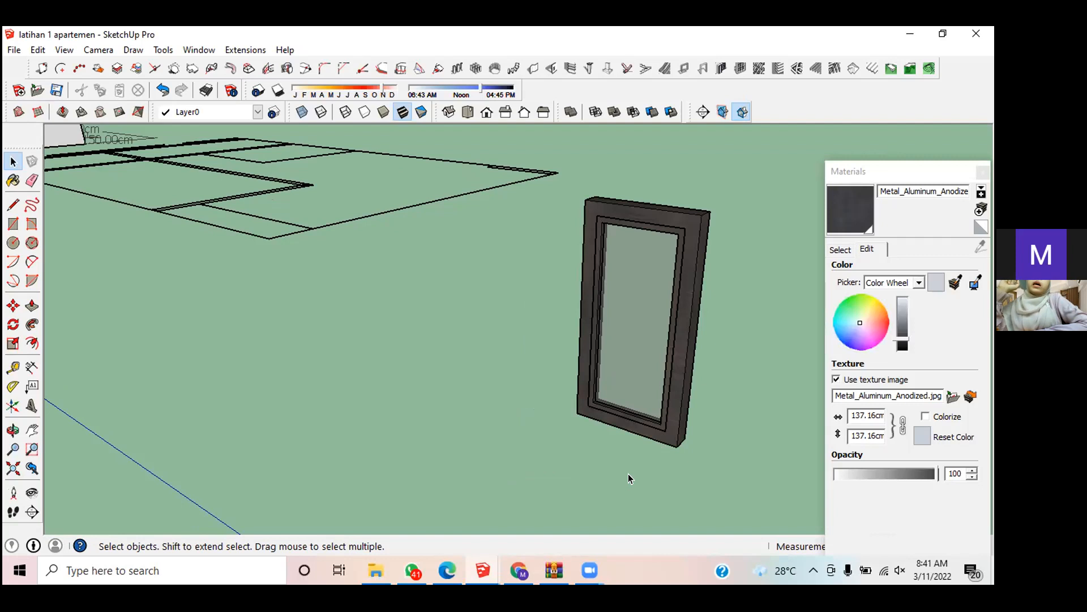
Step: Copy the window component sideways so the duplicate stands directly against the original frame
{"action": "scroll", "coordinate": [627, 473], "scroll_direction": "down", "scroll_amount": 1}
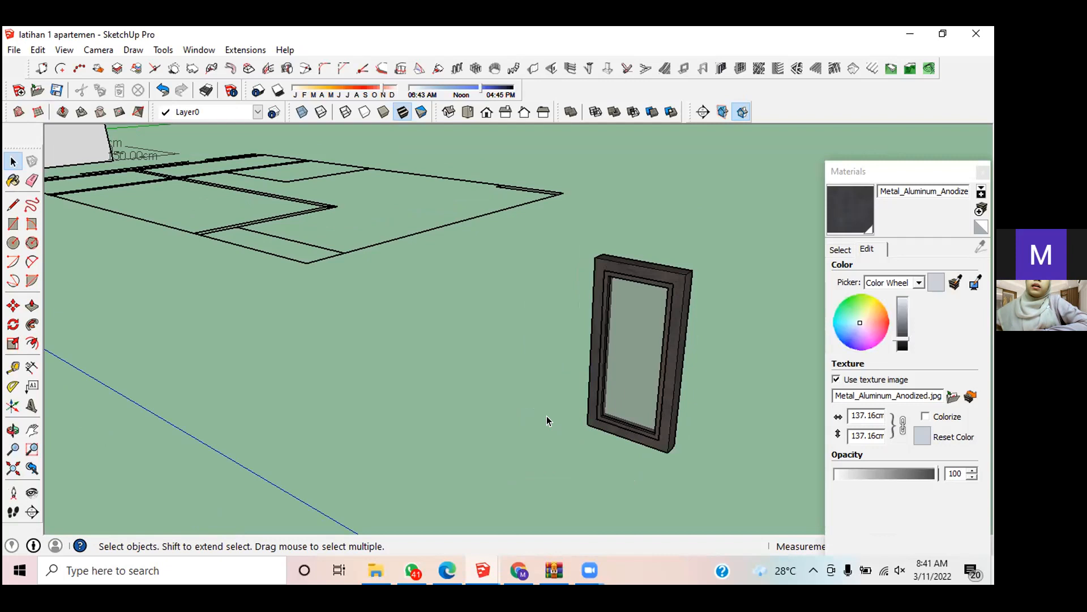
{"action": "left_click", "coordinate": [602, 364]}
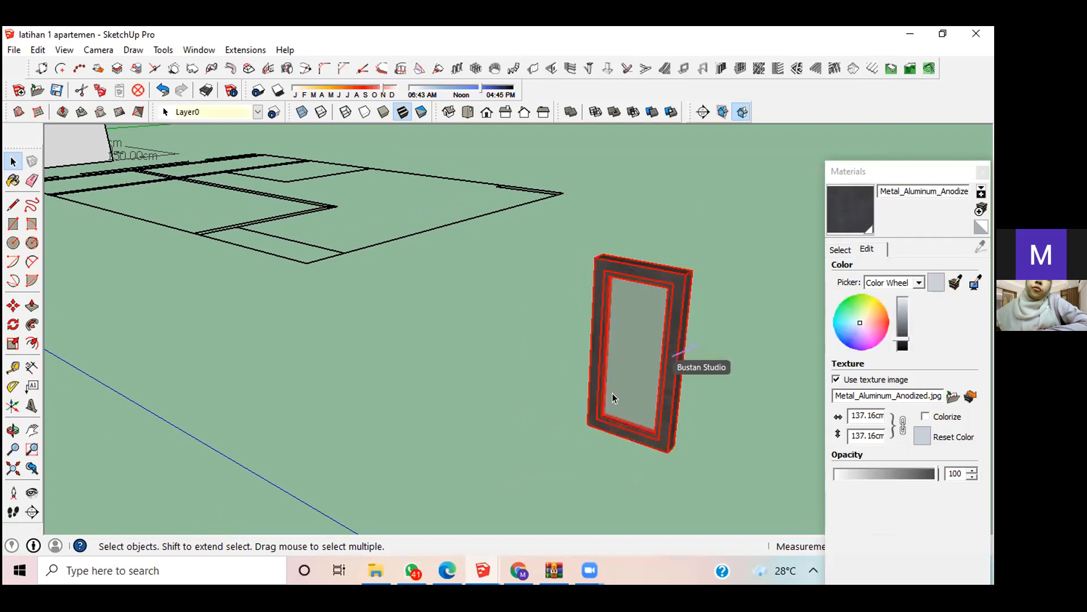
{"action": "key", "text": "m"}
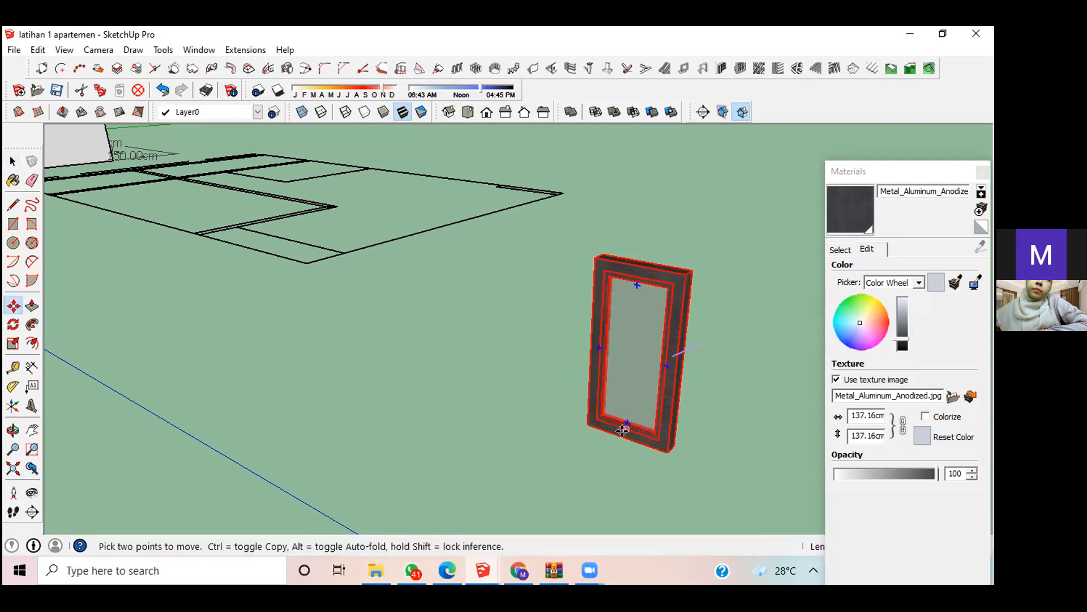
{"action": "left_click", "coordinate": [623, 430]}
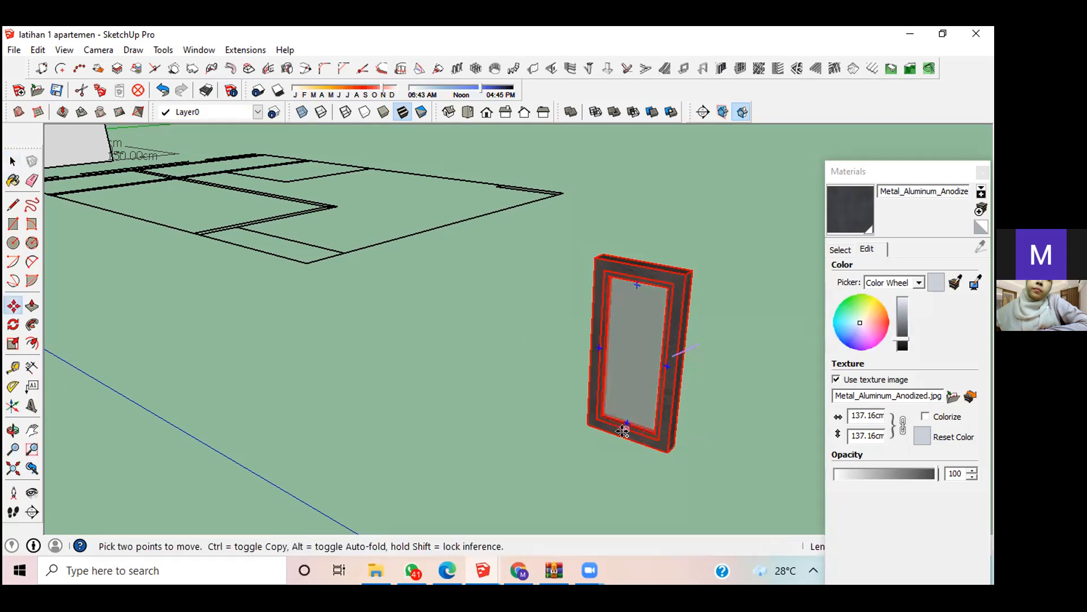
{"action": "key", "text": "ctrl"}
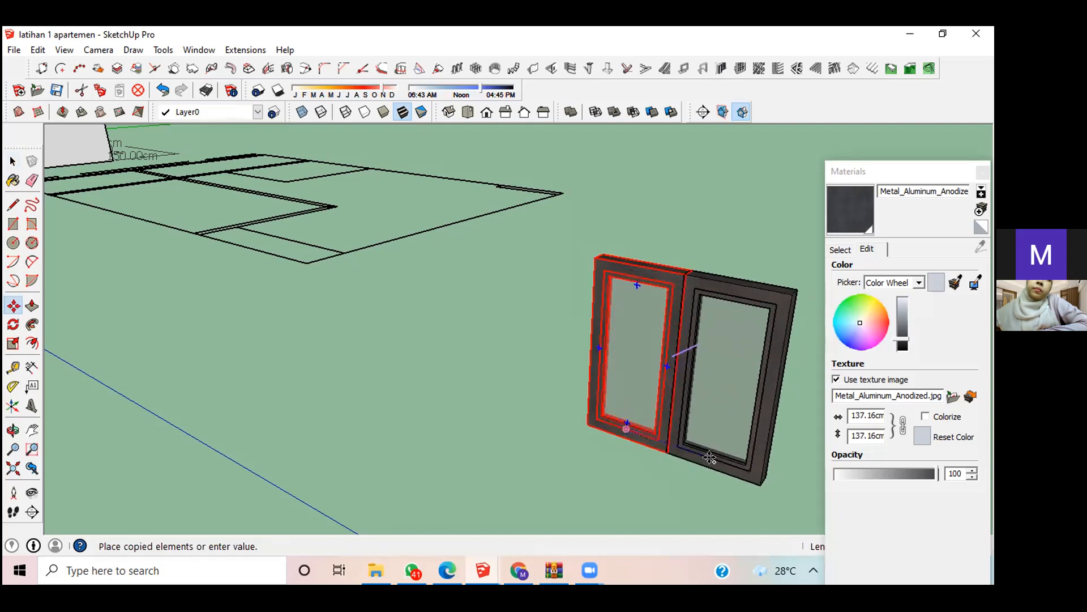
{"action": "left_click", "coordinate": [708, 458]}
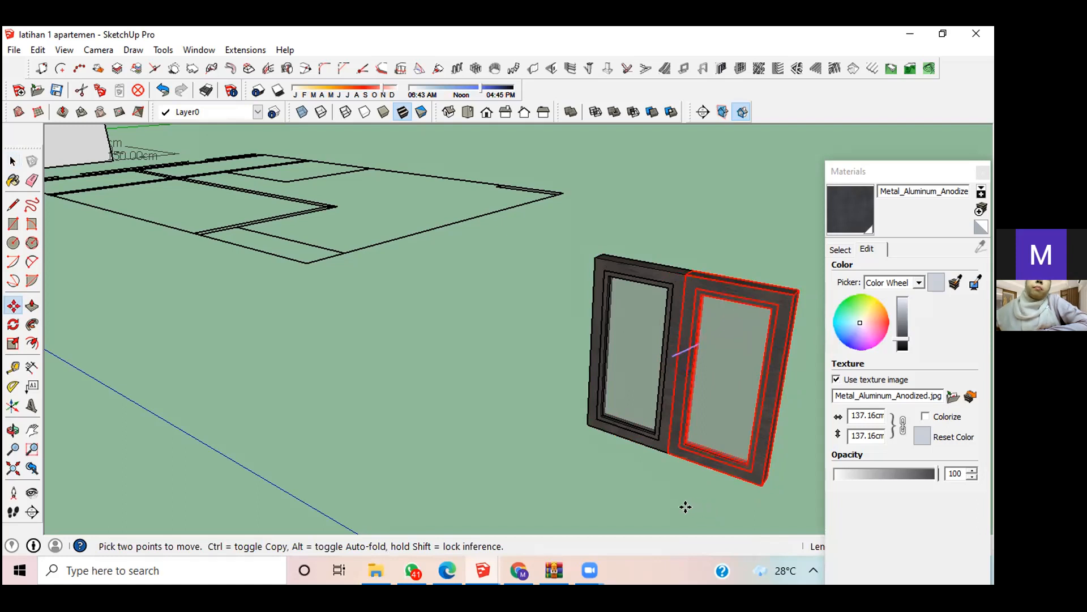
{"action": "left_click", "coordinate": [656, 481]}
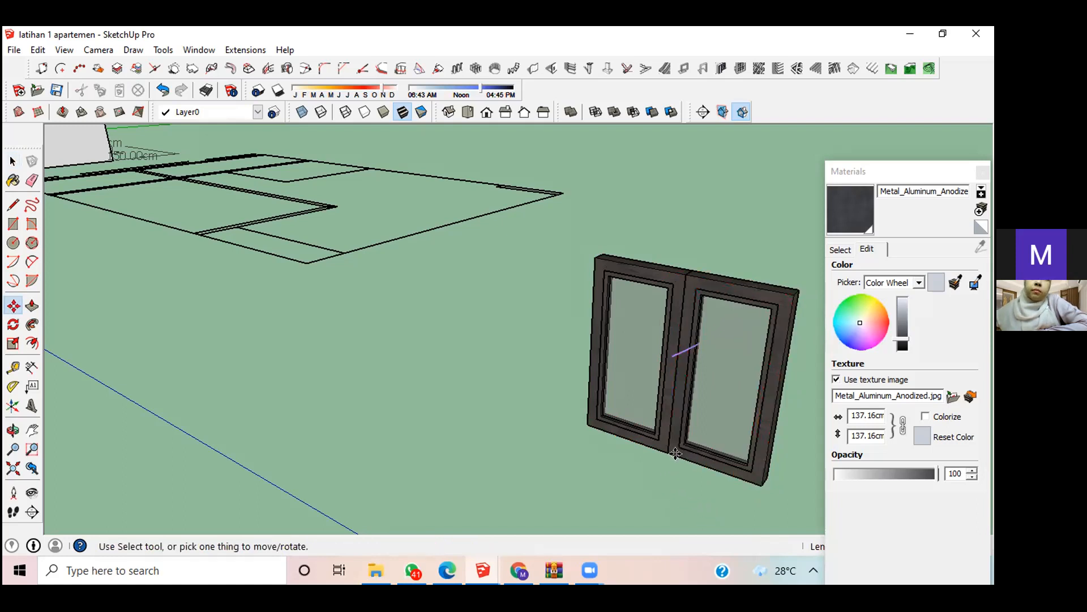
Step: Flip the copied window component along its width so it mirrors the original
{"action": "right_click", "coordinate": [690, 431]}
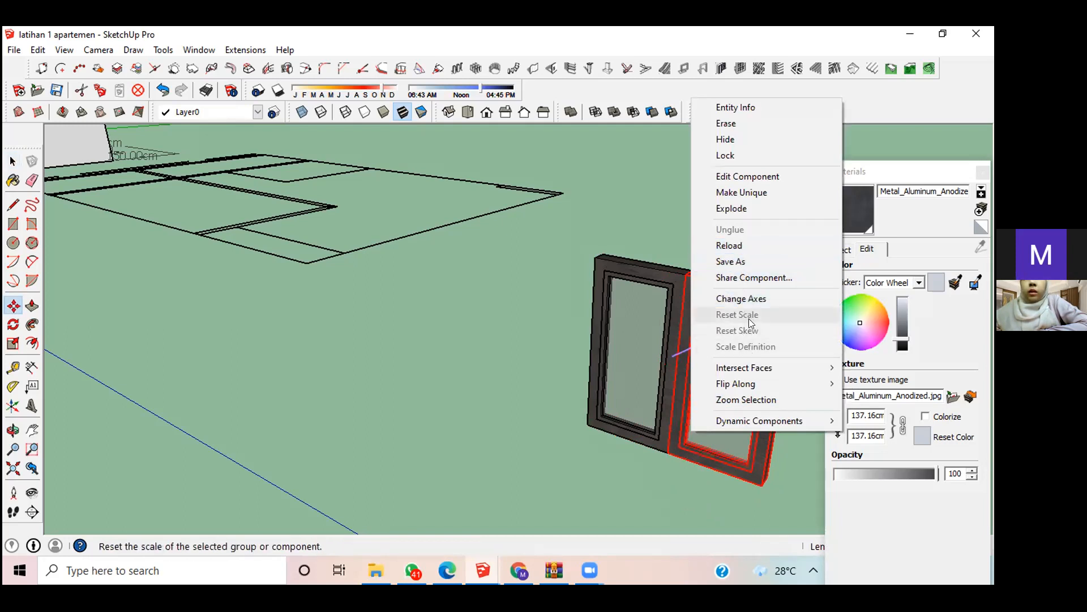
{"action": "mouse_move", "coordinate": [758, 384]}
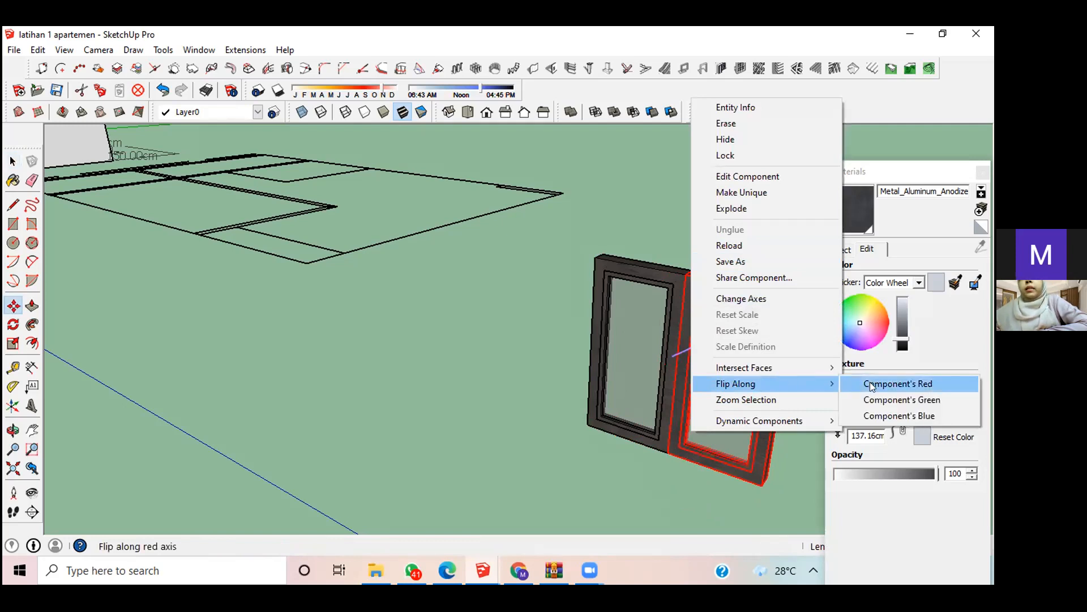
{"action": "left_click", "coordinate": [872, 385]}
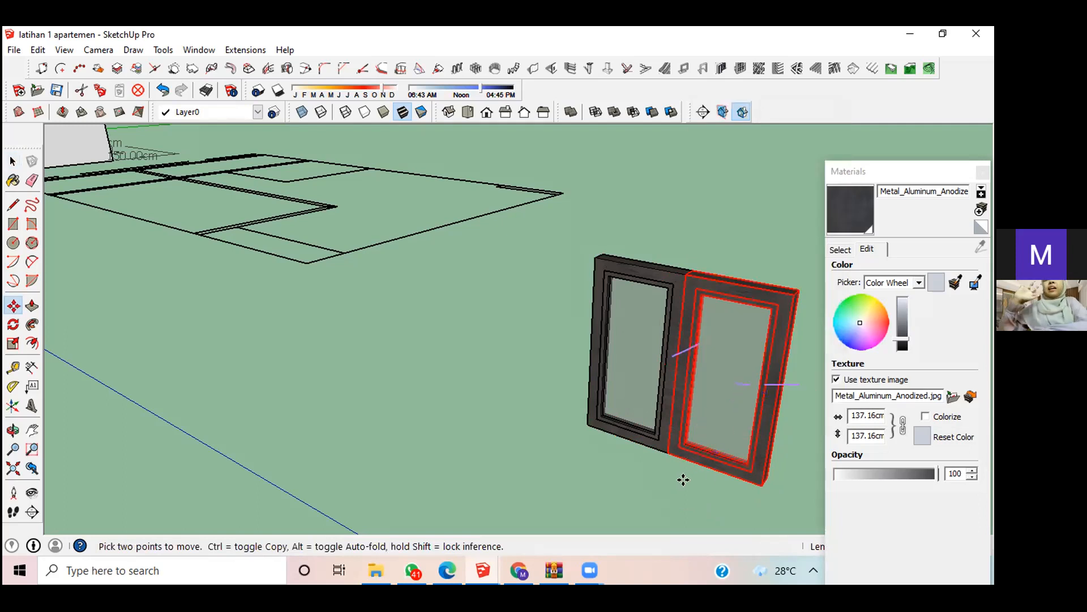
Step: Inside the original window component, rotate the glazed sash about its lower outer corner to swing it open out of the frame
{"action": "middle_click_drag", "start_coordinate": [684, 479], "coordinate": [704, 432]}
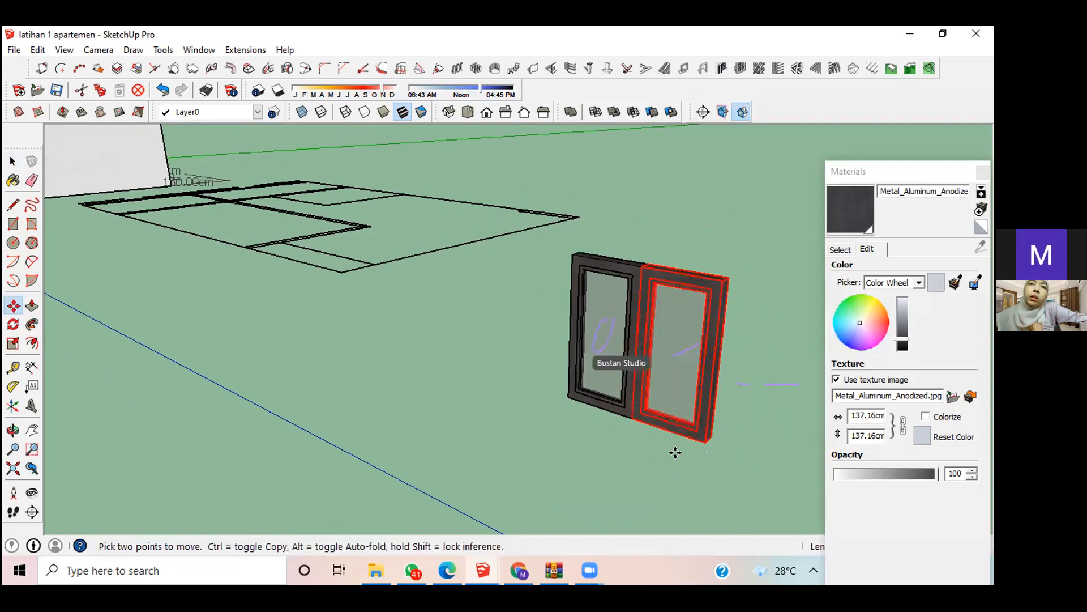
{"action": "scroll", "coordinate": [631, 430], "scroll_direction": "up", "scroll_amount": 2}
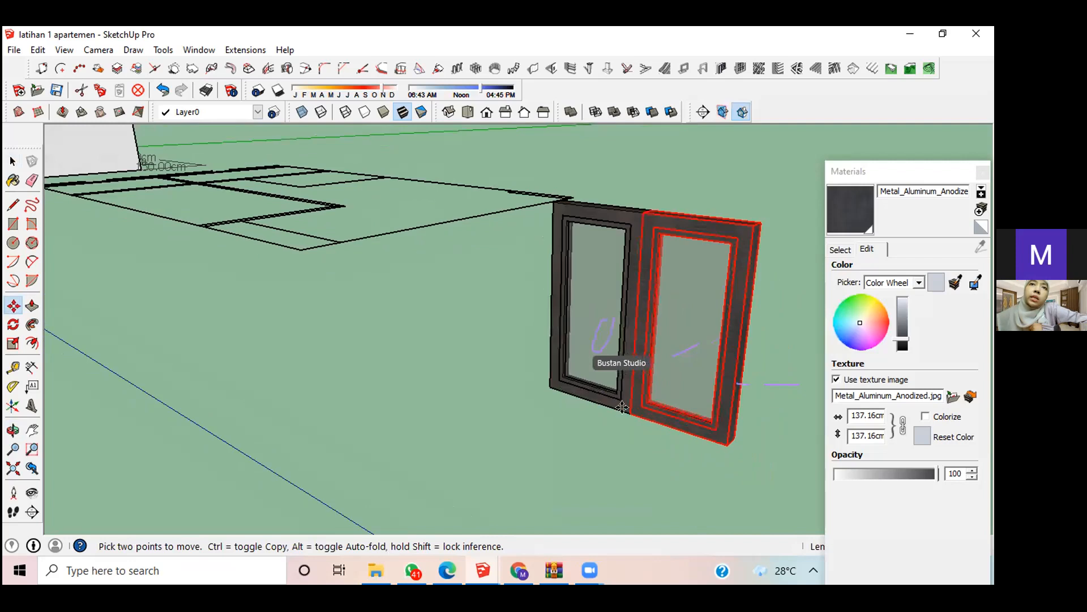
{"action": "key", "text": "space"}
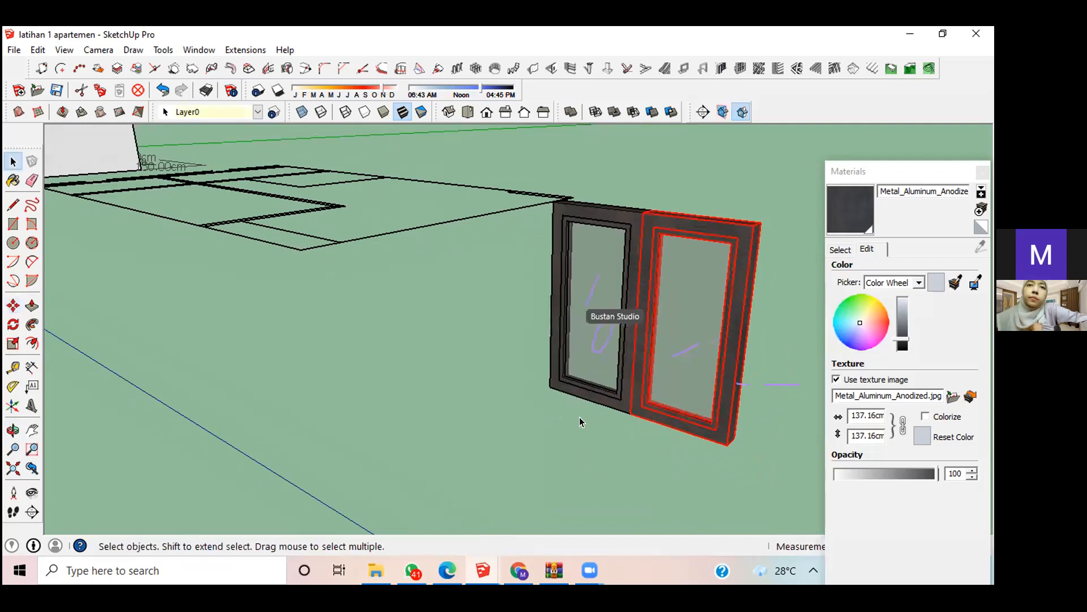
{"action": "double_click", "coordinate": [568, 353]}
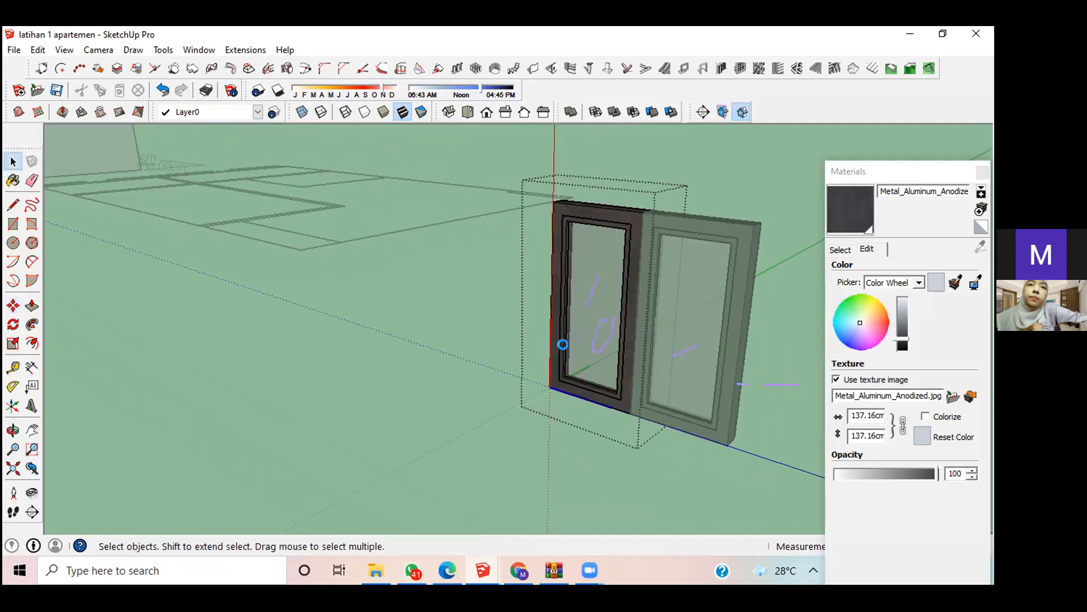
{"action": "left_click", "coordinate": [589, 322]}
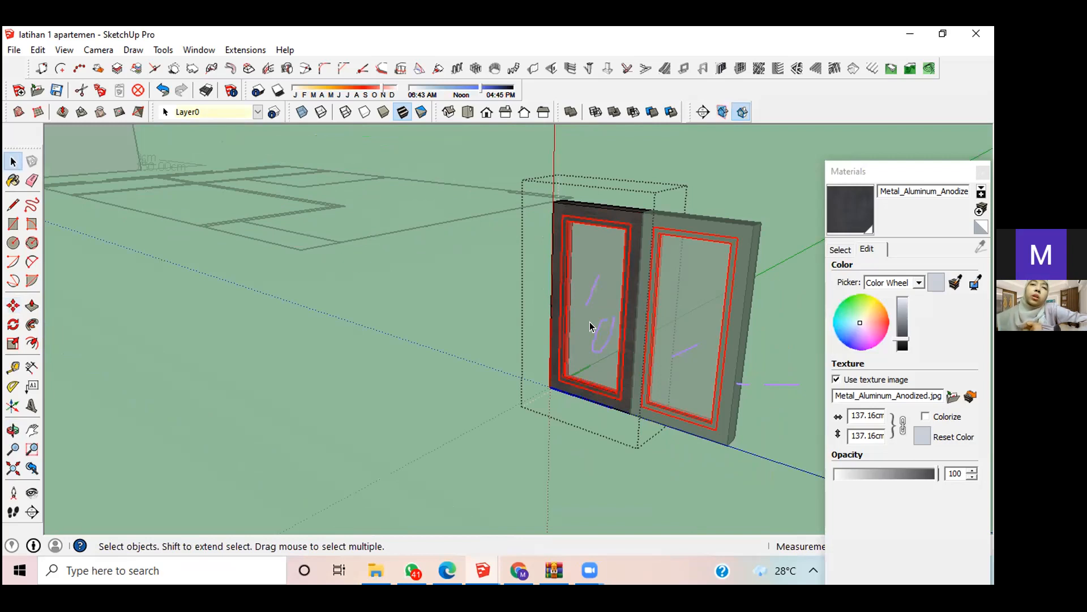
{"action": "key", "text": "q"}
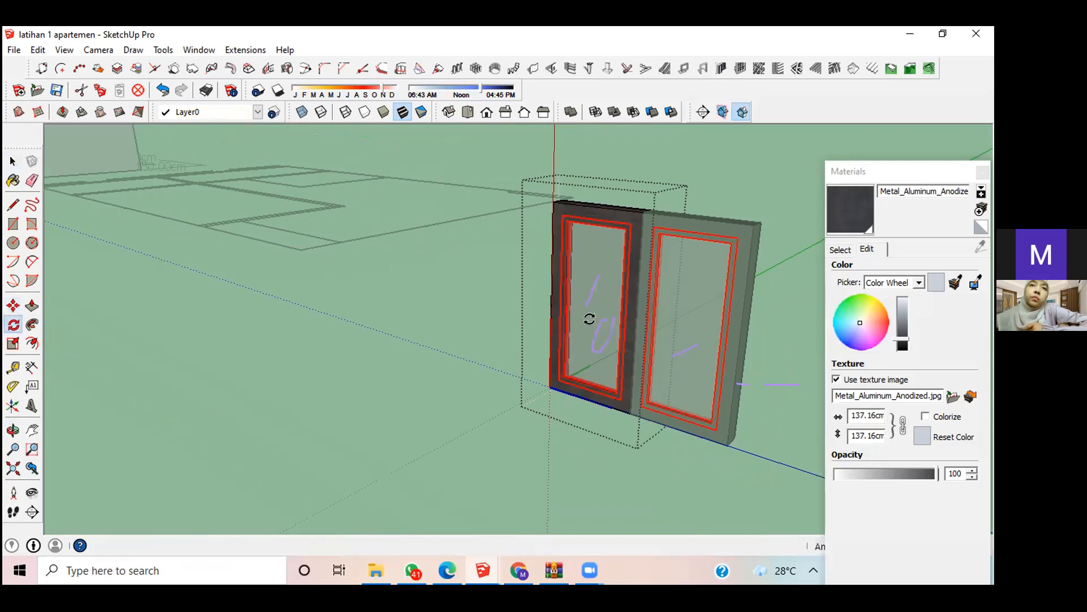
{"action": "scroll", "coordinate": [572, 374], "scroll_direction": "up", "scroll_amount": 1}
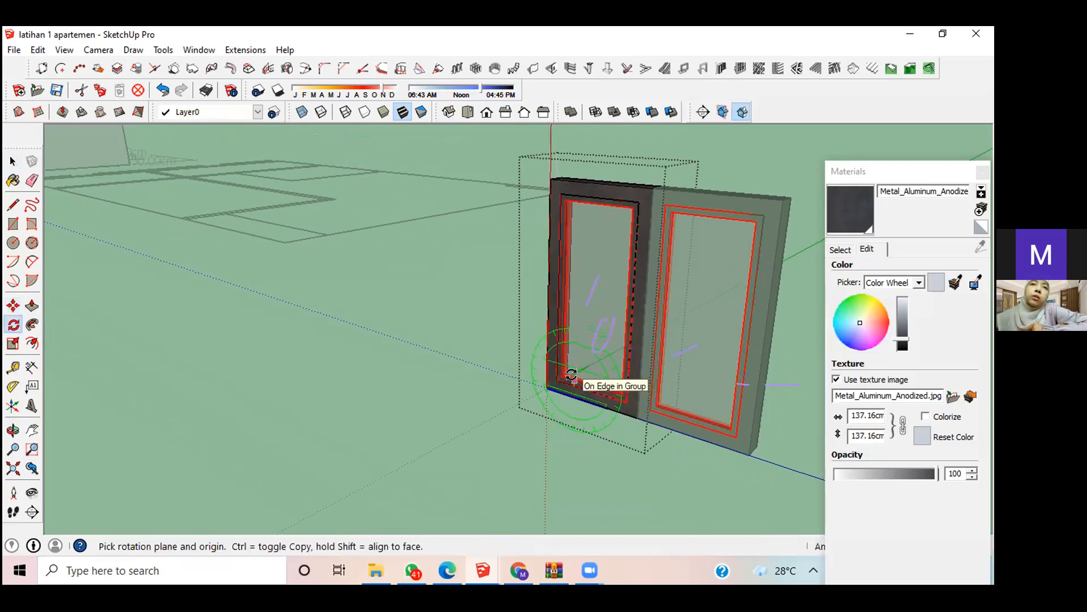
{"action": "scroll", "coordinate": [571, 374], "scroll_direction": "up", "scroll_amount": 3}
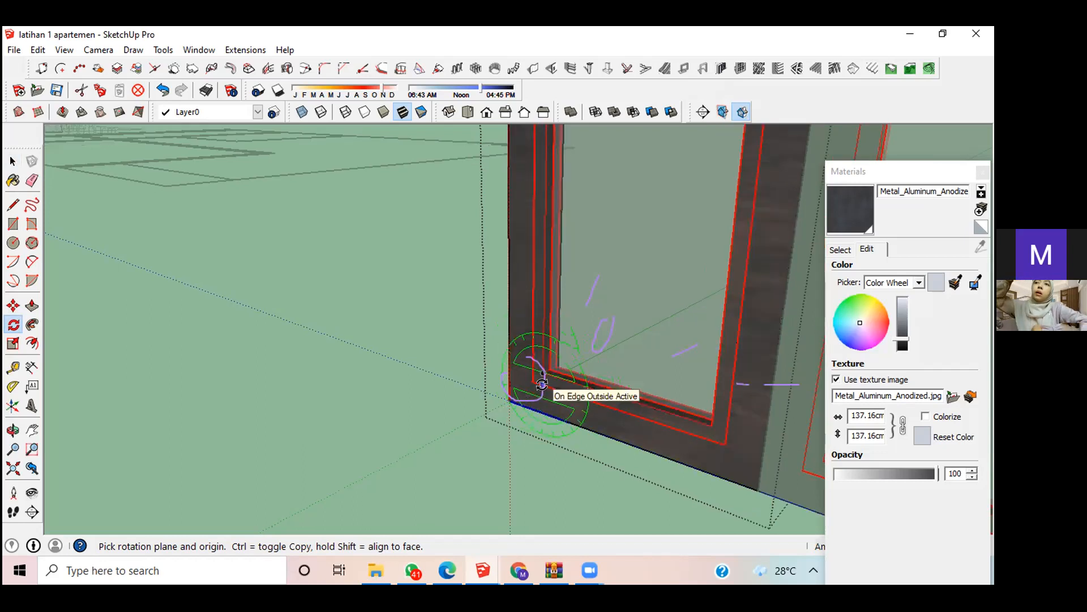
{"action": "middle_click_drag", "start_coordinate": [542, 384], "coordinate": [536, 440]}
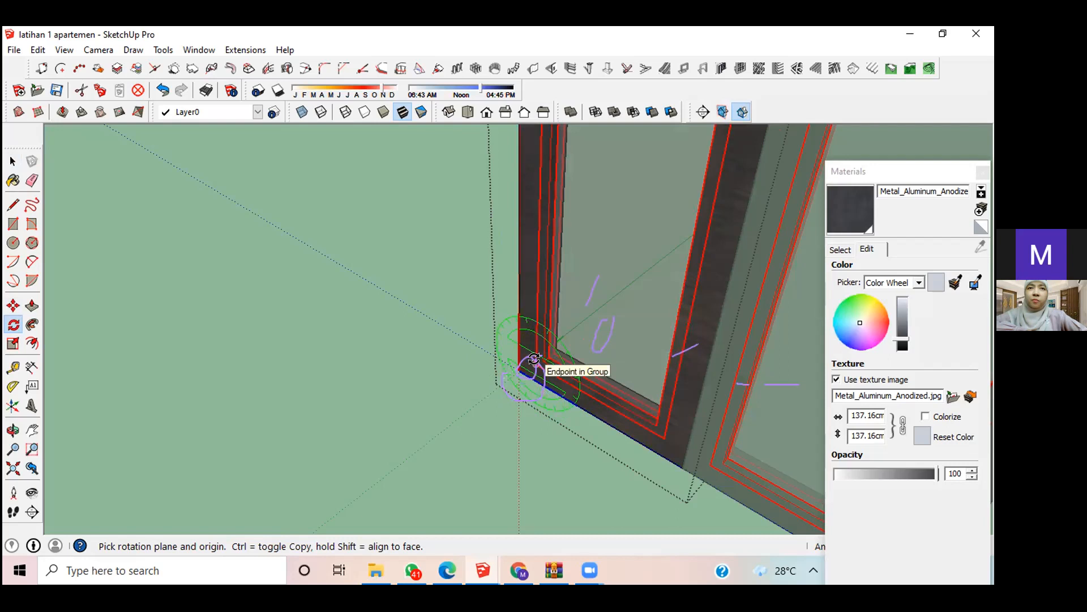
{"action": "scroll", "coordinate": [532, 357], "scroll_direction": "up", "scroll_amount": 2}
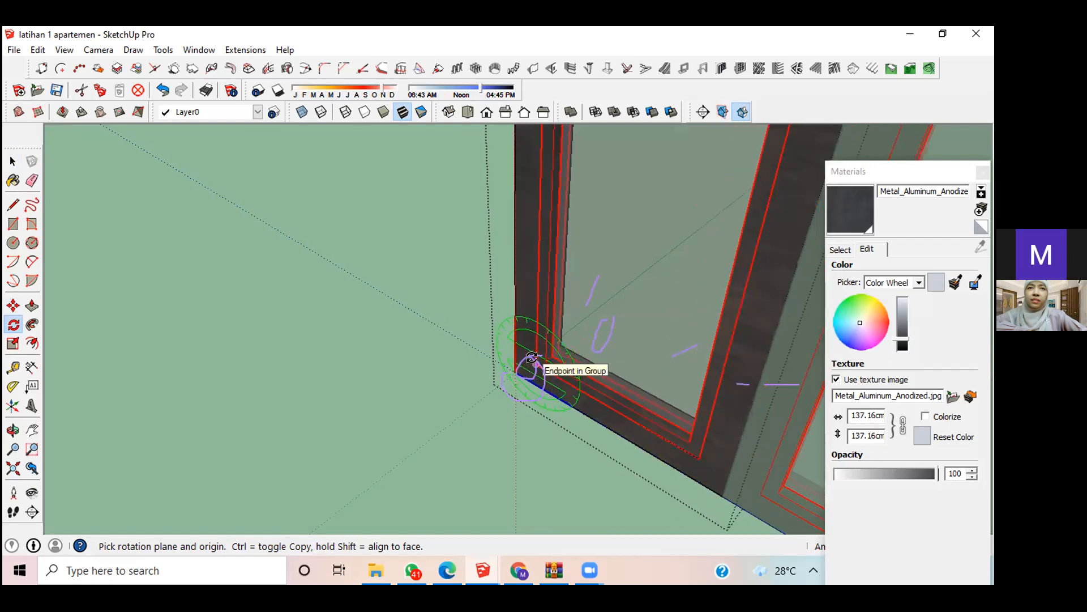
{"action": "scroll", "coordinate": [533, 357], "scroll_direction": "up", "scroll_amount": 1}
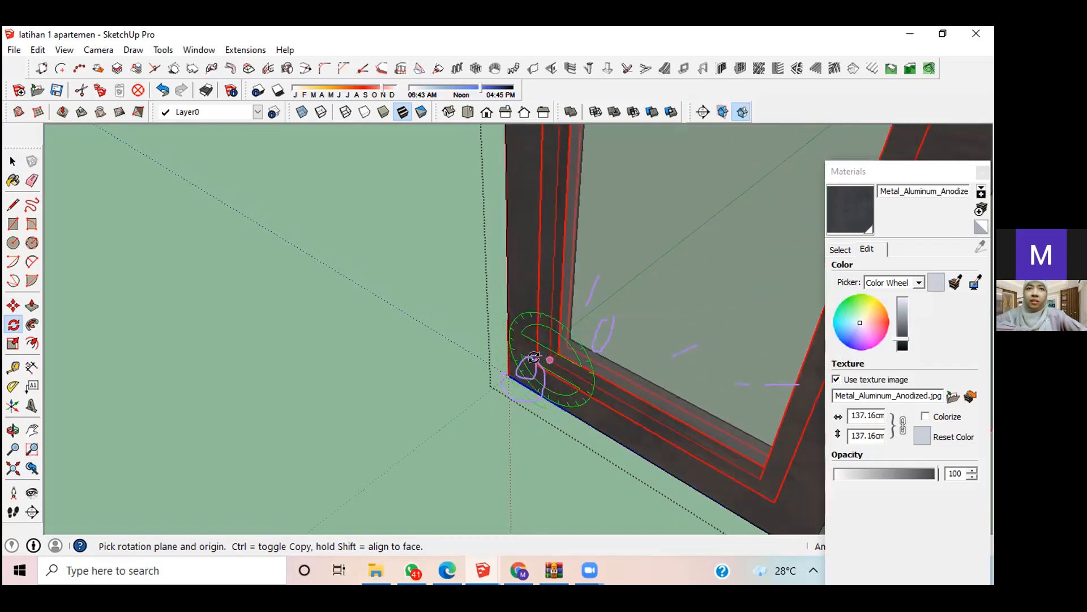
{"action": "scroll", "coordinate": [532, 360], "scroll_direction": "up", "scroll_amount": 1}
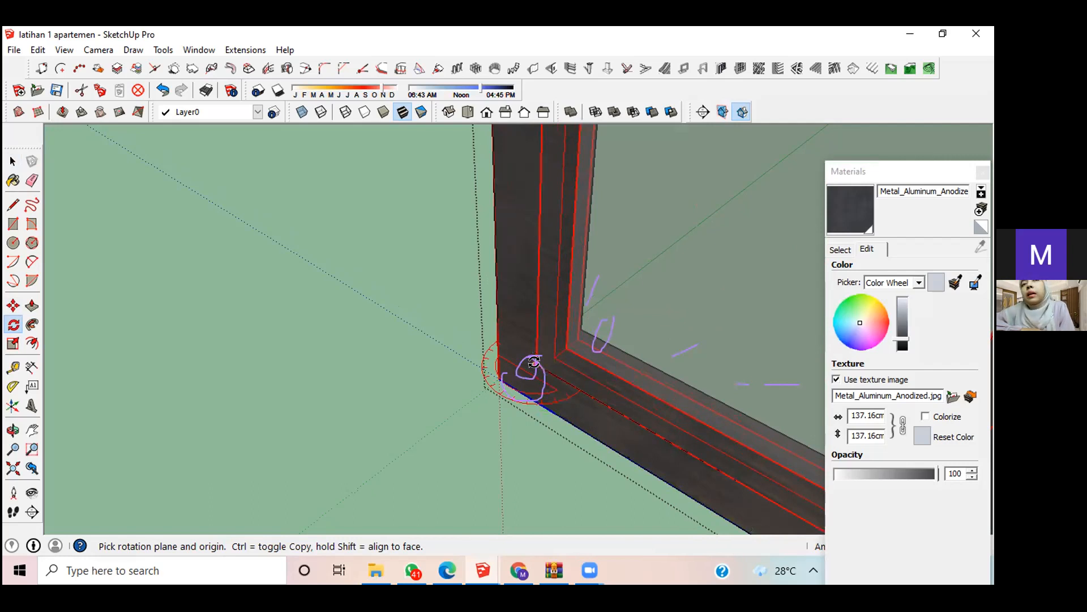
{"action": "left_click", "coordinate": [534, 361]}
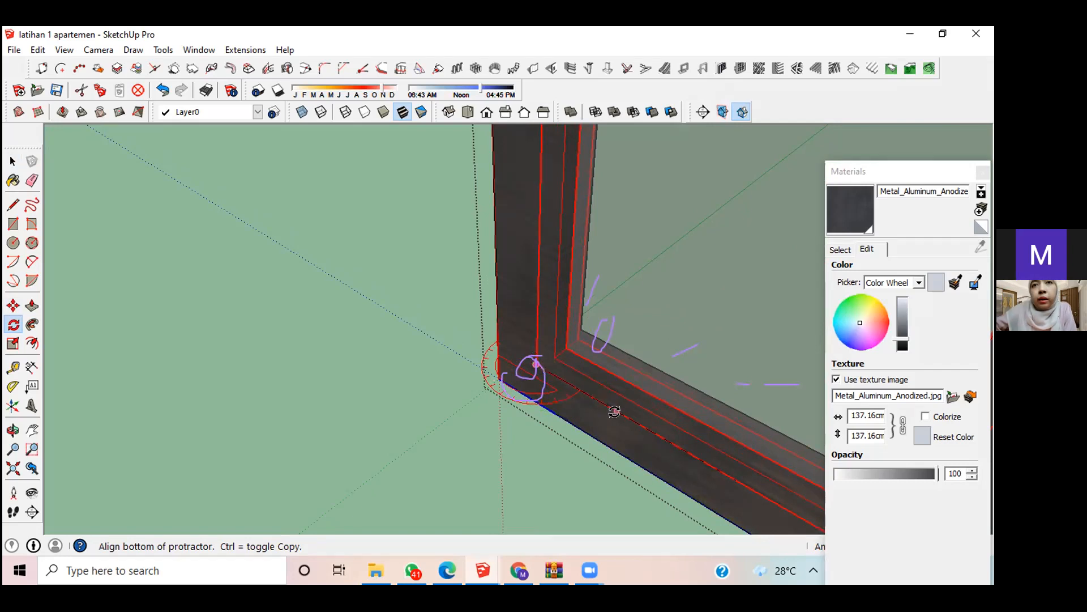
{"action": "left_click", "coordinate": [754, 483]}
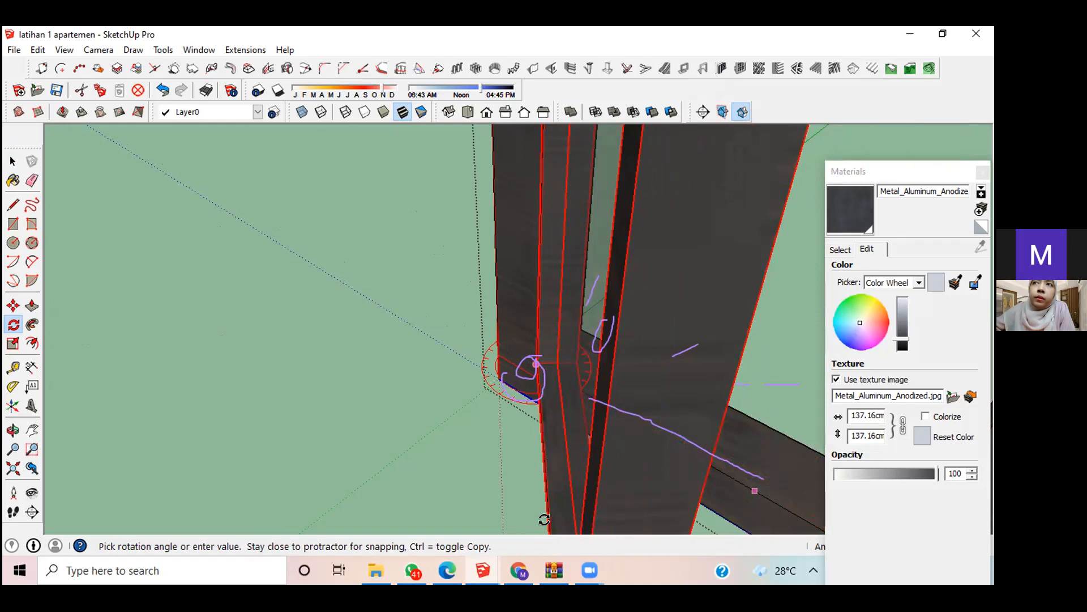
{"action": "scroll", "coordinate": [544, 519], "scroll_direction": "down", "scroll_amount": 10}
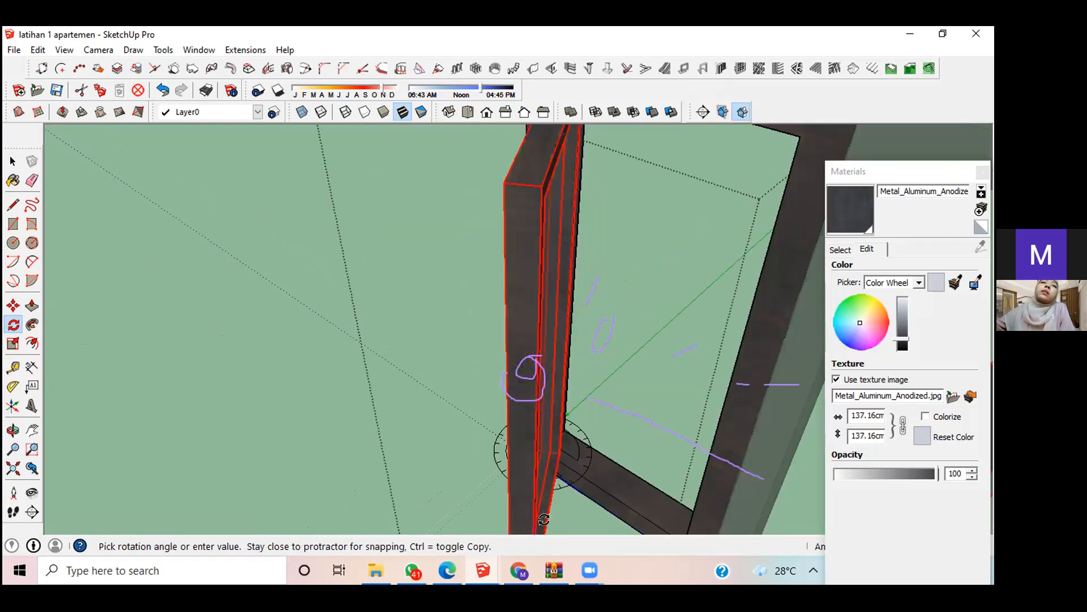
{"action": "scroll", "coordinate": [544, 518], "scroll_direction": "down", "scroll_amount": 2}
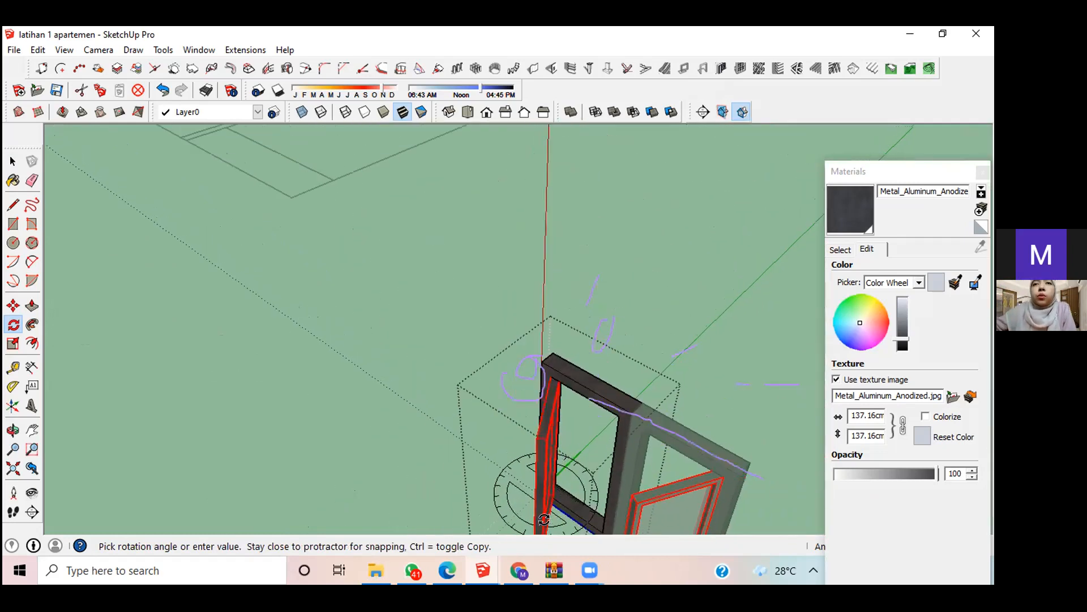
{"action": "left_click", "coordinate": [544, 519]}
Step: View both opened sashes from the front and close the component editing
{"action": "middle_click_drag", "start_coordinate": [538, 501], "coordinate": [406, 299]}
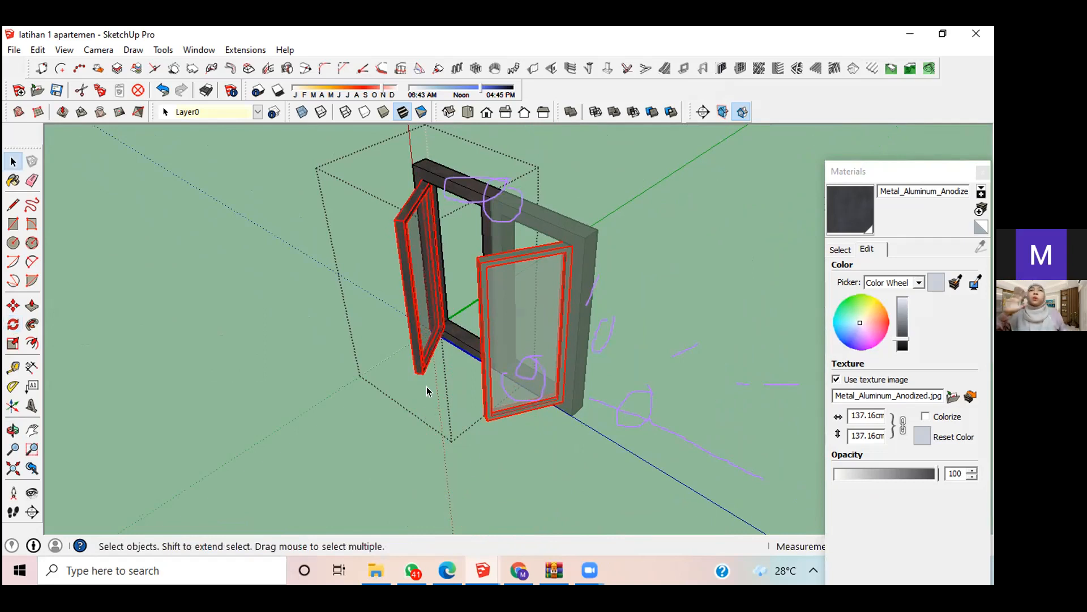
{"action": "key", "text": "o"}
{"action": "left_click_drag", "start_coordinate": [390, 420], "coordinate": [563, 406]}
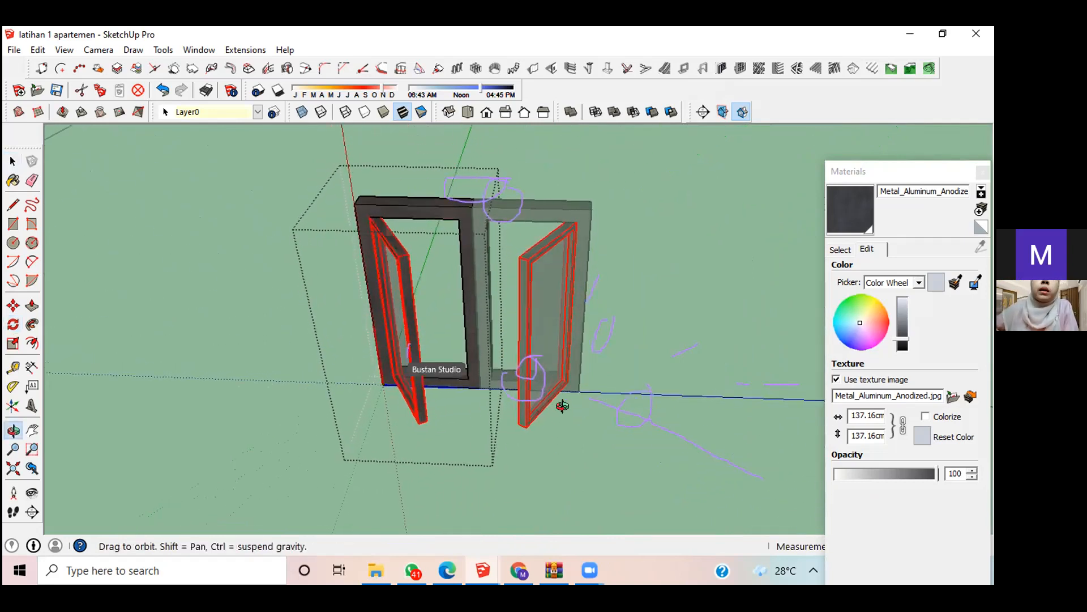
{"action": "key", "text": "space"}
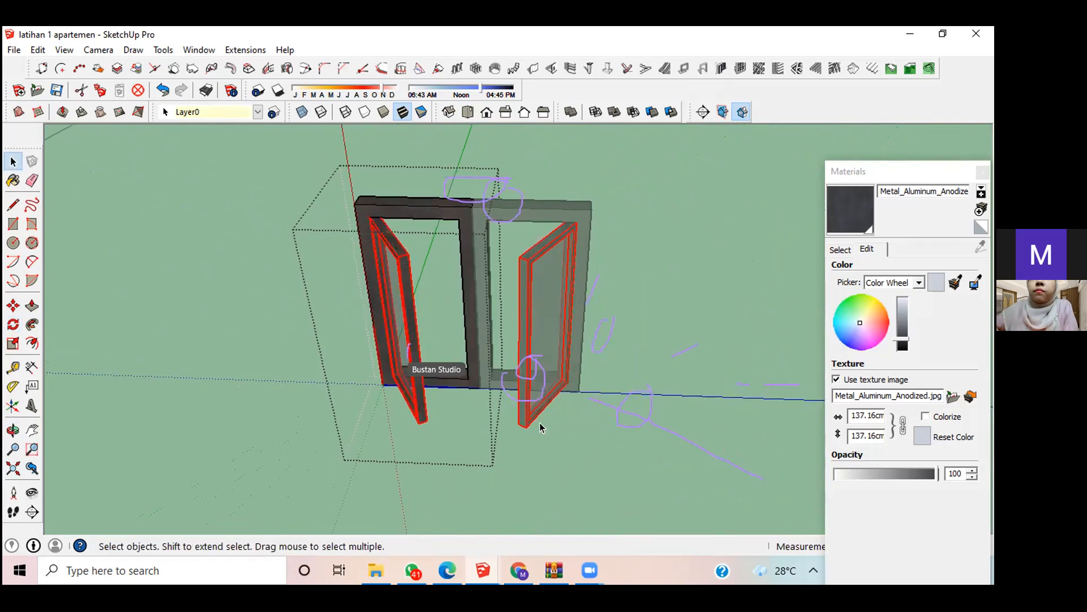
{"action": "left_click", "coordinate": [576, 460]}
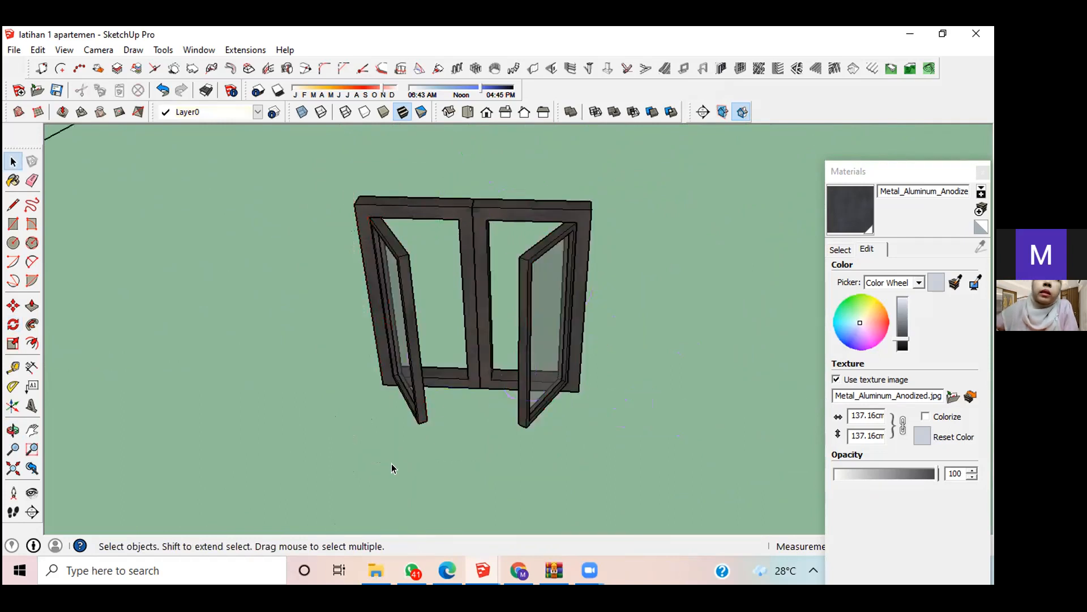
Step: Examine the joint at the top and middle posts where the two window frames meet
{"action": "scroll", "coordinate": [430, 459], "scroll_direction": "up", "scroll_amount": 3}
{"action": "key", "text": "o"}
{"action": "left_click_drag", "start_coordinate": [529, 357], "coordinate": [488, 564]}
{"action": "key", "text": "space"}
{"action": "key", "text": "o"}
{"action": "key", "text": "space"}
{"action": "scroll", "coordinate": [484, 409], "scroll_direction": "up", "scroll_amount": 5}
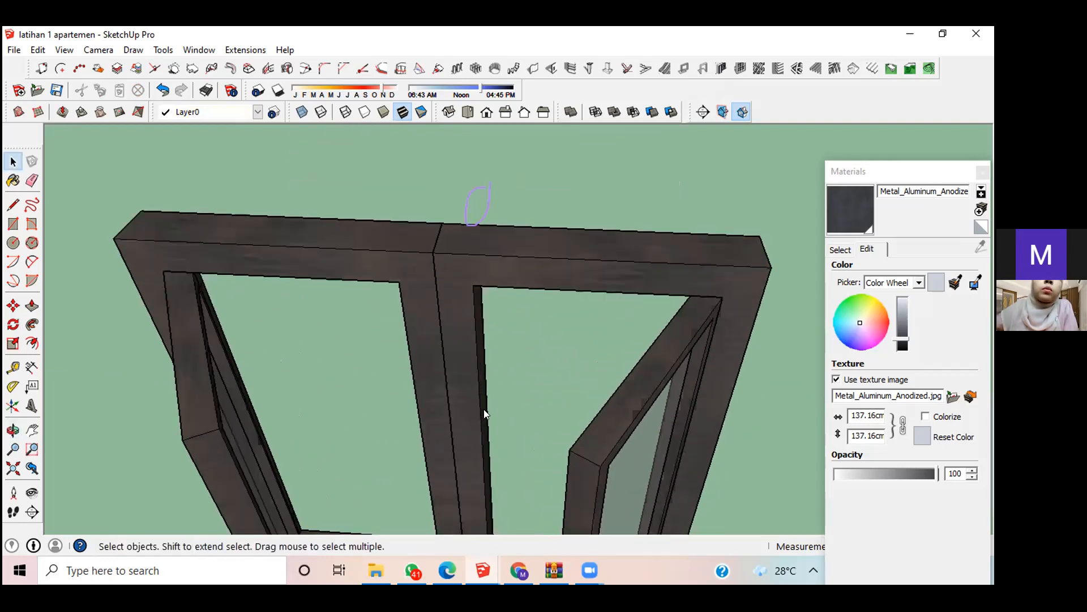
{"action": "scroll", "coordinate": [483, 409], "scroll_direction": "up", "scroll_amount": 2}
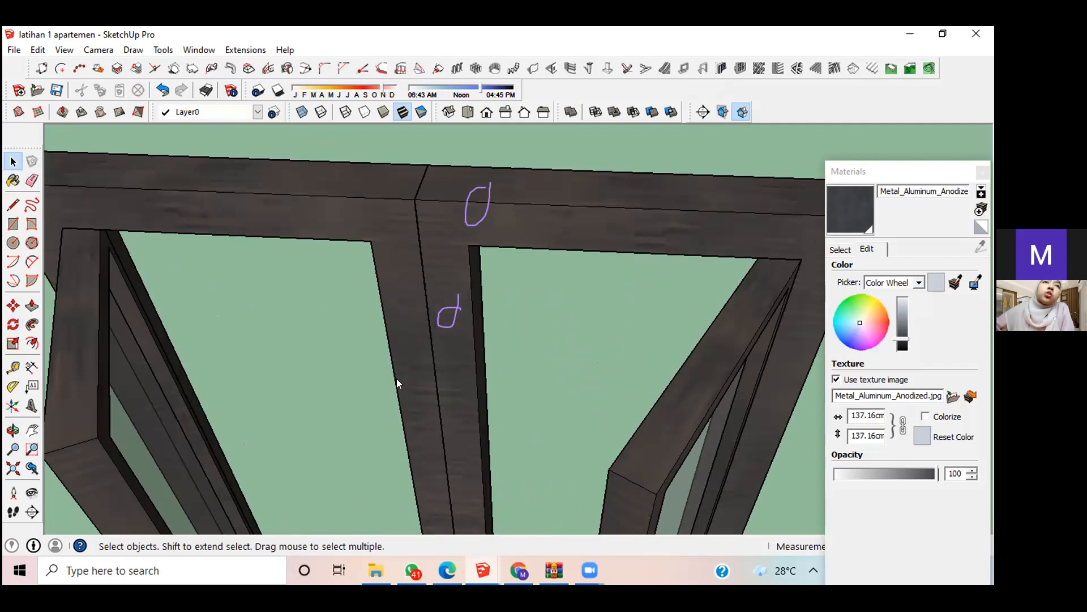
{"action": "scroll", "coordinate": [397, 382], "scroll_direction": "down", "scroll_amount": 2}
{"action": "scroll", "coordinate": [397, 382], "scroll_direction": "down", "scroll_amount": 1}
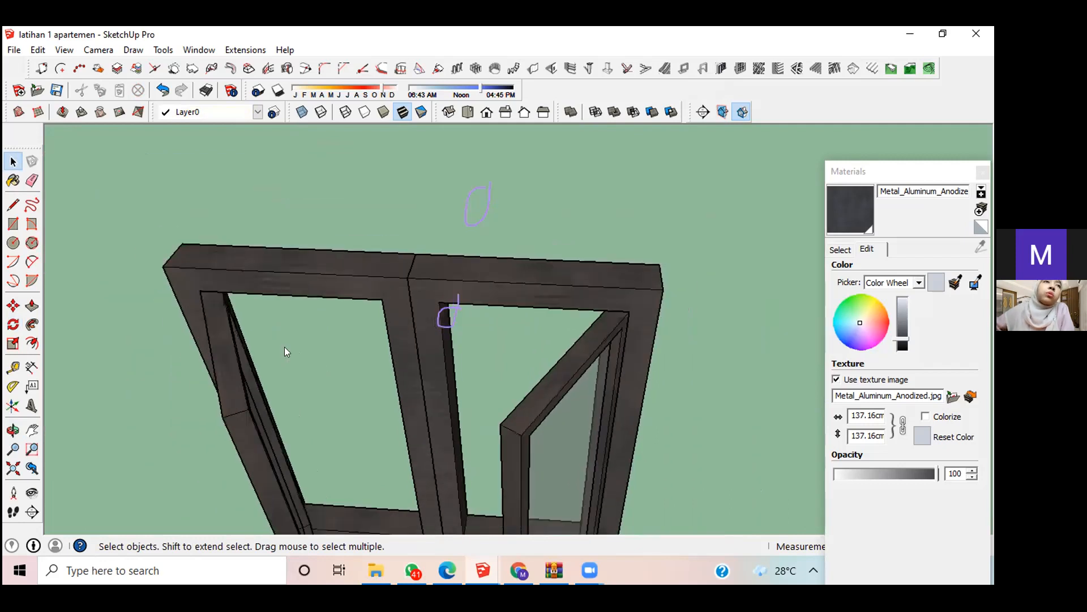
Step: Dimension the overall width across the top of the two joined window frames, placing the dimension above them
{"action": "left_click", "coordinate": [32, 368]}
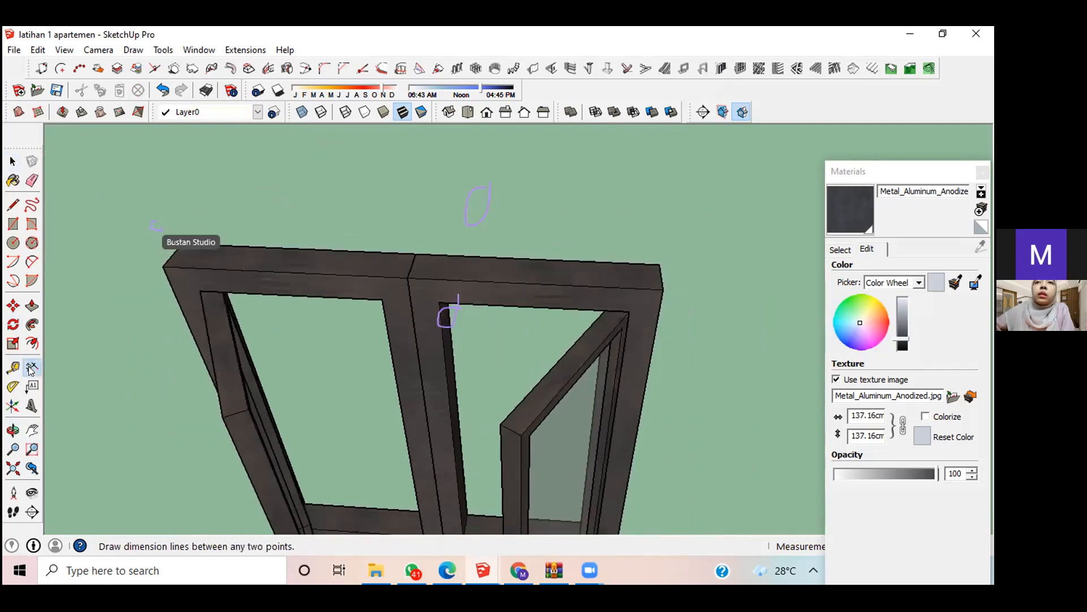
{"action": "left_click", "coordinate": [171, 255]}
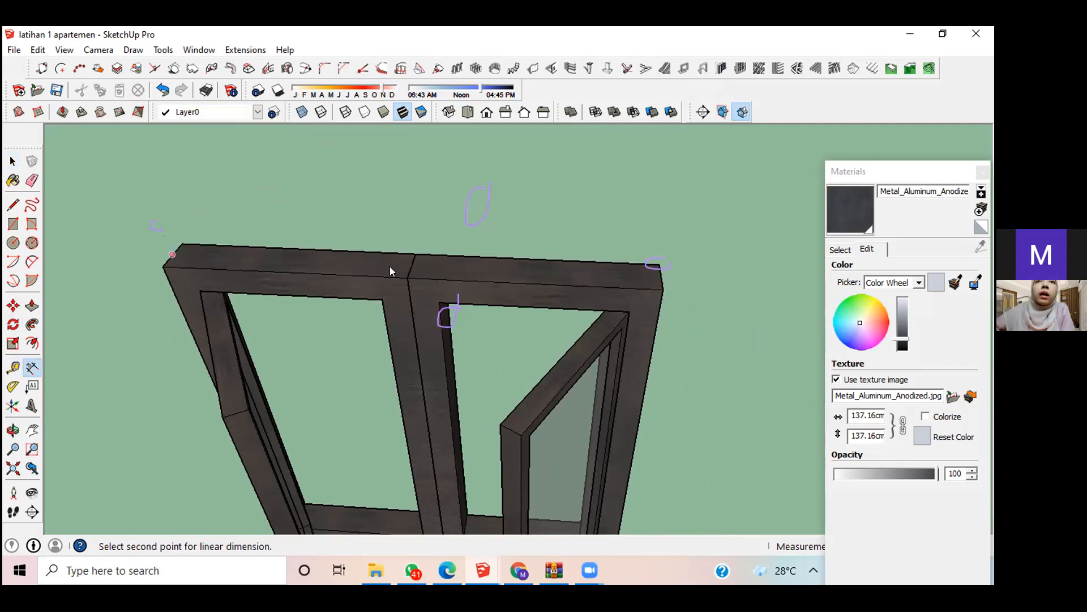
{"action": "left_click", "coordinate": [663, 276]}
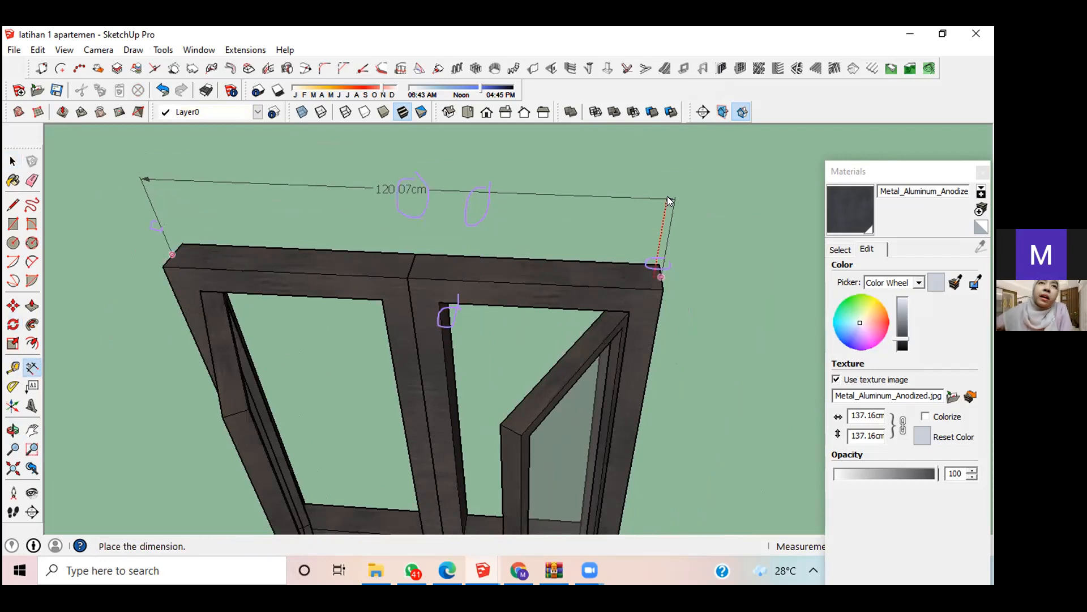
{"action": "left_click", "coordinate": [670, 200]}
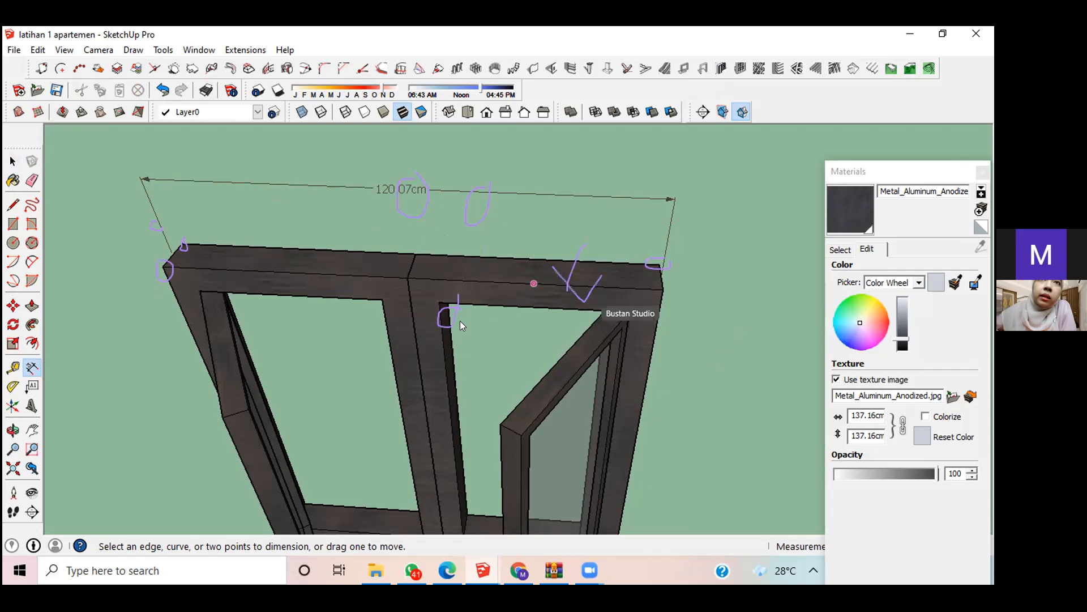
Step: Move the mirrored window away from the original, then snap its upper inner corner to the original frame's matching corner
{"action": "scroll", "coordinate": [630, 359], "scroll_direction": "down", "scroll_amount": 1}
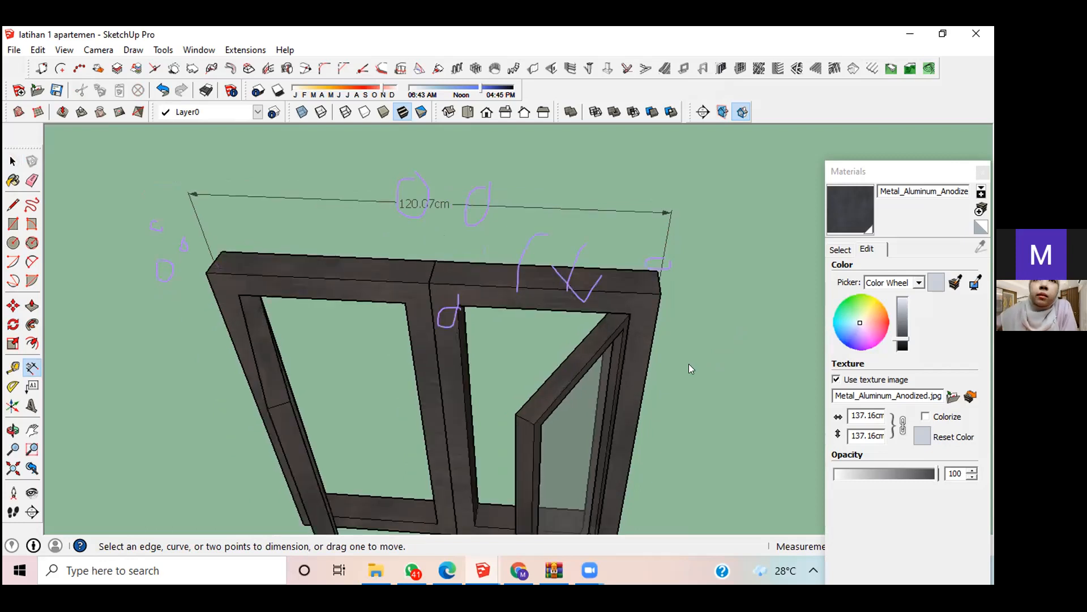
{"action": "key", "text": "m"}
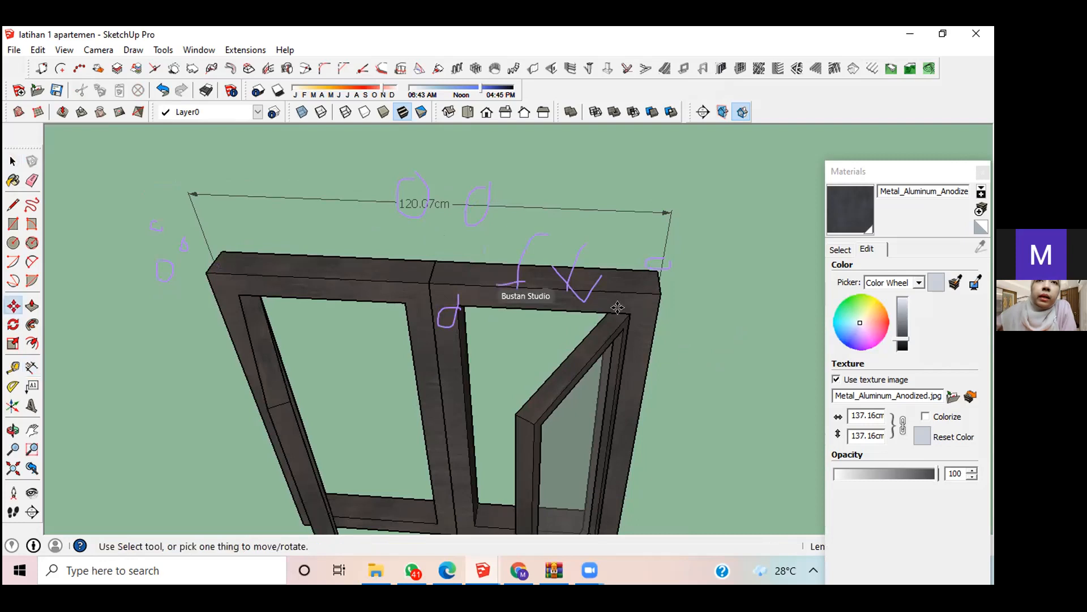
{"action": "left_click", "coordinate": [605, 296]}
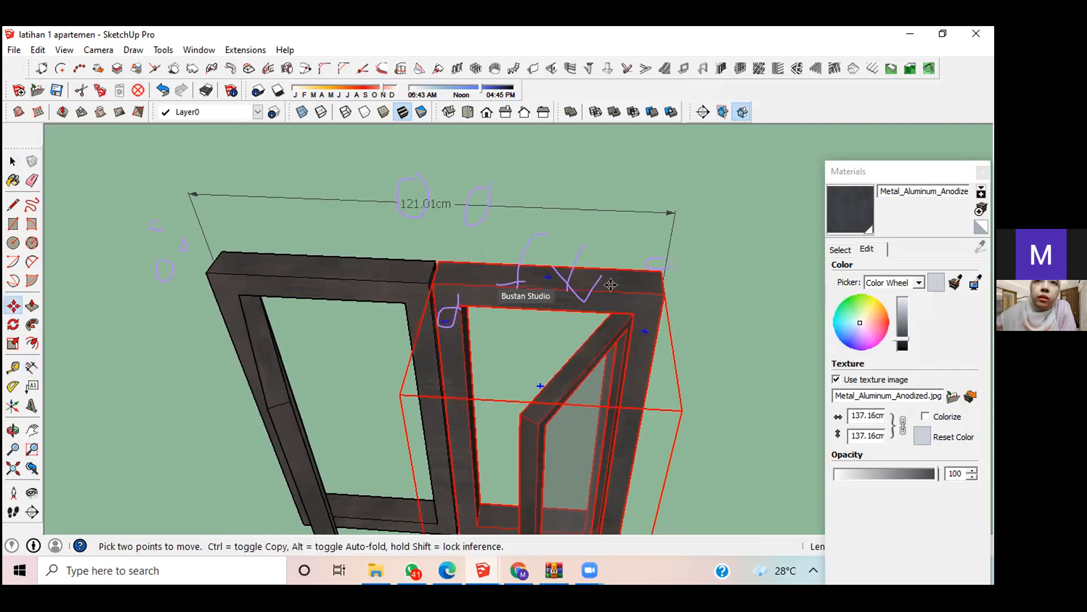
{"action": "left_click", "coordinate": [655, 283]}
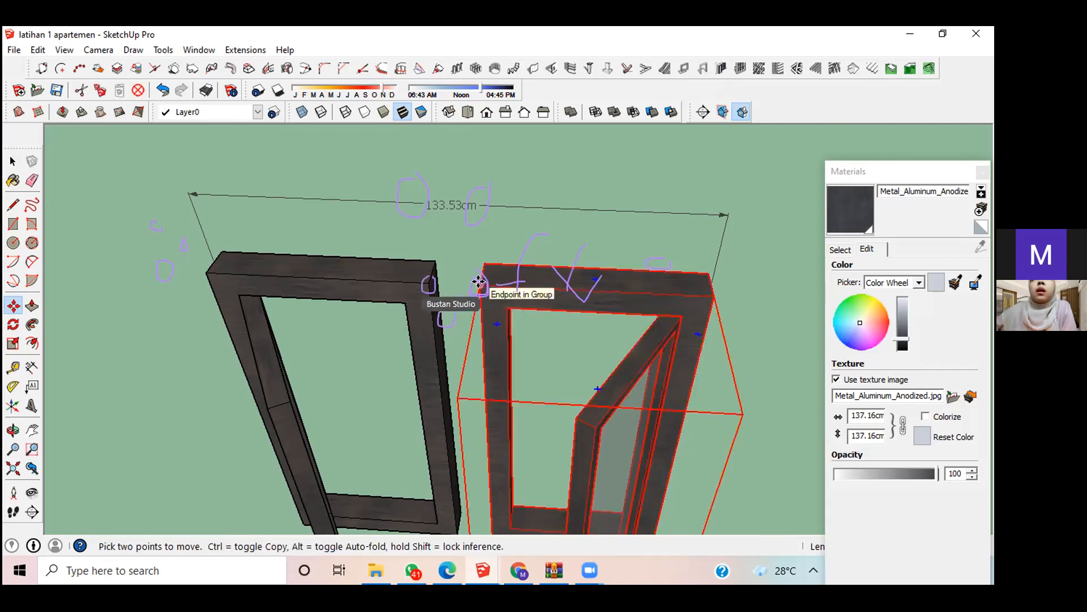
{"action": "scroll", "coordinate": [482, 282], "scroll_direction": "up", "scroll_amount": 4}
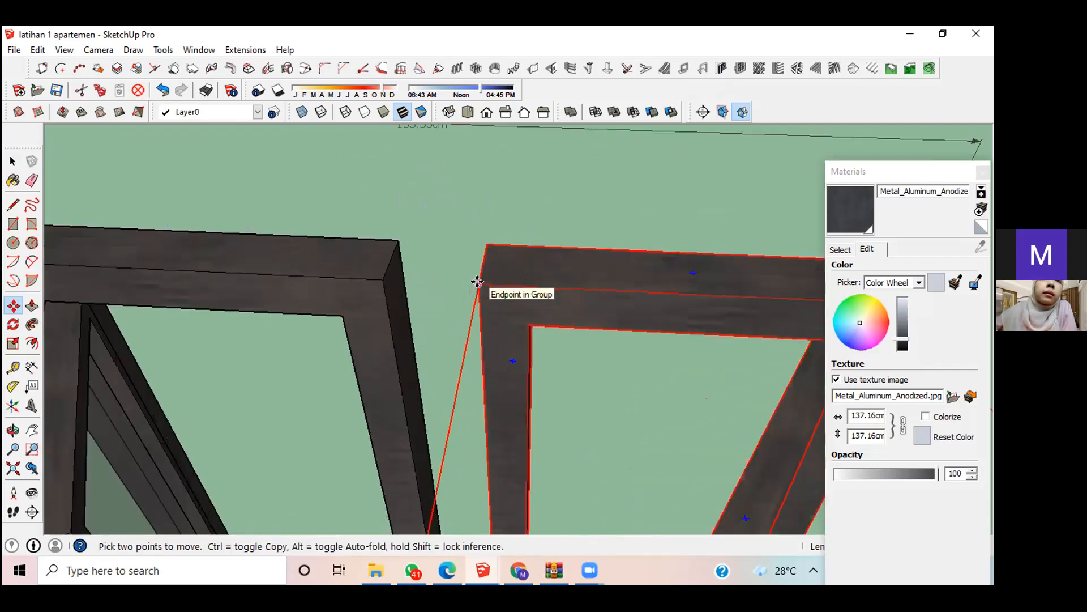
{"action": "left_click", "coordinate": [478, 282]}
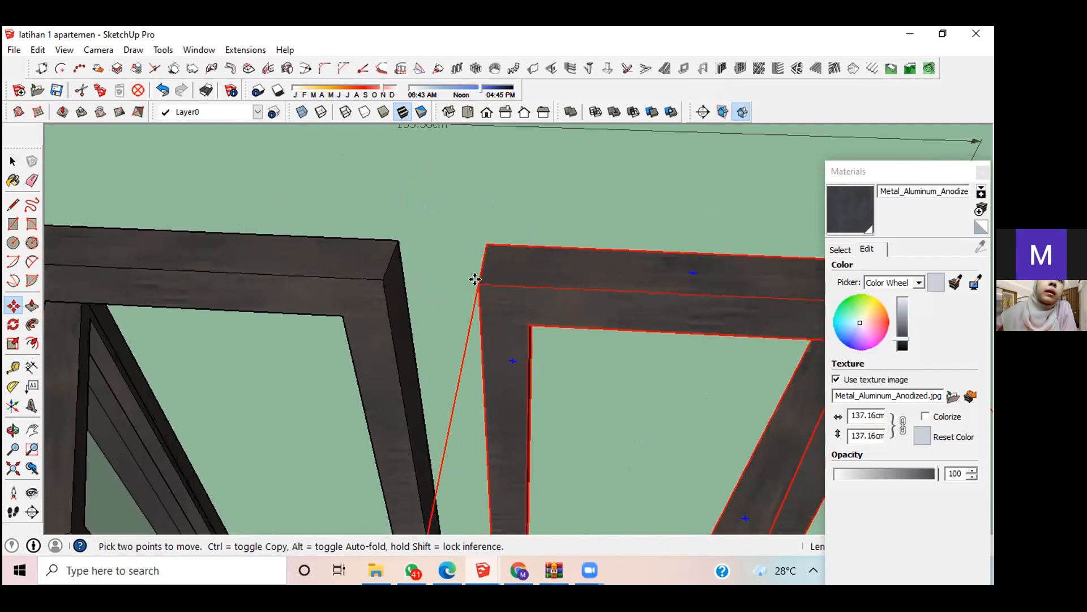
{"action": "left_click", "coordinate": [373, 274]}
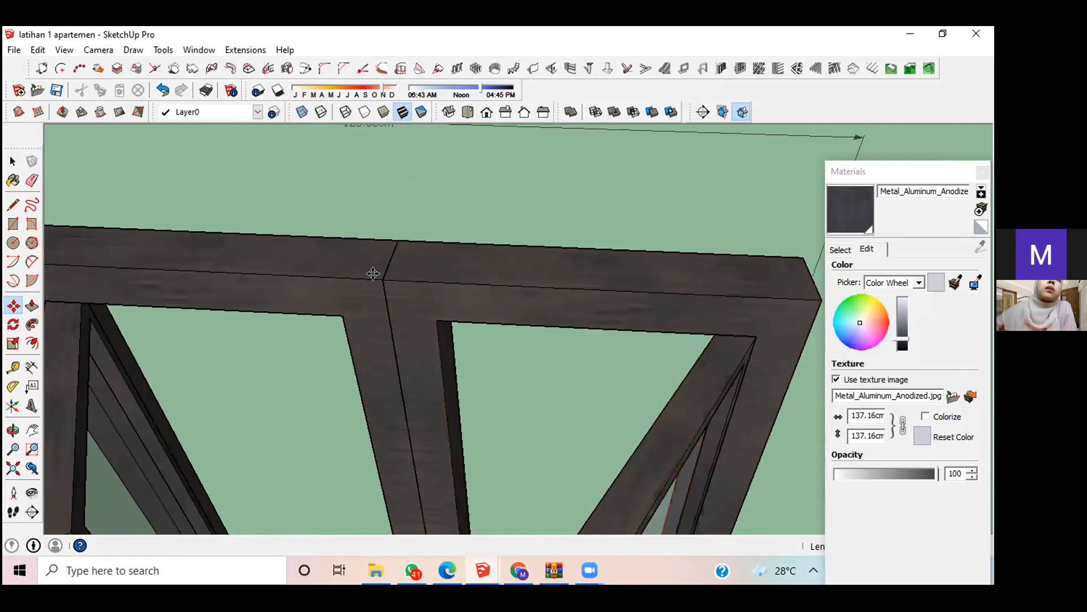
{"action": "scroll", "coordinate": [373, 274], "scroll_direction": "down", "scroll_amount": 3}
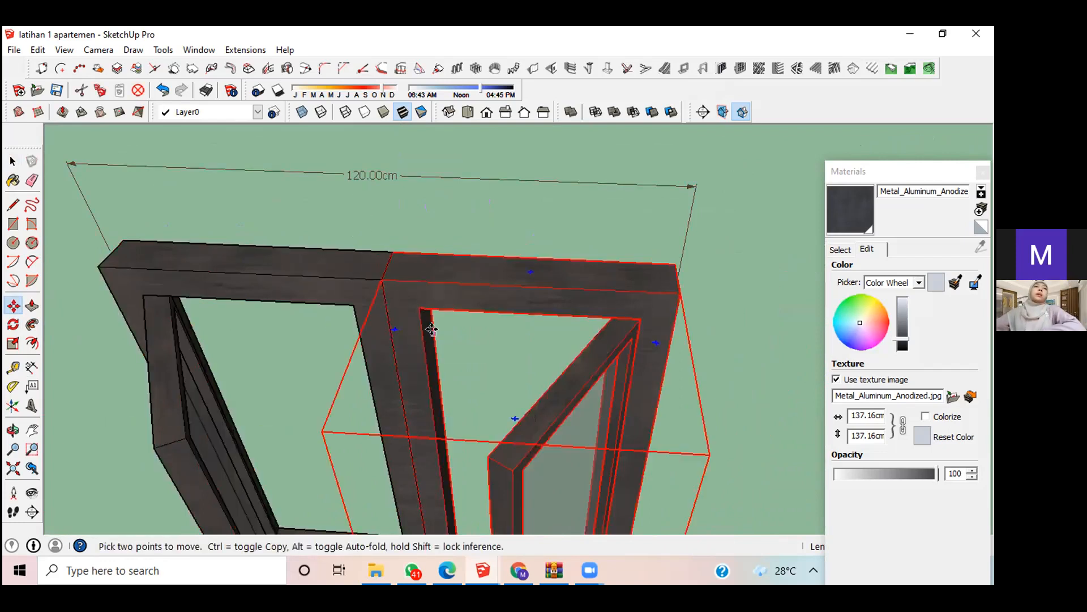
{"action": "scroll", "coordinate": [432, 327], "scroll_direction": "down", "scroll_amount": 3}
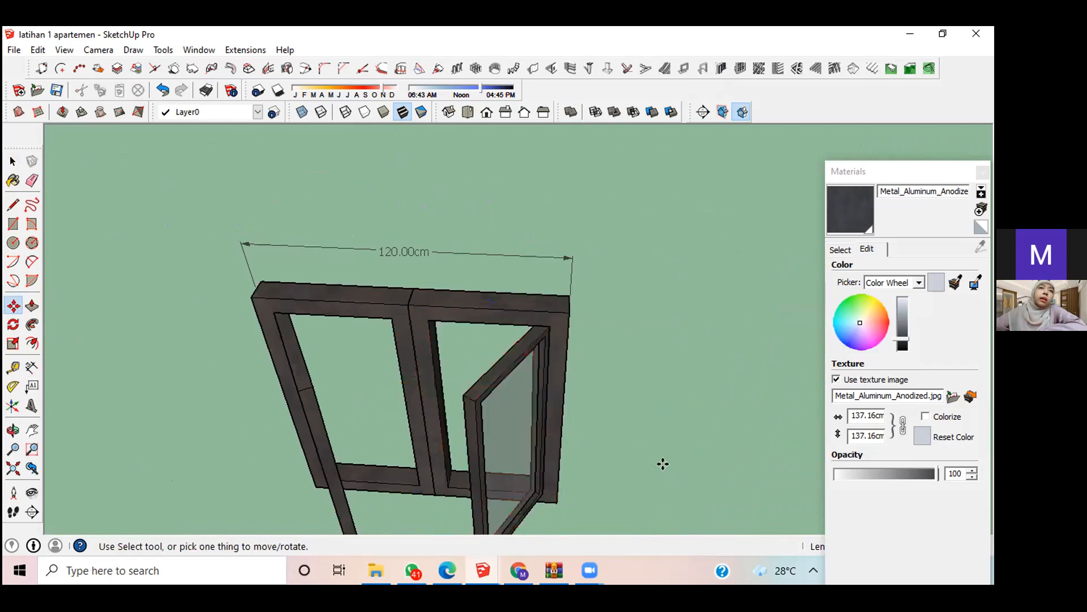
{"action": "key", "text": "space"}
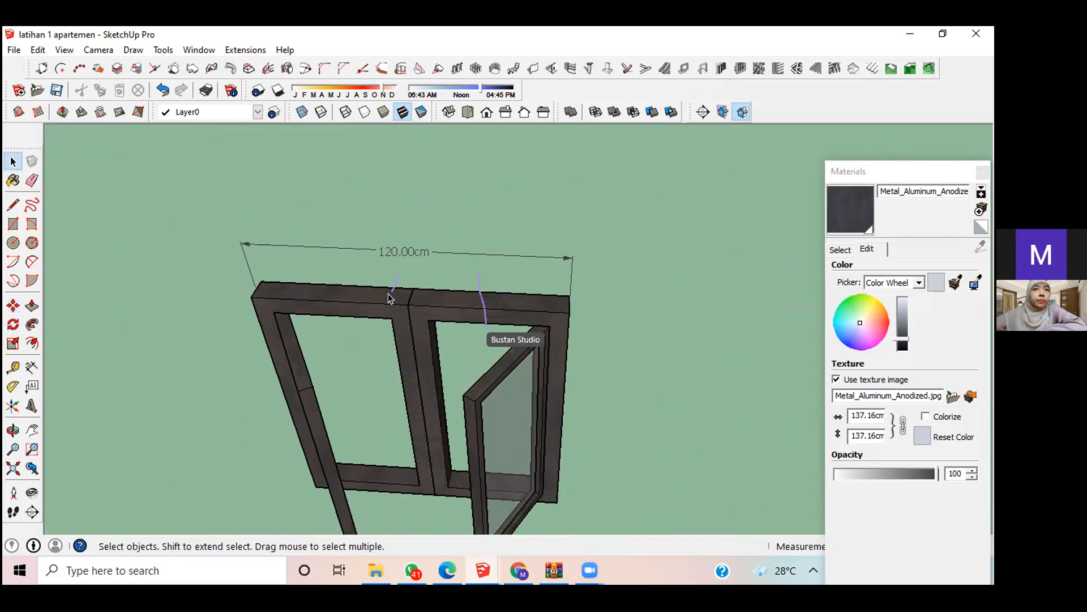
{"action": "double_click", "coordinate": [402, 299]}
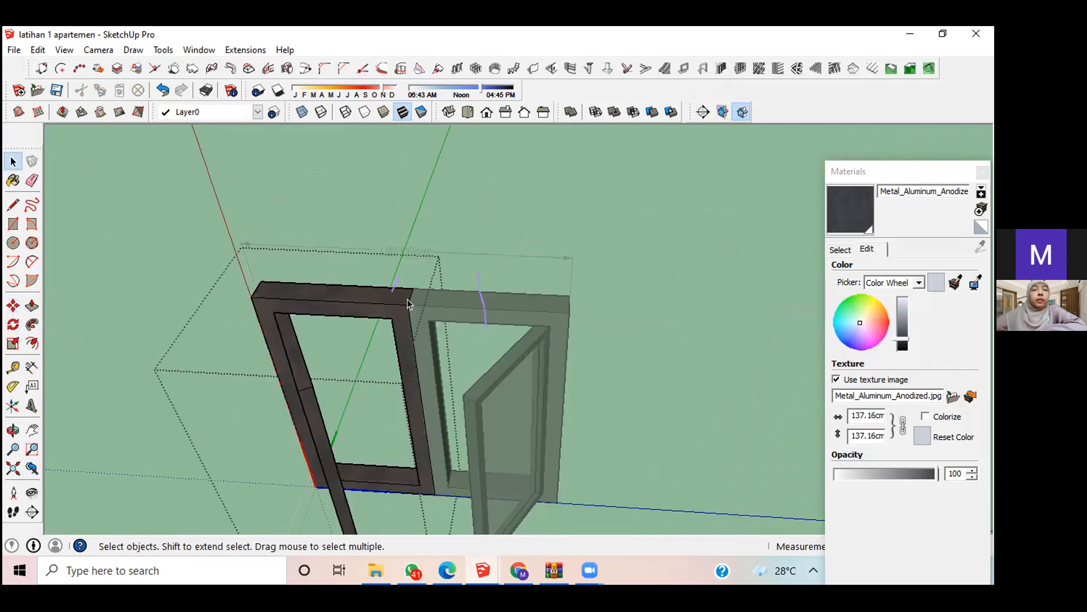
{"action": "double_click", "coordinate": [406, 299]}
{"action": "left_click", "coordinate": [606, 316]}
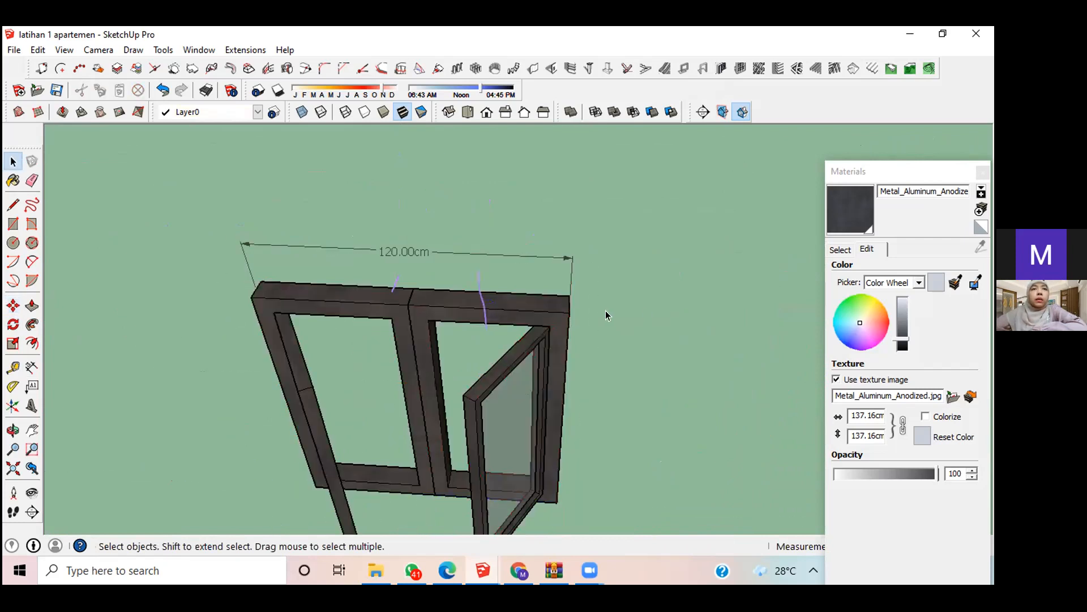
{"action": "left_click", "coordinate": [407, 296]}
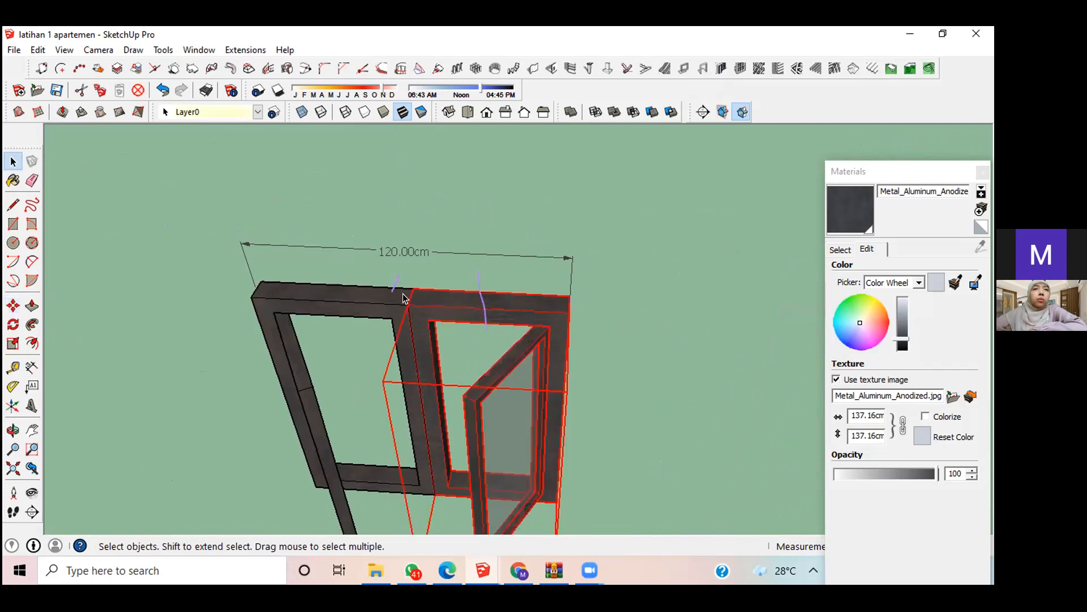
{"action": "left_click", "coordinate": [404, 306]}
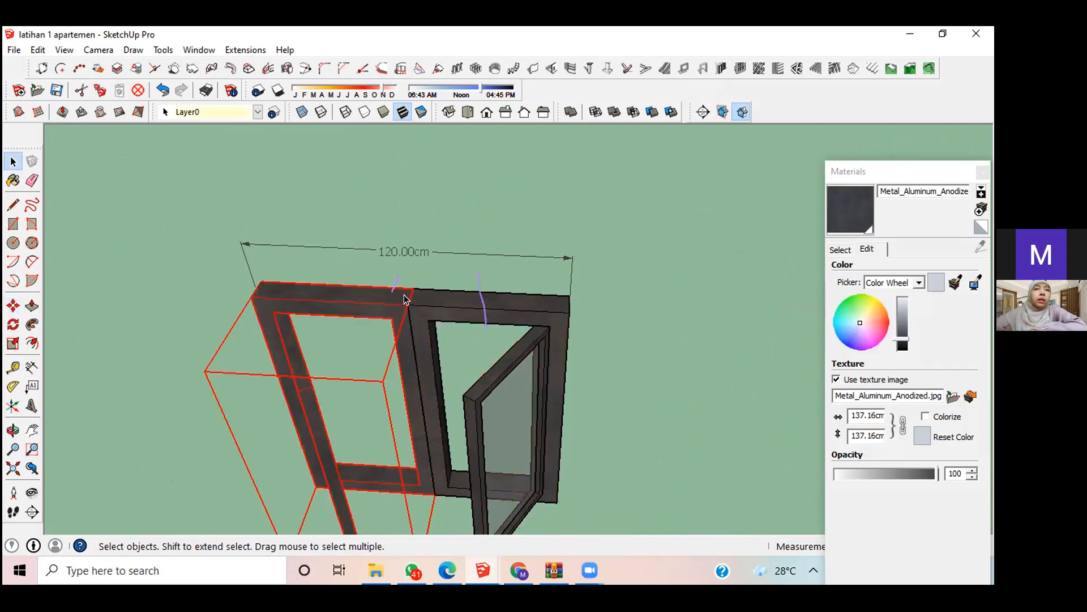
{"action": "left_click", "coordinate": [407, 304]}
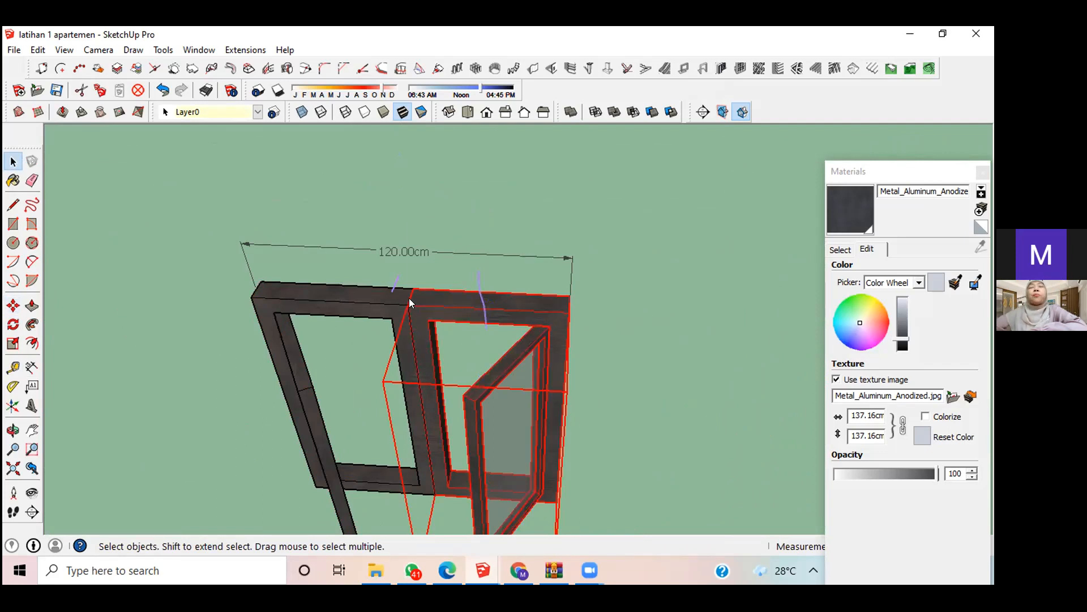
{"action": "right_click", "coordinate": [410, 303]}
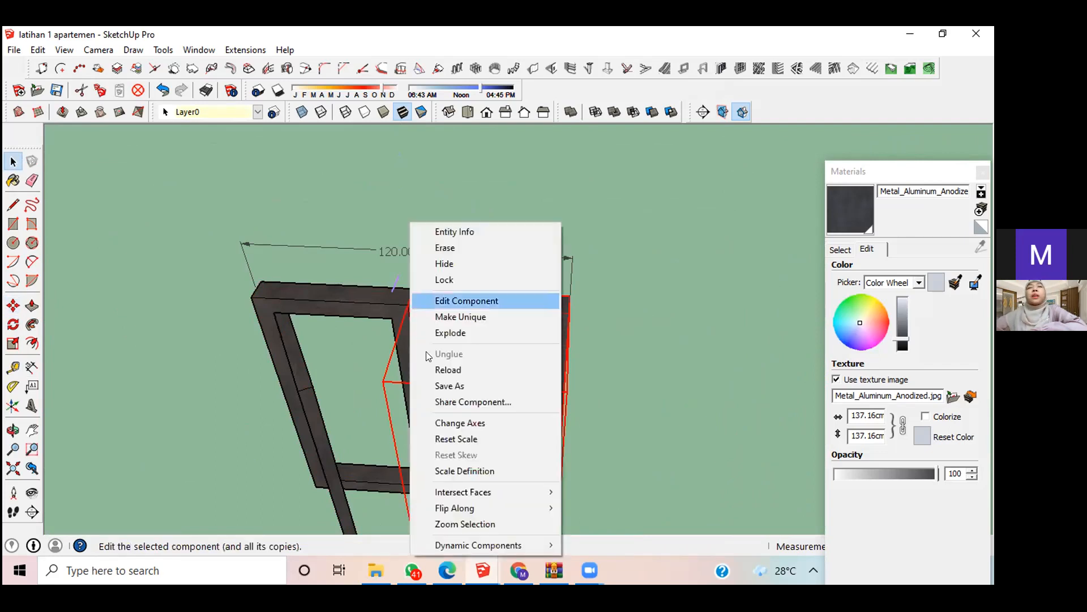
Step: Combine the original and mirrored window components into one group
{"action": "left_click", "coordinate": [404, 304]}
{"action": "left_click", "coordinate": [395, 295], "text": "shift"}
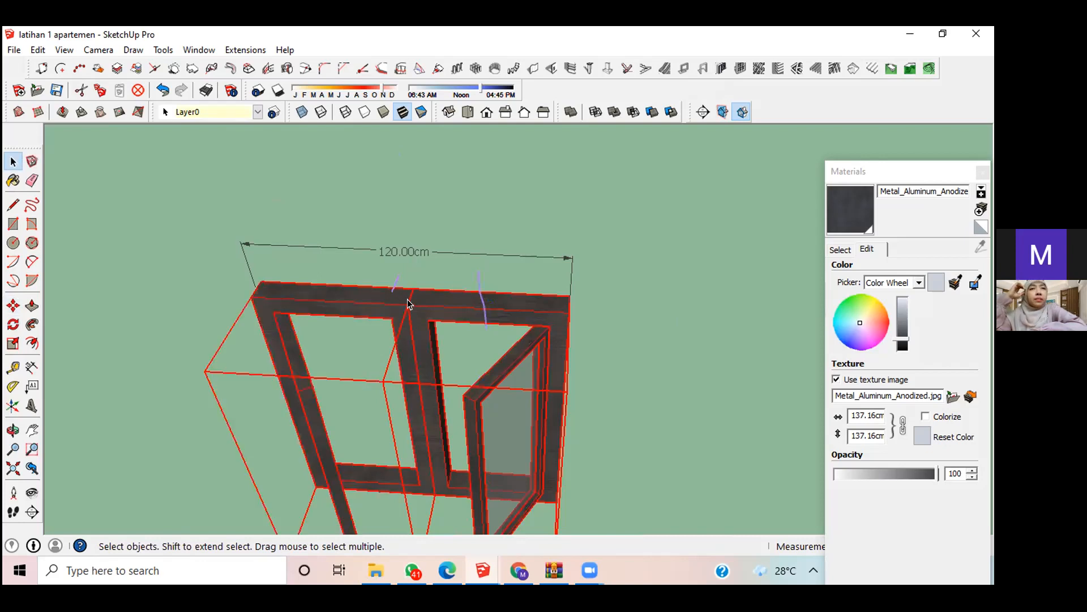
{"action": "right_click", "coordinate": [408, 304]}
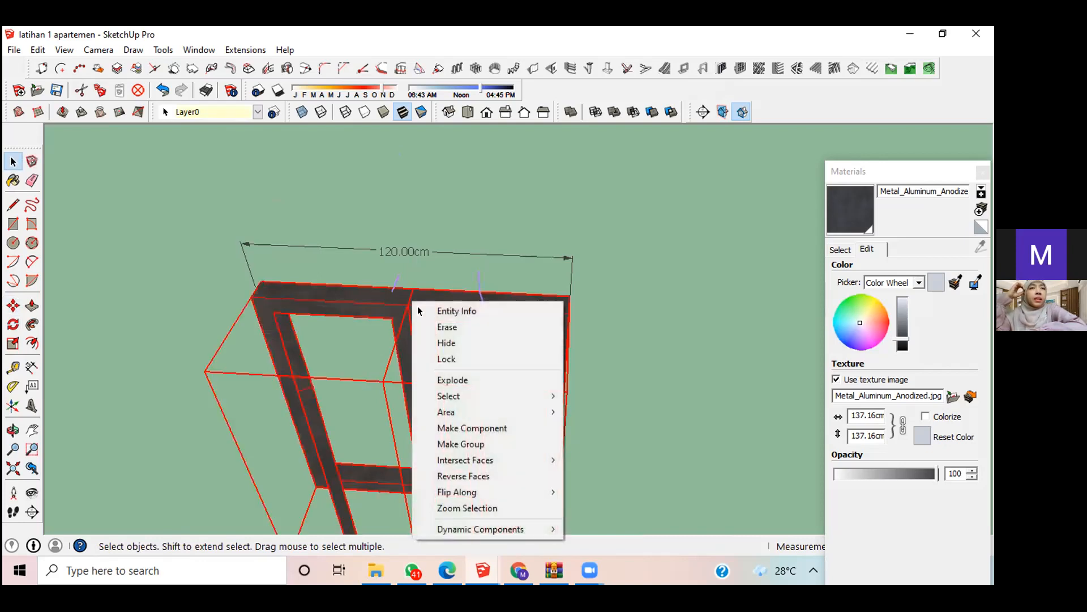
{"action": "left_click", "coordinate": [453, 445]}
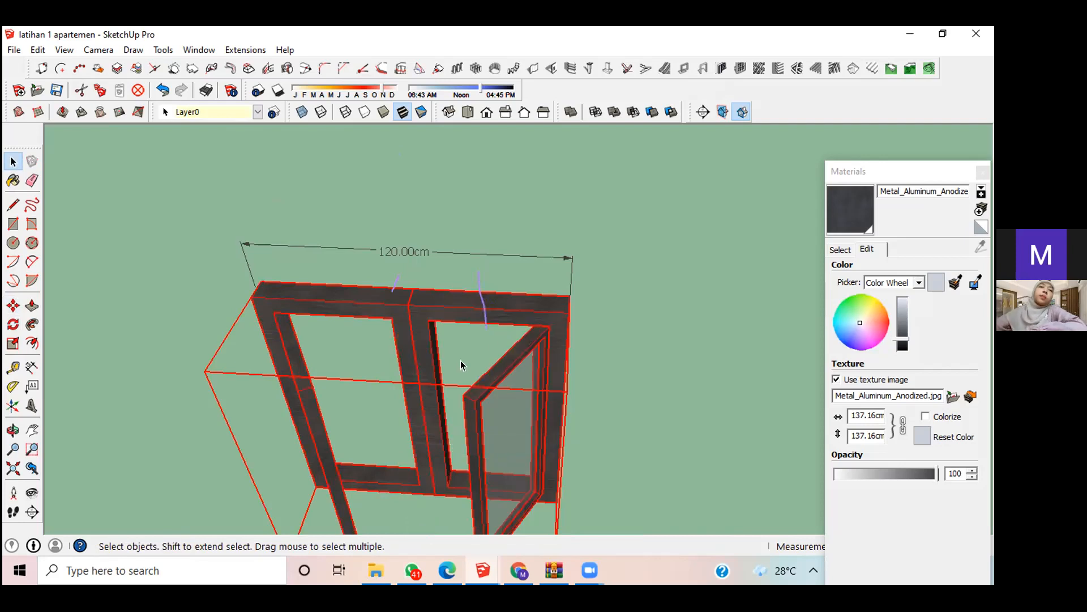
{"action": "left_click", "coordinate": [628, 345]}
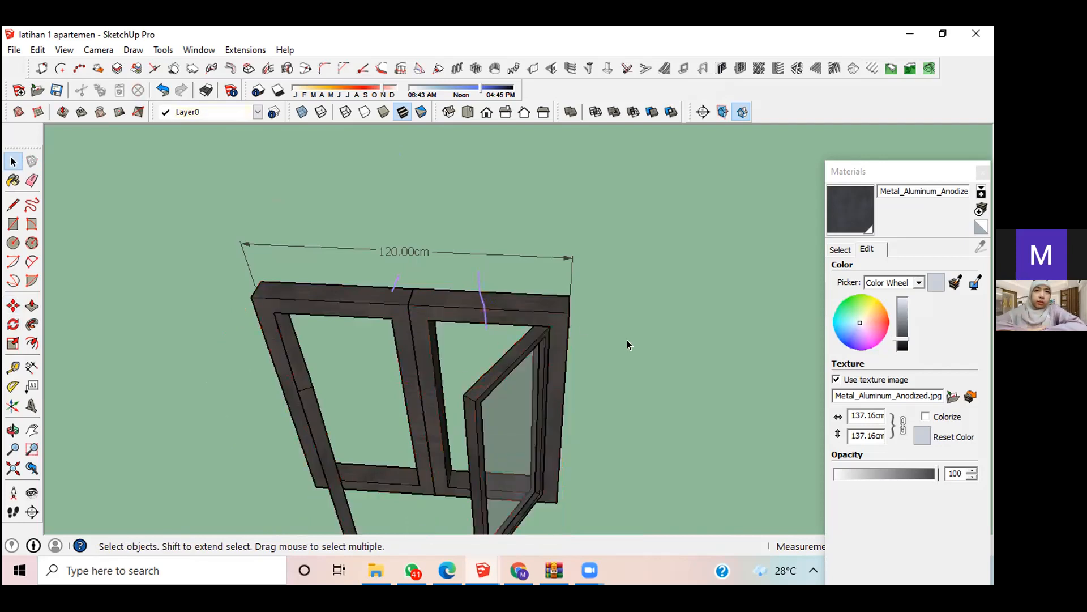
{"action": "scroll", "coordinate": [586, 370], "scroll_direction": "up", "scroll_amount": 1}
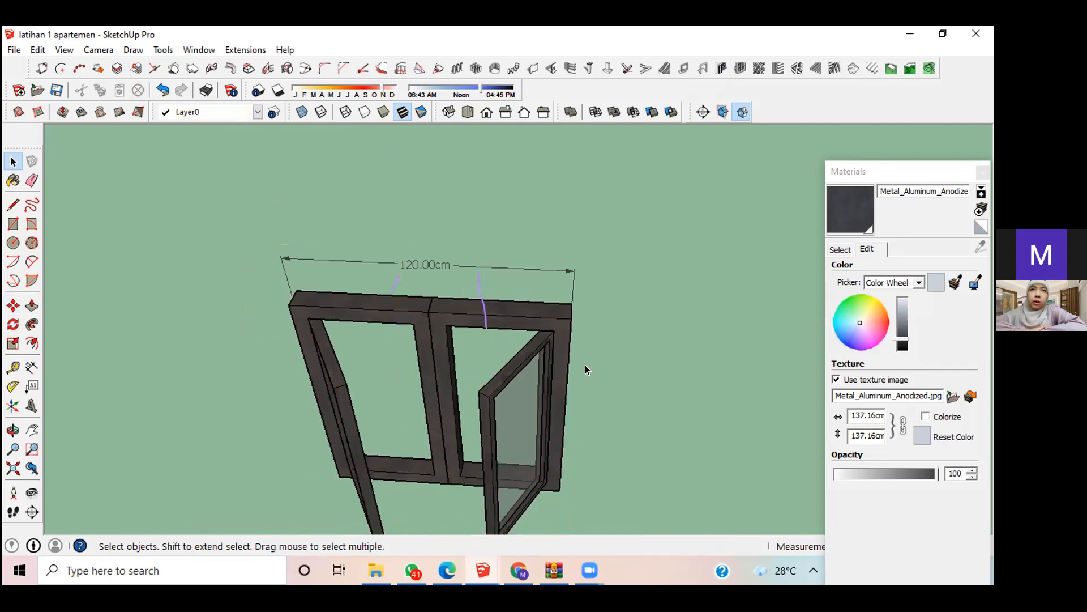
{"action": "scroll", "coordinate": [586, 380], "scroll_direction": "down", "scroll_amount": 2}
{"action": "middle_click_drag", "start_coordinate": [586, 424], "coordinate": [574, 342]}
{"action": "scroll", "coordinate": [586, 399], "scroll_direction": "down", "scroll_amount": 2}
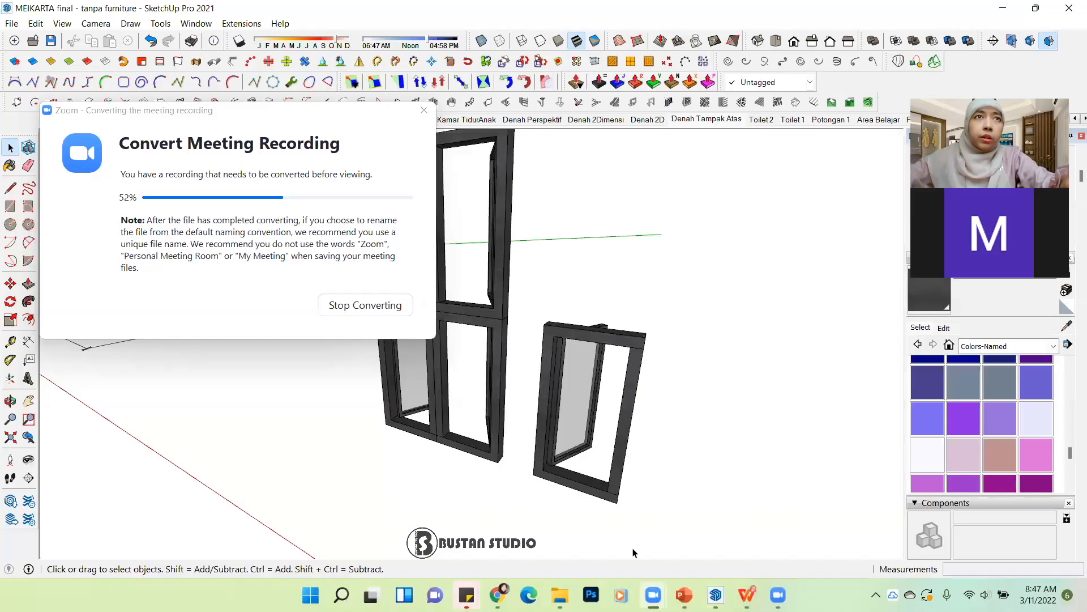
Step: Copy the glazed double door from the apartment's balcony wall and snap the copy to the single window's lower corner
{"action": "middle_click_drag", "start_coordinate": [510, 399], "coordinate": [699, 396]}
{"action": "scroll", "coordinate": [694, 399], "scroll_direction": "down", "scroll_amount": 4}
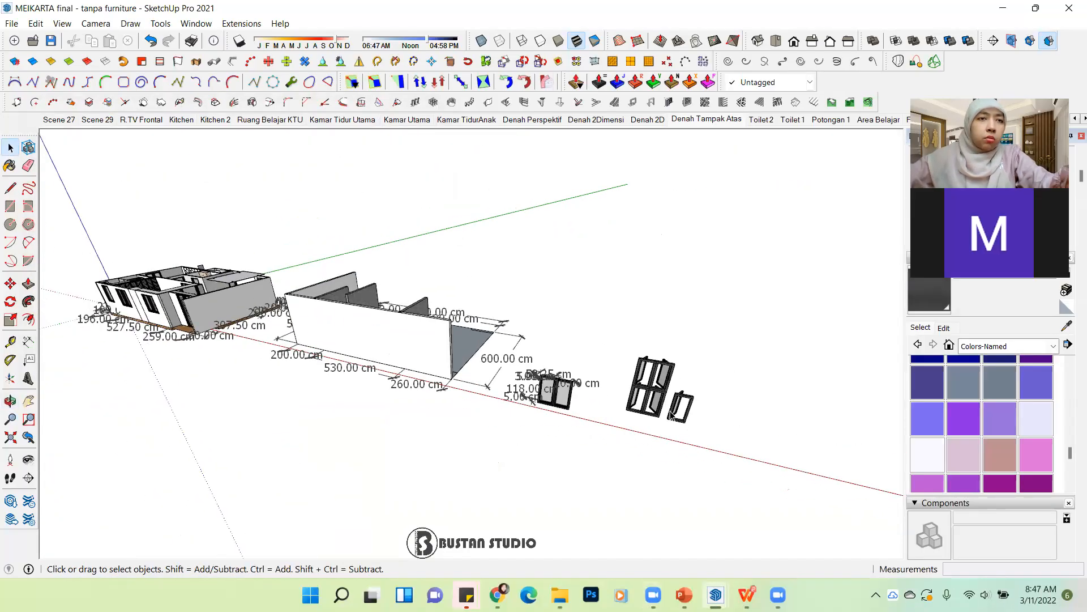
{"action": "scroll", "coordinate": [170, 290], "scroll_direction": "up", "scroll_amount": 9}
{"action": "middle_click_drag", "start_coordinate": [427, 303], "coordinate": [599, 382]}
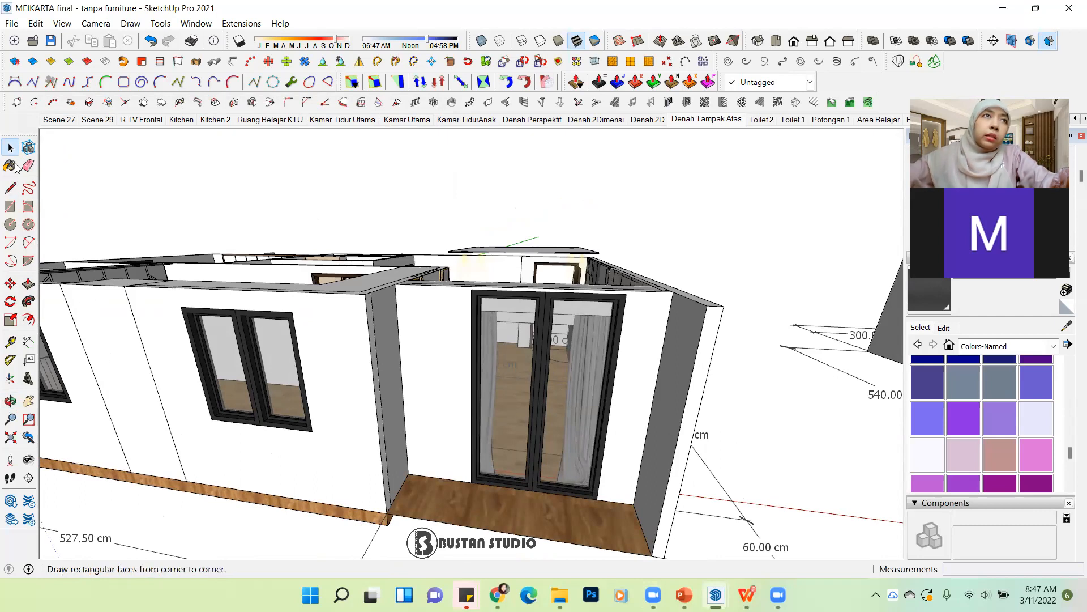
{"action": "left_click", "coordinate": [519, 374]}
{"action": "key", "text": "m"}
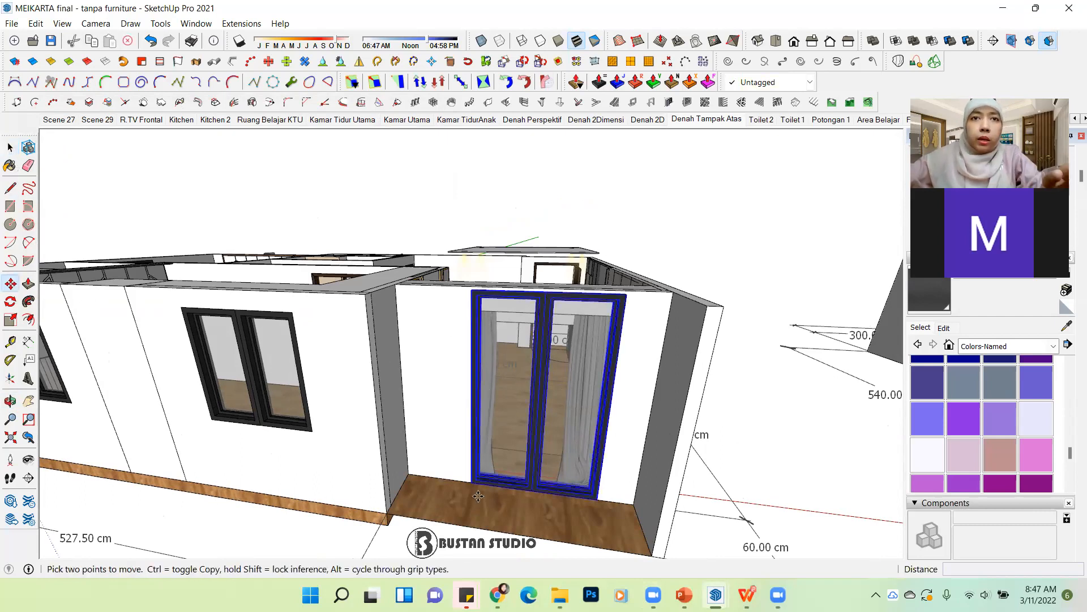
{"action": "scroll", "coordinate": [476, 478], "scroll_direction": "up", "scroll_amount": 5}
{"action": "left_click", "coordinate": [471, 476]}
{"action": "key", "text": "ctrl"}
{"action": "scroll", "coordinate": [284, 392], "scroll_direction": "down", "scroll_amount": 10}
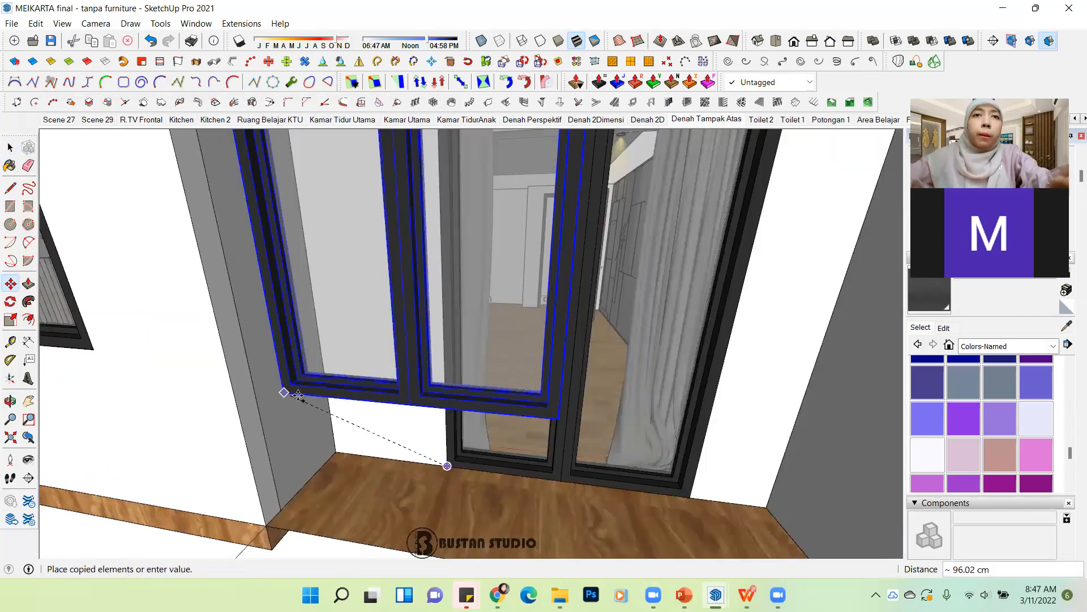
{"action": "scroll", "coordinate": [270, 392], "scroll_direction": "down", "scroll_amount": 4}
{"action": "middle_click_drag", "start_coordinate": [461, 382], "coordinate": [28, 354]}
{"action": "middle_click_drag", "start_coordinate": [444, 403], "coordinate": [211, 396]}
{"action": "scroll", "coordinate": [422, 402], "scroll_direction": "up", "scroll_amount": 6}
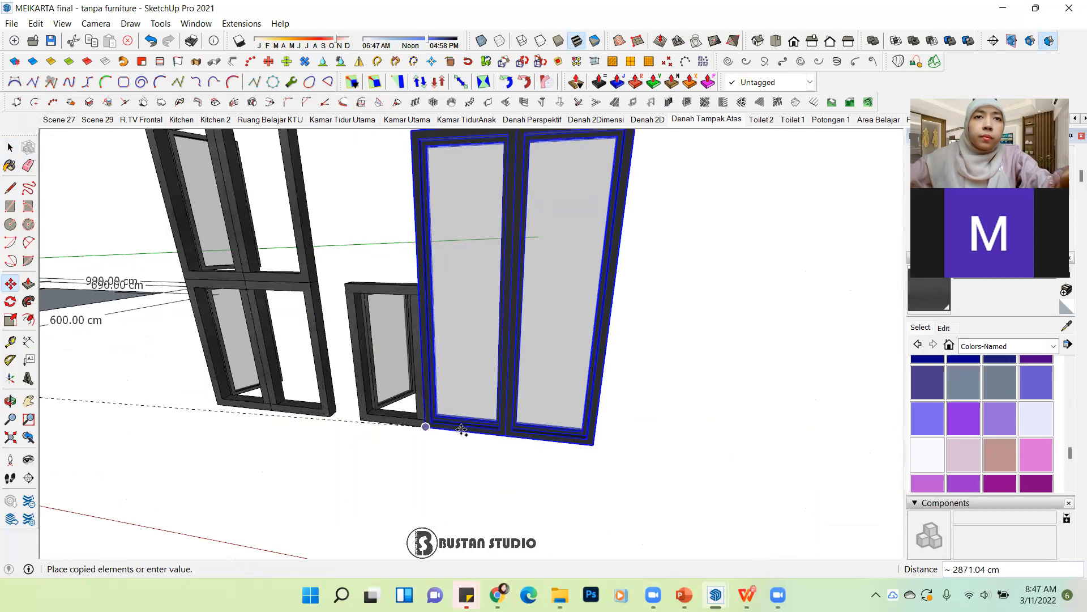
{"action": "left_click", "coordinate": [430, 426]}
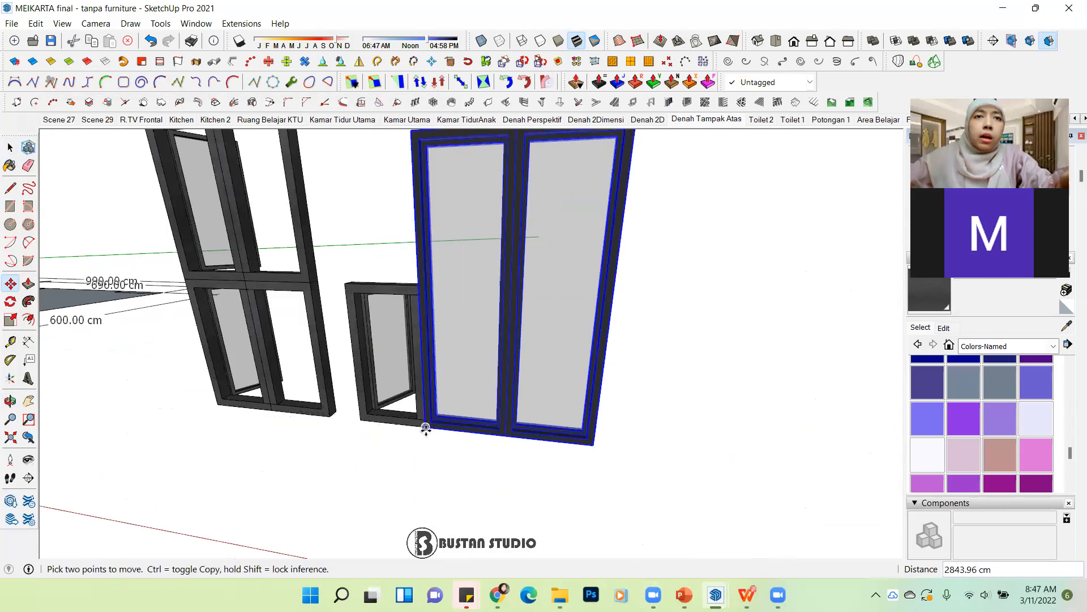
Step: Move the copied double door 72 cm along the red axis, away from the single window
{"action": "left_click", "coordinate": [430, 426]}
{"action": "left_click", "coordinate": [510, 436]}
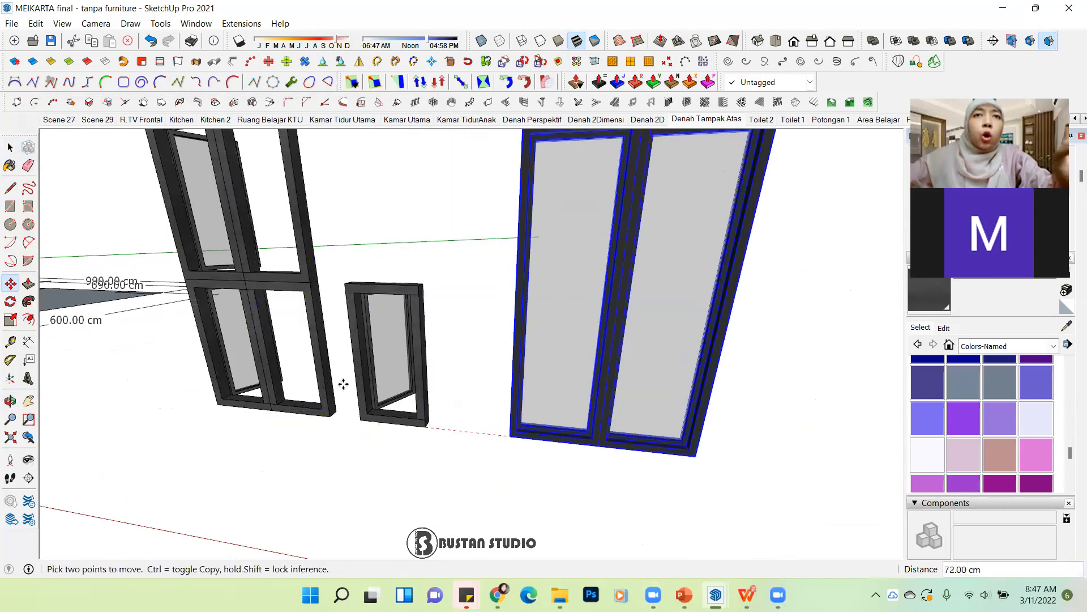
{"action": "left_click", "coordinate": [10, 147]}
{"action": "scroll", "coordinate": [470, 363], "scroll_direction": "down", "scroll_amount": 5}
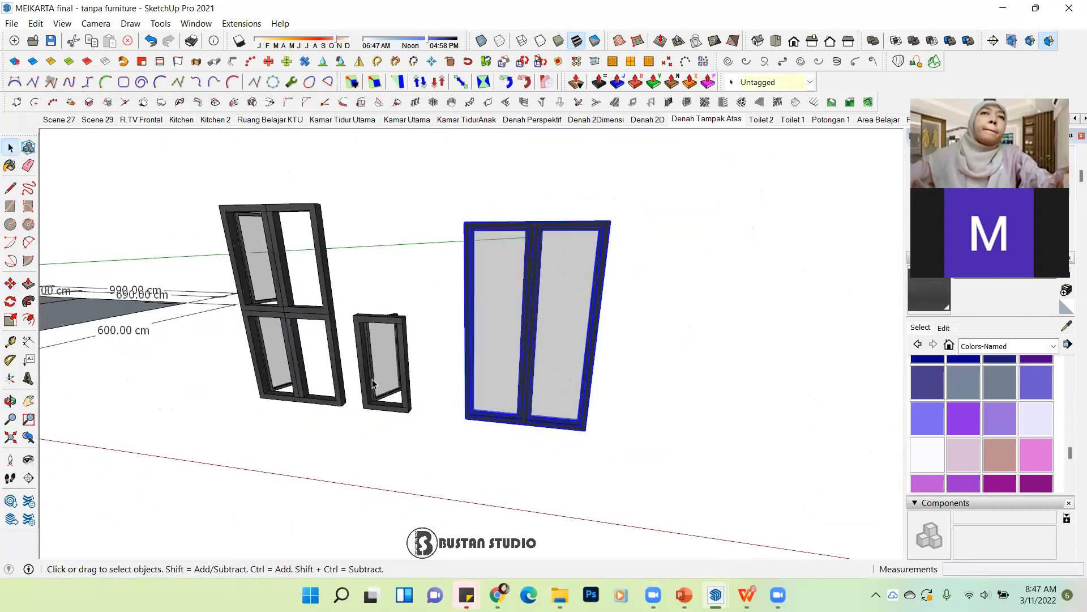
{"action": "scroll", "coordinate": [457, 324], "scroll_direction": "up", "scroll_amount": 4}
{"action": "left_click", "coordinate": [441, 279]}
{"action": "left_click", "coordinate": [10, 188]}
{"action": "scroll", "coordinate": [630, 199], "scroll_direction": "up", "scroll_amount": 2}
{"action": "scroll", "coordinate": [484, 197], "scroll_direction": "up", "scroll_amount": 3}
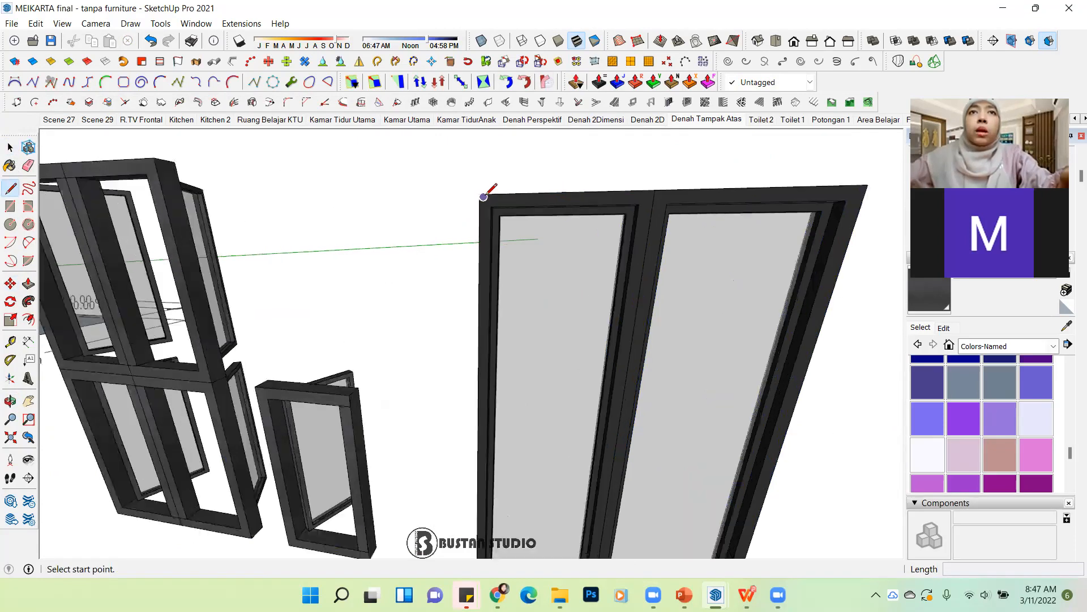
{"action": "left_click", "coordinate": [481, 196]}
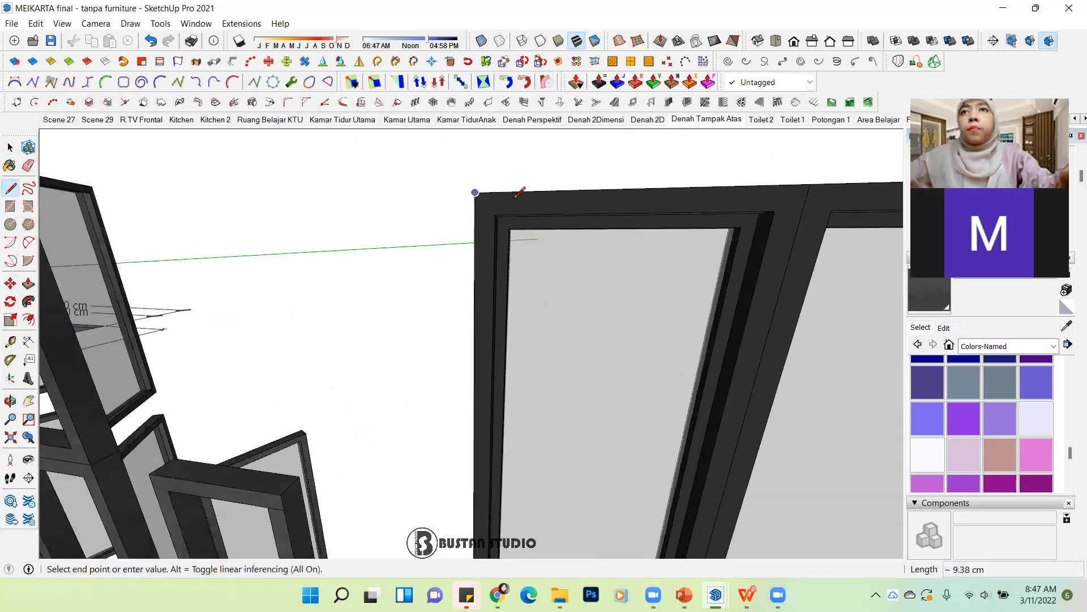
{"action": "scroll", "coordinate": [483, 195], "scroll_direction": "down", "scroll_amount": 1}
{"action": "left_click", "coordinate": [735, 188]}
{"action": "scroll", "coordinate": [649, 323], "scroll_direction": "down", "scroll_amount": 3}
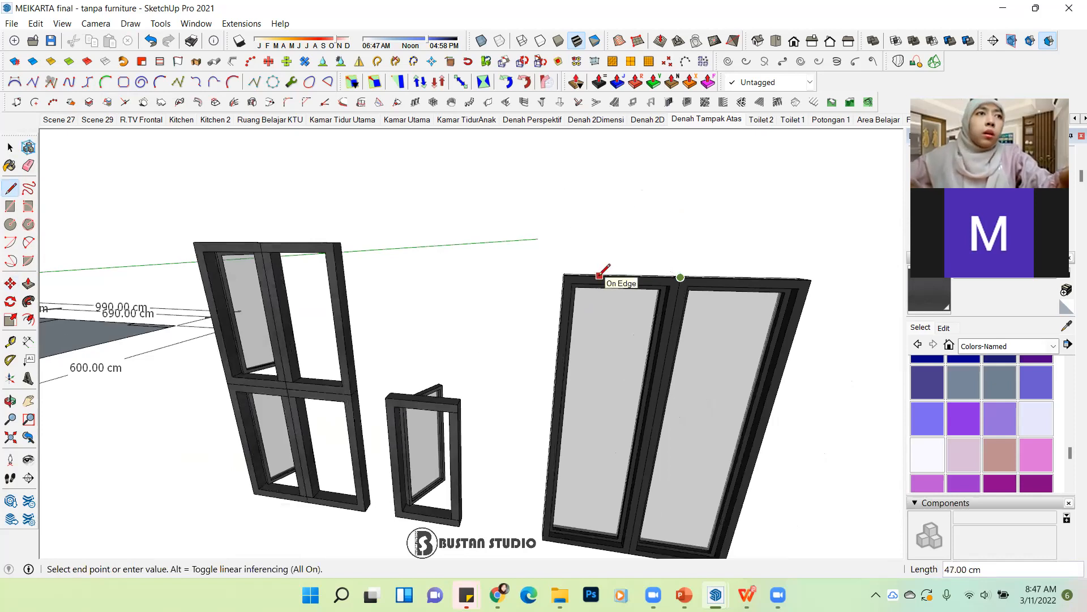
{"action": "key", "text": "ctrl+z"}
{"action": "key", "text": "ctrl+z"}
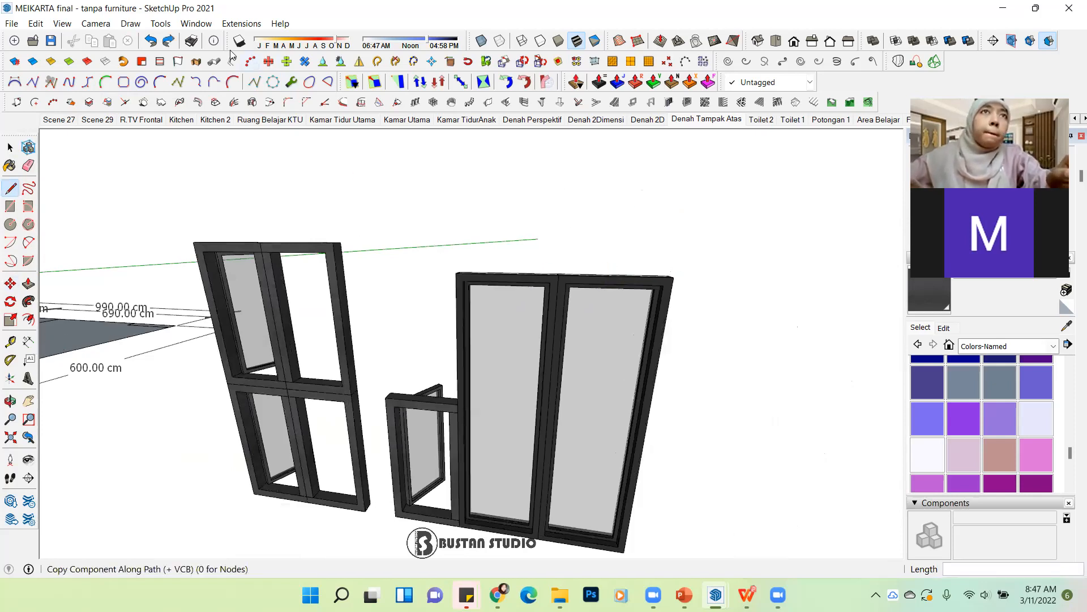
{"action": "left_click", "coordinate": [168, 44]}
Step: Dimension the copied double door's single-leaf width and its overall width above the top edge
{"action": "left_click", "coordinate": [29, 342]}
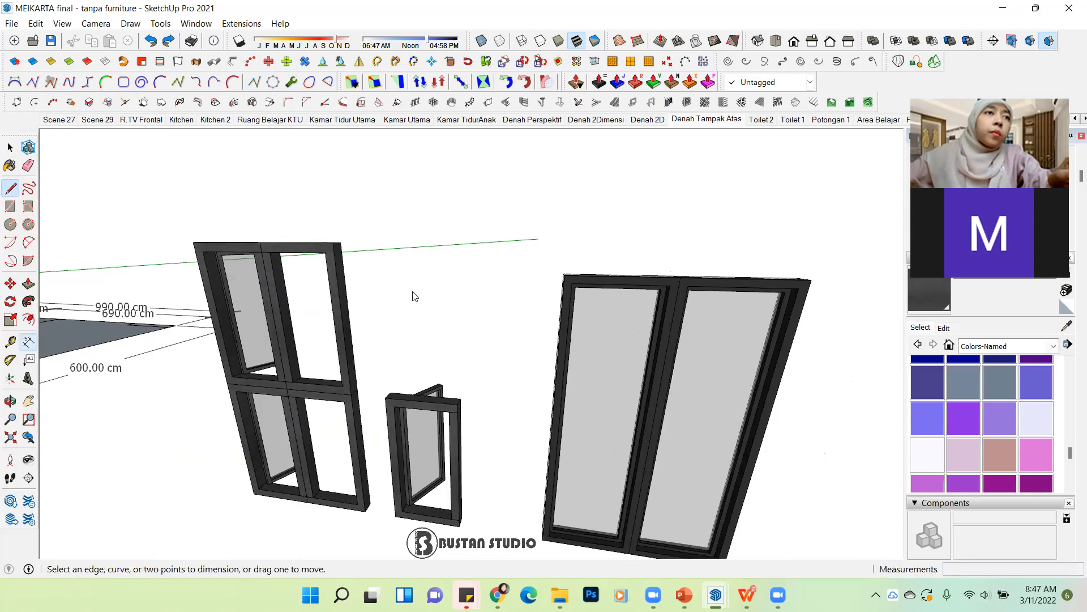
{"action": "left_click", "coordinate": [538, 302]}
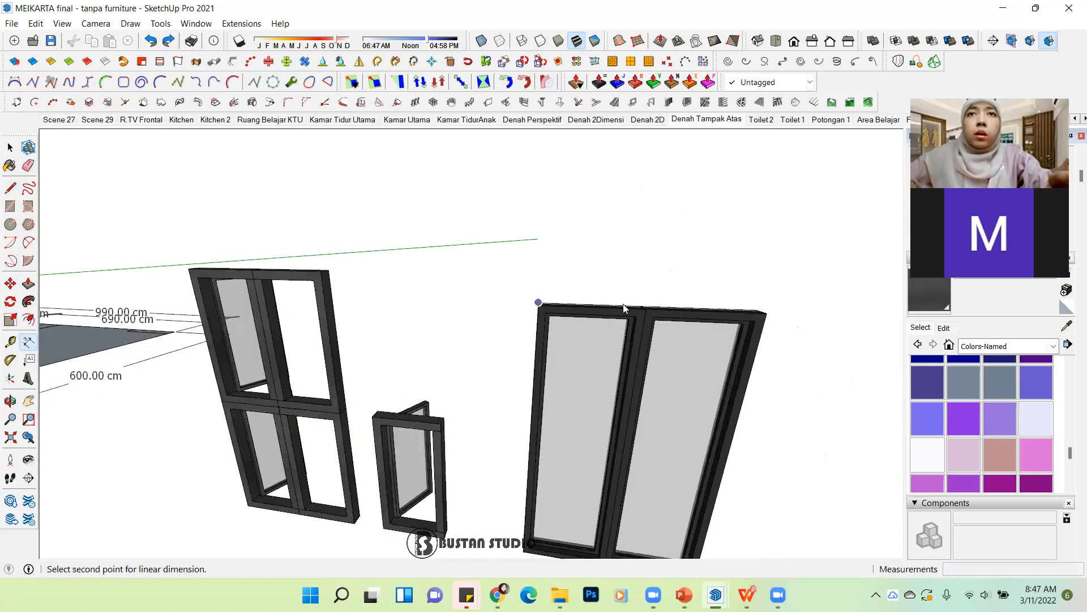
{"action": "left_click", "coordinate": [646, 308]}
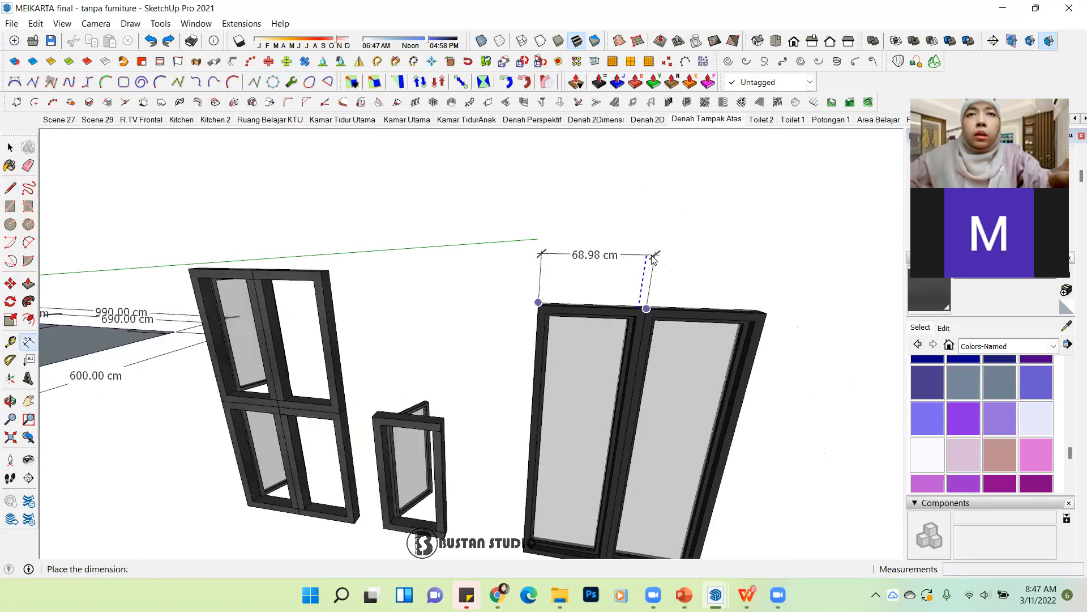
{"action": "left_click", "coordinate": [767, 313]}
{"action": "left_click", "coordinate": [539, 306]}
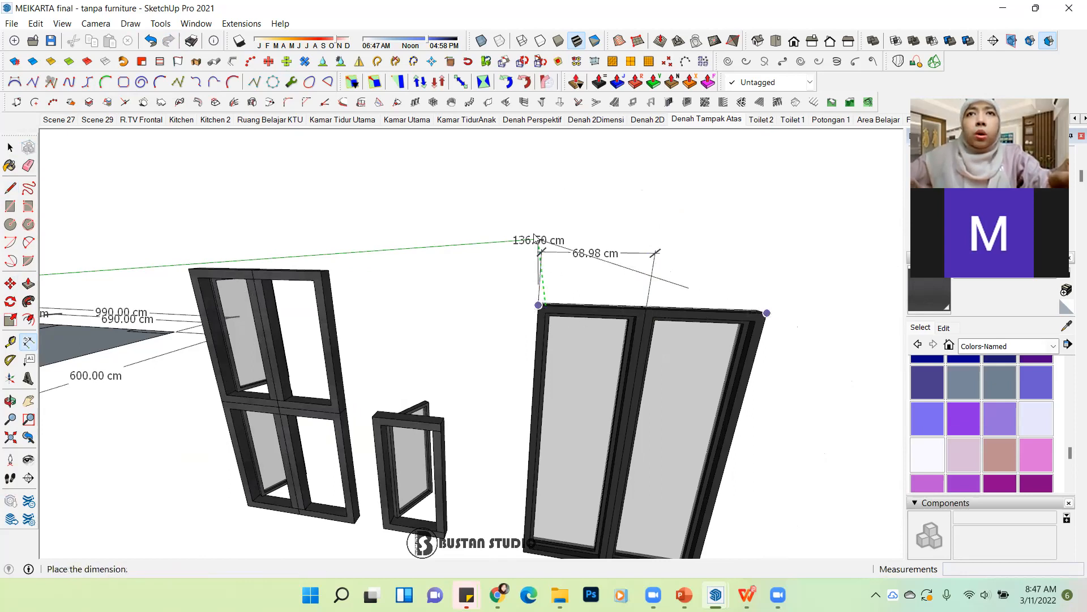
{"action": "left_click", "coordinate": [432, 183]}
Step: Dimension the copied double door's full height beside its outer vertical edge
{"action": "scroll", "coordinate": [657, 315], "scroll_direction": "down", "scroll_amount": 5}
{"action": "scroll", "coordinate": [526, 227], "scroll_direction": "up", "scroll_amount": 2}
{"action": "scroll", "coordinate": [523, 221], "scroll_direction": "up", "scroll_amount": 1}
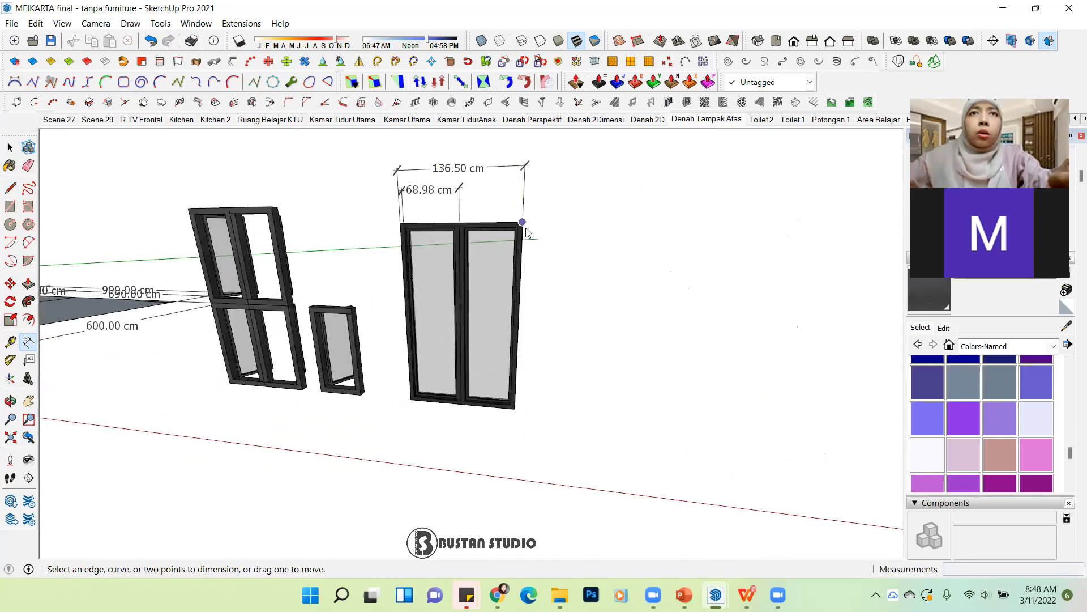
{"action": "left_click", "coordinate": [522, 222]}
{"action": "left_click", "coordinate": [515, 409]}
{"action": "left_click", "coordinate": [574, 318]}
{"action": "left_click", "coordinate": [10, 148]}
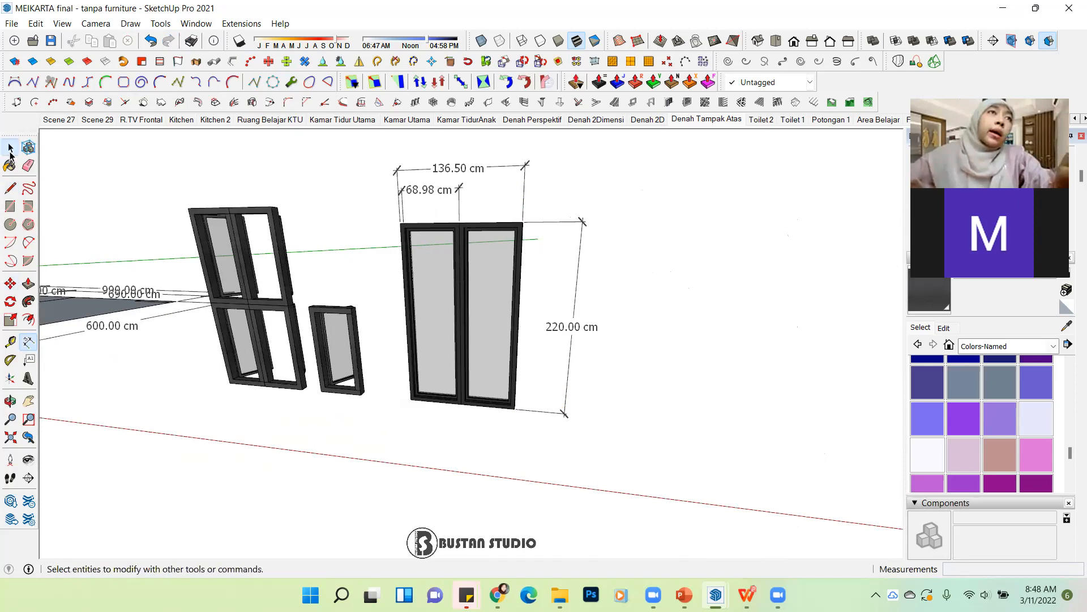
Step: Copy the upper double casement window about 643 cm along the red axis, placing the copy beyond the double door
{"action": "scroll", "coordinate": [387, 233], "scroll_direction": "up", "scroll_amount": 2}
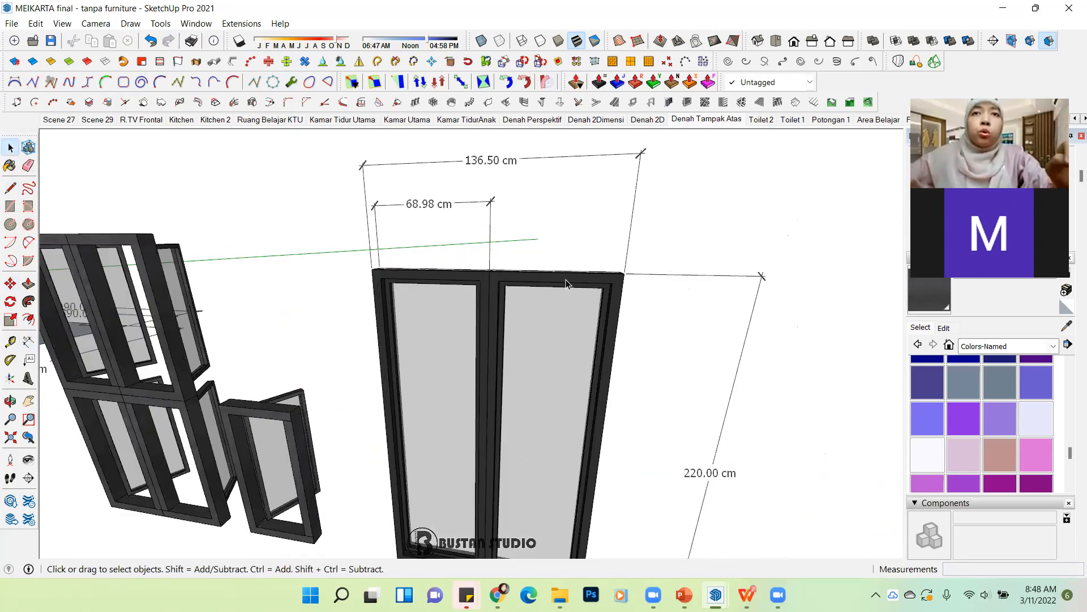
{"action": "middle_click_drag", "start_coordinate": [566, 280], "coordinate": [618, 300]}
{"action": "scroll", "coordinate": [618, 300], "scroll_direction": "down", "scroll_amount": 3}
{"action": "scroll", "coordinate": [338, 308], "scroll_direction": "up", "scroll_amount": 1}
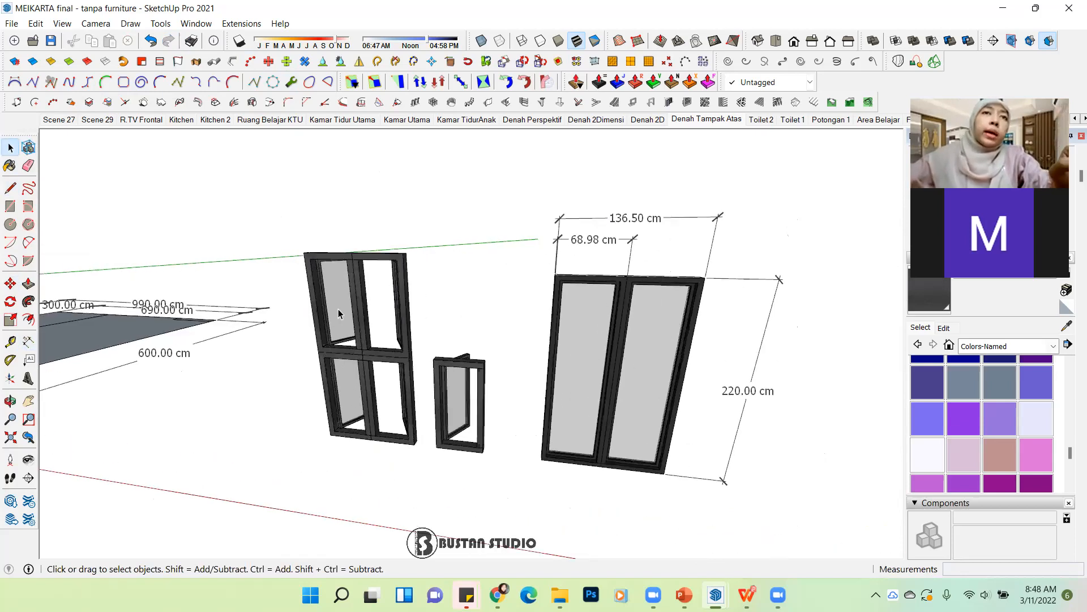
{"action": "left_click", "coordinate": [372, 280]}
{"action": "scroll", "coordinate": [350, 345], "scroll_direction": "down", "scroll_amount": 2}
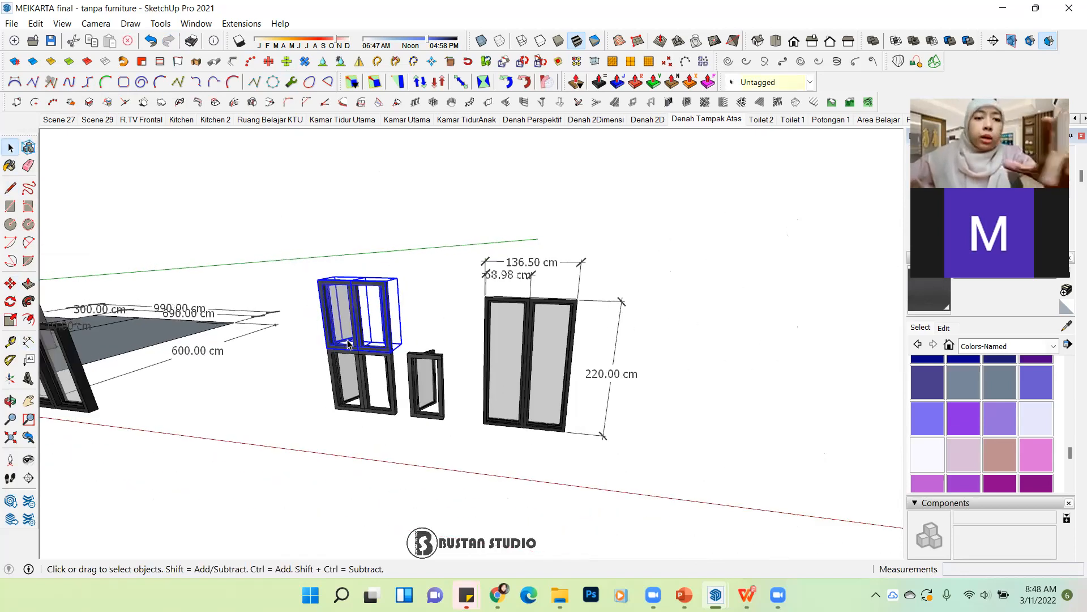
{"action": "key", "text": "m"}
{"action": "scroll", "coordinate": [331, 351], "scroll_direction": "up", "scroll_amount": 1}
{"action": "key", "text": "ctrl"}
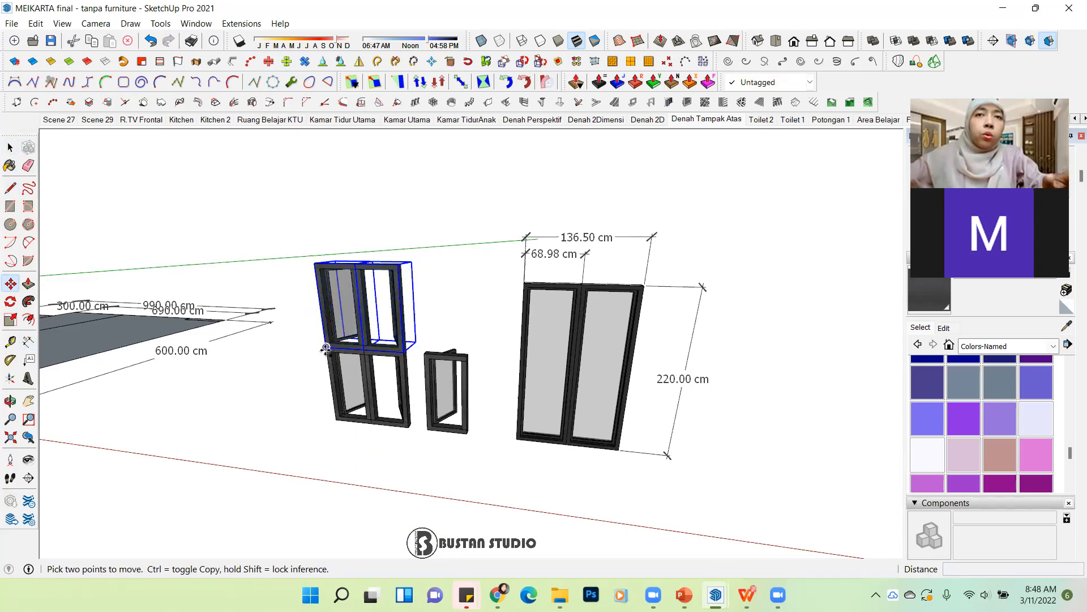
{"action": "left_click", "coordinate": [327, 352]}
{"action": "scroll", "coordinate": [708, 393], "scroll_direction": "down", "scroll_amount": 1}
{"action": "left_click", "coordinate": [743, 379]}
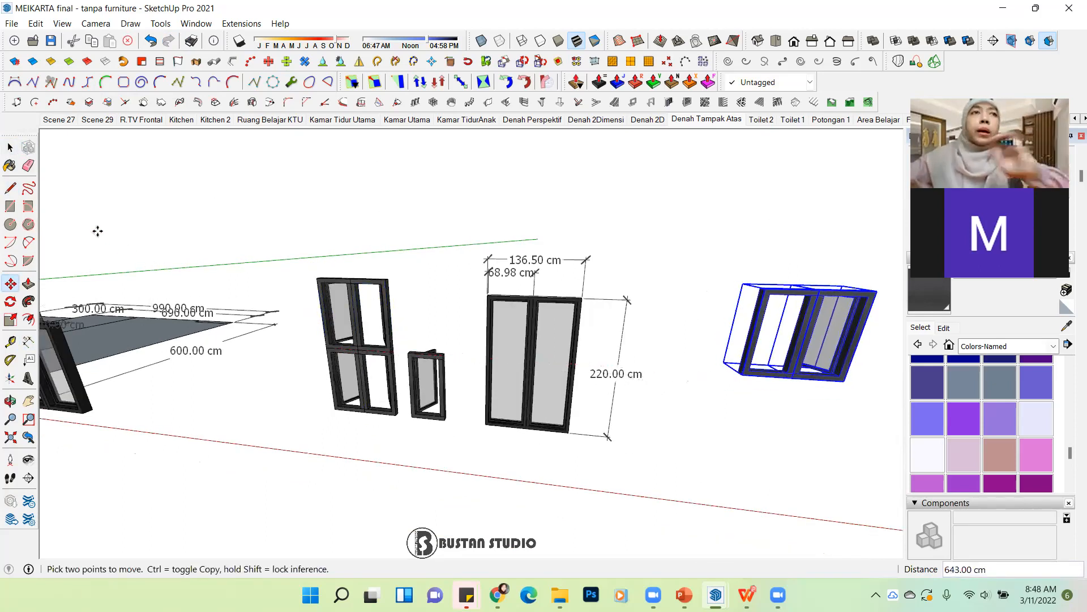
Step: Select both halves of the copied double window and make them unique from the original windows
{"action": "left_click", "coordinate": [10, 147]}
{"action": "left_click", "coordinate": [335, 376]}
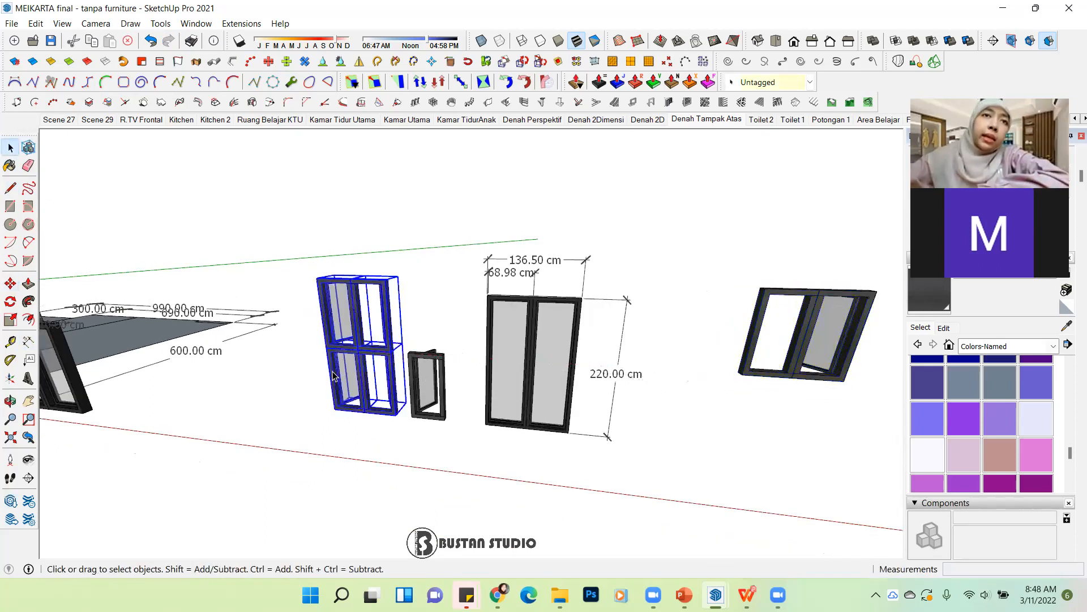
{"action": "scroll", "coordinate": [336, 397], "scroll_direction": "down", "scroll_amount": 1}
{"action": "middle_click_drag", "start_coordinate": [355, 388], "coordinate": [647, 335]}
{"action": "left_click", "coordinate": [647, 335]}
{"action": "left_click", "coordinate": [726, 394]}
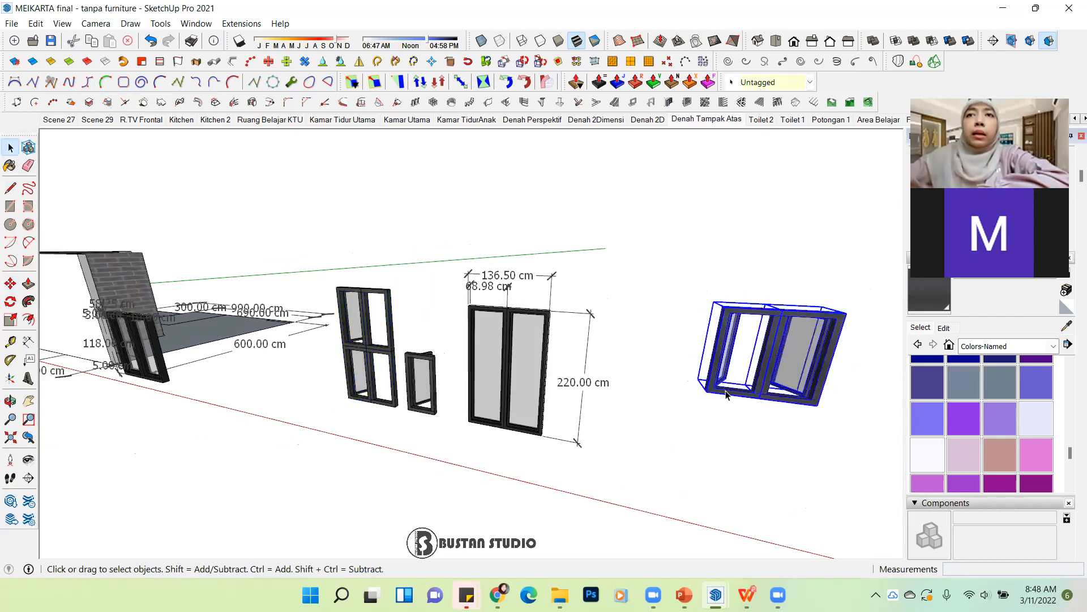
{"action": "right_click", "coordinate": [798, 345]}
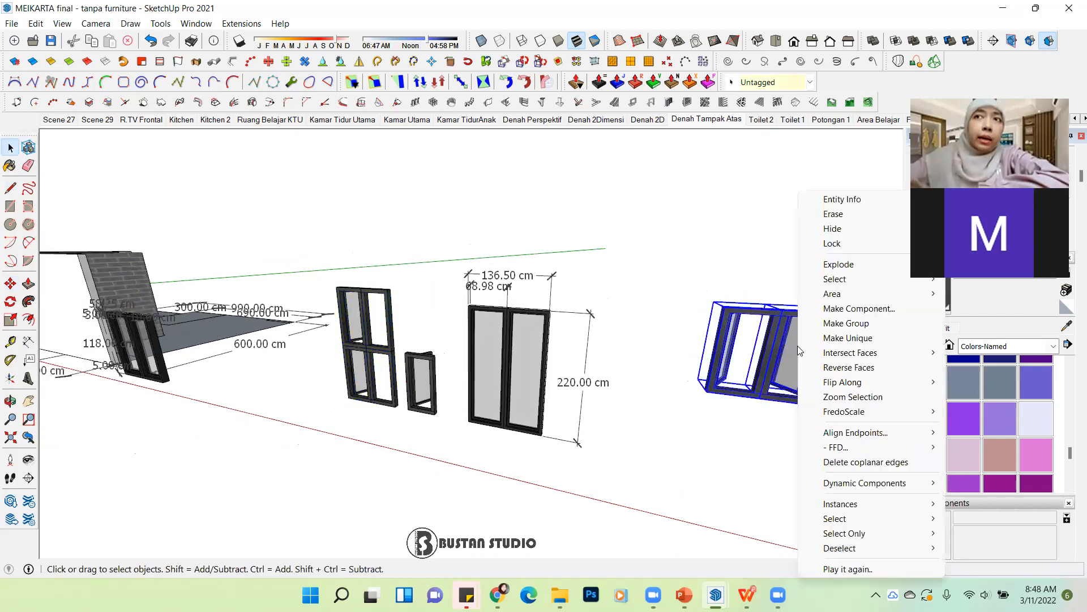
{"action": "left_click", "coordinate": [848, 338]}
{"action": "scroll", "coordinate": [306, 384], "scroll_direction": "down", "scroll_amount": 2}
{"action": "scroll", "coordinate": [546, 369], "scroll_direction": "up", "scroll_amount": 1}
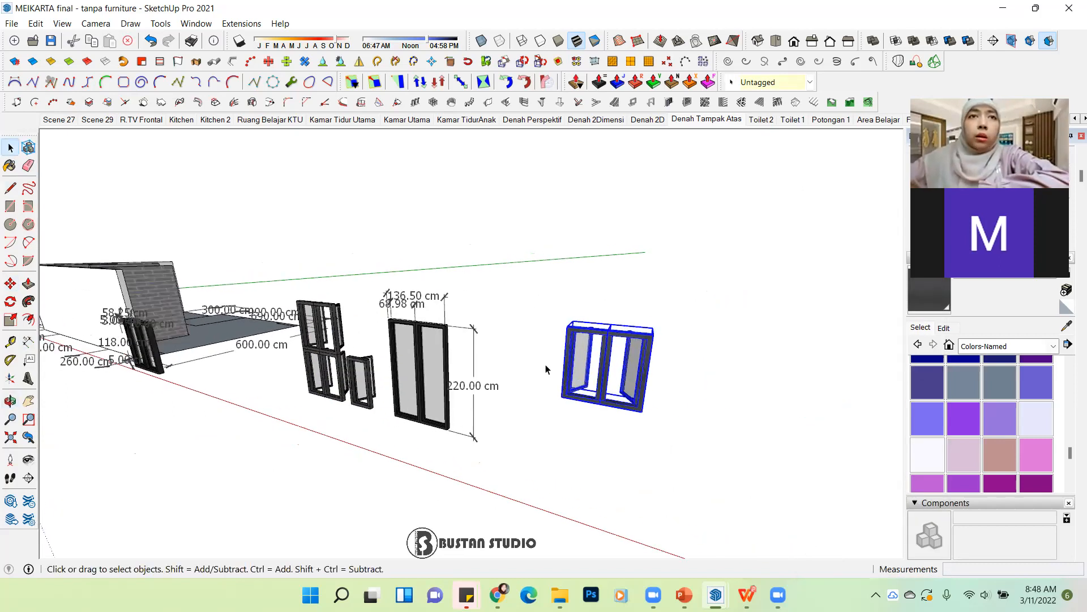
Step: Open the copied and original window components in turn to check which instances still share their geometry
{"action": "scroll", "coordinate": [595, 357], "scroll_direction": "up", "scroll_amount": 3}
{"action": "double_click", "coordinate": [642, 346]}
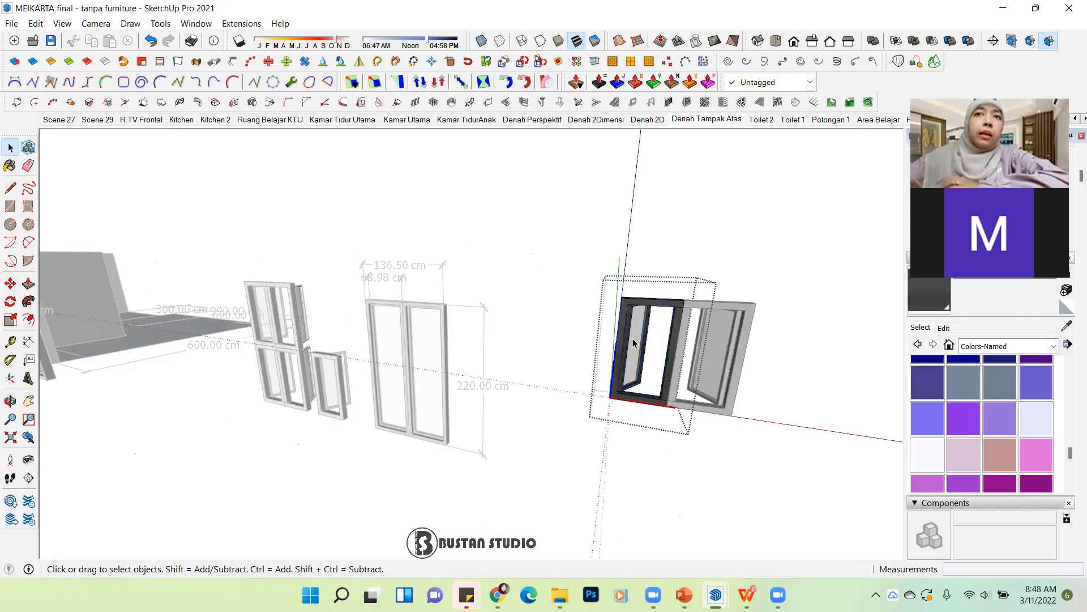
{"action": "left_click", "coordinate": [746, 286]}
{"action": "left_click", "coordinate": [637, 346]}
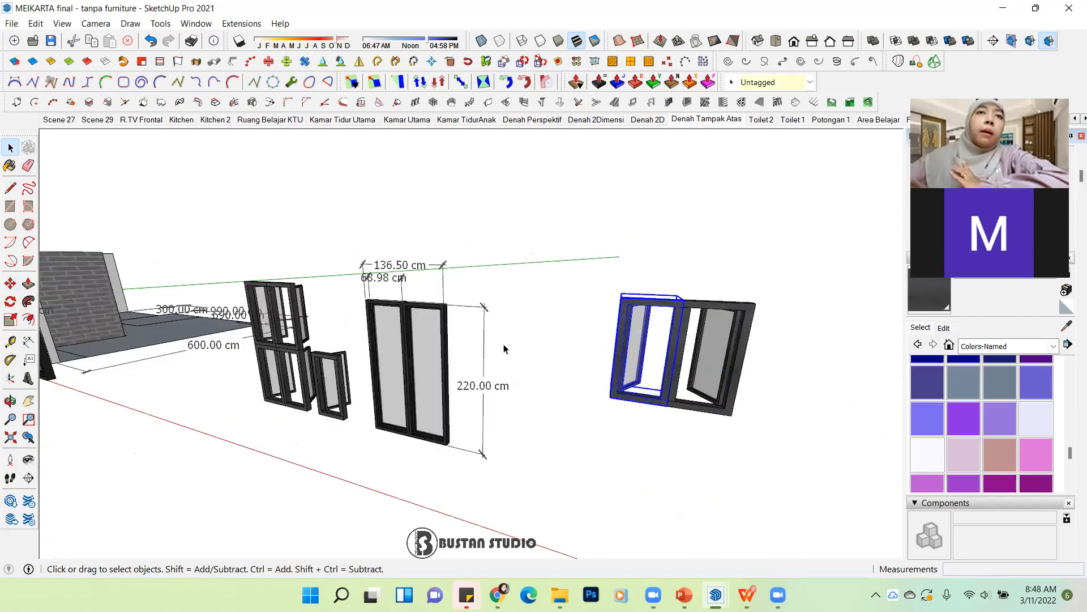
{"action": "double_click", "coordinate": [631, 346]}
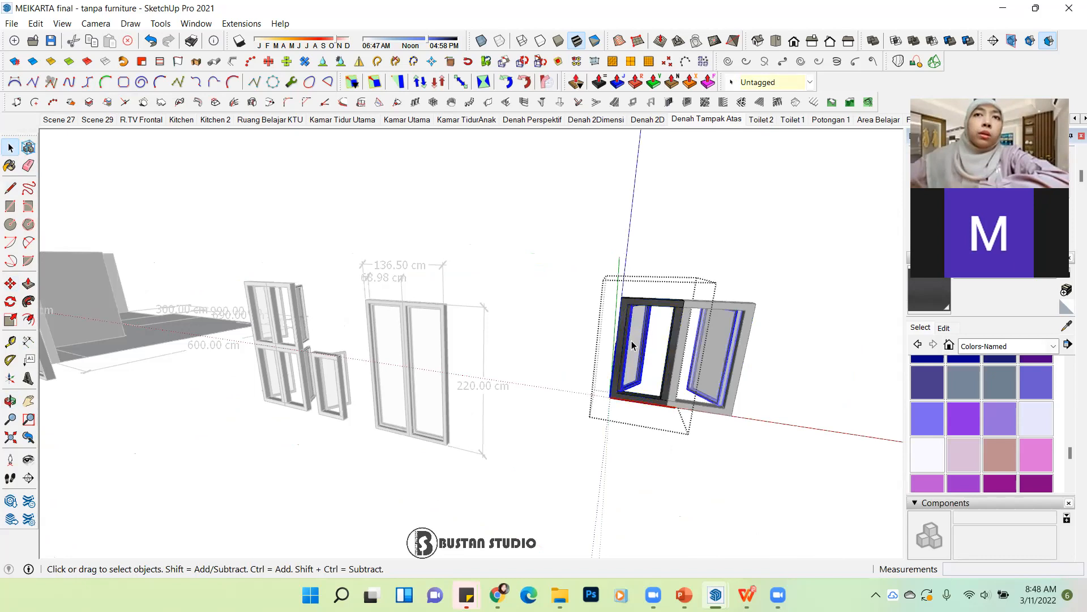
{"action": "left_click", "coordinate": [675, 311]}
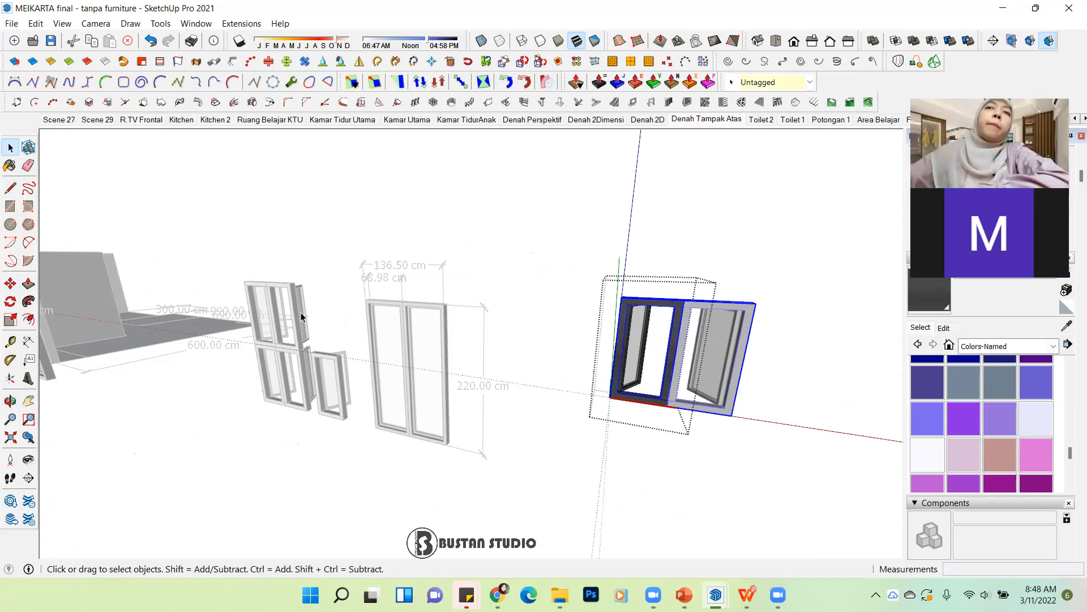
{"action": "left_click", "coordinate": [304, 247]}
{"action": "double_click", "coordinate": [256, 312]}
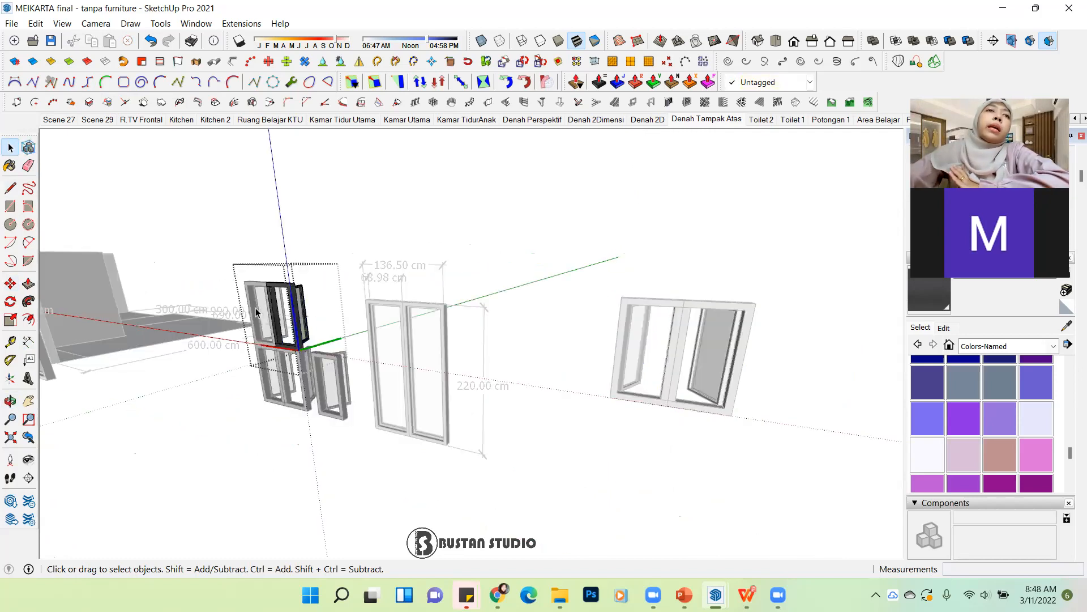
{"action": "left_click", "coordinate": [280, 362]}
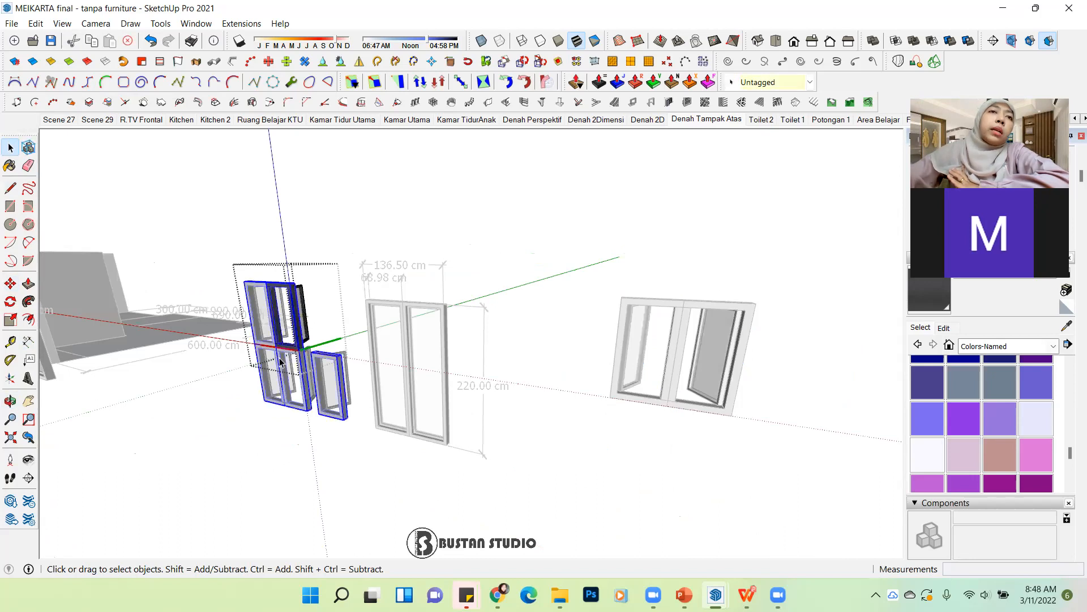
{"action": "left_click", "coordinate": [315, 235]}
{"action": "left_click", "coordinate": [641, 344]}
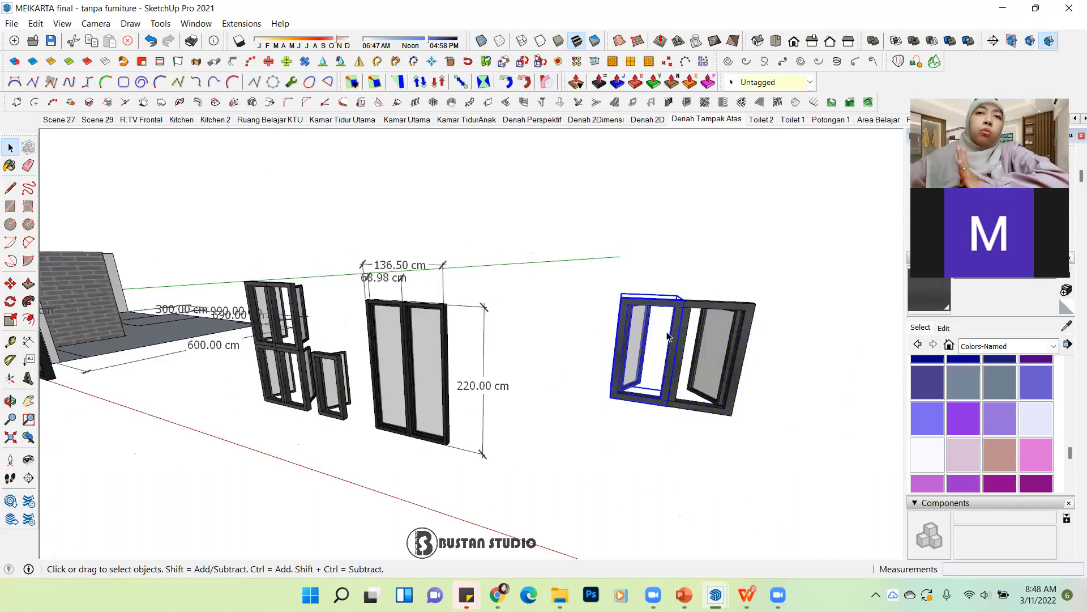
Step: Move both halves of the copied window about 109 cm along the red axis, closer to the double door
{"action": "middle_click_drag", "start_coordinate": [684, 347], "coordinate": [674, 385]}
{"action": "left_click", "coordinate": [604, 405]}
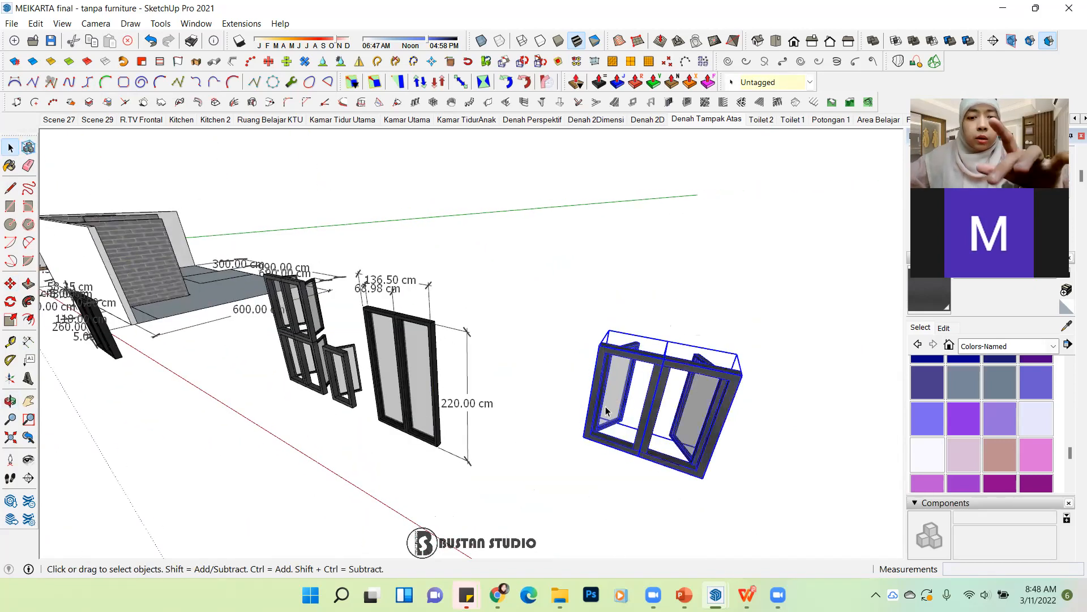
{"action": "key", "text": "m"}
{"action": "left_click", "coordinate": [602, 466]}
{"action": "left_click", "coordinate": [570, 444]}
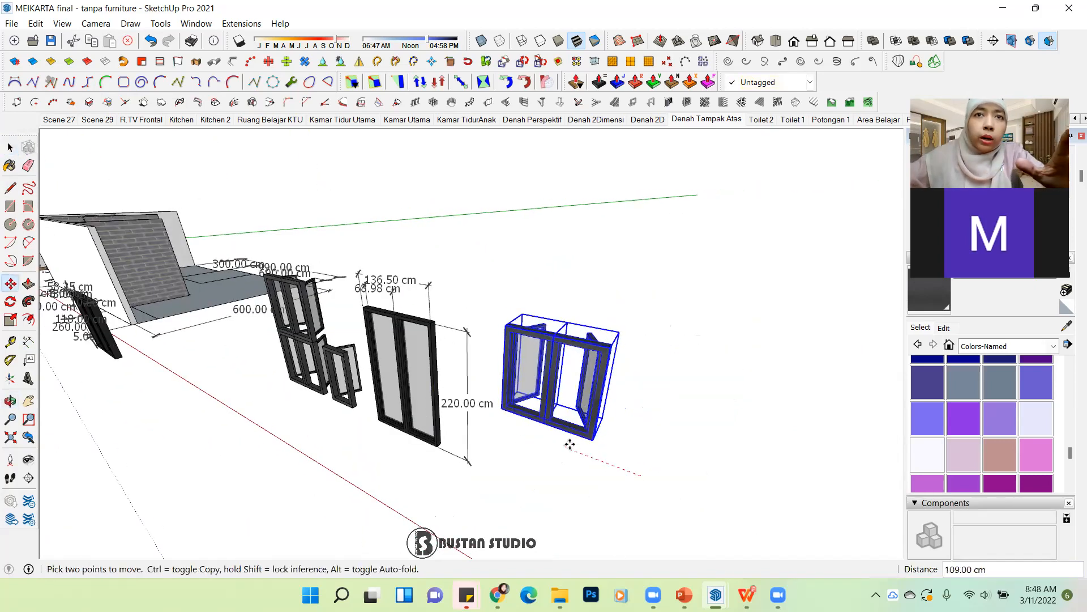
Step: Lower both halves of the copied window 120 cm along the blue axis, aligning its base with the double door's lower corner
{"action": "left_click", "coordinate": [11, 147]}
{"action": "scroll", "coordinate": [437, 324], "scroll_direction": "up", "scroll_amount": 3}
{"action": "middle_click_drag", "start_coordinate": [458, 357], "coordinate": [756, 333]}
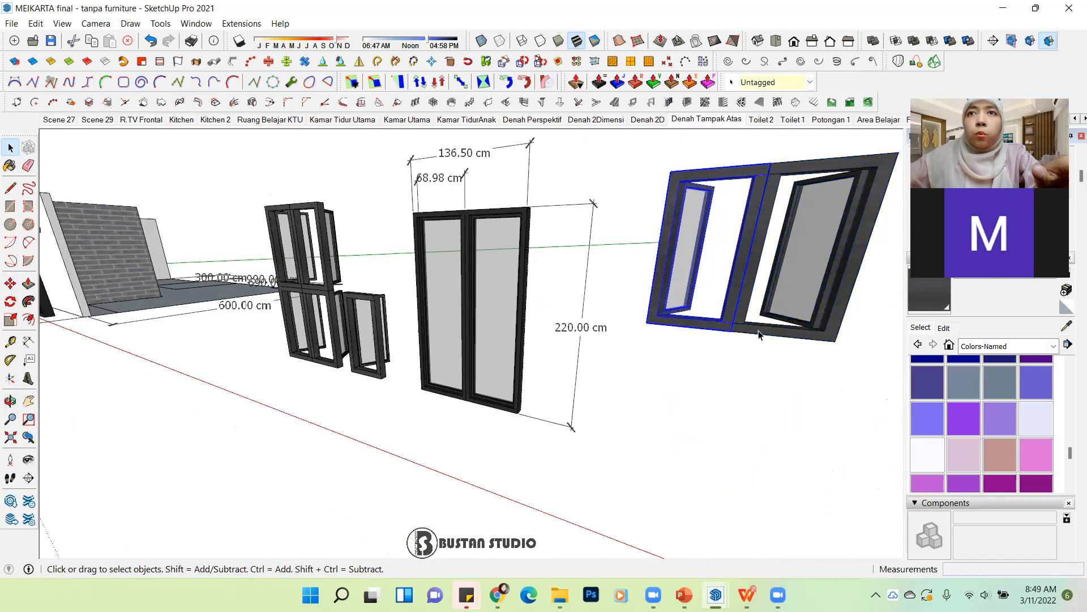
{"action": "left_click_drag", "start_coordinate": [712, 349], "coordinate": [712, 344]}
{"action": "key", "text": "m"}
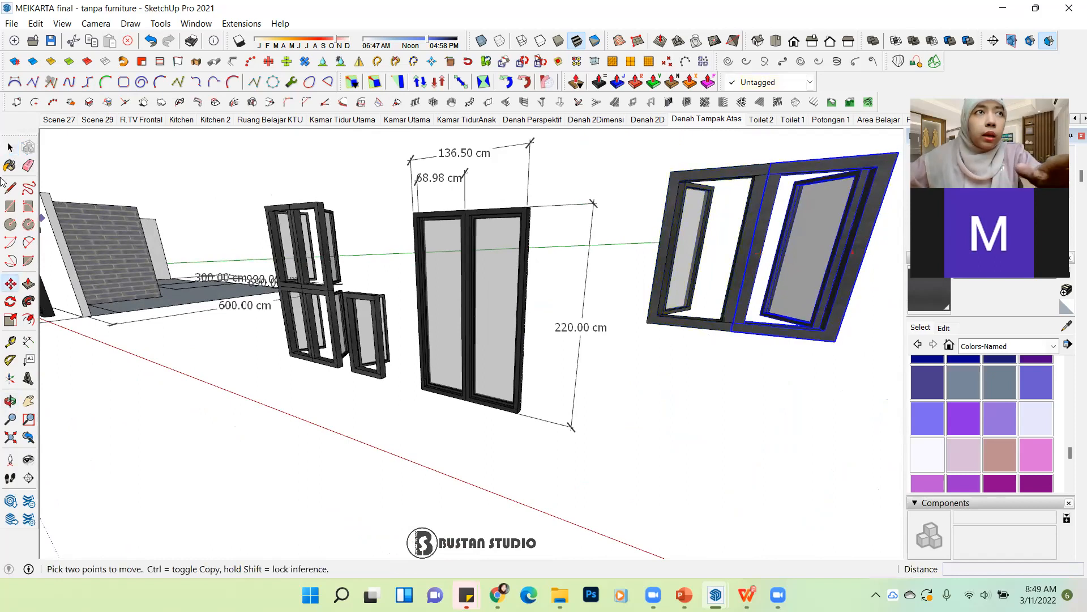
{"action": "left_click", "coordinate": [652, 321]}
{"action": "key", "text": "m"}
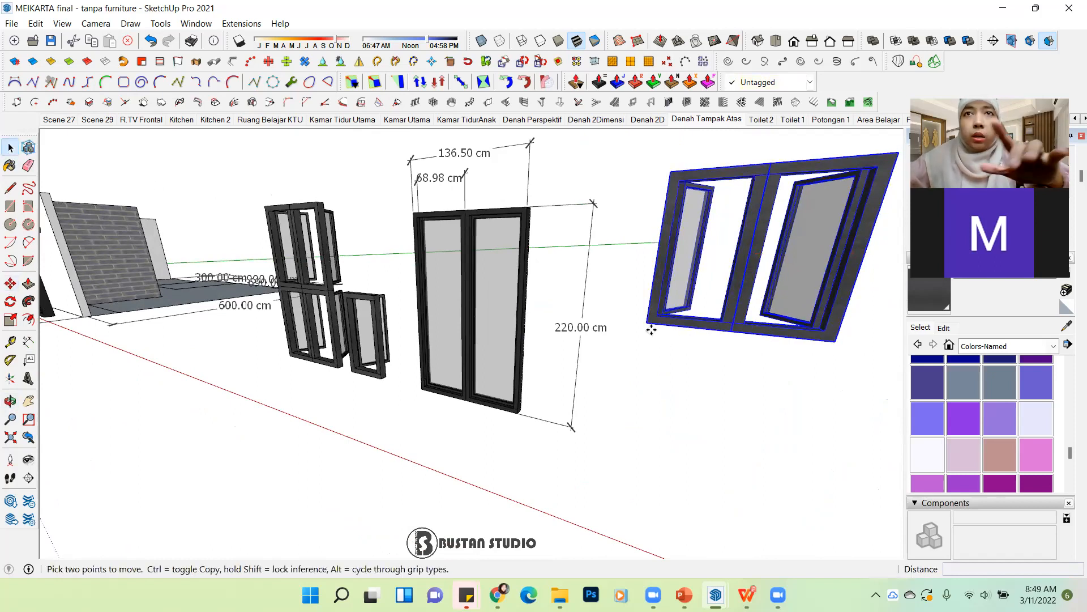
{"action": "left_click", "coordinate": [647, 325]}
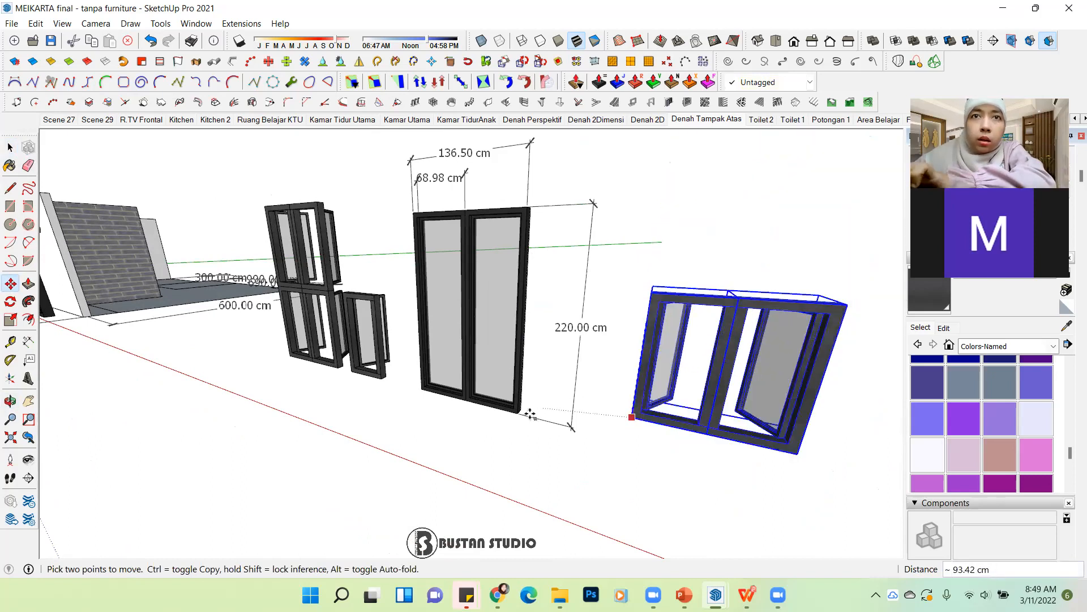
{"action": "scroll", "coordinate": [516, 415], "scroll_direction": "up", "scroll_amount": 2}
{"action": "scroll", "coordinate": [520, 407], "scroll_direction": "up", "scroll_amount": 2}
{"action": "left_click", "coordinate": [520, 408]}
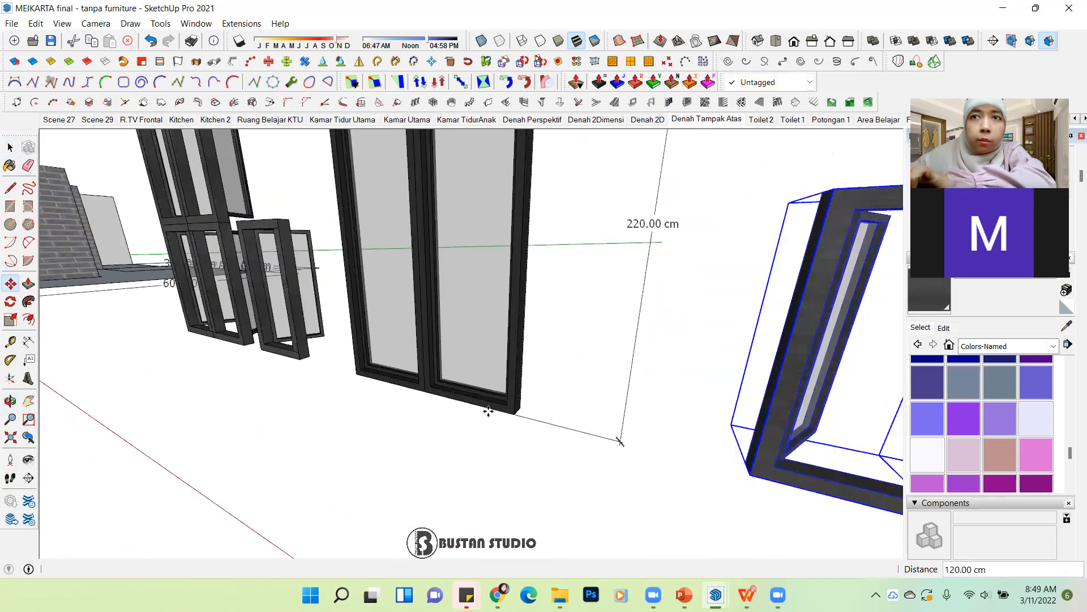
{"action": "scroll", "coordinate": [432, 422], "scroll_direction": "down", "scroll_amount": 3}
{"action": "left_click", "coordinate": [11, 147]}
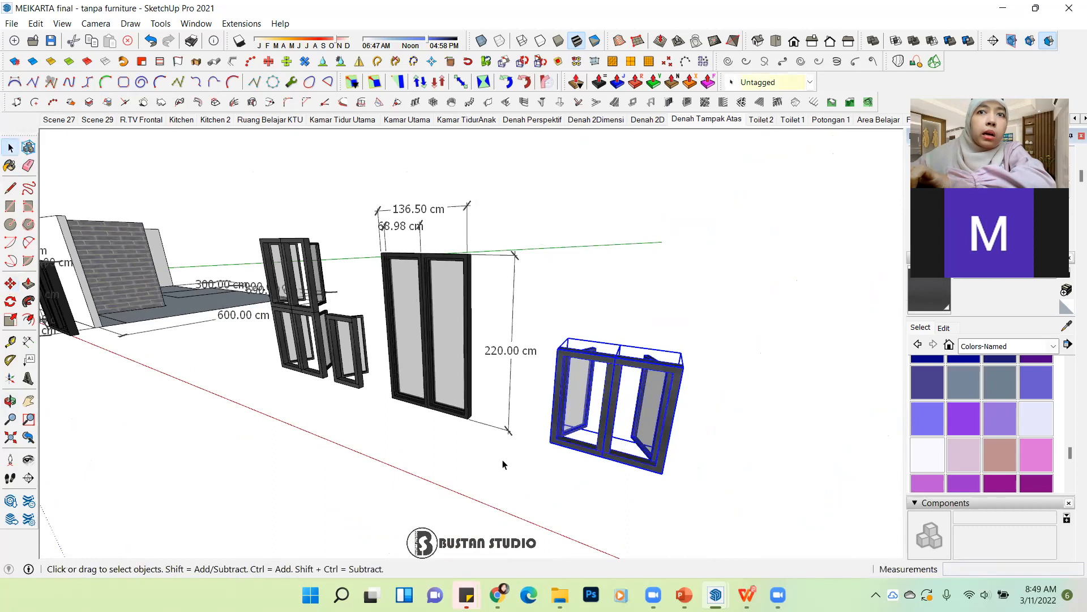
Step: Rotate the open sashes about 64.5° around the hinge corner so they close against the copied window's frame
{"action": "scroll", "coordinate": [595, 422], "scroll_direction": "up", "scroll_amount": 2}
{"action": "scroll", "coordinate": [595, 422], "scroll_direction": "up", "scroll_amount": 3}
{"action": "middle_click_drag", "start_coordinate": [594, 422], "coordinate": [510, 529]}
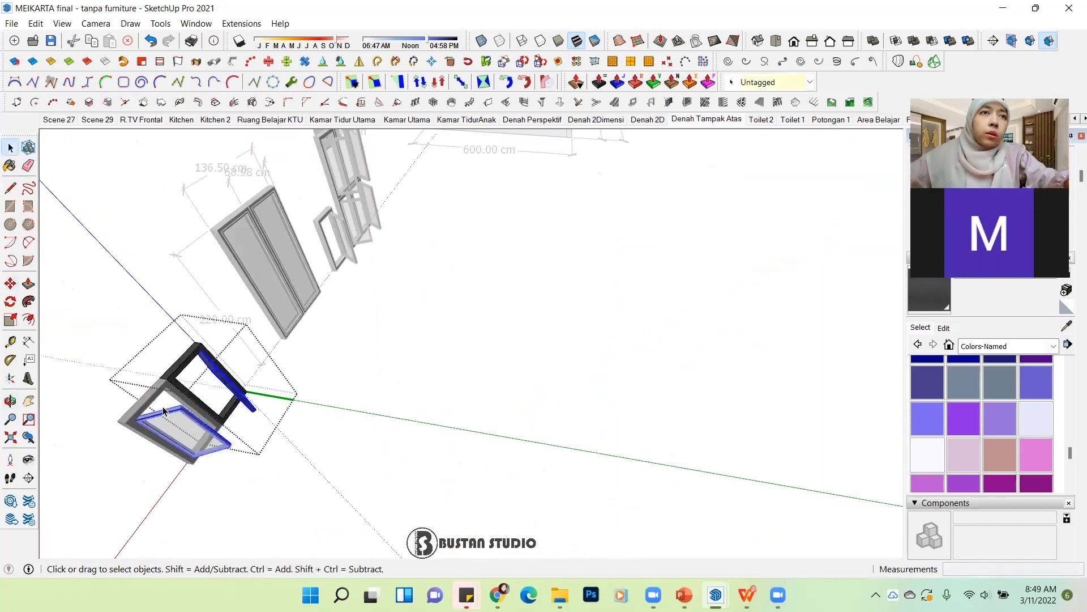
{"action": "scroll", "coordinate": [163, 408], "scroll_direction": "up", "scroll_amount": 2}
{"action": "scroll", "coordinate": [199, 398], "scroll_direction": "up", "scroll_amount": 2}
{"action": "middle_click_drag", "start_coordinate": [439, 395], "coordinate": [318, 306]}
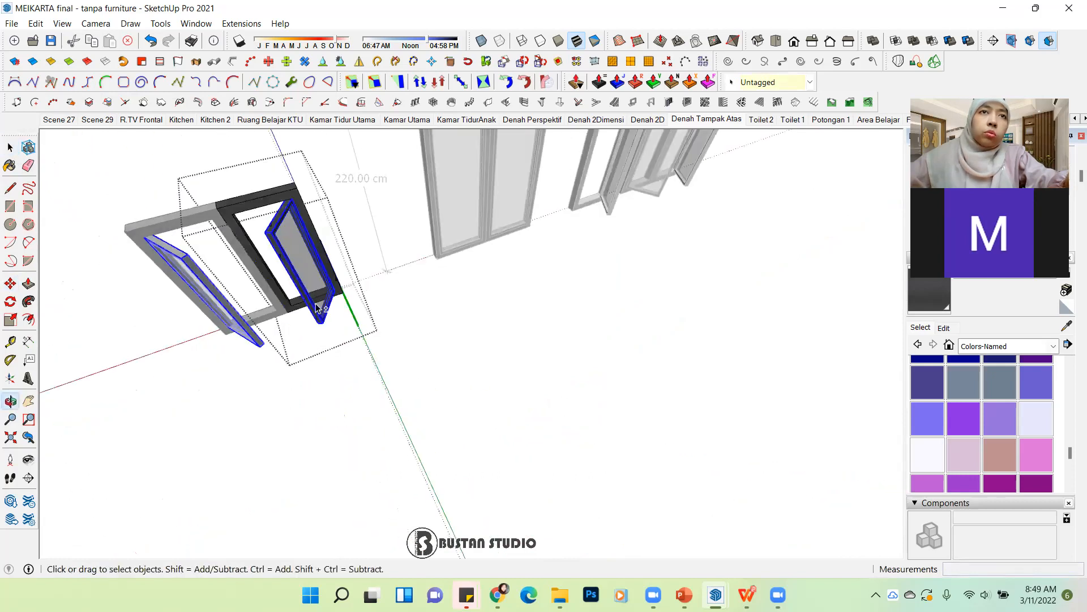
{"action": "scroll", "coordinate": [312, 272], "scroll_direction": "up", "scroll_amount": 3}
{"action": "scroll", "coordinate": [312, 254], "scroll_direction": "up", "scroll_amount": 2}
{"action": "key", "text": "q"}
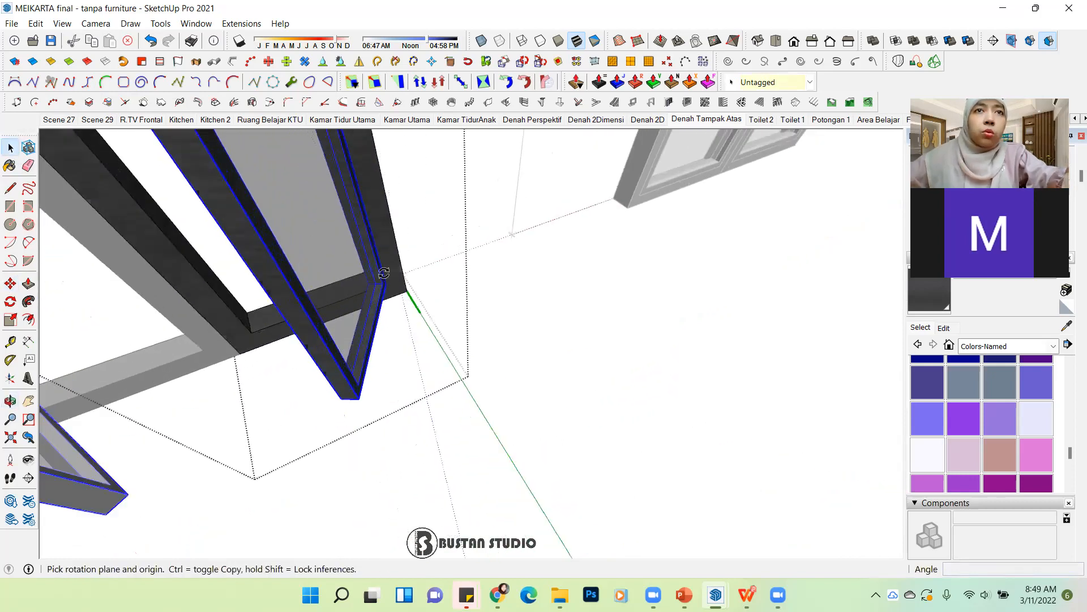
{"action": "scroll", "coordinate": [397, 292], "scroll_direction": "up", "scroll_amount": 3}
{"action": "middle_click_drag", "start_coordinate": [393, 293], "coordinate": [360, 292]}
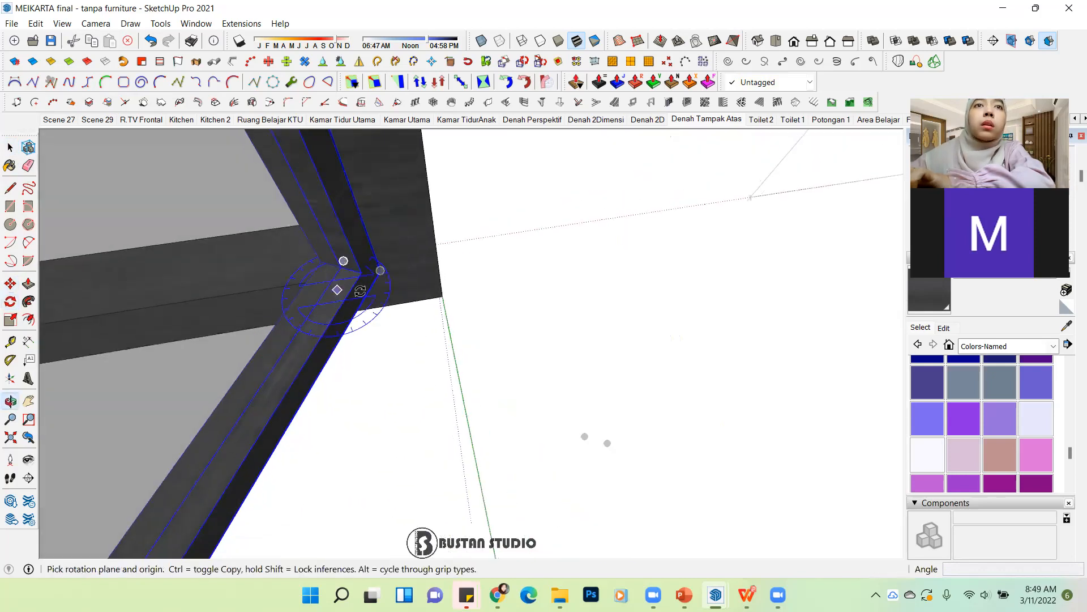
{"action": "left_click", "coordinate": [380, 270]}
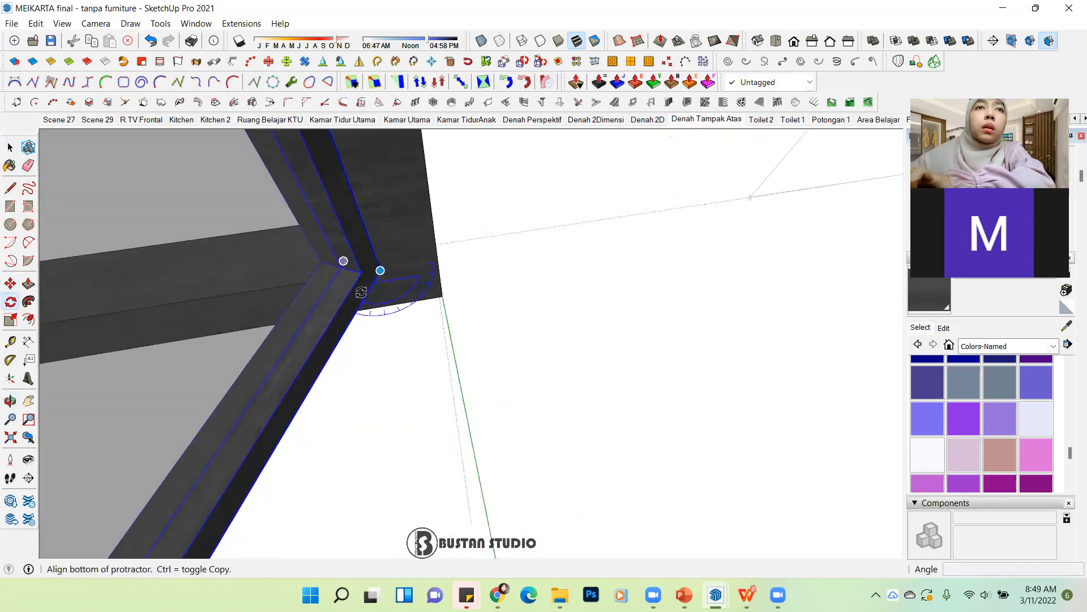
{"action": "left_click", "coordinate": [308, 392]}
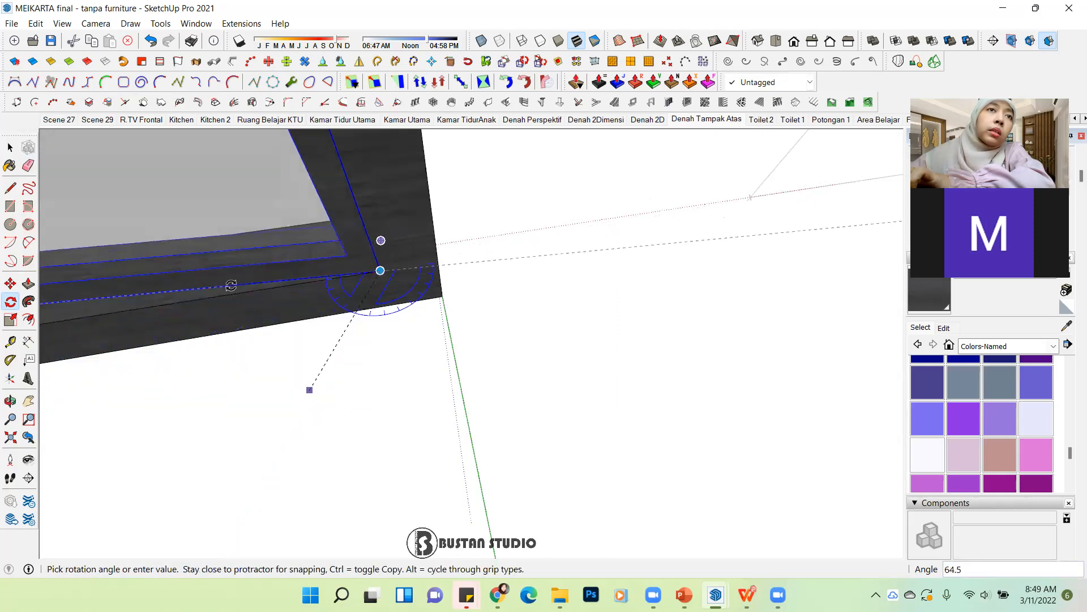
{"action": "left_click", "coordinate": [226, 295]}
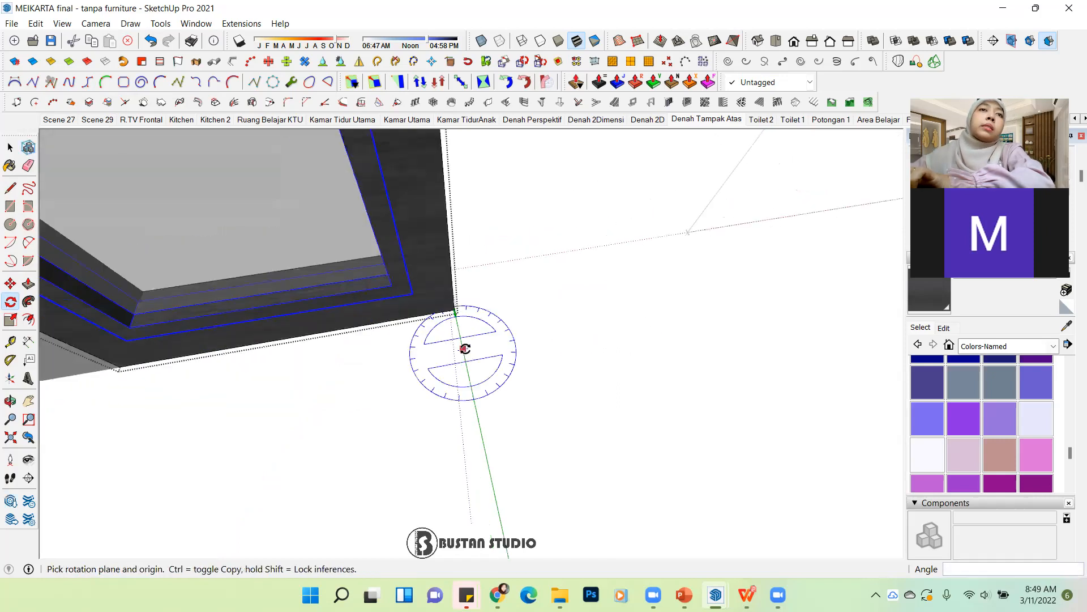
Step: Examine the closed sashes of the copied window from several sides and leave the component
{"action": "scroll", "coordinate": [465, 347], "scroll_direction": "down", "scroll_amount": 4}
{"action": "middle_click_drag", "start_coordinate": [369, 352], "coordinate": [872, 283]}
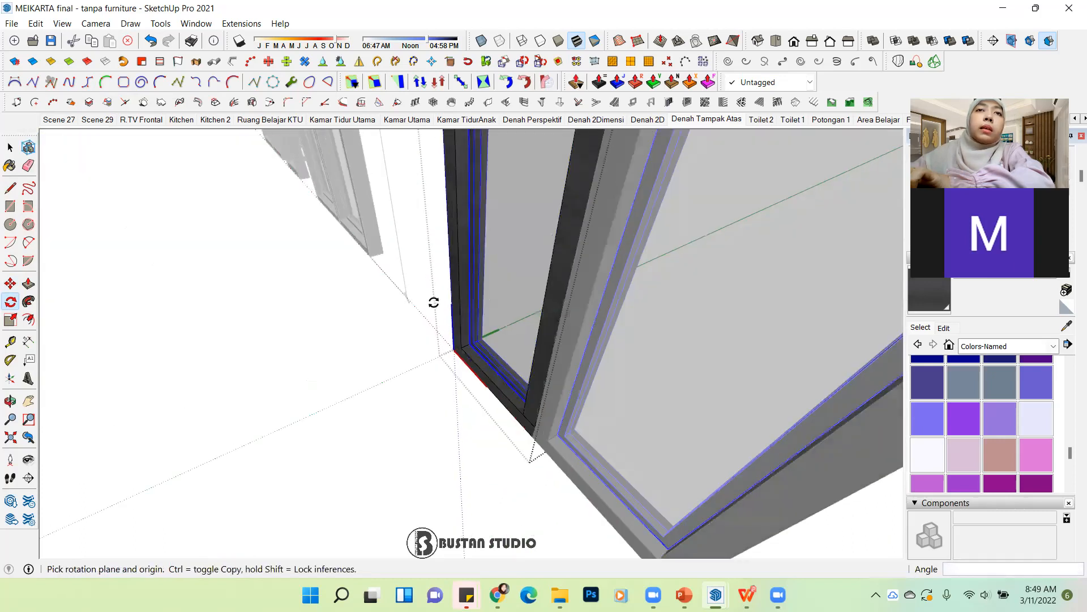
{"action": "scroll", "coordinate": [434, 302], "scroll_direction": "down", "scroll_amount": 5}
{"action": "scroll", "coordinate": [509, 345], "scroll_direction": "down", "scroll_amount": 3}
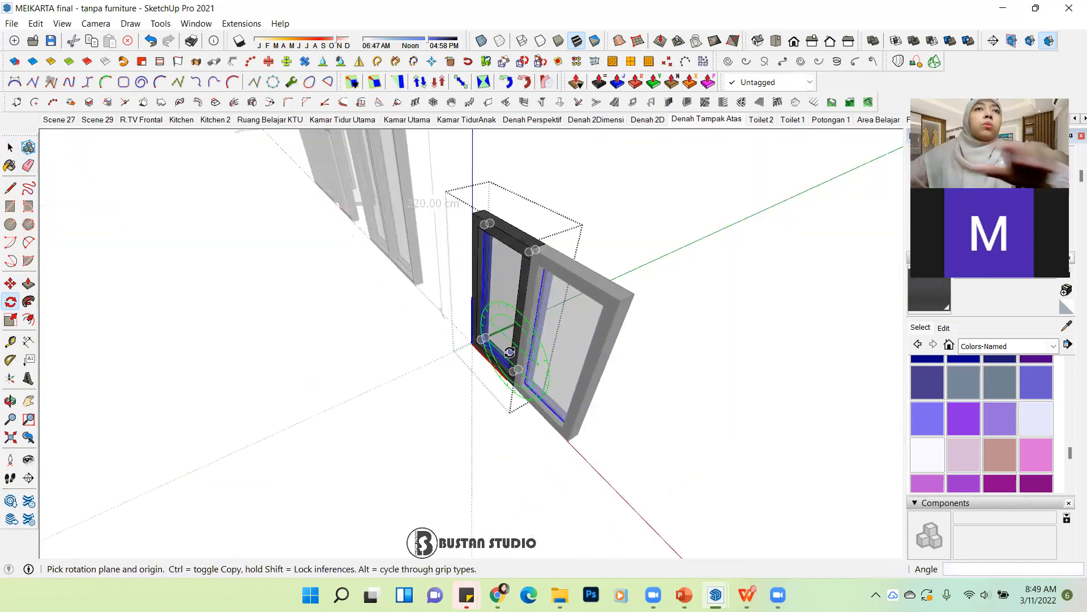
{"action": "scroll", "coordinate": [498, 363], "scroll_direction": "down", "scroll_amount": 3}
{"action": "middle_click_drag", "start_coordinate": [503, 401], "coordinate": [569, 381]}
{"action": "scroll", "coordinate": [614, 363], "scroll_direction": "up", "scroll_amount": 1}
{"action": "scroll", "coordinate": [595, 336], "scroll_direction": "up", "scroll_amount": 3}
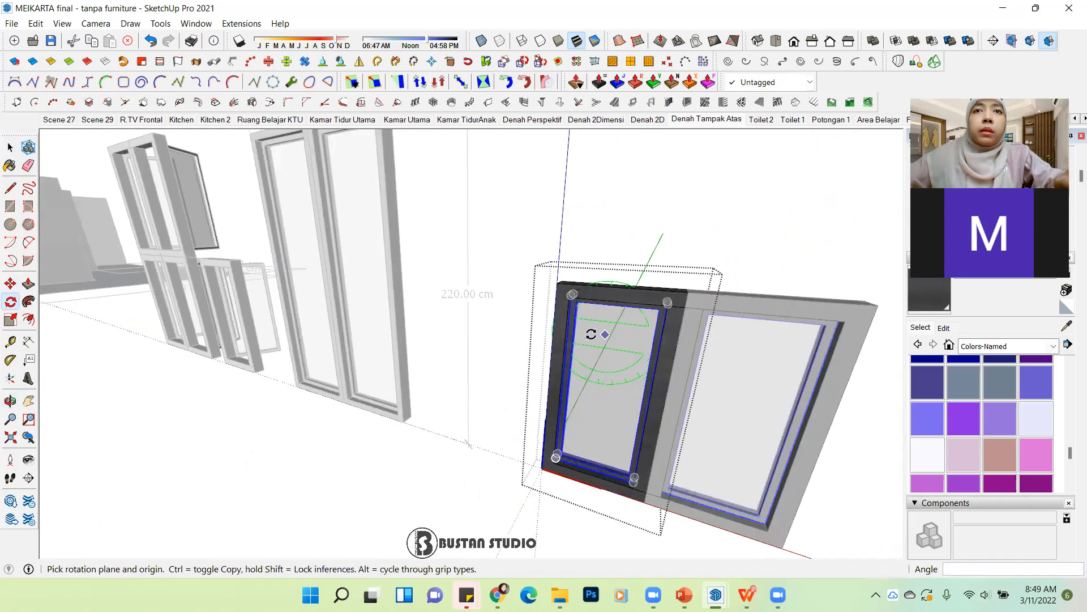
{"action": "left_click", "coordinate": [10, 147]}
{"action": "left_click", "coordinate": [468, 424]}
Step: Open the copied window half nearest the reference door and its outer frame group for editing
{"action": "left_click", "coordinate": [597, 299]}
{"action": "middle_click_drag", "start_coordinate": [501, 418], "coordinate": [654, 329]}
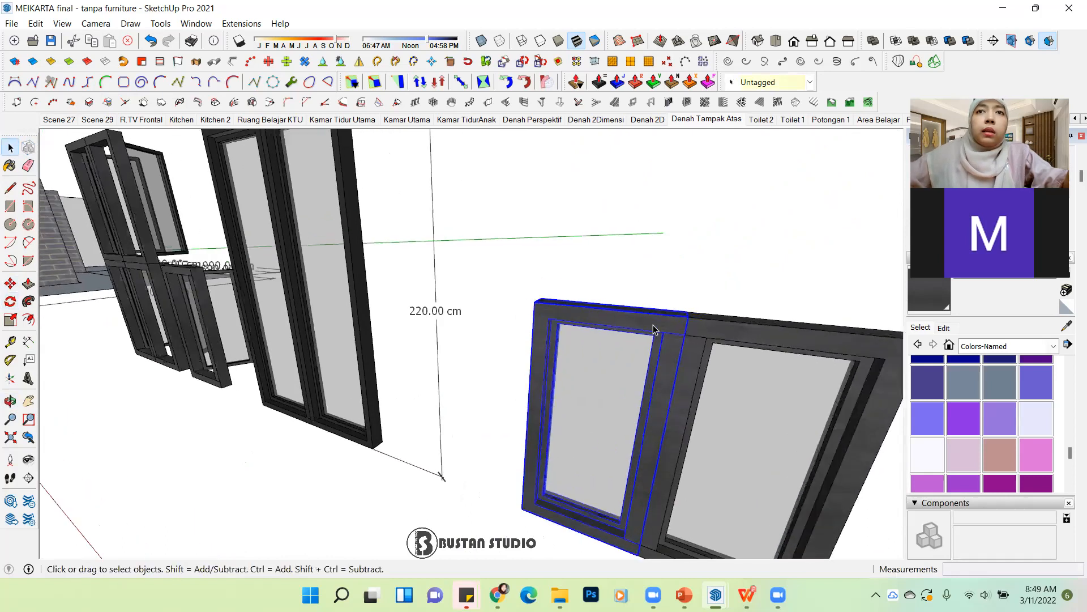
{"action": "double_click", "coordinate": [647, 326]}
{"action": "scroll", "coordinate": [647, 325], "scroll_direction": "down", "scroll_amount": 2}
{"action": "left_click", "coordinate": [624, 319]}
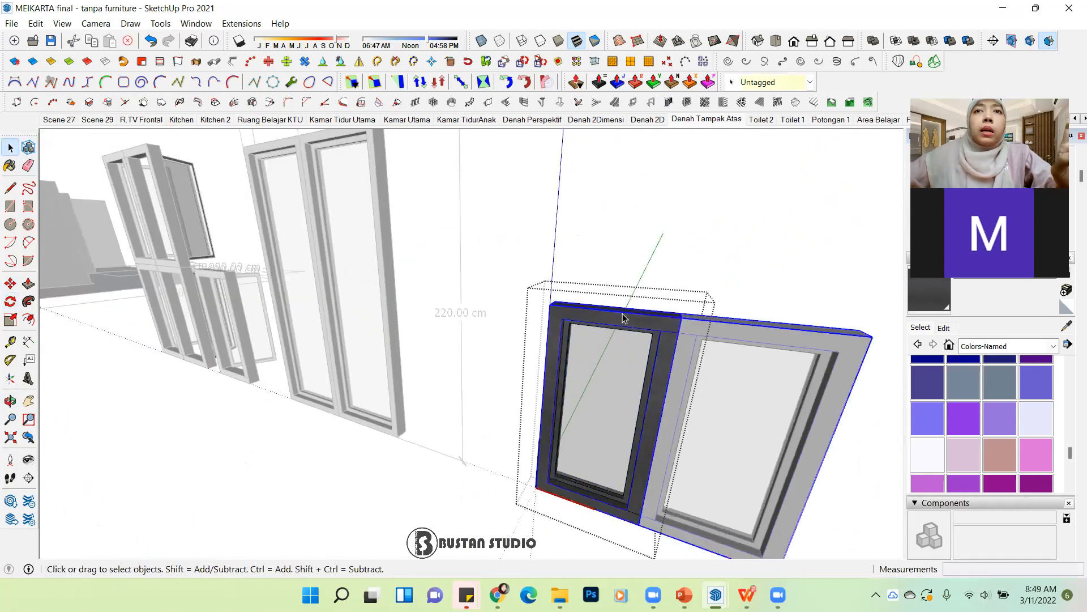
{"action": "scroll", "coordinate": [617, 318], "scroll_direction": "up", "scroll_amount": 1}
{"action": "double_click", "coordinate": [617, 318]}
{"action": "left_click", "coordinate": [595, 322]}
{"action": "scroll", "coordinate": [611, 320], "scroll_direction": "up", "scroll_amount": 1}
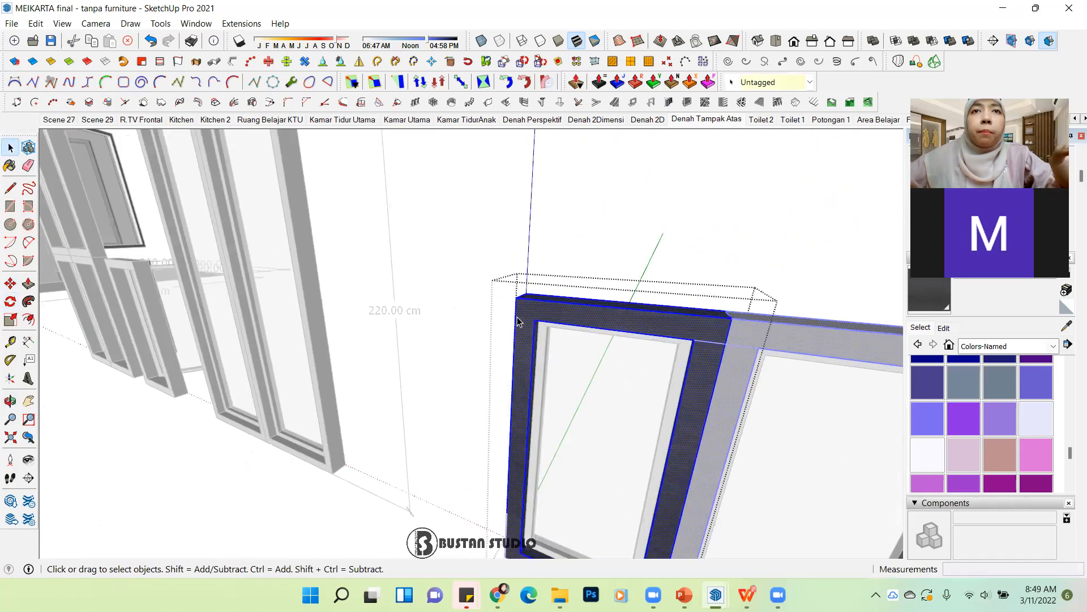
Step: Raise only the outer frame's top rail 100 cm along the blue axis, level with the top of the reference door
{"action": "scroll", "coordinate": [517, 322], "scroll_direction": "up", "scroll_amount": 3}
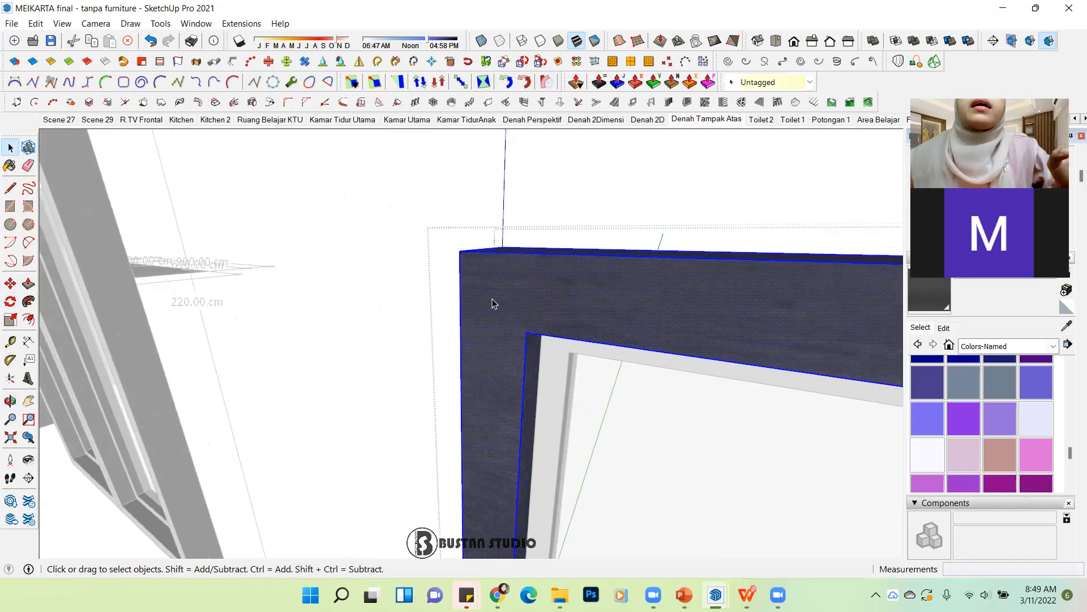
{"action": "middle_click_drag", "start_coordinate": [493, 304], "coordinate": [476, 298]}
{"action": "scroll", "coordinate": [439, 311], "scroll_direction": "down", "scroll_amount": 5}
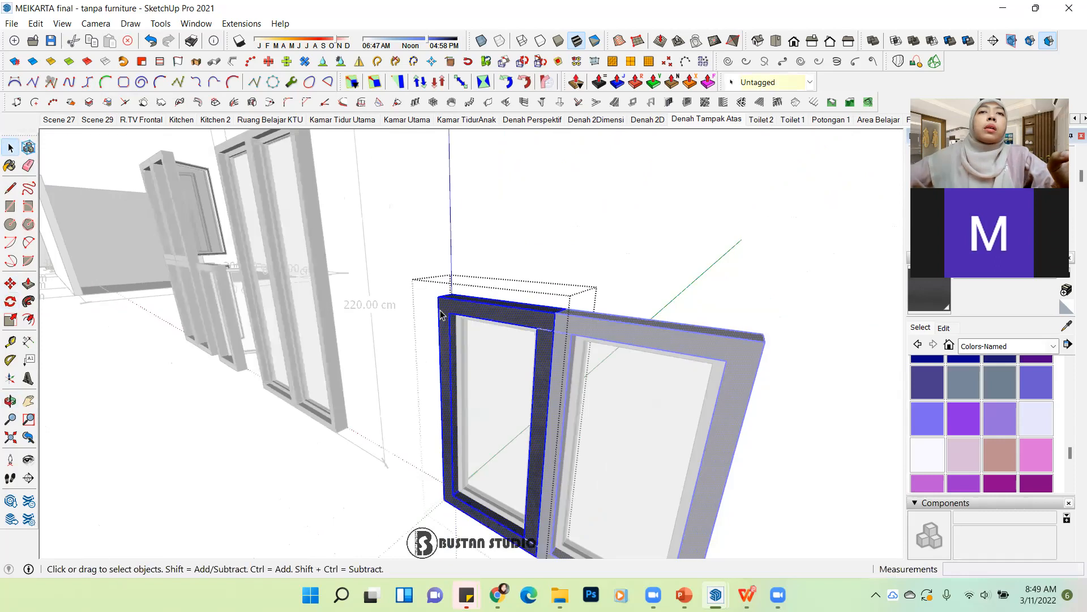
{"action": "scroll", "coordinate": [440, 311], "scroll_direction": "down", "scroll_amount": 2}
{"action": "left_click_drag", "start_coordinate": [397, 263], "coordinate": [666, 368]}
{"action": "middle_click_drag", "start_coordinate": [480, 320], "coordinate": [396, 260]}
{"action": "left_click_drag", "start_coordinate": [396, 259], "coordinate": [642, 369]}
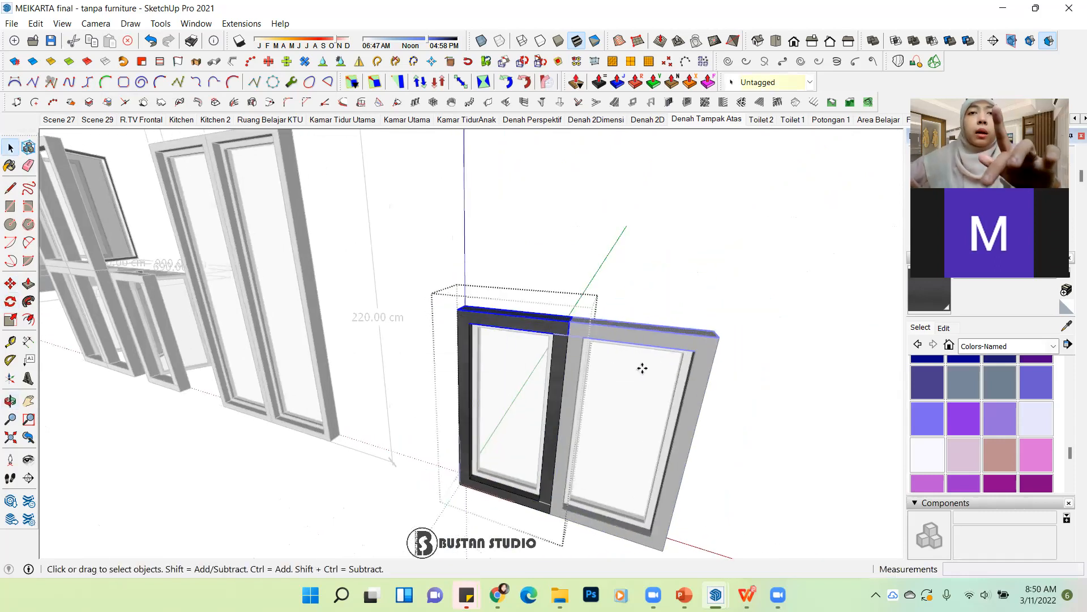
{"action": "key", "text": "m"}
{"action": "left_click", "coordinate": [457, 310]}
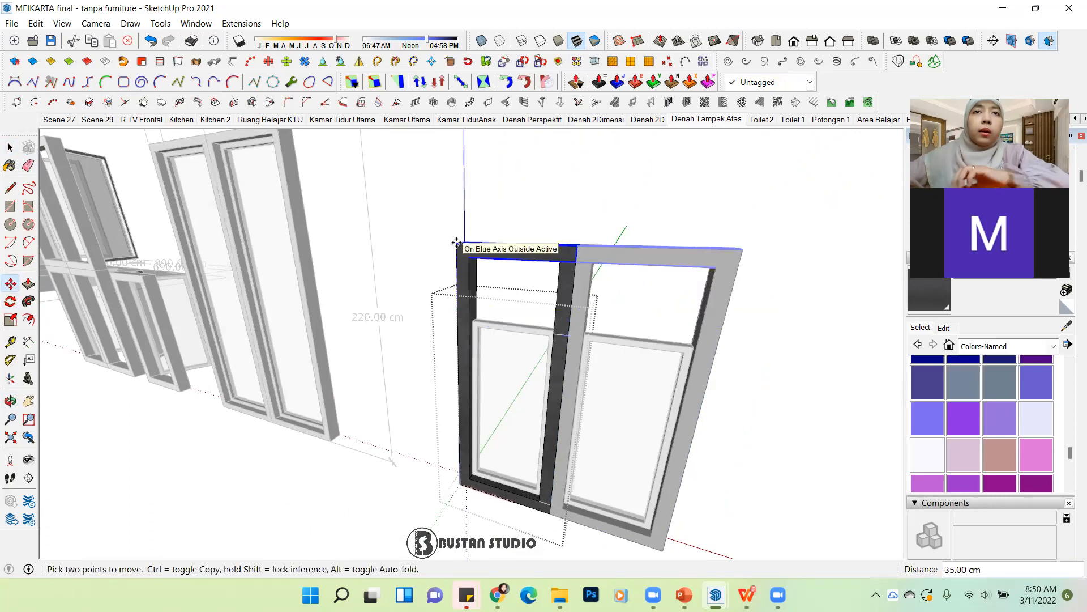
{"action": "scroll", "coordinate": [458, 243], "scroll_direction": "down", "scroll_amount": 2}
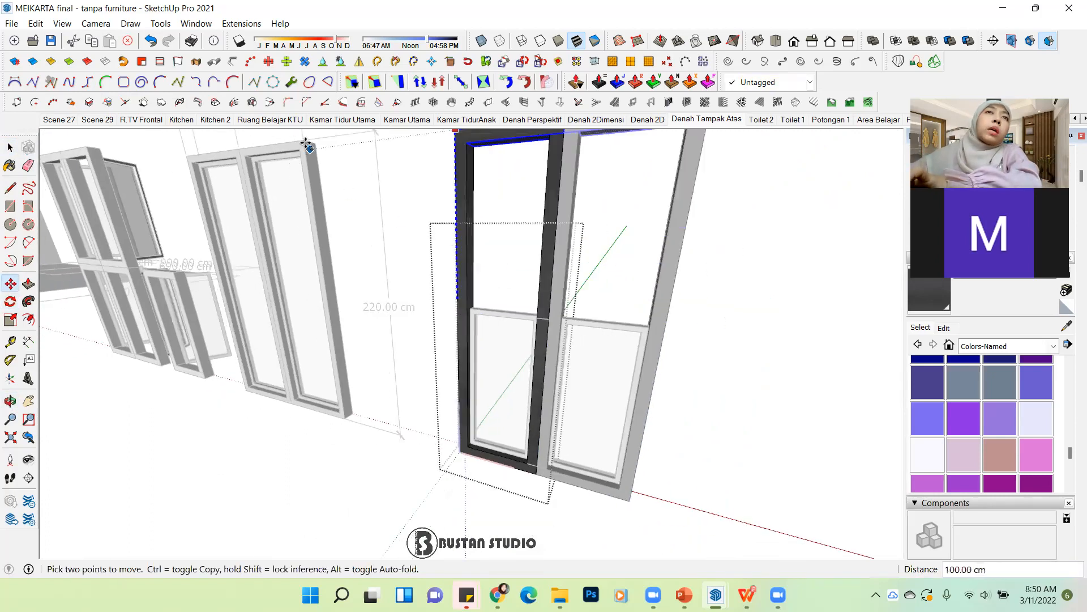
{"action": "scroll", "coordinate": [495, 331], "scroll_direction": "down", "scroll_amount": 2}
{"action": "scroll", "coordinate": [437, 256], "scroll_direction": "up", "scroll_amount": 1}
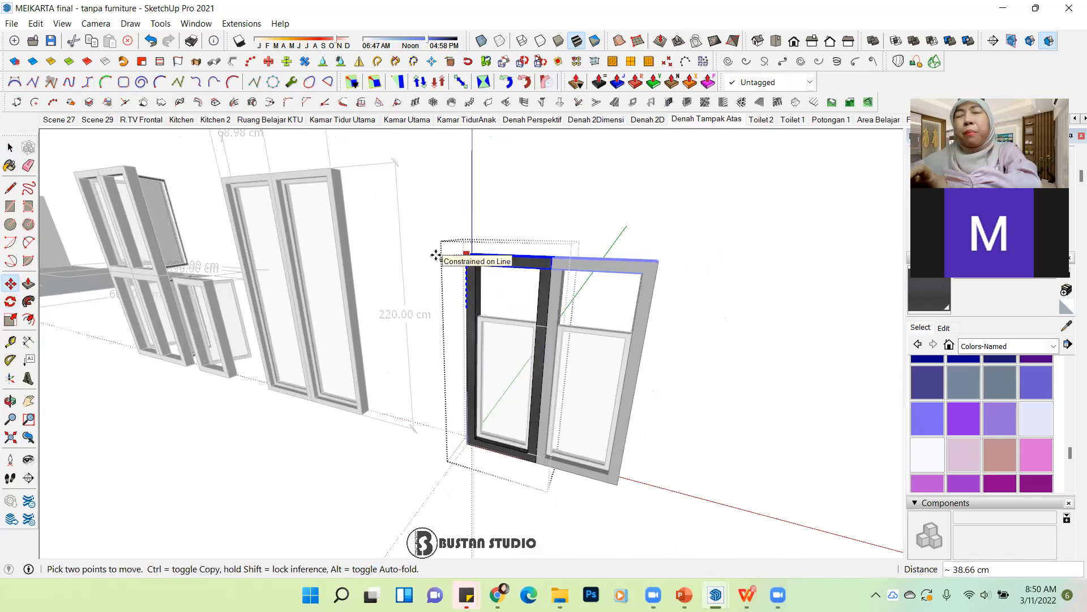
{"action": "type", "text": "50"}
{"action": "key", "text": "Return"}
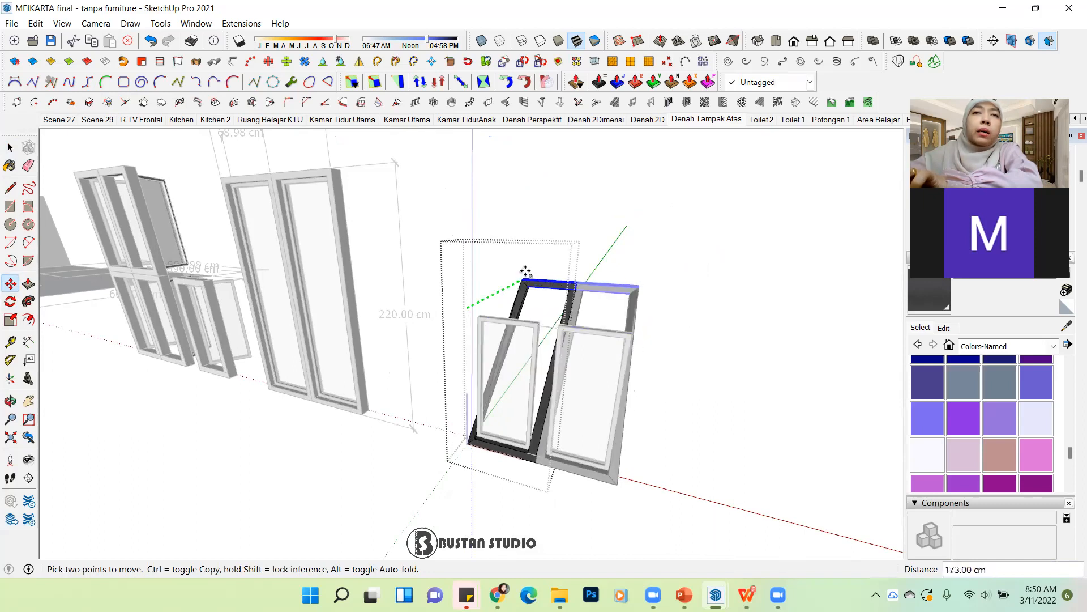
{"action": "key", "text": "Right"}
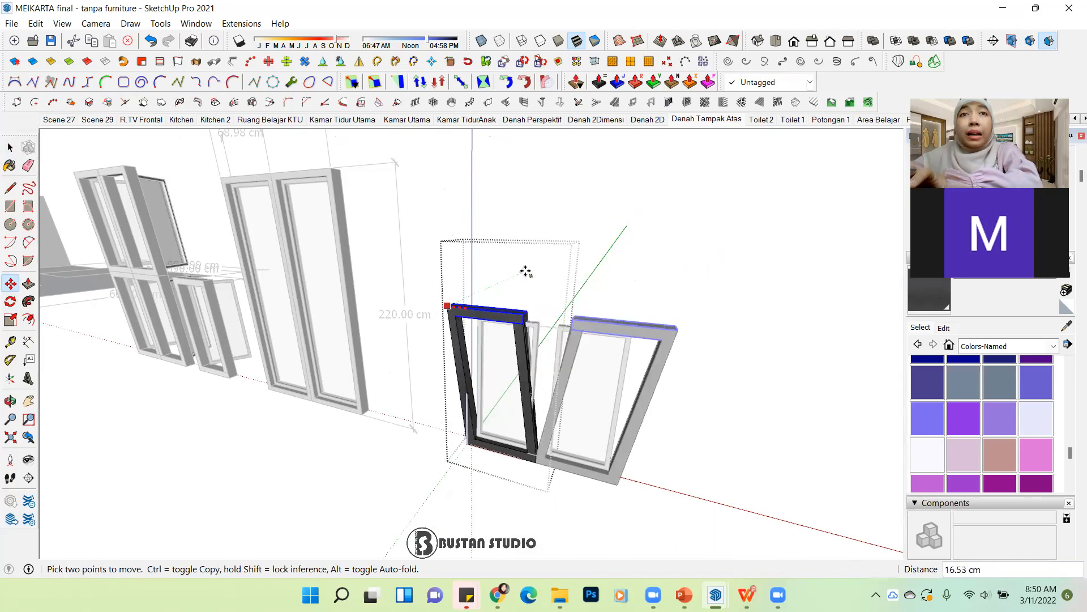
{"action": "key", "text": "Left"}
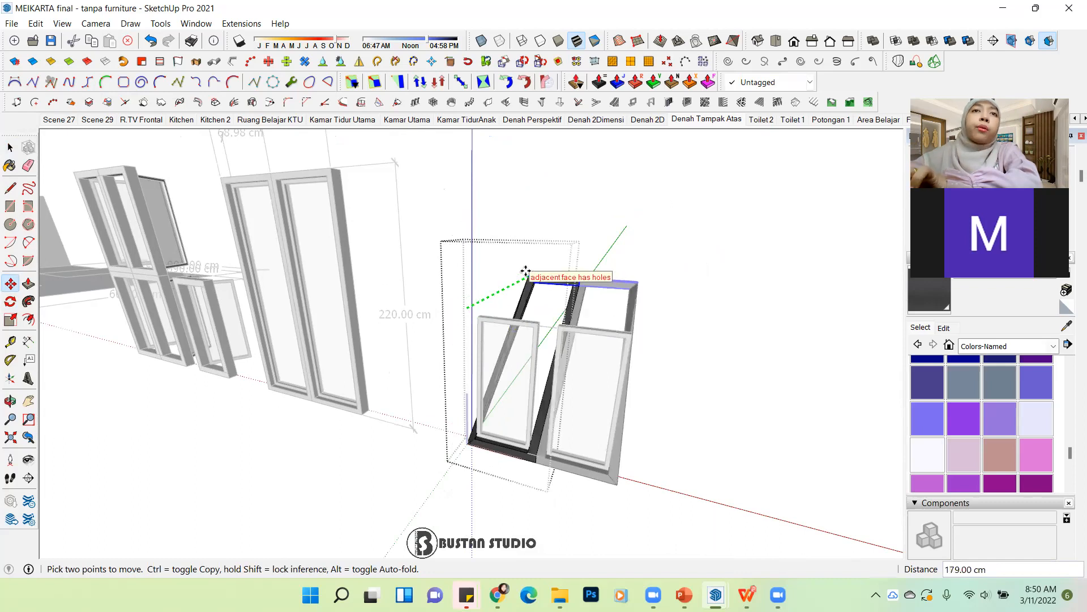
{"action": "key", "text": "Up"}
{"action": "key", "text": "Right"}
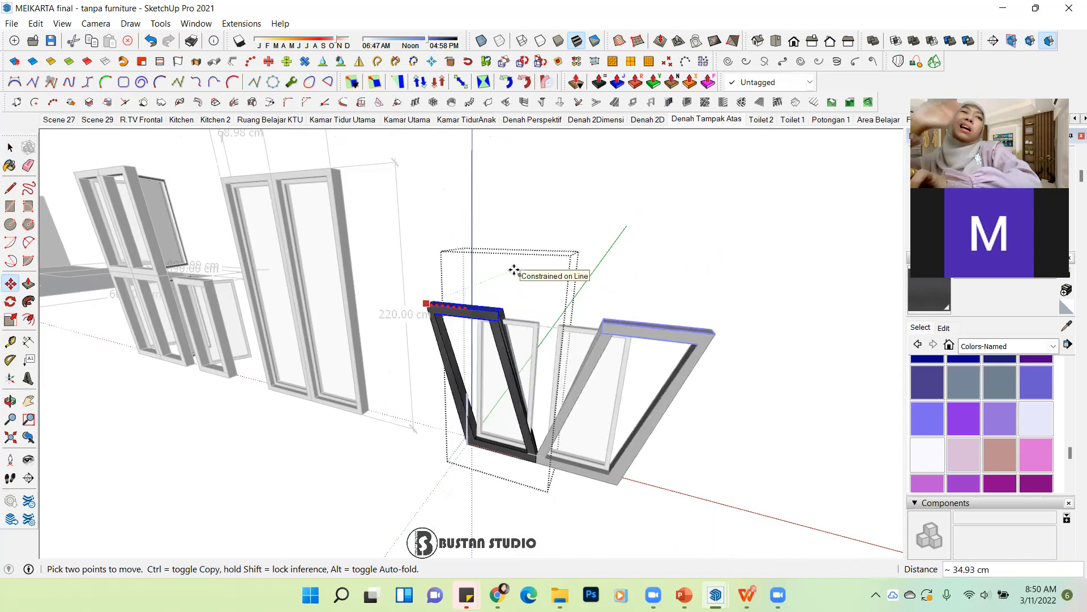
{"action": "key", "text": "Up"}
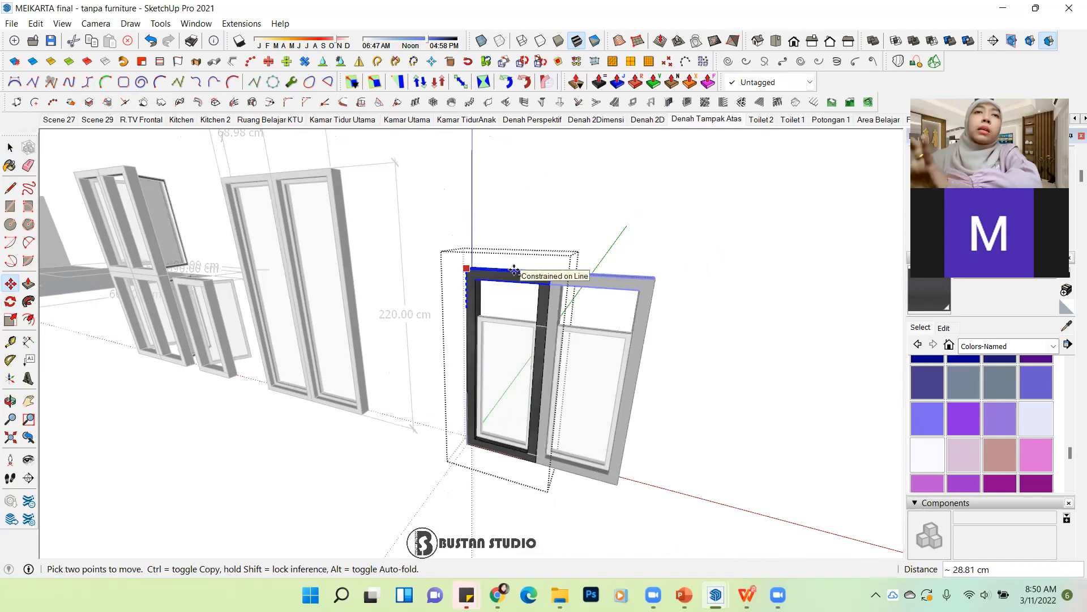
{"action": "scroll", "coordinate": [308, 172], "scroll_direction": "up", "scroll_amount": 1}
{"action": "scroll", "coordinate": [312, 170], "scroll_direction": "up", "scroll_amount": 1}
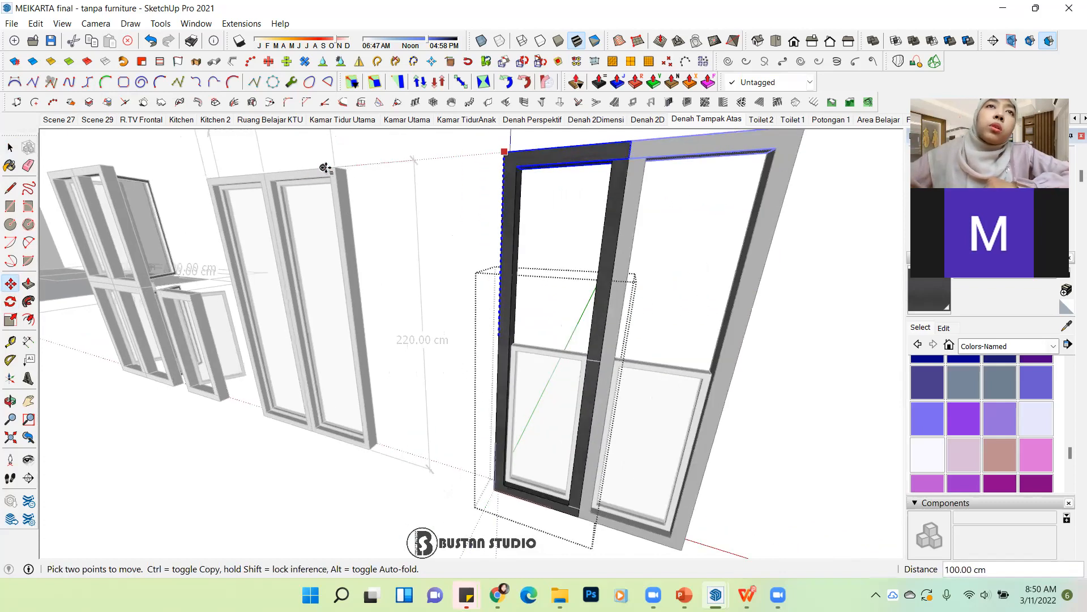
{"action": "left_click", "coordinate": [334, 168]}
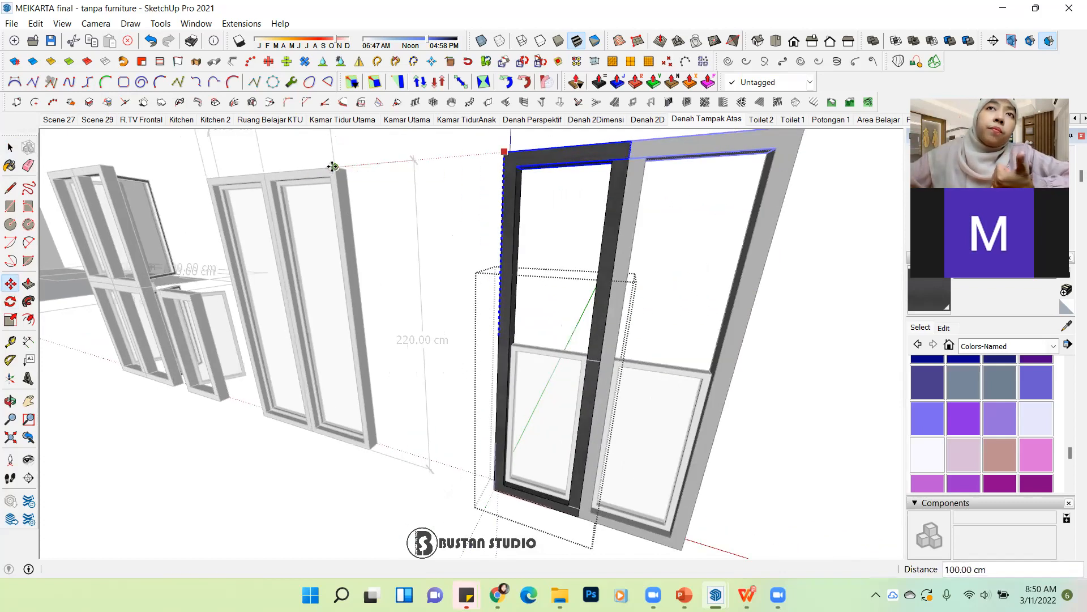
Step: Leave the outer frame group and open the sash inside the same window half for editing
{"action": "key", "text": "space"}
{"action": "left_click", "coordinate": [249, 468]}
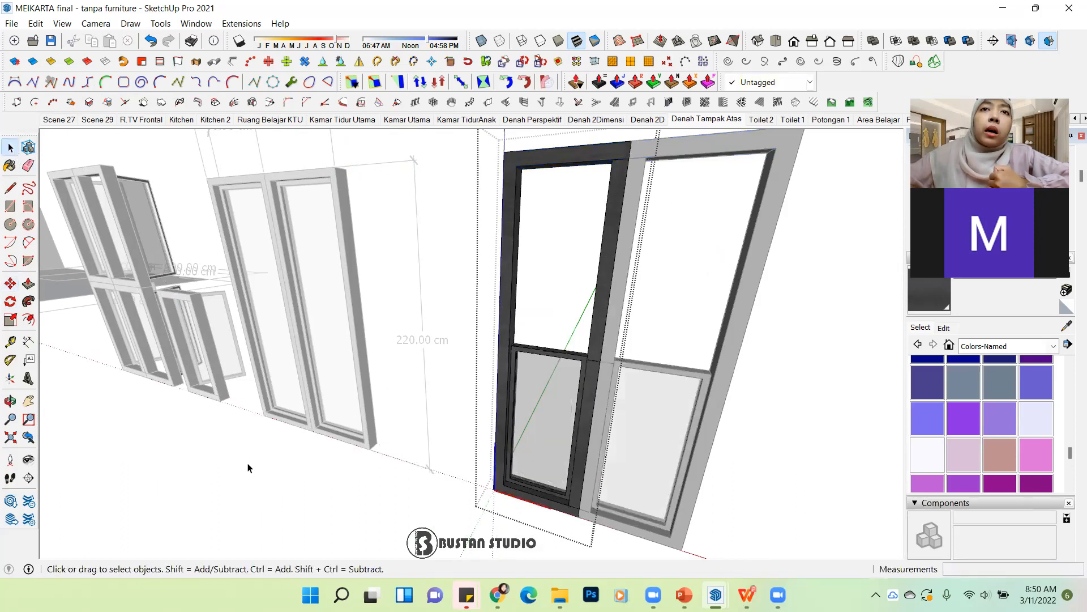
{"action": "double_click", "coordinate": [556, 356]}
{"action": "triple_click", "coordinate": [556, 355]}
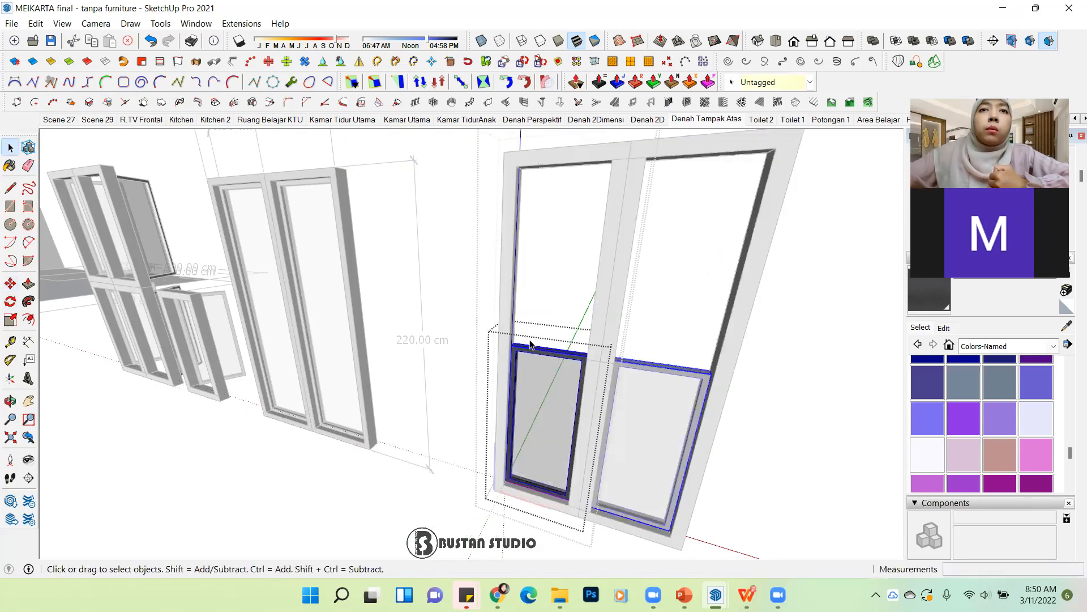
{"action": "double_click", "coordinate": [554, 352]}
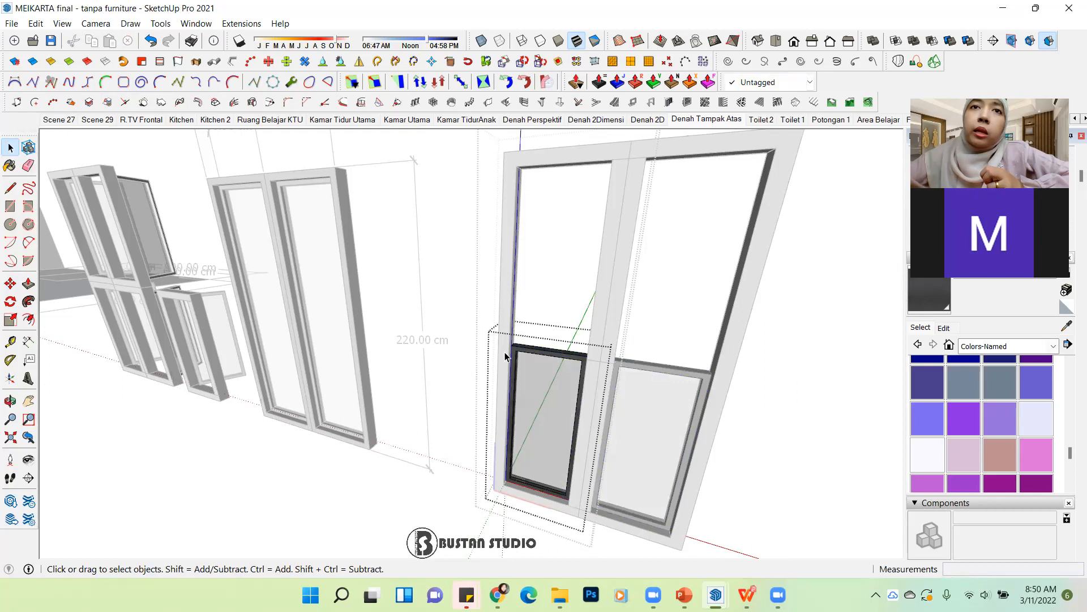
Step: Try to stretch the sash frame along the blue axis with Scale, by about 1.94, up to the opening's top inner corner
{"action": "scroll", "coordinate": [534, 354], "scroll_direction": "up", "scroll_amount": 1}
{"action": "triple_click", "coordinate": [534, 355]}
{"action": "middle_click_drag", "start_coordinate": [559, 409], "coordinate": [554, 387]}
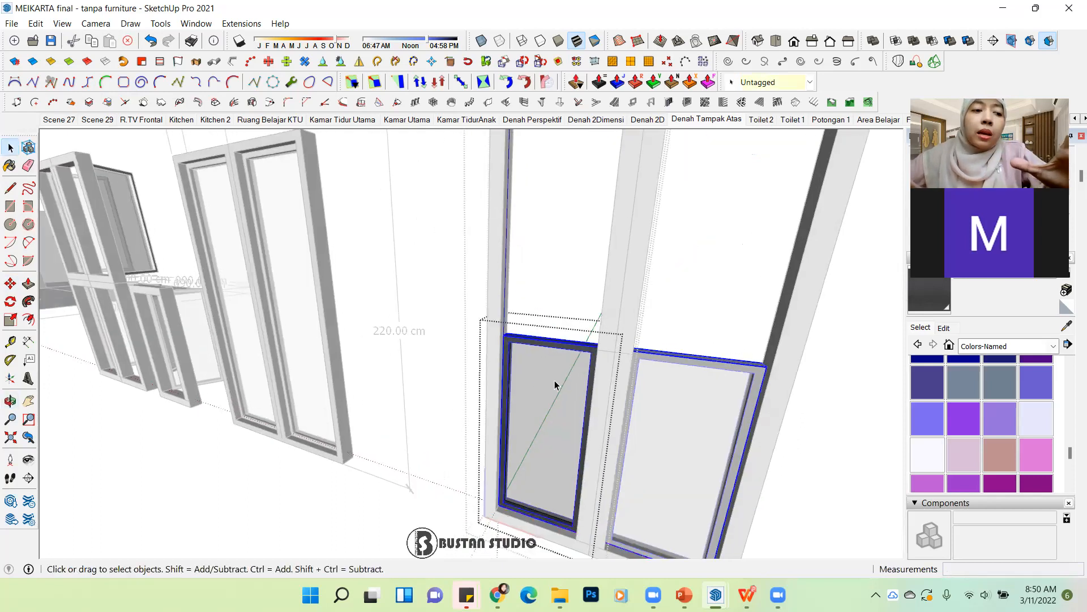
{"action": "middle_click_drag", "start_coordinate": [554, 386], "coordinate": [561, 400]}
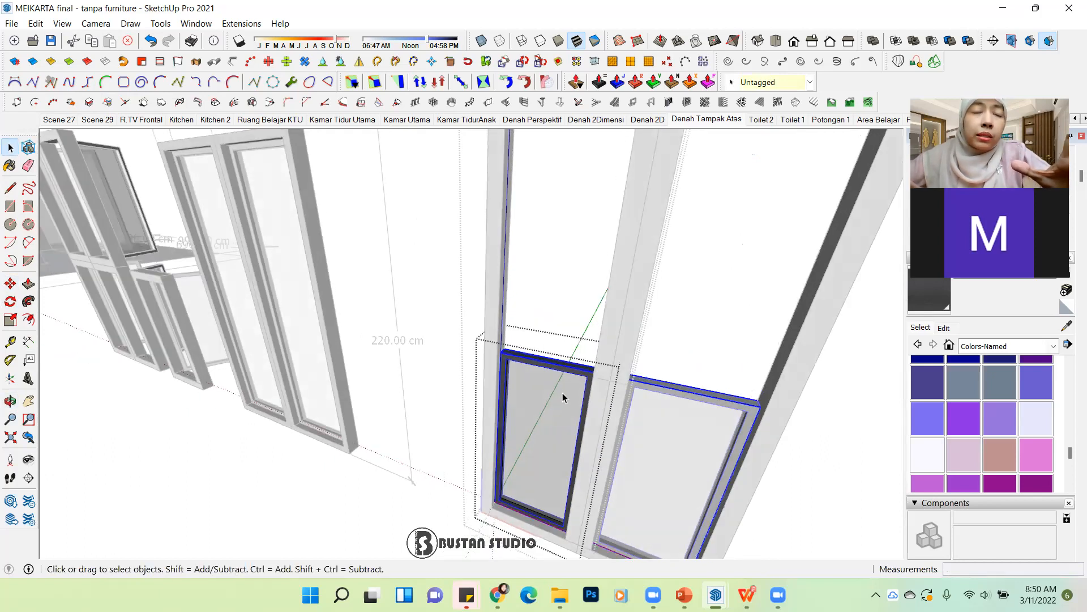
{"action": "key", "text": "s"}
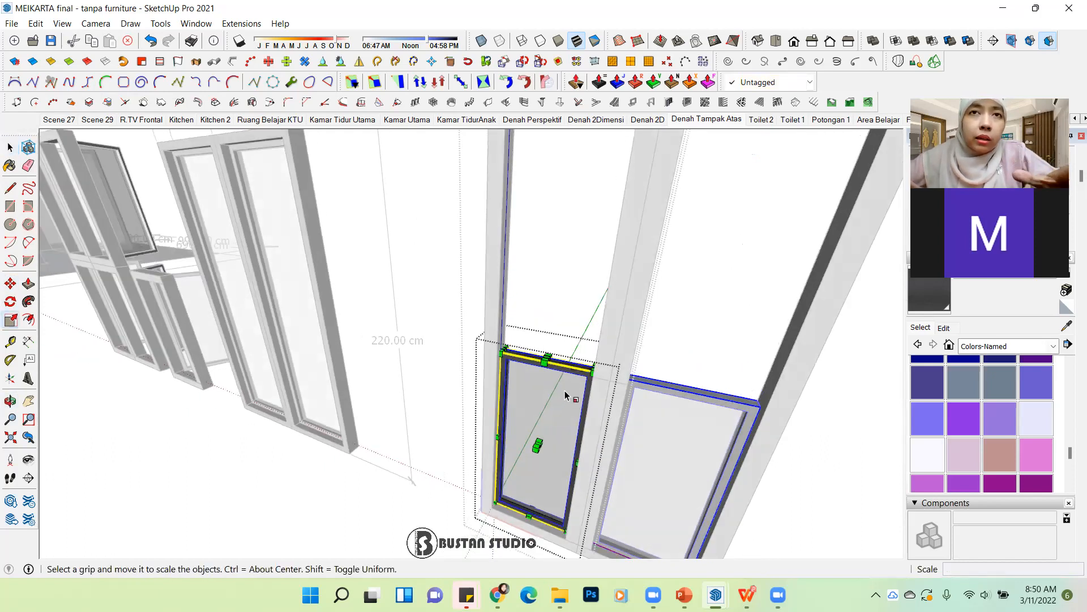
{"action": "scroll", "coordinate": [541, 361], "scroll_direction": "up", "scroll_amount": 1}
{"action": "scroll", "coordinate": [533, 360], "scroll_direction": "up", "scroll_amount": 1}
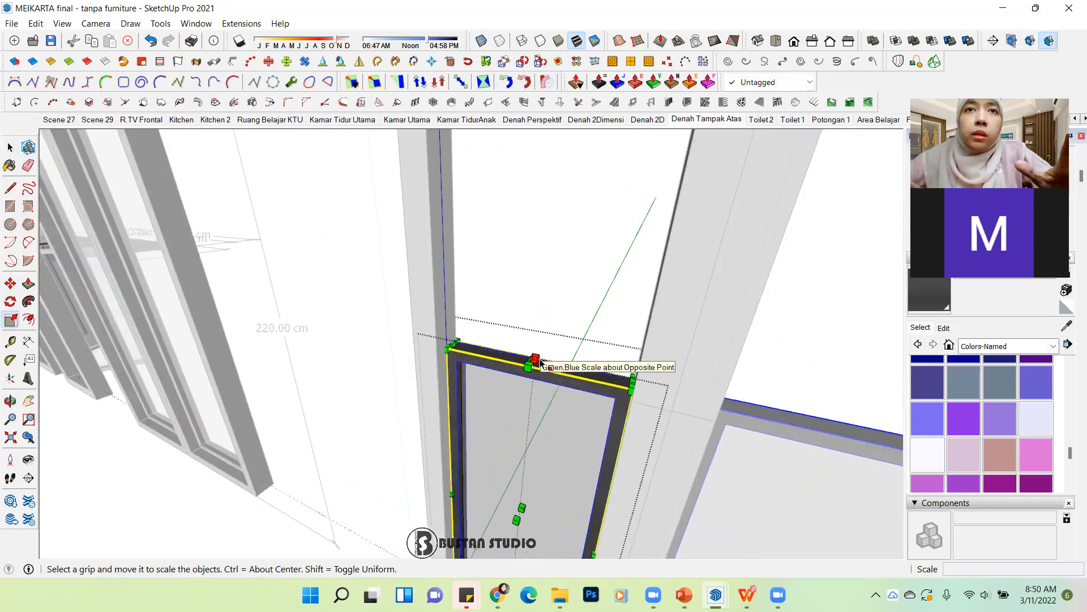
{"action": "scroll", "coordinate": [532, 361], "scroll_direction": "up", "scroll_amount": 1}
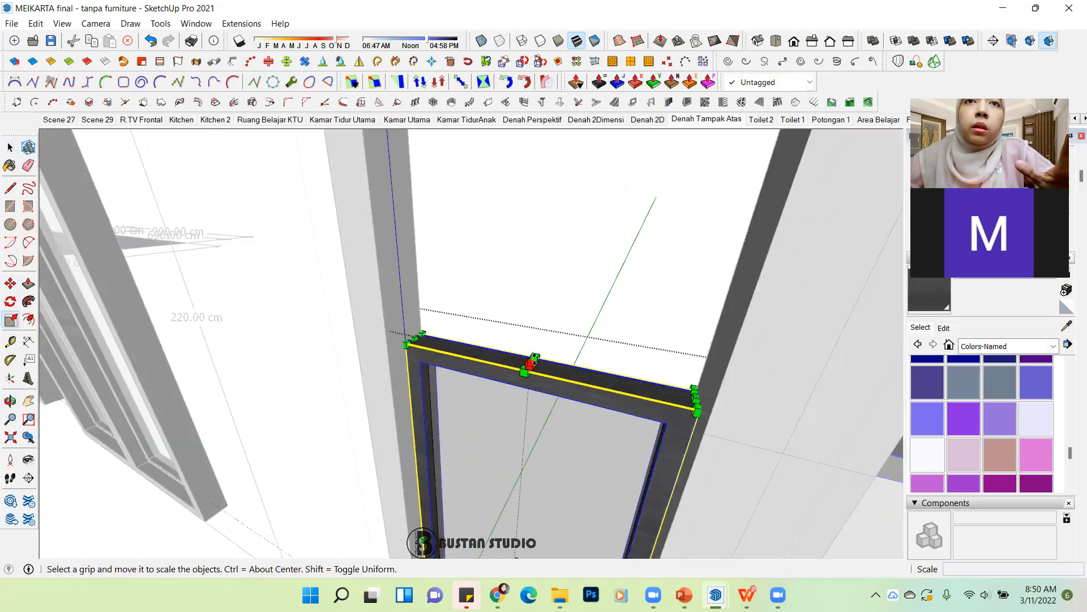
{"action": "left_click", "coordinate": [531, 363]}
{"action": "scroll", "coordinate": [532, 294], "scroll_direction": "down", "scroll_amount": 3}
{"action": "scroll", "coordinate": [532, 287], "scroll_direction": "down", "scroll_amount": 2}
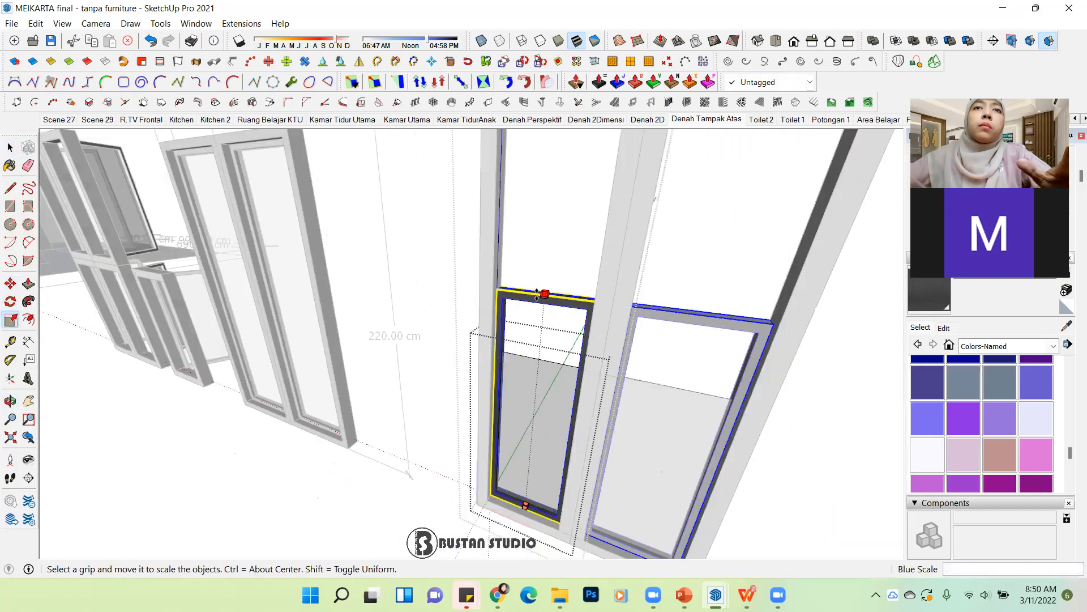
{"action": "scroll", "coordinate": [538, 278], "scroll_direction": "down", "scroll_amount": 2}
{"action": "scroll", "coordinate": [512, 187], "scroll_direction": "up", "scroll_amount": 2}
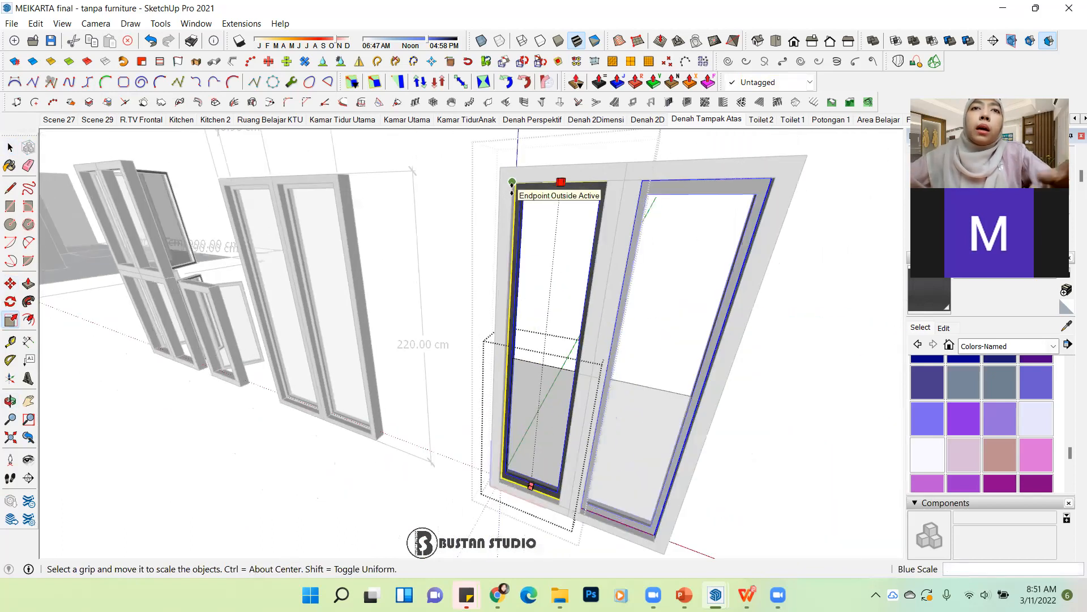
{"action": "left_click", "coordinate": [512, 183]}
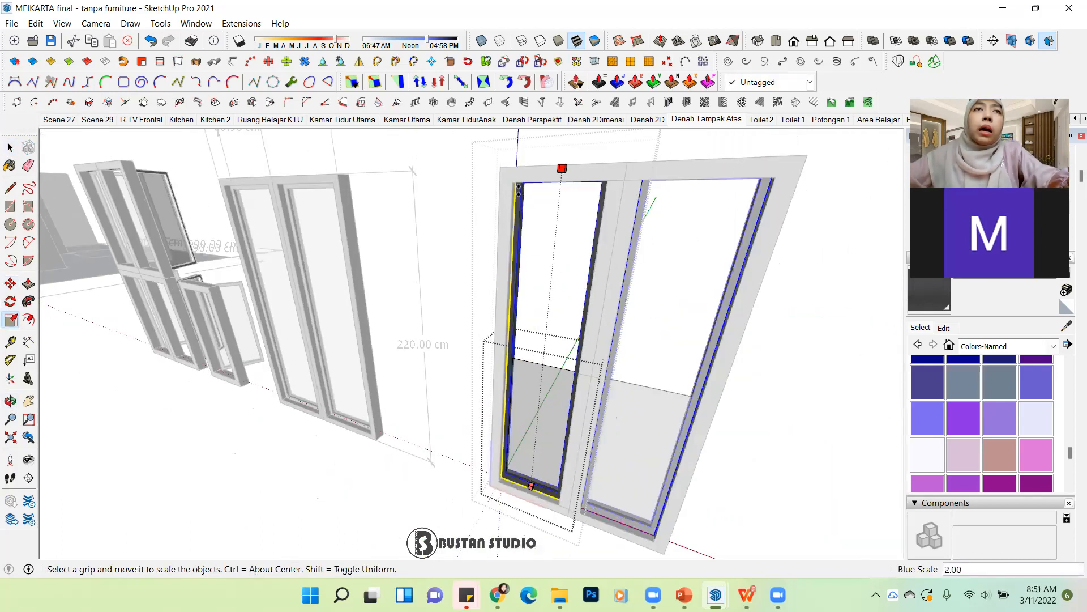
{"action": "type", "text": "1.9"}
{"action": "key", "text": "Return"}
{"action": "key", "text": "space"}
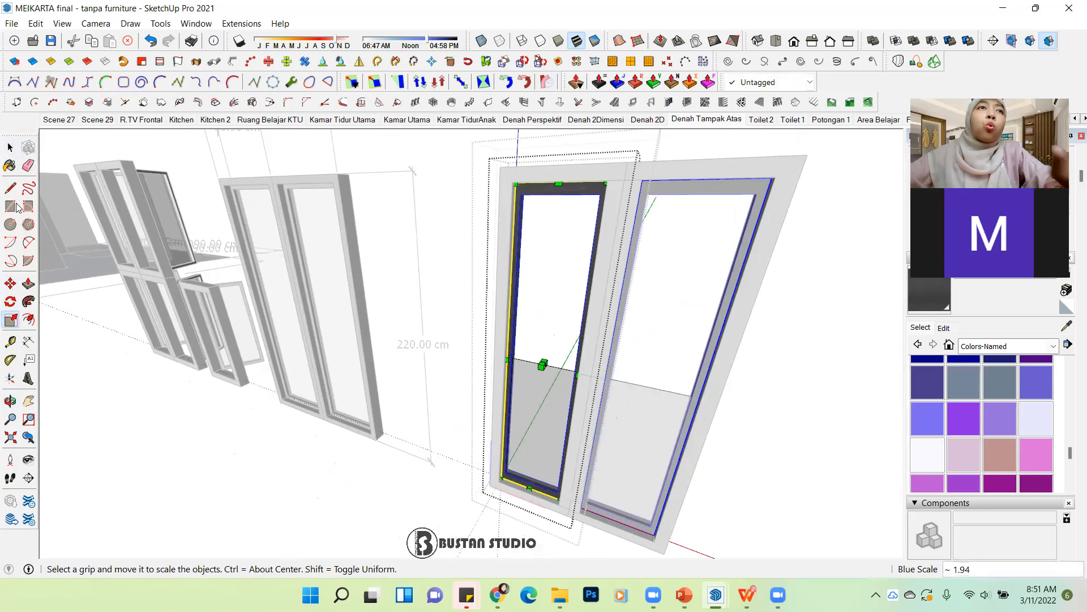
{"action": "left_click", "coordinate": [512, 294]}
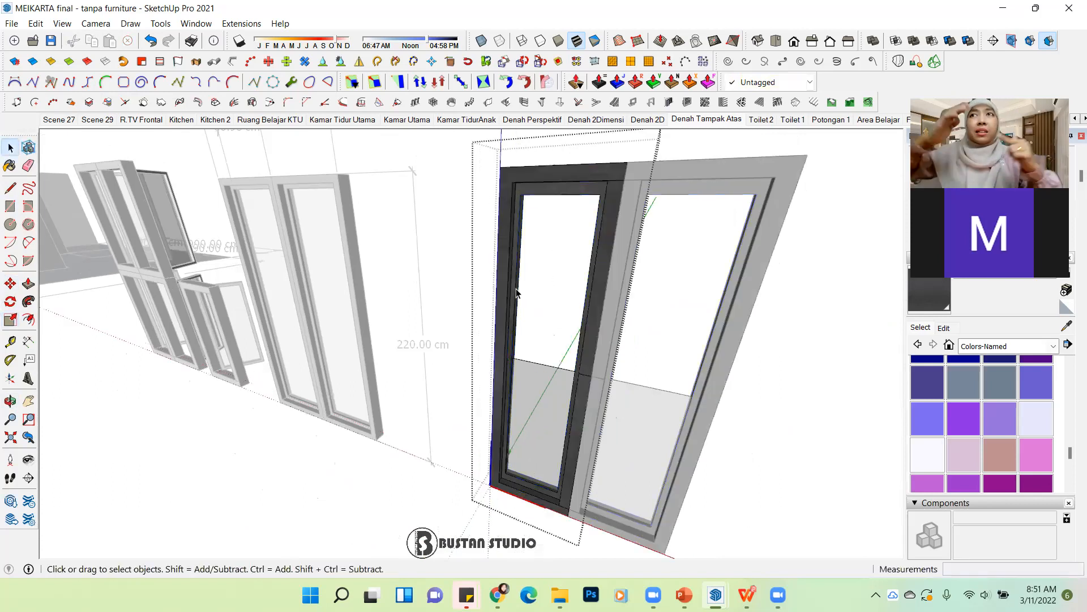
Step: Check the height of the scaled sash's top rail with the Line tool, and undo the sash scaling
{"action": "scroll", "coordinate": [517, 194], "scroll_direction": "up", "scroll_amount": 2}
{"action": "scroll", "coordinate": [516, 193], "scroll_direction": "up", "scroll_amount": 5}
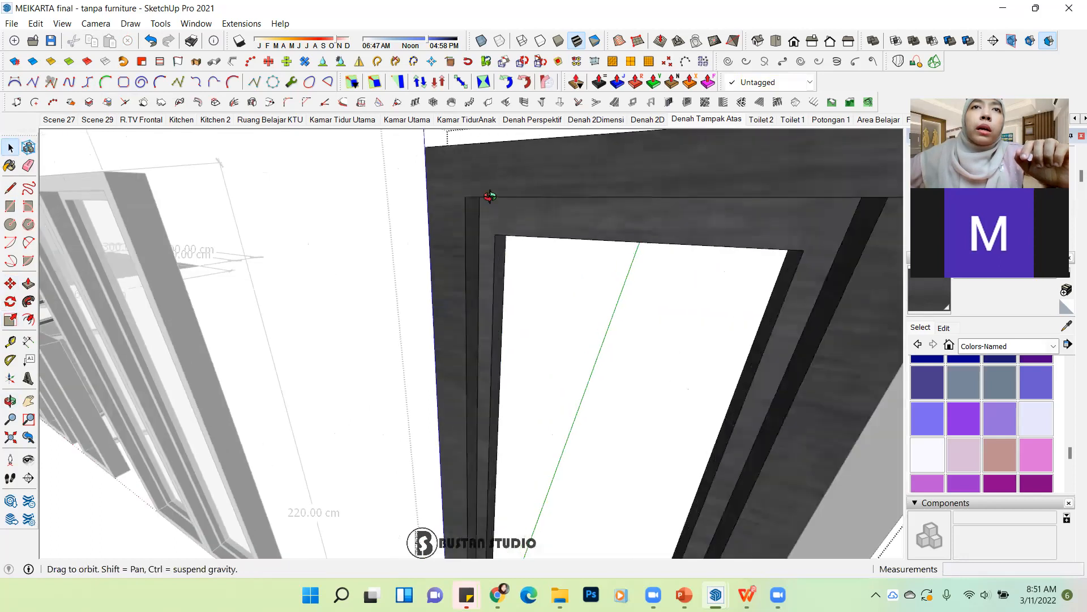
{"action": "key", "text": "l"}
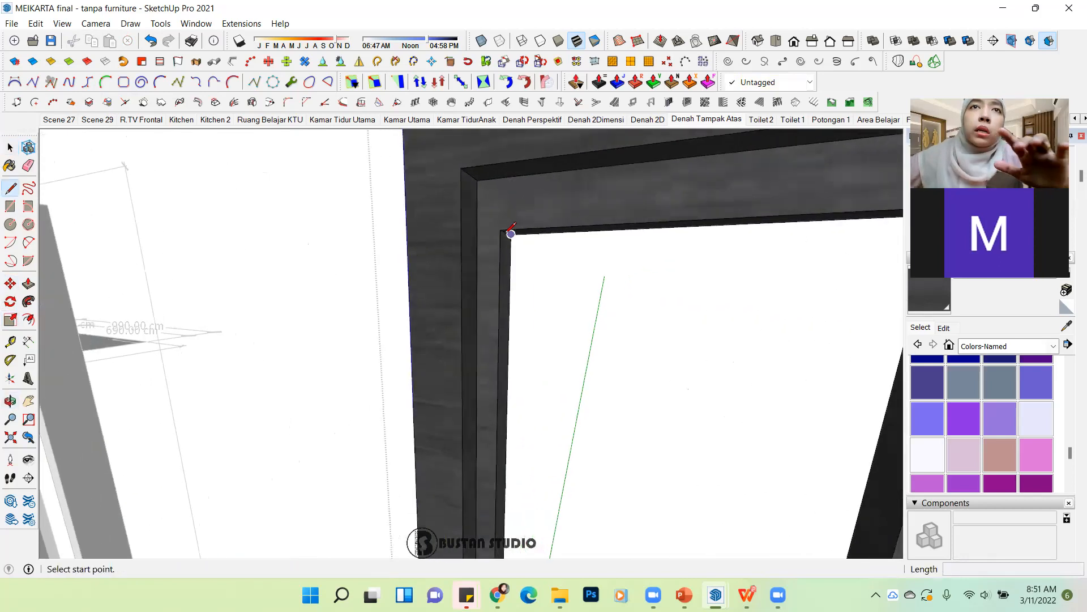
{"action": "left_click", "coordinate": [500, 229]}
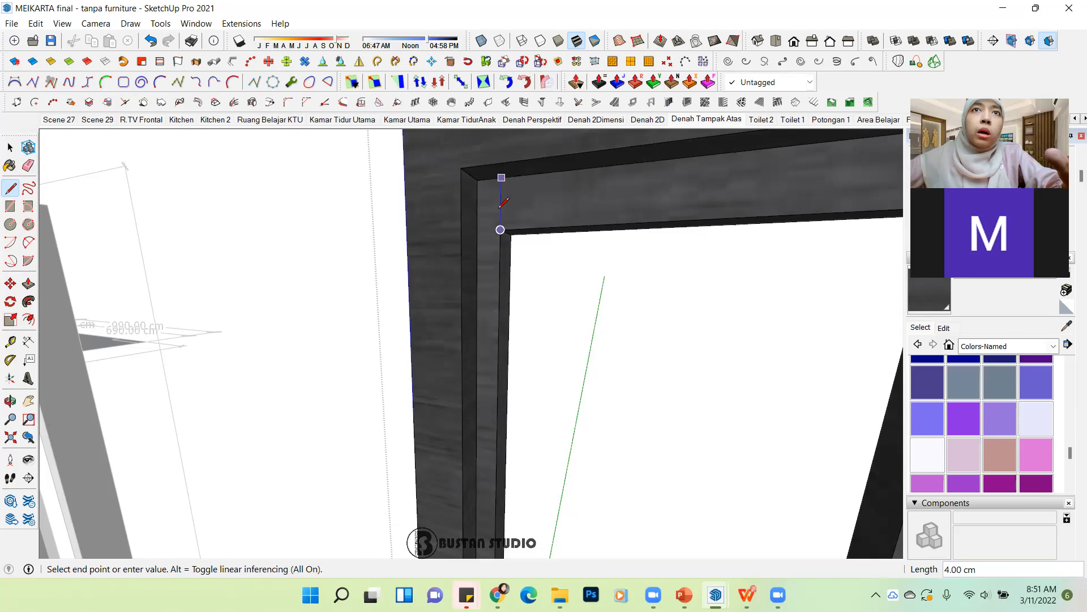
{"action": "left_click", "coordinate": [502, 176]}
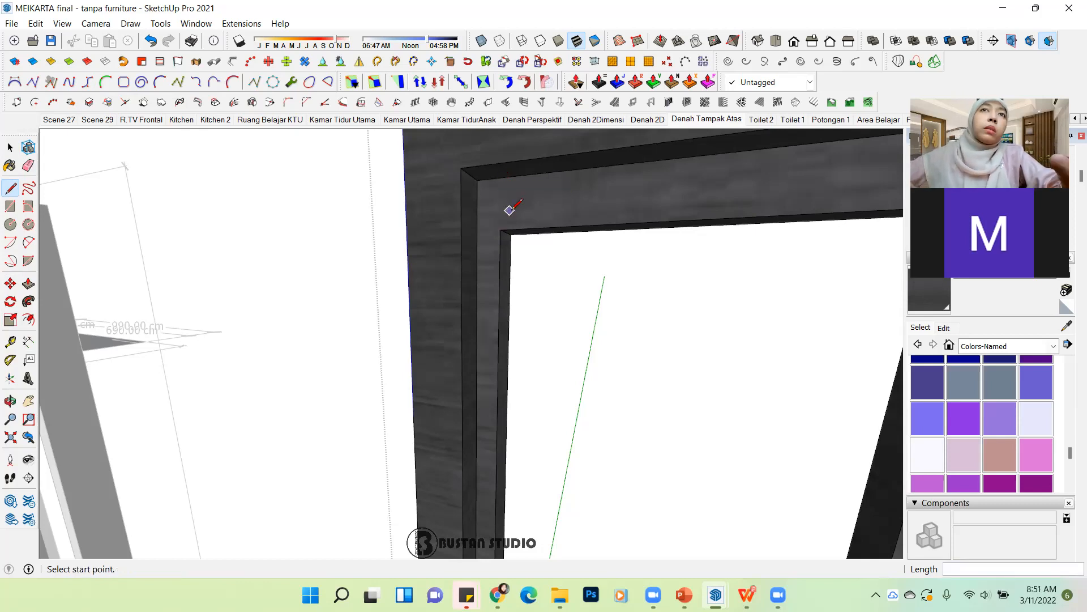
{"action": "scroll", "coordinate": [511, 210], "scroll_direction": "down", "scroll_amount": 3}
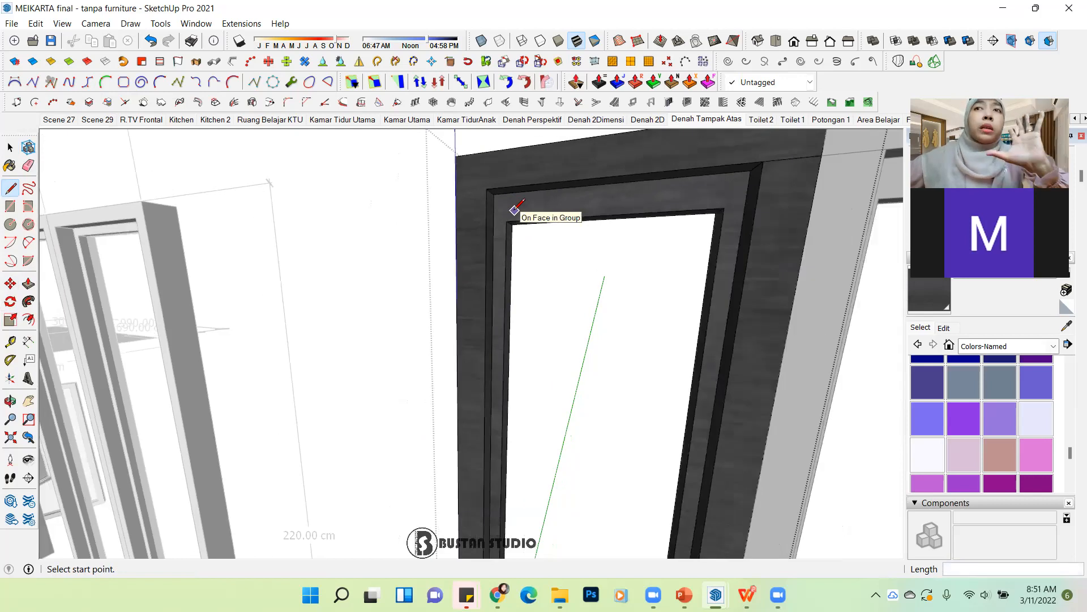
{"action": "scroll", "coordinate": [514, 210], "scroll_direction": "down", "scroll_amount": 4}
{"action": "left_click", "coordinate": [10, 147]}
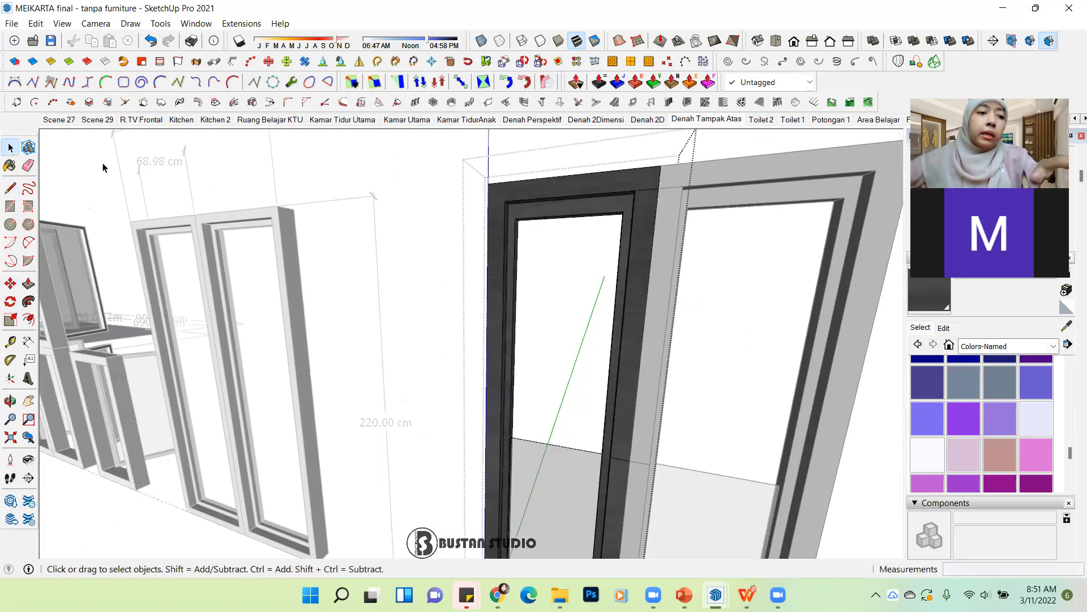
{"action": "scroll", "coordinate": [532, 431], "scroll_direction": "up", "scroll_amount": 5}
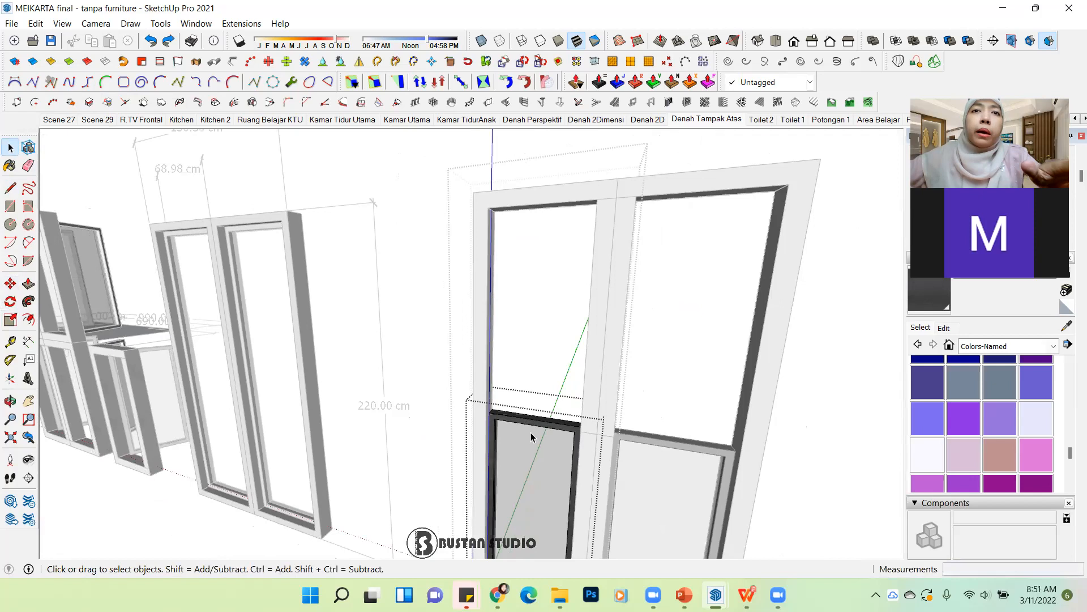
Step: Open the sash frame group and move only its top rail 100 cm up to the outer frame's inner top corner
{"action": "double_click", "coordinate": [543, 419]}
{"action": "triple_click", "coordinate": [551, 416]}
{"action": "left_click_drag", "start_coordinate": [290, 323], "coordinate": [727, 501]}
{"action": "key", "text": "m"}
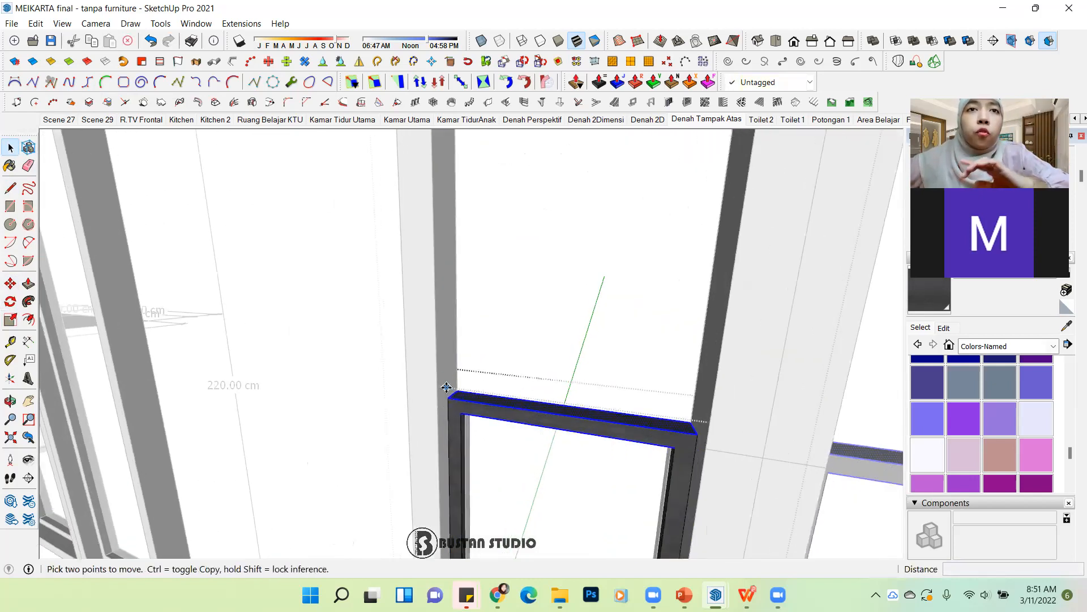
{"action": "scroll", "coordinate": [459, 390], "scroll_direction": "up", "scroll_amount": 3}
{"action": "left_click", "coordinate": [458, 390]}
{"action": "scroll", "coordinate": [459, 390], "scroll_direction": "down", "scroll_amount": 5}
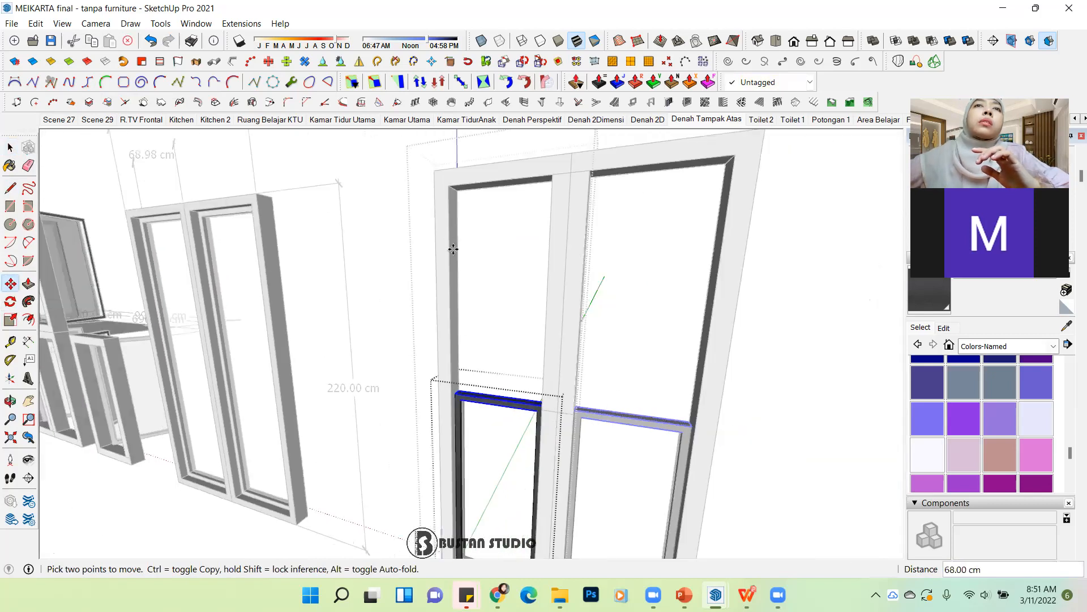
{"action": "scroll", "coordinate": [456, 205], "scroll_direction": "up", "scroll_amount": 3}
{"action": "scroll", "coordinate": [456, 205], "scroll_direction": "up", "scroll_amount": 2}
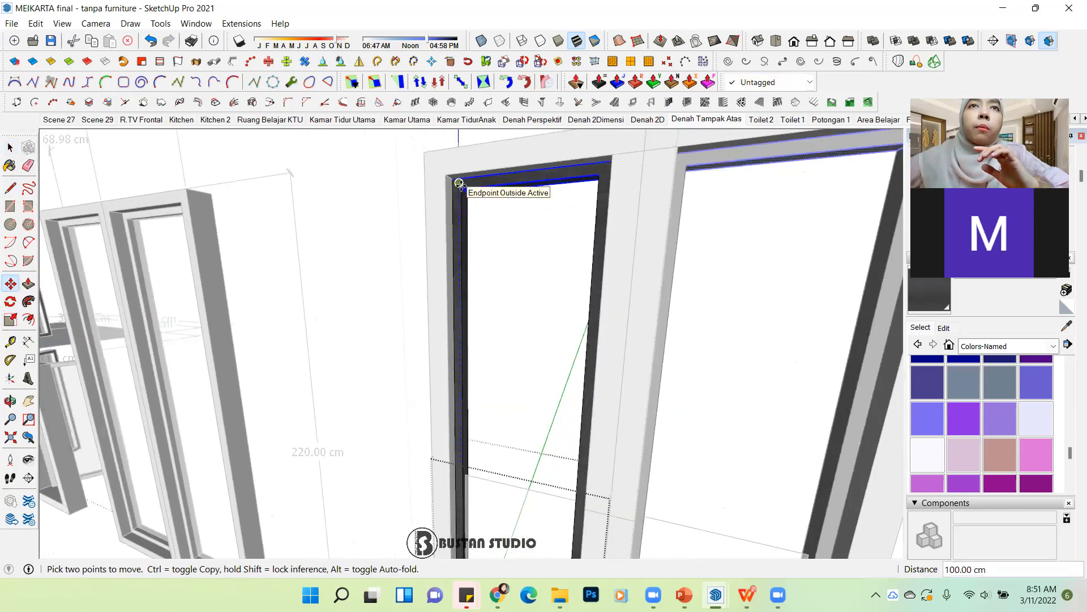
{"action": "left_click", "coordinate": [458, 182]}
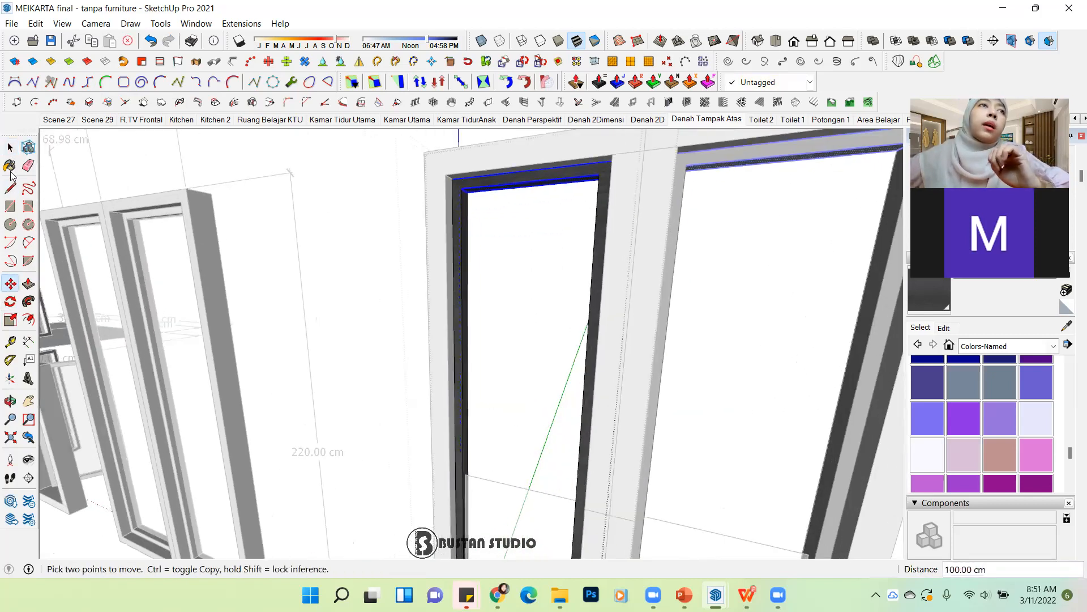
{"action": "key", "text": "space"}
Step: Leave the sash frame group and scale the glass pane upward by 2.00 to fill the raised sash frame
{"action": "scroll", "coordinate": [416, 274], "scroll_direction": "down", "scroll_amount": 3}
{"action": "scroll", "coordinate": [487, 420], "scroll_direction": "up", "scroll_amount": 2}
{"action": "left_click", "coordinate": [466, 425]}
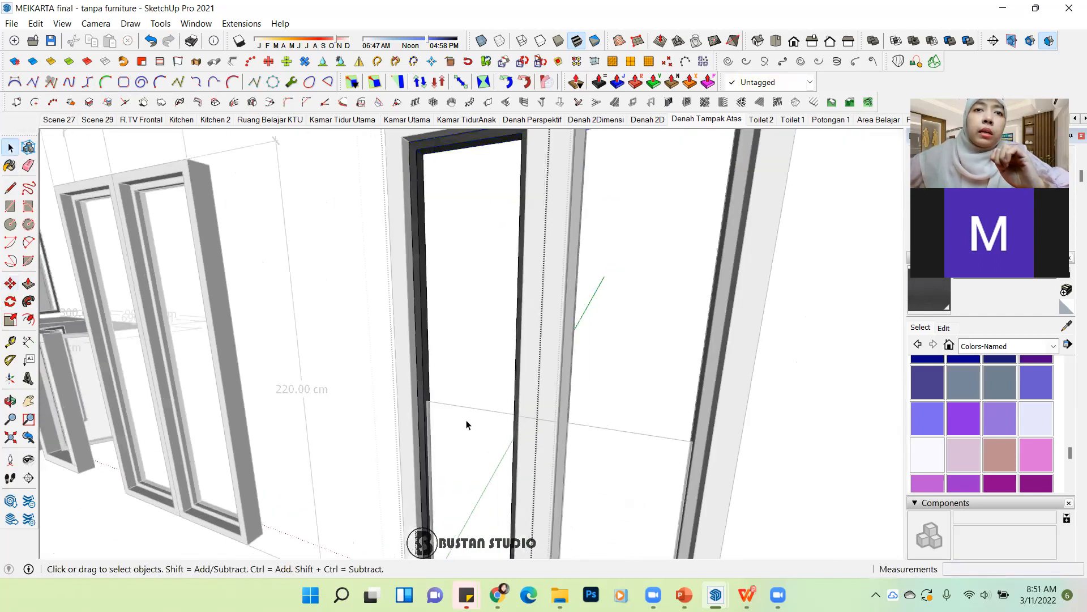
{"action": "left_click", "coordinate": [391, 403]}
{"action": "left_click", "coordinate": [475, 427]}
{"action": "scroll", "coordinate": [477, 427], "scroll_direction": "up", "scroll_amount": 1}
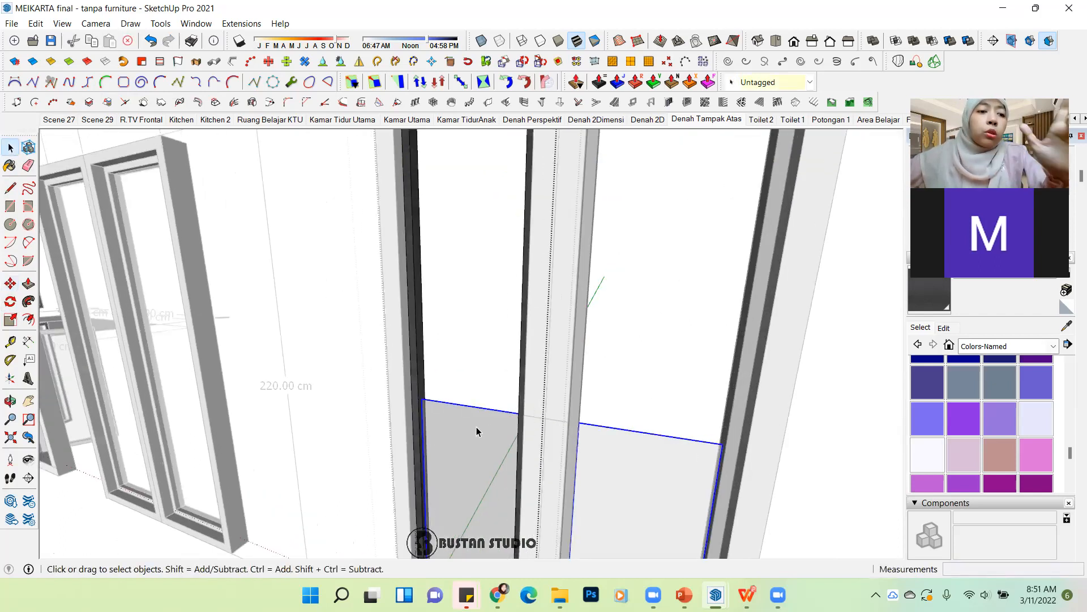
{"action": "key", "text": "s"}
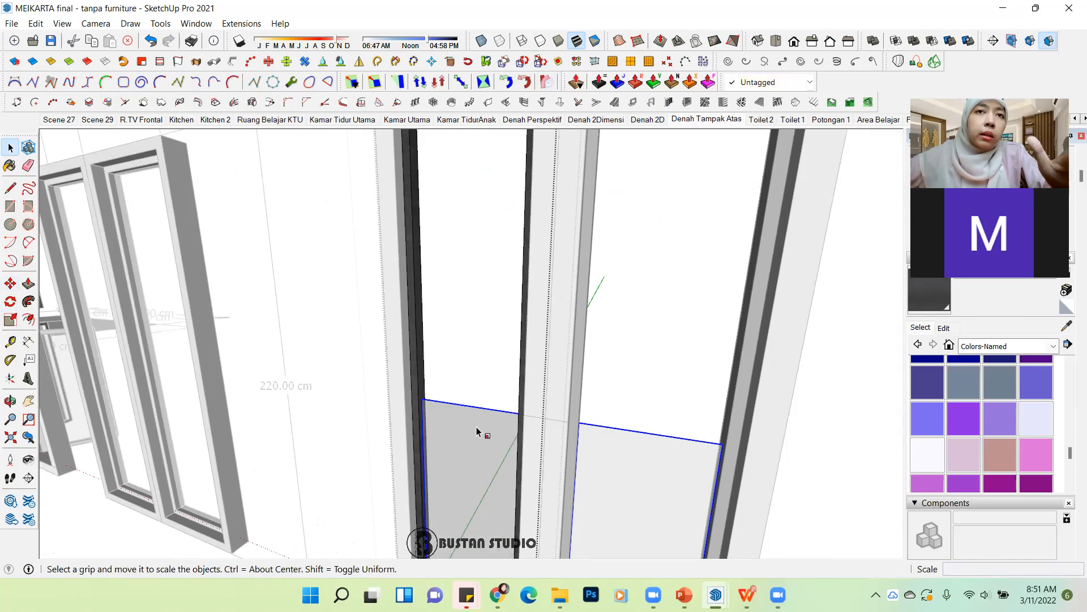
{"action": "scroll", "coordinate": [469, 405], "scroll_direction": "down", "scroll_amount": 2}
{"action": "left_click", "coordinate": [468, 406]}
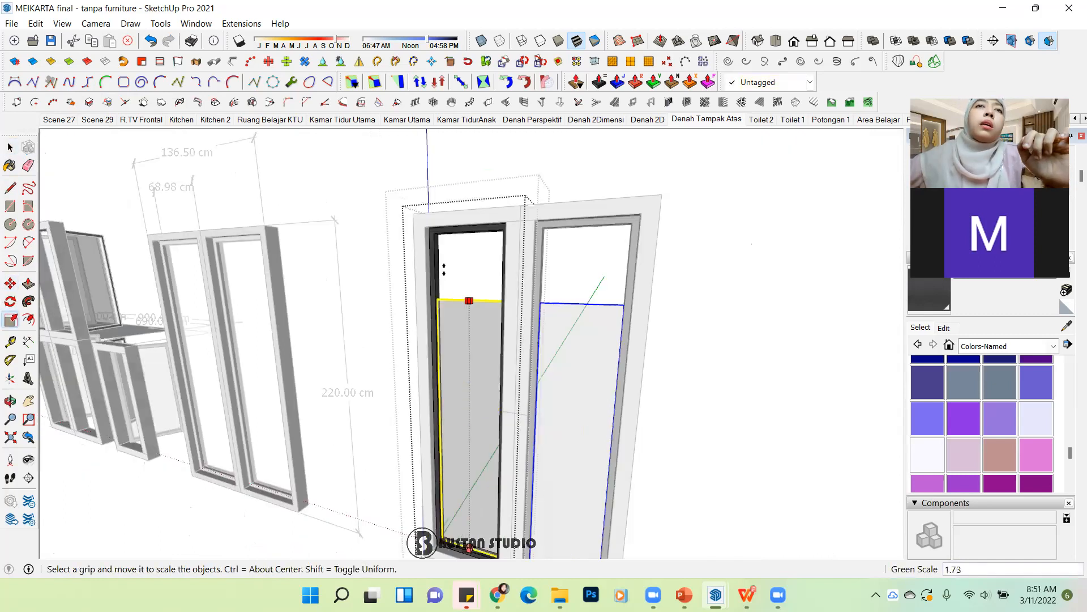
{"action": "scroll", "coordinate": [439, 244], "scroll_direction": "up", "scroll_amount": 2}
{"action": "left_click", "coordinate": [433, 226]}
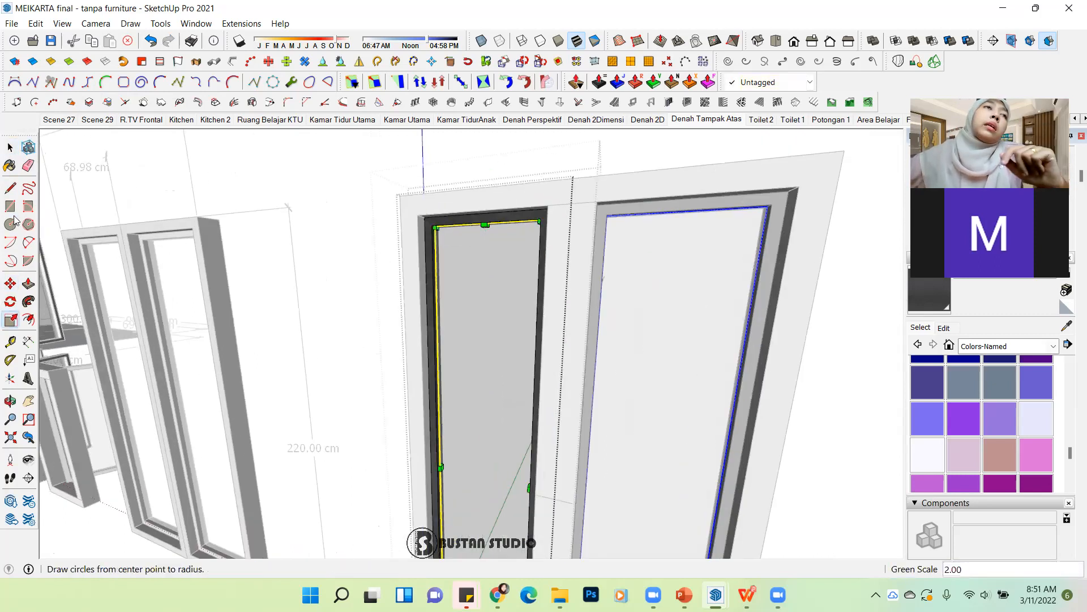
Step: Leave the component and compare the stretched double door with the dimensioned reference door beside it
{"action": "left_click", "coordinate": [10, 147]}
{"action": "scroll", "coordinate": [505, 306], "scroll_direction": "down", "scroll_amount": 2}
{"action": "middle_click_drag", "start_coordinate": [505, 308], "coordinate": [387, 212]}
{"action": "left_click", "coordinate": [400, 209]}
{"action": "middle_click_drag", "start_coordinate": [565, 396], "coordinate": [550, 285]}
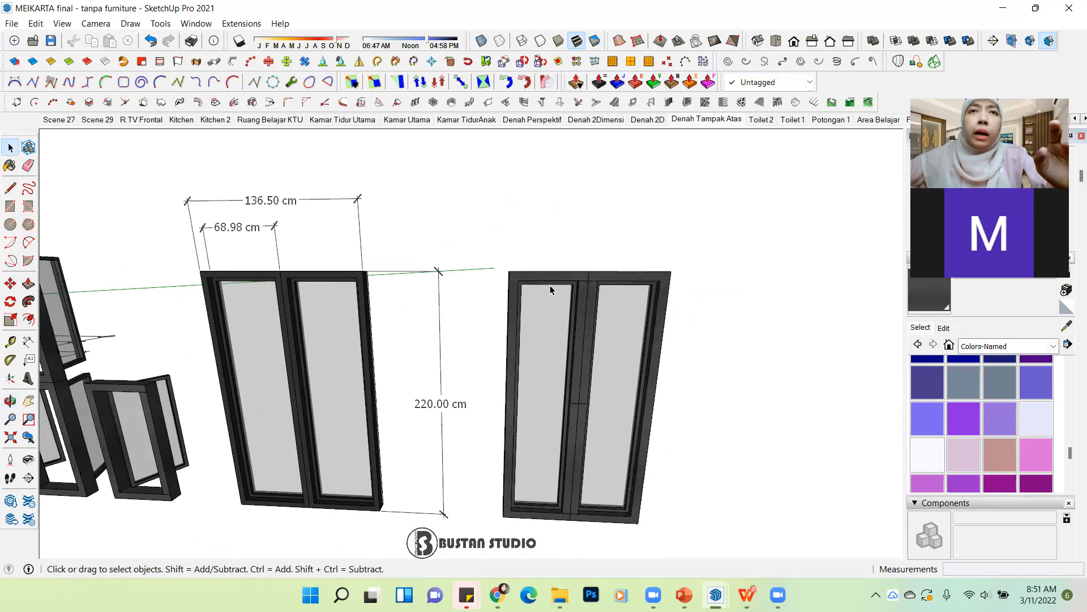
{"action": "scroll", "coordinate": [550, 286], "scroll_direction": "up", "scroll_amount": 3}
{"action": "scroll", "coordinate": [562, 263], "scroll_direction": "down", "scroll_amount": 5}
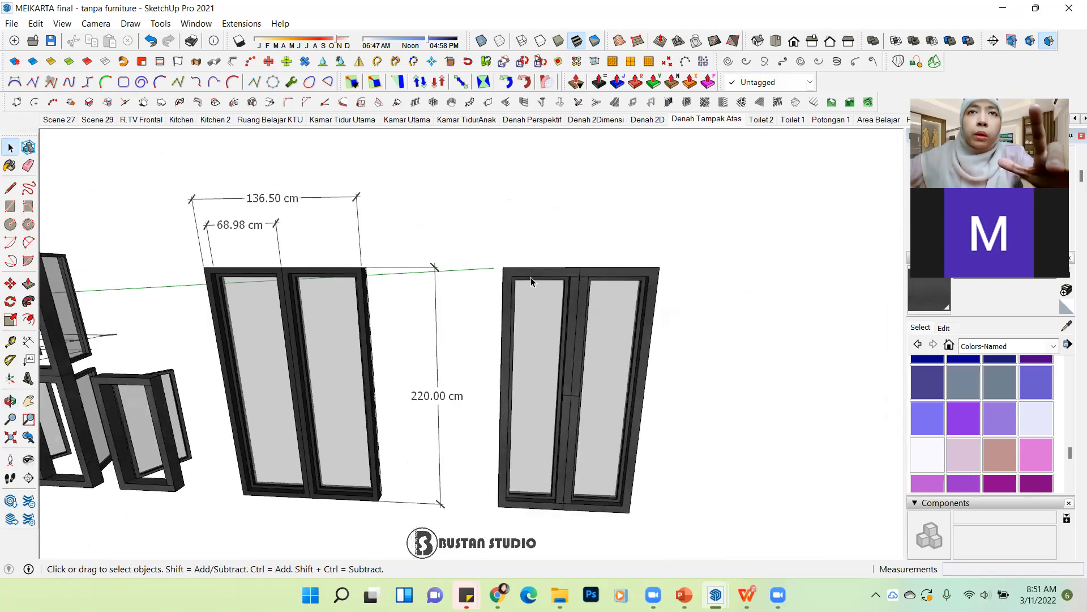
Step: Open the door's outer frame near the reference door and move only its outer stile 10 cm outward along the red axis
{"action": "double_click", "coordinate": [536, 271]}
{"action": "left_click", "coordinate": [536, 273]}
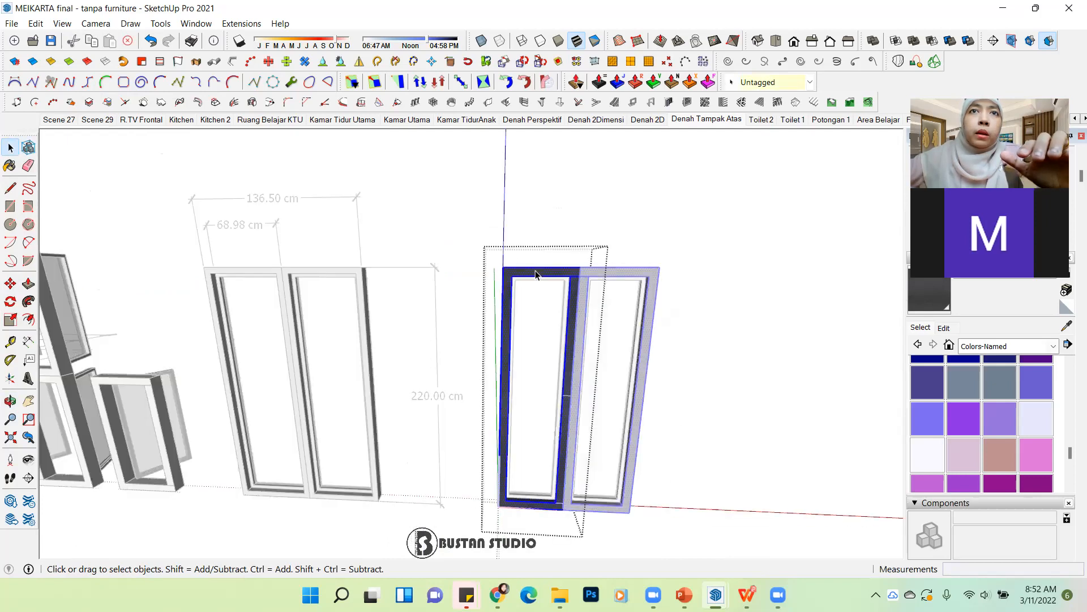
{"action": "scroll", "coordinate": [536, 271], "scroll_direction": "down", "scroll_amount": 1}
{"action": "left_click_drag", "start_coordinate": [481, 247], "coordinate": [522, 502]}
{"action": "scroll", "coordinate": [528, 442], "scroll_direction": "up", "scroll_amount": 1}
{"action": "key", "text": "m"}
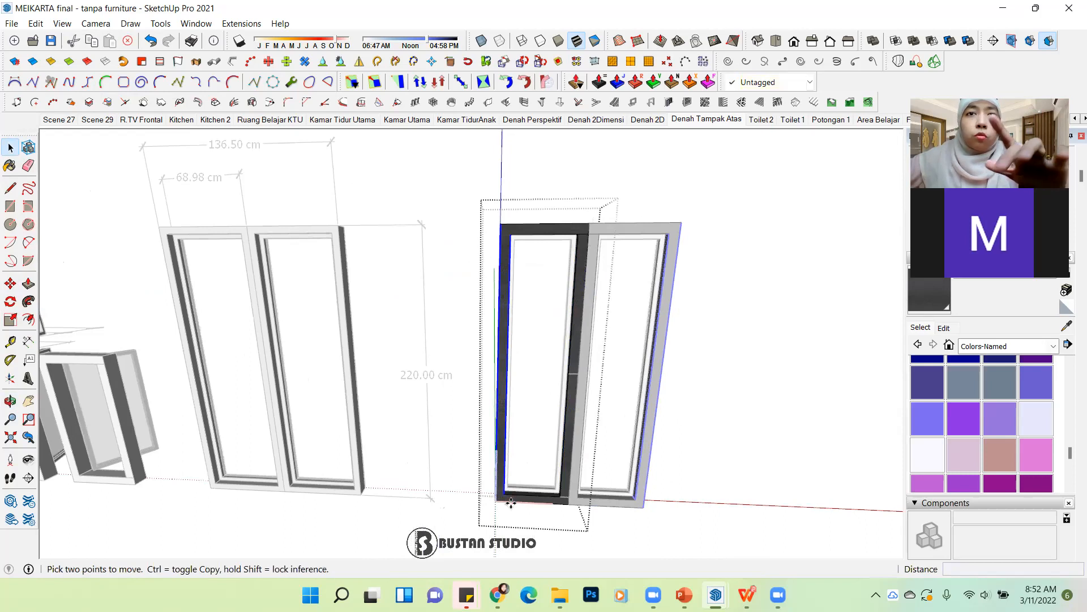
{"action": "left_click", "coordinate": [488, 503]}
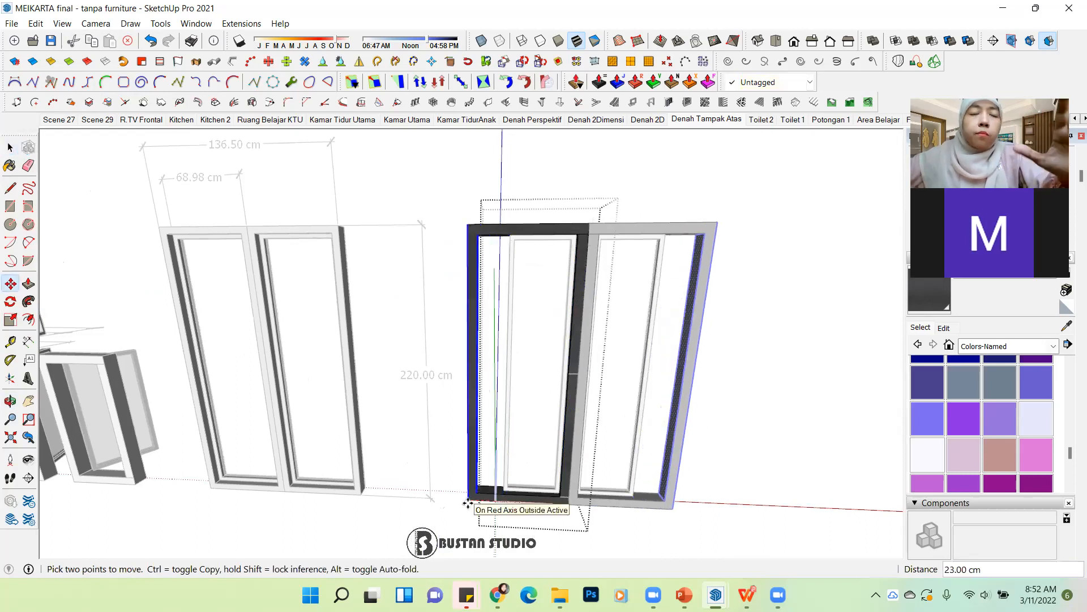
{"action": "type", "text": "10"}
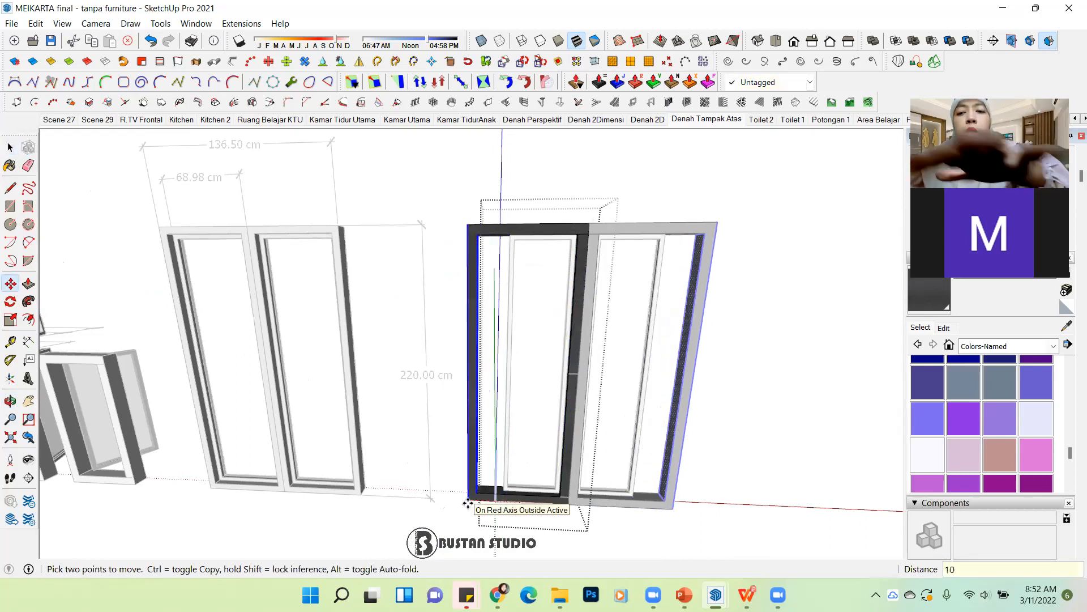
{"action": "key", "text": "Return"}
{"action": "left_click", "coordinate": [10, 148]}
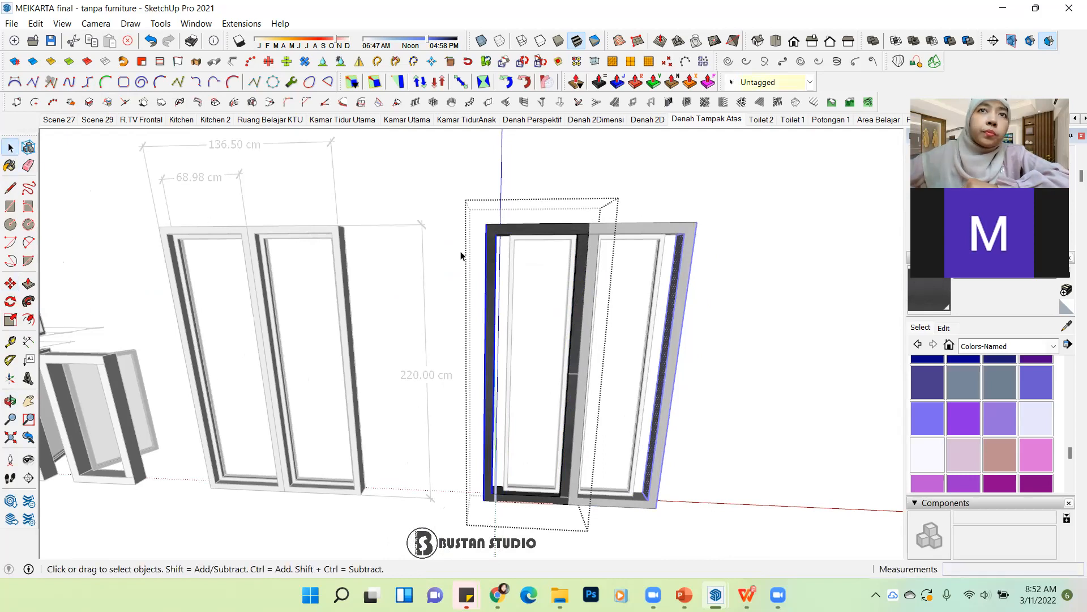
Step: Open the door's sash frame group and move only its outer stile 10 cm outward along the red axis
{"action": "scroll", "coordinate": [509, 264], "scroll_direction": "up", "scroll_amount": 5}
{"action": "scroll", "coordinate": [509, 264], "scroll_direction": "down", "scroll_amount": 5}
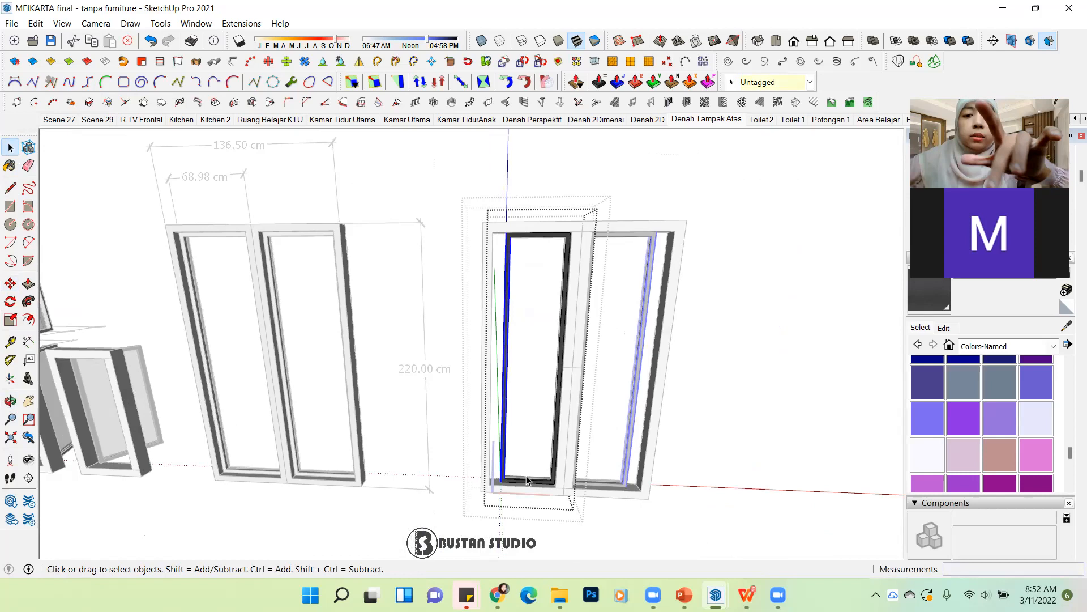
{"action": "key", "text": "m"}
{"action": "scroll", "coordinate": [513, 453], "scroll_direction": "up", "scroll_amount": 3}
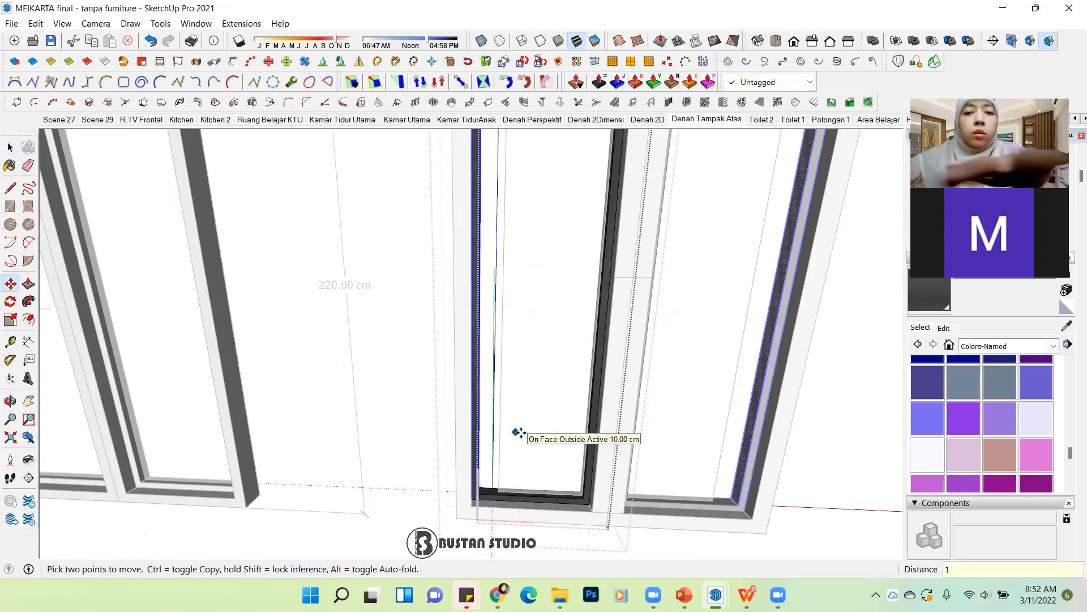
Step: Leave the sash frame group and scale the glass pane outward by 1.25 along the red axis to fill the widened sash
{"action": "left_click", "coordinate": [11, 149]}
{"action": "middle_click_drag", "start_coordinate": [529, 298], "coordinate": [350, 457]}
{"action": "scroll", "coordinate": [430, 444], "scroll_direction": "up", "scroll_amount": 1}
{"action": "middle_click_drag", "start_coordinate": [434, 444], "coordinate": [449, 454], "text": "shift"}
{"action": "key", "text": "s"}
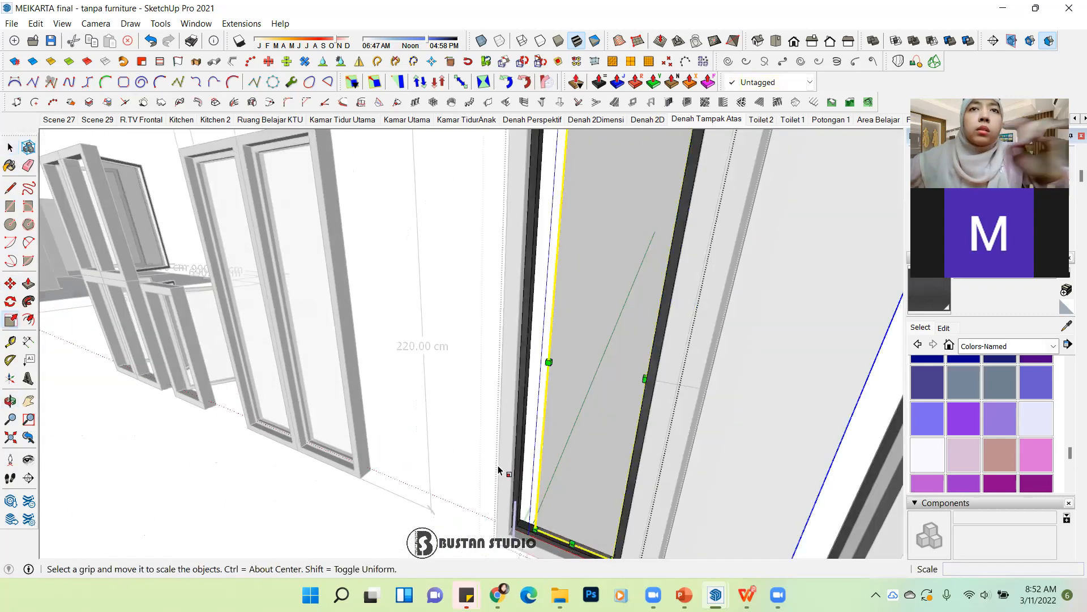
{"action": "scroll", "coordinate": [503, 470], "scroll_direction": "down", "scroll_amount": 2}
{"action": "left_click", "coordinate": [540, 378]}
{"action": "scroll", "coordinate": [513, 390], "scroll_direction": "up", "scroll_amount": 3}
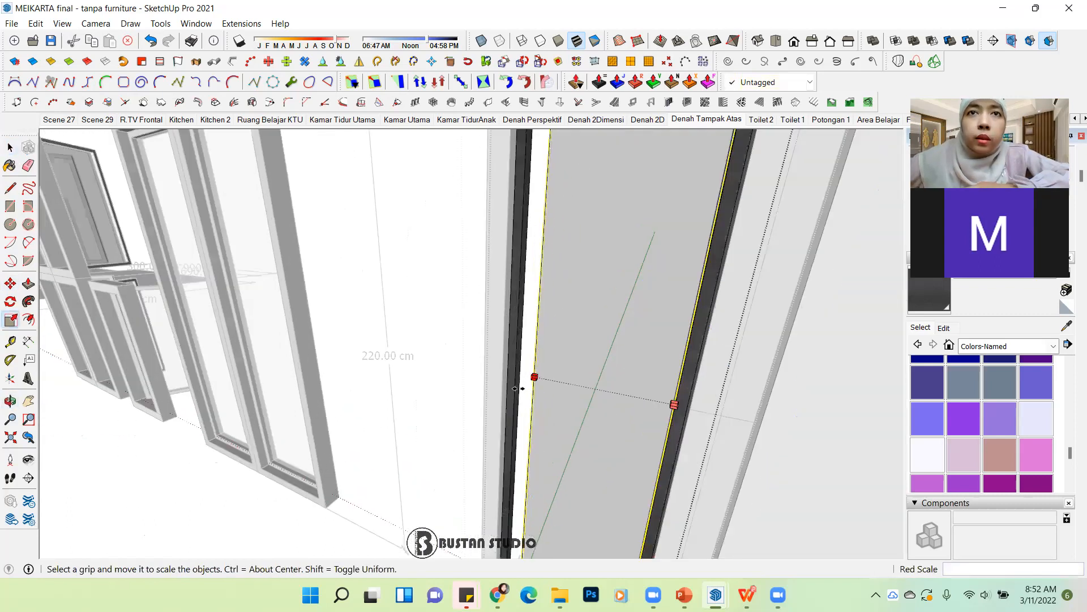
{"action": "left_click", "coordinate": [10, 146]}
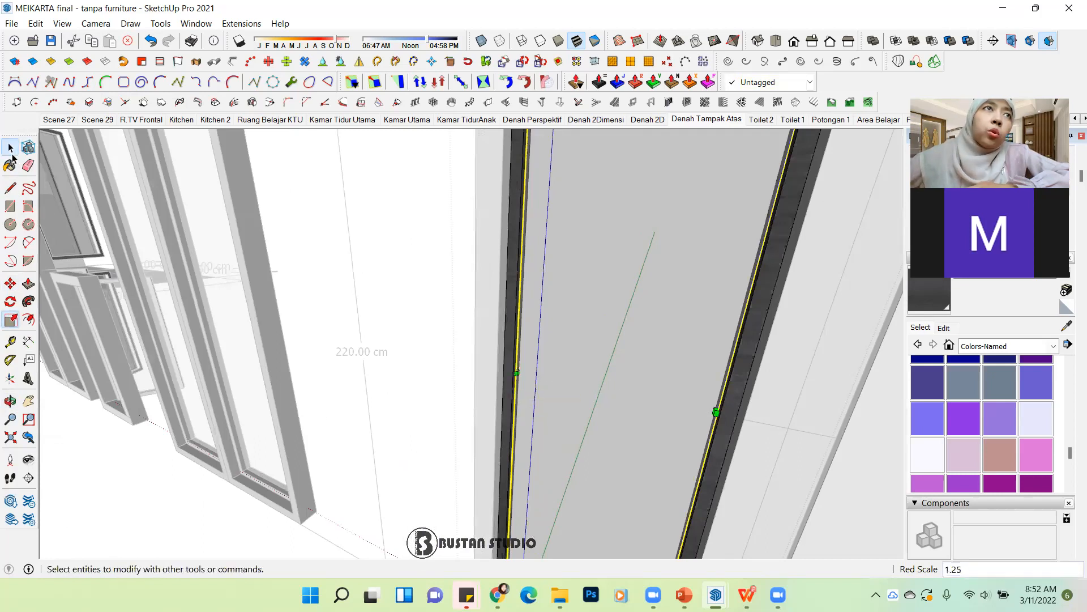
Step: Leave the component and inspect the widened double door beside the reference door and within the whole model
{"action": "scroll", "coordinate": [416, 334], "scroll_direction": "down", "scroll_amount": 2}
{"action": "scroll", "coordinate": [416, 334], "scroll_direction": "down", "scroll_amount": 5}
{"action": "left_click", "coordinate": [617, 373]}
{"action": "middle_click_drag", "start_coordinate": [417, 409], "coordinate": [434, 303]}
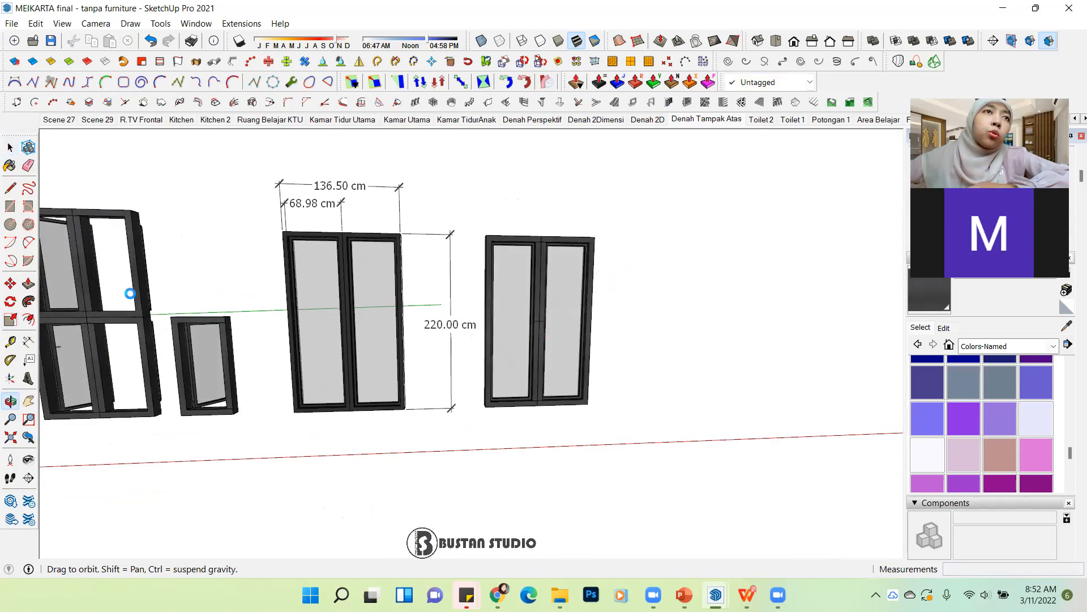
{"action": "scroll", "coordinate": [534, 343], "scroll_direction": "up", "scroll_amount": 4}
{"action": "middle_click_drag", "start_coordinate": [534, 341], "coordinate": [528, 318]}
{"action": "scroll", "coordinate": [528, 320], "scroll_direction": "up", "scroll_amount": 2}
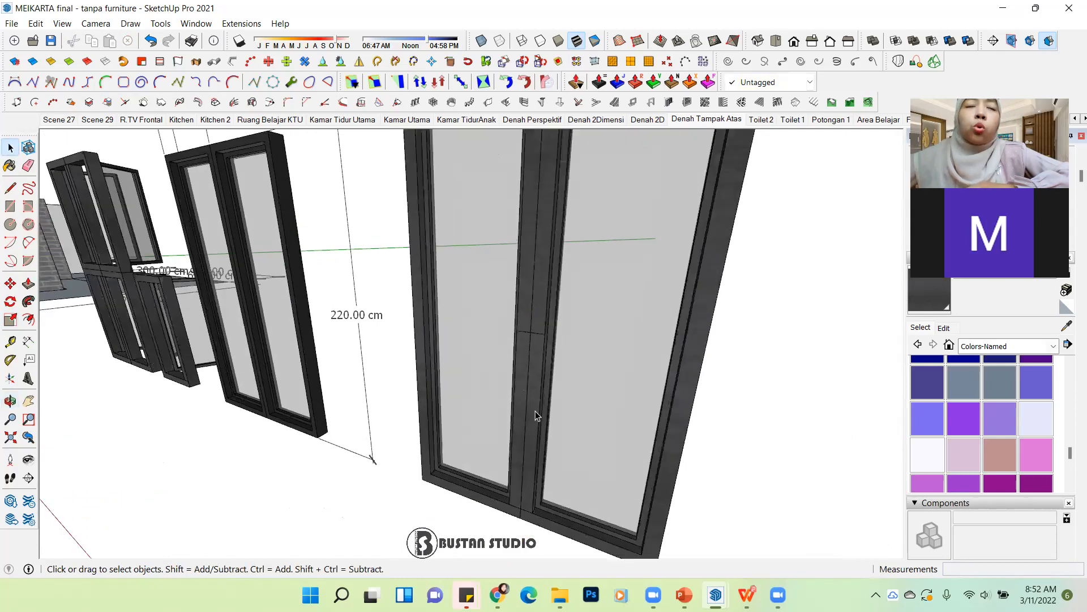
{"action": "scroll", "coordinate": [535, 412], "scroll_direction": "down", "scroll_amount": 5}
{"action": "middle_click_drag", "start_coordinate": [535, 412], "coordinate": [503, 352]}
{"action": "scroll", "coordinate": [503, 352], "scroll_direction": "down", "scroll_amount": 4}
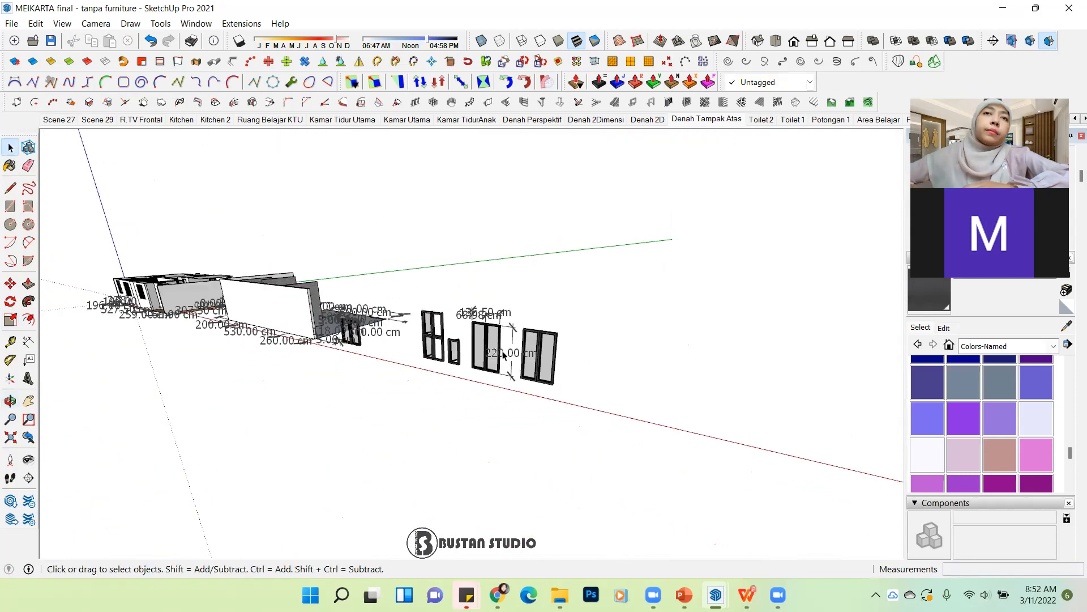
{"action": "scroll", "coordinate": [218, 312], "scroll_direction": "up", "scroll_amount": 2}
{"action": "scroll", "coordinate": [287, 308], "scroll_direction": "up", "scroll_amount": 2}
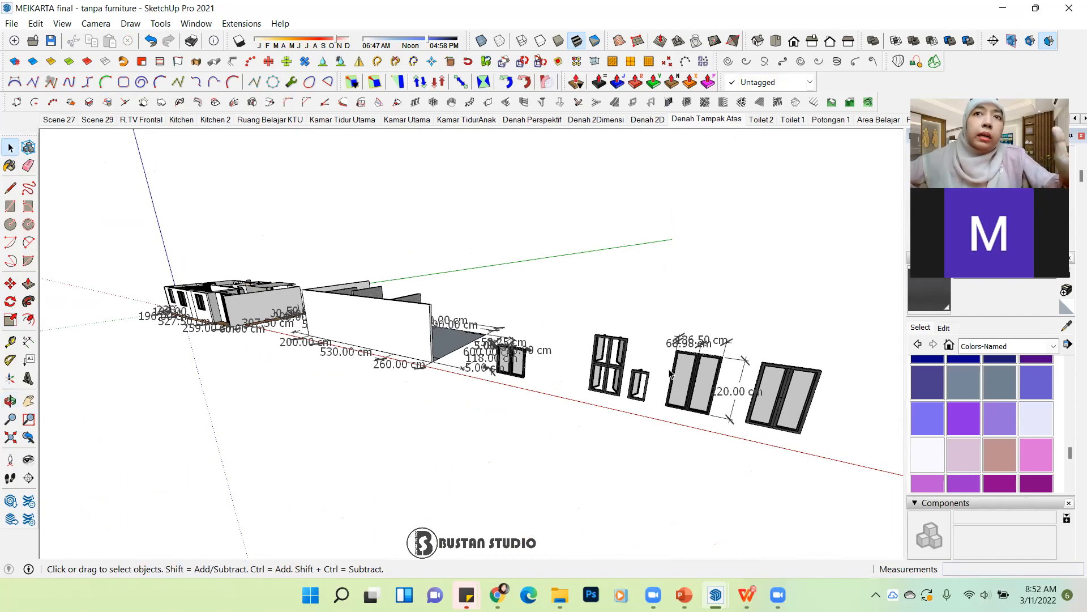
{"action": "scroll", "coordinate": [671, 374], "scroll_direction": "up", "scroll_amount": 2}
{"action": "middle_click_drag", "start_coordinate": [416, 323], "coordinate": [572, 417]}
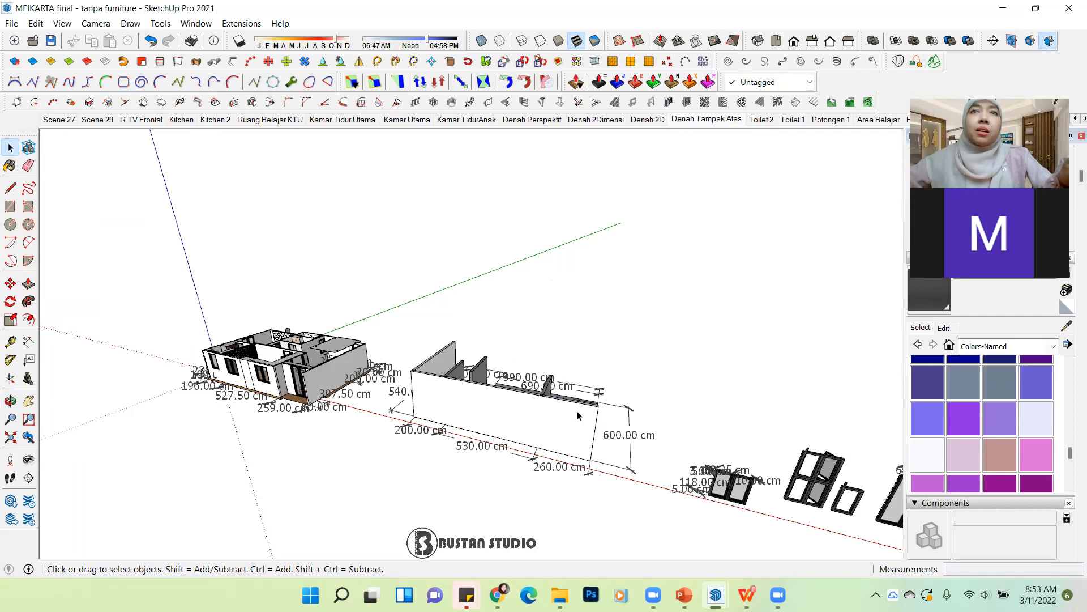
Step: Select and copy the dark wood single door with its frame inside the apartment's wood-floored room
{"action": "scroll", "coordinate": [301, 351], "scroll_direction": "up", "scroll_amount": 4}
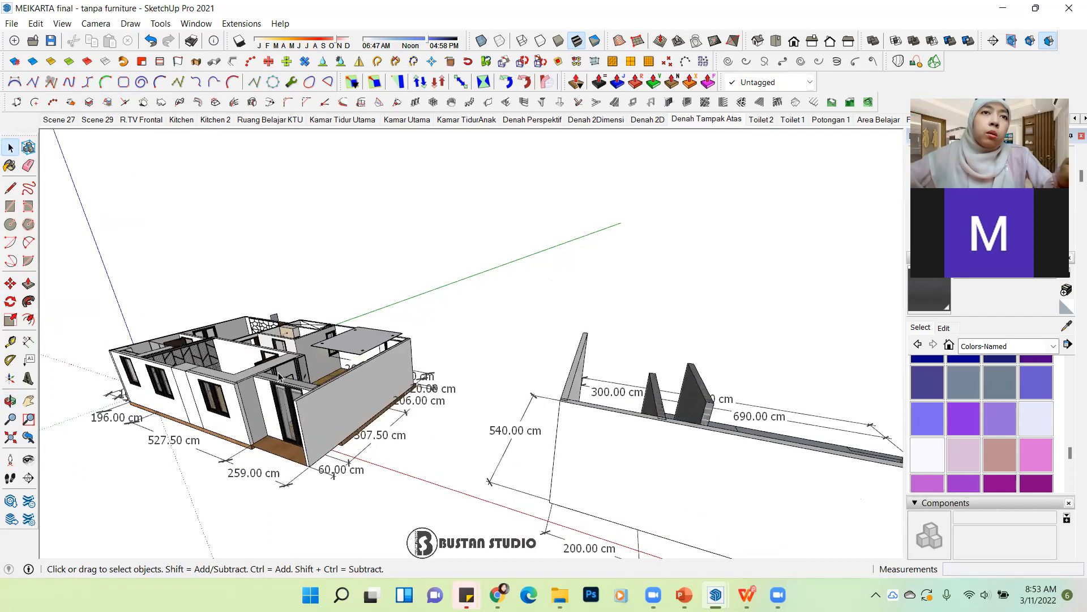
{"action": "scroll", "coordinate": [276, 374], "scroll_direction": "up", "scroll_amount": 4}
{"action": "middle_click_drag", "start_coordinate": [423, 450], "coordinate": [436, 465]}
{"action": "scroll", "coordinate": [442, 378], "scroll_direction": "up", "scroll_amount": 6}
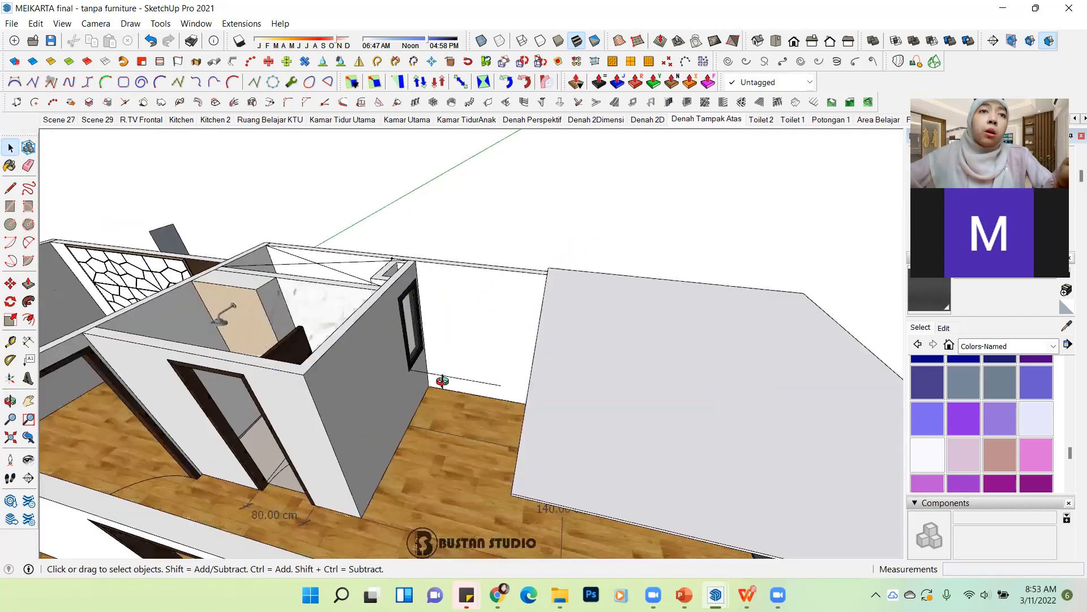
{"action": "middle_click_drag", "start_coordinate": [442, 379], "coordinate": [529, 395]}
{"action": "scroll", "coordinate": [649, 345], "scroll_direction": "up", "scroll_amount": 4}
{"action": "scroll", "coordinate": [648, 345], "scroll_direction": "up", "scroll_amount": 2}
{"action": "middle_click_drag", "start_coordinate": [648, 344], "coordinate": [533, 330]}
{"action": "scroll", "coordinate": [657, 335], "scroll_direction": "up", "scroll_amount": 2}
{"action": "scroll", "coordinate": [655, 335], "scroll_direction": "down", "scroll_amount": 4}
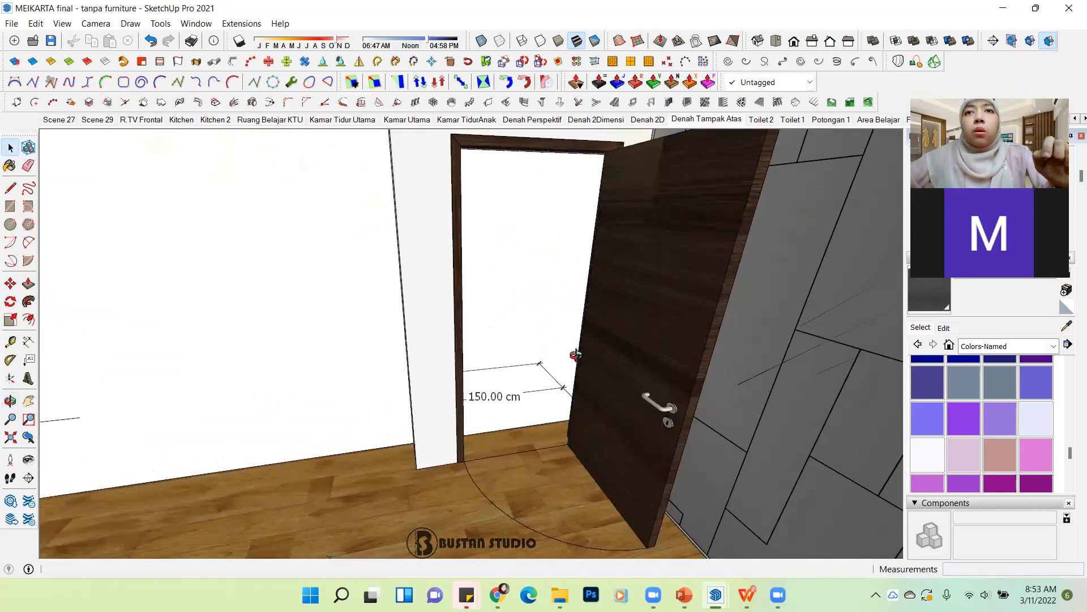
{"action": "left_click", "coordinate": [636, 342]}
{"action": "scroll", "coordinate": [523, 374], "scroll_direction": "down", "scroll_amount": 5}
{"action": "middle_click_drag", "start_coordinate": [524, 373], "coordinate": [571, 372]}
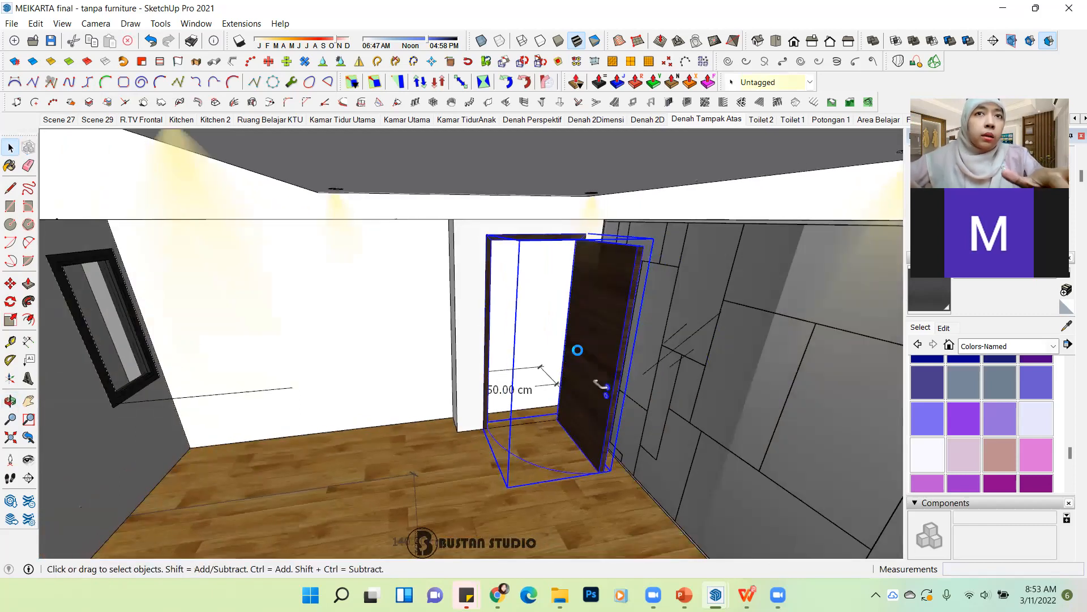
Step: Paste the wood door on the empty ground in front of the separate wall model
{"action": "scroll", "coordinate": [579, 354], "scroll_direction": "down", "scroll_amount": 6}
{"action": "middle_click_drag", "start_coordinate": [580, 359], "coordinate": [228, 533]}
{"action": "scroll", "coordinate": [413, 461], "scroll_direction": "up", "scroll_amount": 5}
{"action": "middle_click_drag", "start_coordinate": [413, 461], "coordinate": [221, 558]}
{"action": "scroll", "coordinate": [534, 355], "scroll_direction": "up", "scroll_amount": 4}
{"action": "scroll", "coordinate": [391, 349], "scroll_direction": "down", "scroll_amount": 10}
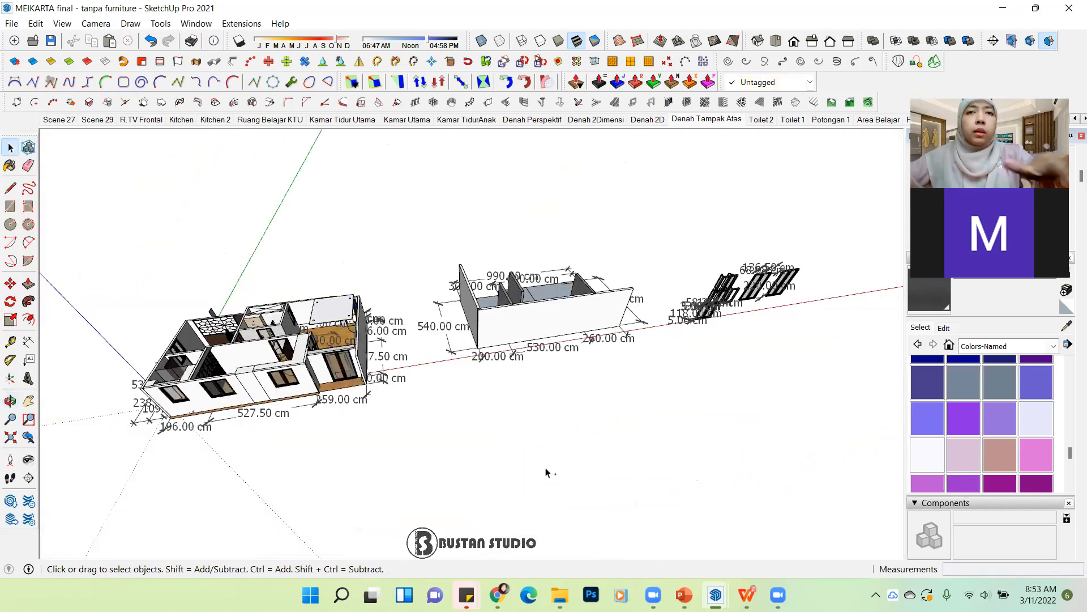
{"action": "key", "text": "ctrl+v"}
{"action": "left_click", "coordinate": [642, 418]}
{"action": "key", "text": "m"}
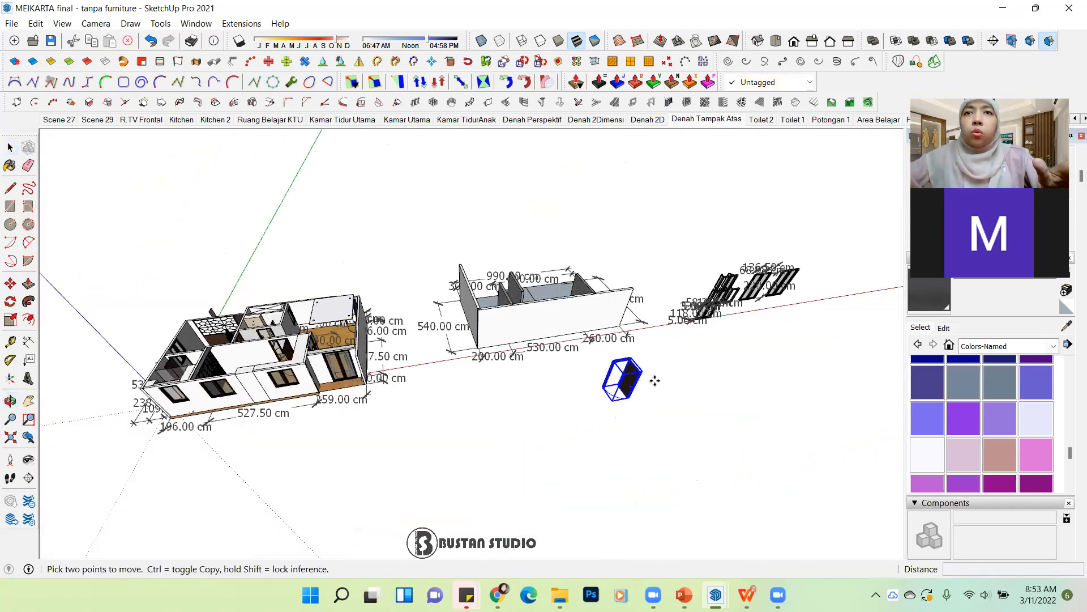
Step: Examine the bottom rail of the dimensioned reference double door's frame up close
{"action": "scroll", "coordinate": [646, 383], "scroll_direction": "up", "scroll_amount": 2}
{"action": "scroll", "coordinate": [644, 384], "scroll_direction": "up", "scroll_amount": 3}
{"action": "middle_click_drag", "start_coordinate": [643, 384], "coordinate": [363, 456], "text": "shift"}
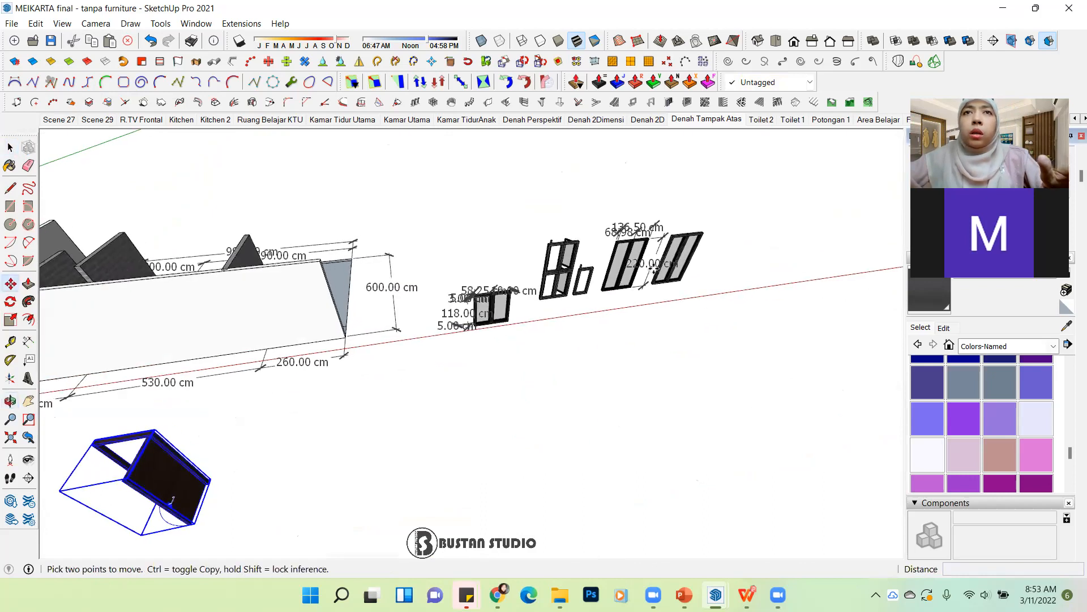
{"action": "scroll", "coordinate": [657, 278], "scroll_direction": "up", "scroll_amount": 5}
{"action": "scroll", "coordinate": [578, 268], "scroll_direction": "up", "scroll_amount": 3}
{"action": "middle_click_drag", "start_coordinate": [497, 294], "coordinate": [534, 161]}
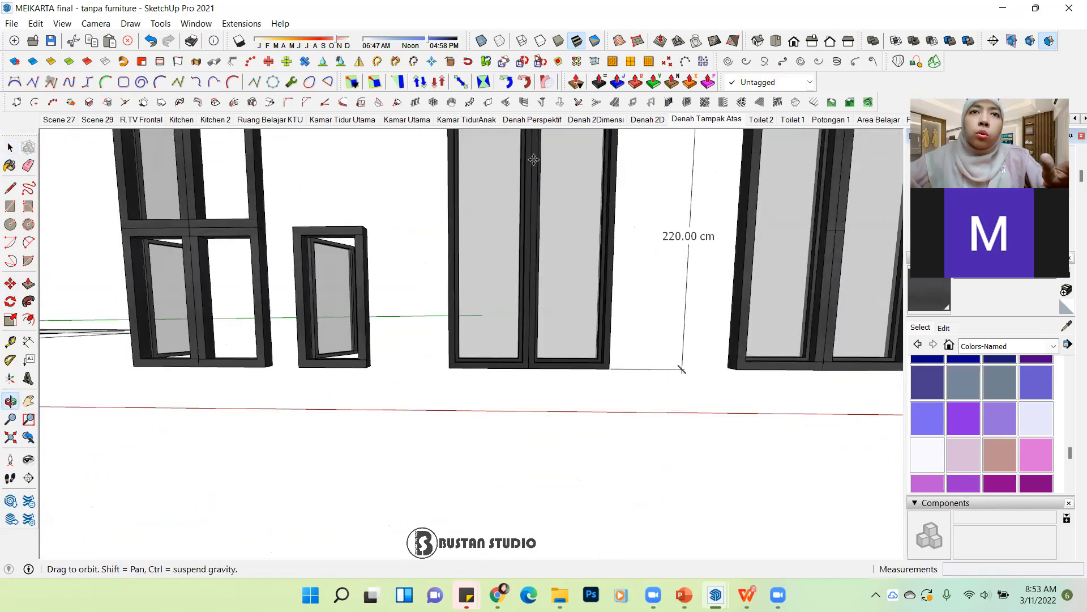
{"action": "scroll", "coordinate": [504, 373], "scroll_direction": "up", "scroll_amount": 3}
{"action": "key", "text": "space"}
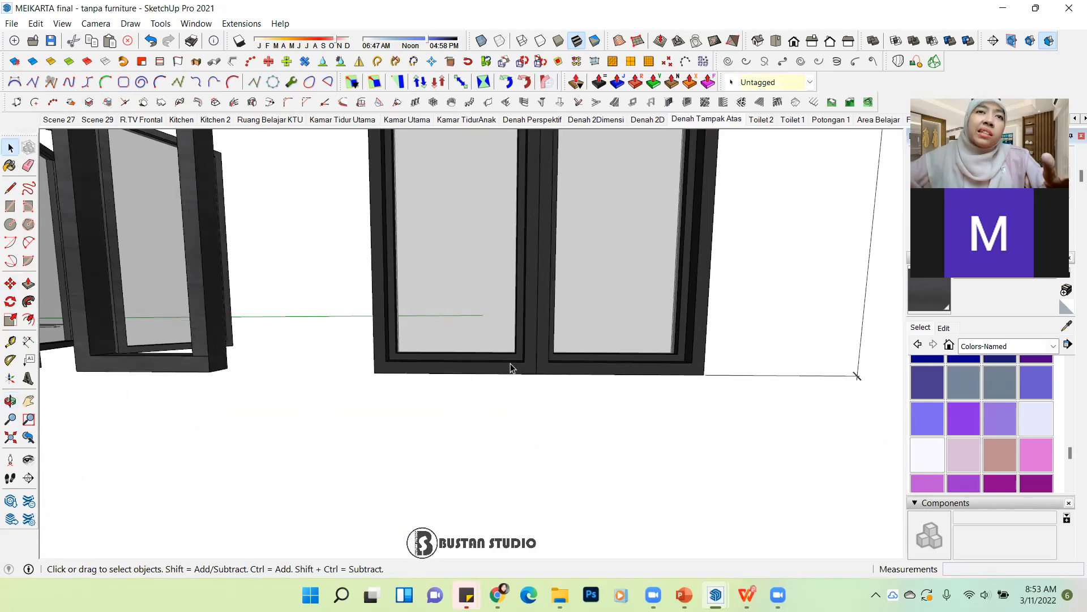
{"action": "middle_click_drag", "start_coordinate": [483, 352], "coordinate": [388, 405]}
{"action": "scroll", "coordinate": [426, 365], "scroll_direction": "up", "scroll_amount": 3}
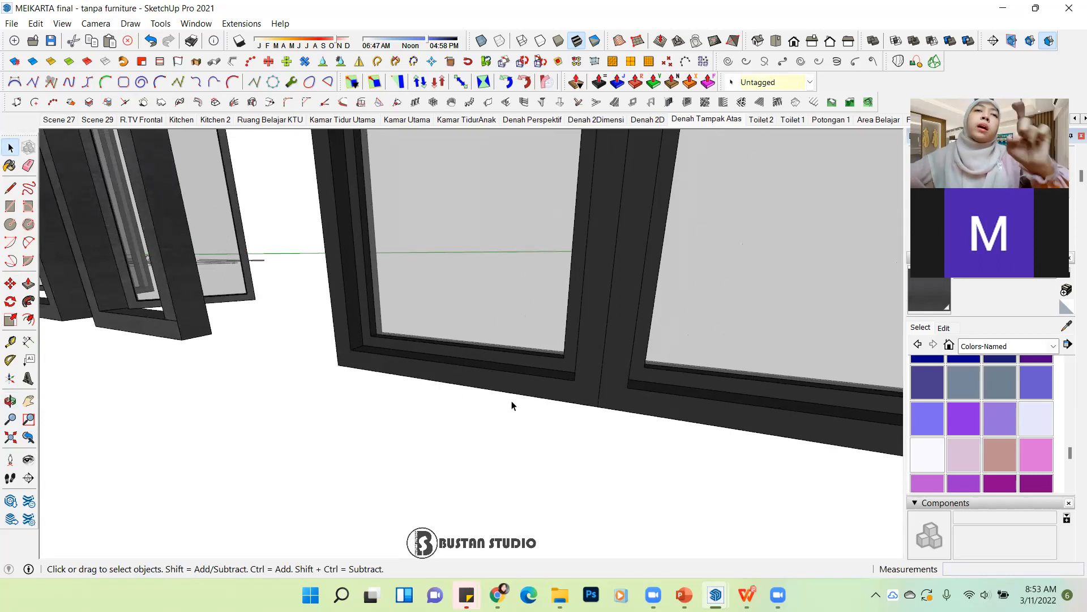
Step: Examine the open bottom of the pasted wood door's frame and deselect the door
{"action": "scroll", "coordinate": [674, 380], "scroll_direction": "down", "scroll_amount": 8}
{"action": "scroll", "coordinate": [641, 373], "scroll_direction": "down", "scroll_amount": 3}
{"action": "scroll", "coordinate": [233, 320], "scroll_direction": "up", "scroll_amount": 6}
{"action": "middle_click_drag", "start_coordinate": [232, 322], "coordinate": [283, 412]}
{"action": "scroll", "coordinate": [387, 445], "scroll_direction": "up", "scroll_amount": 4}
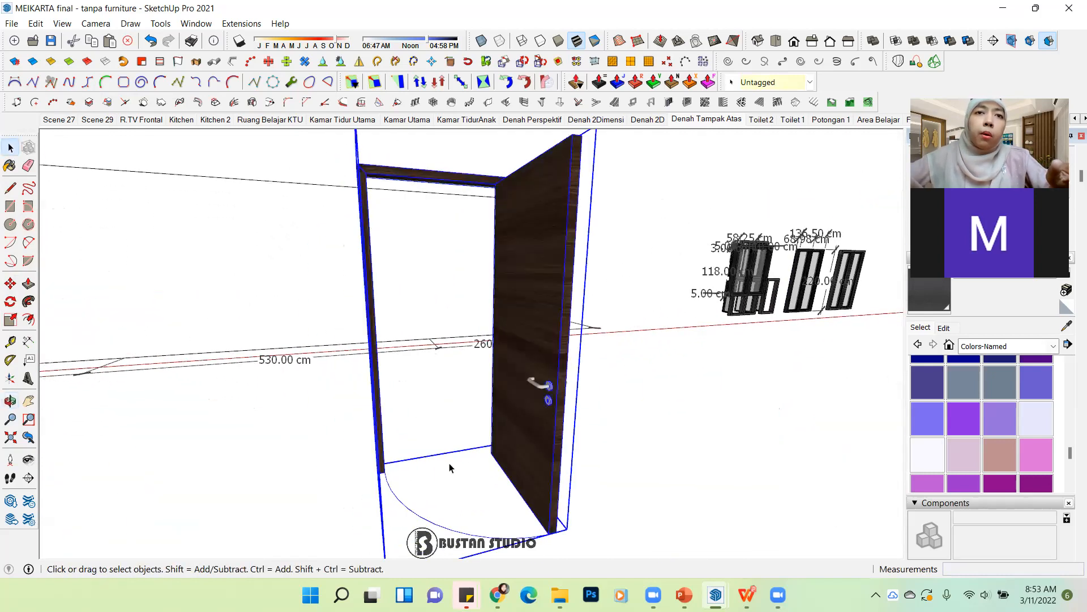
{"action": "scroll", "coordinate": [364, 418], "scroll_direction": "down", "scroll_amount": 4}
{"action": "middle_click_drag", "start_coordinate": [365, 419], "coordinate": [545, 440]}
{"action": "left_click", "coordinate": [545, 440]}
{"action": "mouse_move", "coordinate": [461, 401]}
{"action": "middle_mouse_down"}
{"action": "mouse_move", "coordinate": [542, 402]}
{"action": "mouse_move", "coordinate": [447, 390]}
{"action": "middle_mouse_up"}
{"action": "scroll", "coordinate": [439, 360], "scroll_direction": "up", "scroll_amount": 5}
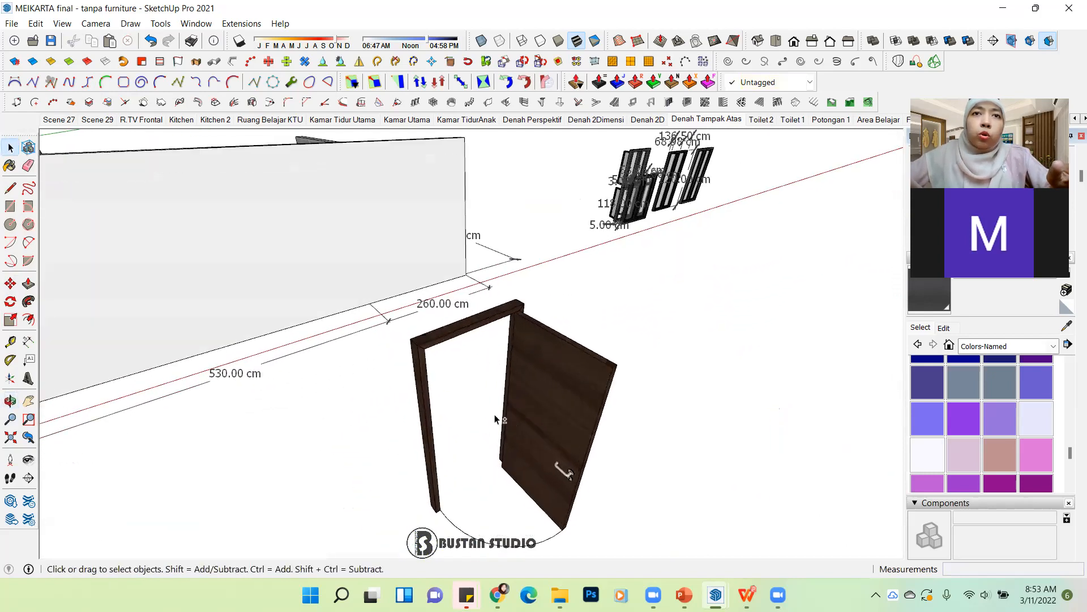
Step: Dimension the overall width of the pasted wood door's frame along its top edge
{"action": "left_click", "coordinate": [29, 341]}
{"action": "scroll", "coordinate": [443, 237], "scroll_direction": "up", "scroll_amount": 3}
{"action": "scroll", "coordinate": [443, 236], "scroll_direction": "down", "scroll_amount": 6}
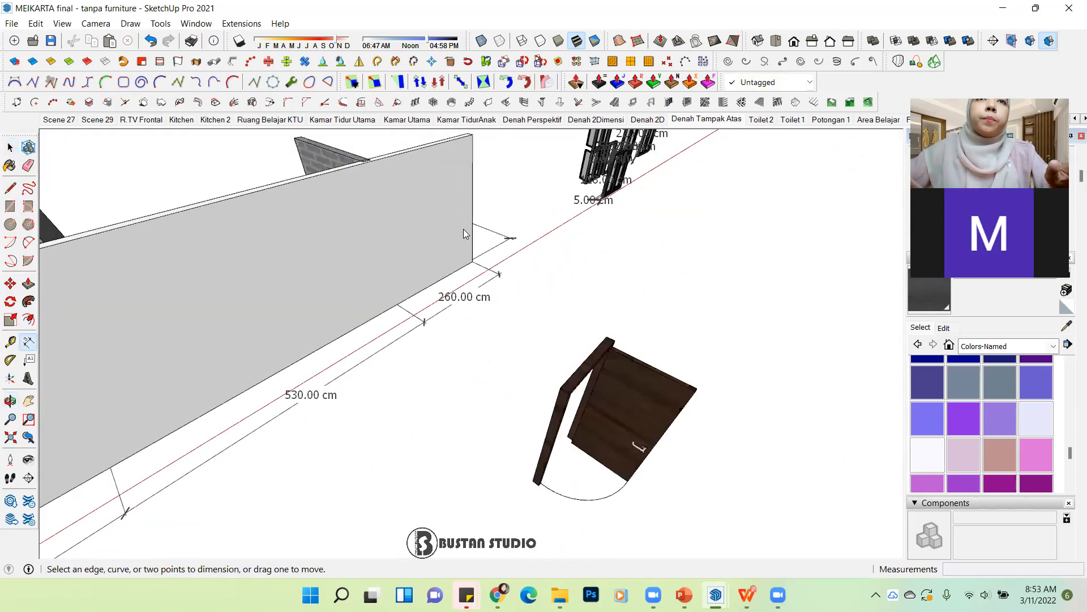
{"action": "scroll", "coordinate": [393, 274], "scroll_direction": "up", "scroll_amount": 3}
{"action": "scroll", "coordinate": [393, 274], "scroll_direction": "down", "scroll_amount": 2}
{"action": "middle_click_drag", "start_coordinate": [440, 315], "coordinate": [414, 321]}
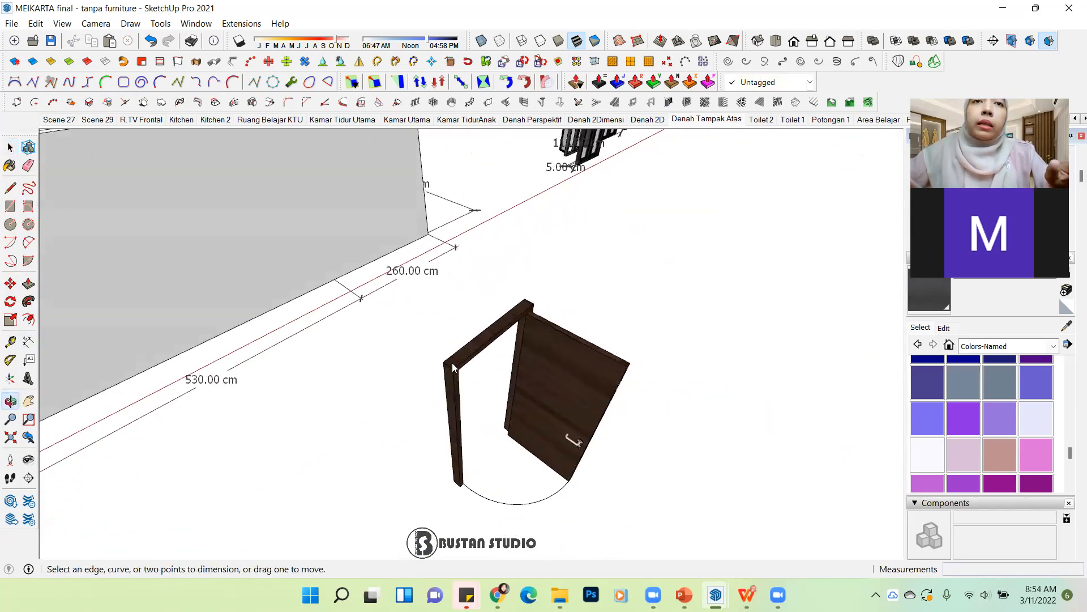
{"action": "scroll", "coordinate": [453, 364], "scroll_direction": "up", "scroll_amount": 1}
{"action": "left_click", "coordinate": [447, 364]}
{"action": "left_click", "coordinate": [541, 290]}
{"action": "left_click", "coordinate": [520, 286]}
{"action": "left_click", "coordinate": [442, 361]}
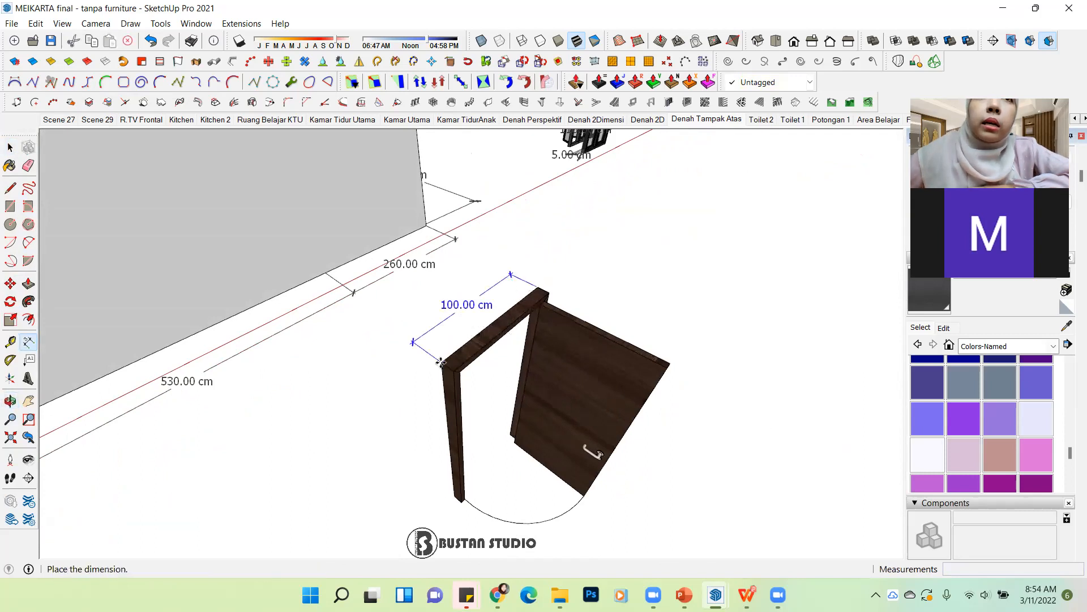
{"action": "left_click", "coordinate": [442, 362]}
Step: Dimension the overall height of the wood door's frame along its outer jamb
{"action": "left_click", "coordinate": [442, 362]}
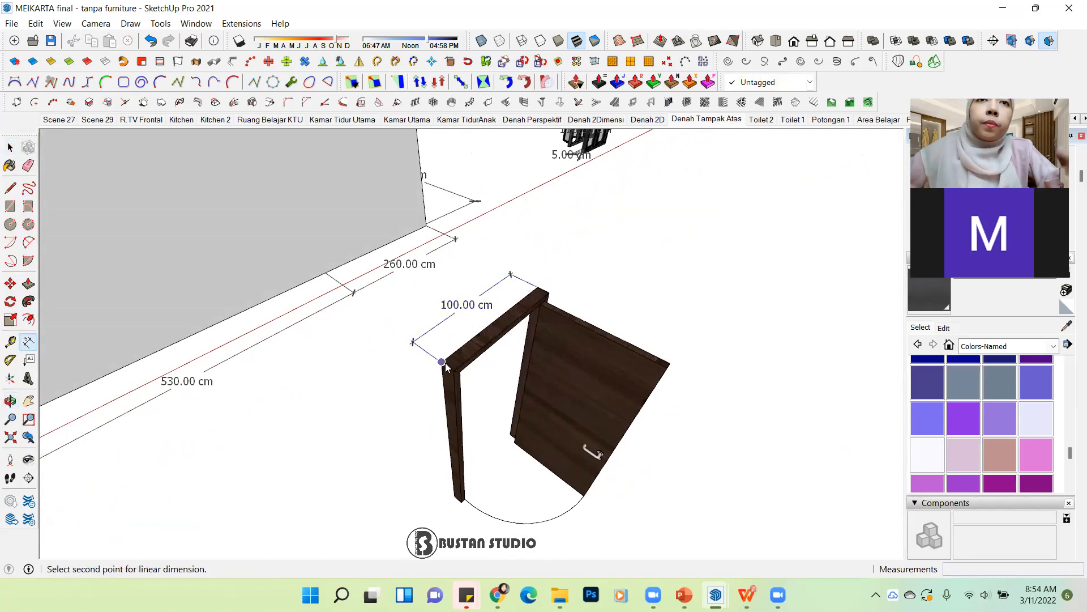
{"action": "middle_click_drag", "start_coordinate": [442, 363], "coordinate": [447, 478]}
{"action": "left_click", "coordinate": [453, 475]}
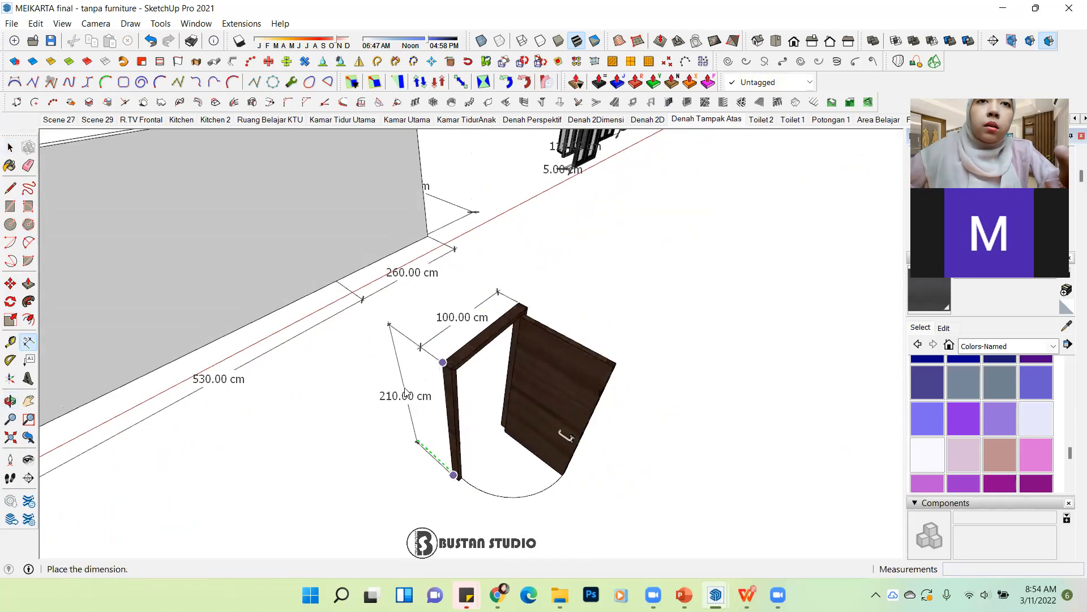
{"action": "left_click", "coordinate": [423, 351]}
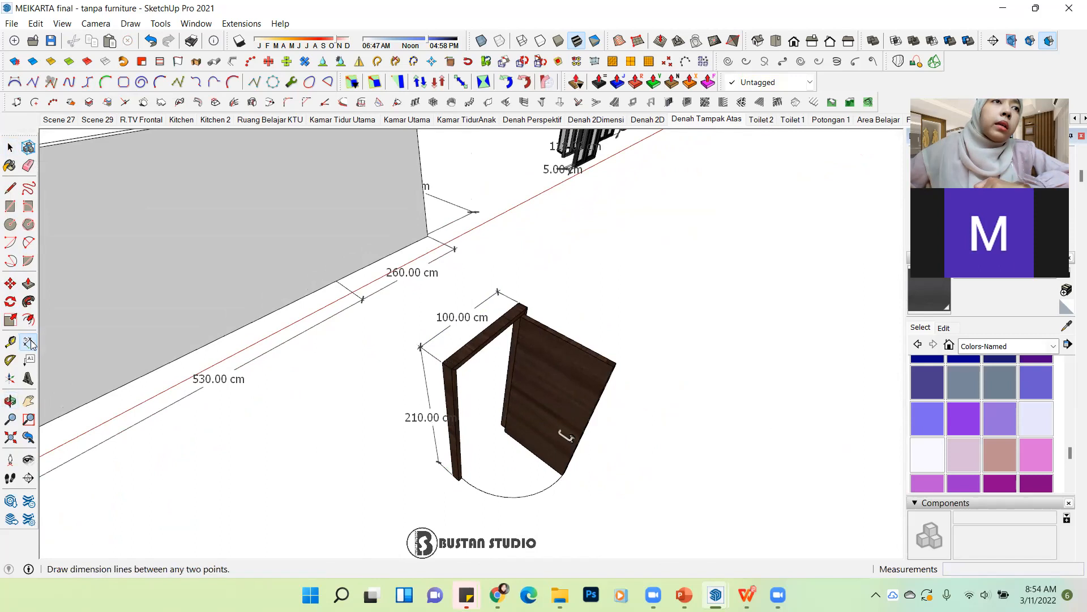
Step: Dimension the frame's depth at its top corner and the open door leaf's thickness at its top edge
{"action": "scroll", "coordinate": [522, 310], "scroll_direction": "up", "scroll_amount": 3}
{"action": "left_click", "coordinate": [522, 310]}
{"action": "left_click", "coordinate": [506, 302]}
{"action": "left_click", "coordinate": [560, 267]}
{"action": "scroll", "coordinate": [531, 344], "scroll_direction": "up", "scroll_amount": 1}
{"action": "scroll", "coordinate": [504, 340], "scroll_direction": "down", "scroll_amount": 1}
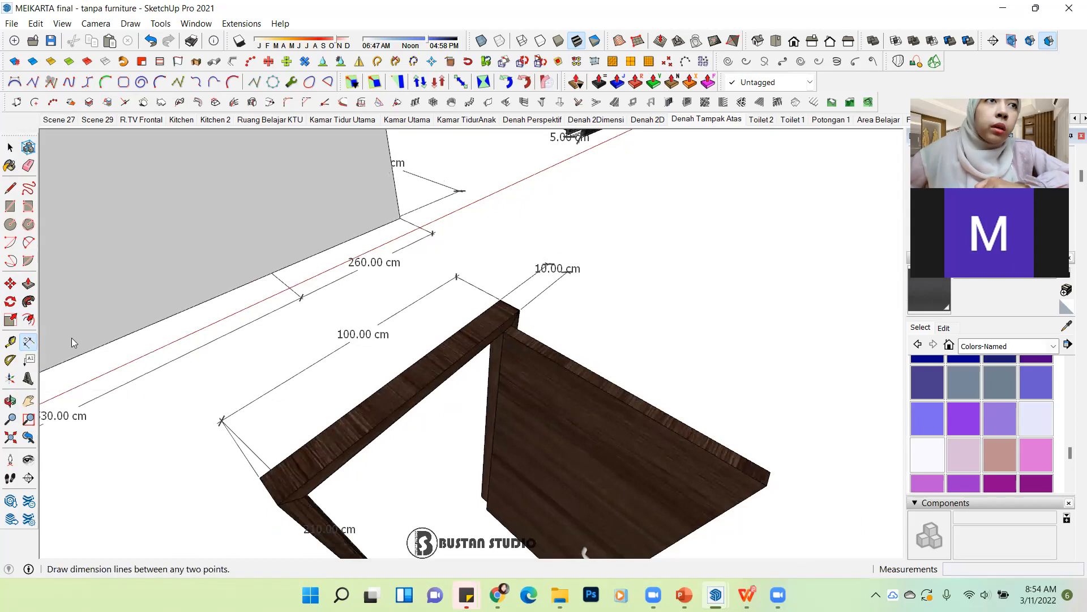
{"action": "left_click", "coordinate": [767, 485]}
{"action": "left_click", "coordinate": [771, 473]}
{"action": "left_click", "coordinate": [796, 501]}
Step: Examine the lever handle and keyhole plate on both sides of the wood door leaf
{"action": "scroll", "coordinate": [501, 340], "scroll_direction": "down", "scroll_amount": 3}
{"action": "middle_click_drag", "start_coordinate": [501, 340], "coordinate": [449, 402]}
{"action": "scroll", "coordinate": [449, 402], "scroll_direction": "up", "scroll_amount": 3}
{"action": "middle_click_drag", "start_coordinate": [481, 515], "coordinate": [544, 358]}
{"action": "key", "text": "space"}
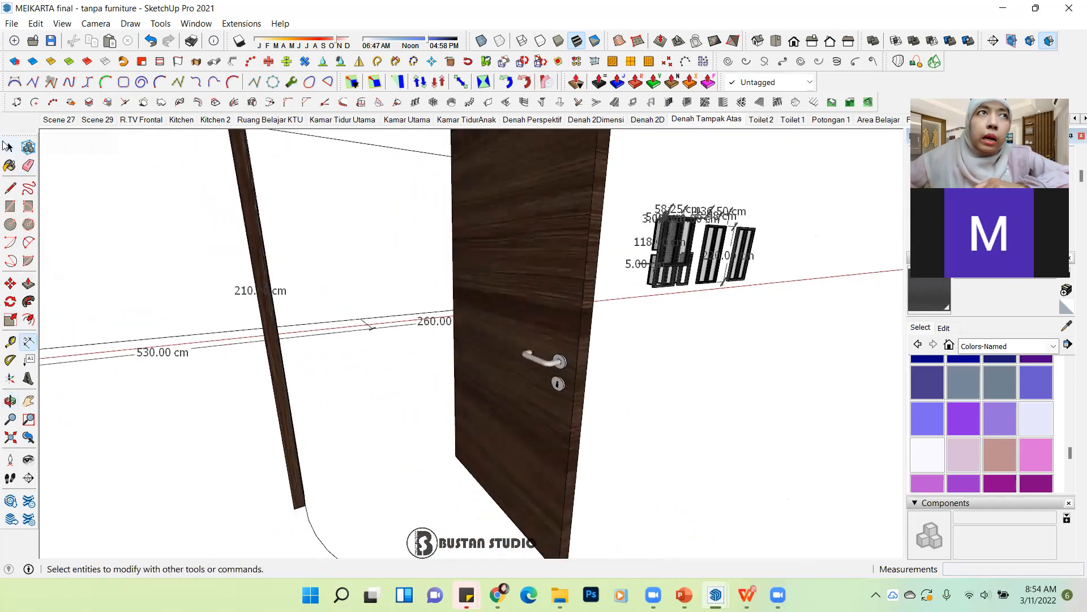
{"action": "scroll", "coordinate": [545, 357], "scroll_direction": "up", "scroll_amount": 2}
{"action": "scroll", "coordinate": [546, 356], "scroll_direction": "up", "scroll_amount": 1}
{"action": "left_click", "coordinate": [552, 355]}
{"action": "scroll", "coordinate": [562, 354], "scroll_direction": "up", "scroll_amount": 1}
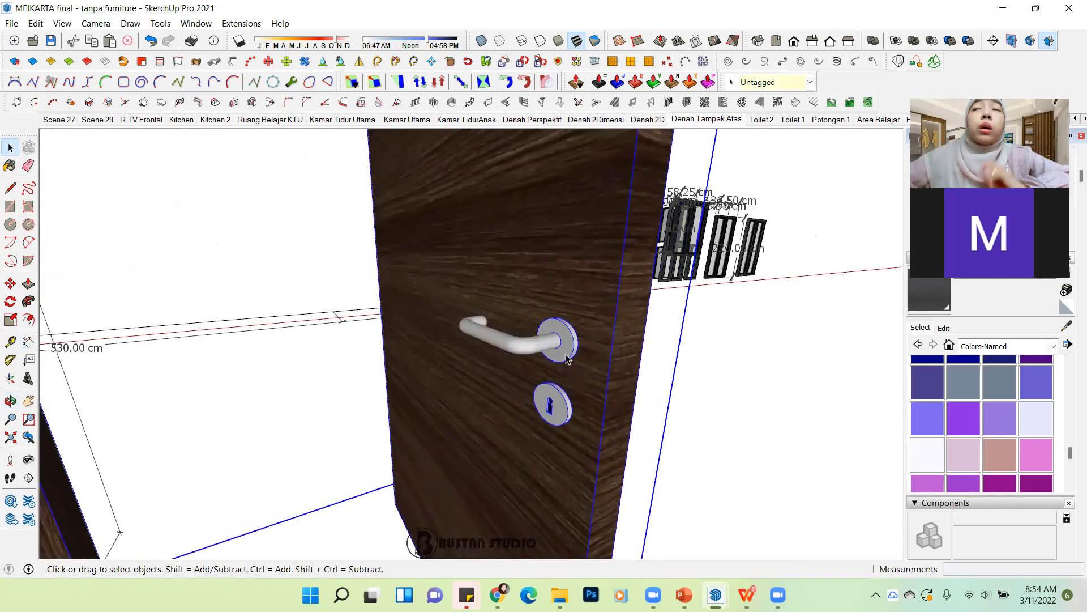
{"action": "middle_click_drag", "start_coordinate": [535, 350], "coordinate": [338, 440]}
{"action": "middle_click_drag", "start_coordinate": [658, 476], "coordinate": [1014, 481]}
{"action": "scroll", "coordinate": [510, 386], "scroll_direction": "up", "scroll_amount": 3}
{"action": "scroll", "coordinate": [368, 360], "scroll_direction": "down", "scroll_amount": 2}
{"action": "middle_click_drag", "start_coordinate": [339, 347], "coordinate": [342, 351]}
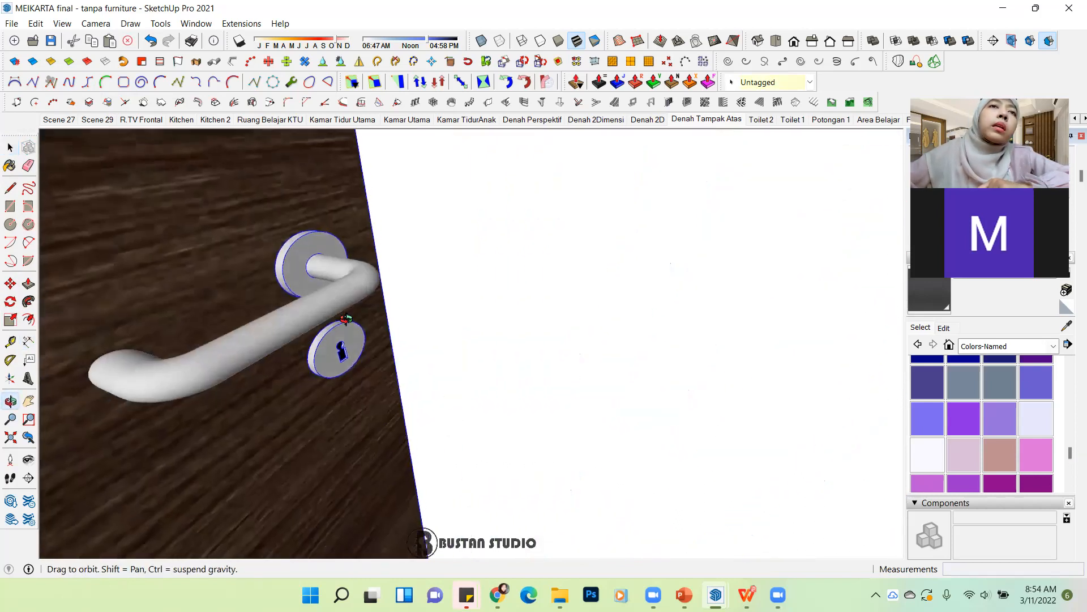
{"action": "scroll", "coordinate": [255, 304], "scroll_direction": "down", "scroll_amount": 4}
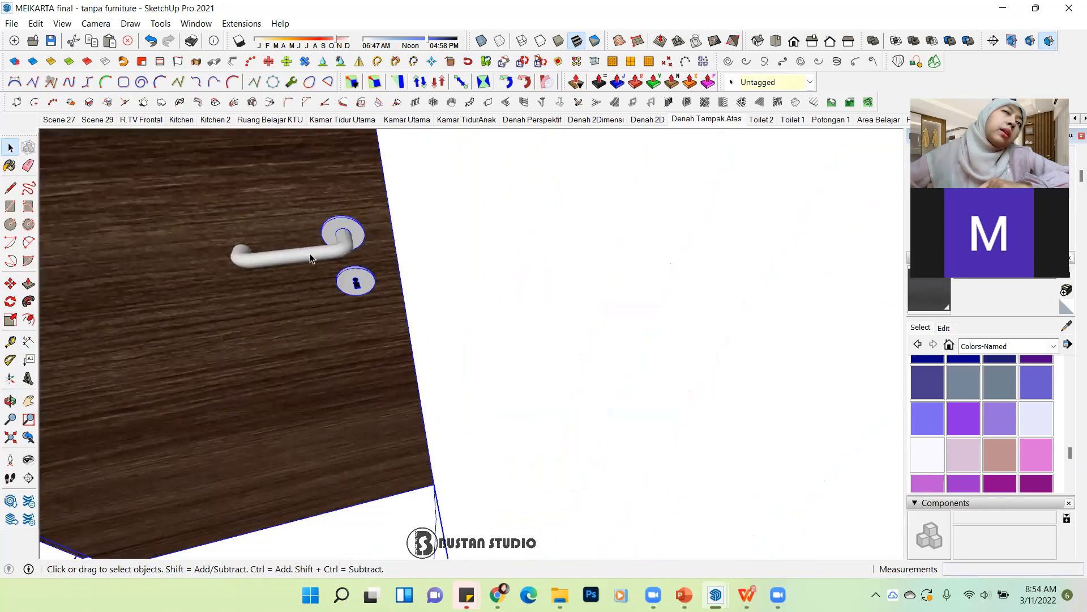
Step: Deselect the wood door and review it as a whole with its width, height, depth and thickness dimensions
{"action": "scroll", "coordinate": [310, 257], "scroll_direction": "down", "scroll_amount": 5}
{"action": "middle_click_drag", "start_coordinate": [340, 260], "coordinate": [400, 309]}
{"action": "scroll", "coordinate": [449, 319], "scroll_direction": "down", "scroll_amount": 4}
{"action": "scroll", "coordinate": [471, 307], "scroll_direction": "up", "scroll_amount": 2}
{"action": "middle_click_drag", "start_coordinate": [471, 306], "coordinate": [431, 395], "text": "shift"}
{"action": "scroll", "coordinate": [467, 333], "scroll_direction": "up", "scroll_amount": 3}
{"action": "left_click", "coordinate": [553, 373]}
{"action": "scroll", "coordinate": [457, 352], "scroll_direction": "down", "scroll_amount": 4}
{"action": "scroll", "coordinate": [457, 356], "scroll_direction": "down", "scroll_amount": 2}
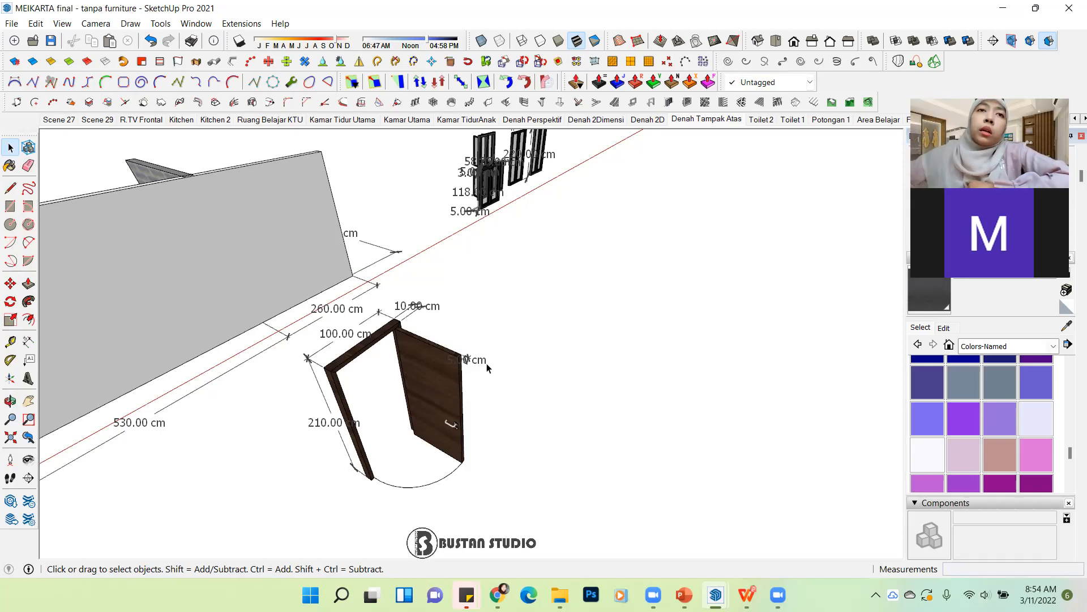
{"action": "scroll", "coordinate": [339, 413], "scroll_direction": "up", "scroll_amount": 5}
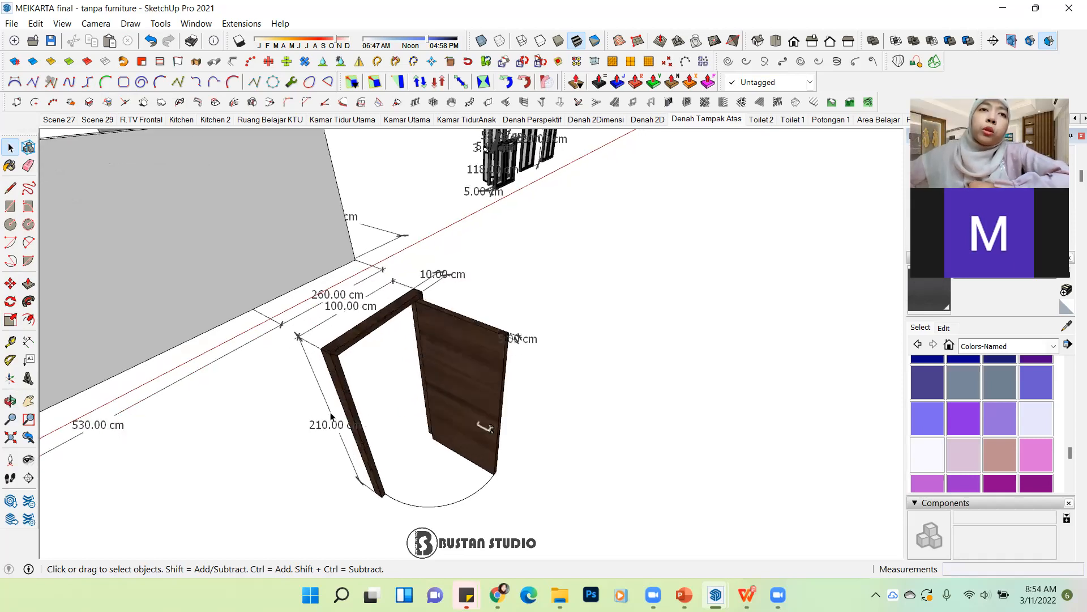
Step: Open the wood door for editing and turn on visibility of the closed-leaf tag CO - PINTU TUTUP
{"action": "double_click", "coordinate": [458, 382]}
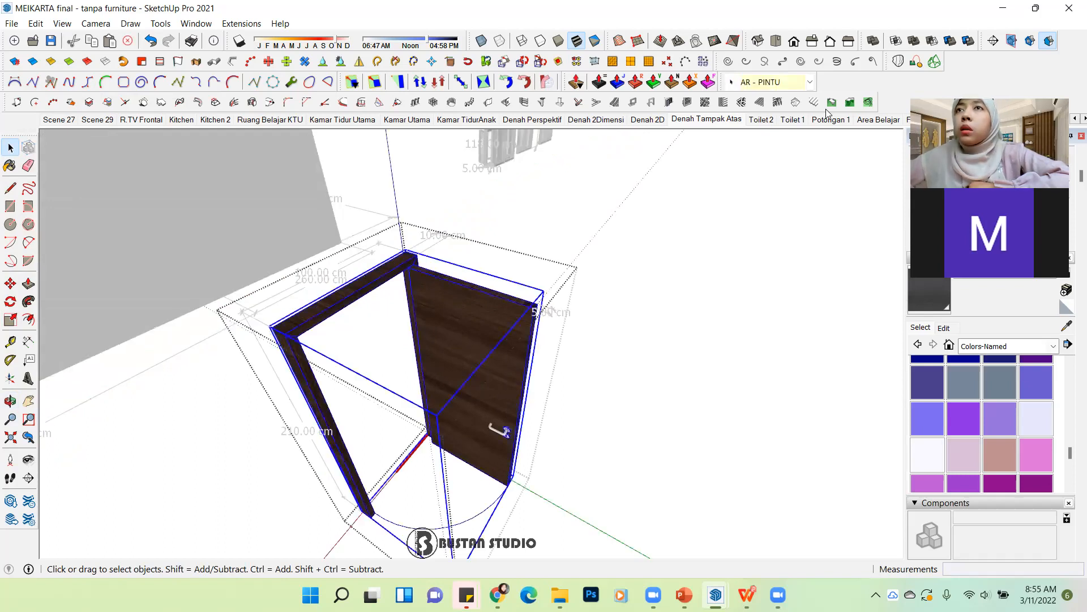
{"action": "left_click_drag", "start_coordinate": [991, 142], "coordinate": [812, 159]}
{"action": "left_click", "coordinate": [918, 259]}
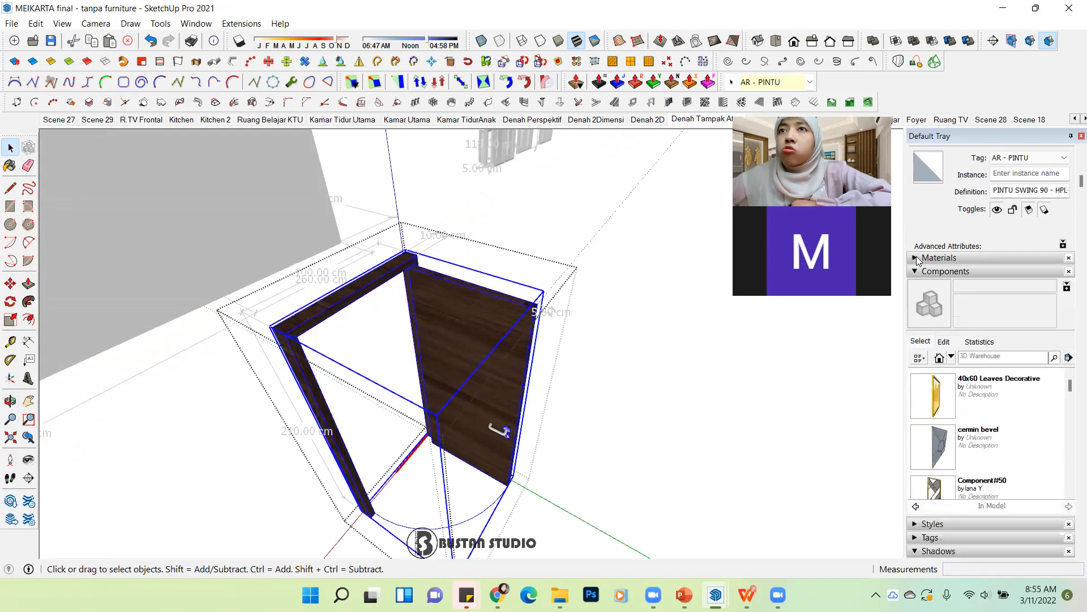
{"action": "left_click", "coordinate": [916, 273]}
{"action": "left_click", "coordinate": [925, 299]}
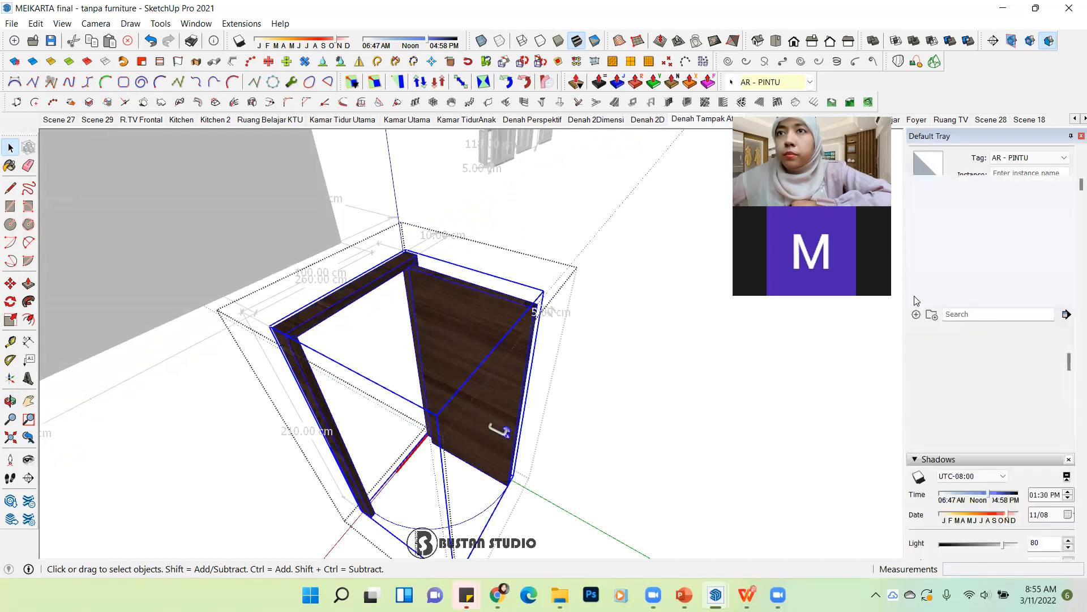
{"action": "scroll", "coordinate": [956, 396], "scroll_direction": "down", "scroll_amount": 5}
{"action": "scroll", "coordinate": [956, 396], "scroll_direction": "down", "scroll_amount": 5}
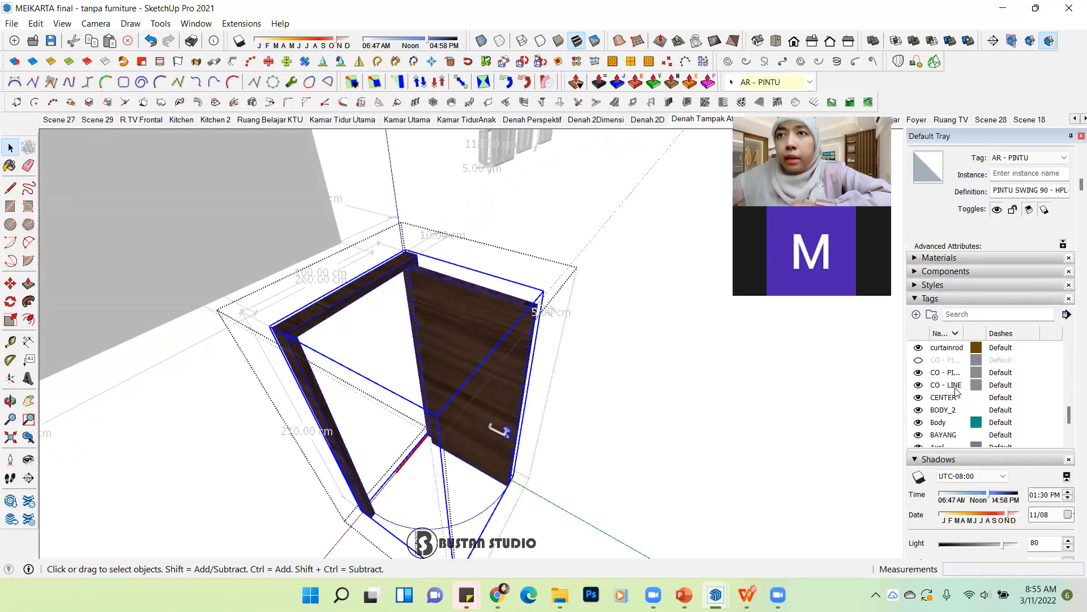
{"action": "left_click", "coordinate": [919, 361]}
{"action": "left_click", "coordinate": [919, 362]}
{"action": "left_click", "coordinate": [919, 361]}
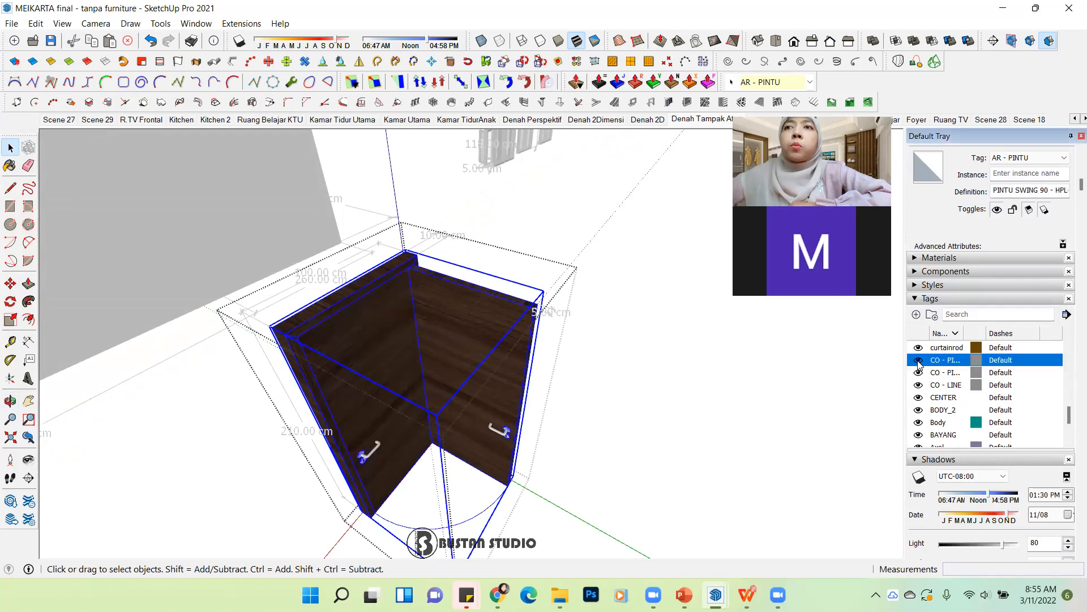
{"action": "left_click", "coordinate": [630, 445]}
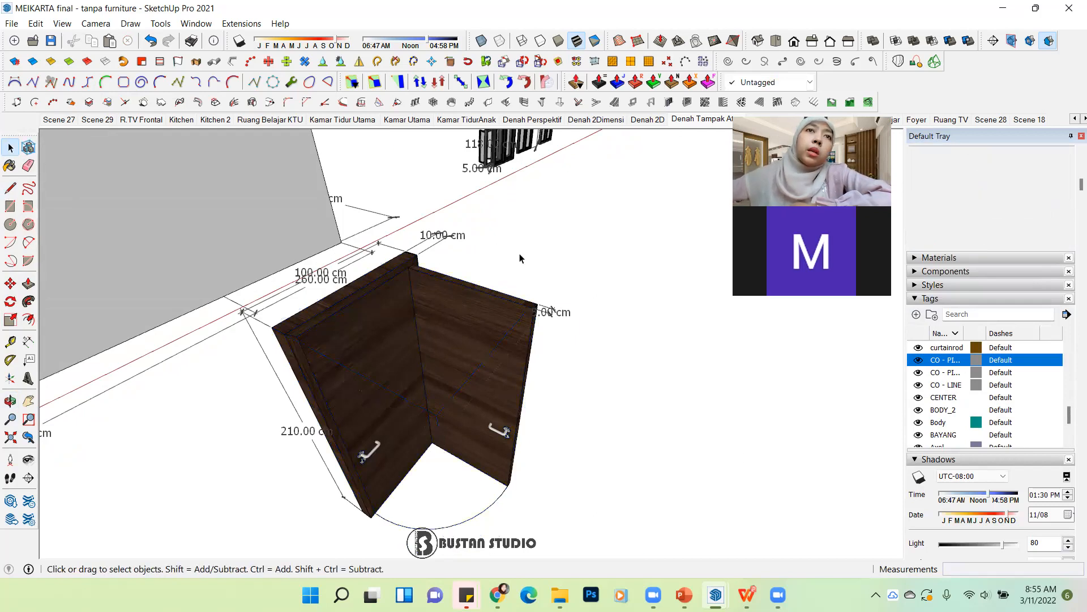
Step: Open the wood door's nested groups and inspect the closed leaf and the tag assigned to it
{"action": "scroll", "coordinate": [520, 256], "scroll_direction": "down", "scroll_amount": 3}
{"action": "middle_click_drag", "start_coordinate": [389, 310], "coordinate": [354, 322]}
{"action": "scroll", "coordinate": [401, 277], "scroll_direction": "up", "scroll_amount": 5}
{"action": "double_click", "coordinate": [409, 274]}
{"action": "left_click", "coordinate": [421, 274]}
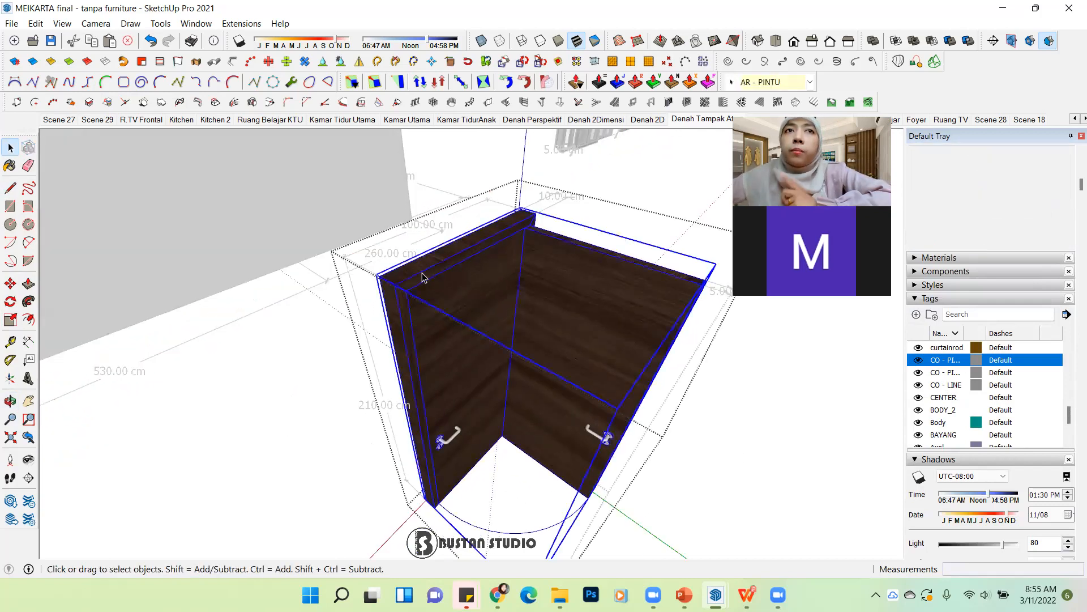
{"action": "double_click", "coordinate": [423, 274]}
{"action": "left_click", "coordinate": [449, 258]}
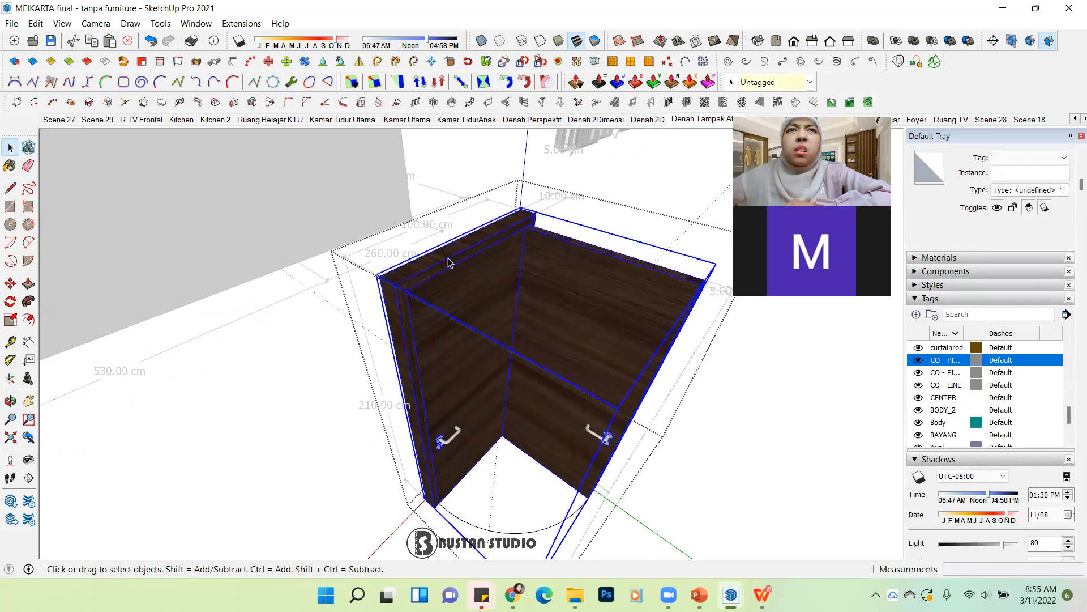
{"action": "double_click", "coordinate": [441, 262]}
{"action": "left_click", "coordinate": [442, 261]}
{"action": "middle_click_drag", "start_coordinate": [454, 270], "coordinate": [480, 318]}
{"action": "left_click", "coordinate": [454, 342]}
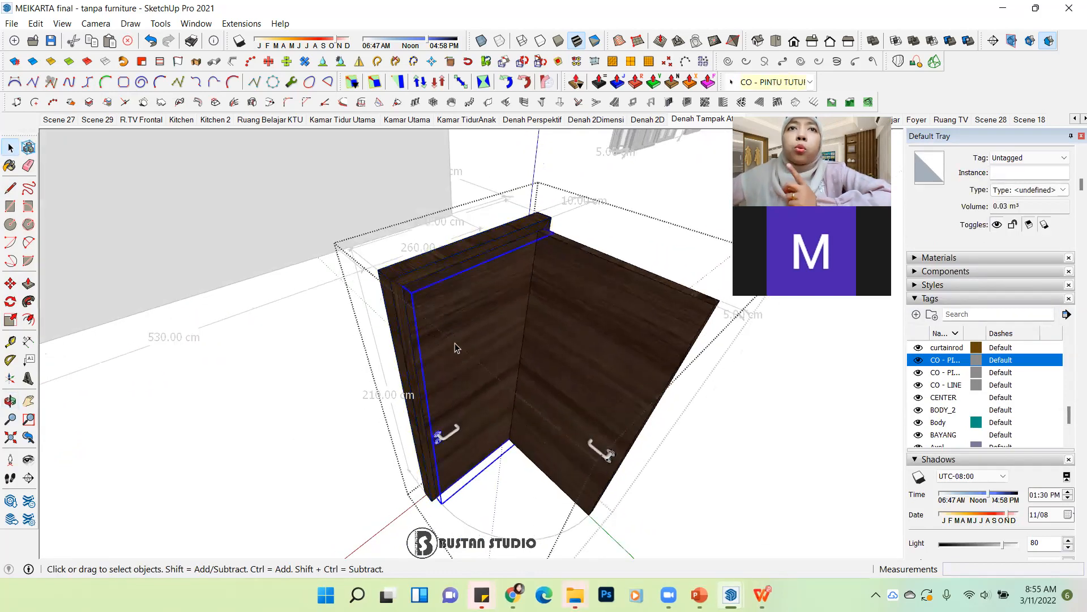
Step: Inspect the open leaf and the tag of its floor swing arc, and close the door's nested groups
{"action": "left_click", "coordinate": [569, 375]}
{"action": "scroll", "coordinate": [494, 529], "scroll_direction": "up", "scroll_amount": 3}
{"action": "left_click", "coordinate": [495, 529]}
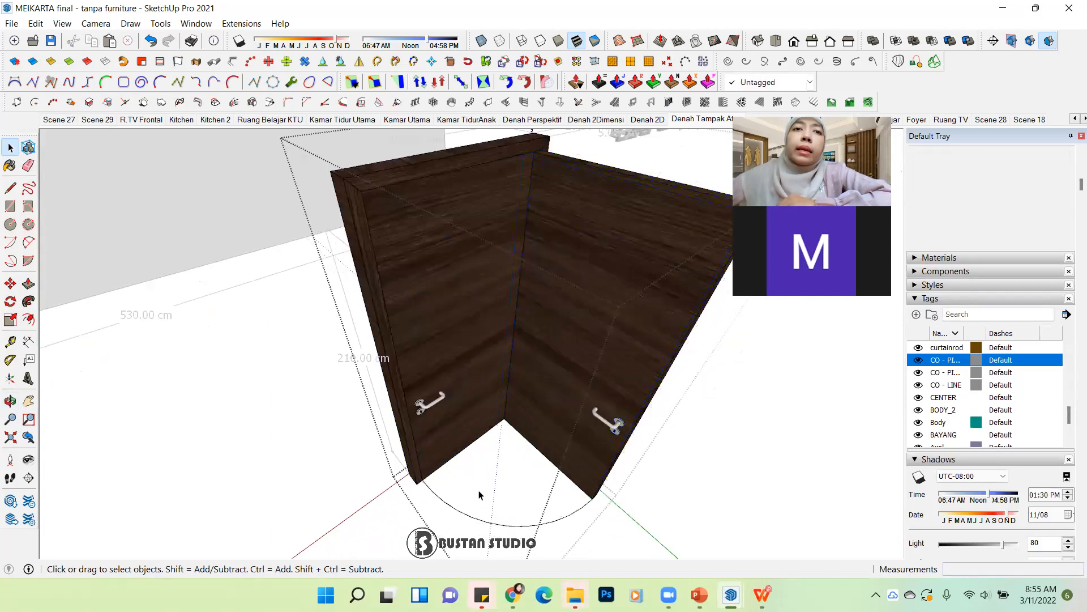
{"action": "left_click", "coordinate": [482, 524]}
{"action": "middle_click_drag", "start_coordinate": [482, 524], "coordinate": [324, 413]}
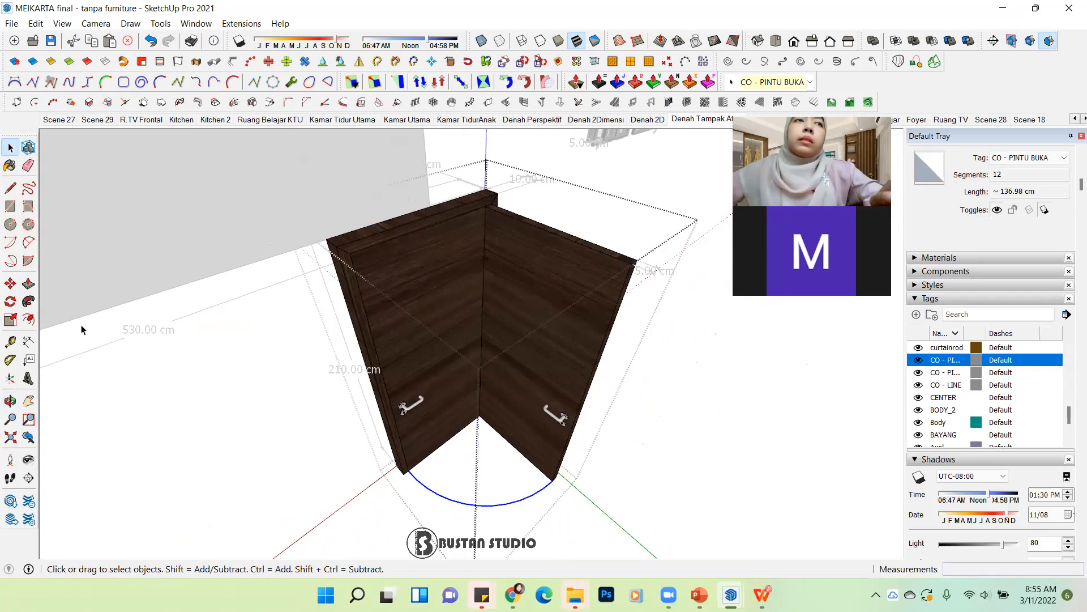
{"action": "left_click", "coordinate": [150, 405]}
{"action": "scroll", "coordinate": [345, 435], "scroll_direction": "down", "scroll_amount": 1}
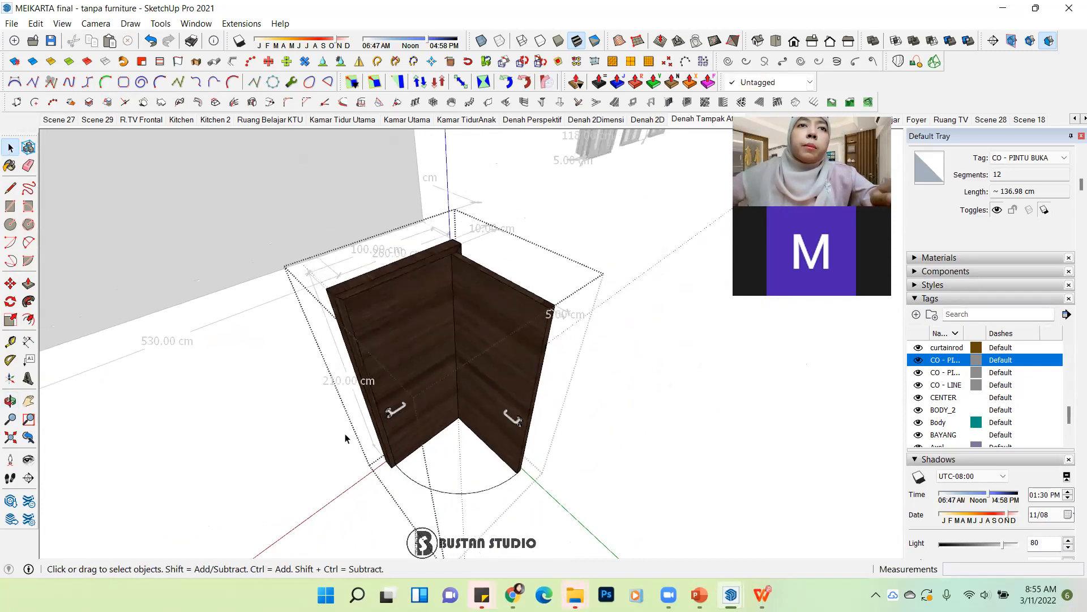
{"action": "left_click", "coordinate": [241, 465]}
{"action": "mouse_move", "coordinate": [330, 435]}
{"action": "middle_mouse_down"}
{"action": "mouse_move", "coordinate": [344, 384]}
{"action": "mouse_move", "coordinate": [341, 429]}
{"action": "middle_mouse_up"}
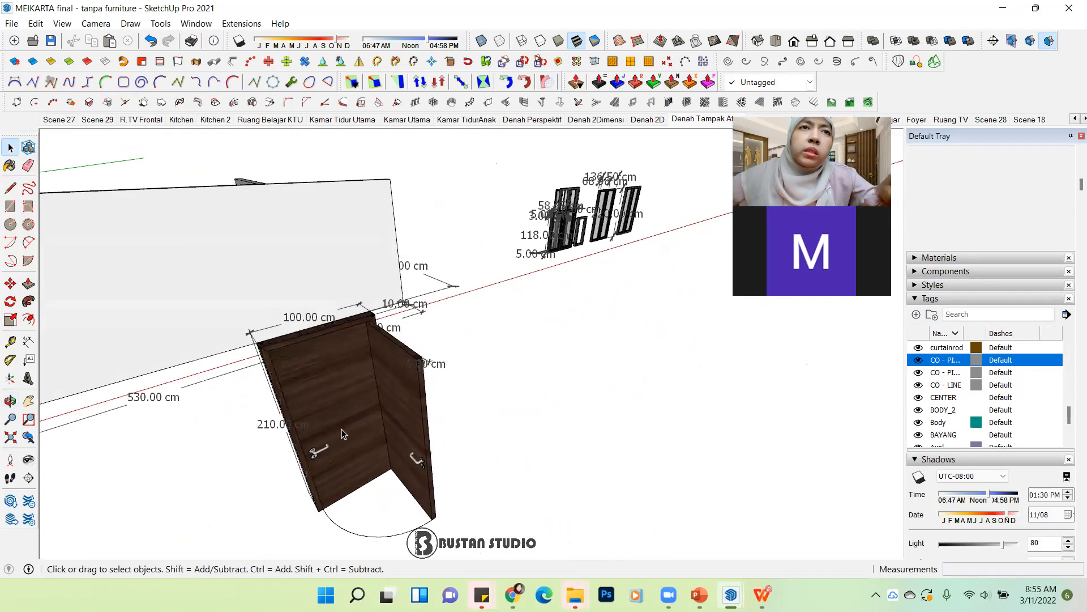
Step: Place a copy of the glazed double door beside the original, along the row of windows and doors
{"action": "scroll", "coordinate": [341, 430], "scroll_direction": "up", "scroll_amount": 2}
{"action": "scroll", "coordinate": [392, 395], "scroll_direction": "down", "scroll_amount": 1}
{"action": "scroll", "coordinate": [613, 217], "scroll_direction": "up", "scroll_amount": 1}
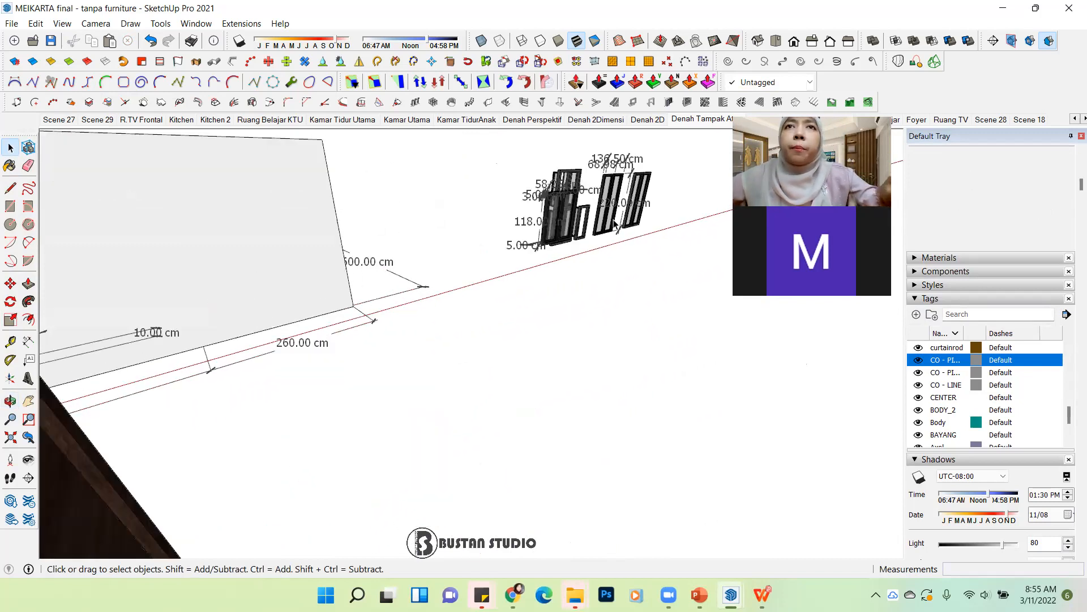
{"action": "scroll", "coordinate": [594, 221], "scroll_direction": "down", "scroll_amount": 2}
{"action": "middle_click_drag", "start_coordinate": [627, 221], "coordinate": [296, 398]}
{"action": "scroll", "coordinate": [295, 398], "scroll_direction": "up", "scroll_amount": 4}
{"action": "scroll", "coordinate": [296, 399], "scroll_direction": "up", "scroll_amount": 1}
{"action": "left_click", "coordinate": [296, 398]}
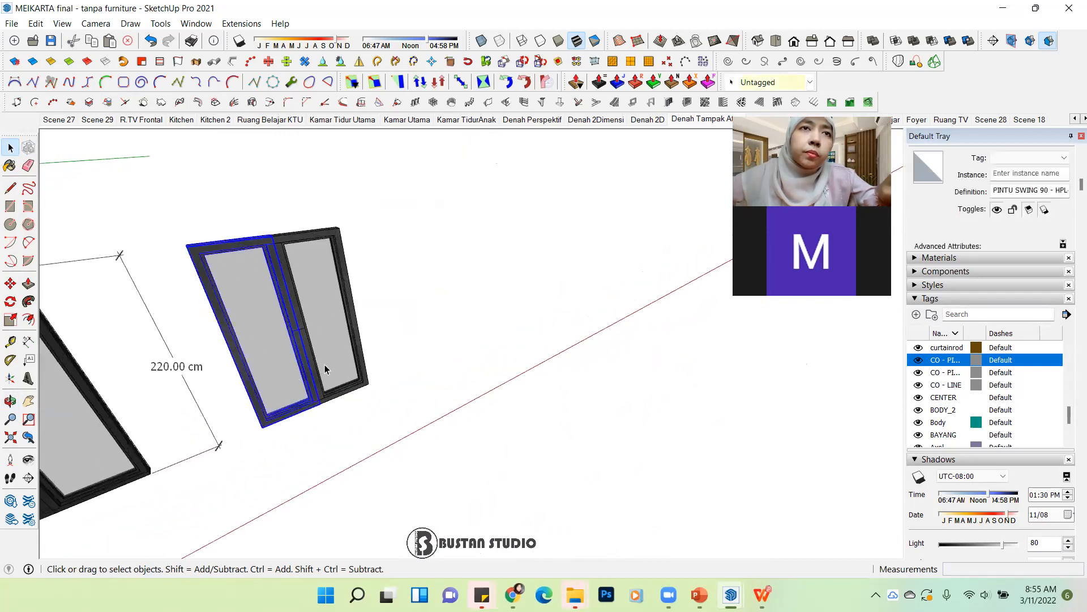
{"action": "right_click", "coordinate": [289, 370]}
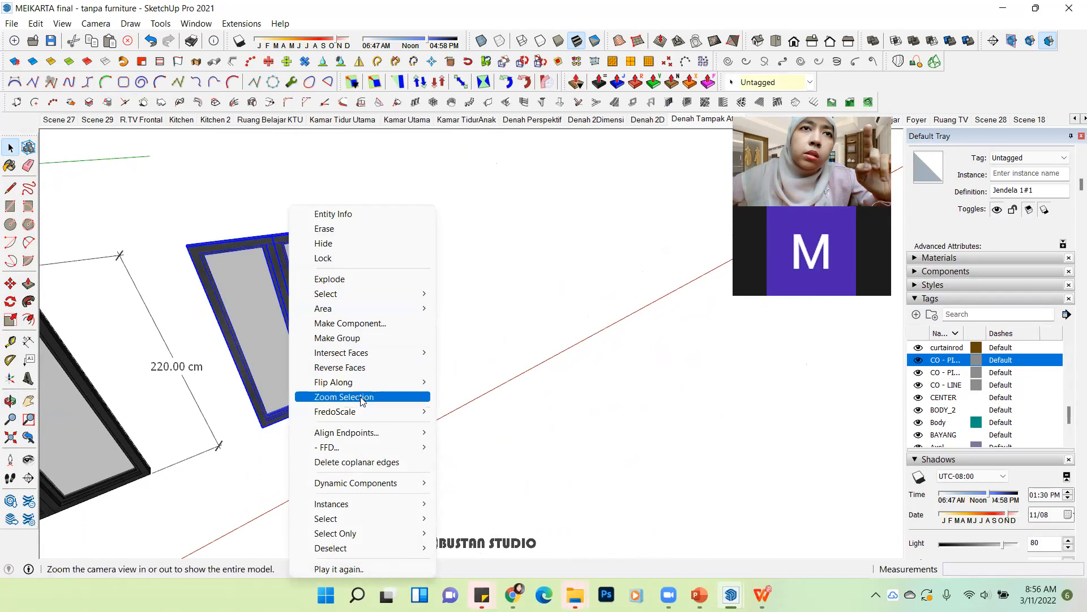
{"action": "left_click", "coordinate": [259, 331]}
{"action": "scroll", "coordinate": [318, 400], "scroll_direction": "up", "scroll_amount": 3}
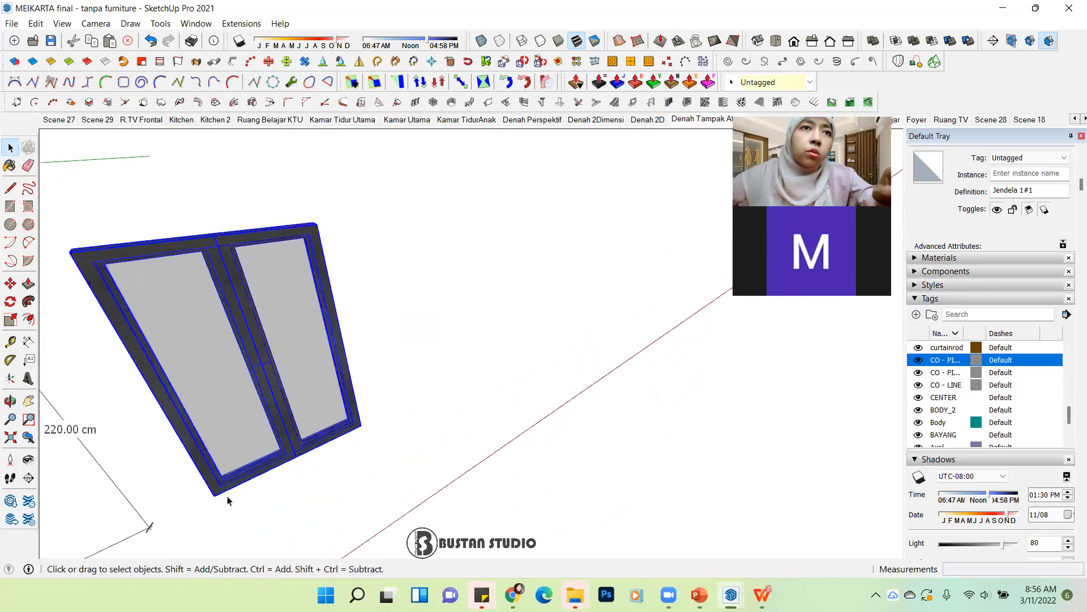
{"action": "key", "text": "m"}
{"action": "key", "text": "ctrl"}
{"action": "left_click", "coordinate": [311, 478]}
{"action": "left_click", "coordinate": [474, 396]}
{"action": "key", "text": "space"}
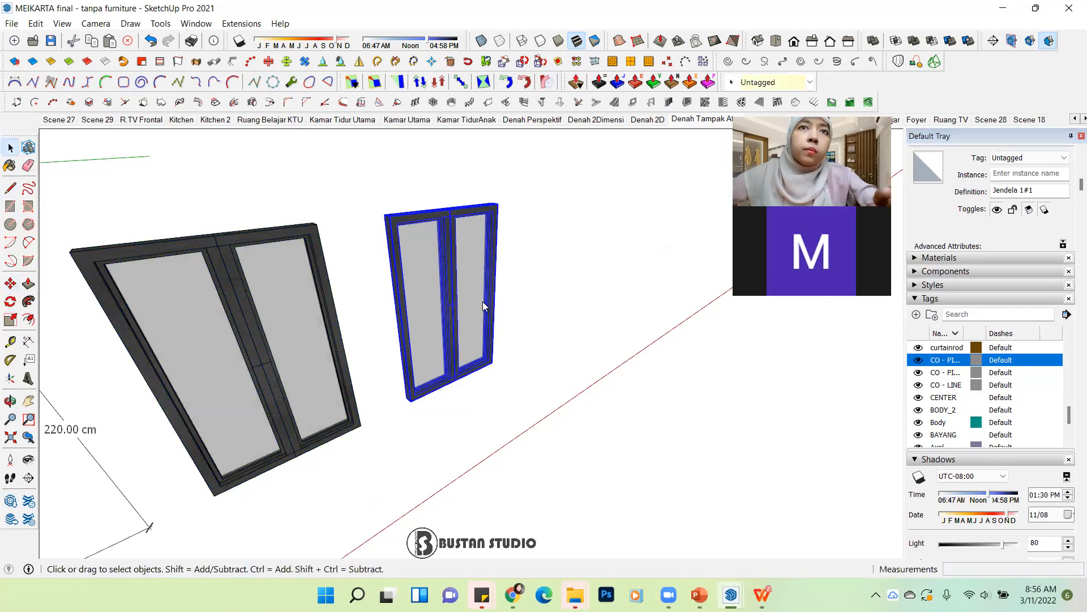
Step: Make the copied double door unique and open one of its halves for editing
{"action": "right_click", "coordinate": [482, 301]}
{"action": "left_click", "coordinate": [515, 338]}
{"action": "scroll", "coordinate": [448, 437], "scroll_direction": "up", "scroll_amount": 6}
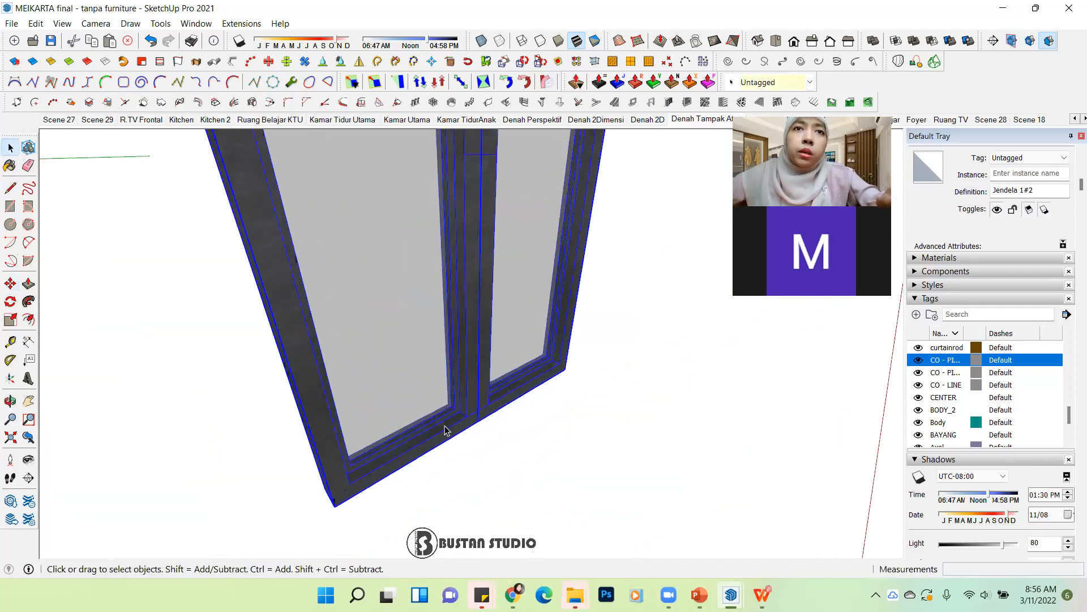
{"action": "double_click", "coordinate": [456, 430]}
{"action": "scroll", "coordinate": [453, 426], "scroll_direction": "down", "scroll_amount": 6}
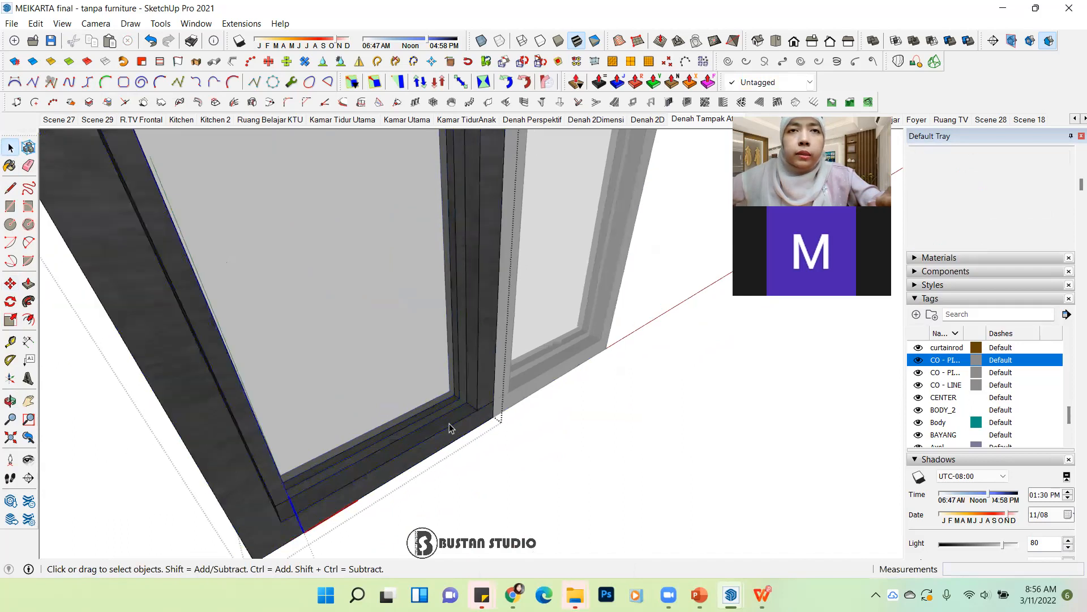
{"action": "middle_click_drag", "start_coordinate": [453, 426], "coordinate": [419, 458]}
{"action": "scroll", "coordinate": [495, 491], "scroll_direction": "up", "scroll_amount": 7}
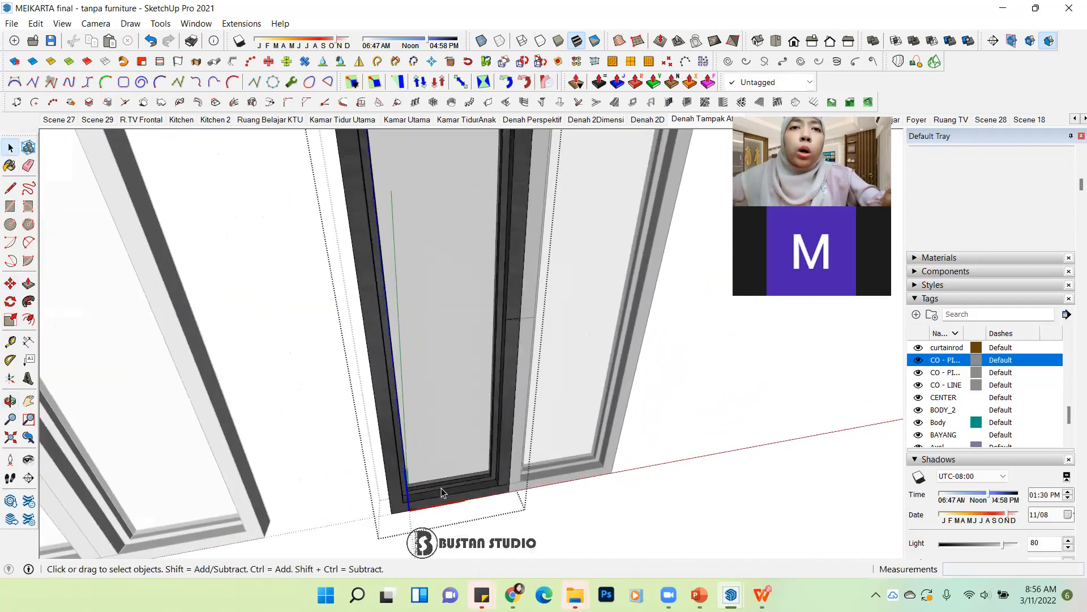
Step: Remove the bottom rail of the copied door's outer frame with Push/Pull distances of 7 cm and 3 cm
{"action": "triple_click", "coordinate": [498, 488]}
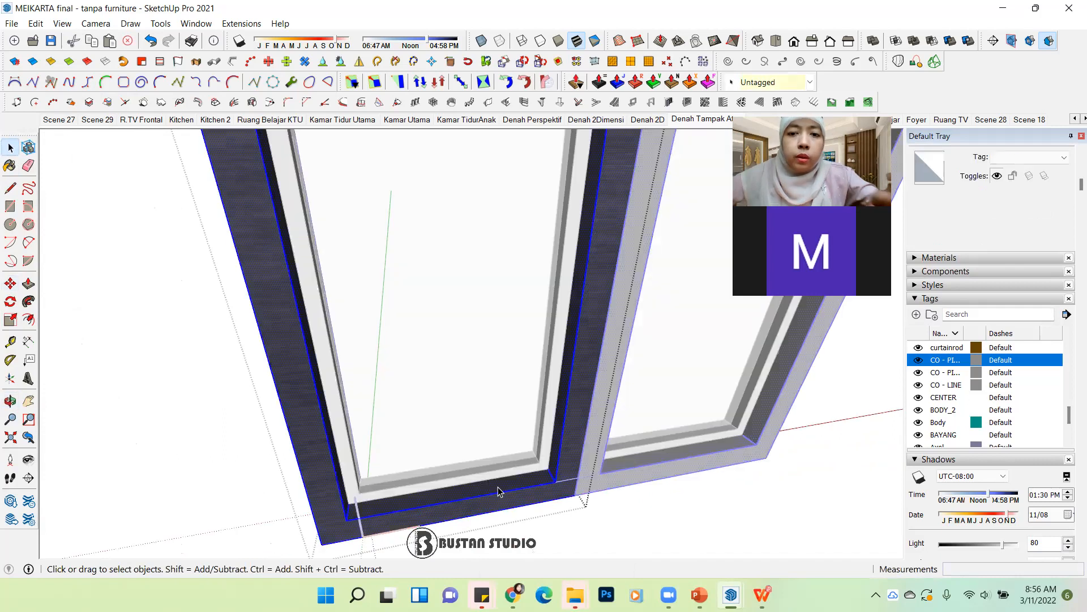
{"action": "key", "text": "p"}
{"action": "left_click", "coordinate": [514, 493]}
{"action": "left_click", "coordinate": [448, 527]}
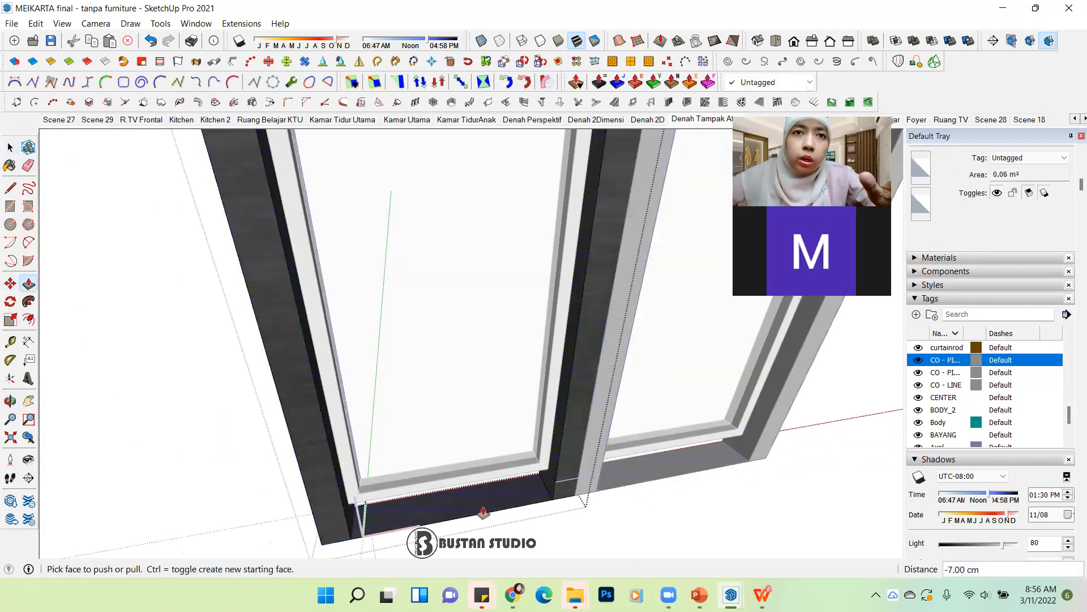
{"action": "left_click", "coordinate": [483, 513]}
{"action": "left_click", "coordinate": [484, 509]}
{"action": "left_click", "coordinate": [474, 509]}
{"action": "left_click", "coordinate": [461, 515]}
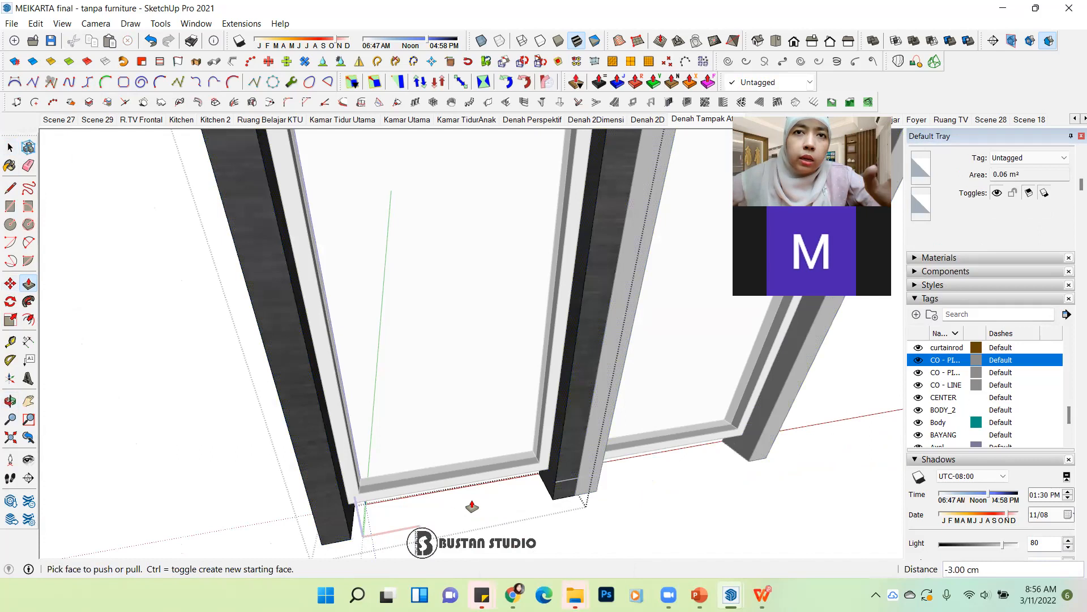
Step: Remove the central mullion of the copied door with a 7 cm Push/Pull and finish editing the outer frame
{"action": "middle_click_drag", "start_coordinate": [471, 508], "coordinate": [427, 485]}
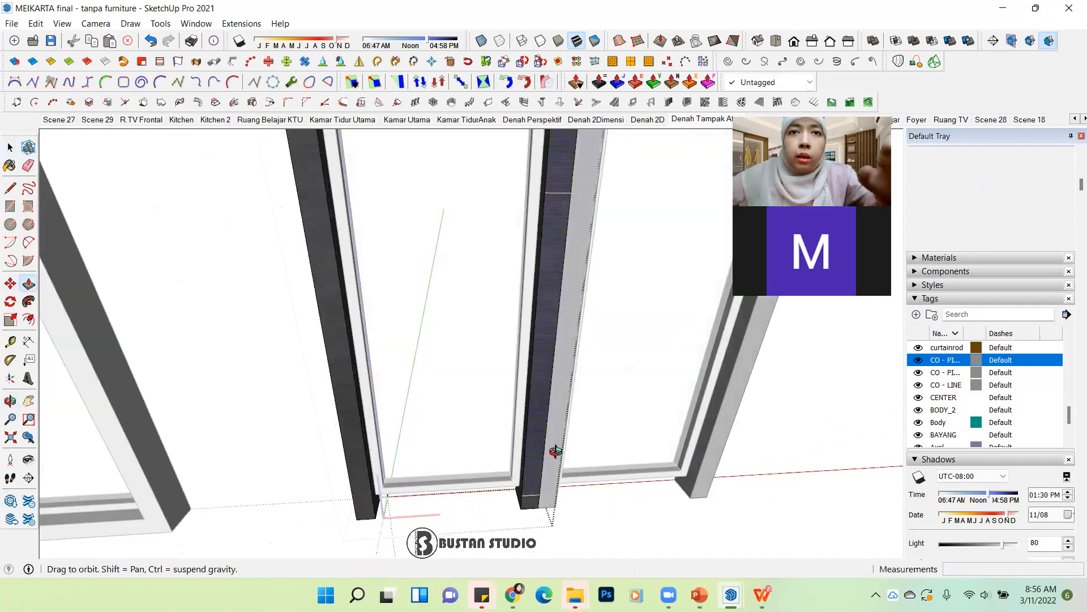
{"action": "scroll", "coordinate": [525, 447], "scroll_direction": "up", "scroll_amount": 5}
{"action": "left_click", "coordinate": [525, 441]}
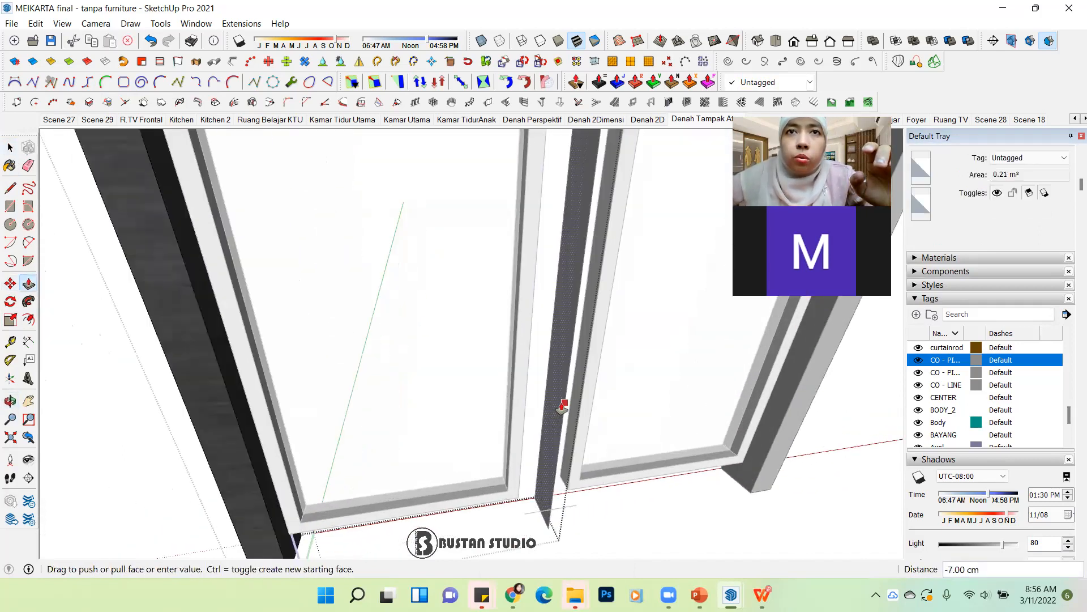
{"action": "left_click", "coordinate": [562, 407]}
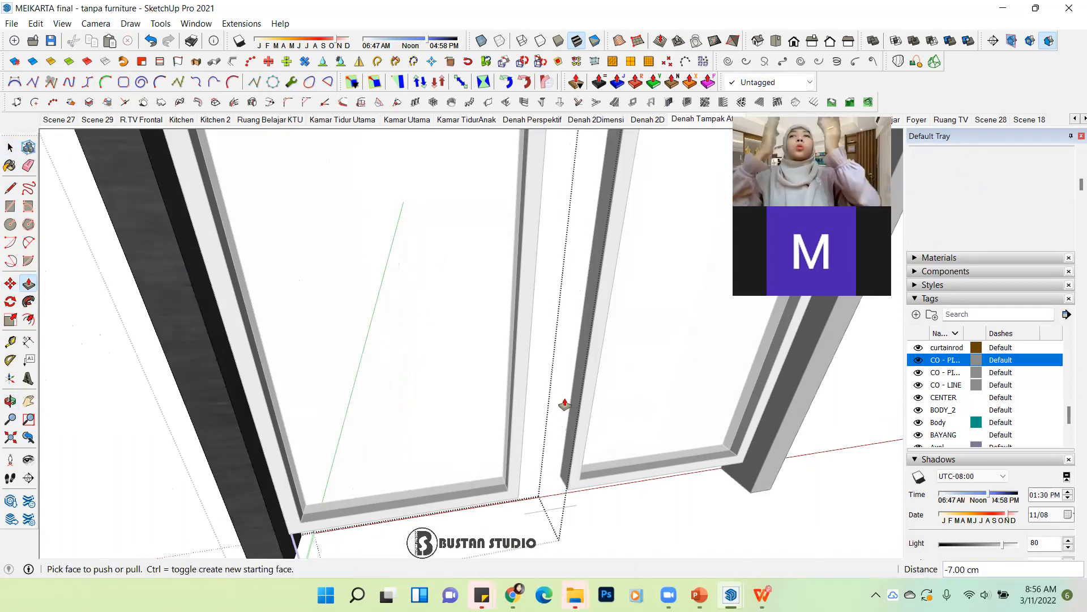
{"action": "scroll", "coordinate": [508, 437], "scroll_direction": "down", "scroll_amount": 5}
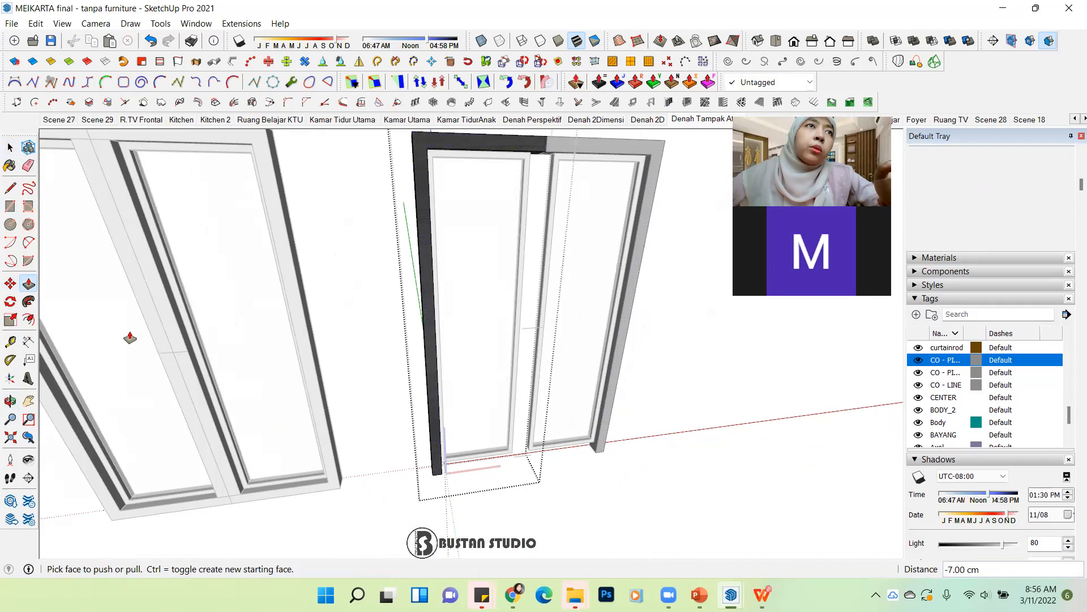
{"action": "left_click", "coordinate": [11, 148]}
{"action": "middle_click_drag", "start_coordinate": [500, 508], "coordinate": [480, 324]}
{"action": "left_click", "coordinate": [477, 318]}
{"action": "key", "text": "Delete"}
Step: Open the copied door's leaf frame and stretch its inner stile 7 cm to the door's centre line
{"action": "triple_click", "coordinate": [498, 322]}
{"action": "scroll", "coordinate": [498, 323], "scroll_direction": "down", "scroll_amount": 1}
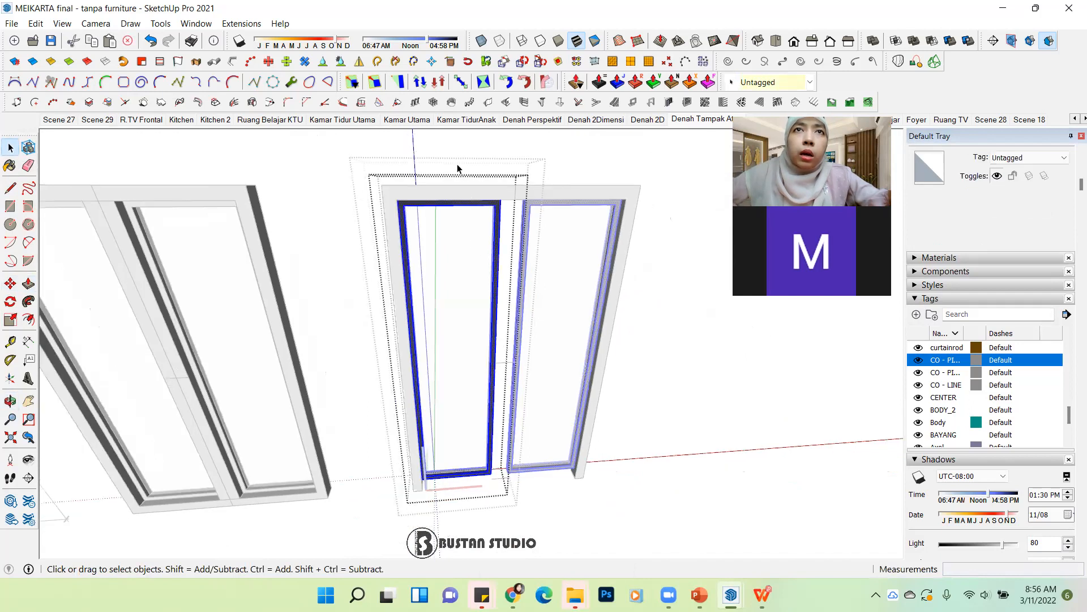
{"action": "left_click", "coordinate": [508, 498]}
{"action": "key", "text": "m"}
{"action": "scroll", "coordinate": [509, 198], "scroll_direction": "up", "scroll_amount": 1}
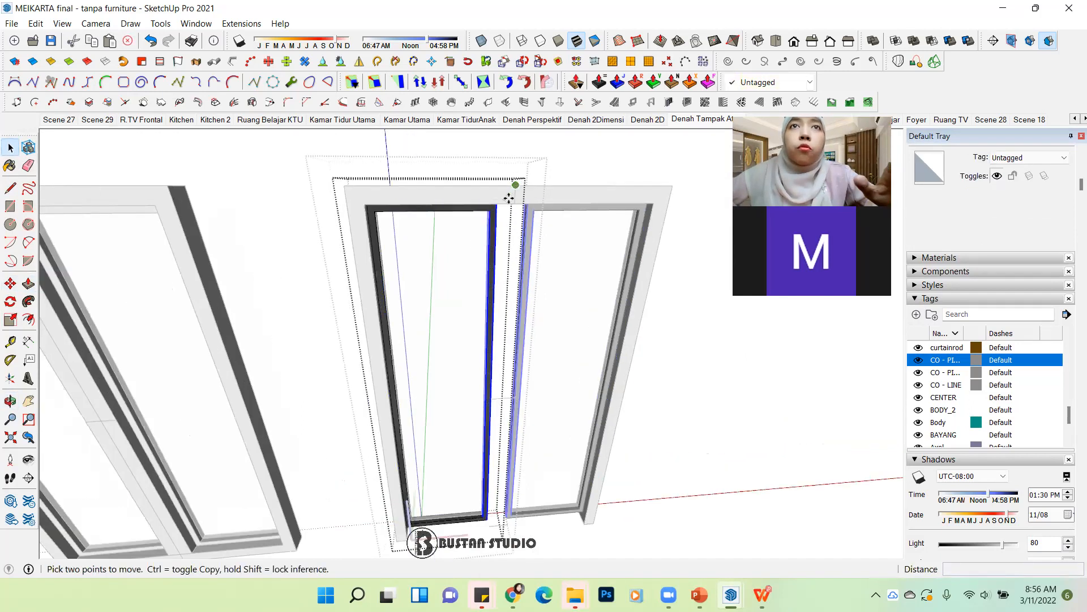
{"action": "scroll", "coordinate": [509, 197], "scroll_direction": "up", "scroll_amount": 5}
{"action": "middle_click_drag", "start_coordinate": [472, 199], "coordinate": [471, 111]}
{"action": "left_click", "coordinate": [481, 244]}
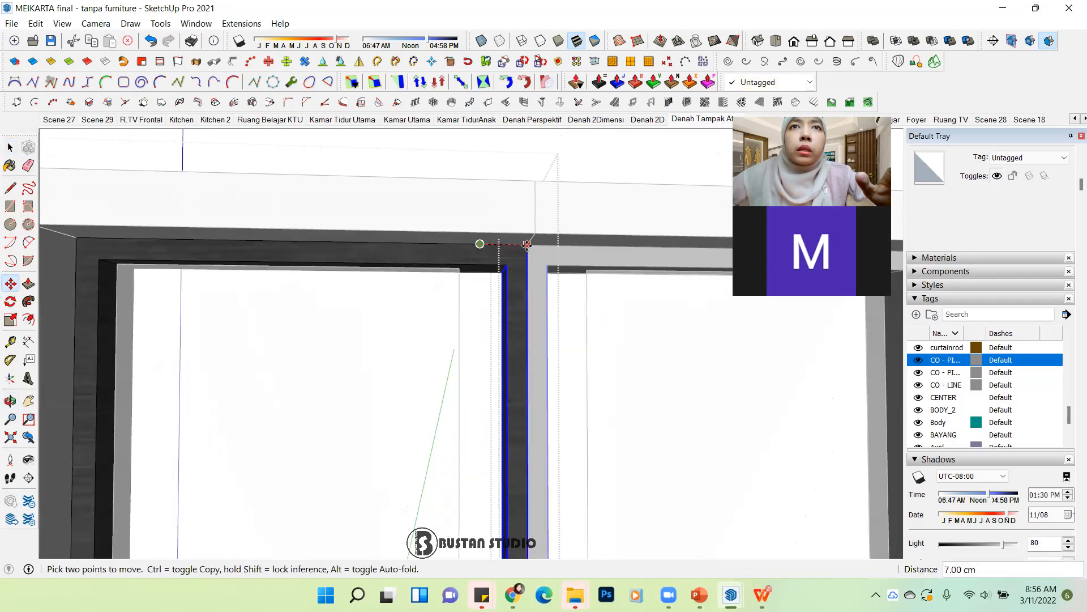
{"action": "left_click", "coordinate": [527, 245]}
{"action": "scroll", "coordinate": [526, 245], "scroll_direction": "down", "scroll_amount": 8}
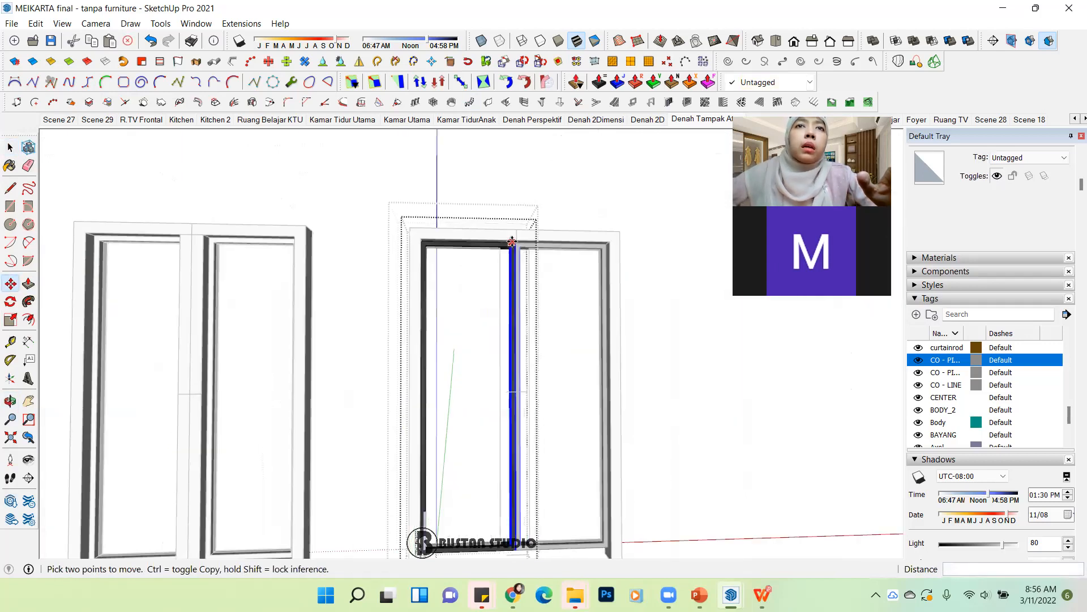
Step: Move the leaf frame's bottom rail 7 cm down to the lower end of the copied door
{"action": "scroll", "coordinate": [512, 524], "scroll_direction": "up", "scroll_amount": 5}
{"action": "key", "text": "space"}
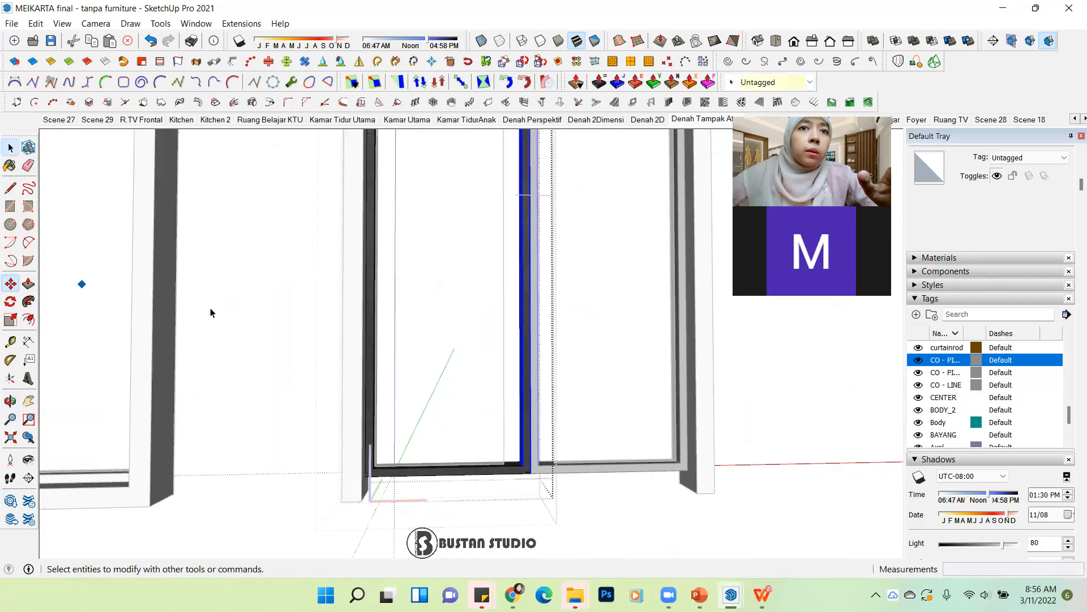
{"action": "left_click_drag", "start_coordinate": [297, 376], "coordinate": [527, 486]}
{"action": "key", "text": "m"}
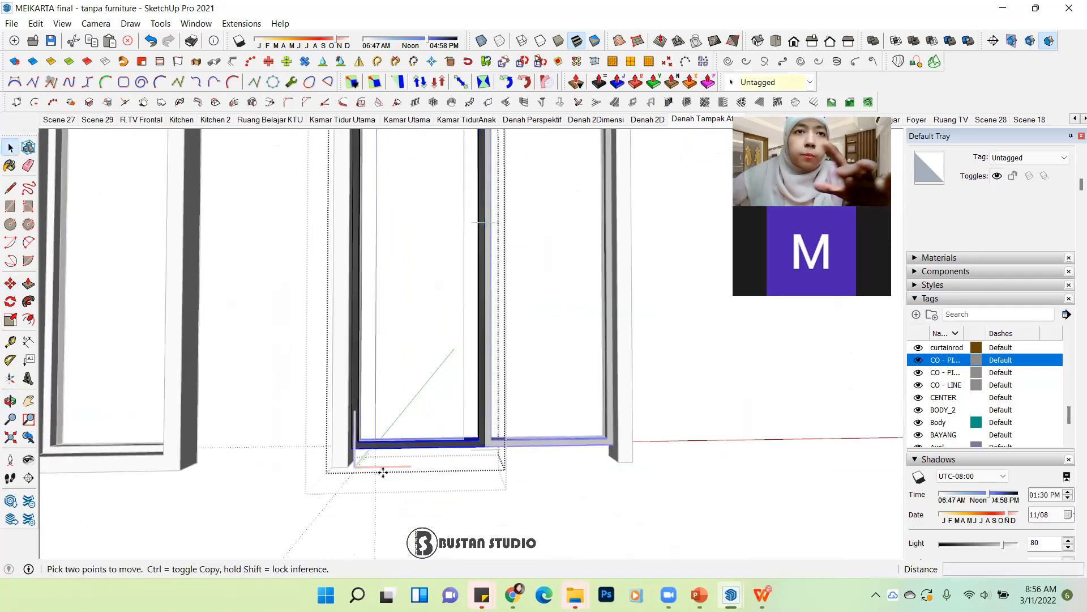
{"action": "middle_click_drag", "start_coordinate": [382, 471], "coordinate": [297, 472]}
{"action": "scroll", "coordinate": [353, 432], "scroll_direction": "up", "scroll_amount": 3}
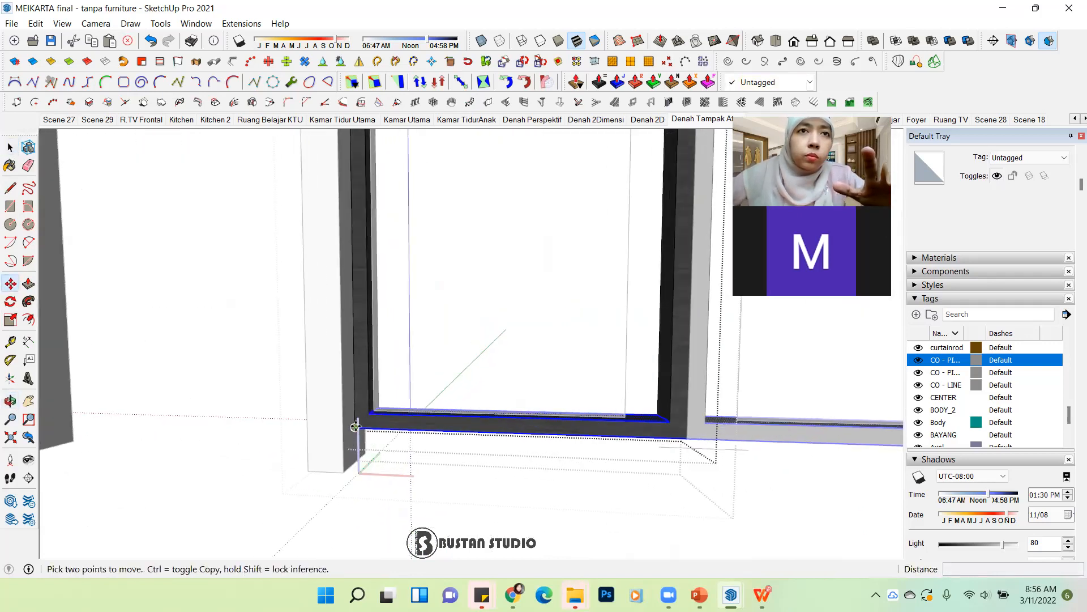
{"action": "left_click", "coordinate": [355, 426]}
{"action": "left_click", "coordinate": [356, 459]}
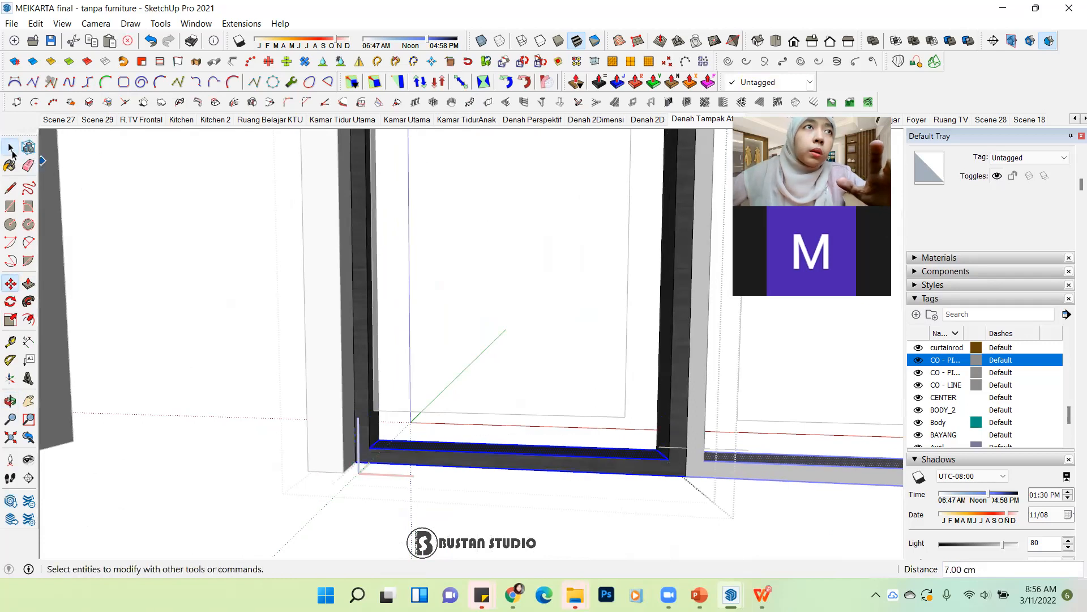
Step: Scale the leaf's glass pane downward so that it reaches the lowered bottom rail
{"action": "left_click", "coordinate": [10, 147]}
{"action": "left_click", "coordinate": [478, 348]}
{"action": "middle_click_drag", "start_coordinate": [477, 348], "coordinate": [493, 396]}
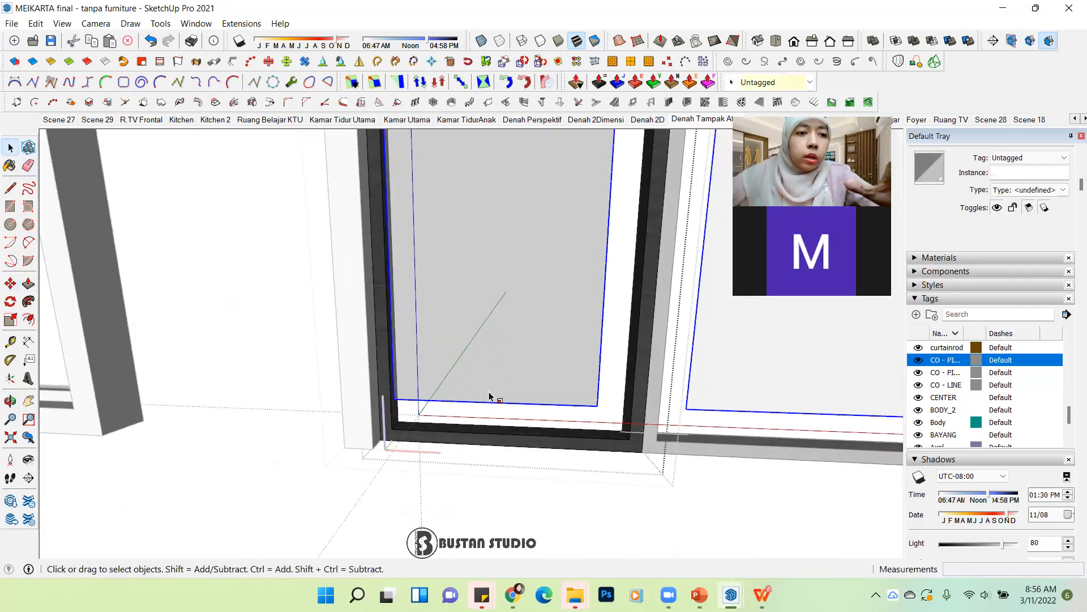
{"action": "scroll", "coordinate": [493, 396], "scroll_direction": "down", "scroll_amount": 2}
{"action": "key", "text": "s"}
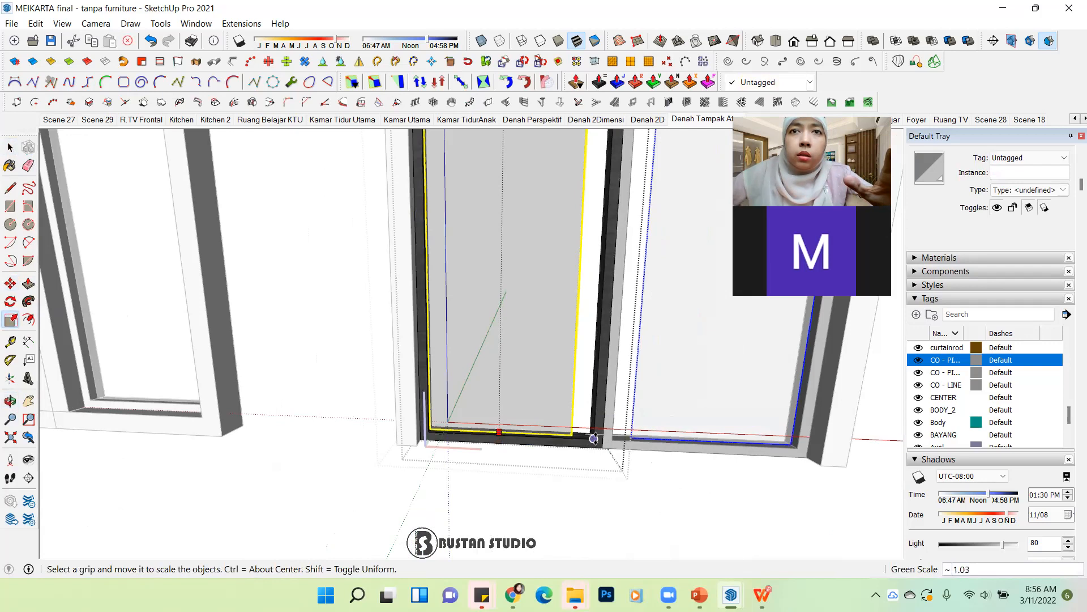
{"action": "left_click", "coordinate": [596, 438]}
{"action": "scroll", "coordinate": [535, 482], "scroll_direction": "down", "scroll_amount": 3}
{"action": "scroll", "coordinate": [555, 311], "scroll_direction": "up", "scroll_amount": 2}
Step: Scale the glass pane's width out to the edge of the inner stile and leave the door's editing
{"action": "left_click", "coordinate": [568, 223]}
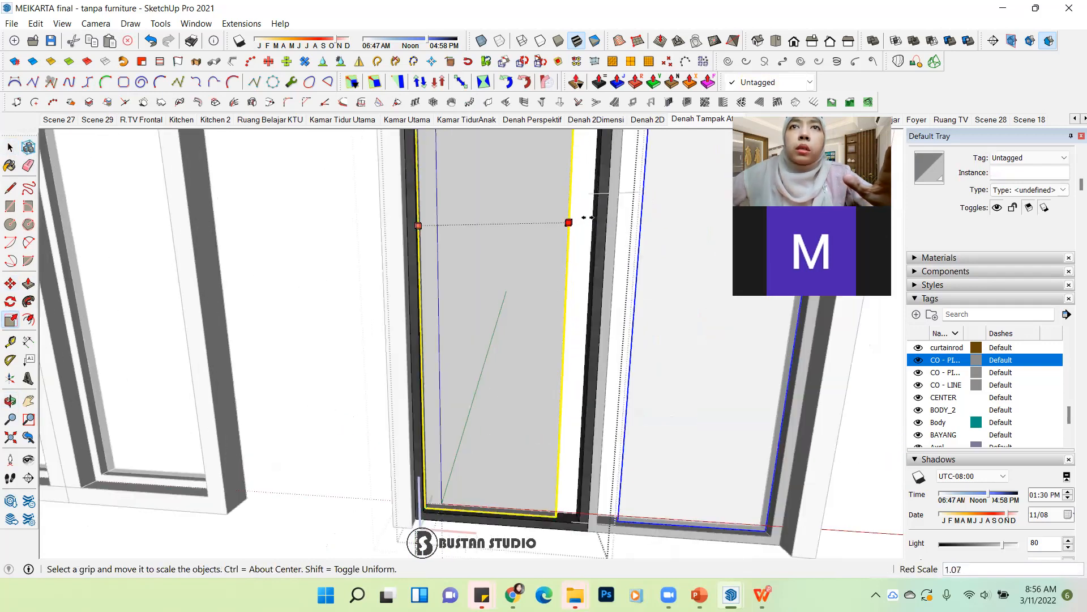
{"action": "scroll", "coordinate": [592, 207], "scroll_direction": "up", "scroll_amount": 2}
{"action": "scroll", "coordinate": [594, 209], "scroll_direction": "up", "scroll_amount": 2}
{"action": "middle_click_drag", "start_coordinate": [598, 240], "coordinate": [584, 302]}
{"action": "middle_click_drag", "start_coordinate": [599, 258], "coordinate": [599, 239]}
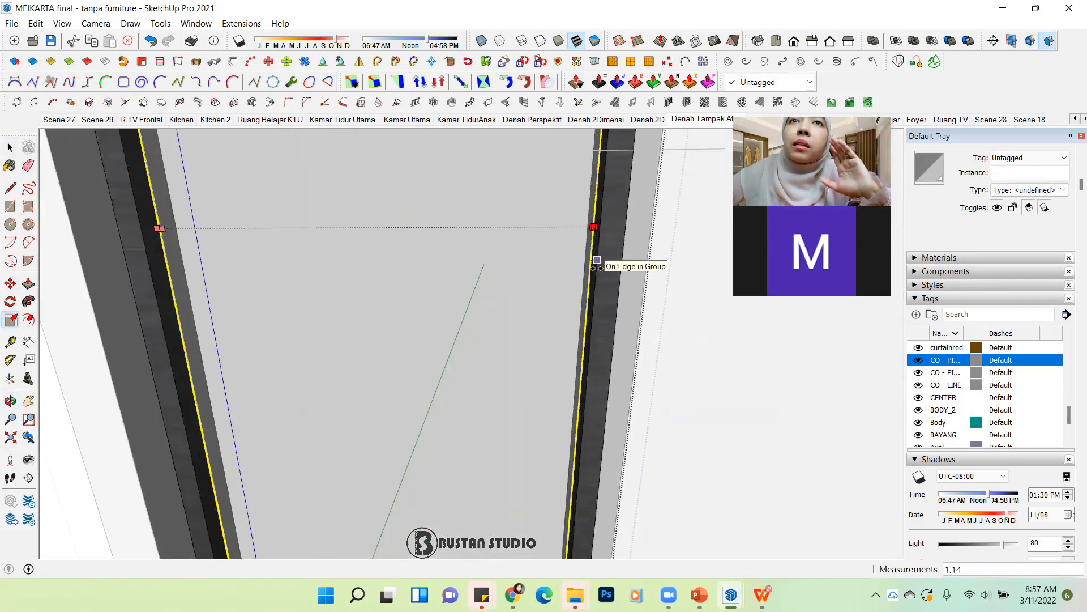
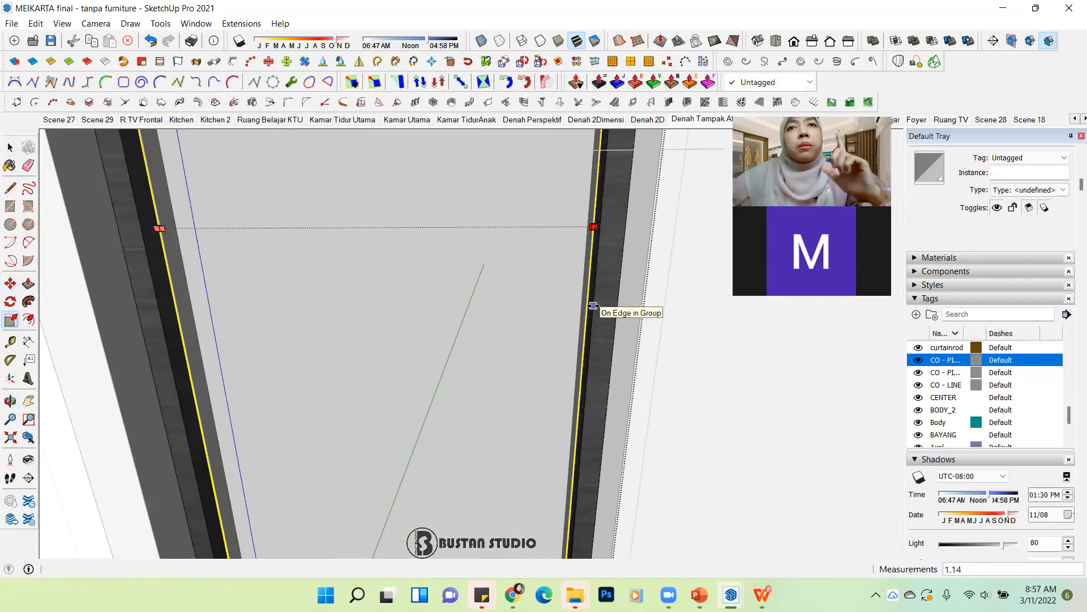
{"action": "left_click", "coordinate": [593, 305]}
{"action": "key", "text": "space"}
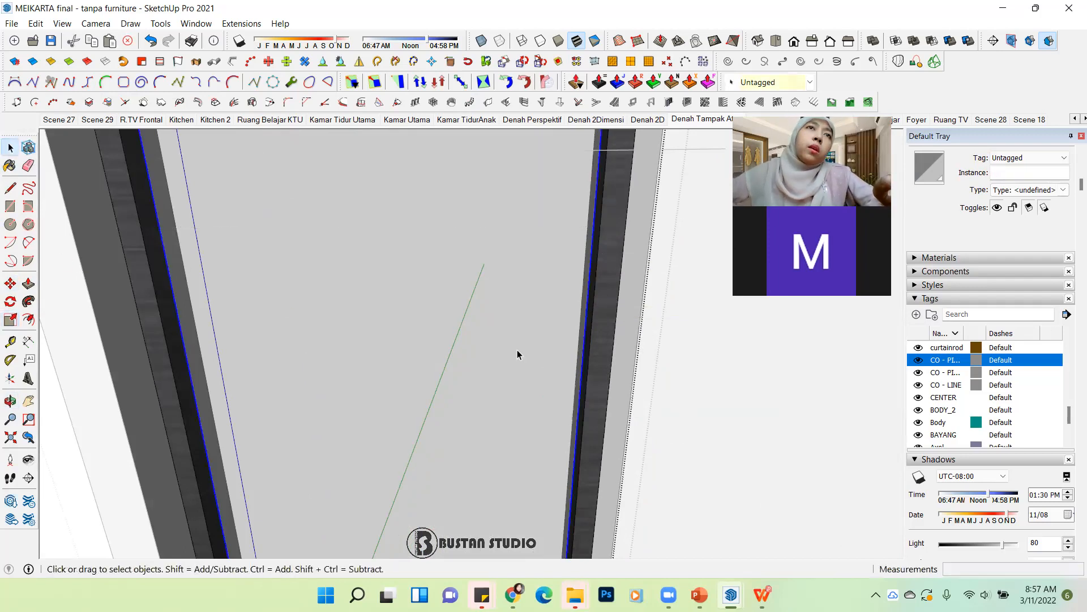
{"action": "scroll", "coordinate": [520, 357], "scroll_direction": "down", "scroll_amount": 6}
{"action": "middle_click_drag", "start_coordinate": [625, 394], "coordinate": [592, 408]}
{"action": "scroll", "coordinate": [542, 338], "scroll_direction": "up", "scroll_amount": 5}
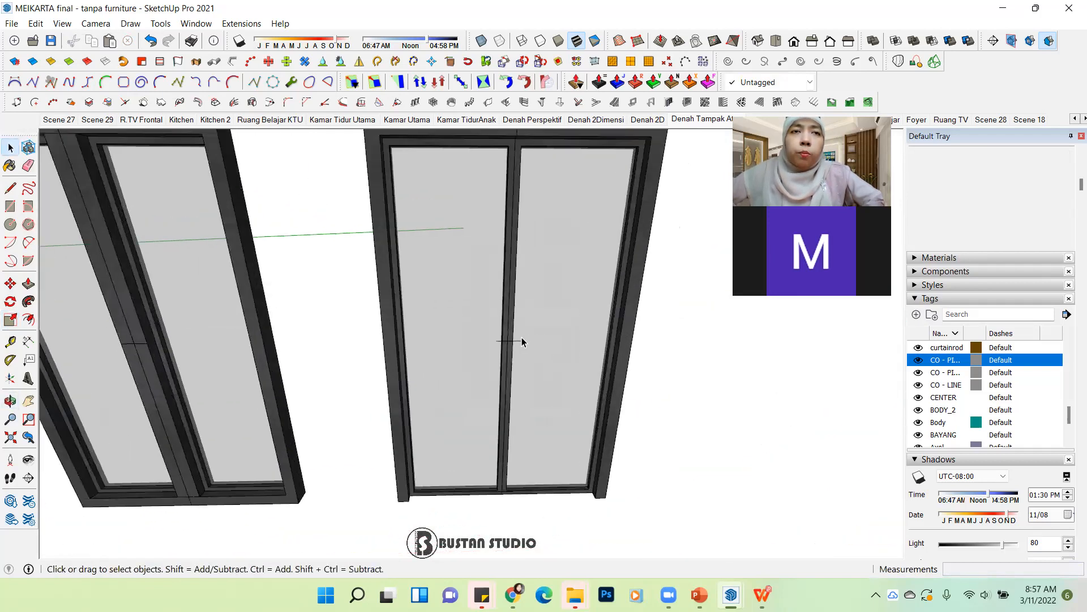
Step: Reopen the copied door's leaf frame, Push/Pull the narrow inner face of its meeting stile by 2 cm, and finish editing
{"action": "scroll", "coordinate": [510, 317], "scroll_direction": "up", "scroll_amount": 5}
{"action": "left_click", "coordinate": [533, 308]}
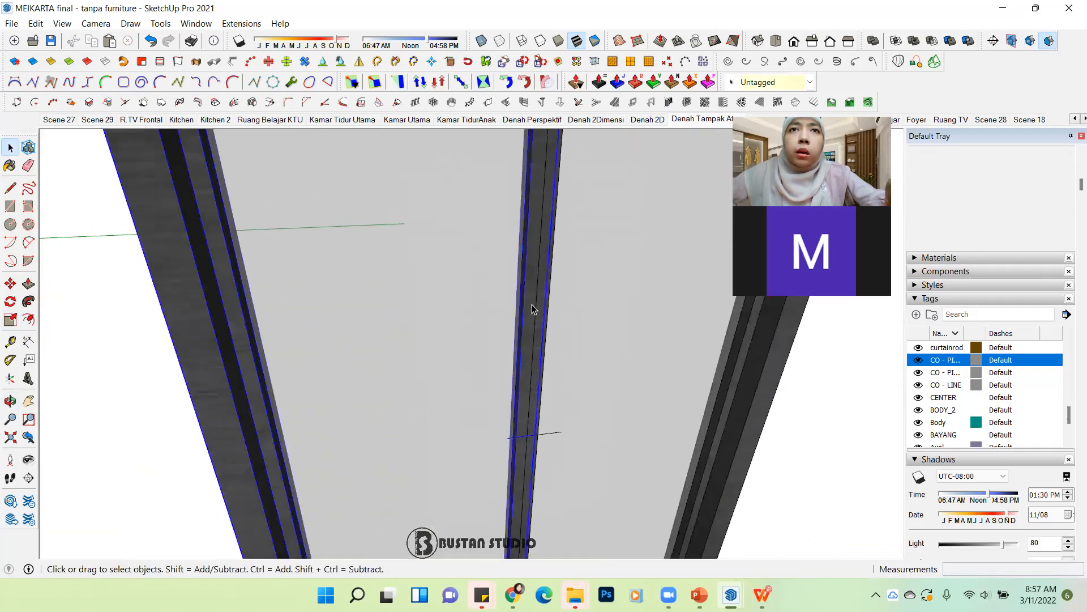
{"action": "double_click", "coordinate": [533, 308]}
{"action": "double_click", "coordinate": [533, 309]}
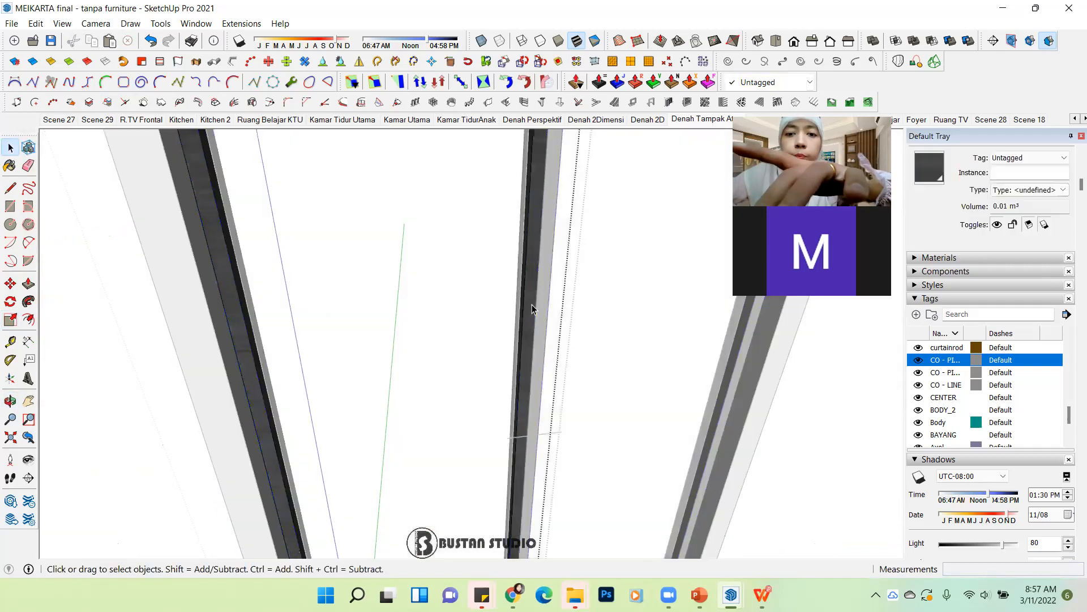
{"action": "key", "text": "p"}
{"action": "scroll", "coordinate": [515, 317], "scroll_direction": "up", "scroll_amount": 2}
{"action": "left_click_drag", "start_coordinate": [526, 322], "coordinate": [516, 324]}
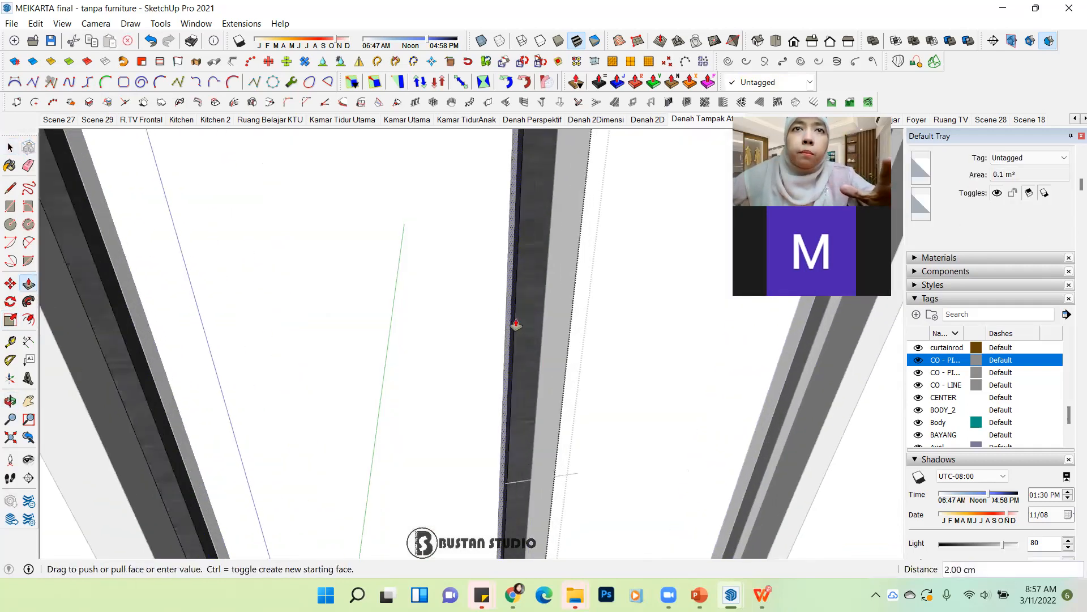
{"action": "left_click", "coordinate": [9, 147]}
{"action": "scroll", "coordinate": [487, 345], "scroll_direction": "down", "scroll_amount": 5}
{"action": "left_click", "coordinate": [646, 377]}
{"action": "left_click", "coordinate": [602, 442]}
Step: Examine the reshaped double door beside the original and look closely at its meeting stiles
{"action": "scroll", "coordinate": [602, 441], "scroll_direction": "up", "scroll_amount": 1}
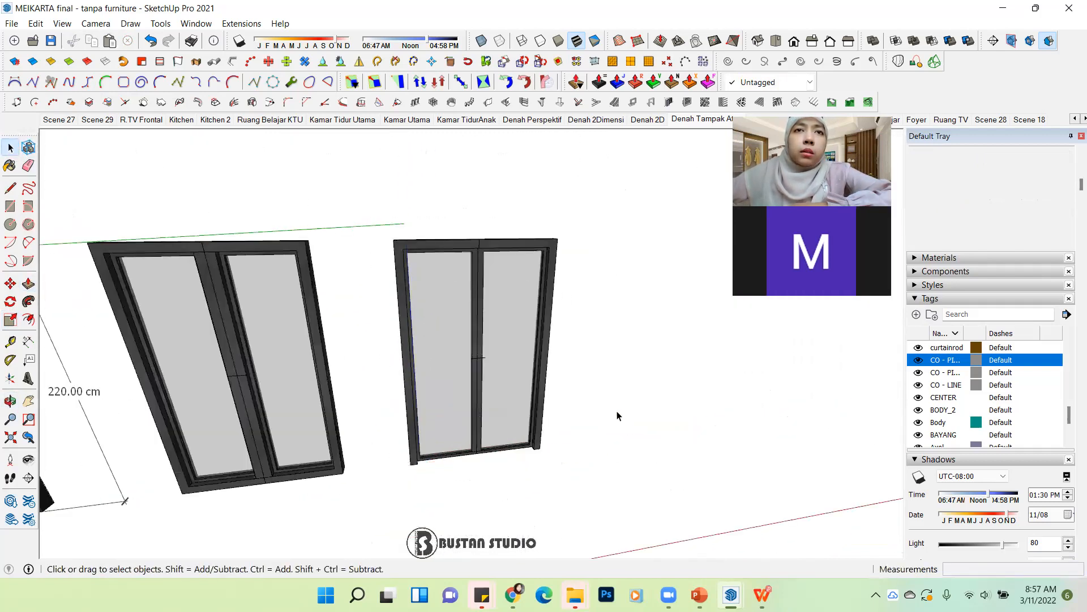
{"action": "middle_click_drag", "start_coordinate": [555, 440], "coordinate": [444, 419]}
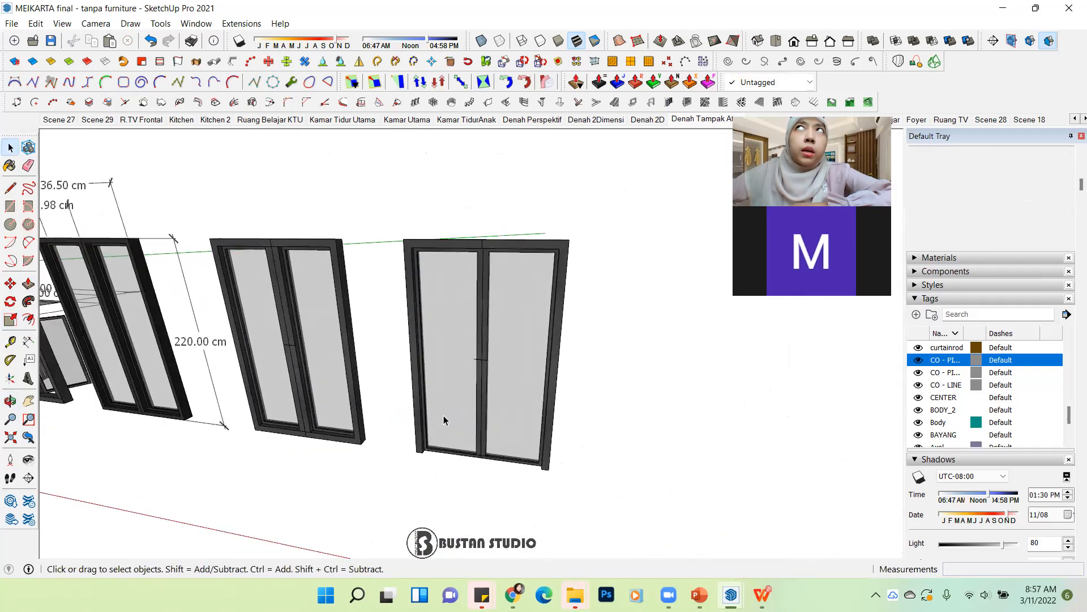
{"action": "scroll", "coordinate": [532, 413], "scroll_direction": "down", "scroll_amount": 2}
{"action": "scroll", "coordinate": [406, 396], "scroll_direction": "up", "scroll_amount": 3}
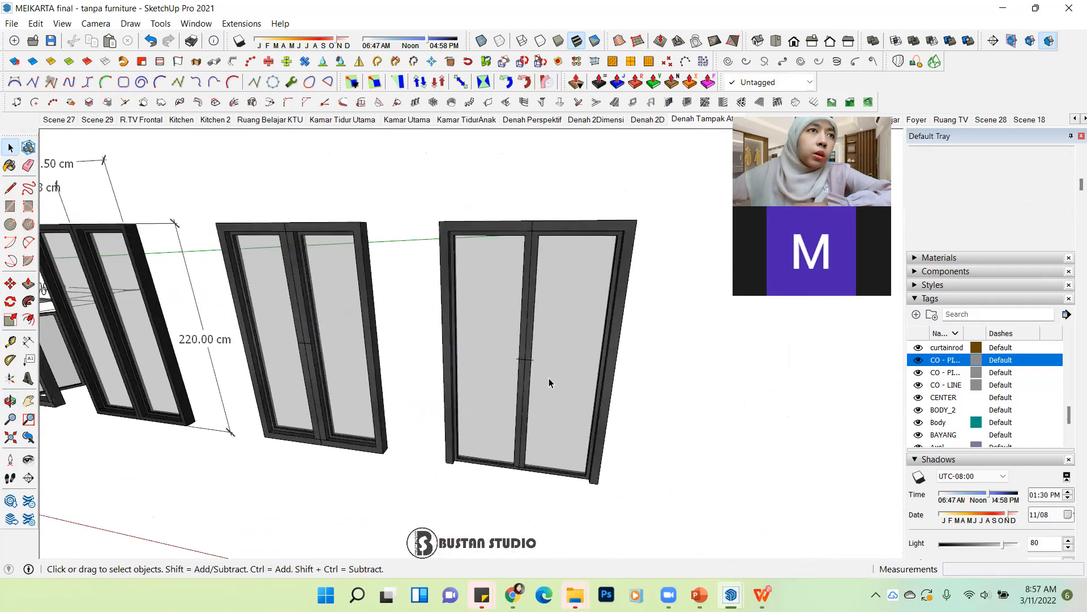
{"action": "scroll", "coordinate": [549, 382], "scroll_direction": "down", "scroll_amount": 2}
{"action": "scroll", "coordinate": [543, 378], "scroll_direction": "up", "scroll_amount": 6}
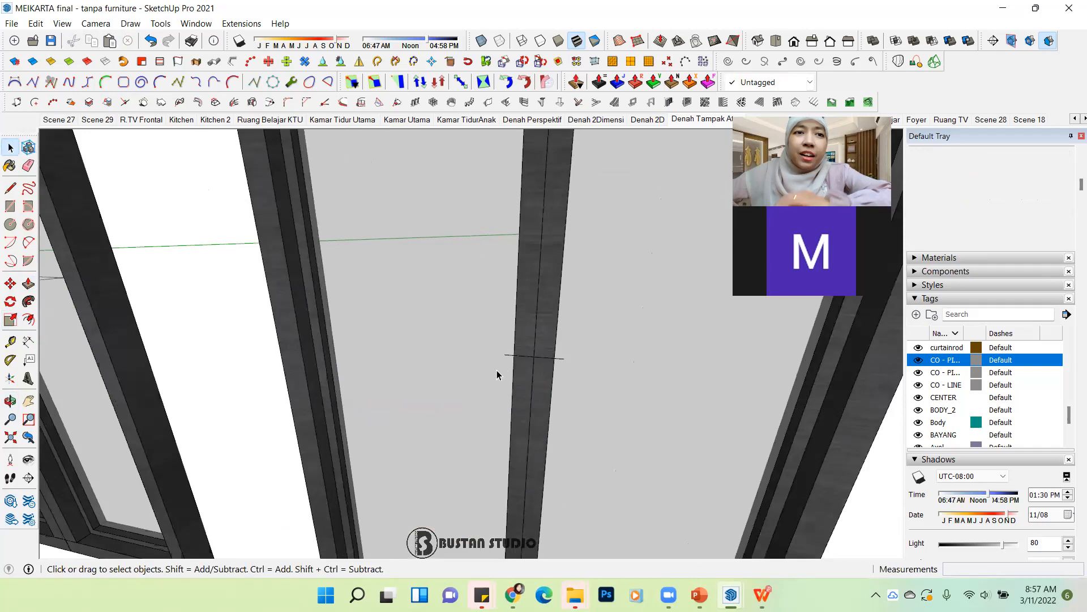
{"action": "scroll", "coordinate": [497, 371], "scroll_direction": "up", "scroll_amount": 1}
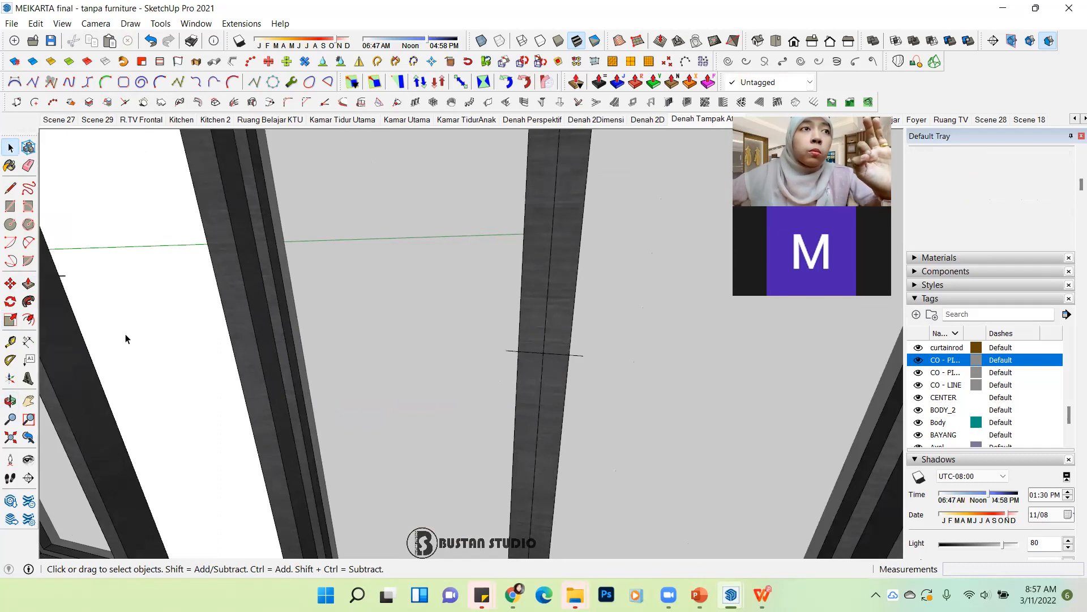
{"action": "middle_click_drag", "start_coordinate": [422, 421], "coordinate": [455, 422]}
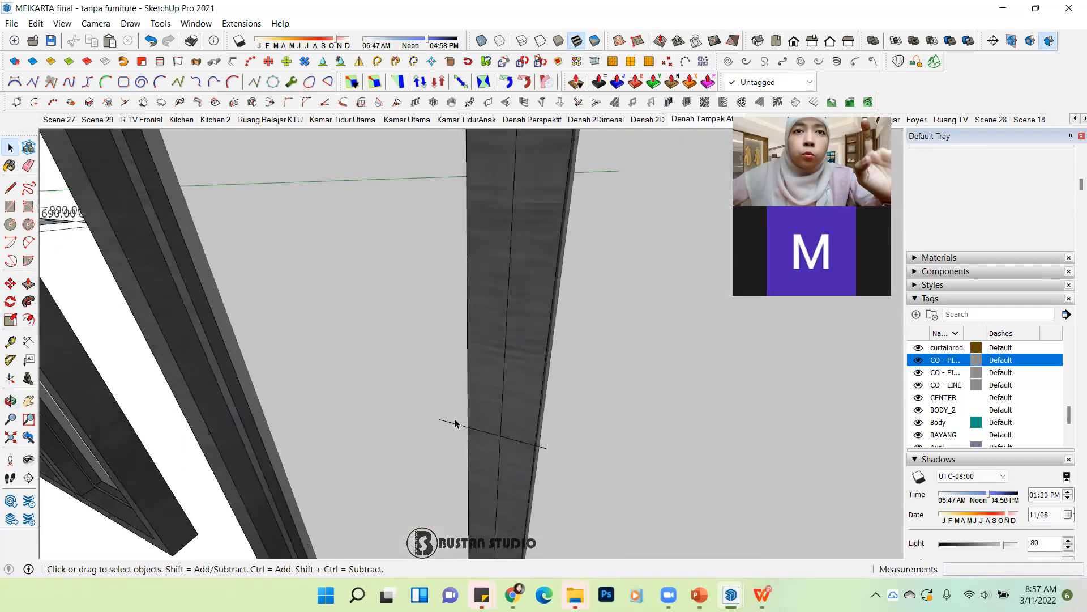
Step: Draw a circle with a 1.5 cm radius on the meeting stile's face, centred on the door's mid-height line
{"action": "left_click", "coordinate": [462, 430]}
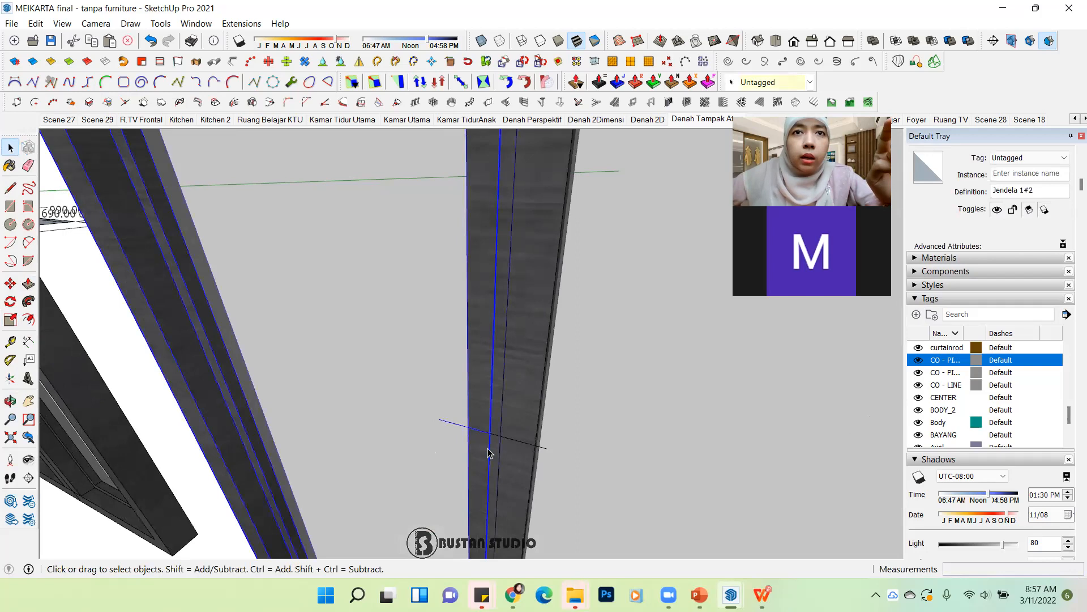
{"action": "scroll", "coordinate": [487, 450], "scroll_direction": "up", "scroll_amount": 2}
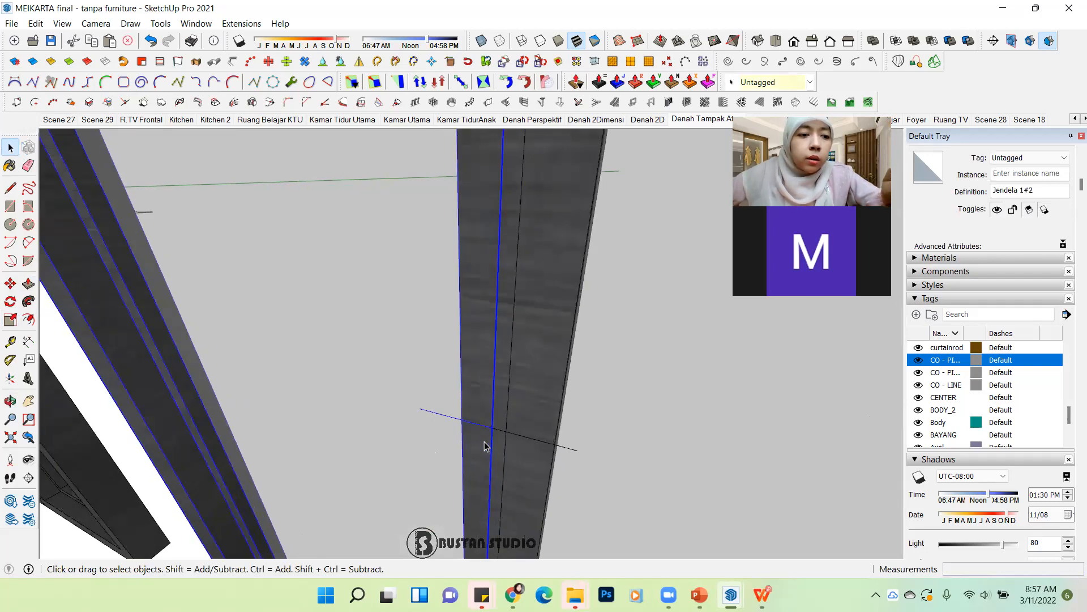
{"action": "key", "text": "c"}
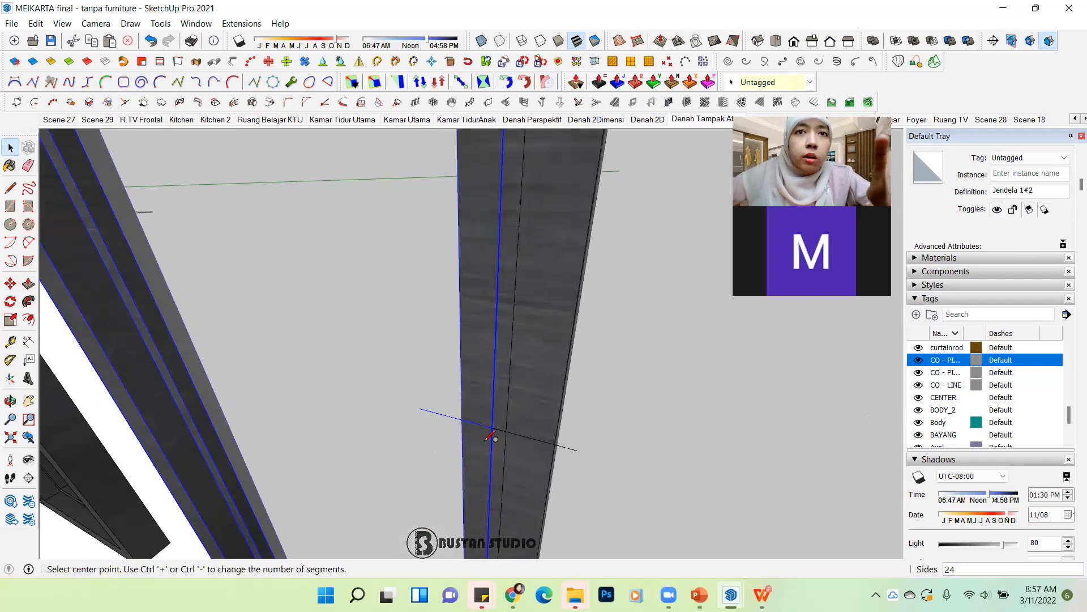
{"action": "left_click", "coordinate": [492, 427]}
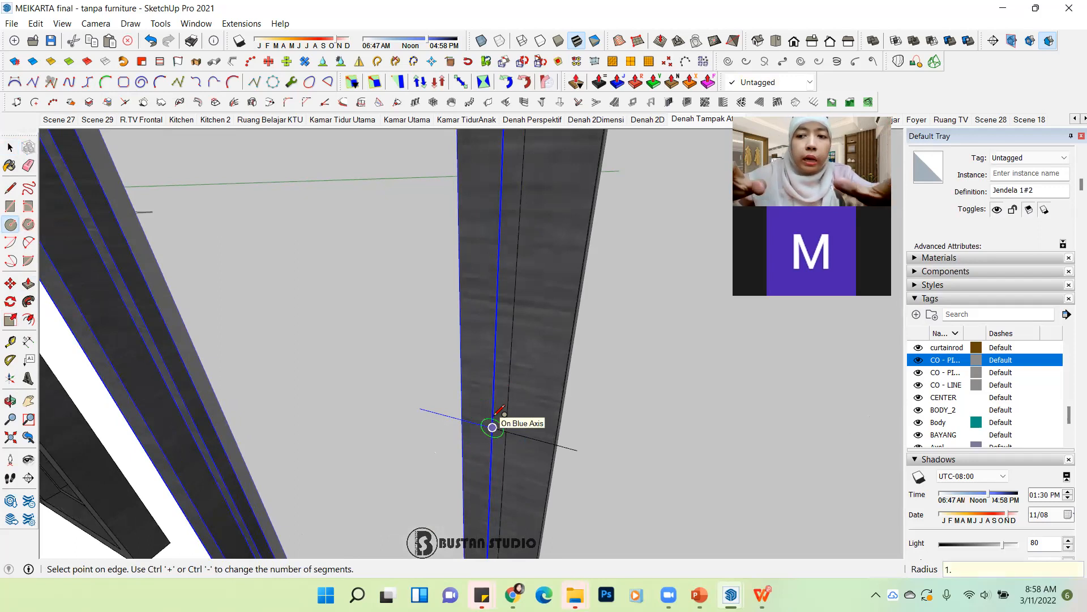
{"action": "type", "text": "5"}
{"action": "key", "text": "Return"}
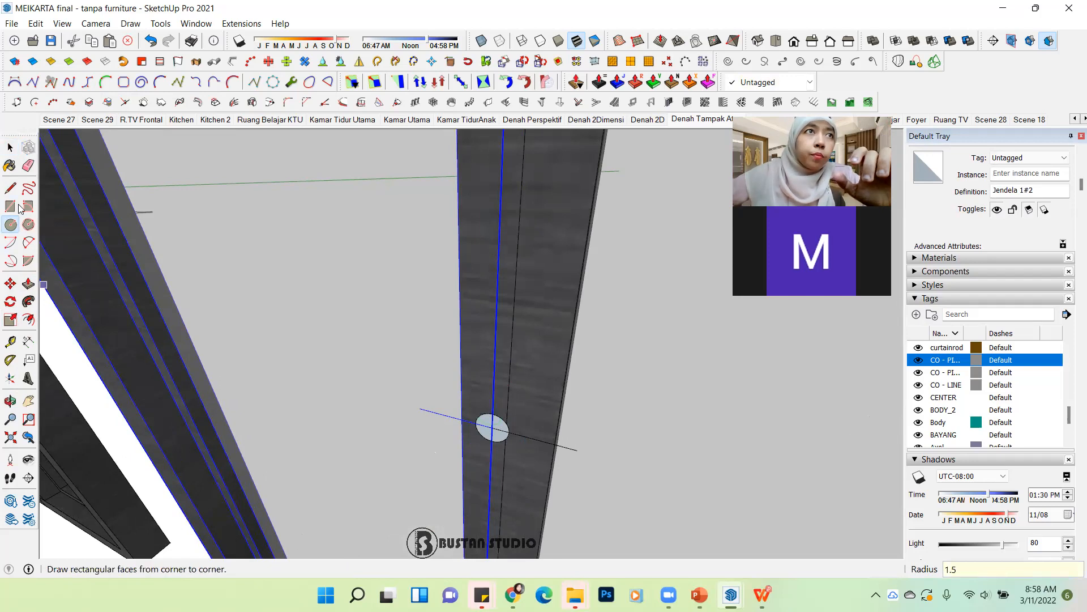
Step: Extrude the circle 0.5 cm out from the stile with Push/Pull
{"action": "key", "text": "p"}
{"action": "scroll", "coordinate": [491, 444], "scroll_direction": "up", "scroll_amount": 2}
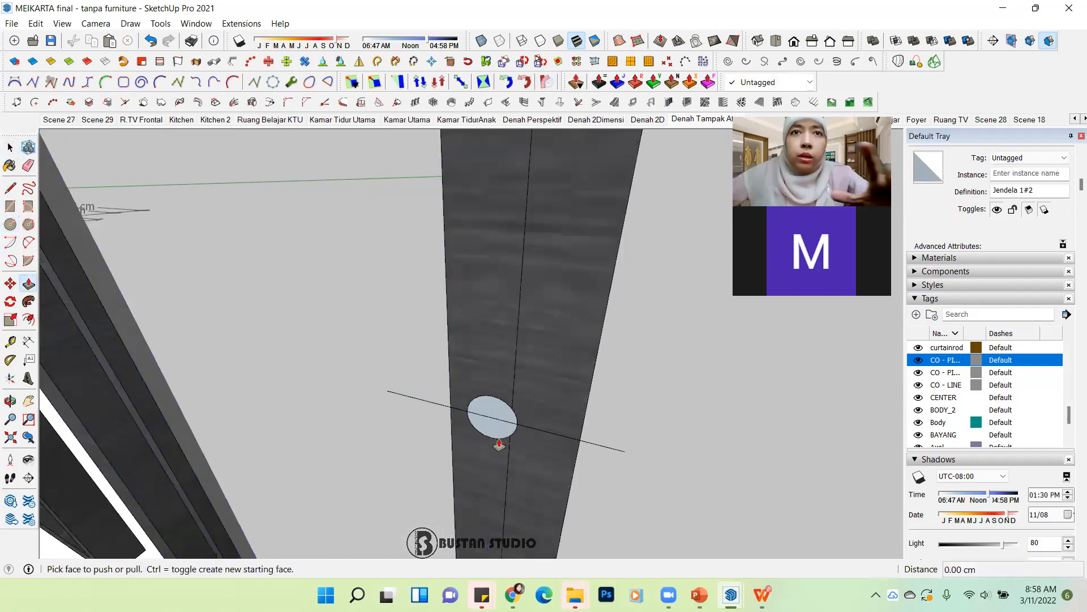
{"action": "left_click", "coordinate": [498, 421]}
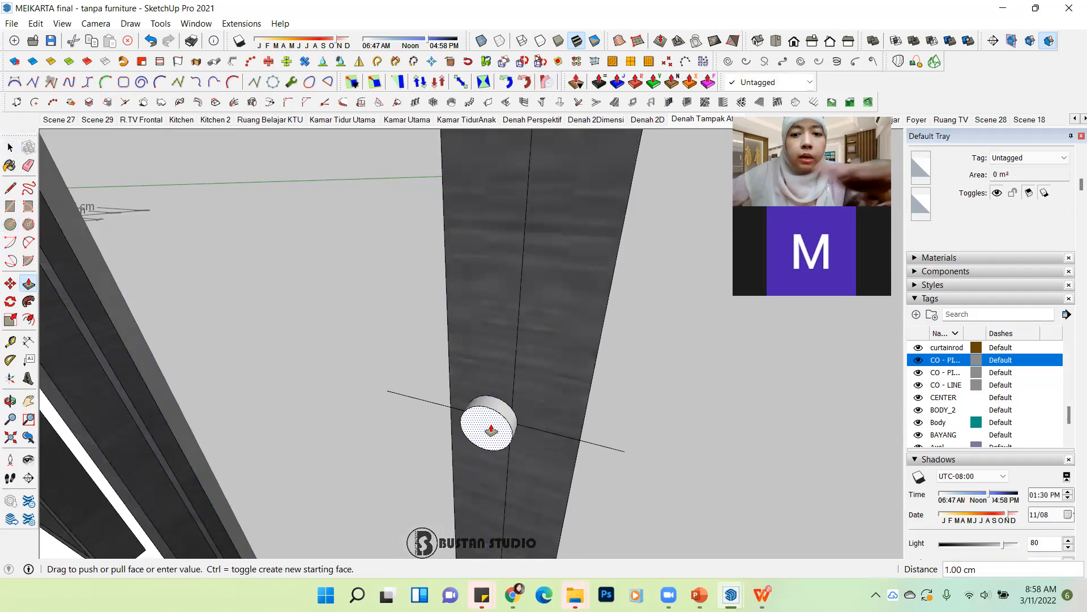
{"action": "key", "text": "Return"}
{"action": "key", "text": "space"}
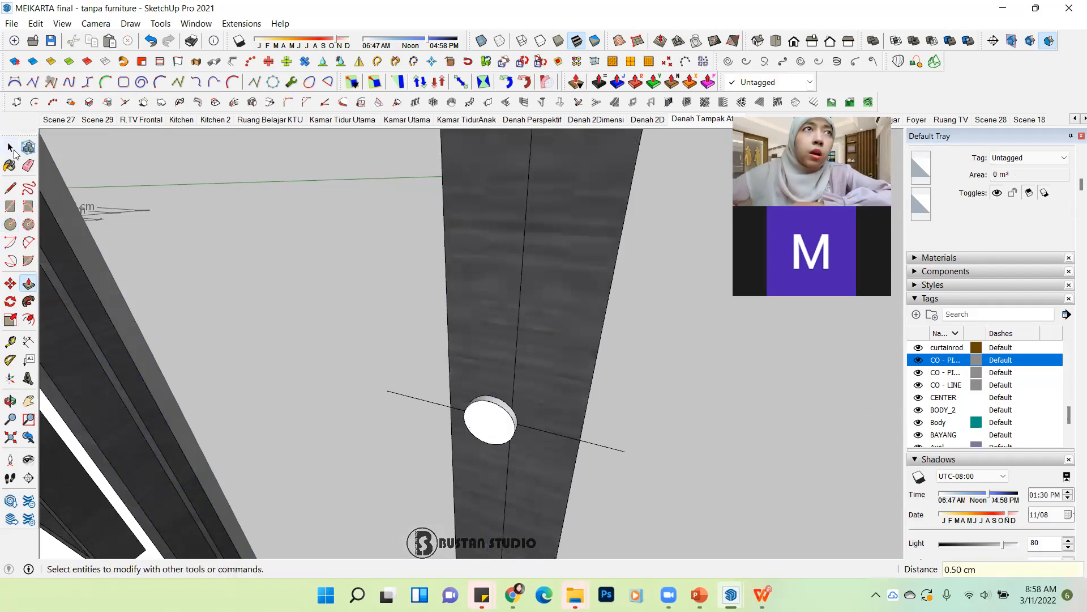
Step: Select the whole extruded disc and make it a group
{"action": "left_click", "coordinate": [490, 408]}
{"action": "scroll", "coordinate": [491, 409], "scroll_direction": "up", "scroll_amount": 1}
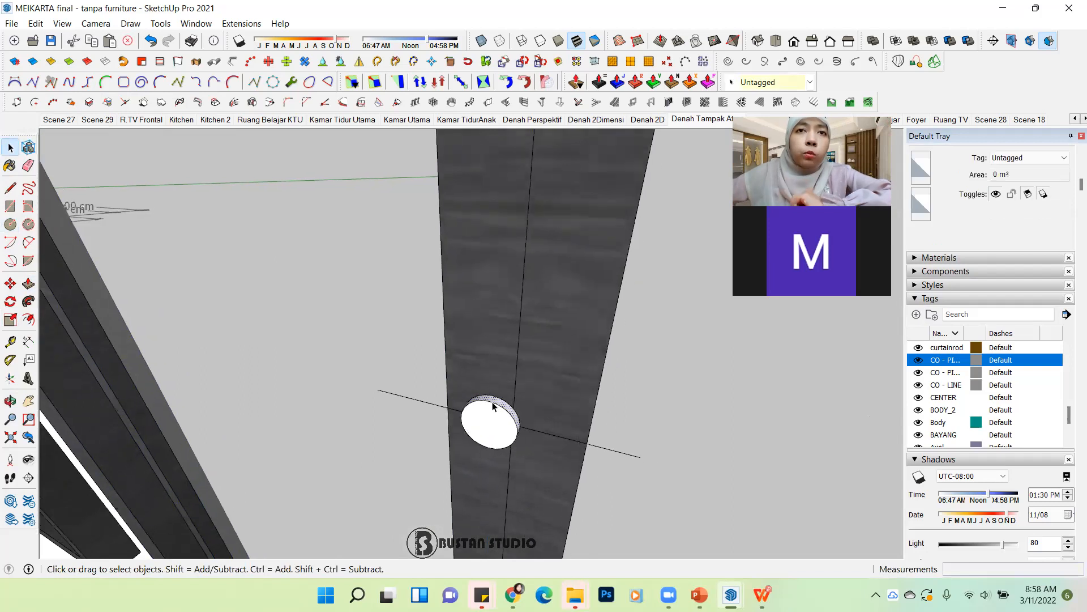
{"action": "triple_click", "coordinate": [496, 410]}
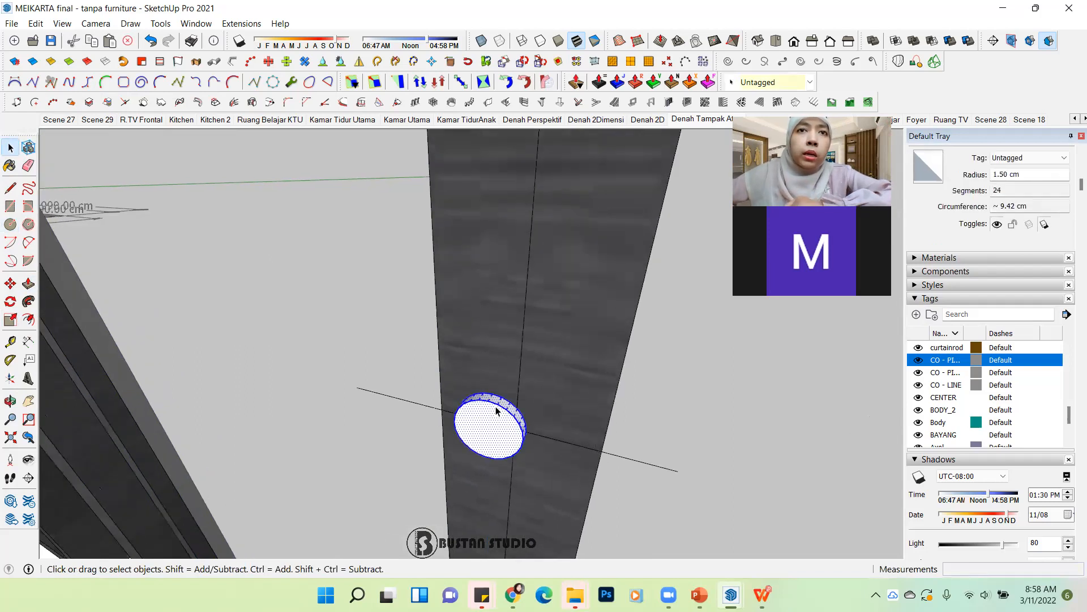
{"action": "key", "text": "ctrl+g"}
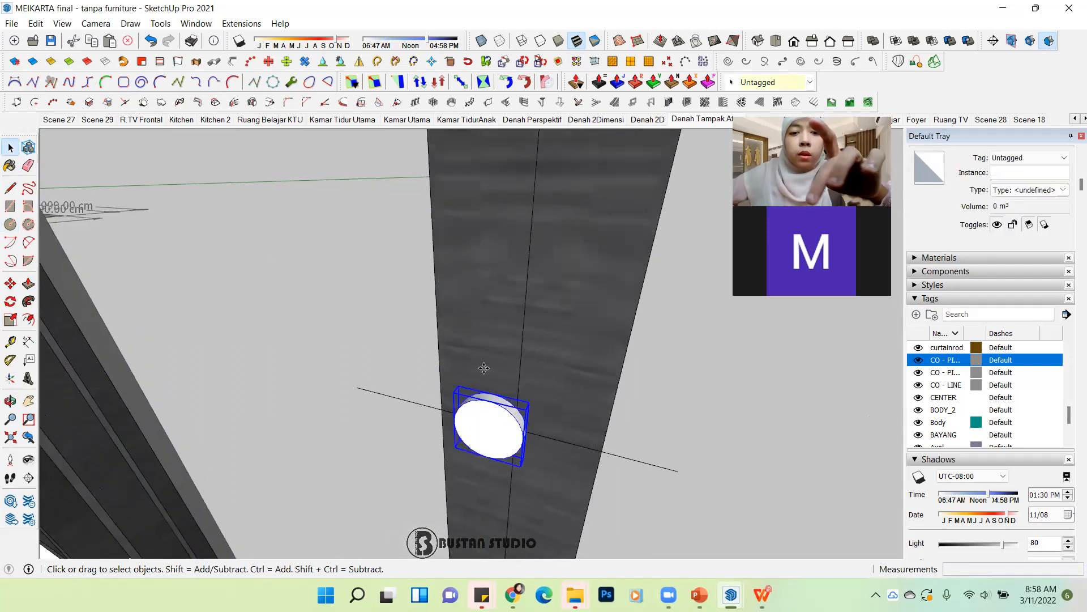
Step: Move the disc group sideways to the middle of its leaf's meeting stile
{"action": "key", "text": "m"}
{"action": "left_click", "coordinate": [495, 409]}
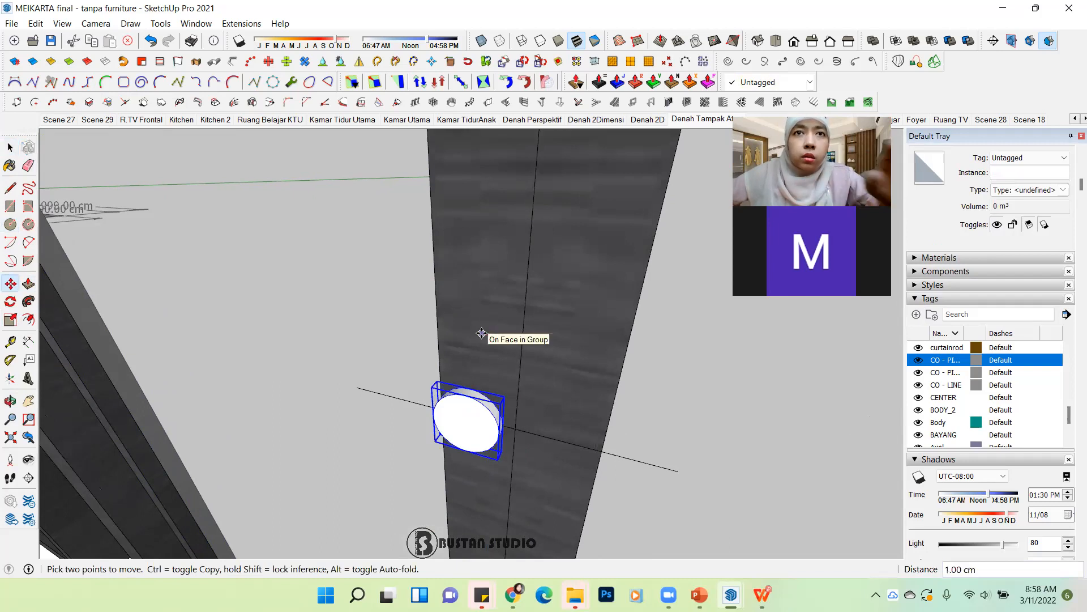
{"action": "middle_click_drag", "start_coordinate": [603, 408], "coordinate": [503, 432]}
{"action": "scroll", "coordinate": [500, 404], "scroll_direction": "up", "scroll_amount": 2}
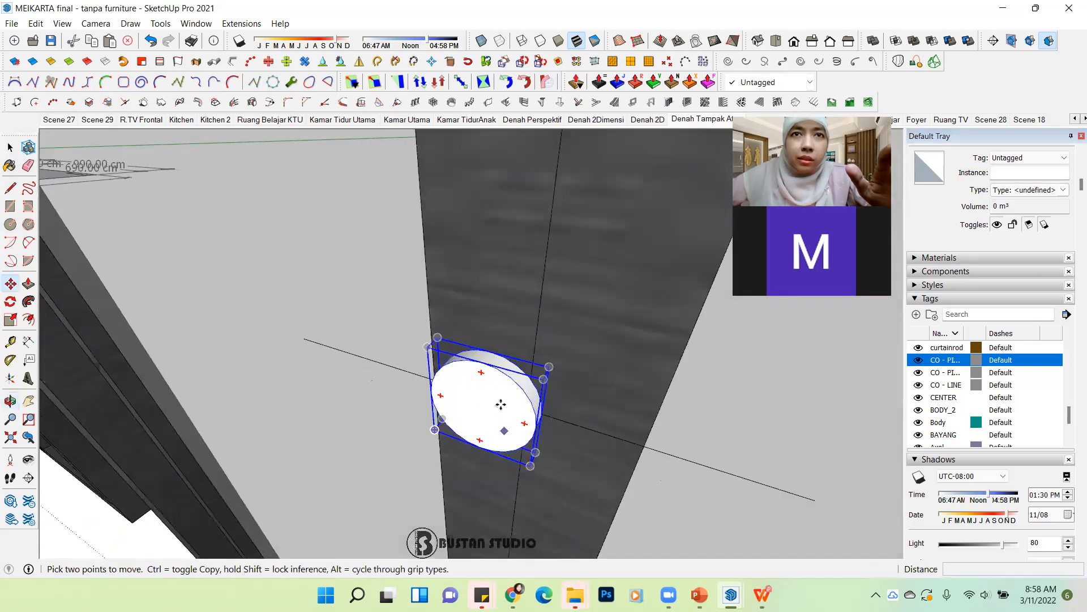
Step: Move the disc group down to the foot of the meeting stile and set its offset there to 5 cm
{"action": "left_click", "coordinate": [495, 352]}
{"action": "scroll", "coordinate": [495, 351], "scroll_direction": "down", "scroll_amount": 8}
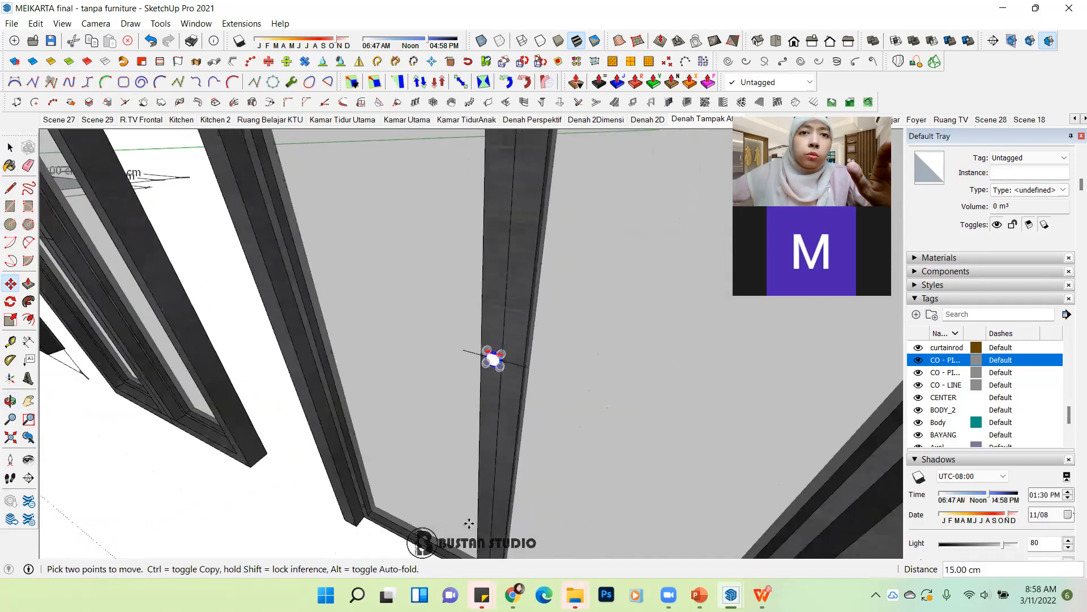
{"action": "scroll", "coordinate": [512, 389], "scroll_direction": "down", "scroll_amount": 1}
{"action": "scroll", "coordinate": [511, 390], "scroll_direction": "down", "scroll_amount": 1}
{"action": "scroll", "coordinate": [498, 516], "scroll_direction": "up", "scroll_amount": 5}
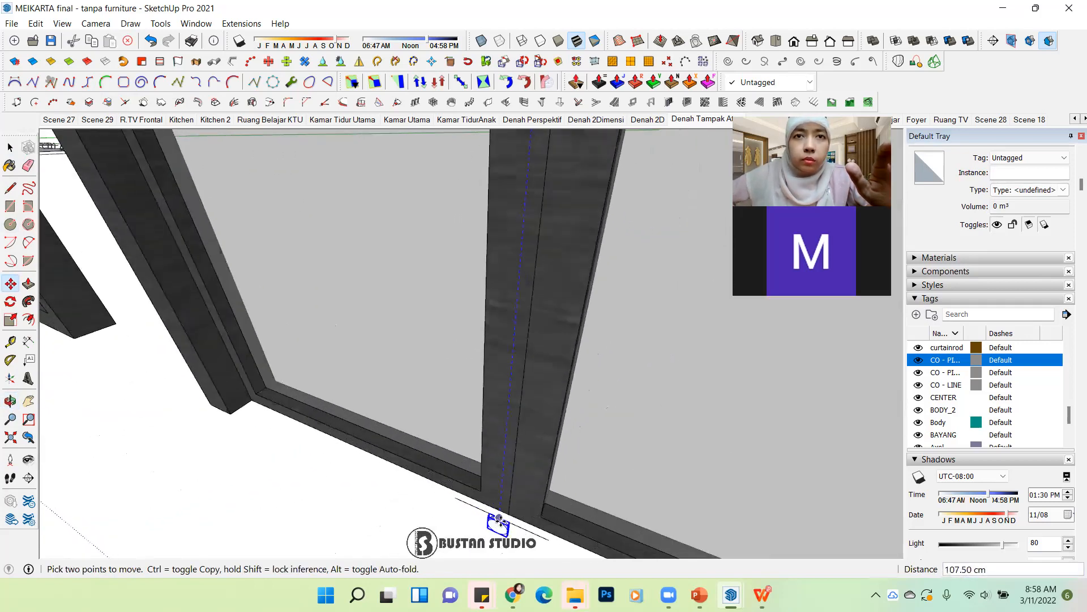
{"action": "scroll", "coordinate": [497, 512], "scroll_direction": "up", "scroll_amount": 1}
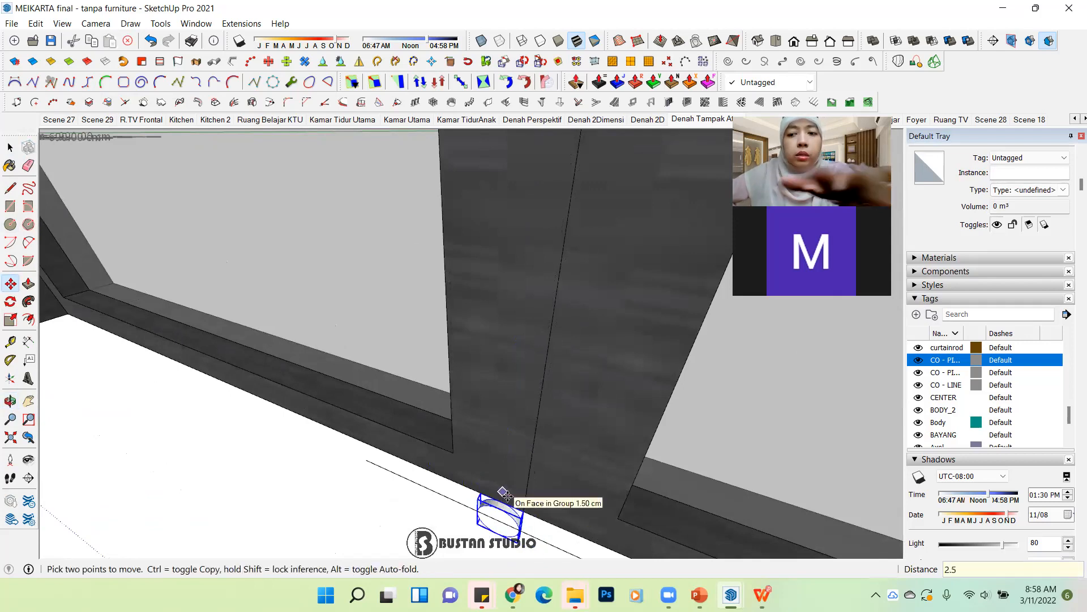
{"action": "key", "text": "Return"}
{"action": "scroll", "coordinate": [508, 496], "scroll_direction": "down", "scroll_amount": 1}
{"action": "type", "text": "5"}
{"action": "key", "text": "Return"}
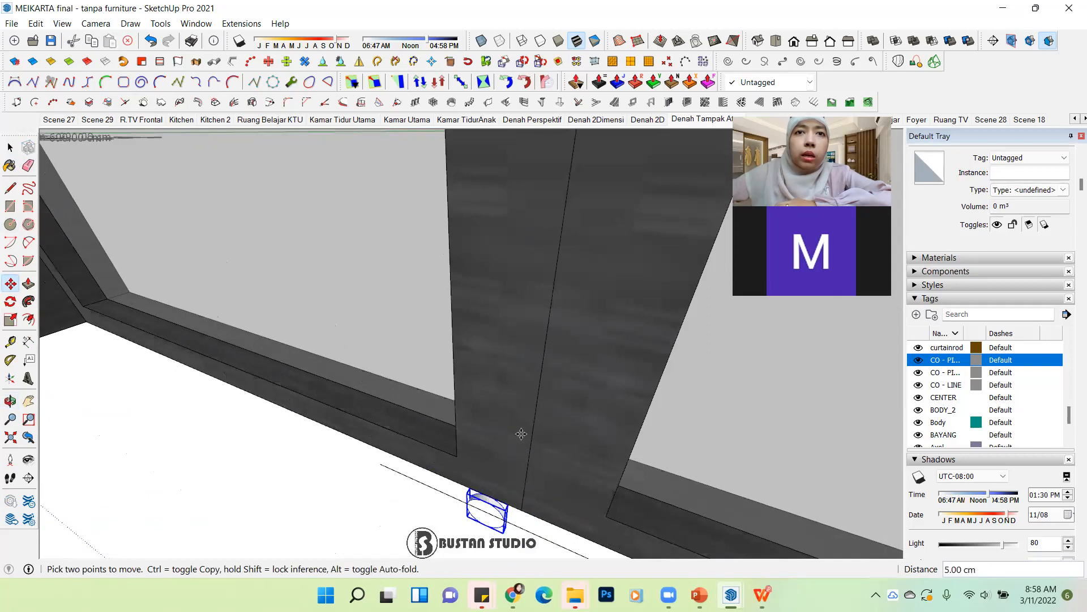
Step: Raise the disc group 100 cm up the meeting stile from the door's bottom
{"action": "type", "text": "100"}
{"action": "key", "text": "Return"}
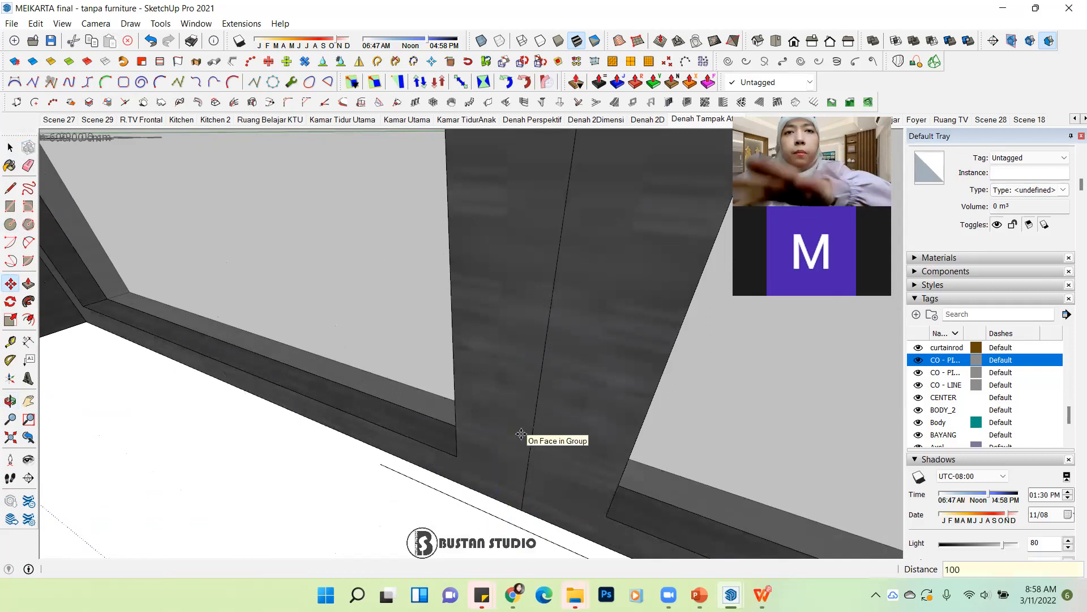
{"action": "scroll", "coordinate": [521, 488], "scroll_direction": "down", "scroll_amount": 5}
{"action": "scroll", "coordinate": [528, 464], "scroll_direction": "down", "scroll_amount": 3}
{"action": "middle_click_drag", "start_coordinate": [528, 464], "coordinate": [504, 328]}
{"action": "scroll", "coordinate": [544, 457], "scroll_direction": "down", "scroll_amount": 2}
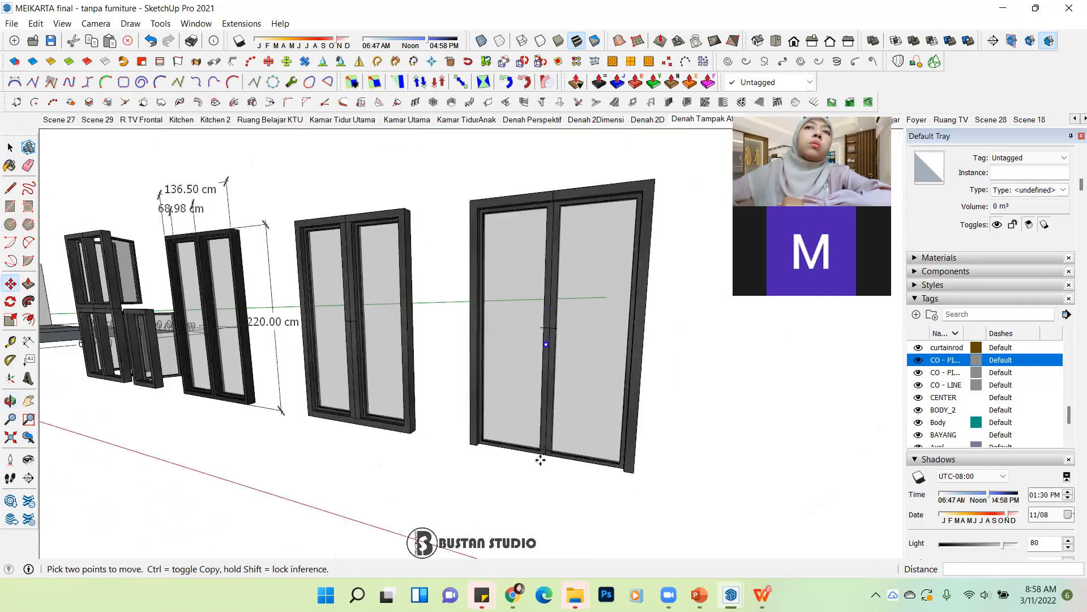
{"action": "scroll", "coordinate": [563, 385], "scroll_direction": "up", "scroll_amount": 8}
{"action": "middle_click_drag", "start_coordinate": [691, 340], "coordinate": [563, 453]}
{"action": "scroll", "coordinate": [539, 374], "scroll_direction": "up", "scroll_amount": 5}
{"action": "scroll", "coordinate": [555, 357], "scroll_direction": "up", "scroll_amount": 1}
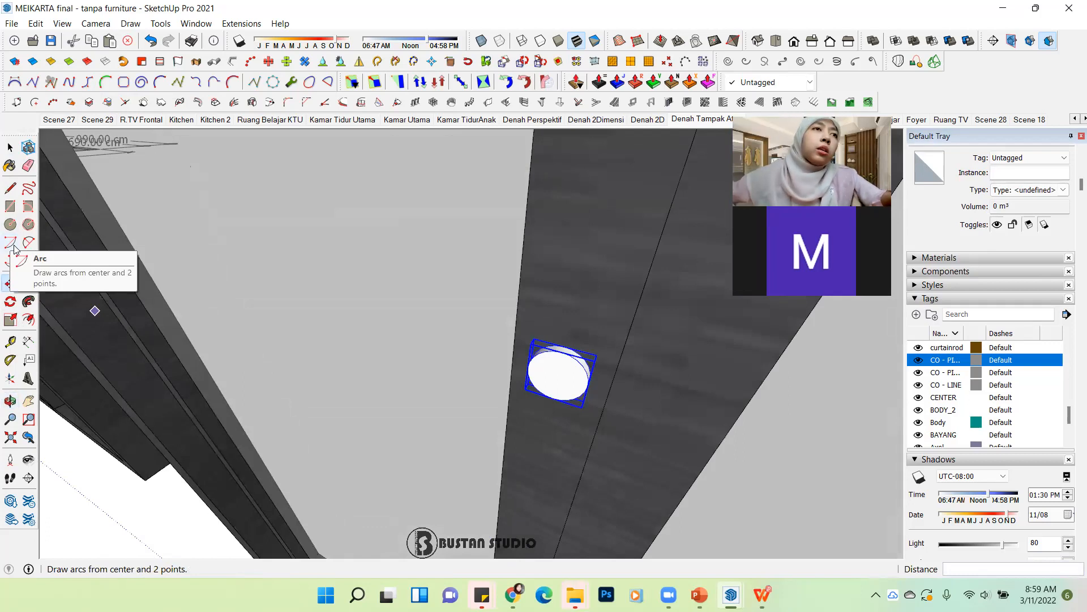
{"action": "left_click", "coordinate": [10, 207]}
{"action": "mouse_move", "coordinate": [298, 359]}
{"action": "middle_mouse_down"}
{"action": "mouse_move", "coordinate": [519, 440]}
{"action": "mouse_move", "coordinate": [558, 384]}
{"action": "middle_mouse_up"}
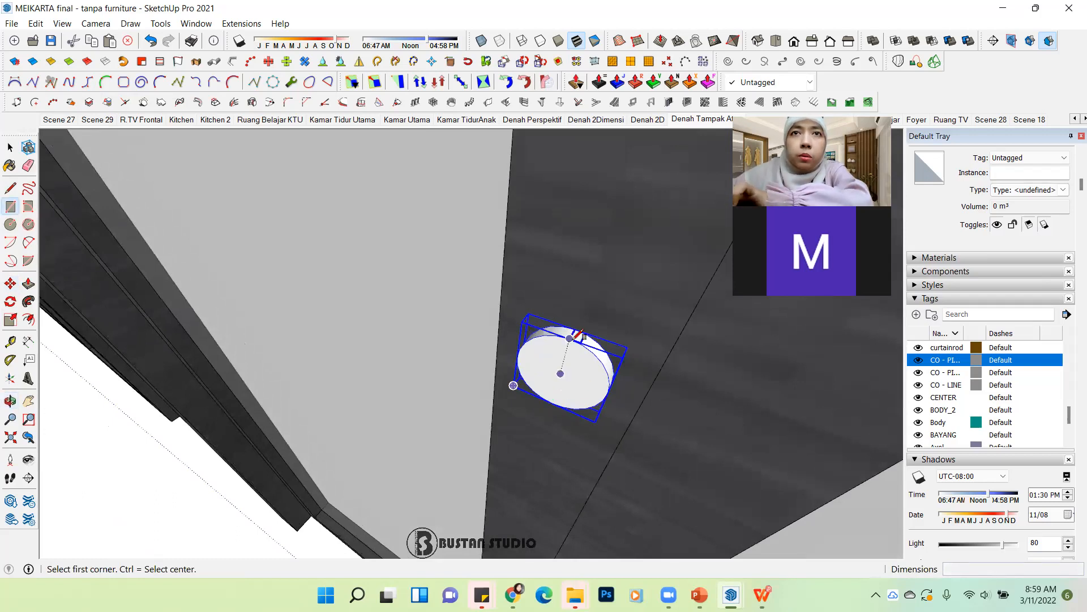
{"action": "left_click", "coordinate": [561, 373]}
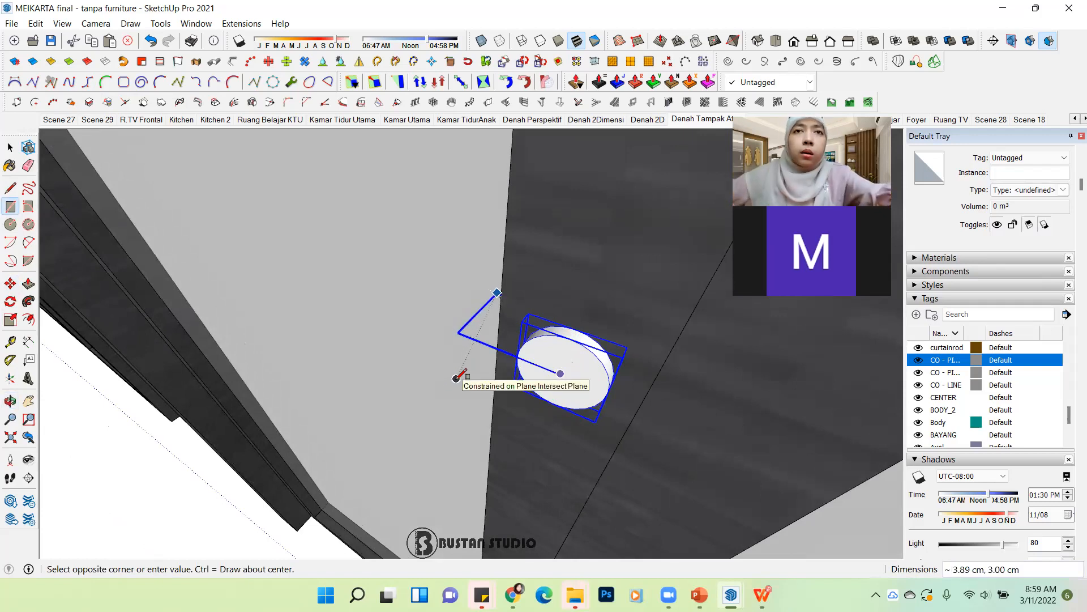
{"action": "key", "text": "Escape"}
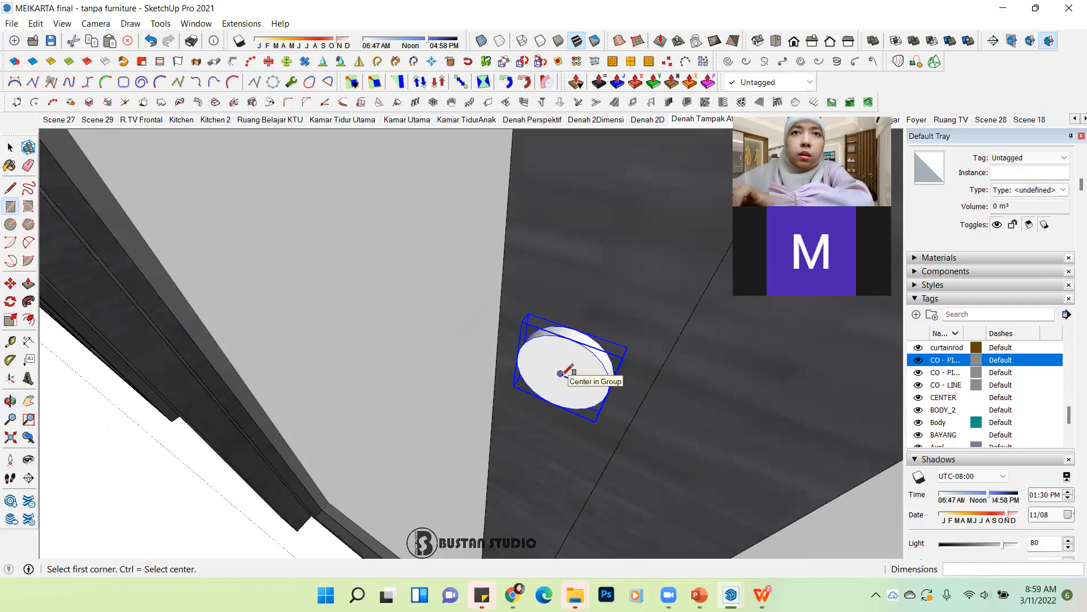
{"action": "scroll", "coordinate": [562, 378], "scroll_direction": "down", "scroll_amount": 1}
{"action": "middle_click_drag", "start_coordinate": [561, 380], "coordinate": [585, 413]}
{"action": "scroll", "coordinate": [558, 328], "scroll_direction": "down", "scroll_amount": 1}
{"action": "scroll", "coordinate": [557, 328], "scroll_direction": "down", "scroll_amount": 4}
{"action": "scroll", "coordinate": [491, 357], "scroll_direction": "down", "scroll_amount": 2}
{"action": "scroll", "coordinate": [492, 356], "scroll_direction": "down", "scroll_amount": 3}
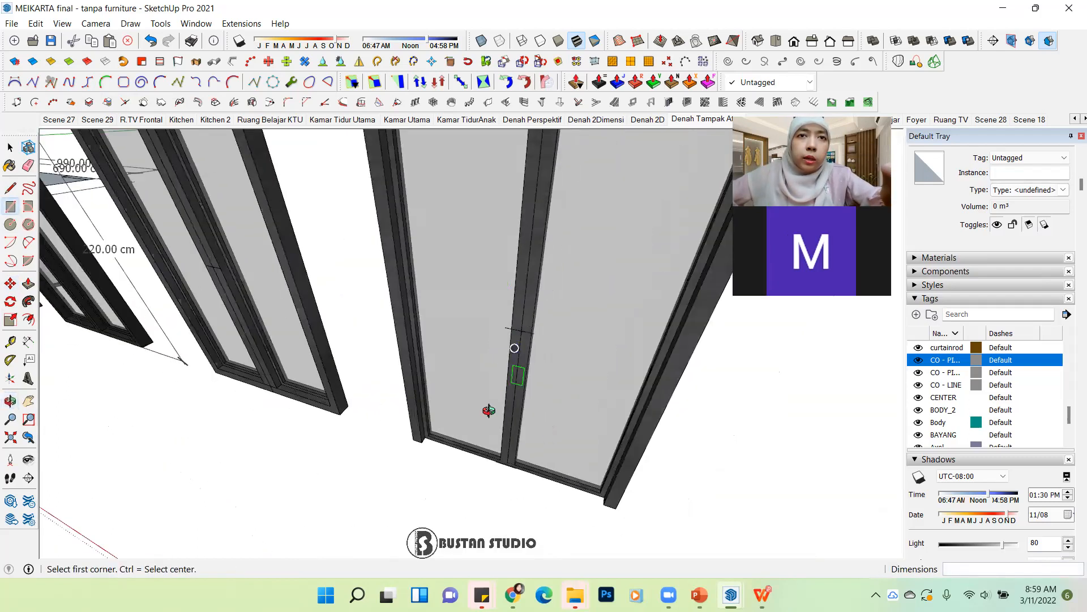
{"action": "left_click", "coordinate": [12, 189]}
{"action": "scroll", "coordinate": [504, 368], "scroll_direction": "up", "scroll_amount": 5}
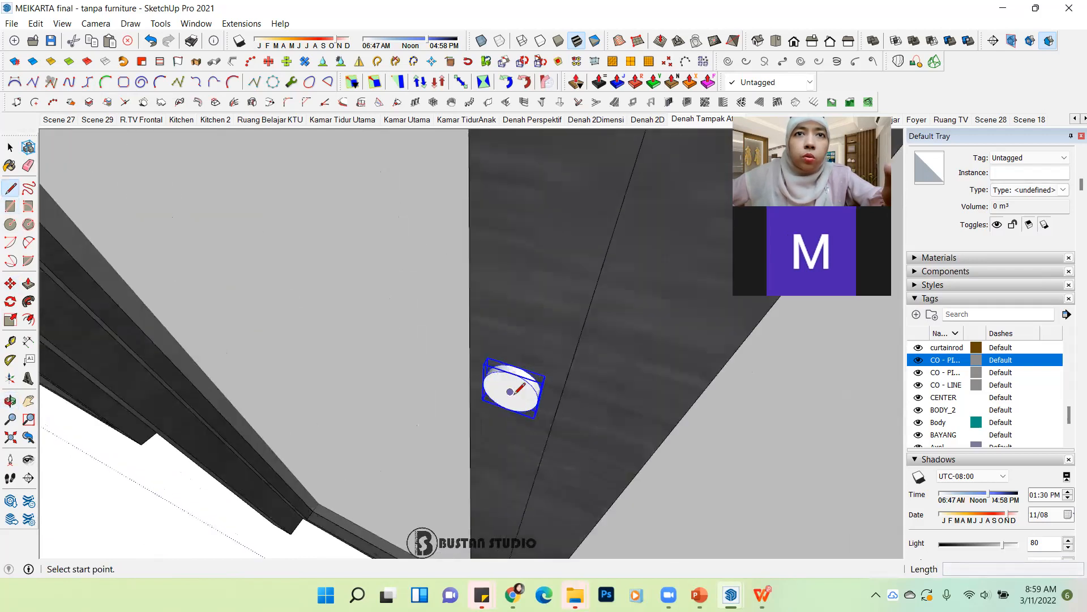
{"action": "left_click", "coordinate": [510, 392]}
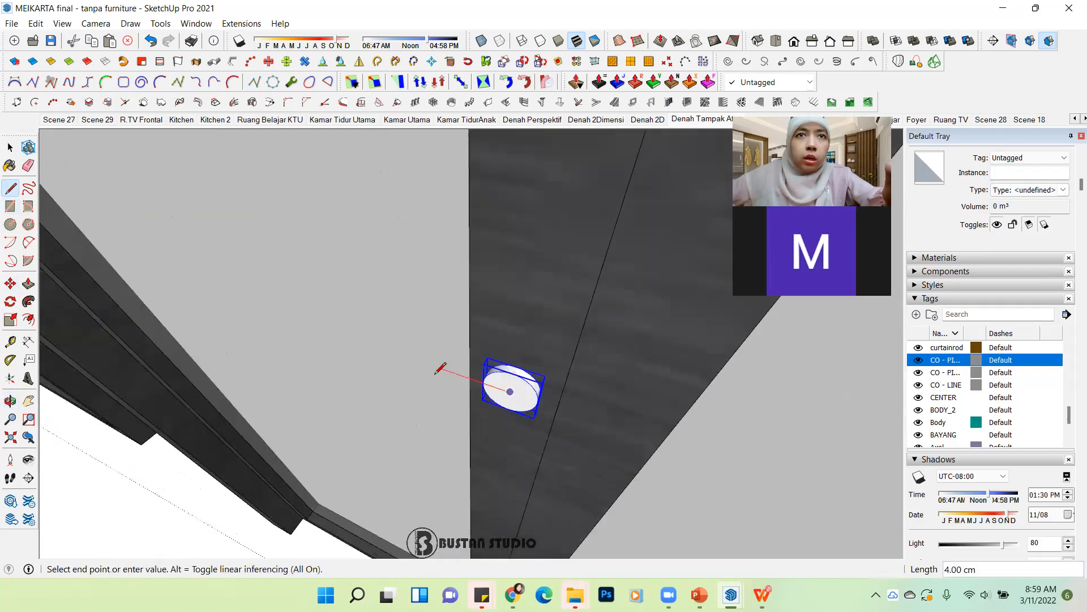
{"action": "scroll", "coordinate": [440, 369], "scroll_direction": "down", "scroll_amount": 2}
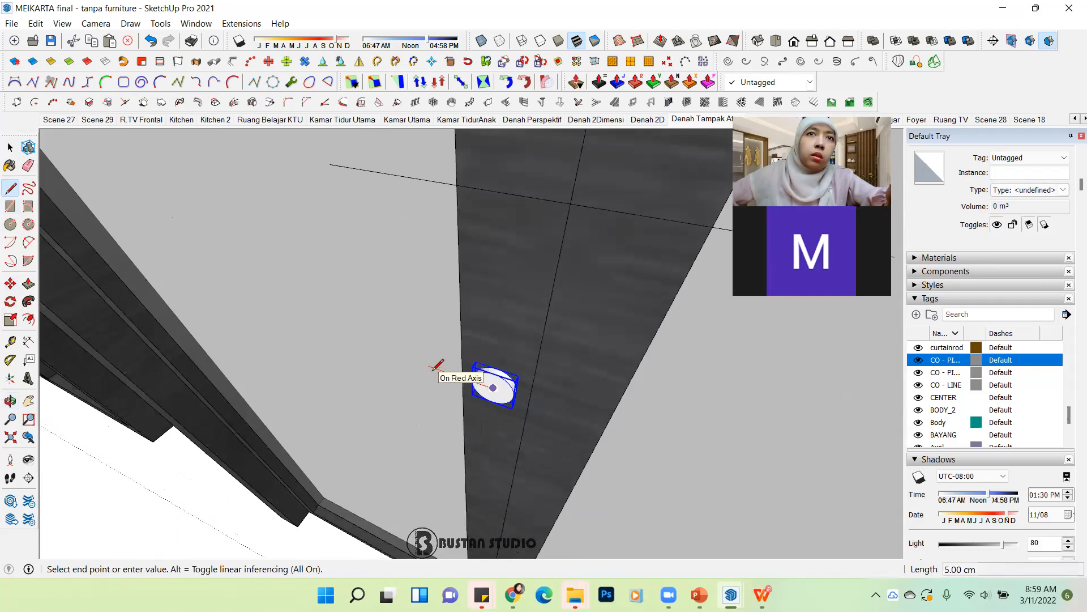
{"action": "scroll", "coordinate": [439, 373], "scroll_direction": "down", "scroll_amount": 2}
{"action": "scroll", "coordinate": [456, 382], "scroll_direction": "up", "scroll_amount": 3}
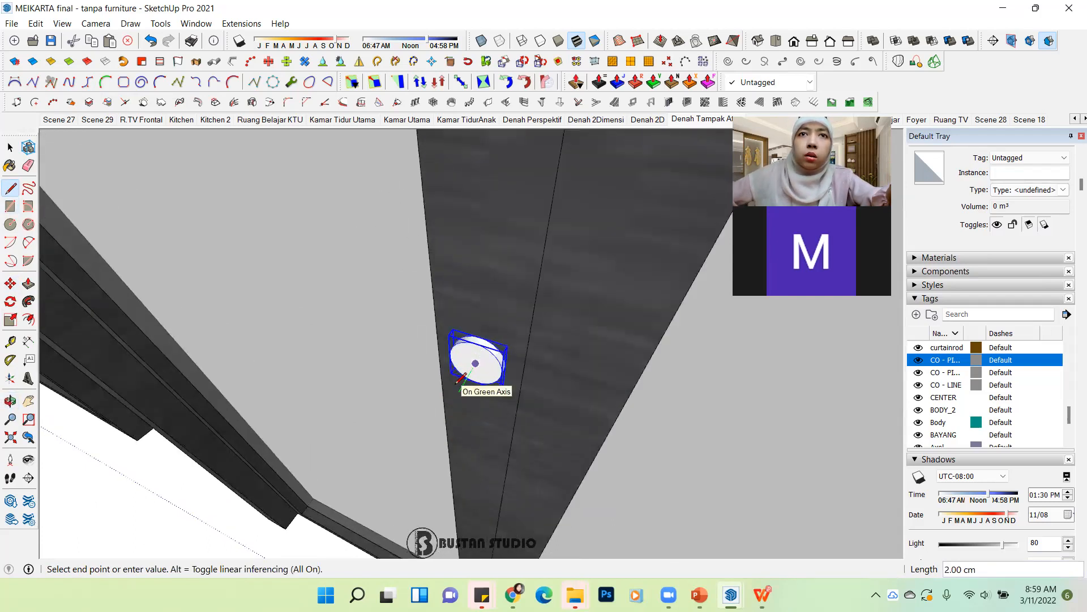
Step: Draw a 5 by 4 cm rectangle on the ground in front of the double door
{"action": "left_click", "coordinate": [10, 206]}
{"action": "scroll", "coordinate": [522, 267], "scroll_direction": "down", "scroll_amount": 3}
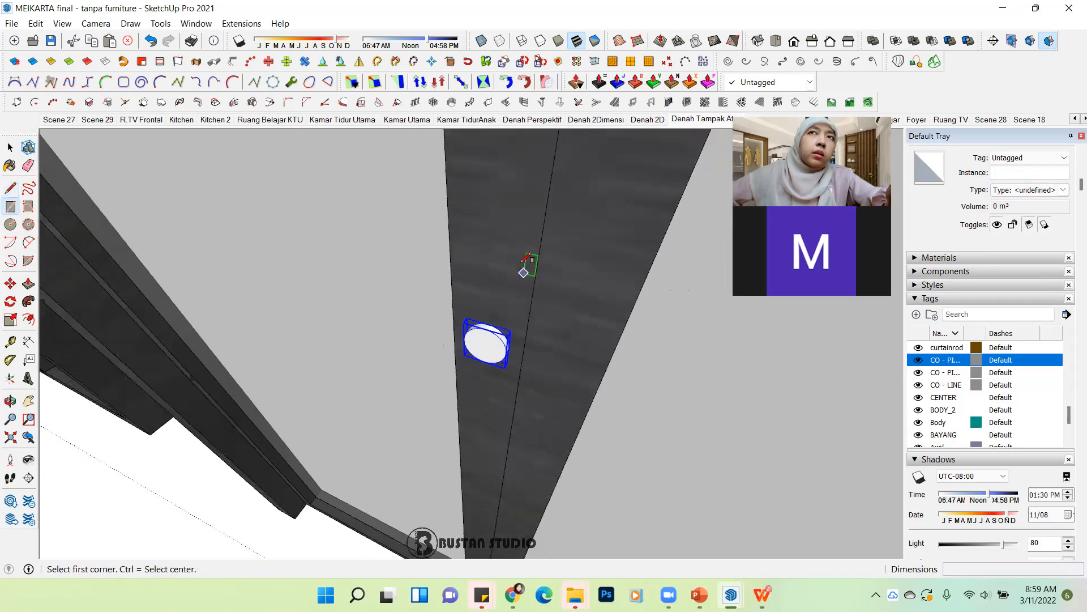
{"action": "scroll", "coordinate": [524, 243], "scroll_direction": "down", "scroll_amount": 5}
{"action": "left_click", "coordinate": [407, 465]}
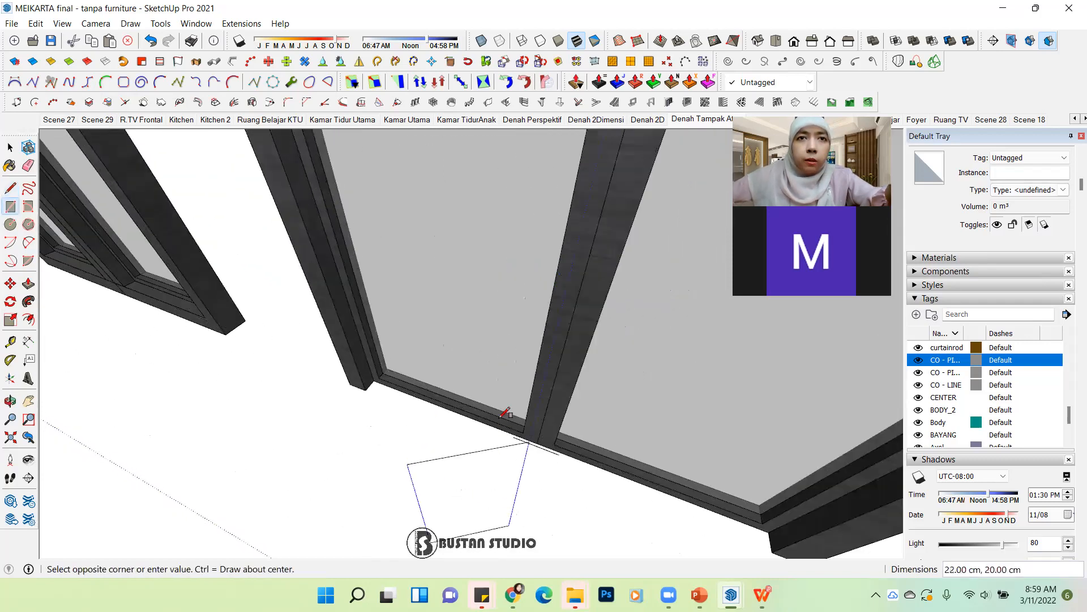
{"action": "scroll", "coordinate": [490, 453], "scroll_direction": "down", "scroll_amount": 2}
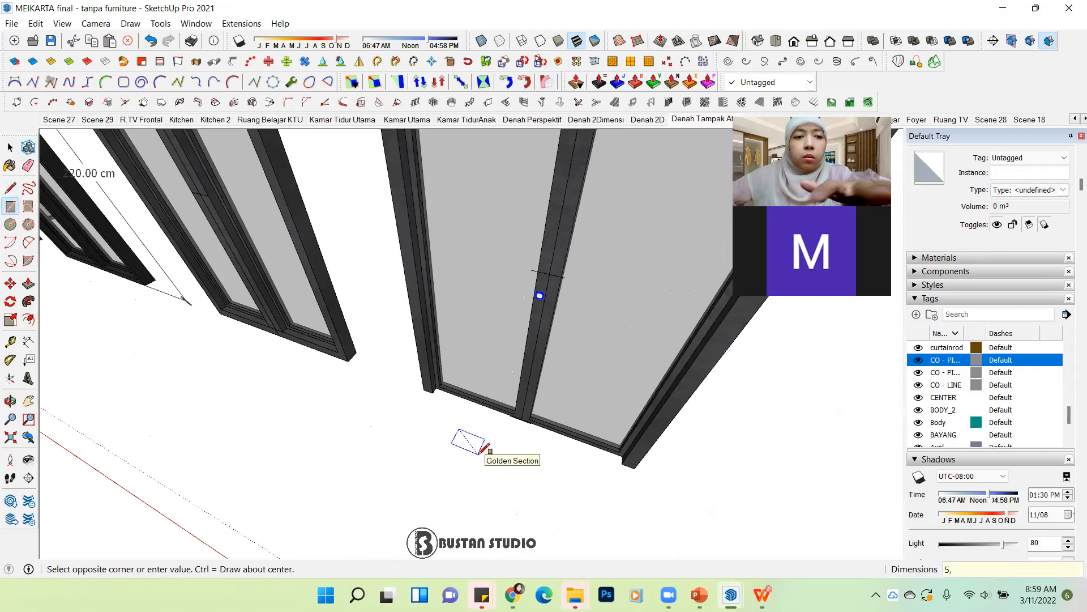
{"action": "left_click", "coordinate": [482, 449]}
{"action": "scroll", "coordinate": [462, 431], "scroll_direction": "up", "scroll_amount": 4}
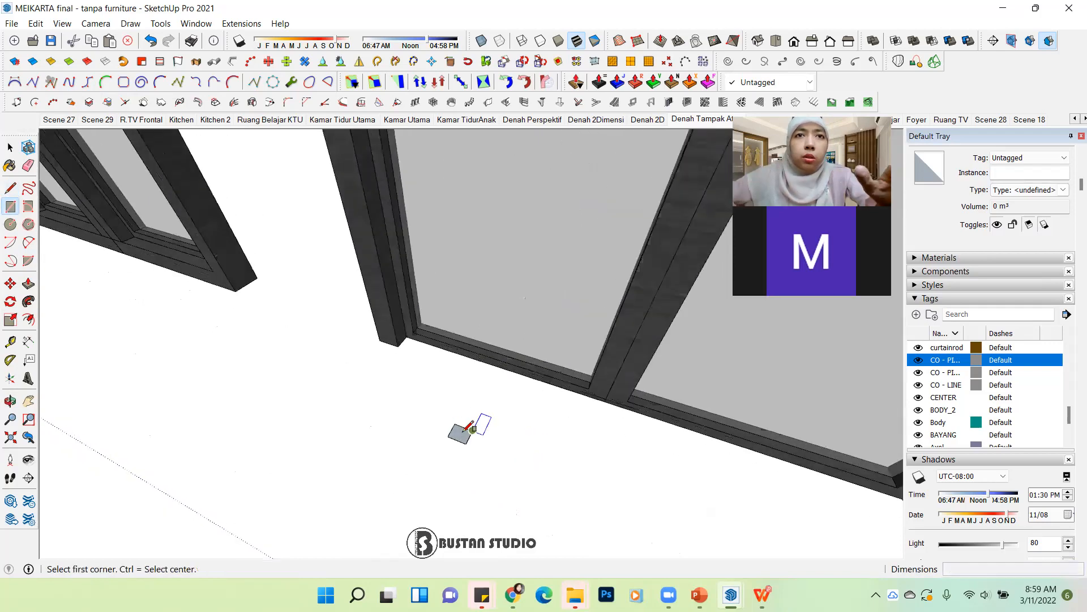
{"action": "scroll", "coordinate": [465, 431], "scroll_direction": "up", "scroll_amount": 2}
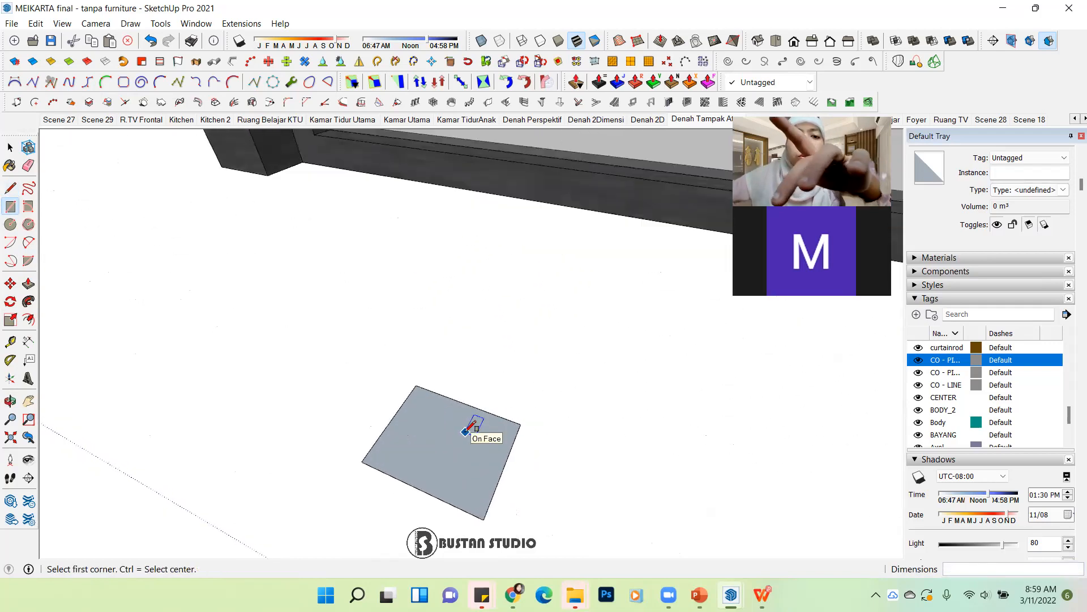
Step: Split the rectangle into two equal halves with a line between the midpoints of its shorter sides
{"action": "key", "text": "l"}
{"action": "left_click", "coordinate": [392, 419]}
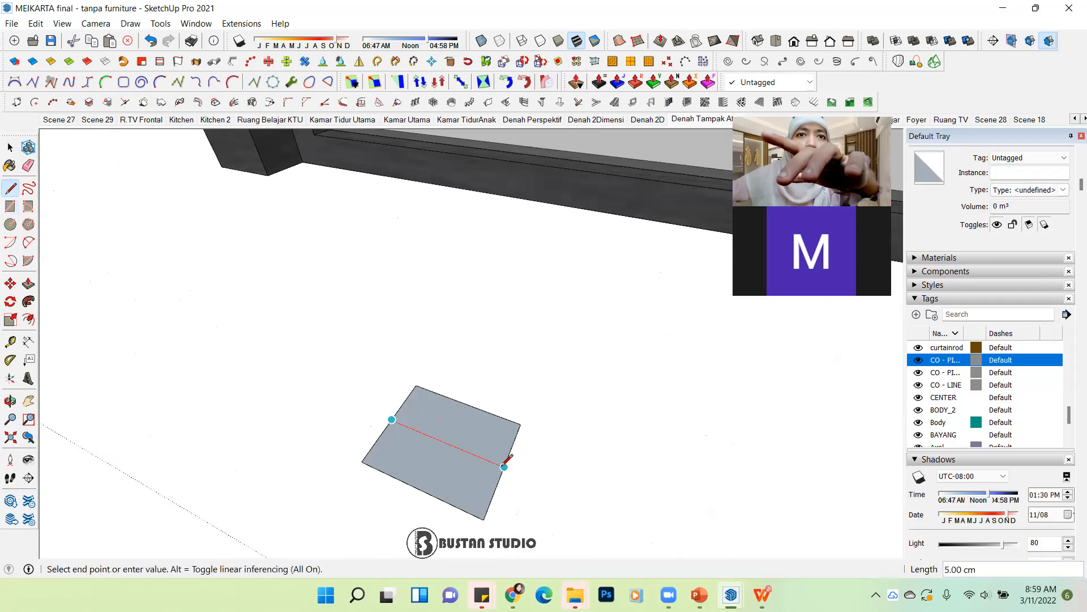
{"action": "left_click", "coordinate": [504, 467]}
Step: Delete the faces of both rectangle halves, keeping only the edges
{"action": "left_click", "coordinate": [10, 148]}
{"action": "left_click", "coordinate": [441, 419]}
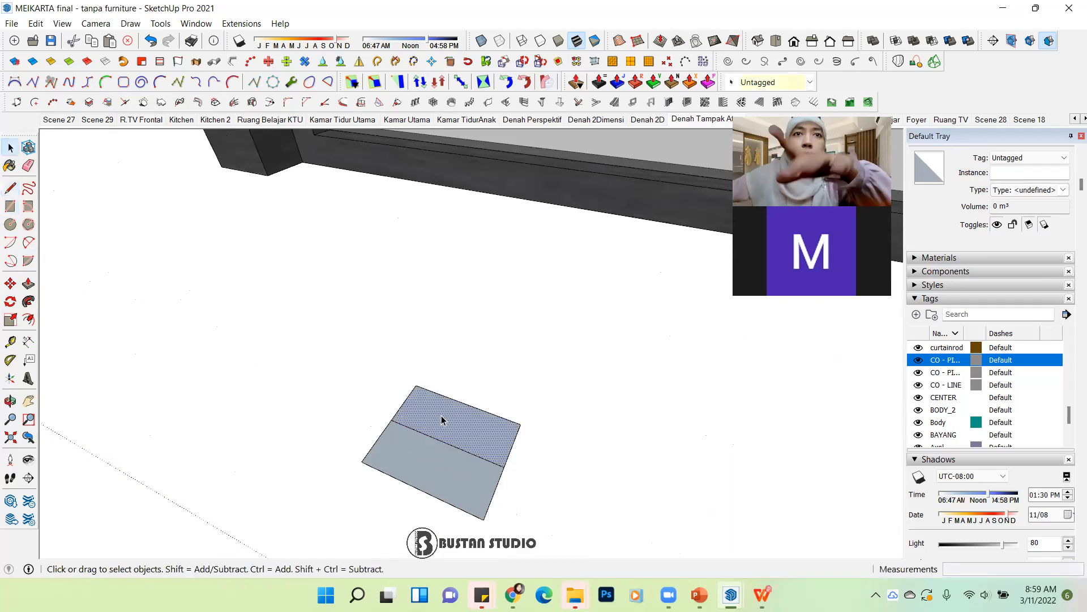
{"action": "key", "text": "Delete"}
{"action": "left_click", "coordinate": [423, 473]}
{"action": "key", "text": "Delete"}
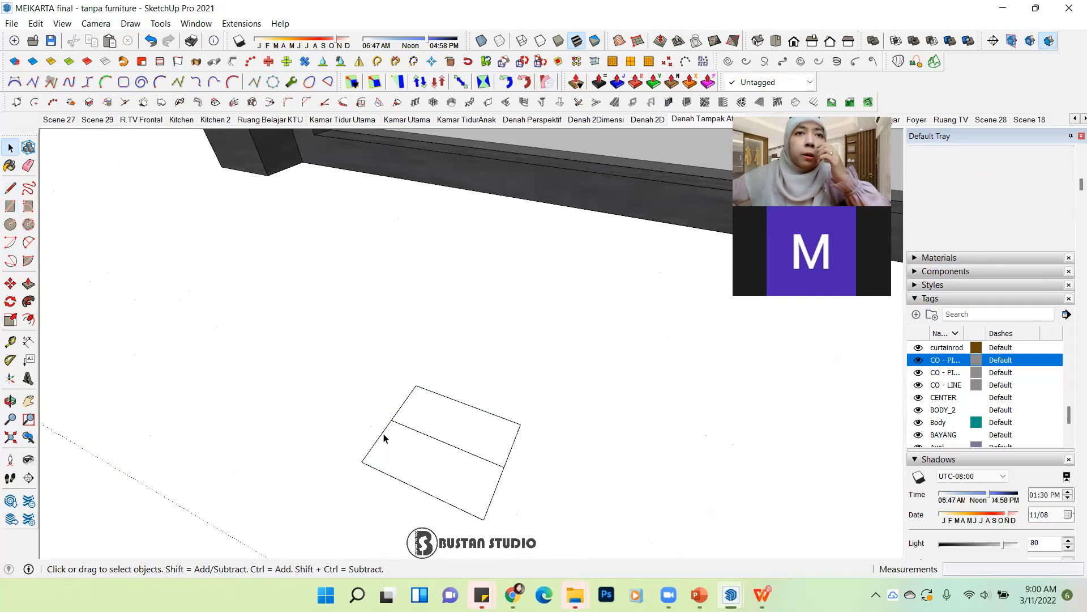
Step: Group the three outer edges of the rectangle half farther from the door
{"action": "left_click", "coordinate": [382, 439]}
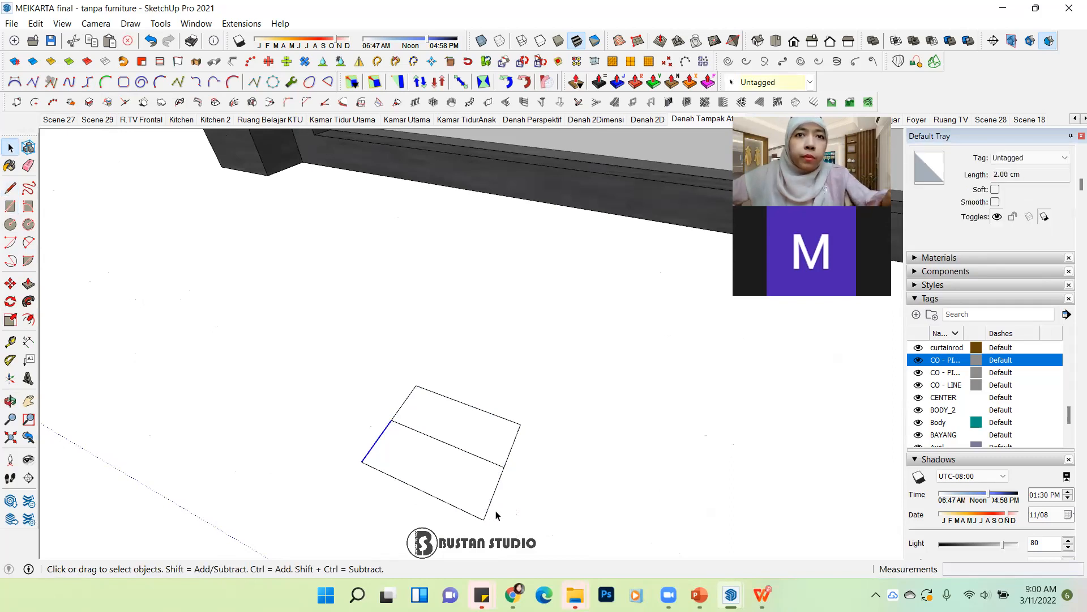
{"action": "left_click_drag", "start_coordinate": [464, 522], "coordinate": [465, 522], "text": "shift"}
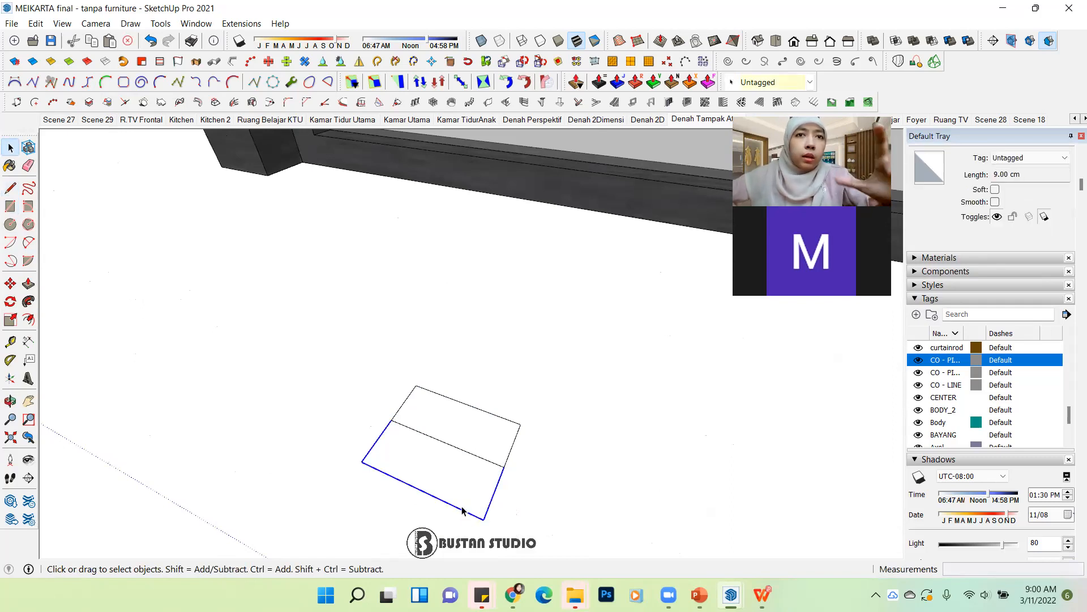
{"action": "key", "text": "ctrl+g"}
Step: Group the remaining edges that form the rectangle half nearer the door, including the dividing line
{"action": "left_click_drag", "start_coordinate": [280, 486], "coordinate": [275, 486]}
{"action": "triple_click", "coordinate": [478, 409]}
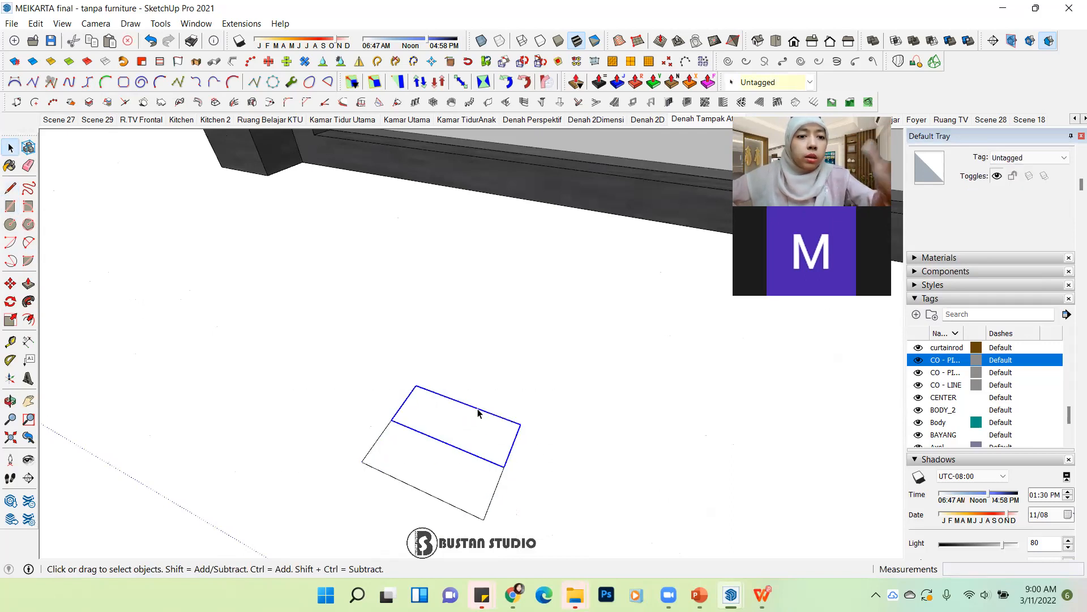
{"action": "scroll", "coordinate": [506, 413], "scroll_direction": "down", "scroll_amount": 2}
{"action": "left_click", "coordinate": [511, 454]}
{"action": "scroll", "coordinate": [501, 459], "scroll_direction": "up", "scroll_amount": 1}
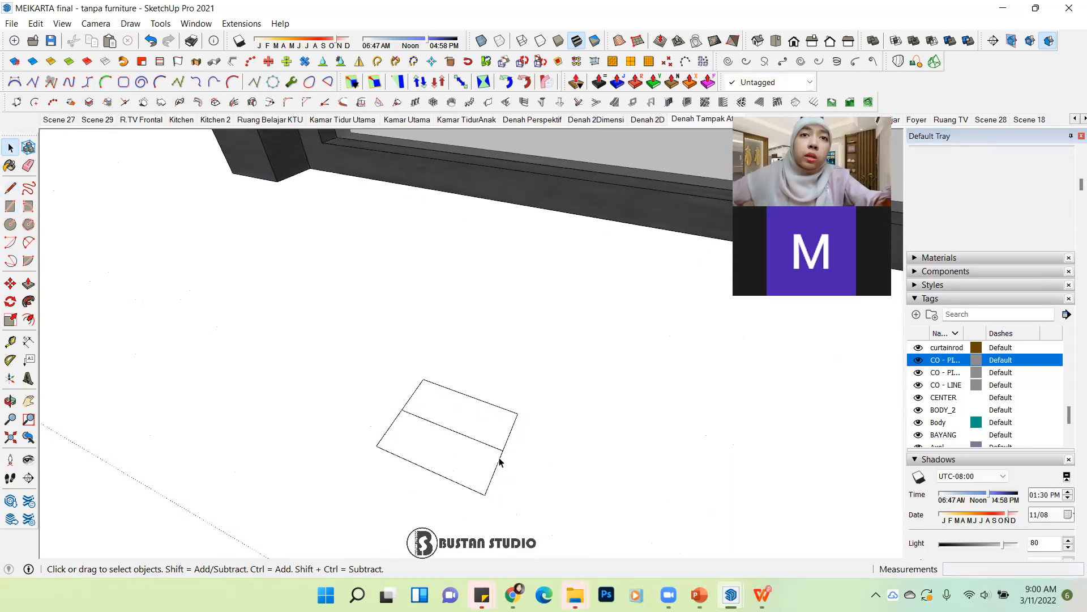
Step: Select both edge groups and start moving them from the end of the dividing line
{"action": "left_click", "coordinate": [501, 464]}
{"action": "left_click", "coordinate": [507, 444]}
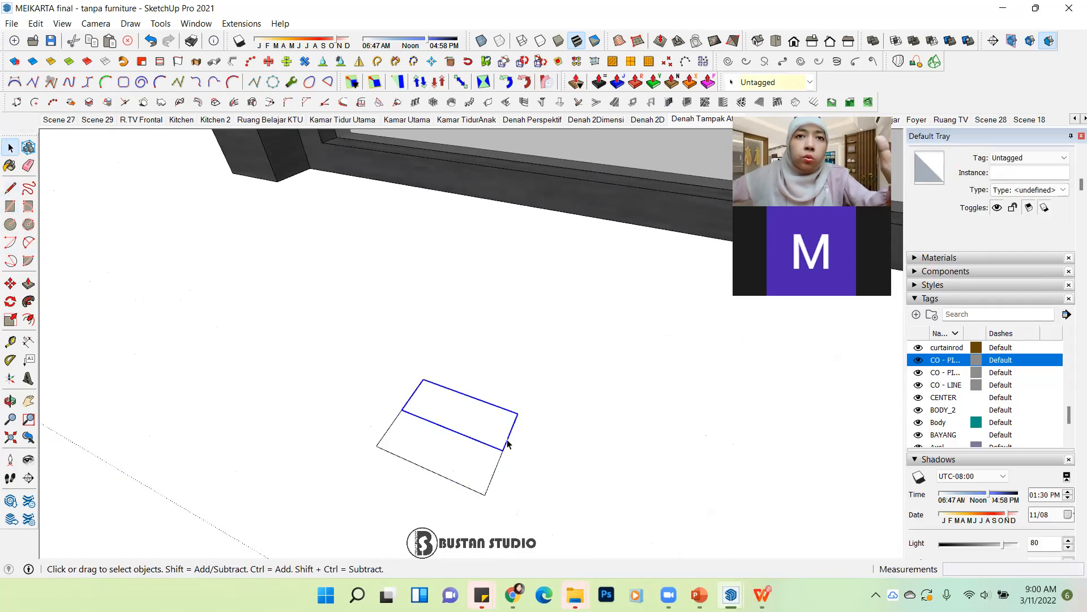
{"action": "left_click_drag", "start_coordinate": [479, 482], "coordinate": [480, 482]}
{"action": "key", "text": "m"}
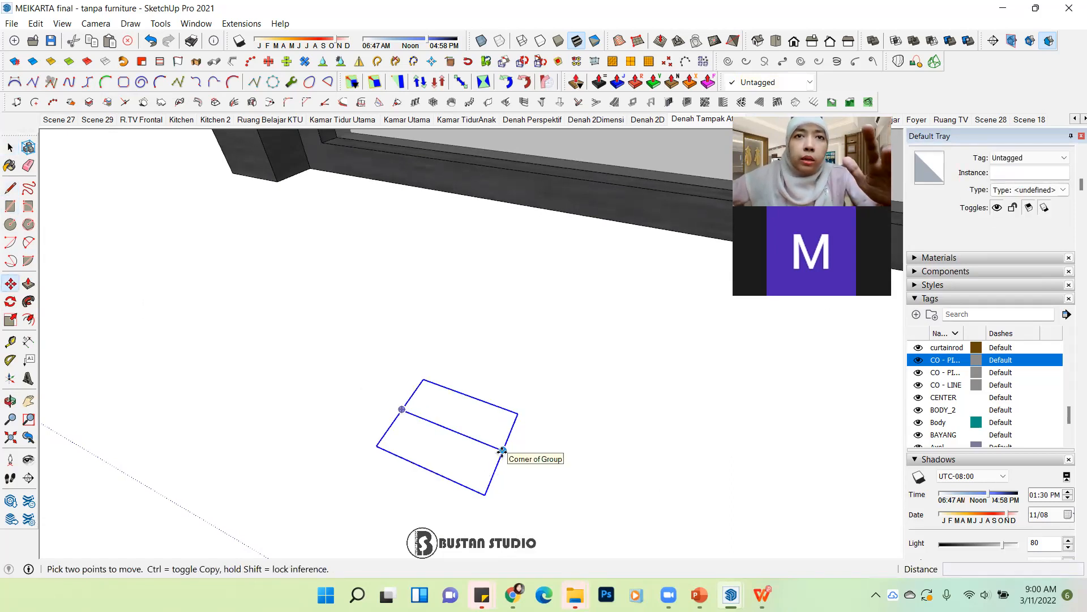
{"action": "left_click", "coordinate": [503, 451]}
{"action": "scroll", "coordinate": [351, 487], "scroll_direction": "down", "scroll_amount": 3}
{"action": "scroll", "coordinate": [360, 482], "scroll_direction": "up", "scroll_amount": 2}
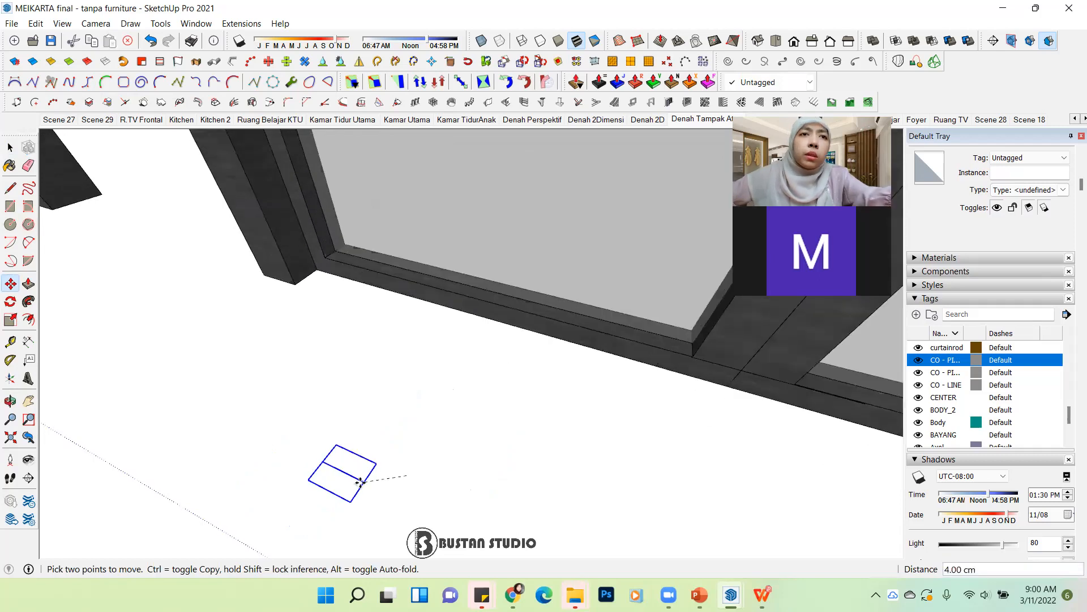
{"action": "key", "text": "Escape"}
{"action": "key", "text": "Escape"}
{"action": "scroll", "coordinate": [365, 489], "scroll_direction": "up", "scroll_amount": 2}
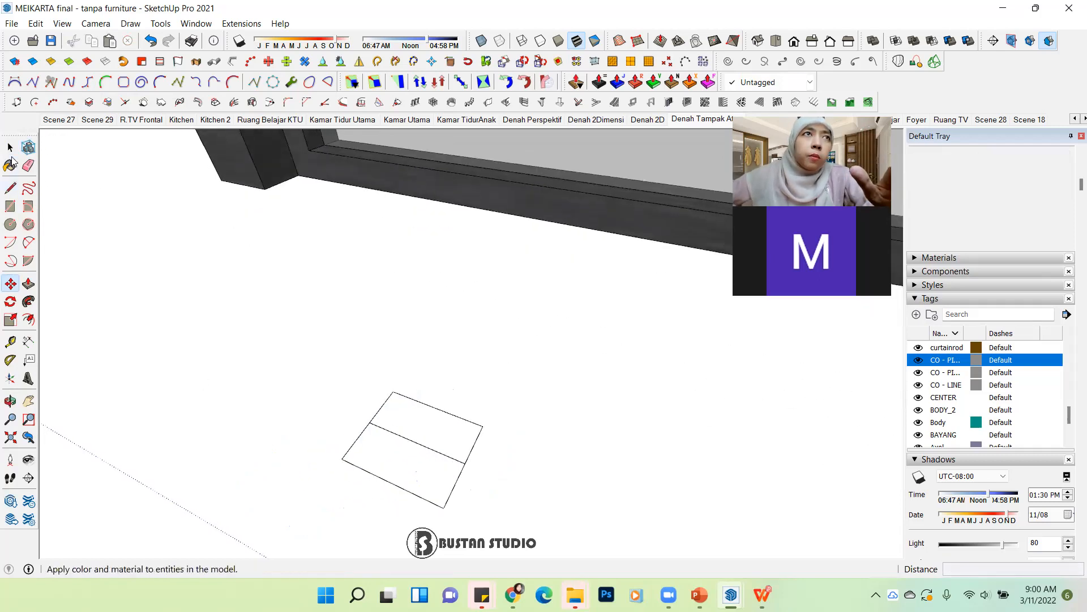
Step: Open the group of the nearer three-sided outline for editing and select its connected edges
{"action": "left_click", "coordinate": [11, 148]}
{"action": "scroll", "coordinate": [412, 502], "scroll_direction": "up", "scroll_amount": 1}
{"action": "double_click", "coordinate": [416, 494]}
{"action": "left_click", "coordinate": [416, 494]}
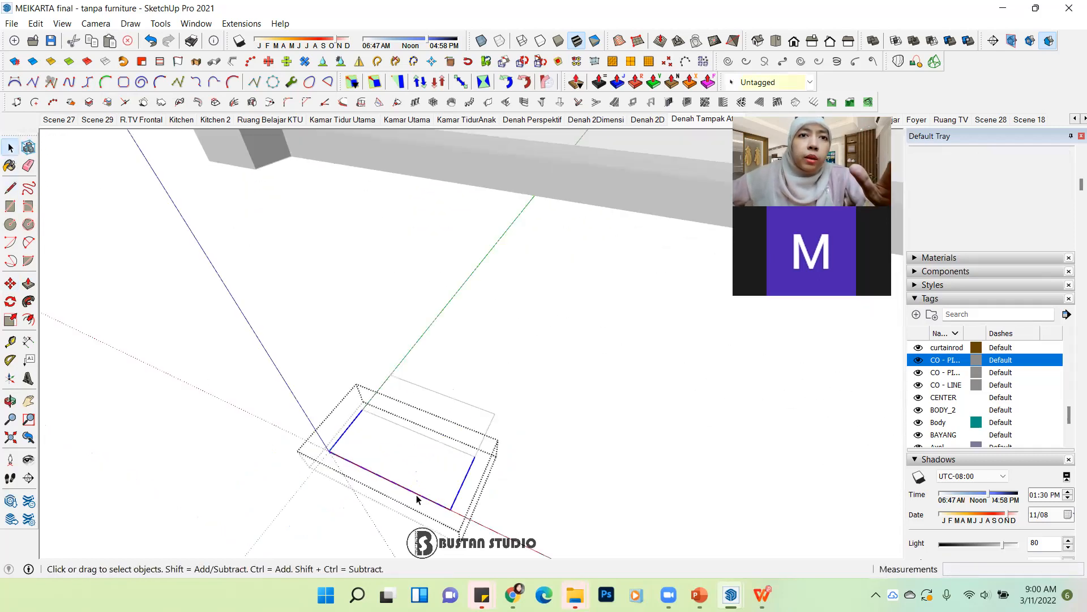
{"action": "scroll", "coordinate": [385, 480], "scroll_direction": "up", "scroll_amount": 2}
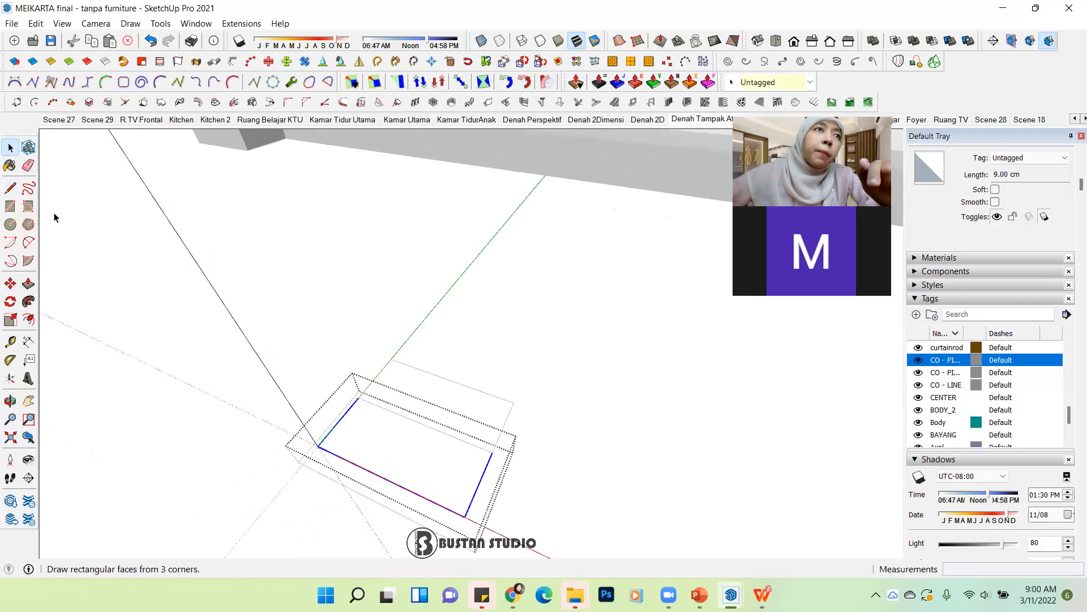
Step: Try to round the outline's corner with a two-point arc ending 0.5 cm along the short edge
{"action": "left_click", "coordinate": [29, 243]}
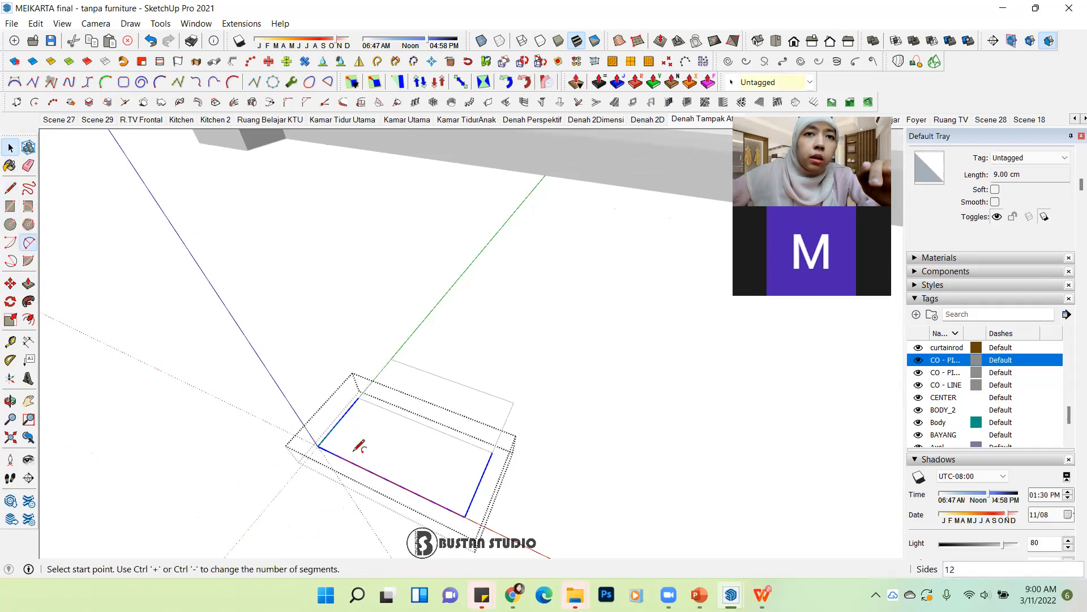
{"action": "scroll", "coordinate": [400, 479], "scroll_direction": "up", "scroll_amount": 1}
{"action": "left_click", "coordinate": [473, 520]}
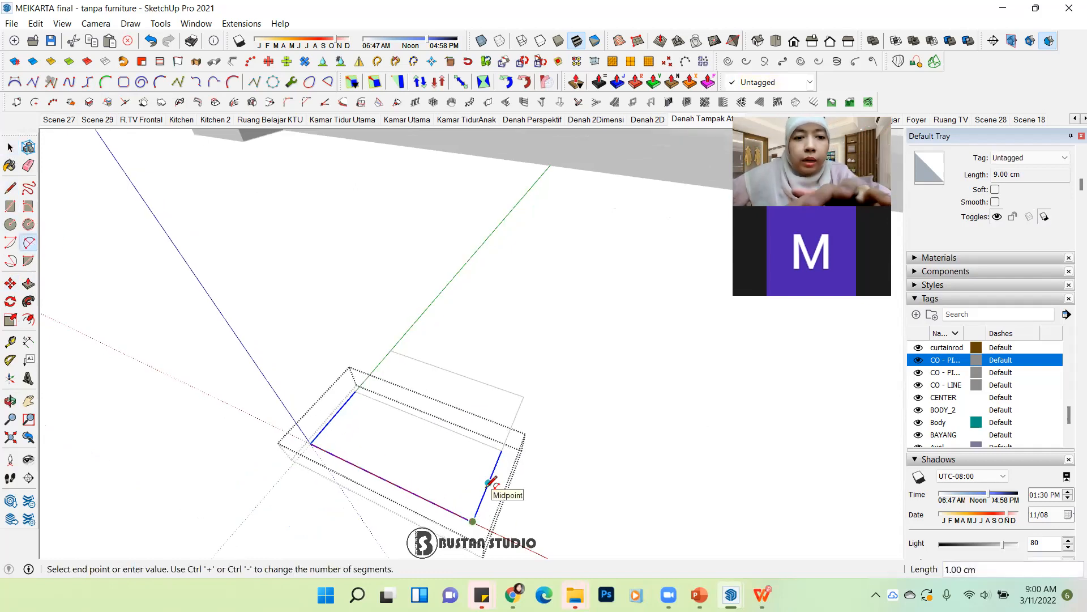
{"action": "type", "text": ".5"}
{"action": "key", "text": "Return"}
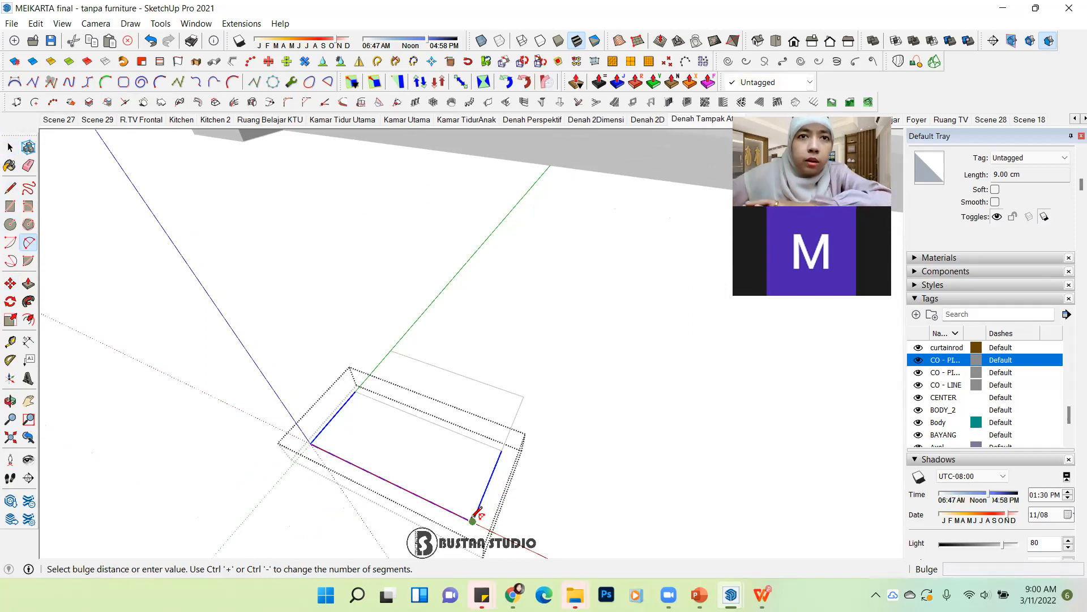
{"action": "key", "text": "Escape"}
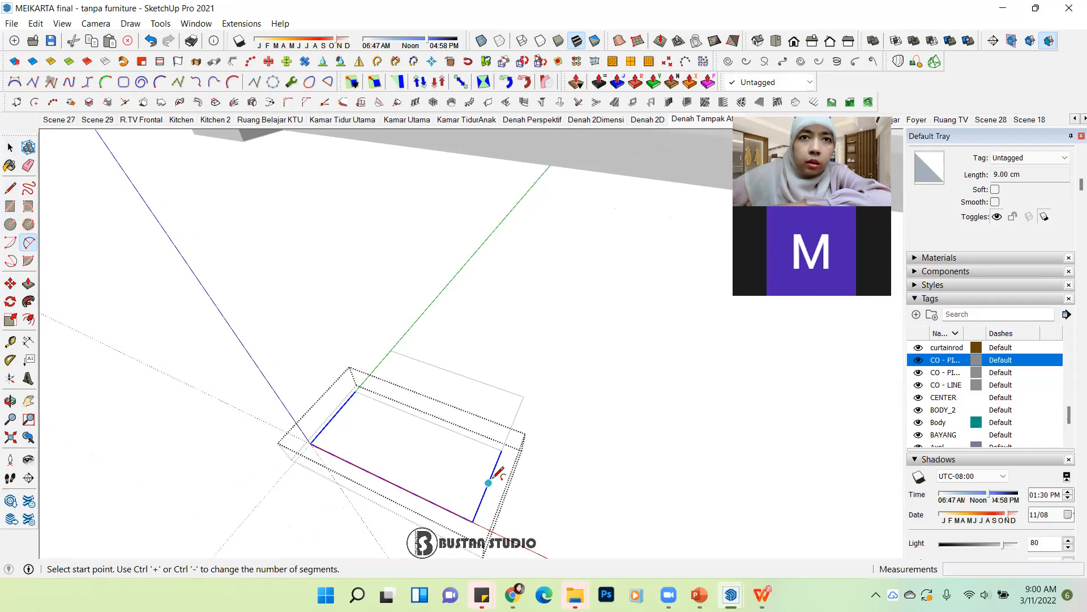
{"action": "scroll", "coordinate": [485, 493], "scroll_direction": "up", "scroll_amount": 1}
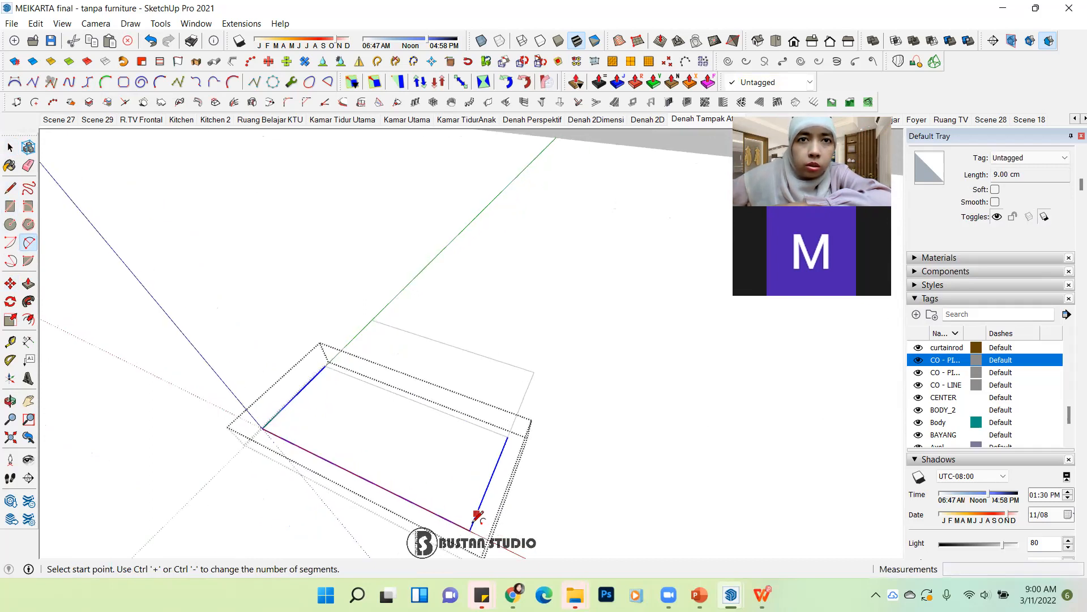
{"action": "left_click", "coordinate": [484, 498]}
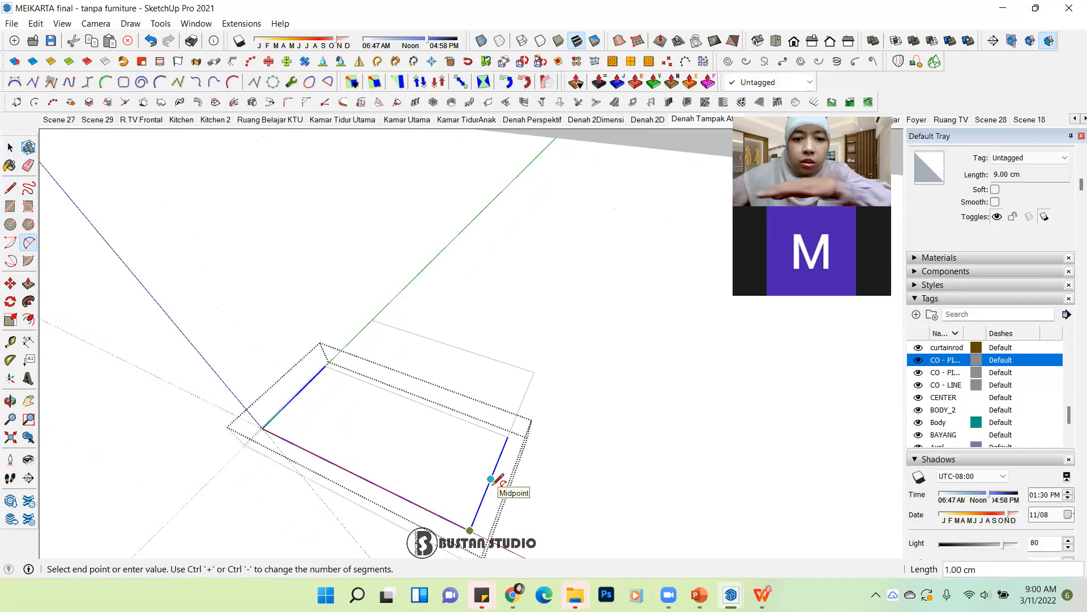
{"action": "key", "text": "Return"}
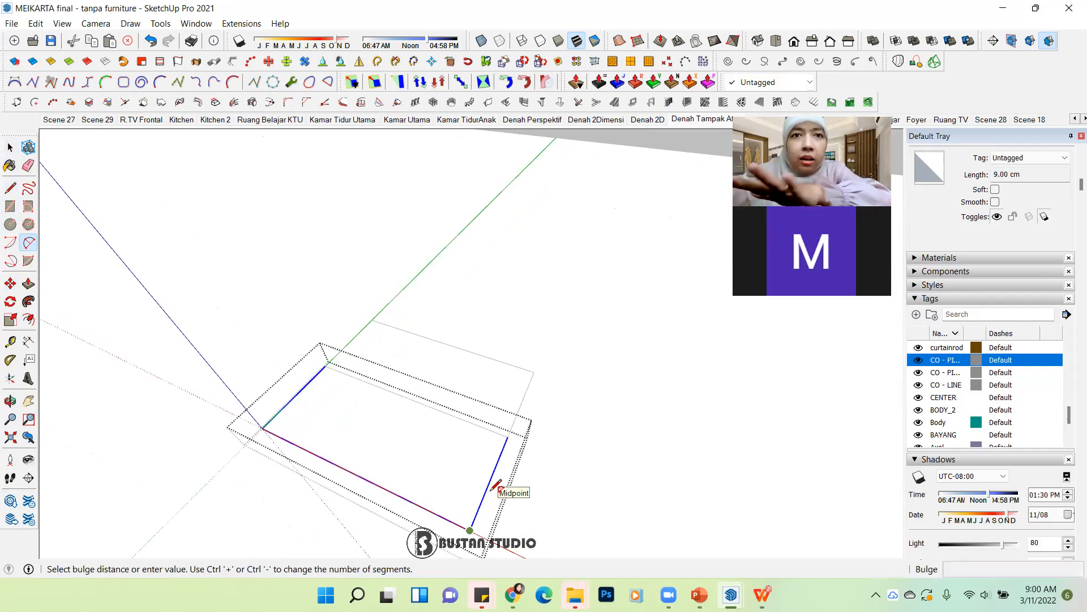
{"action": "left_click", "coordinate": [473, 524]}
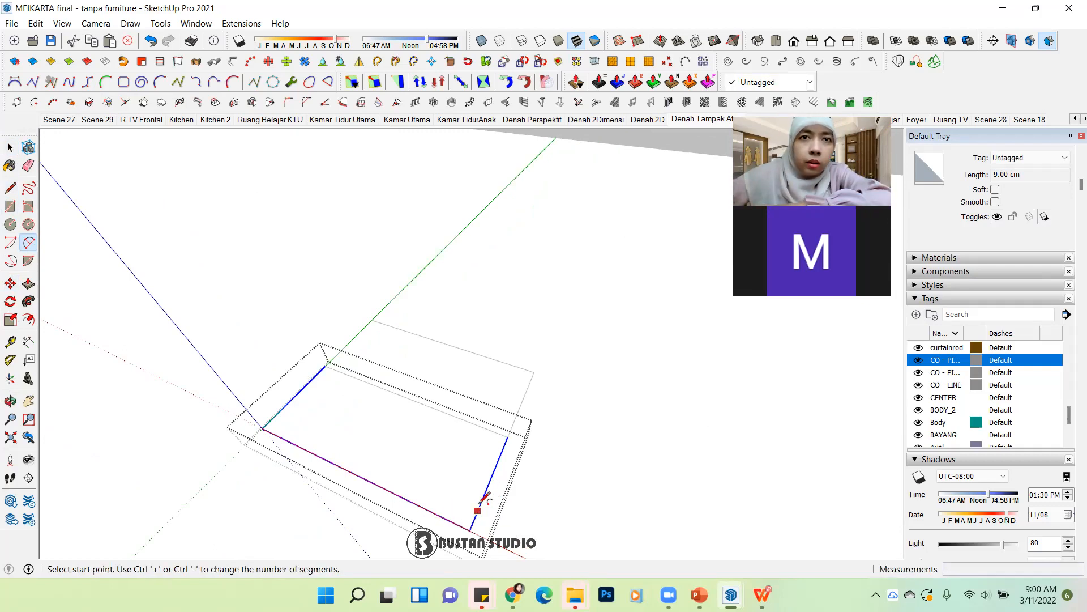
{"action": "scroll", "coordinate": [474, 484], "scroll_direction": "down", "scroll_amount": 1}
{"action": "mouse_move", "coordinate": [472, 491]}
{"action": "middle_mouse_down"}
{"action": "mouse_move", "coordinate": [289, 539]}
{"action": "mouse_move", "coordinate": [454, 491]}
{"action": "middle_mouse_up"}
{"action": "scroll", "coordinate": [452, 488], "scroll_direction": "up", "scroll_amount": 2}
{"action": "scroll", "coordinate": [508, 438], "scroll_direction": "down", "scroll_amount": 1}
{"action": "left_click", "coordinate": [486, 474]}
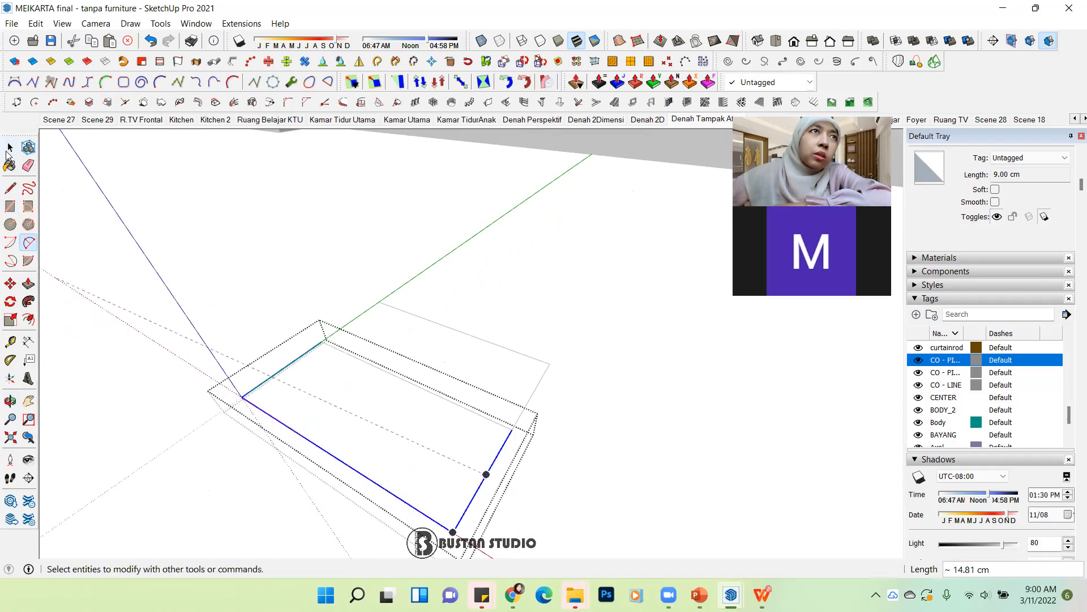
Step: Draw a 0.5 by 0.5 cm square inside the corner where the long edge meets the short edge
{"action": "left_click", "coordinate": [9, 148]}
{"action": "left_click", "coordinate": [465, 511]}
{"action": "left_click", "coordinate": [434, 520]}
{"action": "left_click", "coordinate": [465, 518]}
{"action": "middle_click_drag", "start_coordinate": [464, 434], "coordinate": [327, 480]}
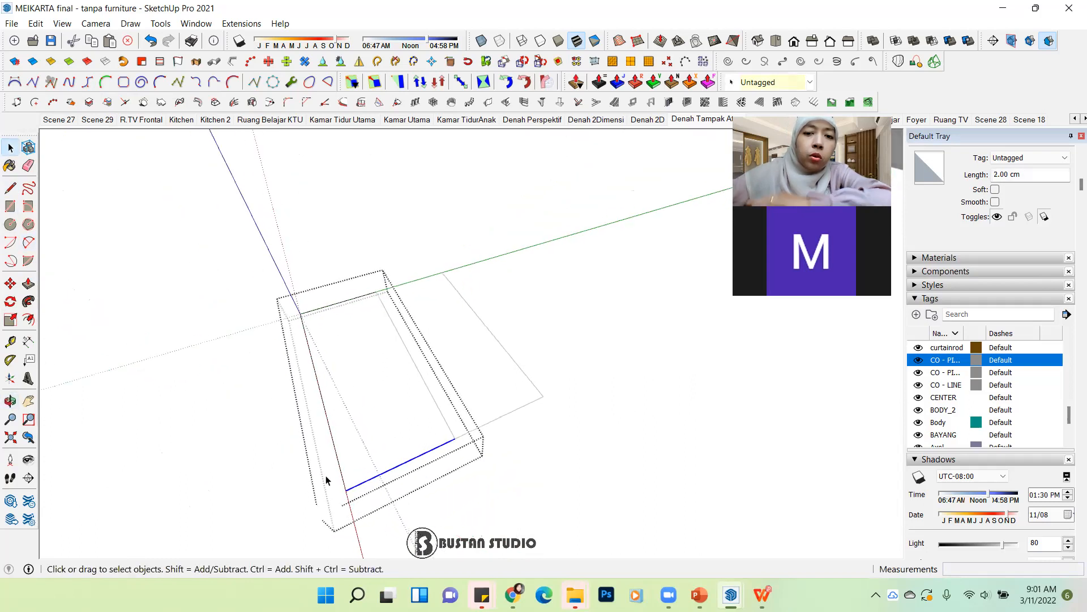
{"action": "left_click", "coordinate": [10, 206]}
{"action": "left_click", "coordinate": [345, 488]}
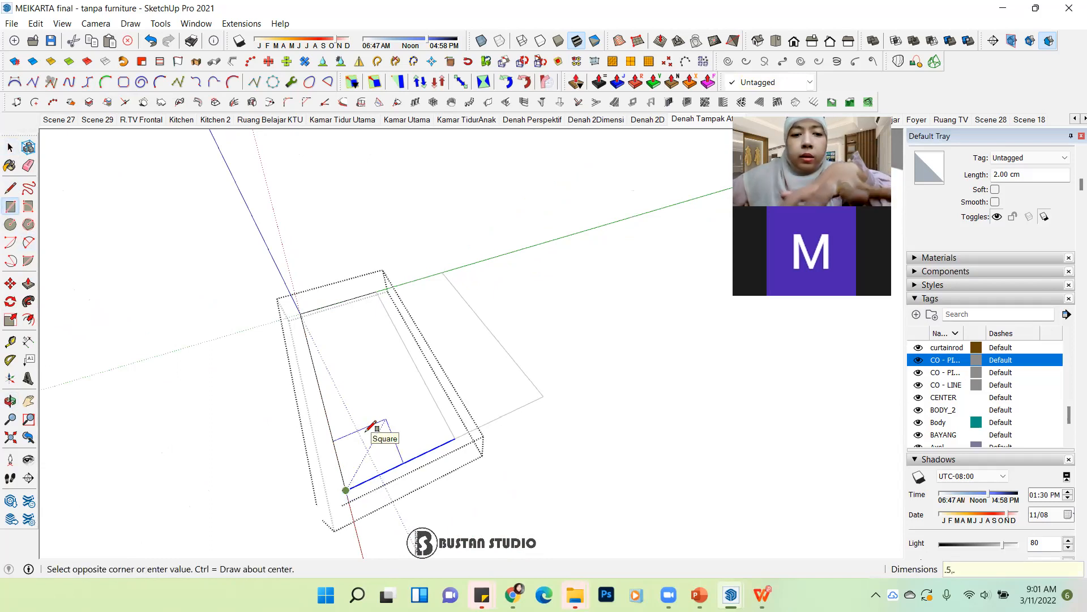
{"action": "key", "text": "Return"}
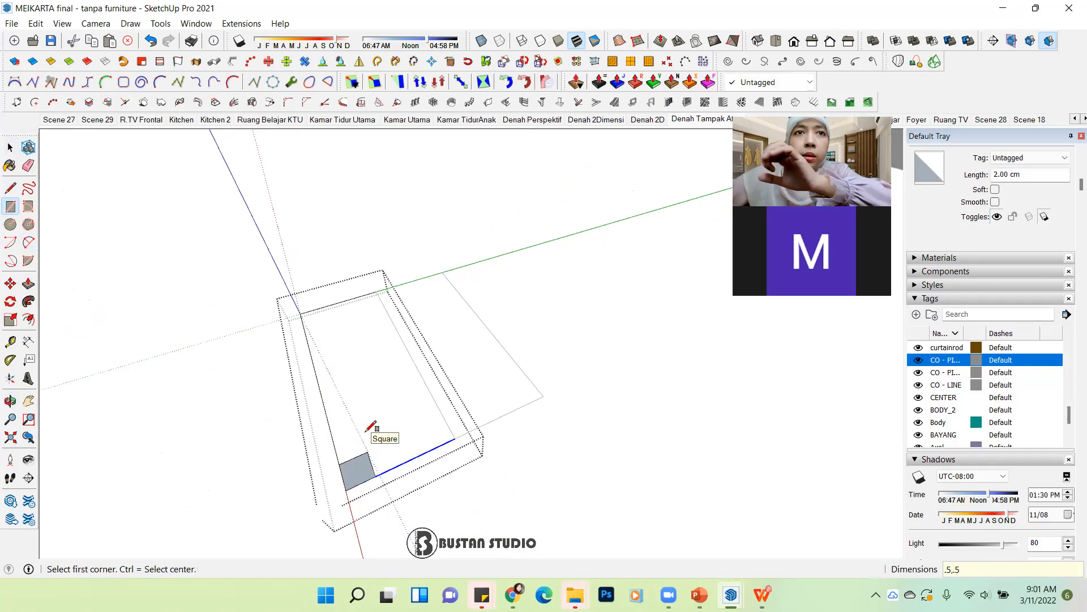
Step: Draw a two-point arc between opposite corners of the small square to round the outline's corner
{"action": "left_click", "coordinate": [29, 242]}
{"action": "middle_click_drag", "start_coordinate": [151, 406], "coordinate": [400, 486]}
{"action": "middle_click_drag", "start_coordinate": [435, 448], "coordinate": [457, 412]}
{"action": "scroll", "coordinate": [479, 417], "scroll_direction": "up", "scroll_amount": 4}
{"action": "scroll", "coordinate": [477, 418], "scroll_direction": "down", "scroll_amount": 3}
{"action": "left_click", "coordinate": [452, 405]}
{"action": "left_click", "coordinate": [504, 409]}
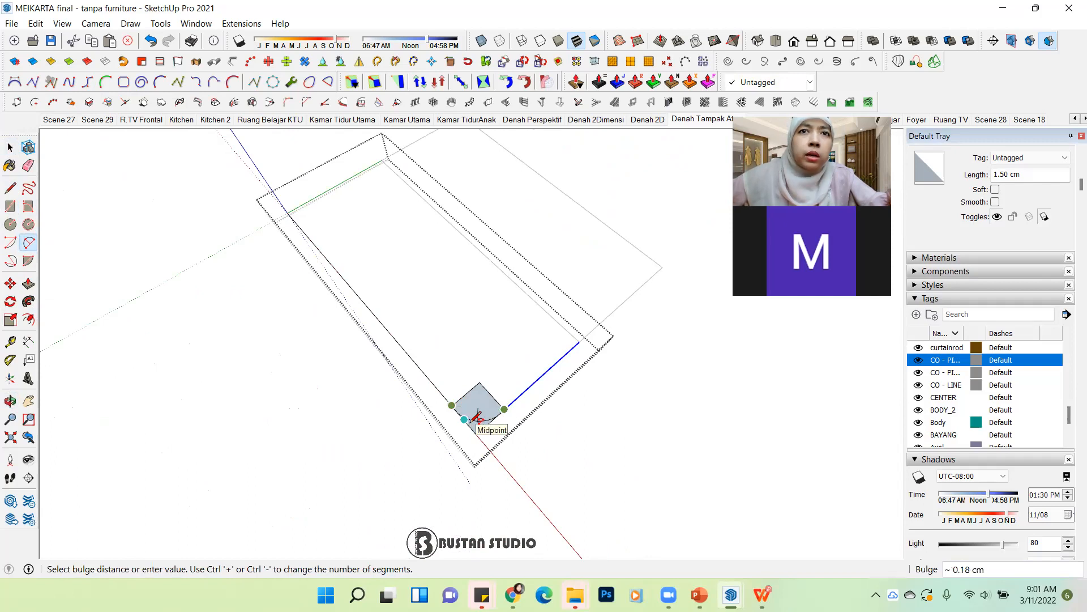
{"action": "left_click", "coordinate": [477, 418]}
Step: Erase the leftover square edges and sharp corner around the arc, keeping only the rounded corner
{"action": "left_click", "coordinate": [28, 165]}
{"action": "mouse_move", "coordinate": [460, 390]}
{"action": "left_mouse_down"}
{"action": "mouse_move", "coordinate": [486, 381]}
{"action": "mouse_move", "coordinate": [503, 440]}
{"action": "left_mouse_up"}
{"action": "mouse_move", "coordinate": [495, 435]}
{"action": "middle_mouse_down"}
{"action": "mouse_move", "coordinate": [321, 338]}
{"action": "mouse_move", "coordinate": [440, 447]}
{"action": "mouse_move", "coordinate": [627, 411]}
{"action": "mouse_move", "coordinate": [538, 382]}
{"action": "mouse_move", "coordinate": [525, 323]}
{"action": "mouse_move", "coordinate": [458, 338]}
{"action": "middle_mouse_up"}
{"action": "key", "text": "space"}
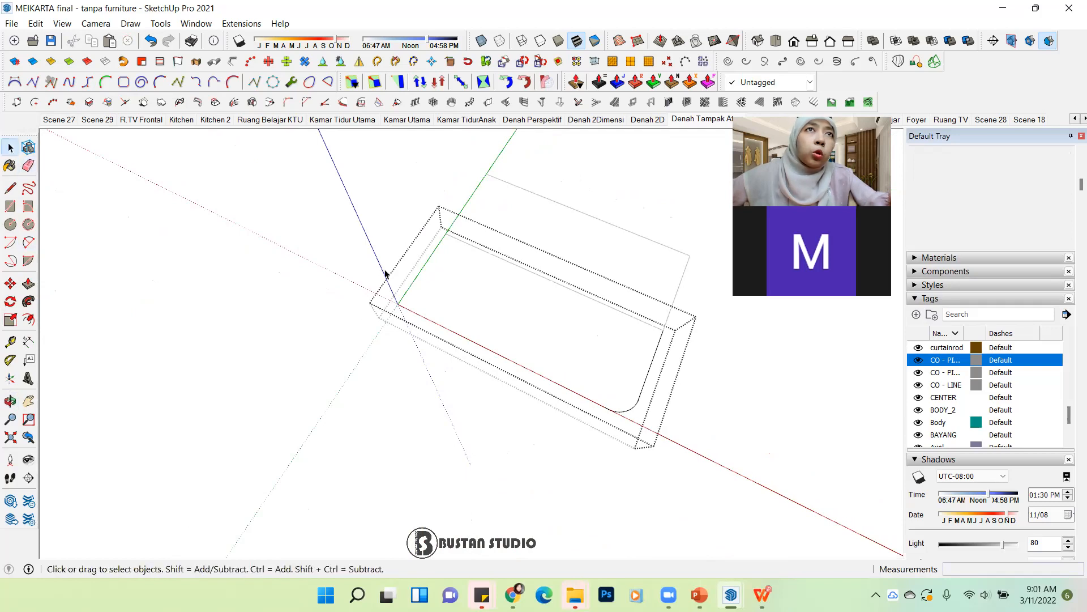
Step: Try to fillet the outline's remaining sharp corner and check the selection of its edges
{"action": "left_click", "coordinate": [289, 104]}
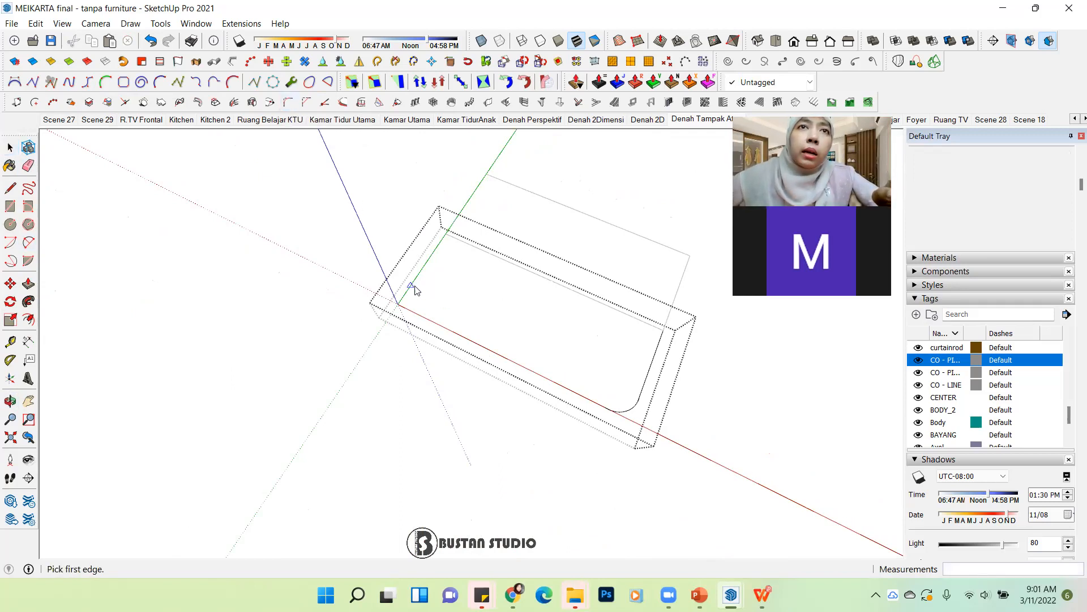
{"action": "left_click", "coordinate": [415, 290]}
{"action": "left_click", "coordinate": [573, 329]}
{"action": "middle_click_drag", "start_coordinate": [478, 318], "coordinate": [422, 361]}
{"action": "left_click", "coordinate": [9, 147]}
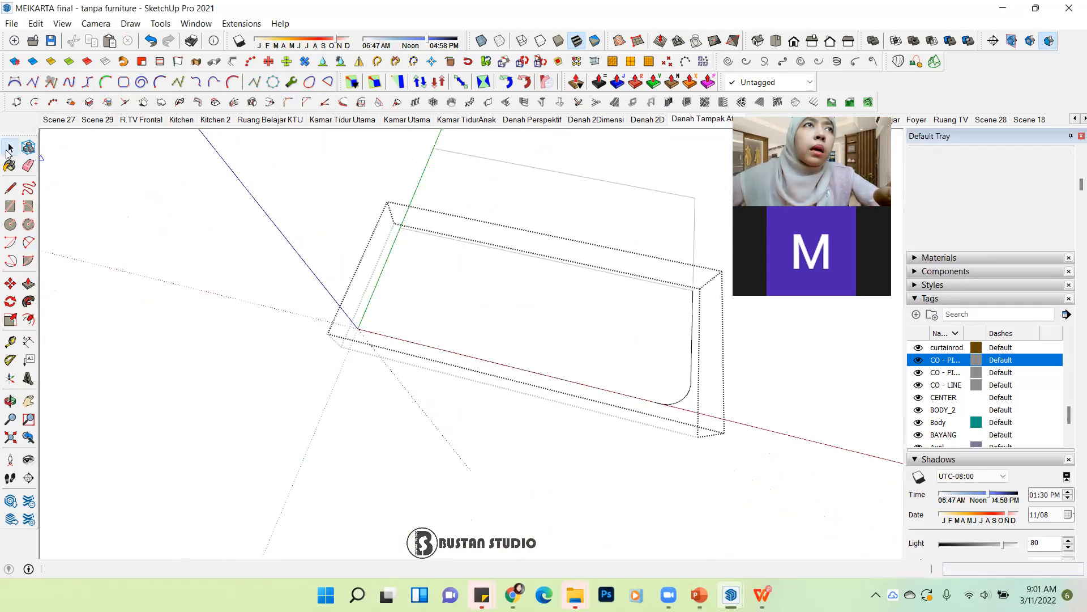
{"action": "left_click", "coordinate": [688, 396]}
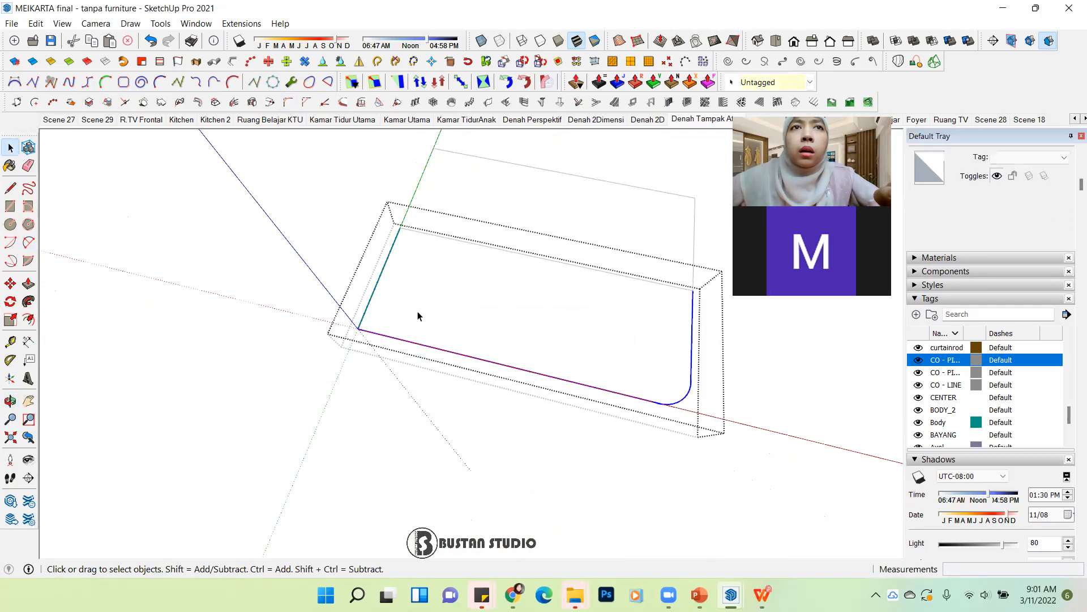
{"action": "left_click", "coordinate": [368, 306]}
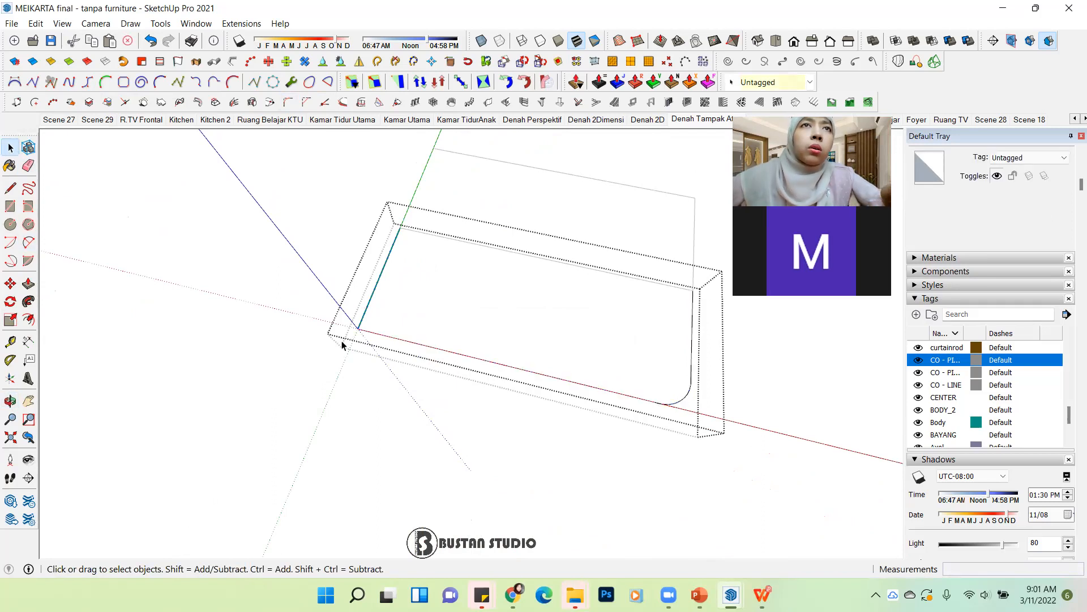
Step: Fillet the outline's remaining sharp corner with a 0.5 cm radius and 6 segments, then leave the group
{"action": "left_click", "coordinate": [288, 103]}
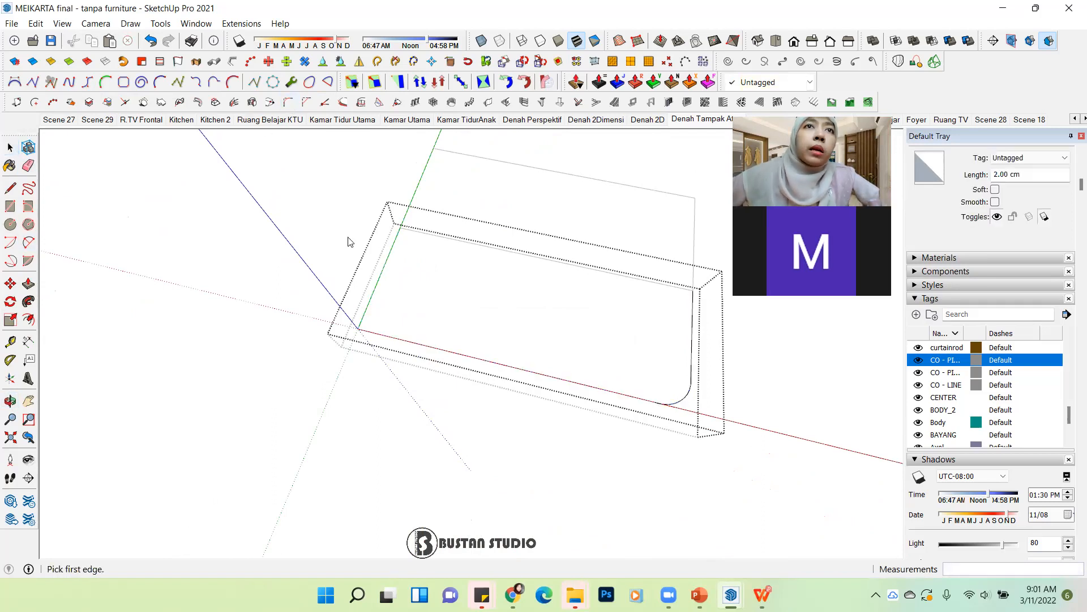
{"action": "left_click", "coordinate": [363, 316]}
{"action": "left_click", "coordinate": [382, 335]}
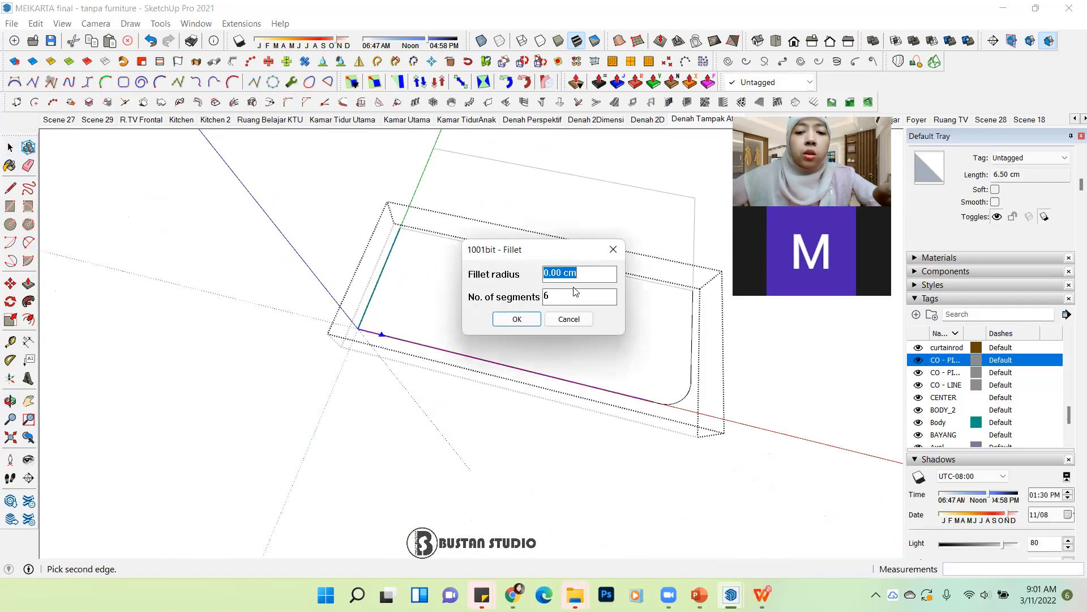
{"action": "type", "text": ".5"}
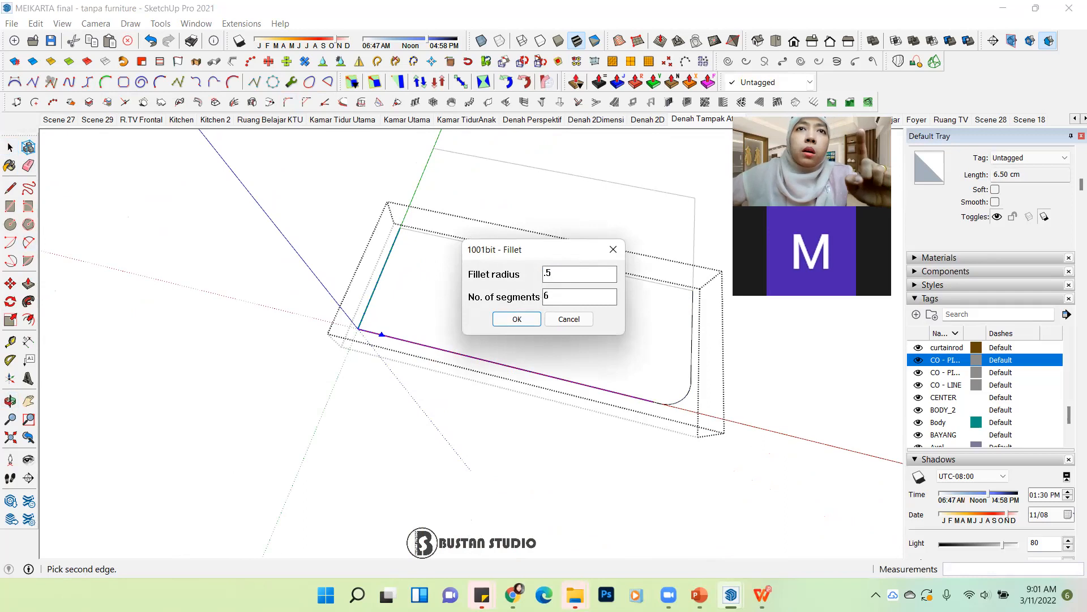
{"action": "left_click", "coordinate": [527, 319]}
{"action": "middle_click_drag", "start_coordinate": [468, 340], "coordinate": [342, 374]}
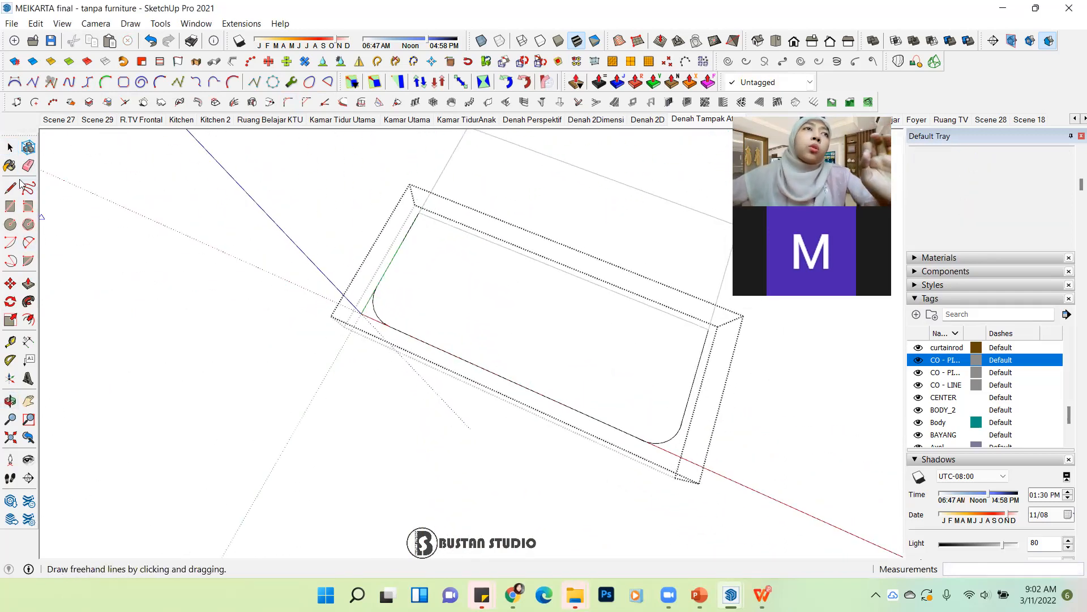
{"action": "left_click", "coordinate": [9, 147]}
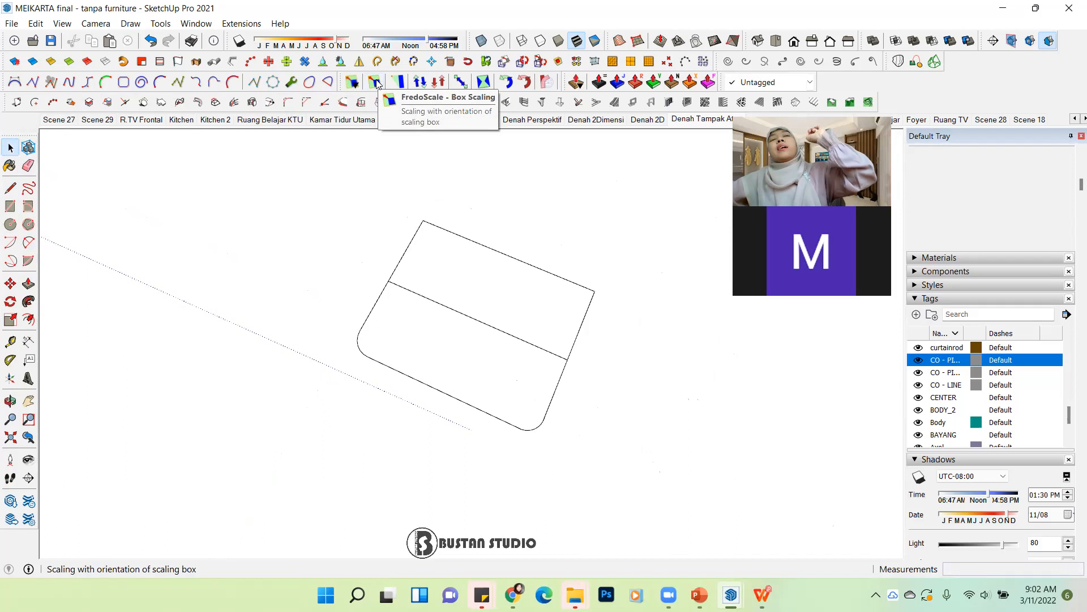
Step: Move the whole rounded outline about 104 cm, placing it beside the white disc on the dark door frame
{"action": "left_click", "coordinate": [521, 410]}
{"action": "triple_click", "coordinate": [464, 405]}
{"action": "key", "text": "m"}
{"action": "left_click", "coordinate": [413, 416]}
{"action": "scroll", "coordinate": [414, 416], "scroll_direction": "down", "scroll_amount": 8}
{"action": "middle_click_drag", "start_coordinate": [416, 422], "coordinate": [418, 280]}
{"action": "scroll", "coordinate": [495, 174], "scroll_direction": "up", "scroll_amount": 2}
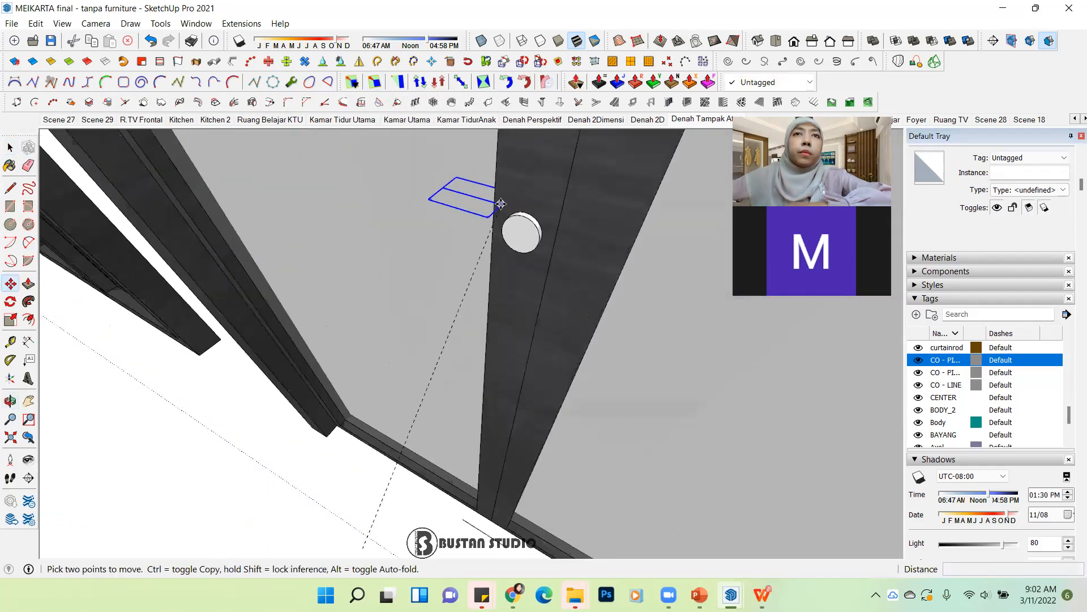
{"action": "scroll", "coordinate": [501, 204], "scroll_direction": "up", "scroll_amount": 3}
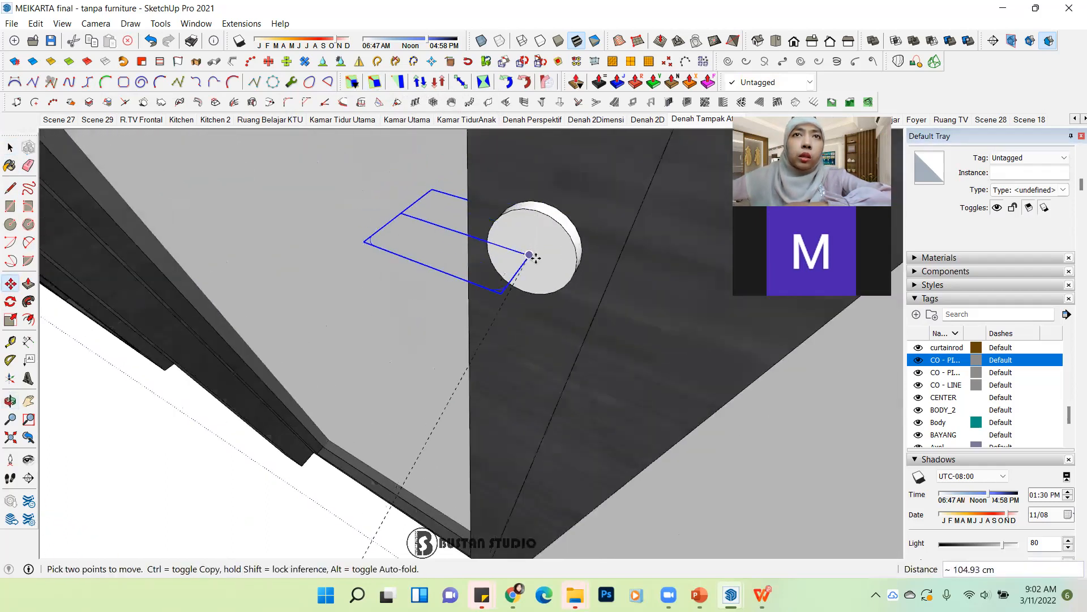
{"action": "scroll", "coordinate": [500, 229], "scroll_direction": "up", "scroll_amount": 1}
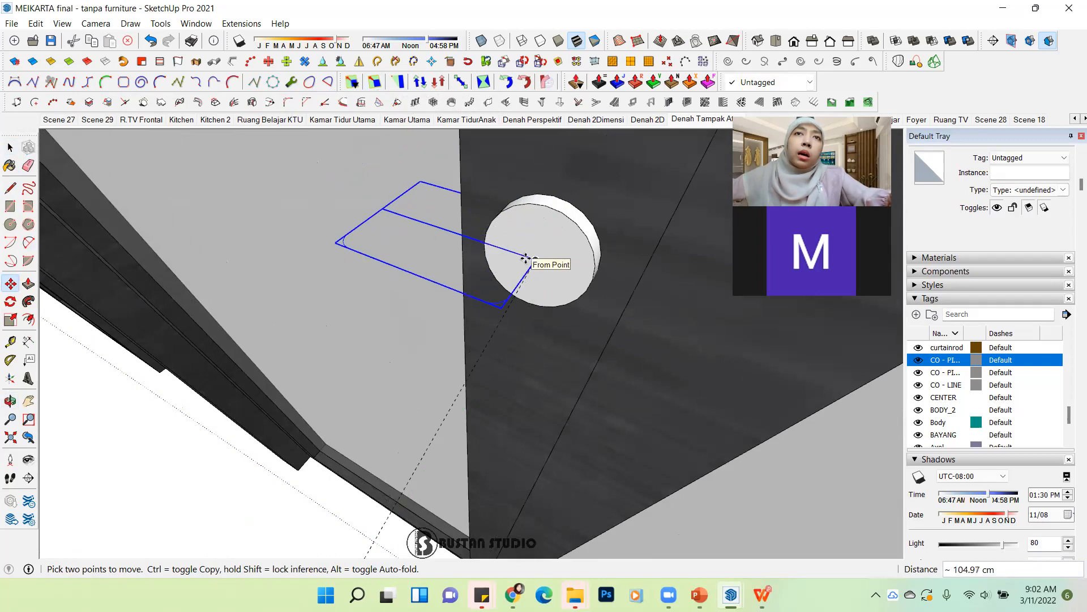
{"action": "scroll", "coordinate": [534, 259], "scroll_direction": "down", "scroll_amount": 1}
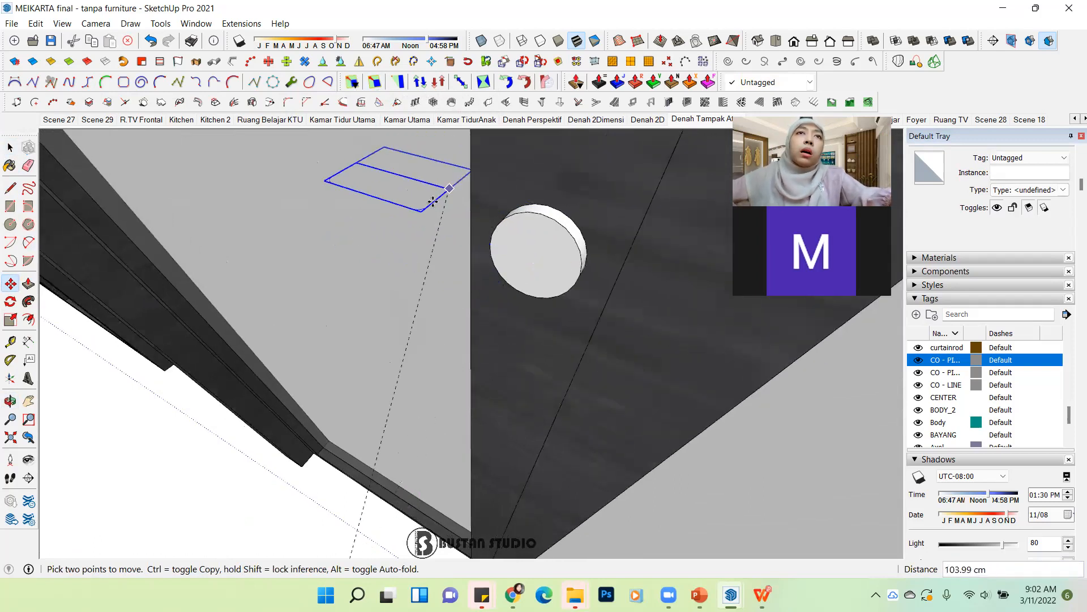
{"action": "left_click", "coordinate": [429, 229]}
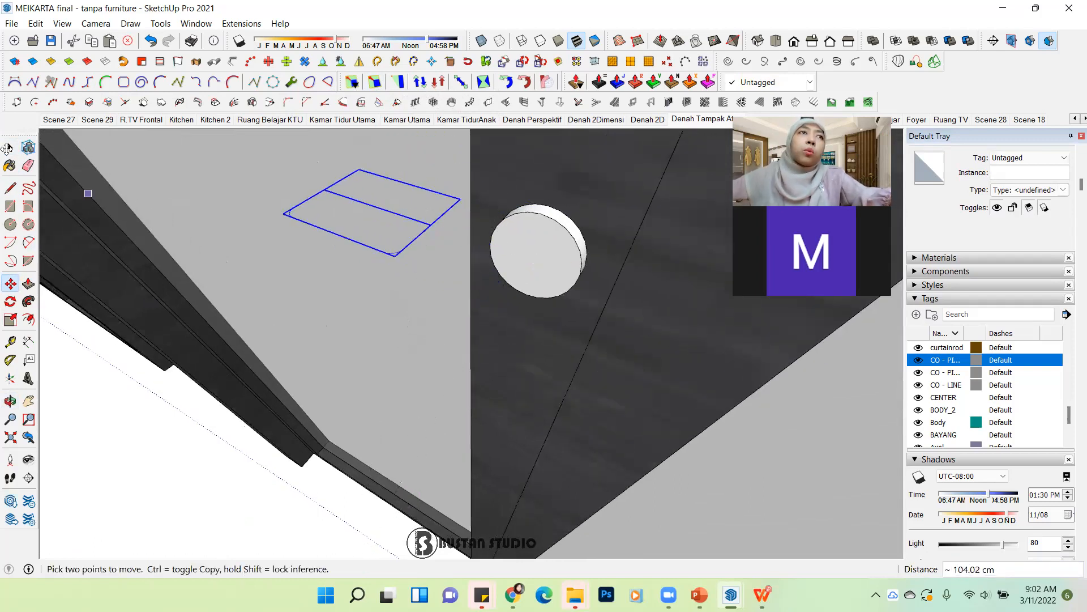
Step: Open the white disc's group, mark the center point of its front circle from three points on its edge, and leave the group
{"action": "left_click", "coordinate": [9, 148]}
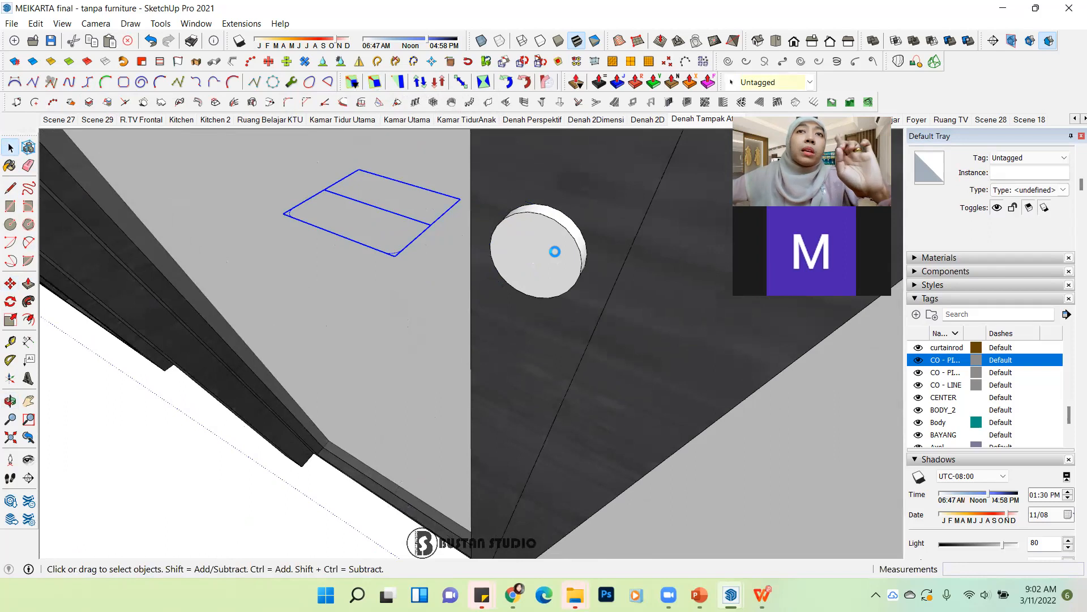
{"action": "scroll", "coordinate": [555, 252], "scroll_direction": "up", "scroll_amount": 1}
{"action": "double_click", "coordinate": [552, 250]}
{"action": "left_click", "coordinate": [555, 242]}
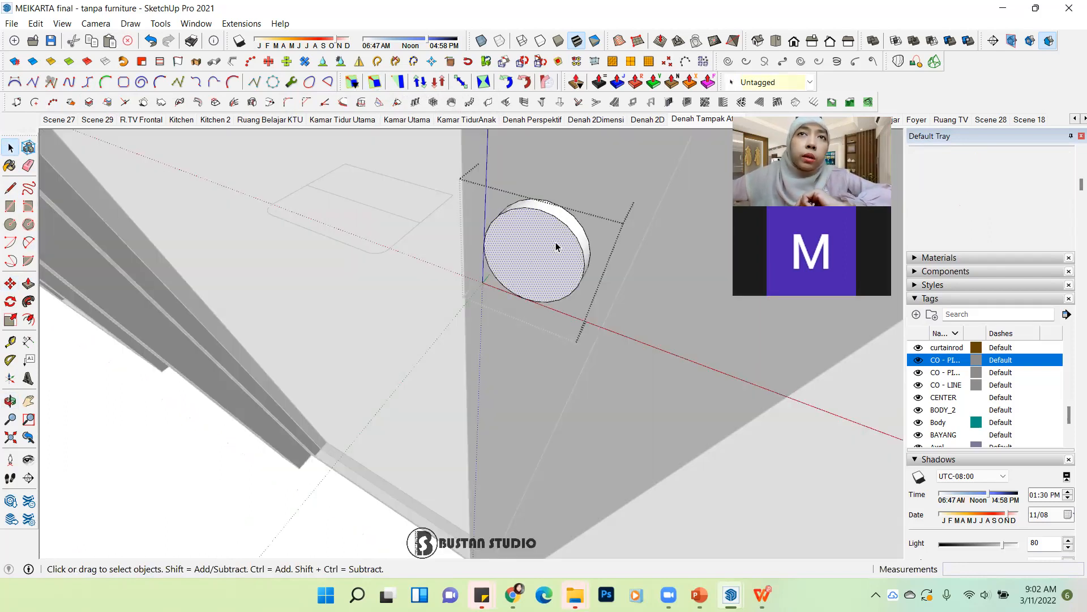
{"action": "scroll", "coordinate": [548, 216], "scroll_direction": "up", "scroll_amount": 1}
{"action": "left_click", "coordinate": [548, 210]}
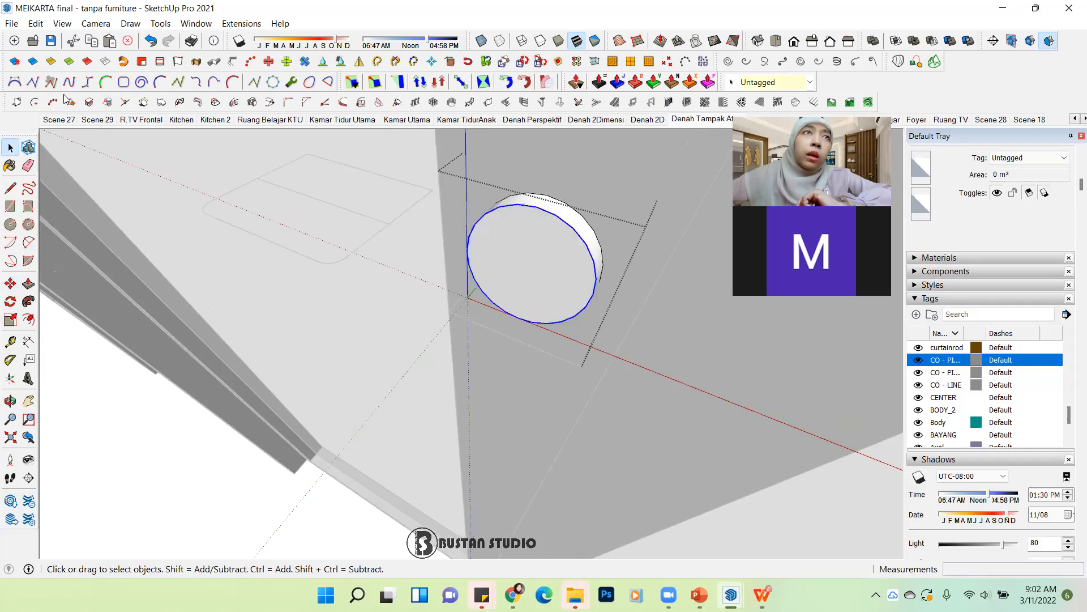
{"action": "left_click", "coordinate": [35, 104]}
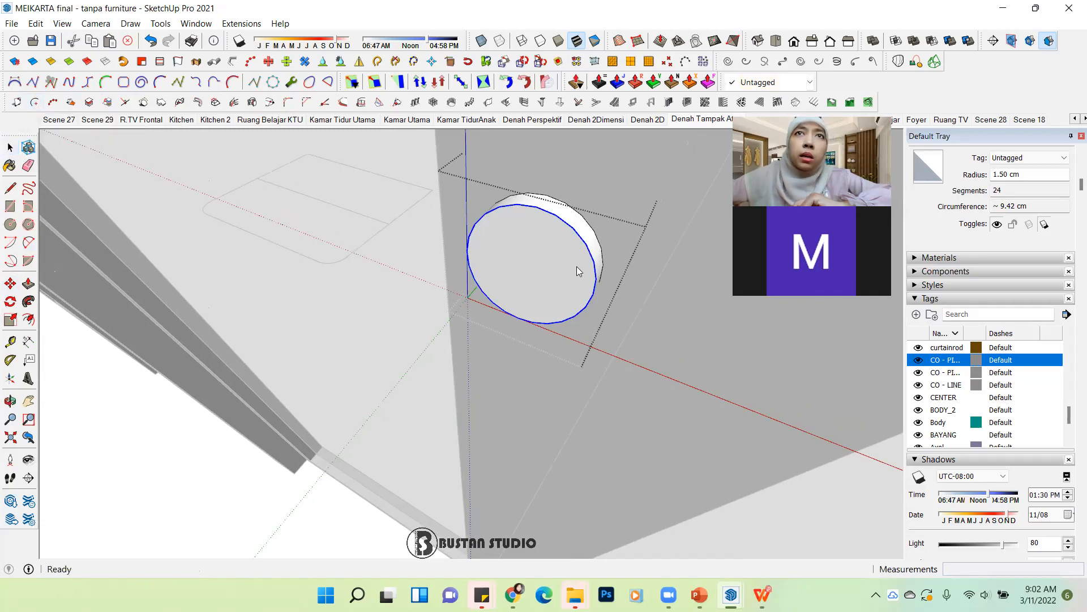
{"action": "left_click", "coordinate": [538, 209]}
{"action": "left_click", "coordinate": [567, 225]}
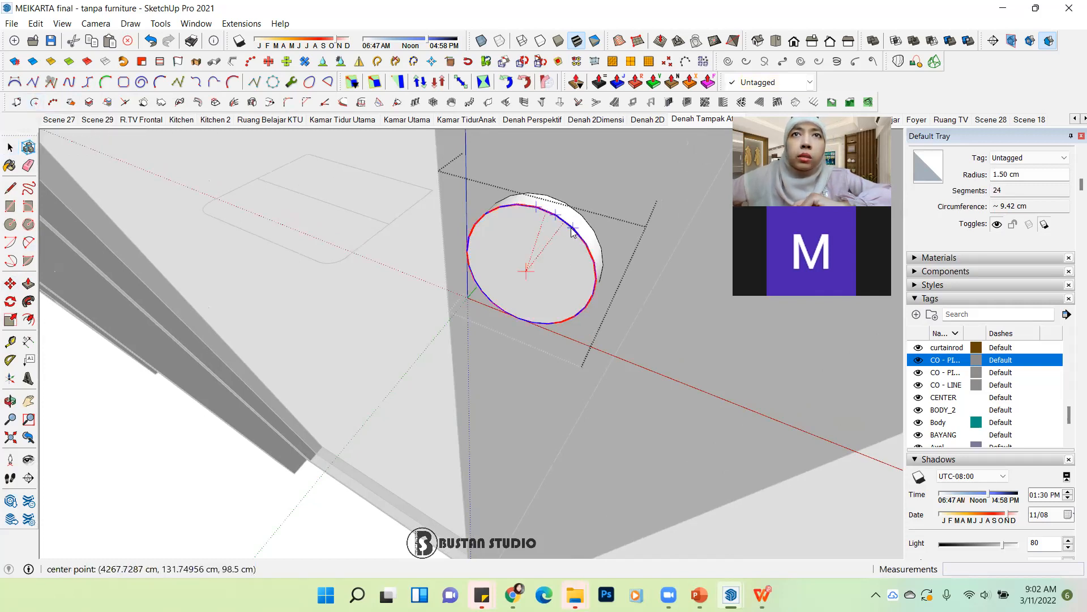
{"action": "left_click", "coordinate": [572, 228]}
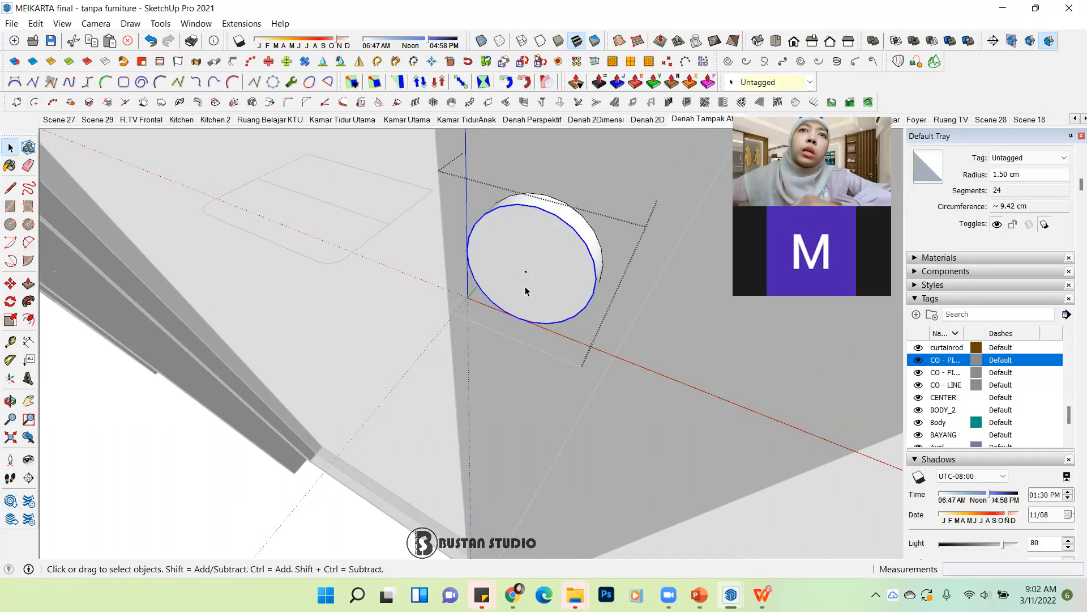
{"action": "left_click", "coordinate": [582, 316]}
{"action": "scroll", "coordinate": [582, 316], "scroll_direction": "down", "scroll_amount": 3}
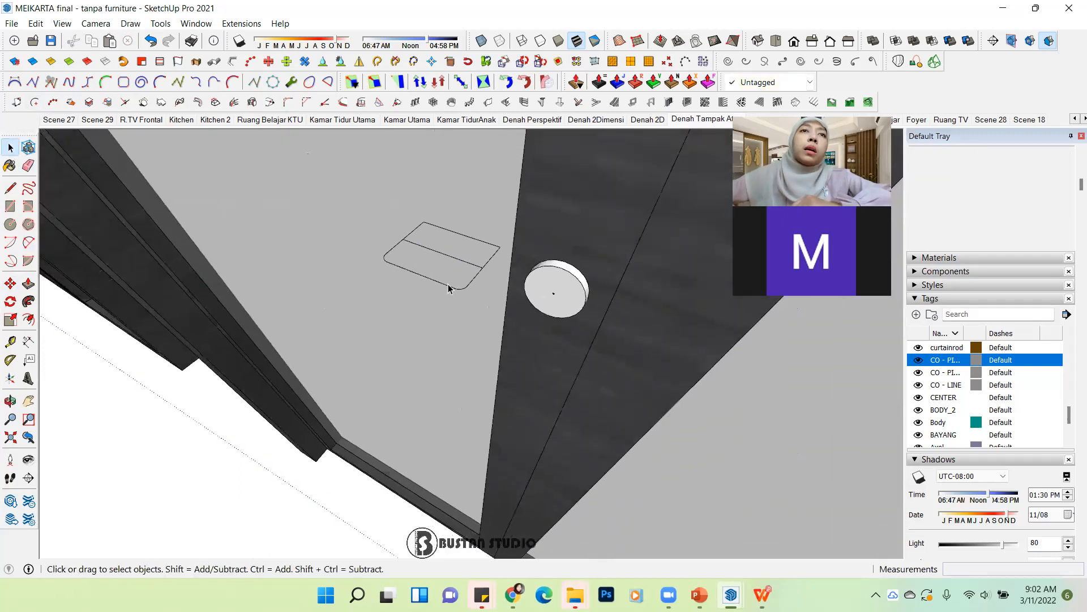
Step: Move both halves of the rounded outline about 3.8 cm so their shared line's end meets the disc's center point
{"action": "scroll", "coordinate": [449, 289], "scroll_direction": "down", "scroll_amount": 1}
{"action": "left_click", "coordinate": [464, 283]}
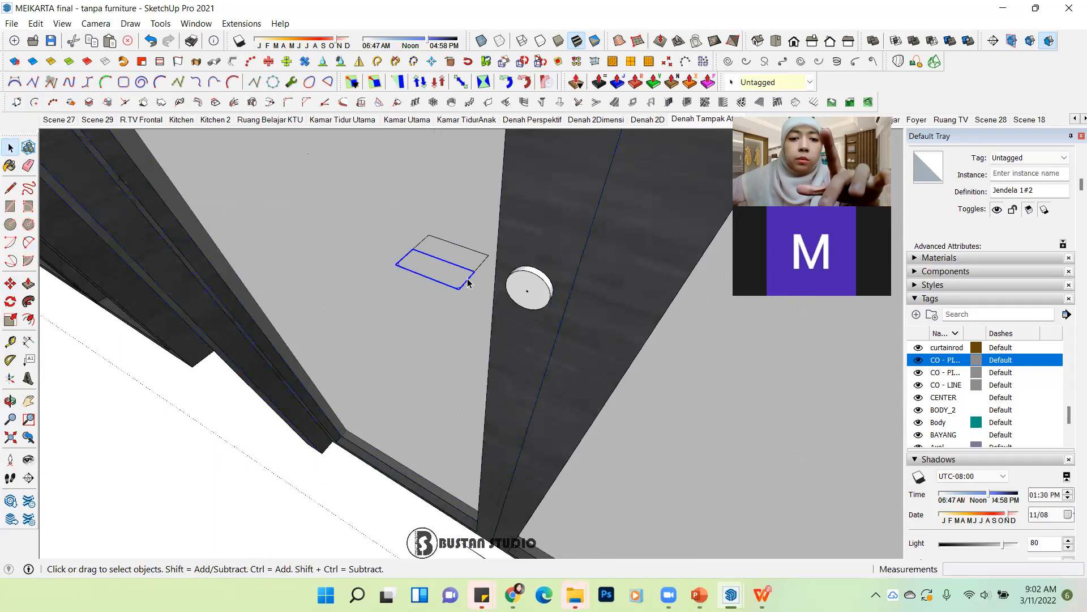
{"action": "scroll", "coordinate": [468, 281], "scroll_direction": "up", "scroll_amount": 1}
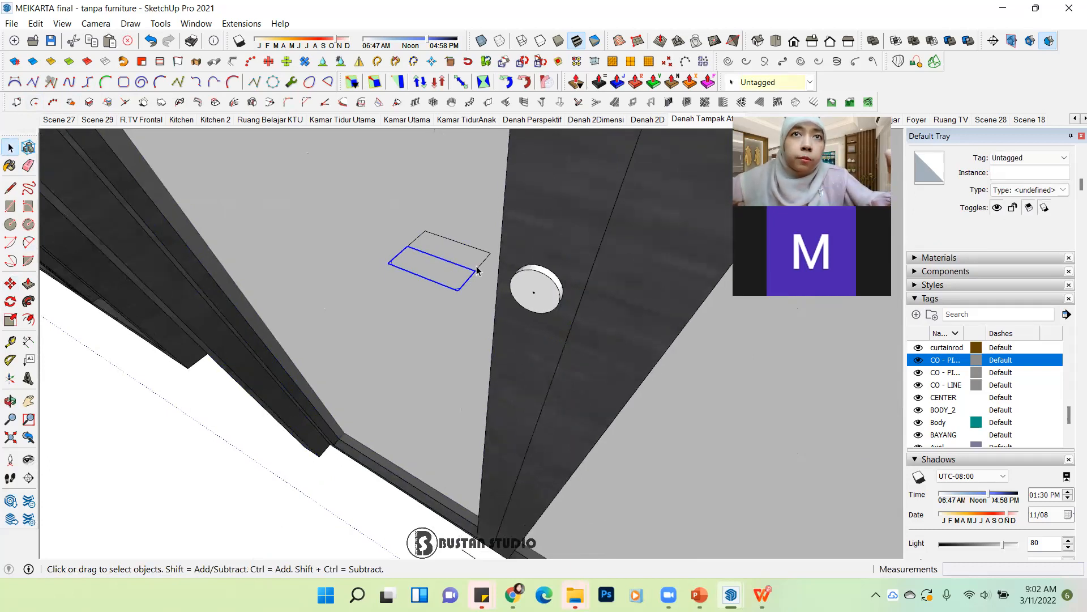
{"action": "left_click", "coordinate": [479, 271]}
{"action": "key", "text": "m"}
{"action": "left_click", "coordinate": [475, 271]}
{"action": "scroll", "coordinate": [534, 292], "scroll_direction": "up", "scroll_amount": 2}
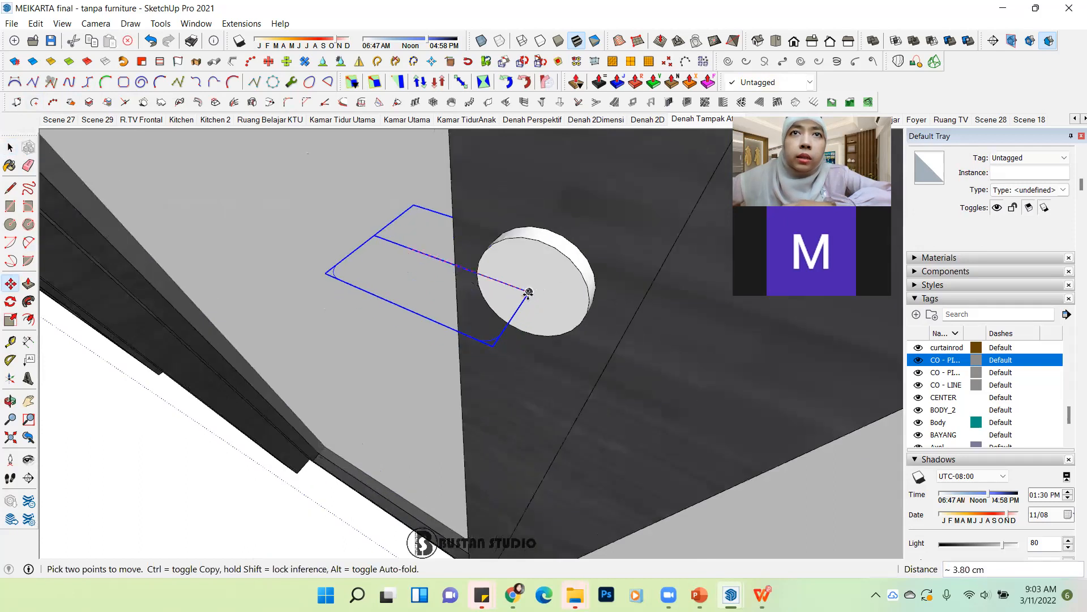
{"action": "left_click", "coordinate": [529, 293]}
{"action": "left_click", "coordinate": [10, 148]}
{"action": "left_click", "coordinate": [267, 397]}
Step: Open the group of the outline's rounded half and select all its connected edges
{"action": "scroll", "coordinate": [267, 396], "scroll_direction": "down", "scroll_amount": 4}
{"action": "middle_click_drag", "start_coordinate": [324, 356], "coordinate": [372, 364]}
{"action": "scroll", "coordinate": [262, 436], "scroll_direction": "up", "scroll_amount": 5}
{"action": "scroll", "coordinate": [328, 412], "scroll_direction": "down", "scroll_amount": 1}
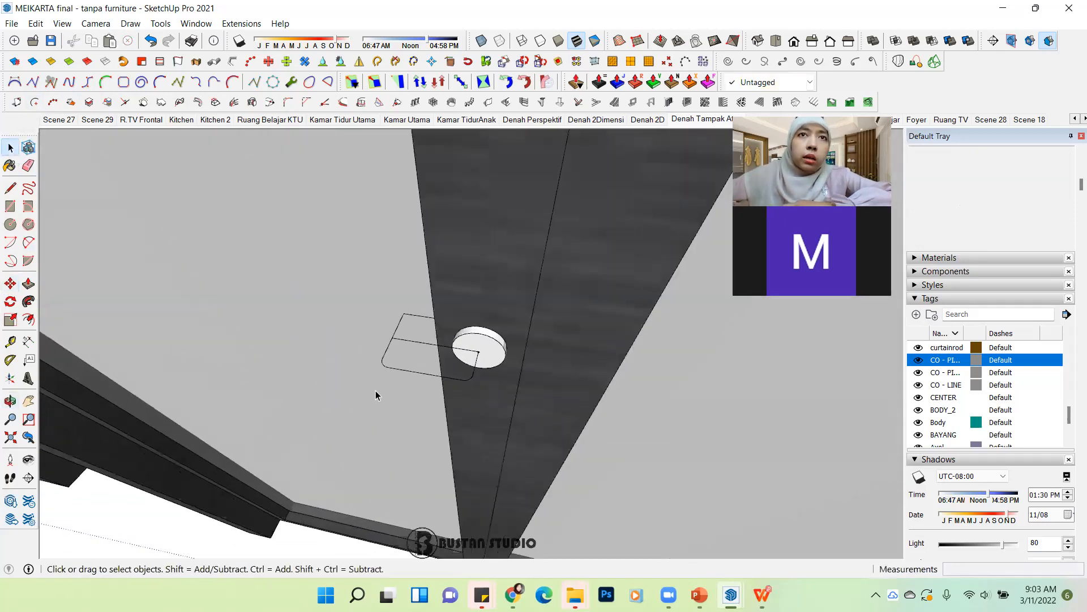
{"action": "scroll", "coordinate": [385, 380], "scroll_direction": "up", "scroll_amount": 3}
{"action": "double_click", "coordinate": [389, 338]}
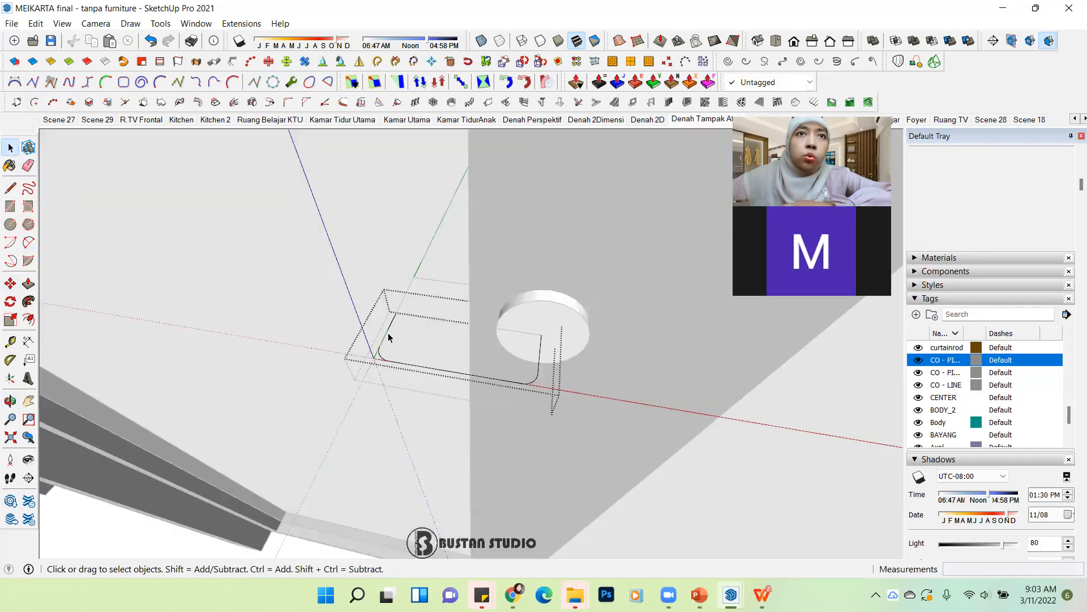
{"action": "left_click", "coordinate": [412, 365]}
{"action": "triple_click", "coordinate": [382, 358]}
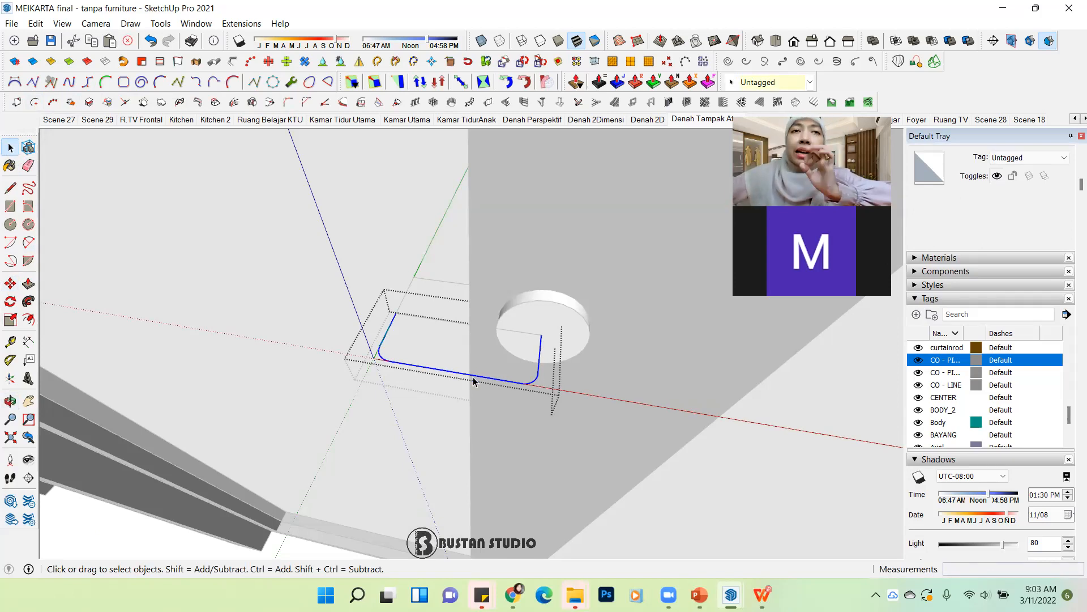
Step: Split the path's short edge farthest from the disc at its midpoint and erase the outer 0.75 cm half
{"action": "key", "text": "l"}
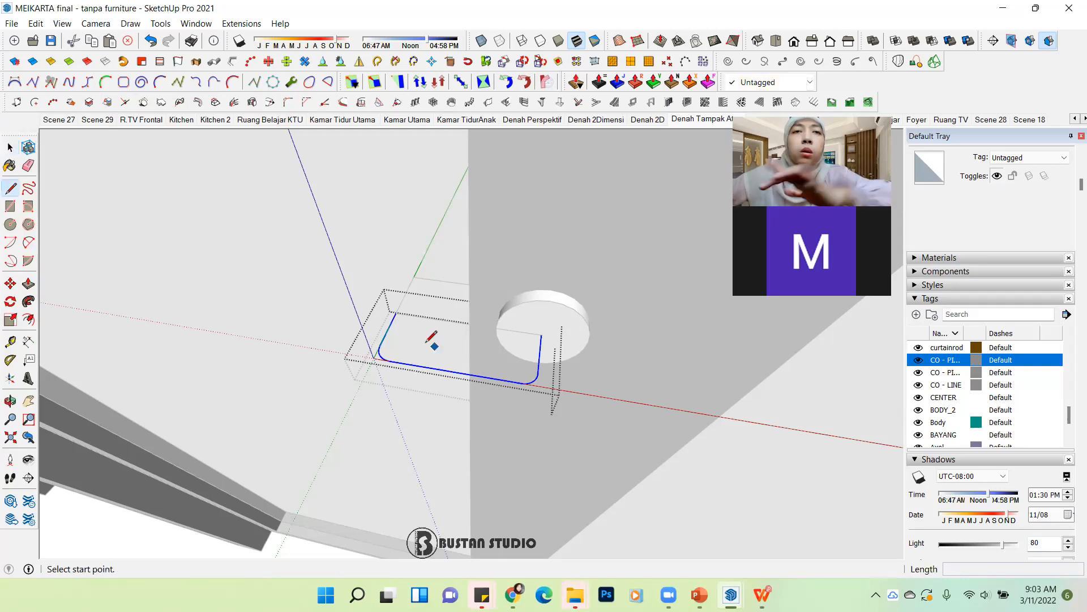
{"action": "scroll", "coordinate": [401, 324], "scroll_direction": "up", "scroll_amount": 2}
{"action": "left_click", "coordinate": [380, 330]}
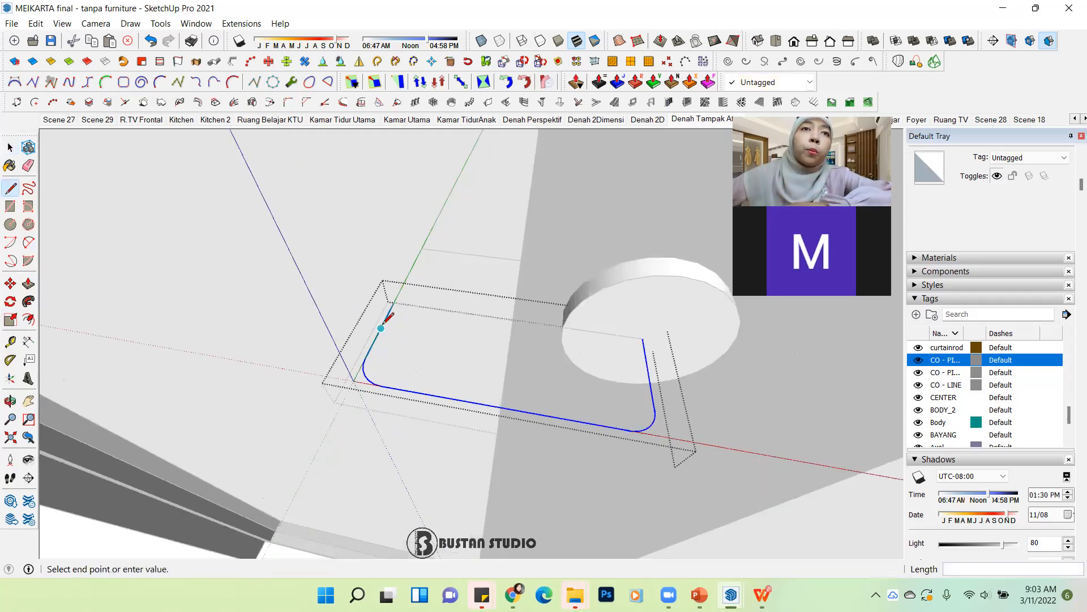
{"action": "left_click", "coordinate": [393, 303]}
{"action": "left_click", "coordinate": [8, 148]}
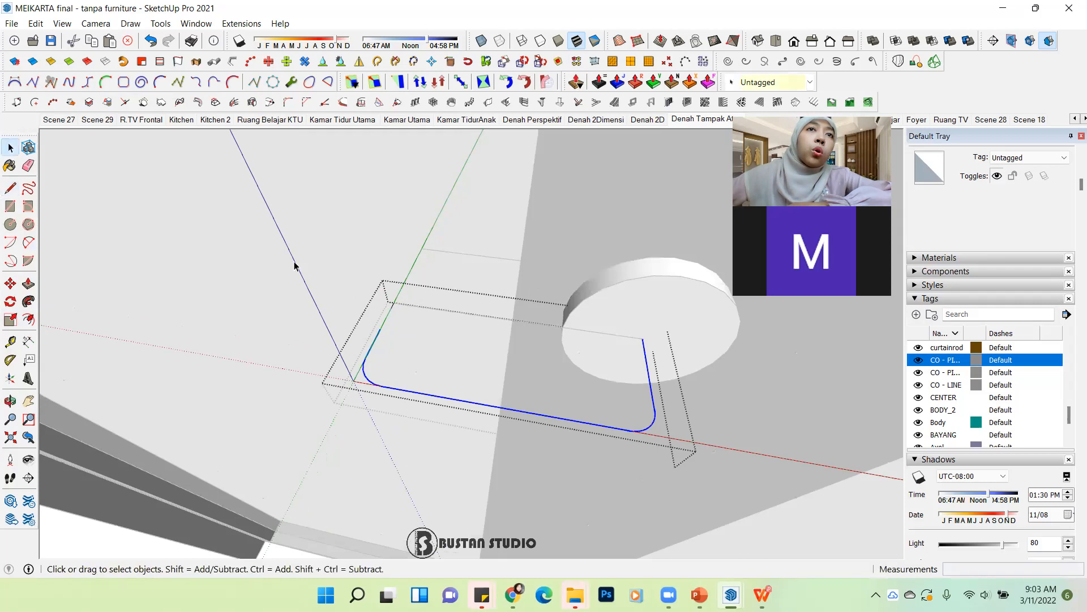
{"action": "left_click", "coordinate": [385, 317]}
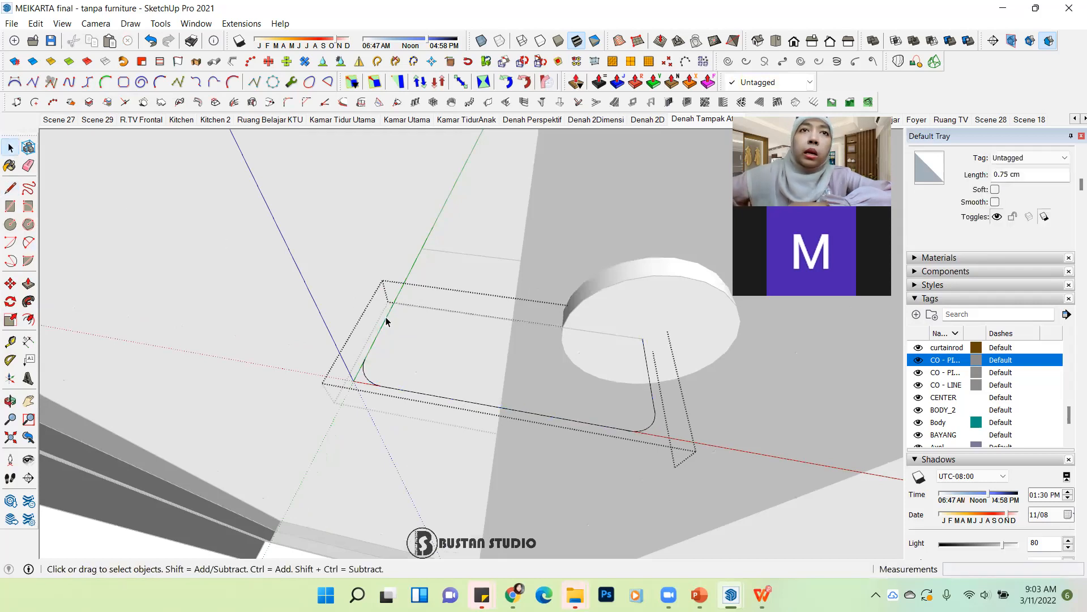
{"action": "key", "text": "Delete"}
Step: Draw a small circle profile parallel to the disc's face, centered on the path's end at the disc's center
{"action": "middle_click_drag", "start_coordinate": [440, 342], "coordinate": [417, 322]}
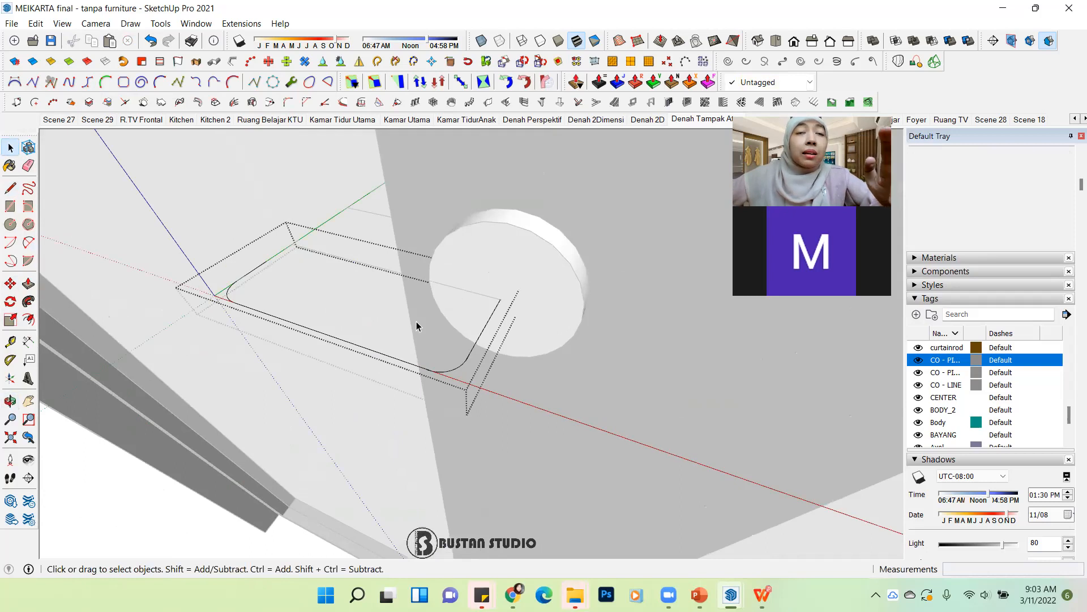
{"action": "key", "text": "c"}
{"action": "left_click", "coordinate": [500, 298]}
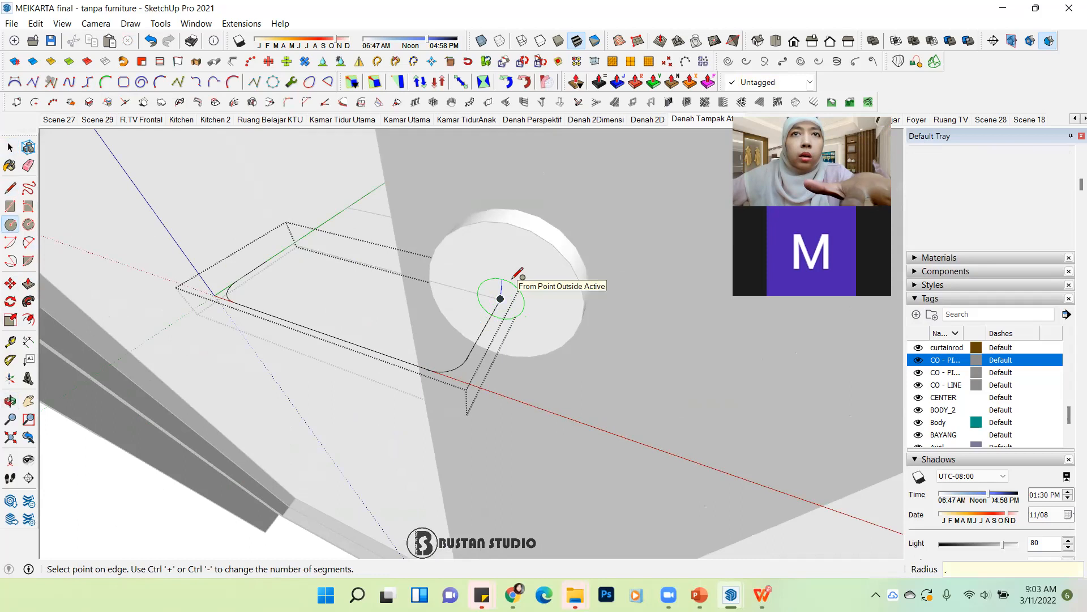
{"action": "left_click", "coordinate": [516, 276]}
{"action": "key", "text": "space"}
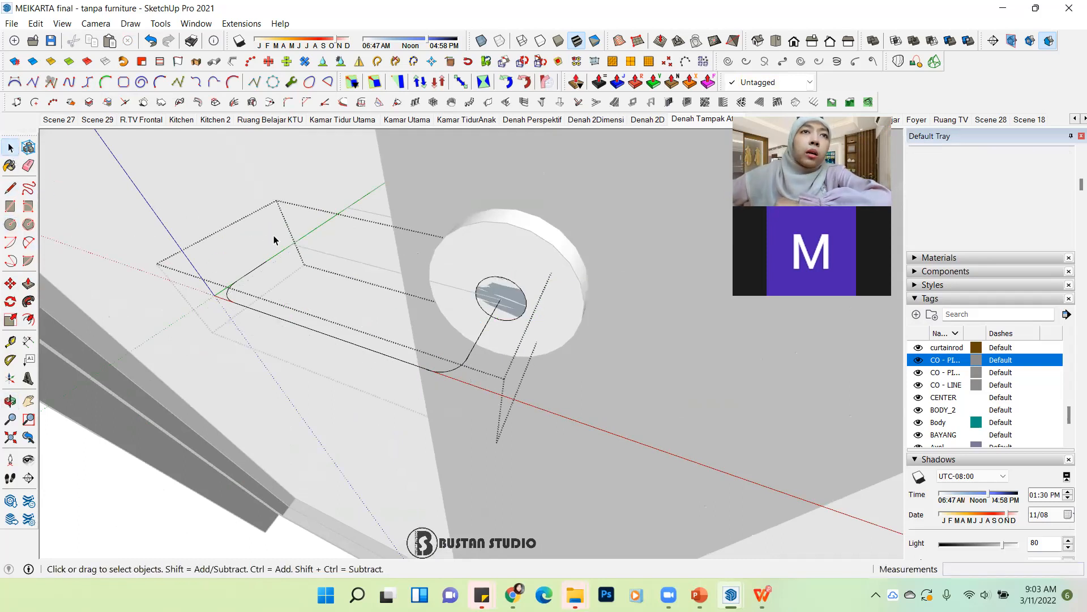
Step: Try to sweep the small circle along the preselected rounded path with Follow Me
{"action": "left_click", "coordinate": [253, 270]}
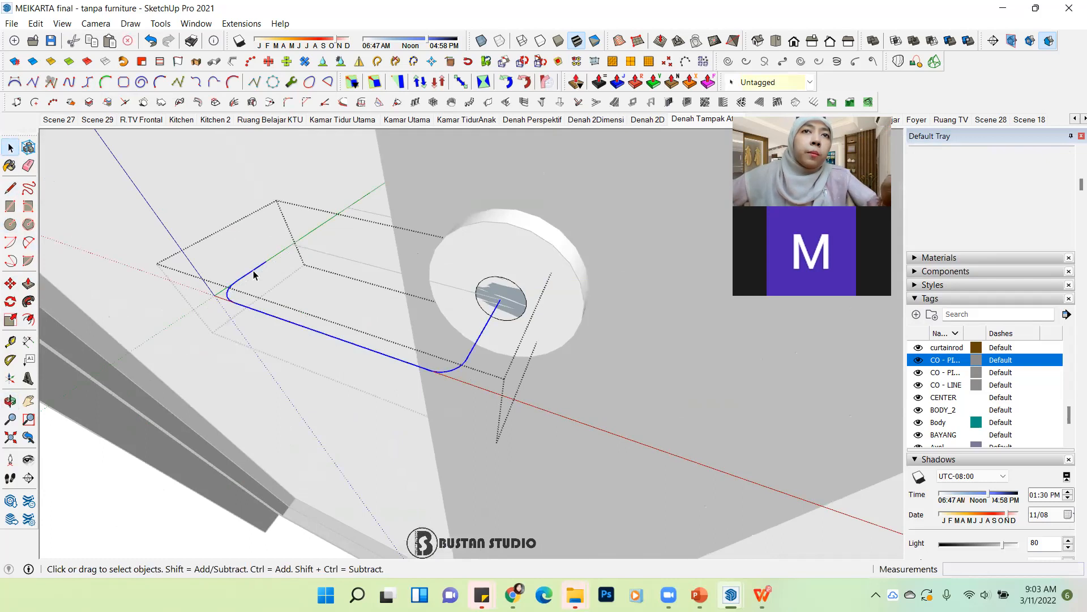
{"action": "middle_click_drag", "start_coordinate": [409, 336], "coordinate": [285, 266]}
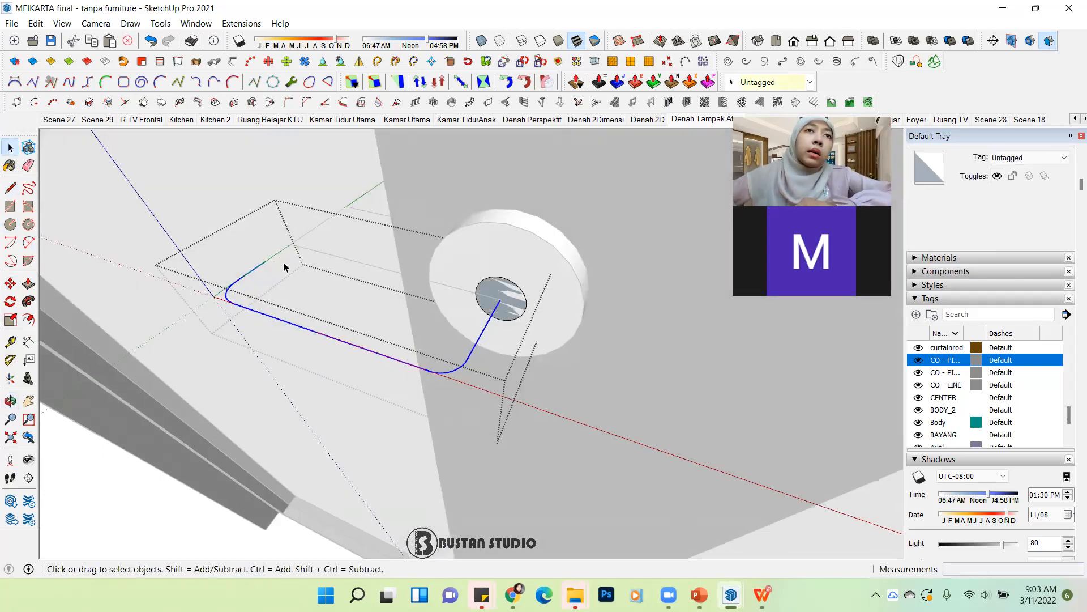
{"action": "left_click", "coordinate": [29, 303]}
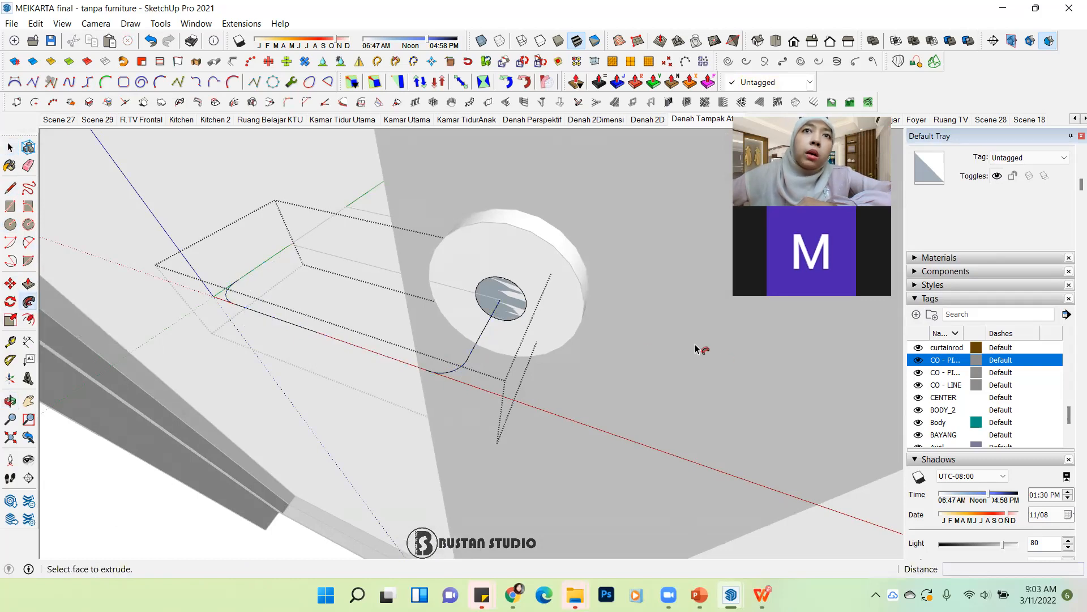
{"action": "left_click", "coordinate": [510, 302]}
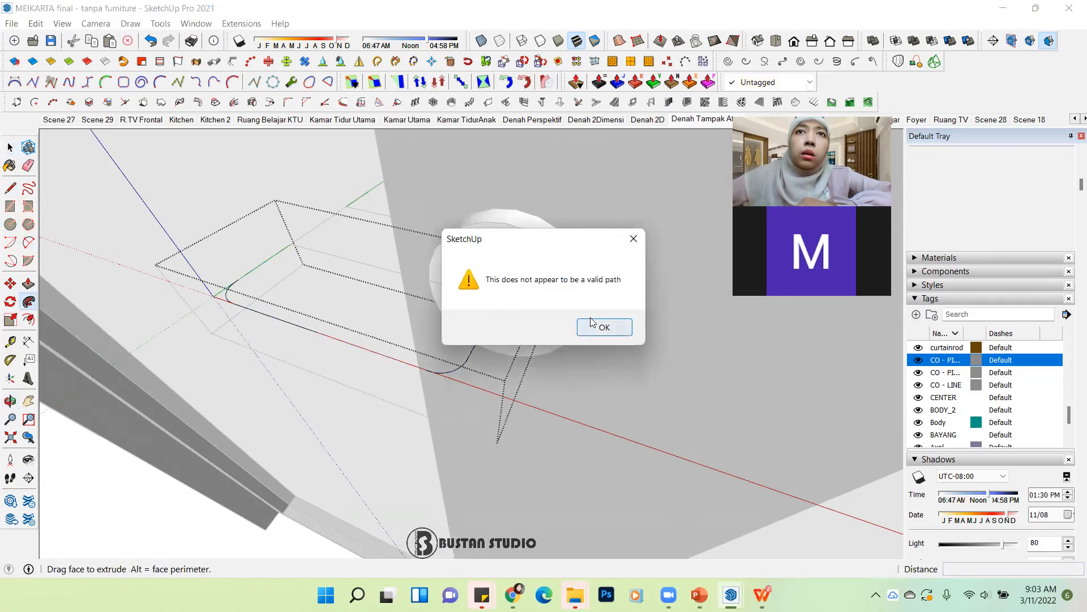
{"action": "left_click", "coordinate": [604, 328]}
Step: Try to extrude the small circle with Follow Me by tracing the rounded path manually from the disc
{"action": "scroll", "coordinate": [499, 324], "scroll_direction": "up", "scroll_amount": 5}
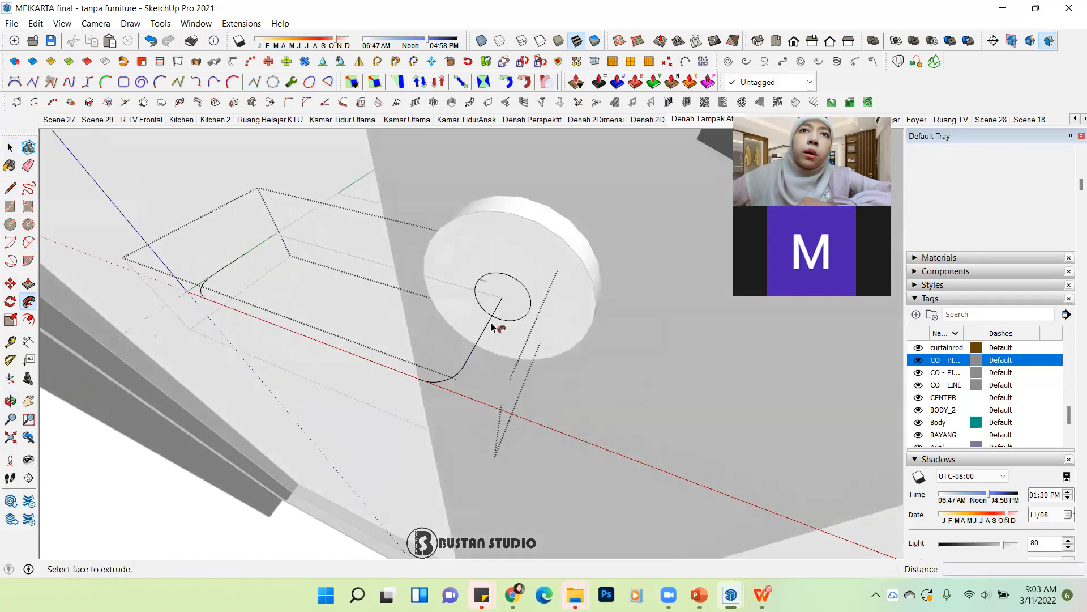
{"action": "middle_click_drag", "start_coordinate": [444, 362], "coordinate": [521, 311]}
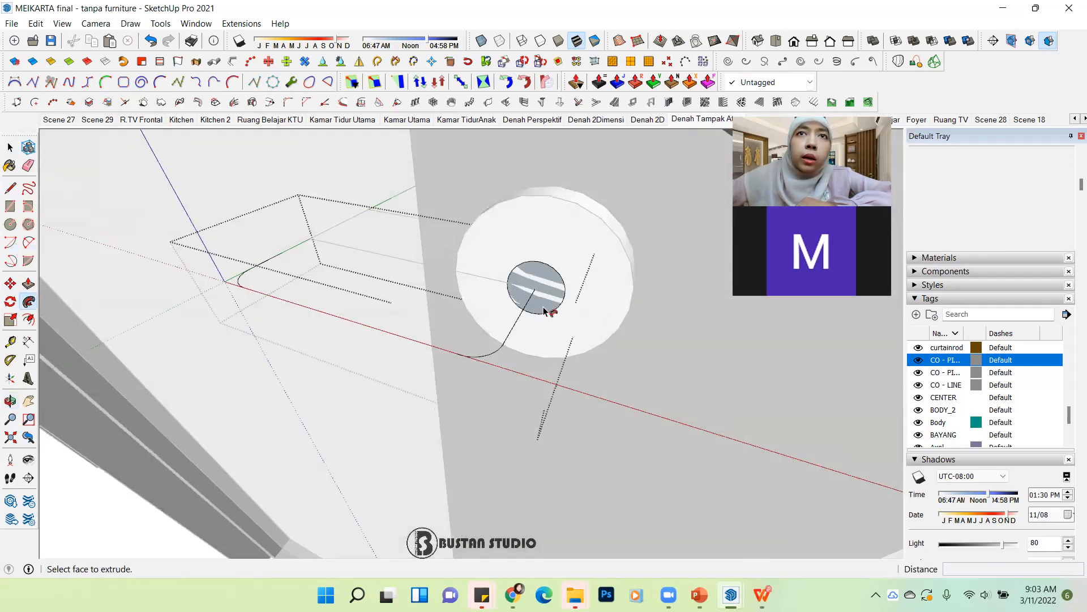
{"action": "mouse_move", "coordinate": [520, 297]}
{"action": "left_mouse_down"}
{"action": "mouse_move", "coordinate": [524, 320]}
{"action": "mouse_move", "coordinate": [480, 357]}
{"action": "mouse_move", "coordinate": [503, 355]}
{"action": "mouse_move", "coordinate": [478, 364]}
{"action": "mouse_move", "coordinate": [242, 287]}
{"action": "left_mouse_up"}
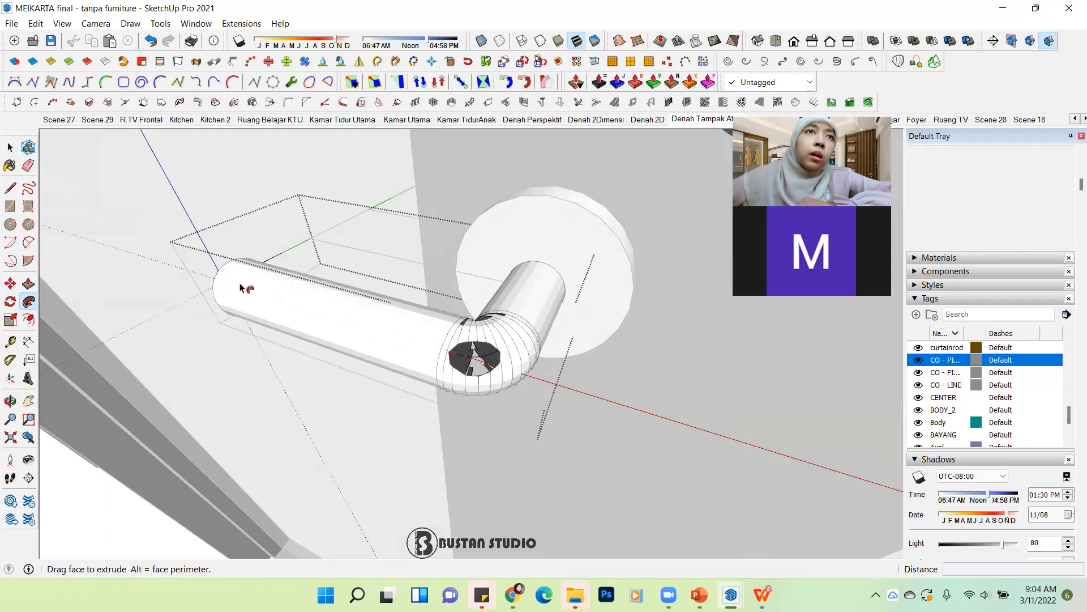
{"action": "middle_click_drag", "start_coordinate": [242, 280], "coordinate": [507, 279]}
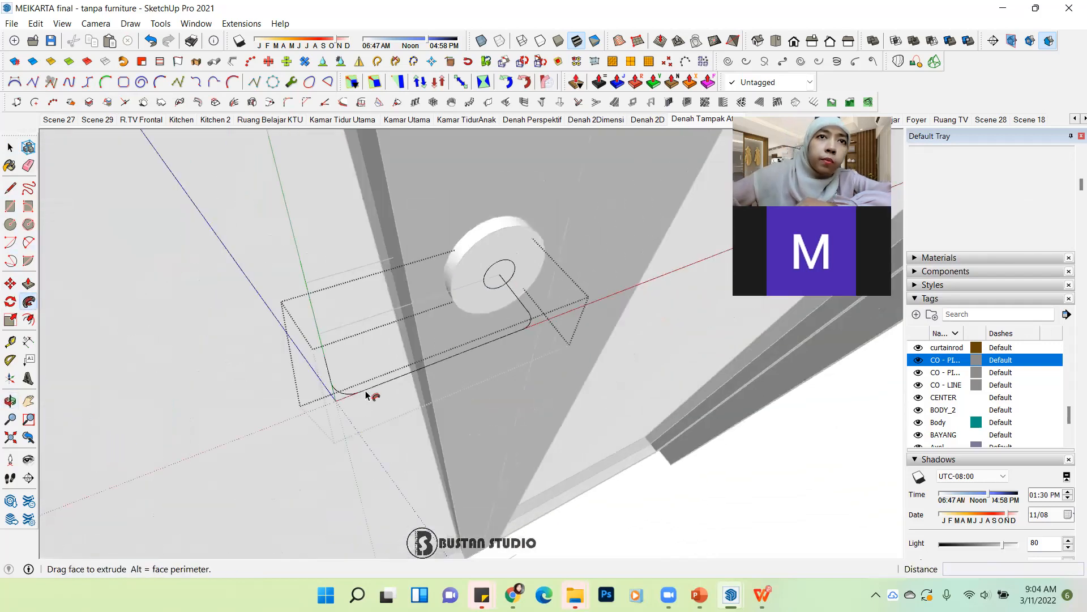
{"action": "scroll", "coordinate": [371, 395], "scroll_direction": "up", "scroll_amount": 3}
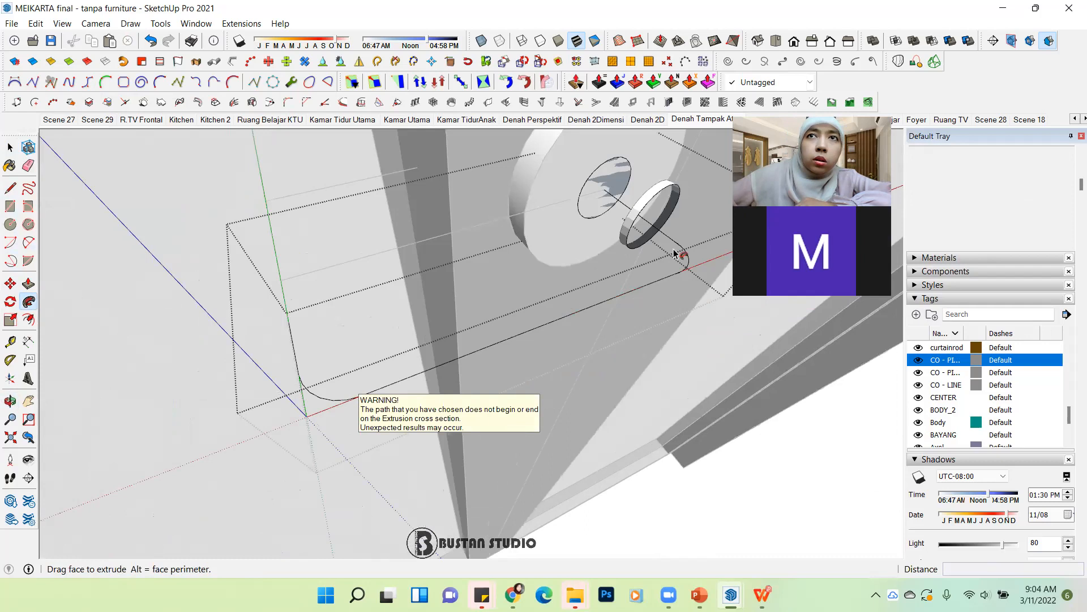
{"action": "key", "text": "Escape"}
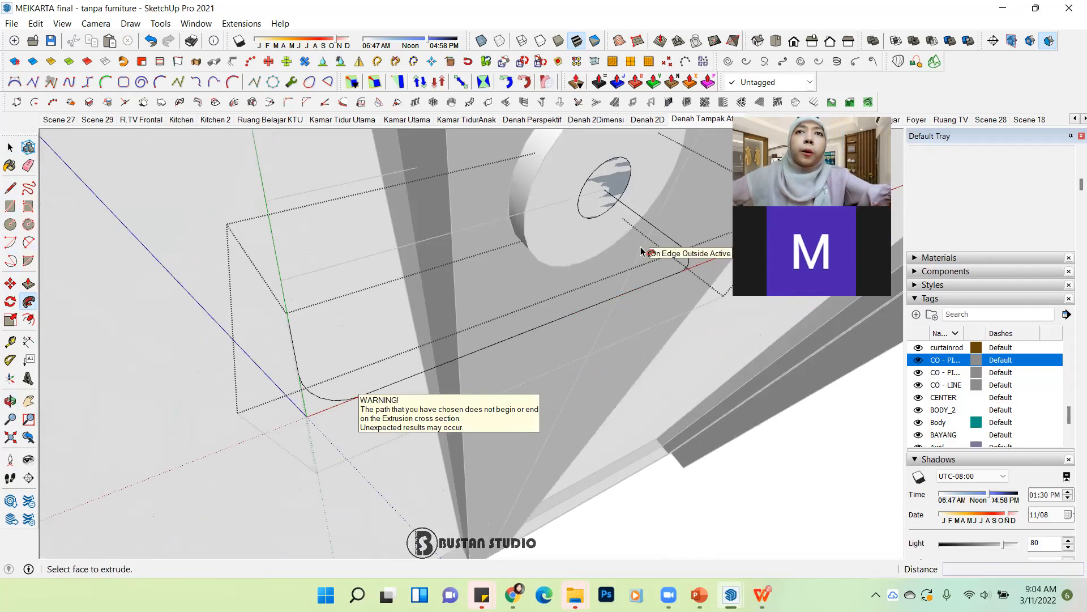
{"action": "left_click", "coordinate": [618, 185]}
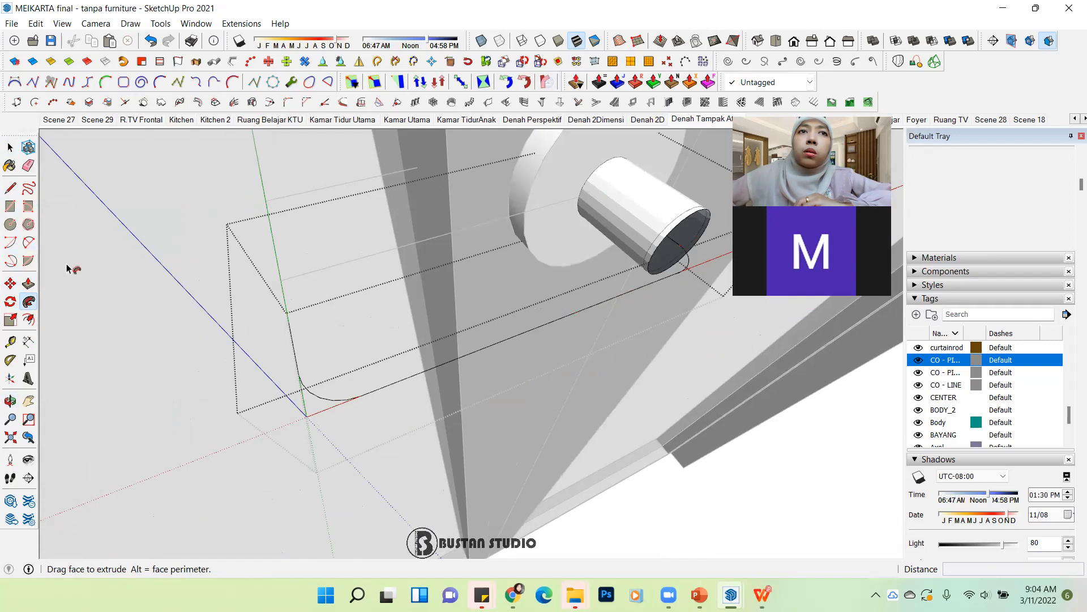
{"action": "left_click", "coordinate": [10, 147]}
Step: Check how the path's edges are connected by selecting the whole path and its long straight edge alone
{"action": "middle_click_drag", "start_coordinate": [528, 214], "coordinate": [457, 291]}
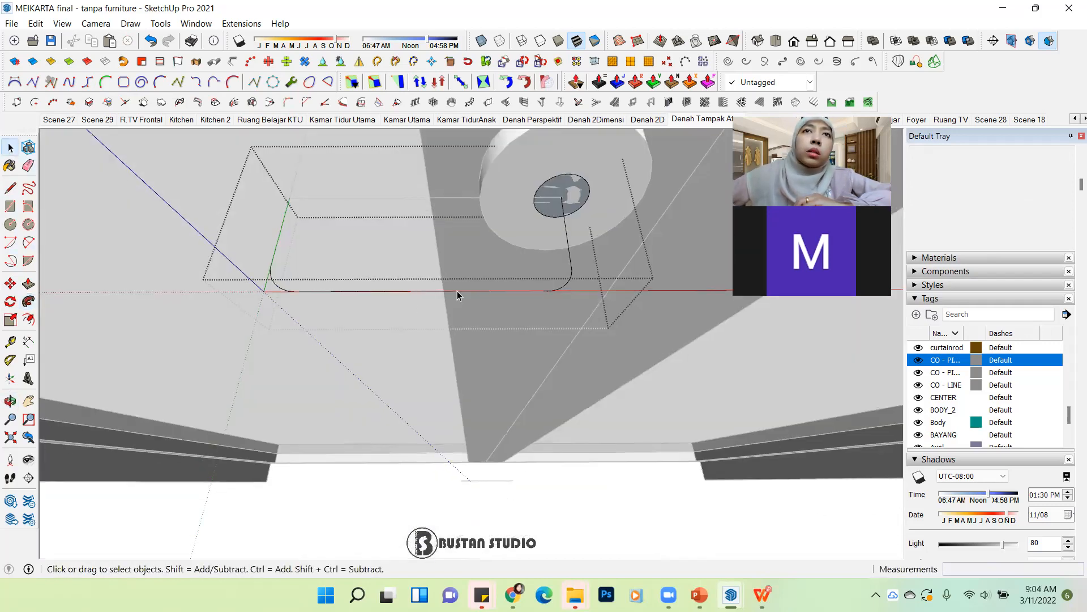
{"action": "triple_click", "coordinate": [477, 291]}
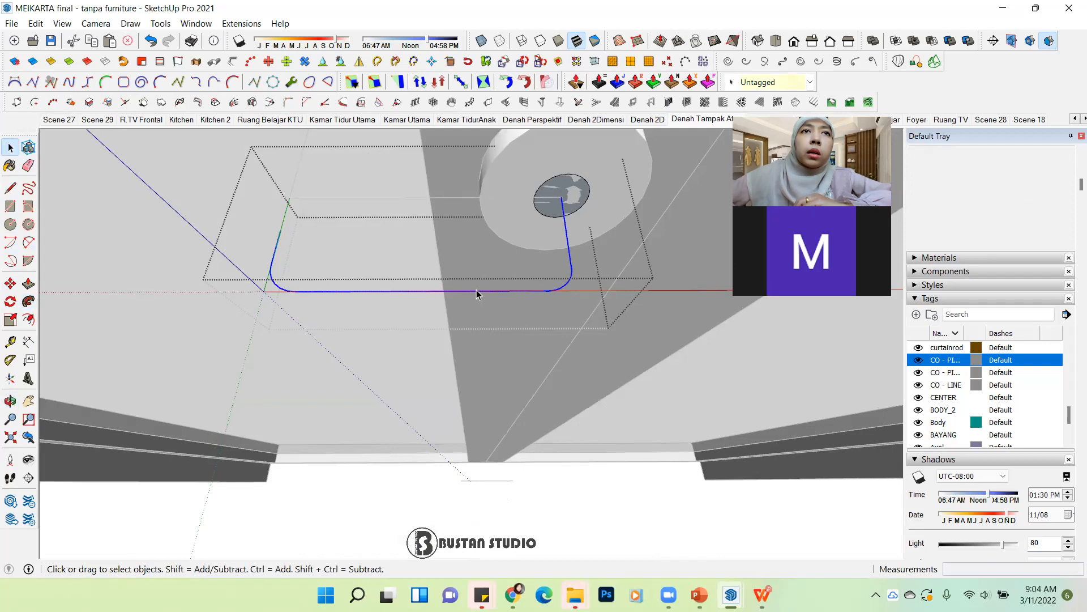
{"action": "left_click", "coordinate": [477, 290]}
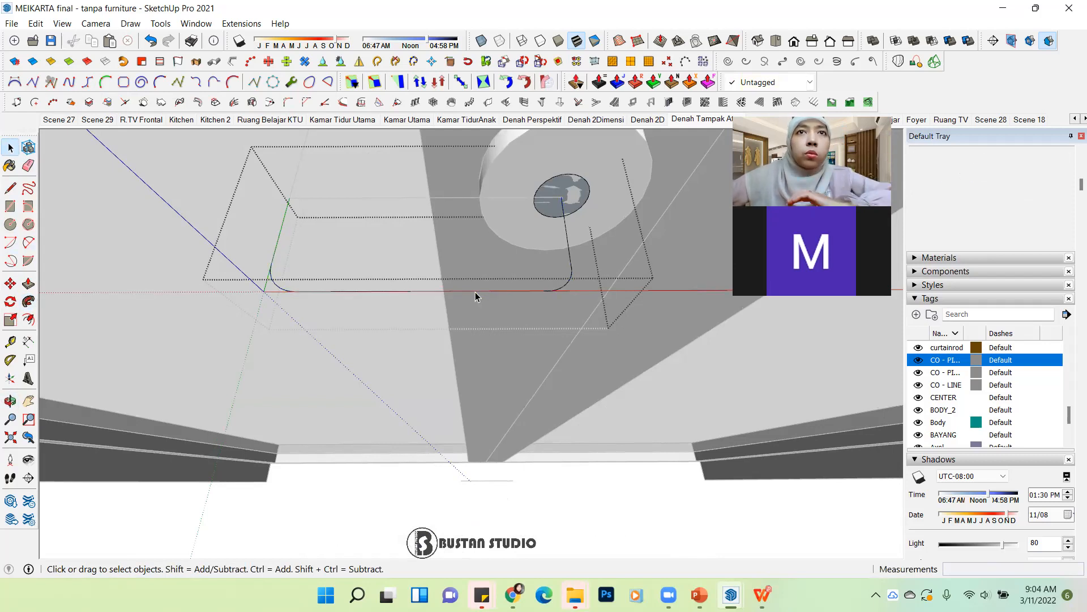
{"action": "scroll", "coordinate": [258, 285], "scroll_direction": "up", "scroll_amount": 2}
{"action": "scroll", "coordinate": [322, 294], "scroll_direction": "down", "scroll_amount": 1}
{"action": "middle_click_drag", "start_coordinate": [392, 307], "coordinate": [502, 324]}
{"action": "scroll", "coordinate": [351, 330], "scroll_direction": "down", "scroll_amount": 5}
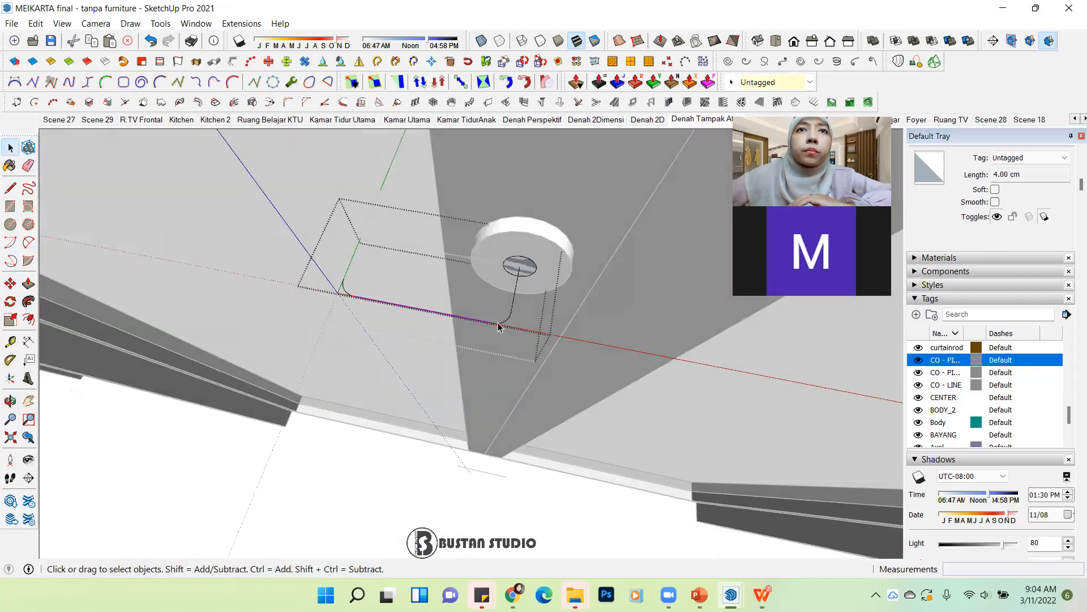
Step: Sweep the small circle along the fully selected rounded path with Follow Me, and undo the sweep
{"action": "scroll", "coordinate": [504, 320], "scroll_direction": "up", "scroll_amount": 2}
{"action": "scroll", "coordinate": [534, 248], "scroll_direction": "up", "scroll_amount": 1}
{"action": "triple_click", "coordinate": [522, 274]}
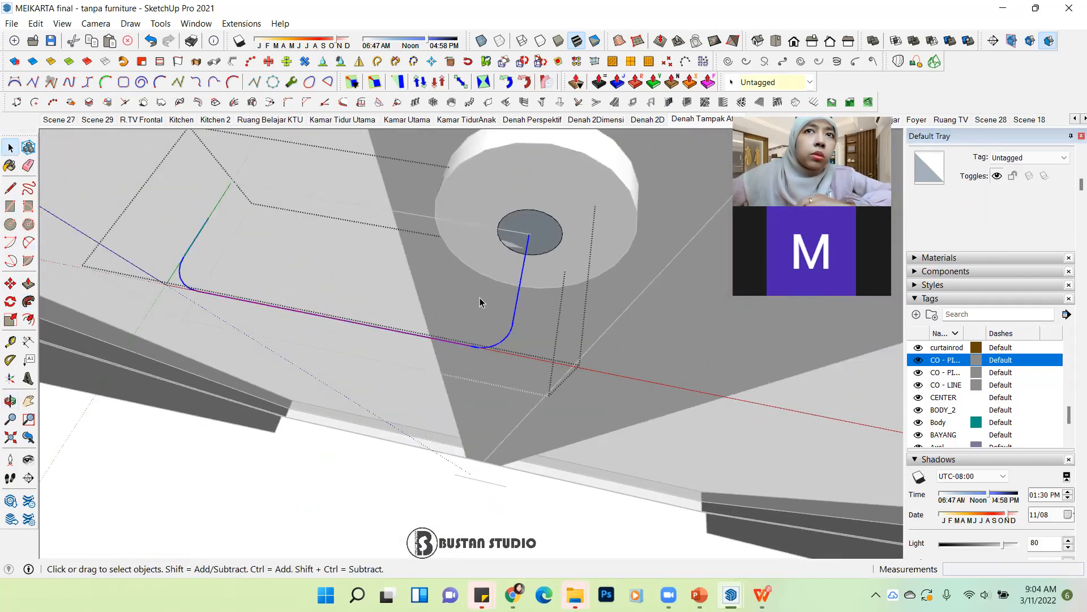
{"action": "left_click", "coordinate": [563, 242], "text": "shift"}
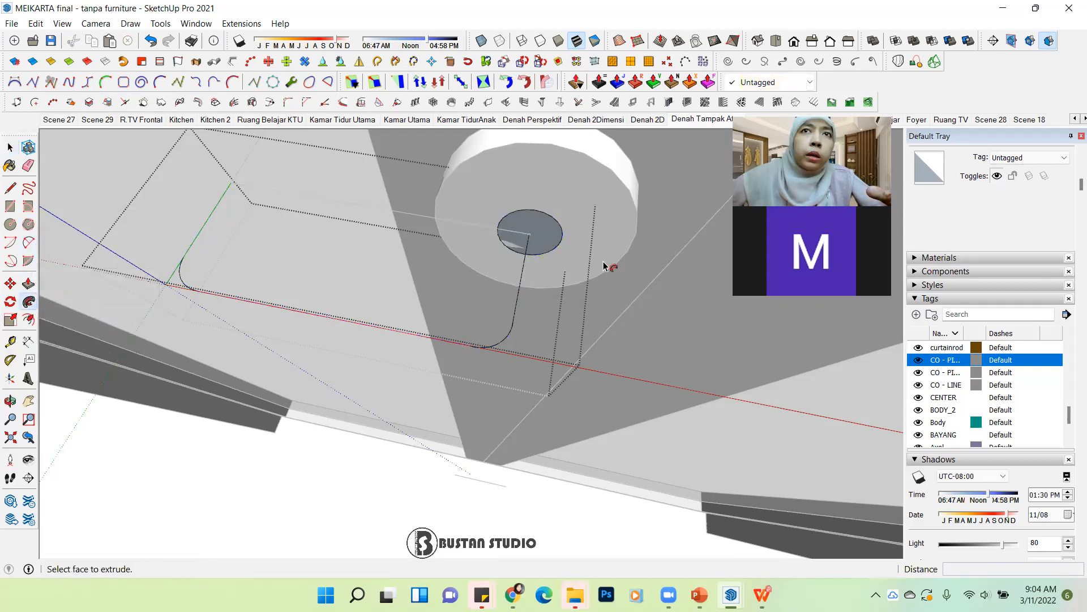
{"action": "left_click", "coordinate": [540, 242]}
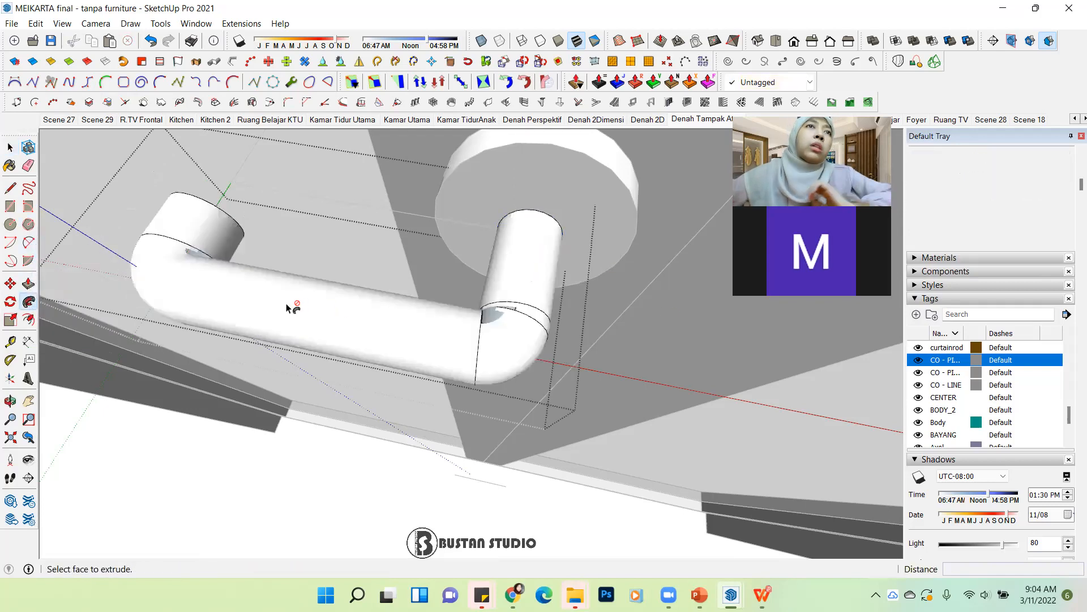
{"action": "left_click", "coordinate": [11, 150]}
{"action": "key", "text": "ctrl+z"}
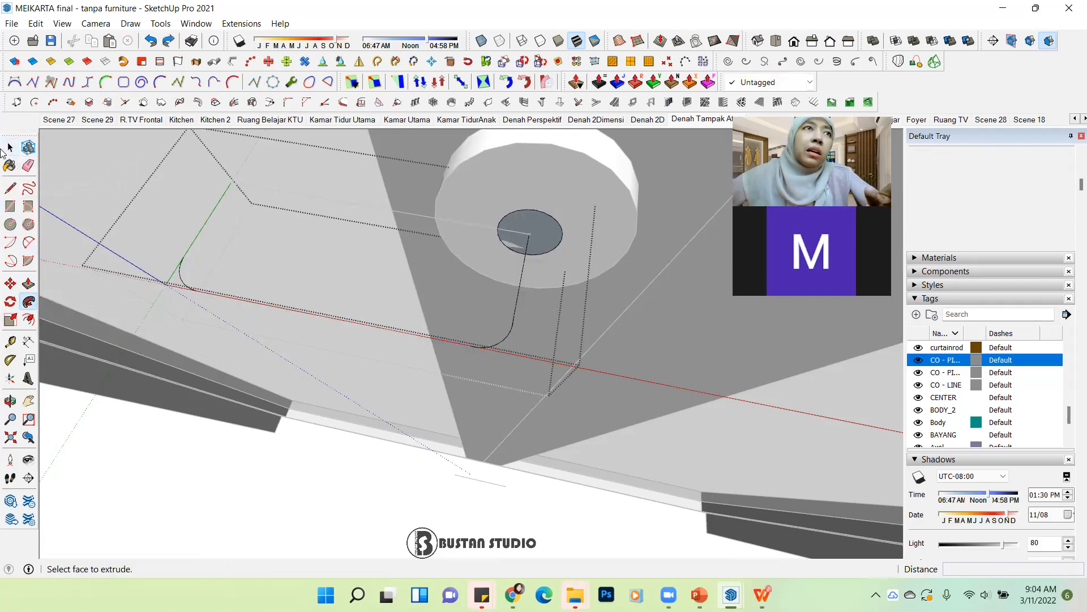
Step: Reselect the rounded path, extrude the small circle along it with Follow Me, and close the handle group
{"action": "left_click", "coordinate": [508, 342]}
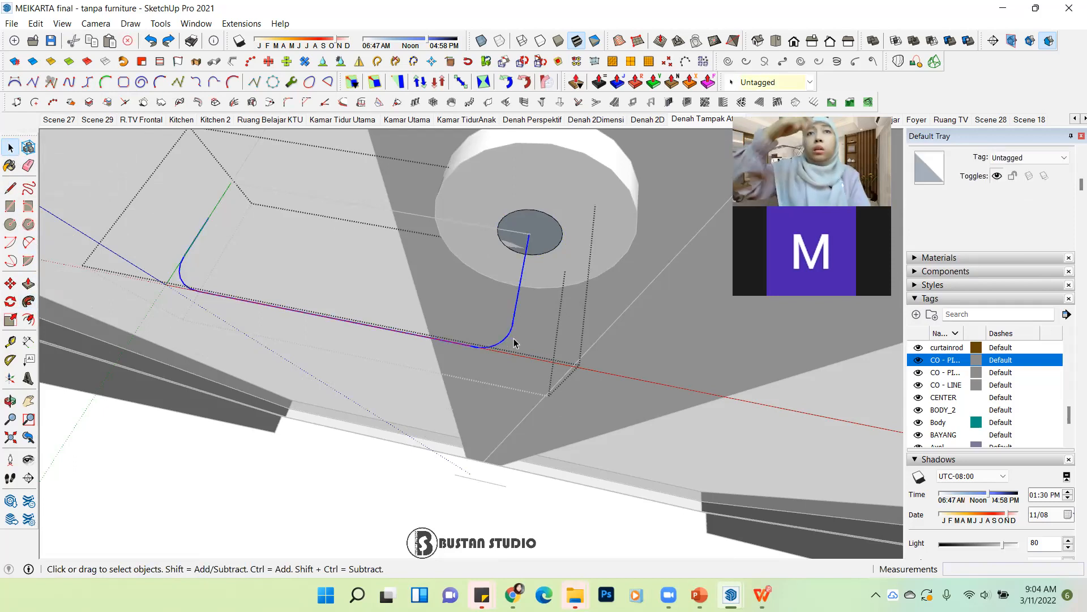
{"action": "left_click", "coordinate": [548, 236]}
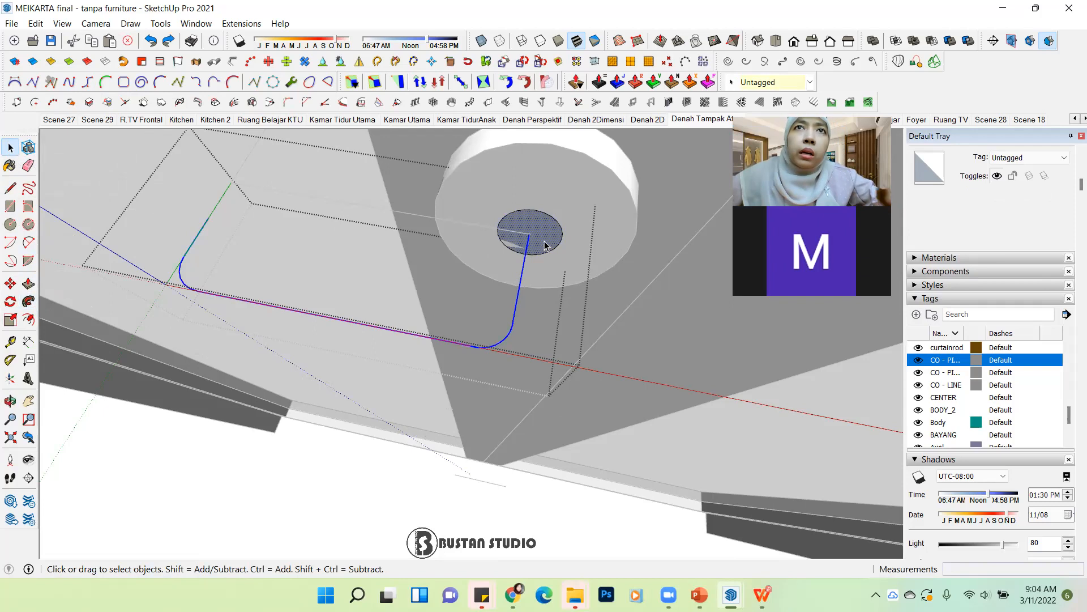
{"action": "left_click", "coordinate": [28, 301]}
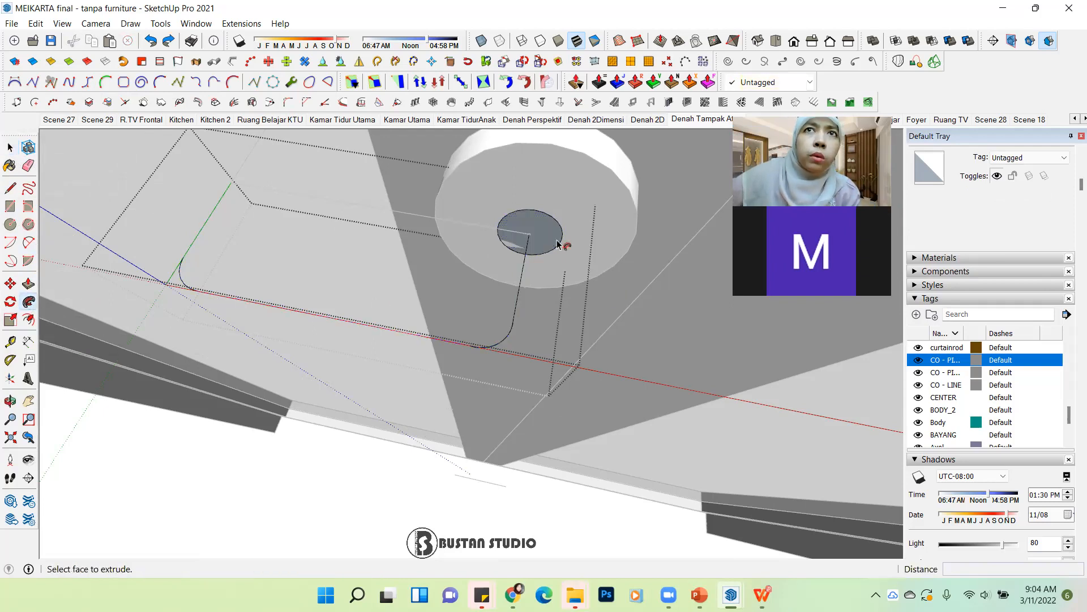
{"action": "left_click", "coordinate": [542, 238]}
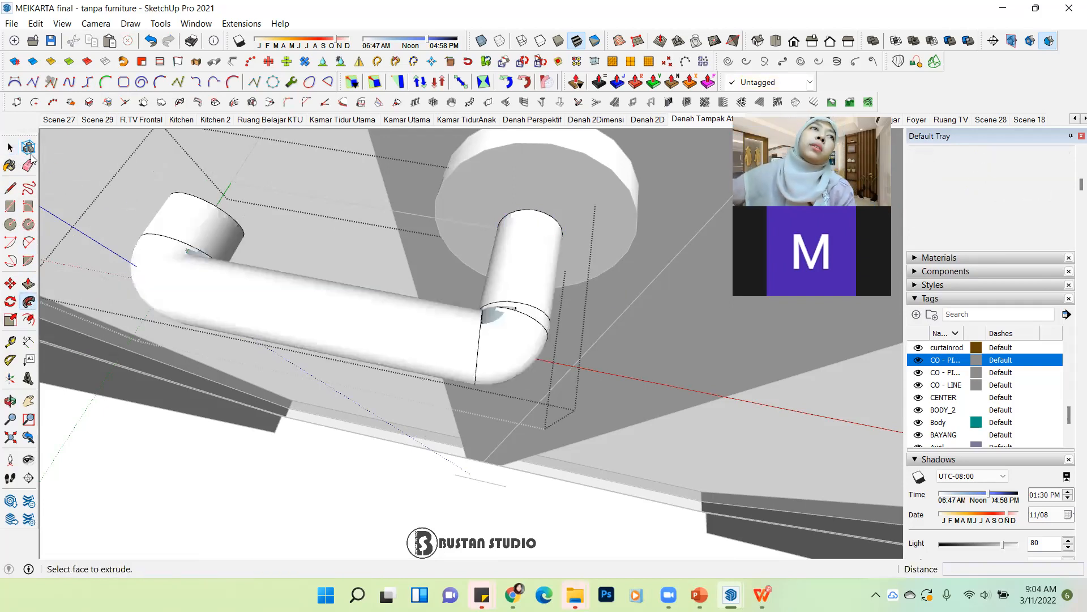
{"action": "left_click", "coordinate": [10, 148]}
{"action": "scroll", "coordinate": [255, 187], "scroll_direction": "down", "scroll_amount": 3}
{"action": "middle_click_drag", "start_coordinate": [283, 192], "coordinate": [419, 295]}
{"action": "scroll", "coordinate": [517, 332], "scroll_direction": "down", "scroll_amount": 1}
{"action": "left_click", "coordinate": [230, 478]}
{"action": "middle_click_drag", "start_coordinate": [229, 479], "coordinate": [449, 315]}
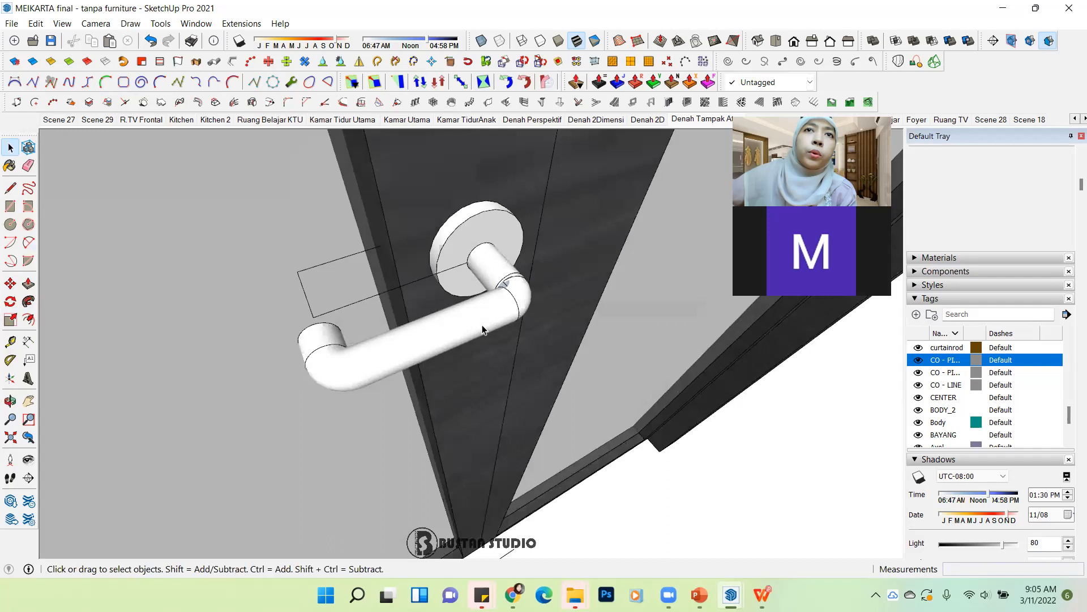
Step: Reopen the handle group to examine the swept geometry at both bends, and undo the sweep
{"action": "scroll", "coordinate": [483, 330], "scroll_direction": "up", "scroll_amount": 3}
{"action": "double_click", "coordinate": [495, 310]}
{"action": "scroll", "coordinate": [510, 274], "scroll_direction": "up", "scroll_amount": 3}
{"action": "middle_click_drag", "start_coordinate": [511, 274], "coordinate": [343, 255]}
{"action": "triple_click", "coordinate": [560, 359]}
{"action": "scroll", "coordinate": [539, 362], "scroll_direction": "up", "scroll_amount": 2}
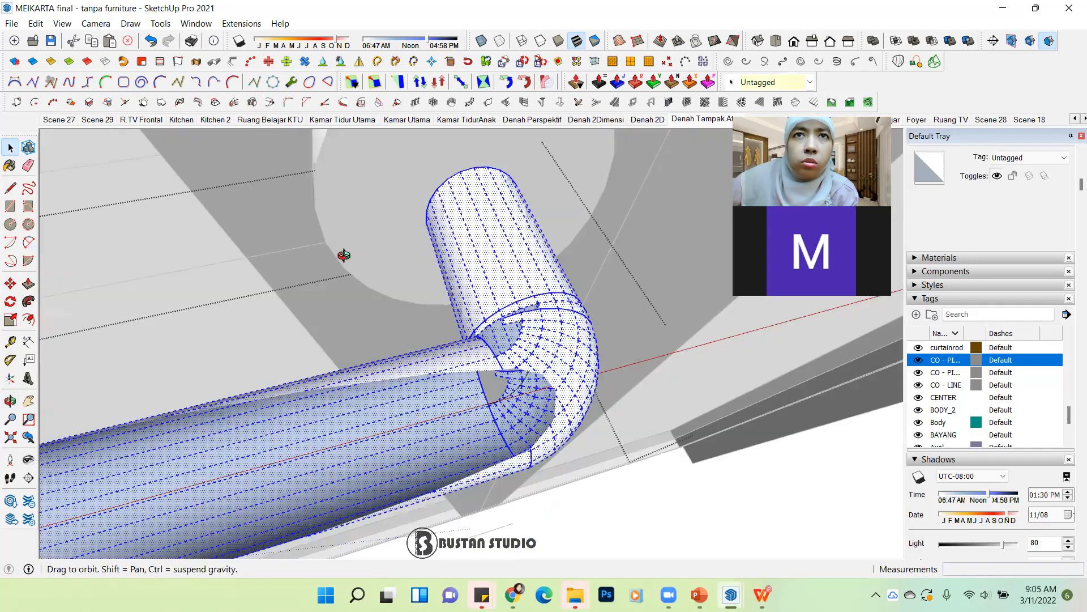
{"action": "middle_click_drag", "start_coordinate": [318, 299], "coordinate": [599, 365]}
{"action": "middle_click_drag", "start_coordinate": [658, 382], "coordinate": [420, 474]}
{"action": "scroll", "coordinate": [543, 352], "scroll_direction": "down", "scroll_amount": 5}
{"action": "scroll", "coordinate": [419, 474], "scroll_direction": "up", "scroll_amount": 6}
{"action": "scroll", "coordinate": [428, 450], "scroll_direction": "down", "scroll_amount": 5}
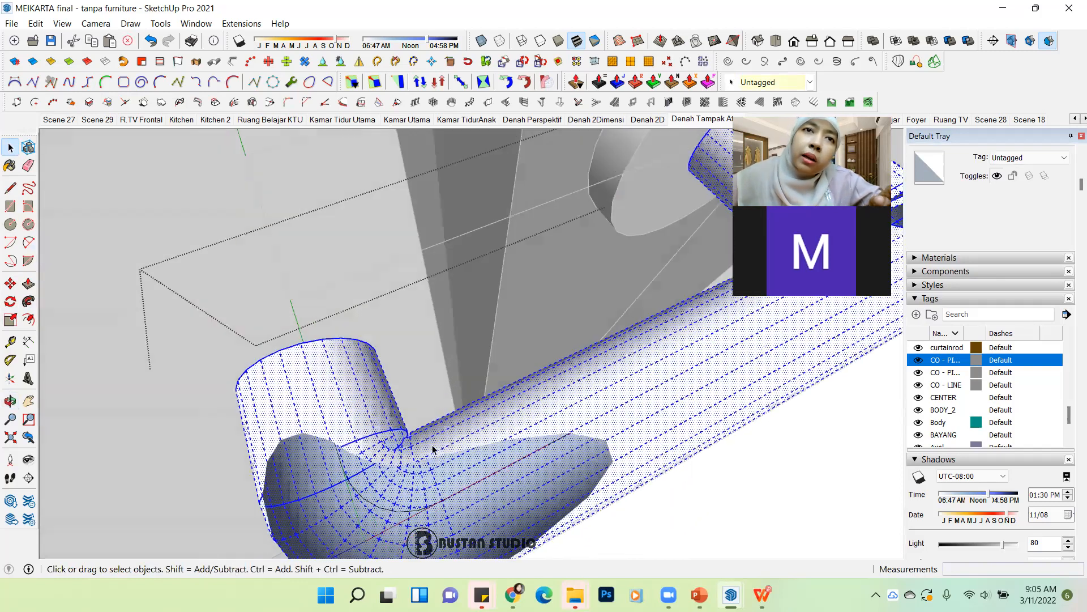
{"action": "key", "text": "ctrl+z"}
{"action": "key", "text": "ctrl+z"}
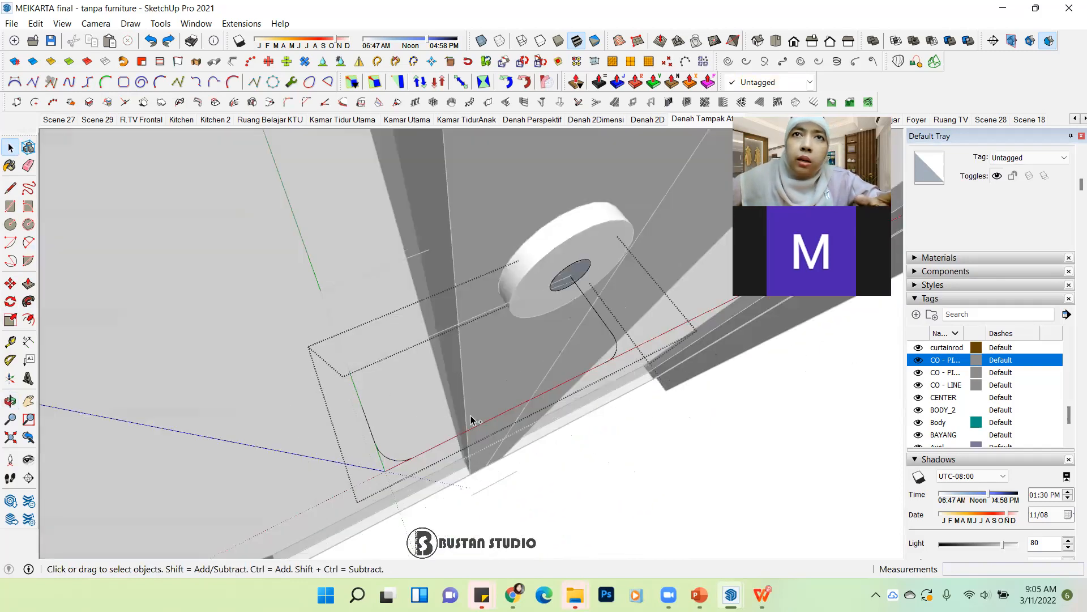
Step: Draw a concentric circle of 0.3 cm radius at the path's end and delete the larger profile circle around it
{"action": "middle_click_drag", "start_coordinate": [473, 417], "coordinate": [250, 246]}
{"action": "scroll", "coordinate": [643, 354], "scroll_direction": "up", "scroll_amount": 5}
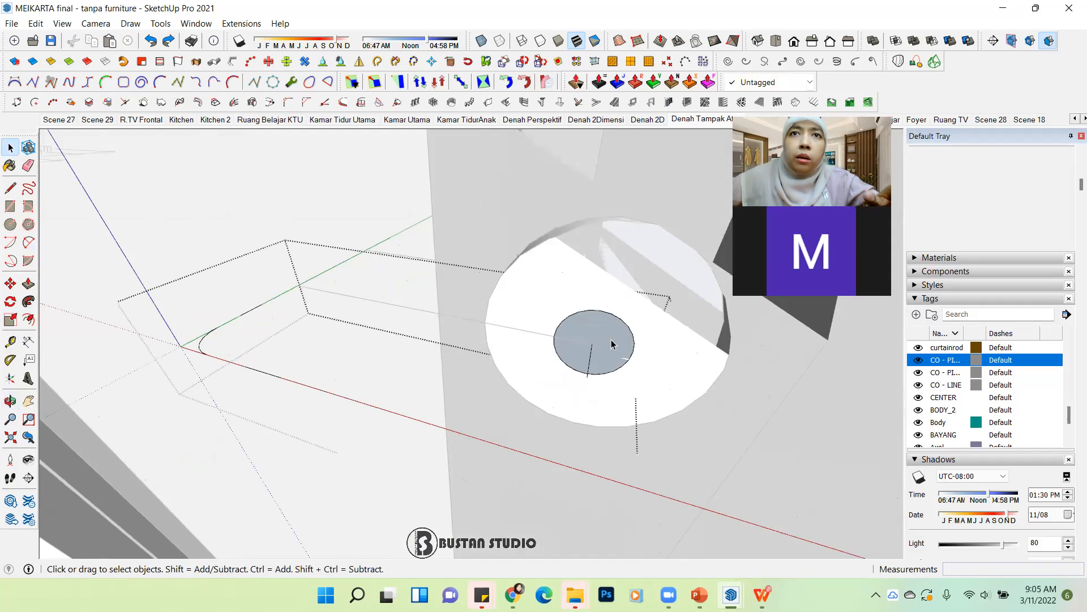
{"action": "key", "text": "c"}
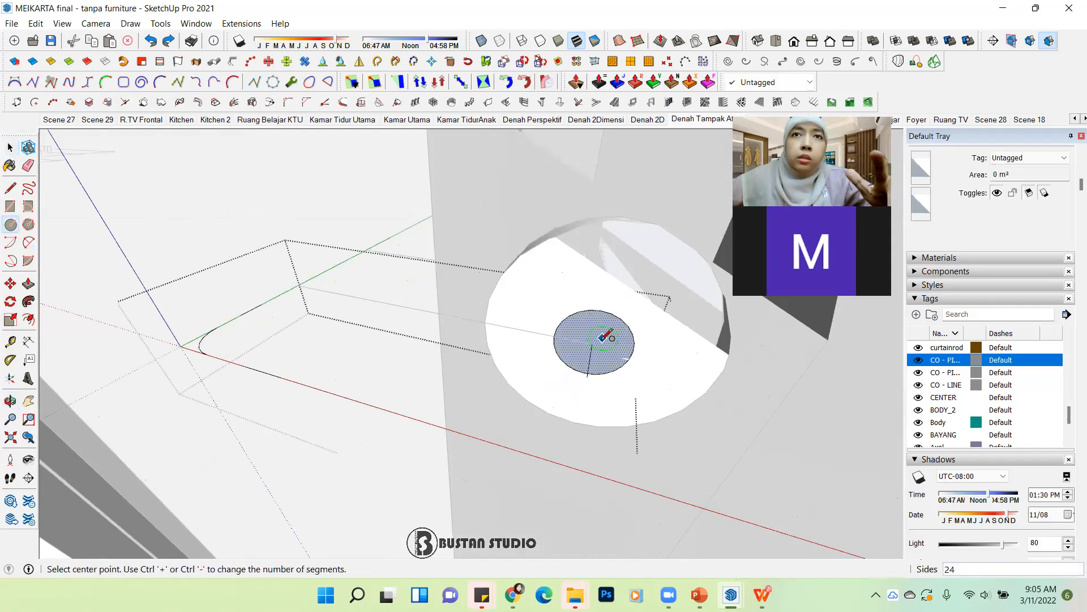
{"action": "left_click", "coordinate": [591, 343]}
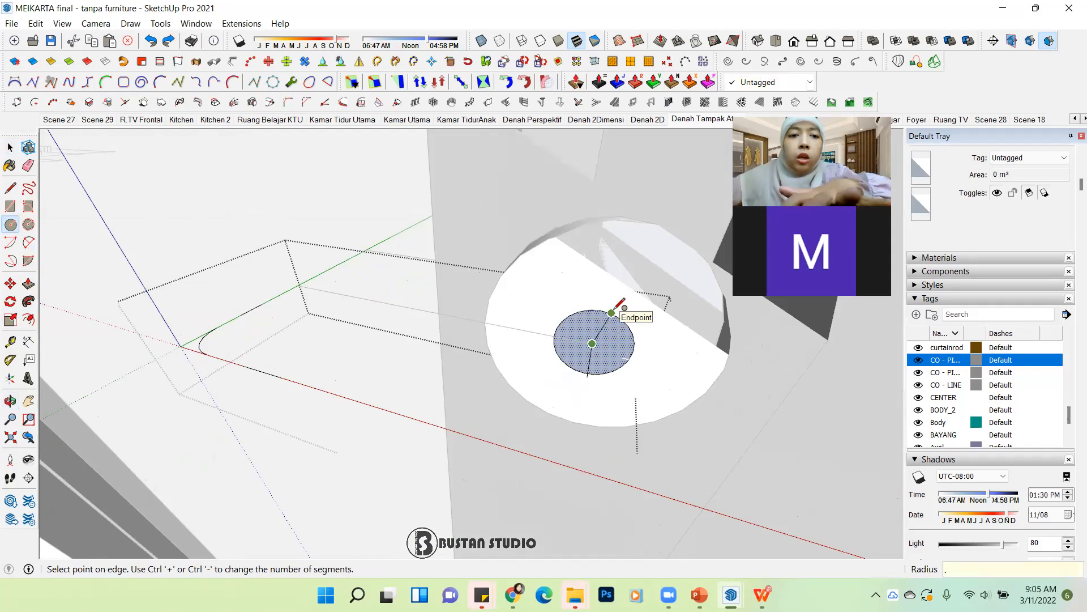
{"action": "type", "text": ".3"}
{"action": "key", "text": "Return"}
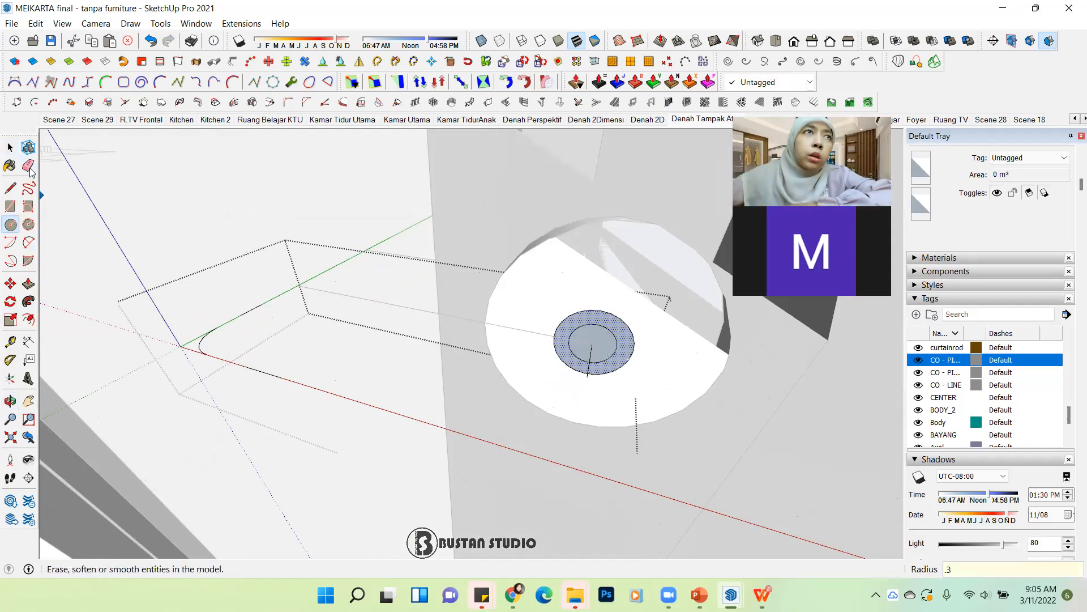
{"action": "left_click", "coordinate": [10, 147]}
{"action": "left_click", "coordinate": [631, 335]}
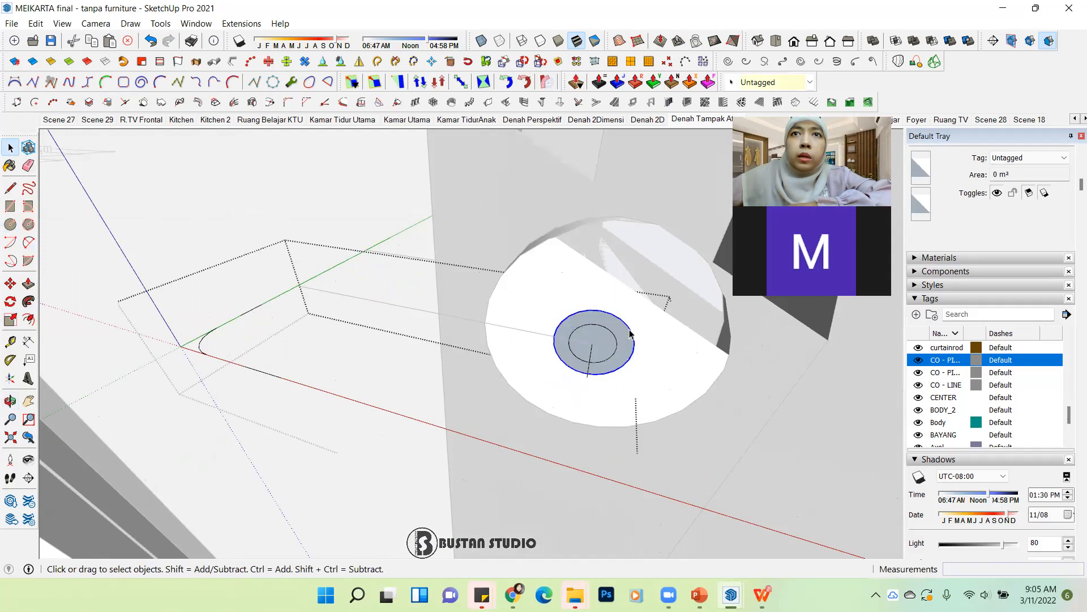
{"action": "key", "text": "Delete"}
Step: Sweep the 0.3 cm radius circle along the selected rounded path with Follow Me
{"action": "middle_click_drag", "start_coordinate": [621, 334], "coordinate": [554, 410]}
{"action": "left_click", "coordinate": [595, 371]}
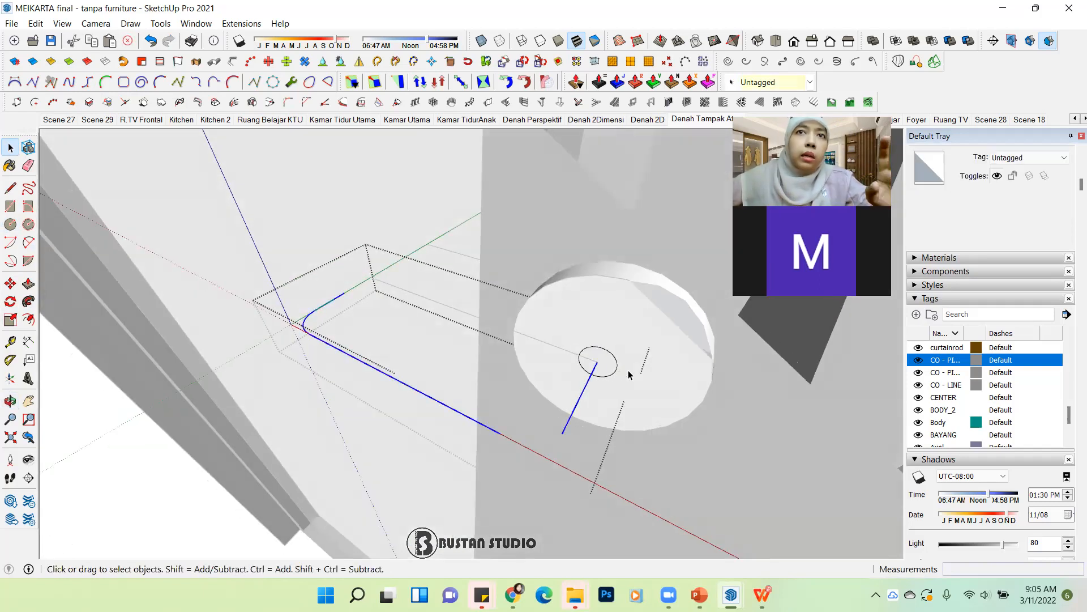
{"action": "middle_click_drag", "start_coordinate": [599, 374], "coordinate": [579, 287]}
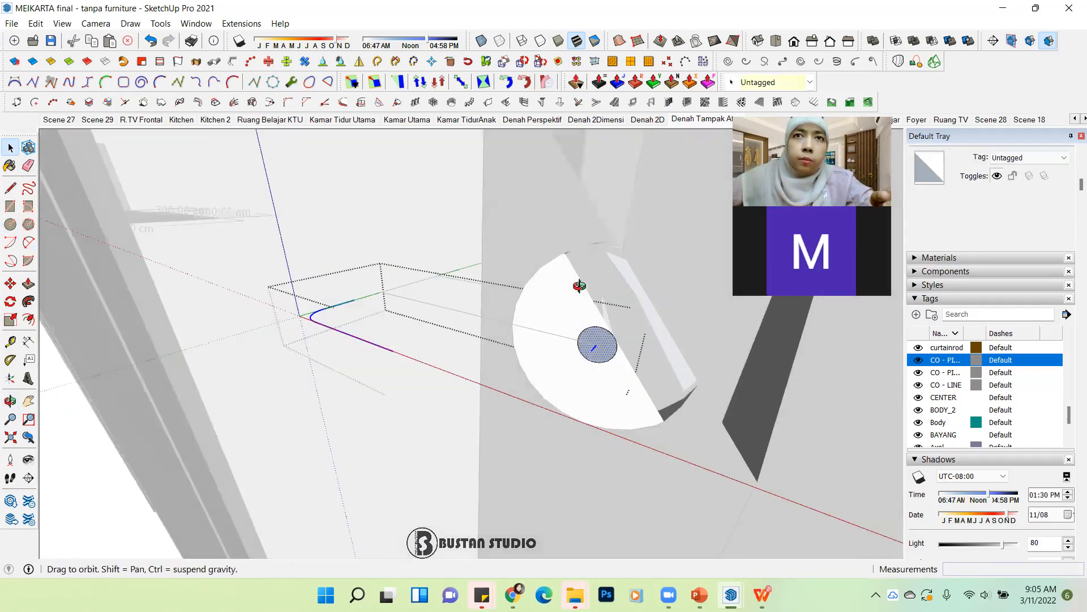
{"action": "left_click", "coordinate": [29, 302]}
{"action": "scroll", "coordinate": [506, 393], "scroll_direction": "down", "scroll_amount": 1}
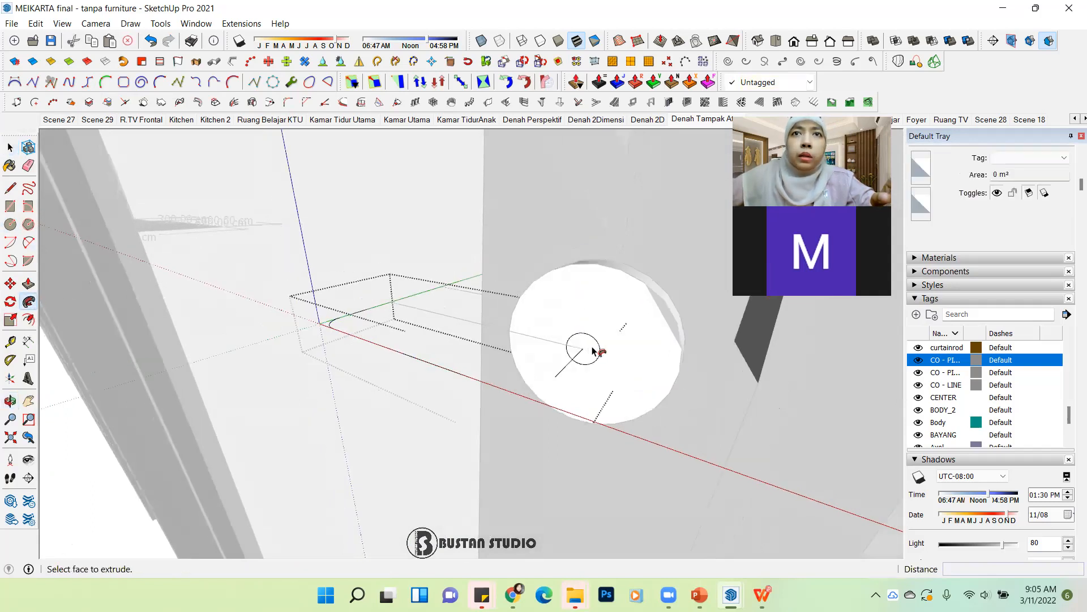
{"action": "left_click", "coordinate": [592, 350]}
{"action": "left_click", "coordinate": [10, 148]}
Step: Examine the thinner swept handle at both bends and where it meets the base disc
{"action": "middle_click_drag", "start_coordinate": [351, 230], "coordinate": [444, 510]}
{"action": "scroll", "coordinate": [487, 369], "scroll_direction": "up", "scroll_amount": 3}
{"action": "scroll", "coordinate": [487, 368], "scroll_direction": "up", "scroll_amount": 2}
{"action": "middle_click_drag", "start_coordinate": [486, 371], "coordinate": [548, 417]}
{"action": "scroll", "coordinate": [532, 415], "scroll_direction": "down", "scroll_amount": 5}
{"action": "scroll", "coordinate": [381, 349], "scroll_direction": "up", "scroll_amount": 1}
{"action": "scroll", "coordinate": [382, 348], "scroll_direction": "down", "scroll_amount": 3}
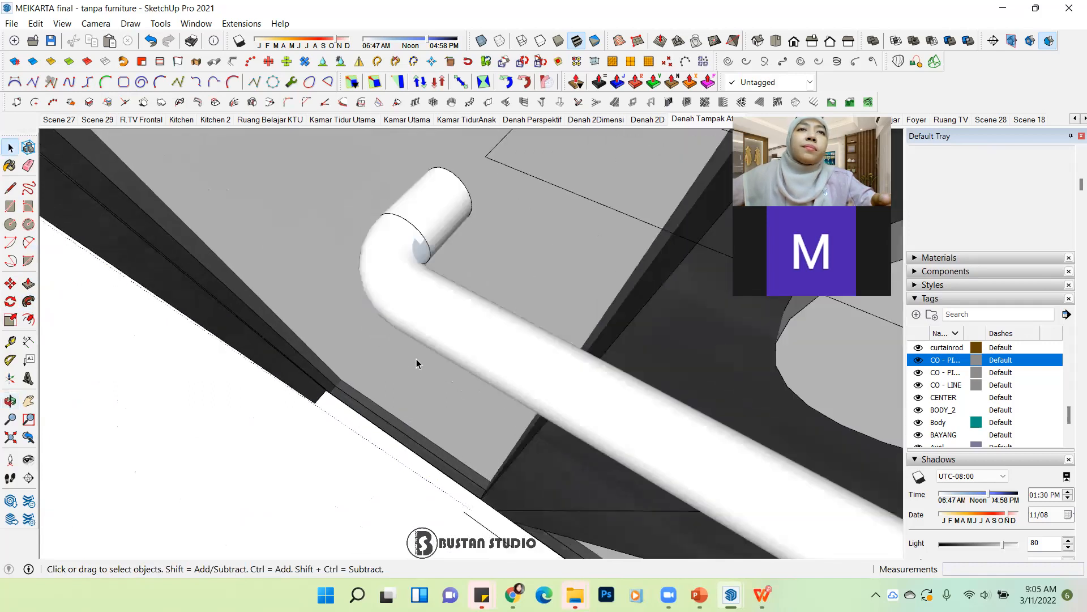
{"action": "scroll", "coordinate": [399, 290], "scroll_direction": "down", "scroll_amount": 1}
{"action": "left_click", "coordinate": [389, 264]}
{"action": "scroll", "coordinate": [369, 288], "scroll_direction": "down", "scroll_amount": 1}
{"action": "scroll", "coordinate": [463, 317], "scroll_direction": "down", "scroll_amount": 2}
{"action": "middle_click_drag", "start_coordinate": [529, 369], "coordinate": [587, 378]}
{"action": "scroll", "coordinate": [586, 369], "scroll_direction": "up", "scroll_amount": 3}
{"action": "scroll", "coordinate": [483, 357], "scroll_direction": "down", "scroll_amount": 2}
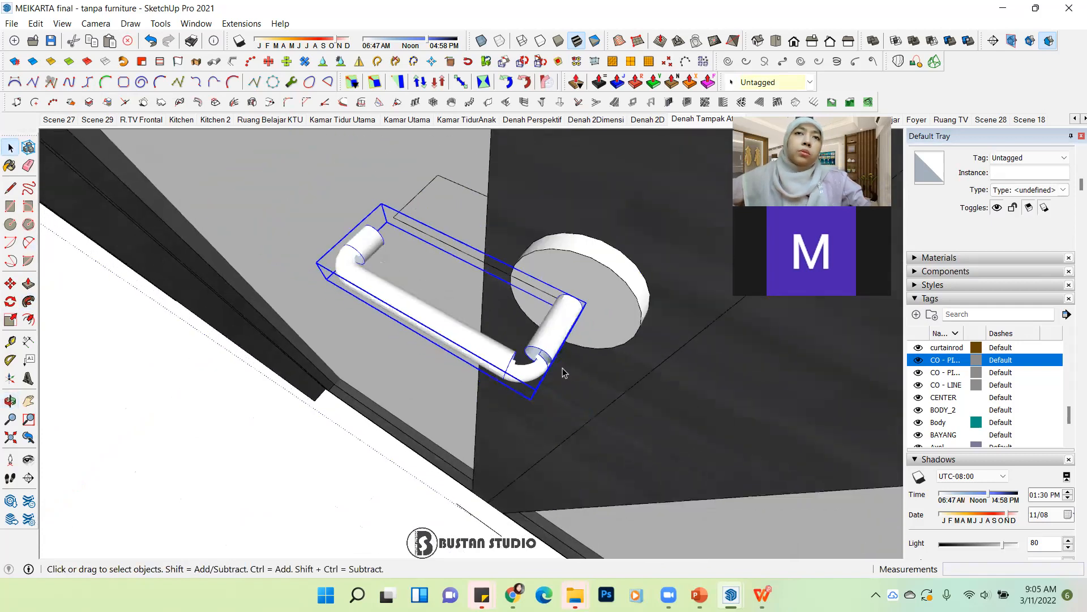
Step: Combine the swept handle and the base disc into one group
{"action": "left_click", "coordinate": [338, 386]}
{"action": "middle_click_drag", "start_coordinate": [529, 393], "coordinate": [519, 347]}
{"action": "left_click", "coordinate": [461, 257]}
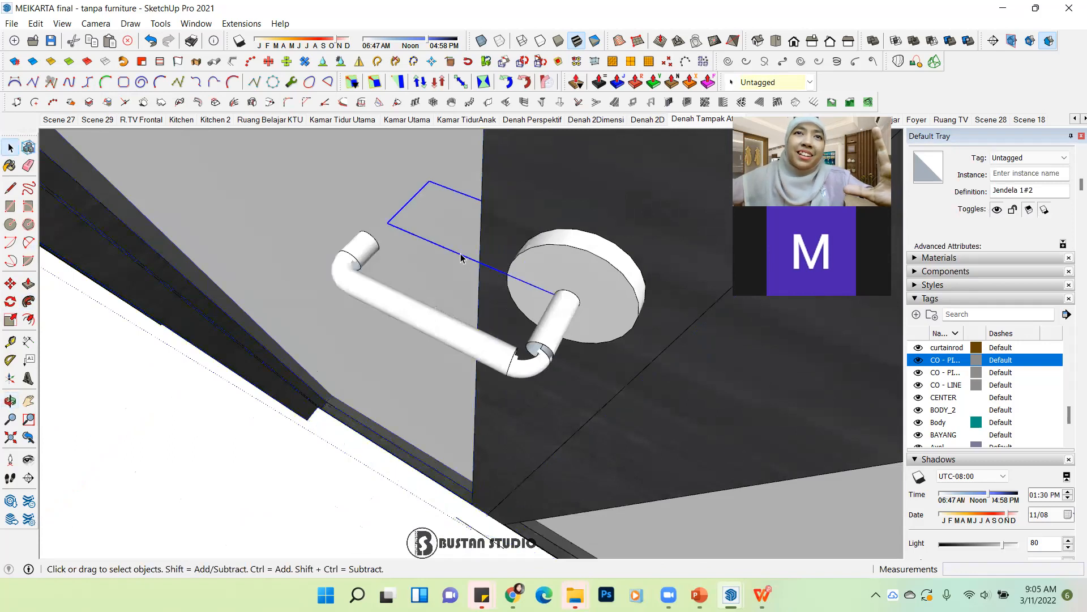
{"action": "left_click", "coordinate": [434, 322]}
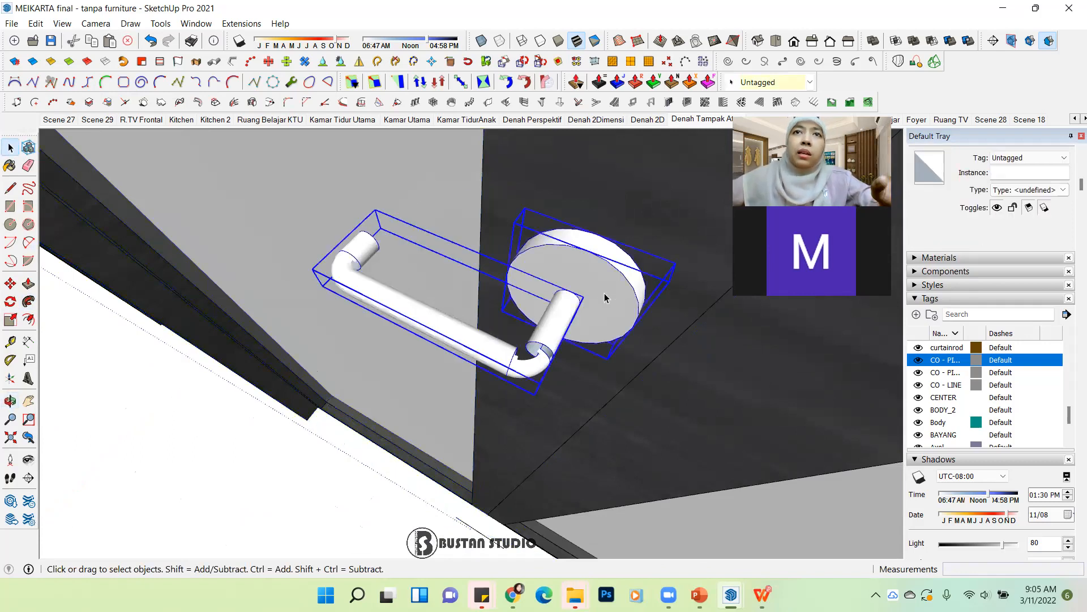
{"action": "right_click", "coordinate": [605, 297]}
{"action": "left_click", "coordinate": [640, 348]}
Step: Scale the handle group uniformly by 1.50 from its corner on the door frame
{"action": "middle_click_drag", "start_coordinate": [640, 348], "coordinate": [451, 396]}
{"action": "scroll", "coordinate": [451, 397], "scroll_direction": "down", "scroll_amount": 5}
{"action": "scroll", "coordinate": [365, 402], "scroll_direction": "up", "scroll_amount": 3}
{"action": "middle_click_drag", "start_coordinate": [446, 450], "coordinate": [552, 378]}
{"action": "scroll", "coordinate": [471, 413], "scroll_direction": "up", "scroll_amount": 2}
{"action": "scroll", "coordinate": [552, 379], "scroll_direction": "down", "scroll_amount": 5}
{"action": "scroll", "coordinate": [512, 400], "scroll_direction": "up", "scroll_amount": 8}
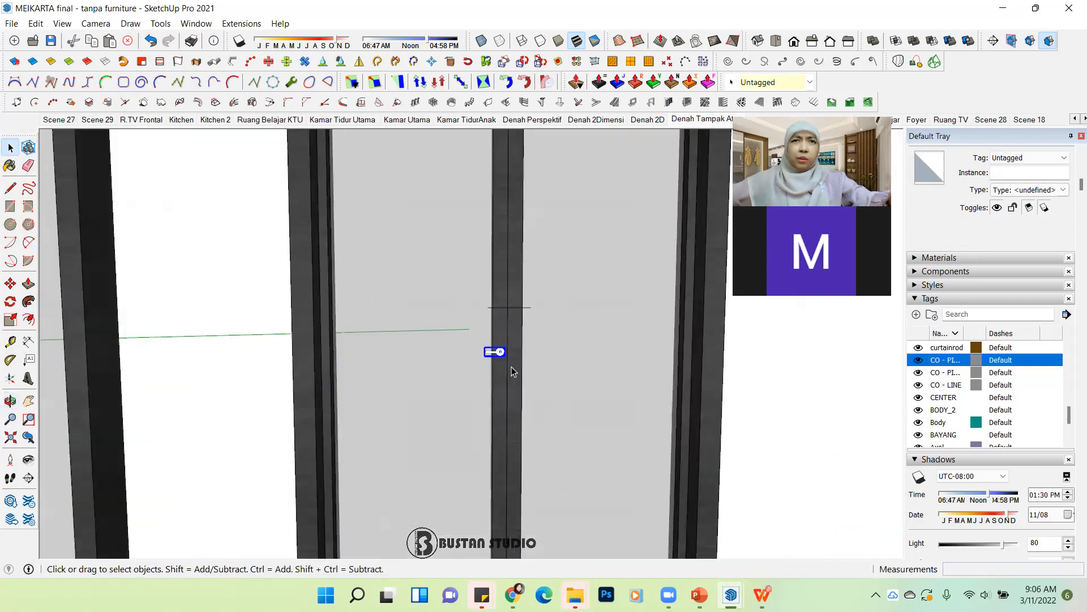
{"action": "scroll", "coordinate": [512, 371], "scroll_direction": "up", "scroll_amount": 3}
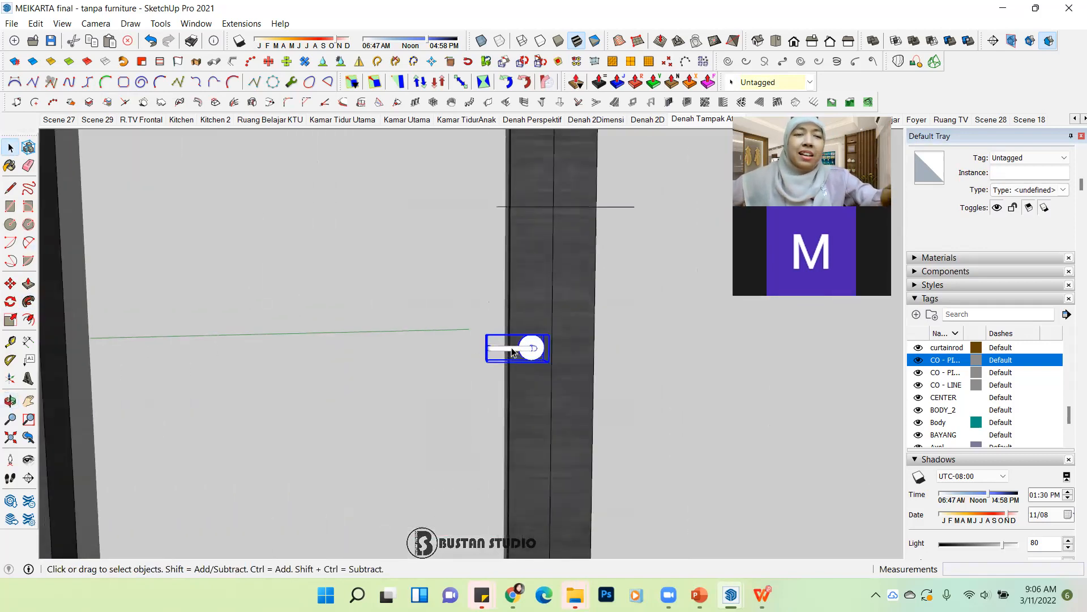
{"action": "key", "text": "s"}
{"action": "middle_click_drag", "start_coordinate": [514, 352], "coordinate": [490, 345]}
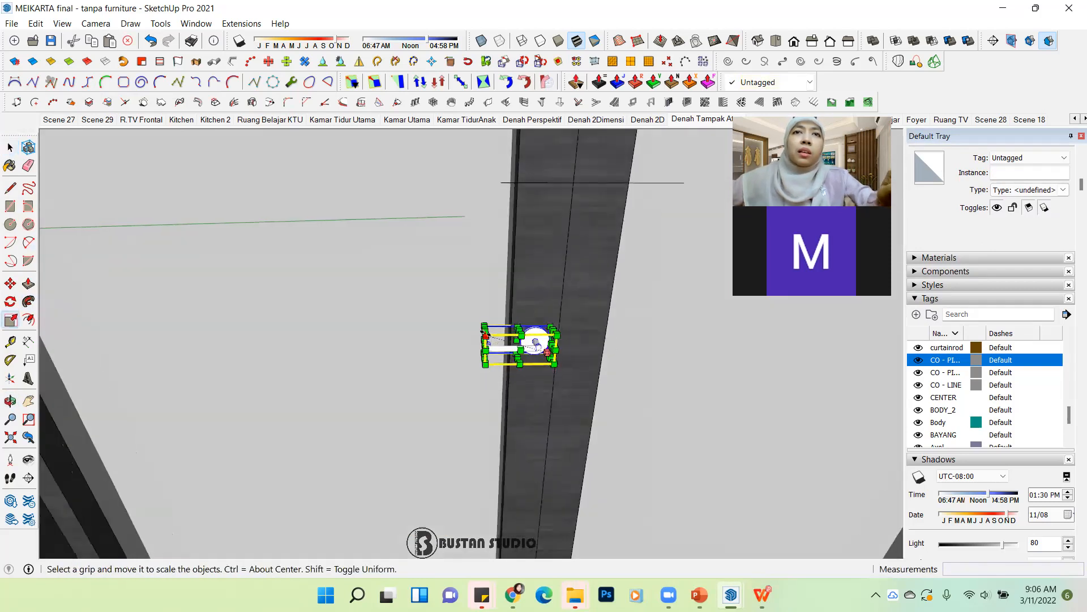
{"action": "left_click_drag", "start_coordinate": [486, 335], "coordinate": [448, 322]}
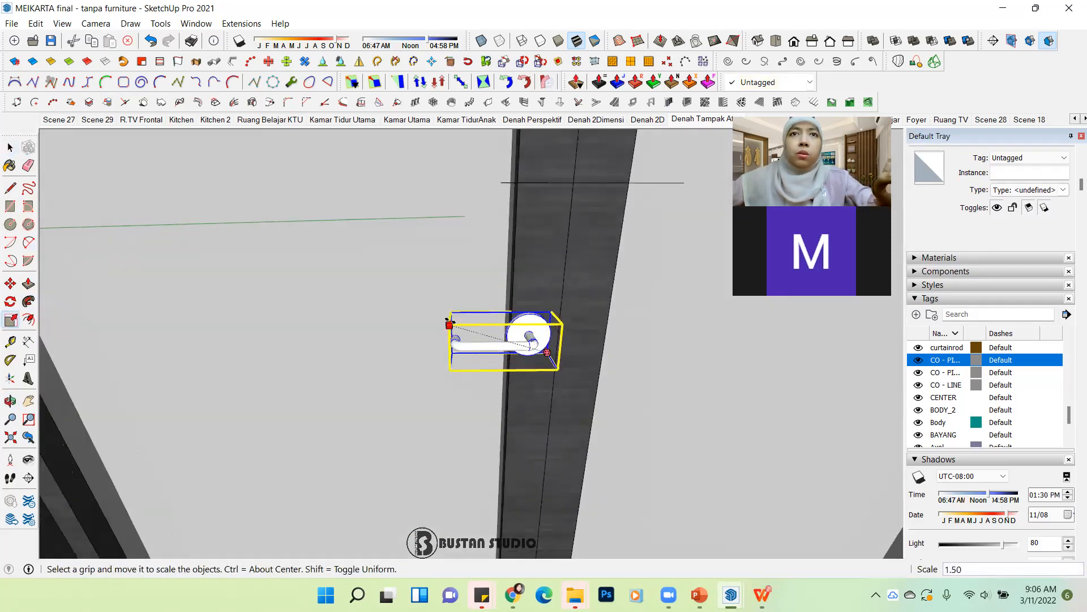
Step: Move the enlarged handle group 1 cm along the red axis across the door frame
{"action": "scroll", "coordinate": [543, 357], "scroll_direction": "up", "scroll_amount": 3}
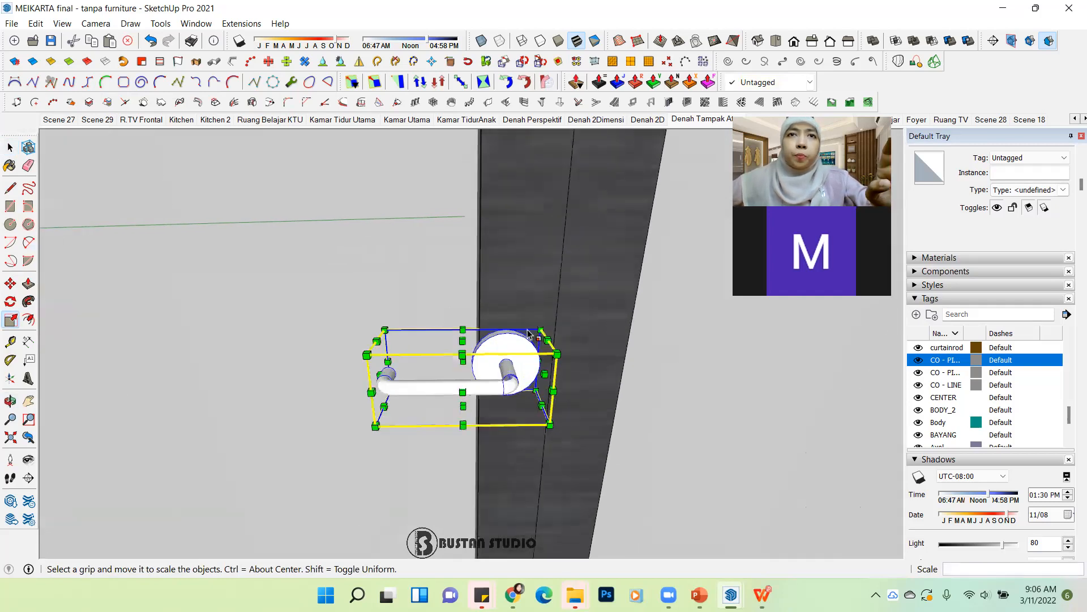
{"action": "key", "text": "m"}
{"action": "left_click", "coordinate": [517, 285]}
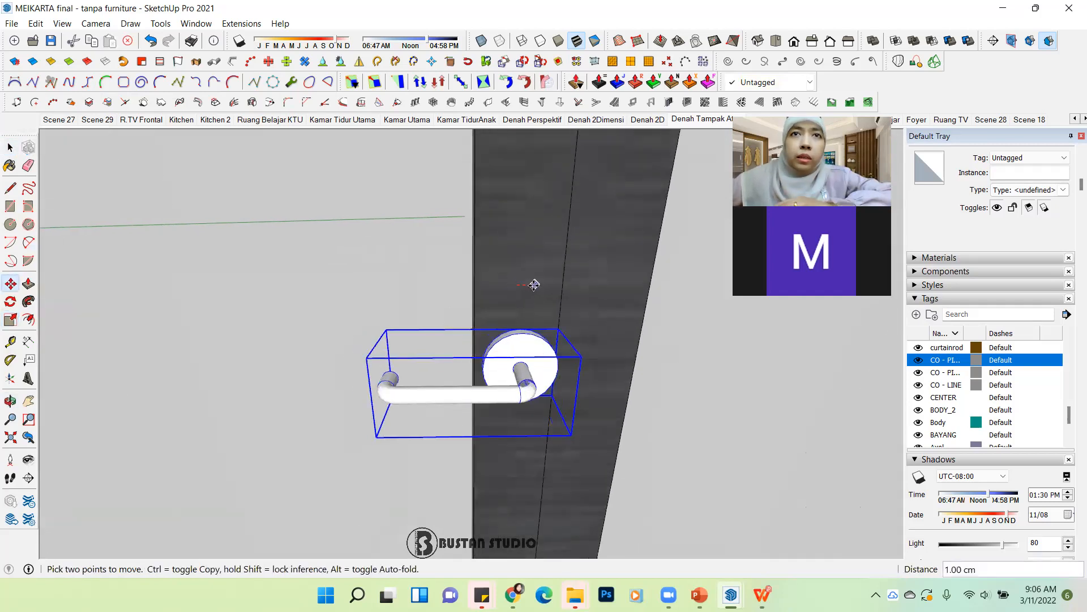
{"action": "left_click", "coordinate": [534, 285]}
Step: Examine the enlarged handle's size and position on the door frame from several angles
{"action": "middle_click_drag", "start_coordinate": [534, 284], "coordinate": [477, 409]}
{"action": "scroll", "coordinate": [547, 289], "scroll_direction": "up", "scroll_amount": 2}
{"action": "scroll", "coordinate": [545, 286], "scroll_direction": "down", "scroll_amount": 2}
{"action": "scroll", "coordinate": [497, 397], "scroll_direction": "down", "scroll_amount": 7}
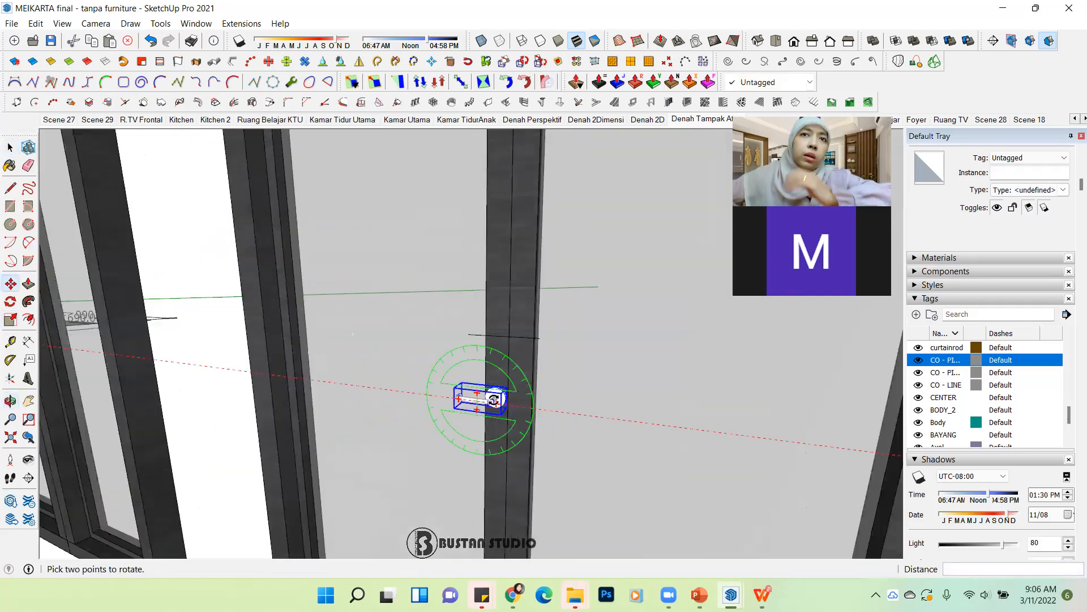
{"action": "middle_click_drag", "start_coordinate": [526, 373], "coordinate": [542, 395]}
{"action": "scroll", "coordinate": [447, 459], "scroll_direction": "up", "scroll_amount": 2}
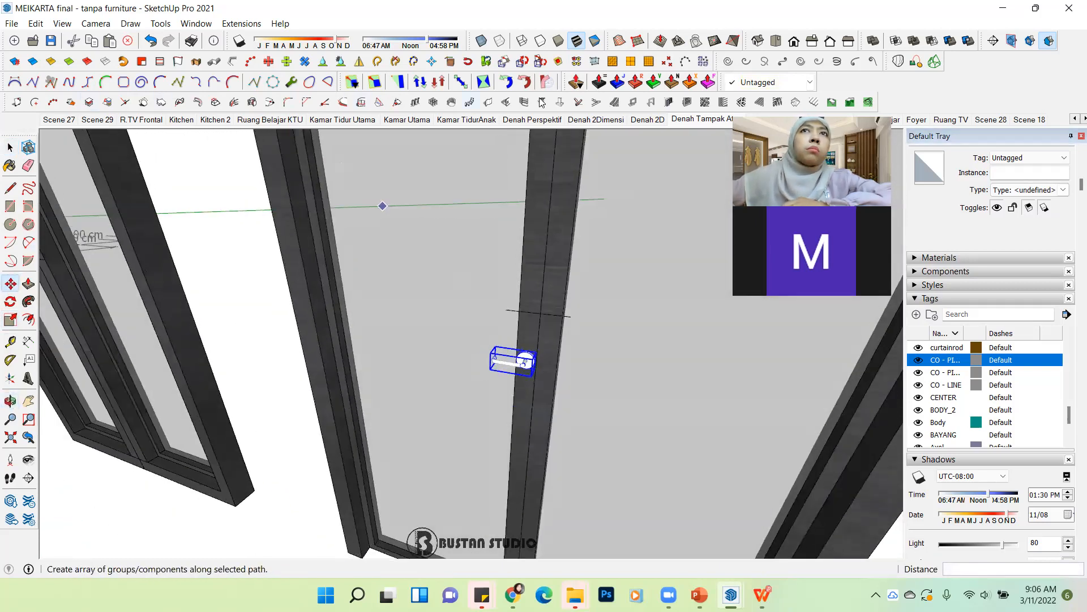
{"action": "middle_click_drag", "start_coordinate": [467, 332], "coordinate": [513, 334]}
{"action": "scroll", "coordinate": [453, 314], "scroll_direction": "up", "scroll_amount": 3}
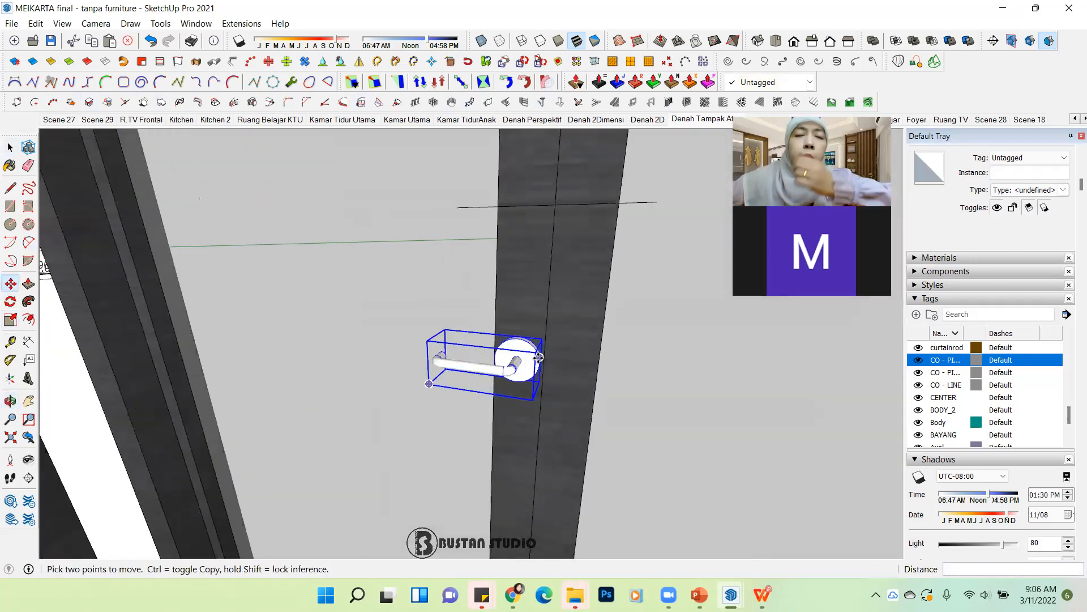
{"action": "left_click", "coordinate": [10, 148]}
{"action": "middle_click_drag", "start_coordinate": [489, 382], "coordinate": [525, 347]}
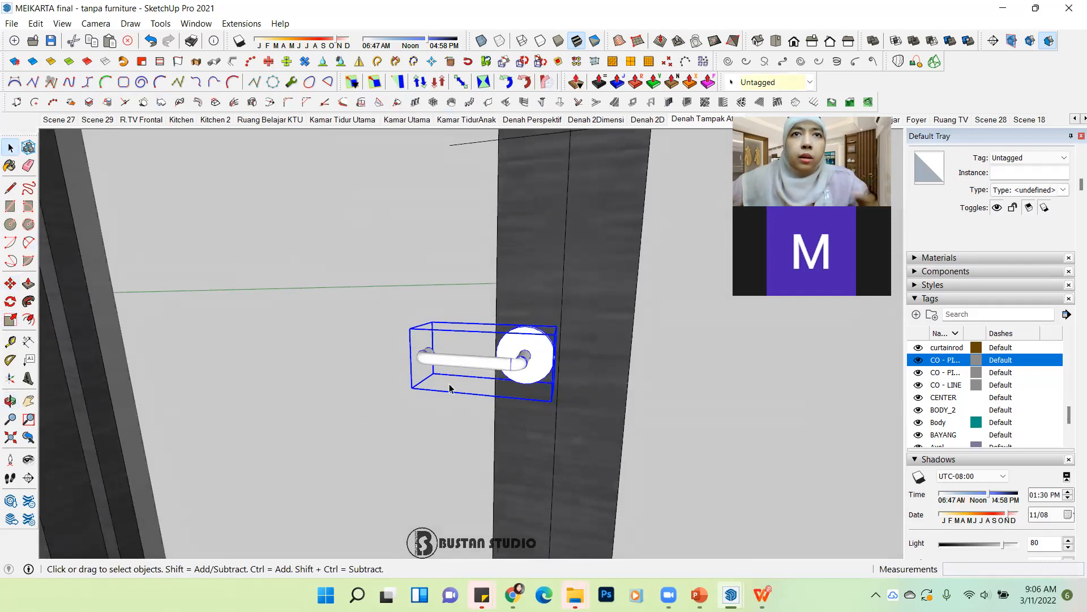
{"action": "key", "text": "m"}
{"action": "left_click", "coordinate": [410, 389]}
{"action": "key", "text": "ctrl"}
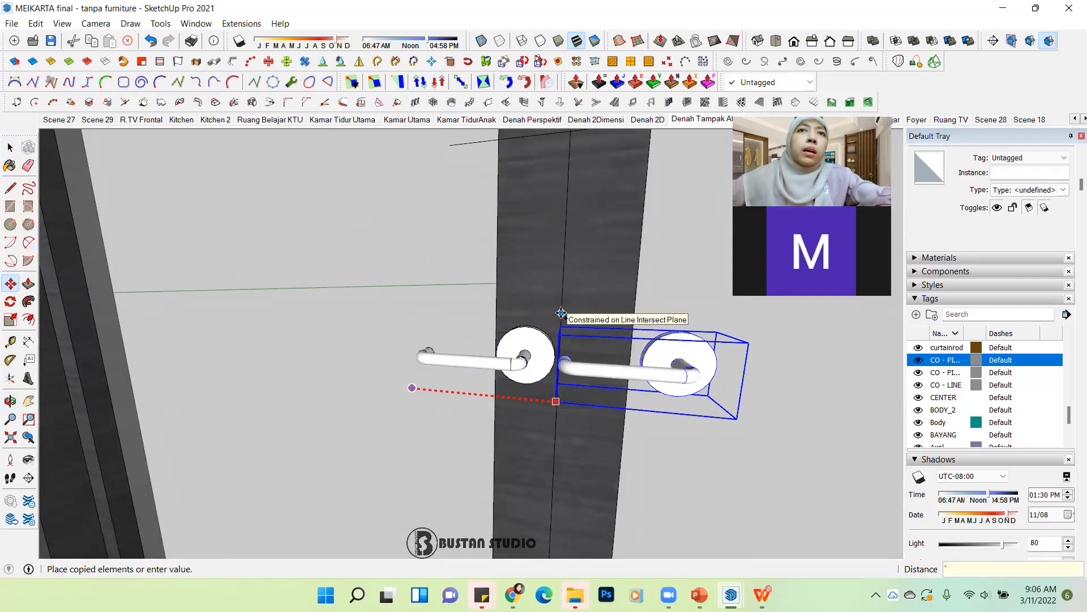
{"action": "left_click", "coordinate": [10, 148]}
{"action": "left_click", "coordinate": [494, 364]}
{"action": "scroll", "coordinate": [496, 400], "scroll_direction": "down", "scroll_amount": 3}
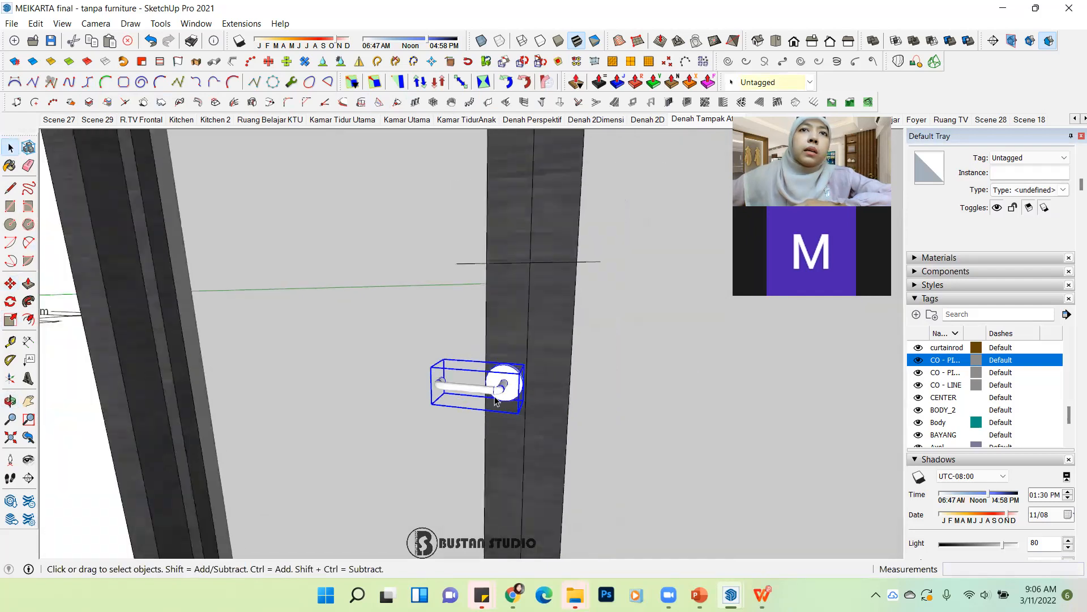
{"action": "scroll", "coordinate": [495, 400], "scroll_direction": "down", "scroll_amount": 5}
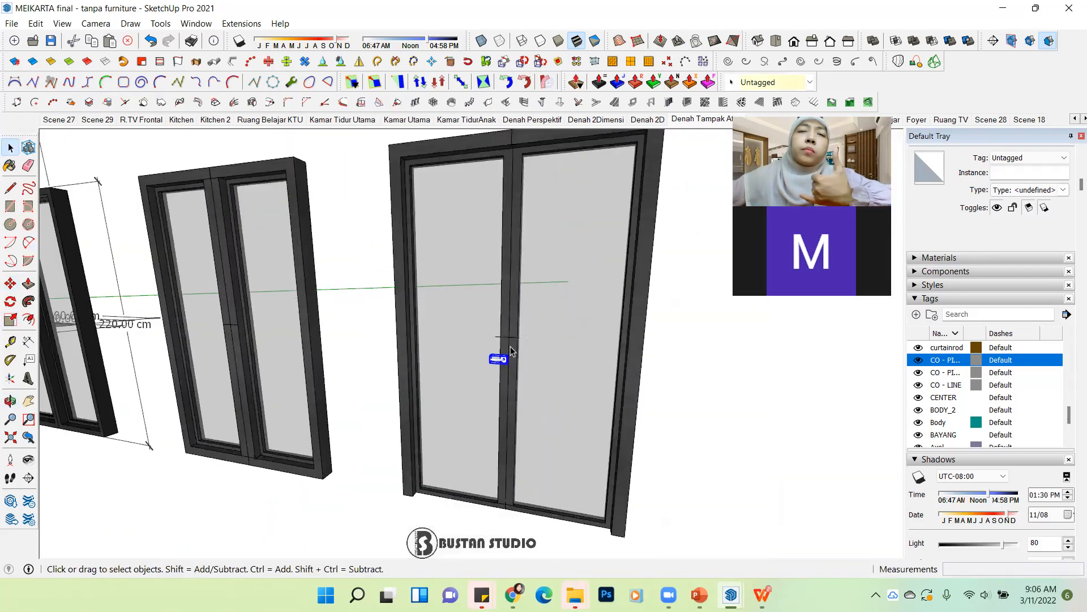
Step: Copy the handle group about 68 cm along the green axis, out behind the double door
{"action": "left_click", "coordinate": [579, 274]}
{"action": "scroll", "coordinate": [478, 326], "scroll_direction": "up", "scroll_amount": 5}
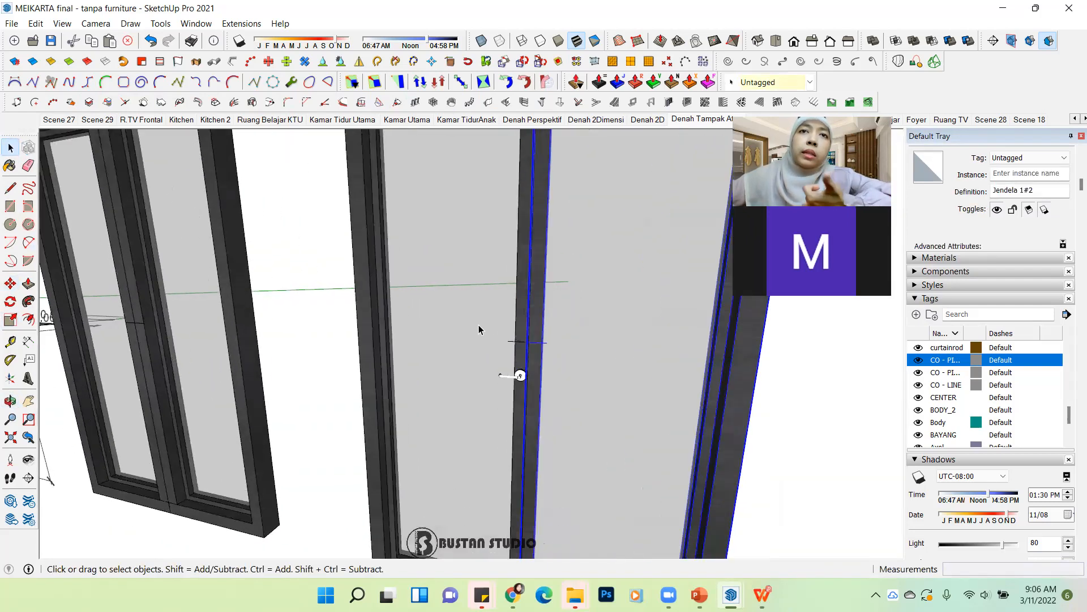
{"action": "middle_click_drag", "start_coordinate": [508, 375], "coordinate": [471, 403]}
{"action": "scroll", "coordinate": [502, 392], "scroll_direction": "up", "scroll_amount": 4}
{"action": "left_click", "coordinate": [492, 387]}
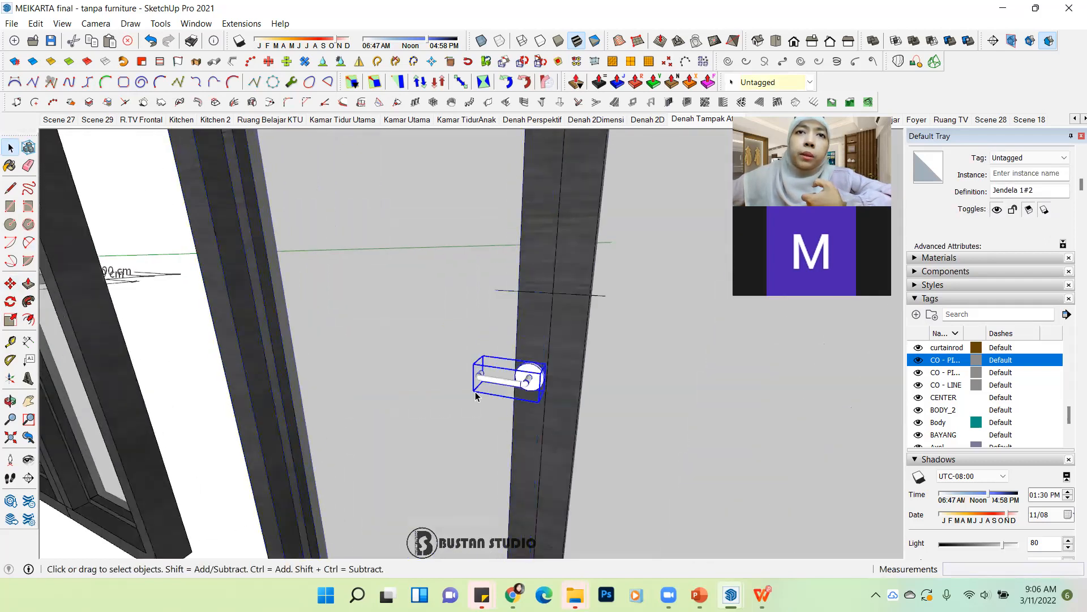
{"action": "scroll", "coordinate": [484, 390], "scroll_direction": "down", "scroll_amount": 2}
{"action": "scroll", "coordinate": [510, 395], "scroll_direction": "down", "scroll_amount": 5}
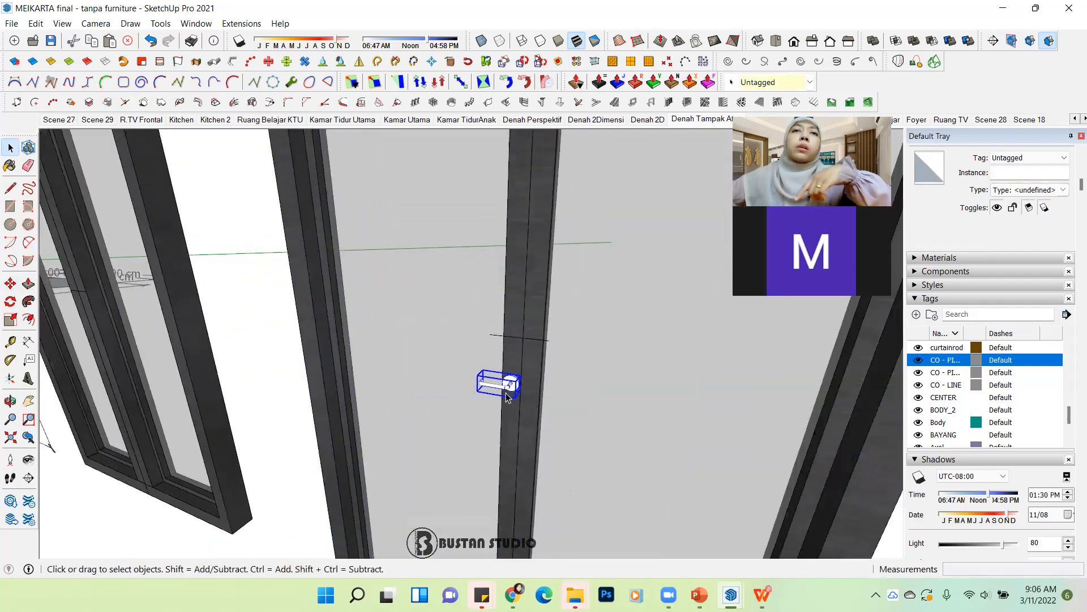
{"action": "middle_click_drag", "start_coordinate": [505, 392], "coordinate": [495, 439]}
{"action": "scroll", "coordinate": [490, 434], "scroll_direction": "up", "scroll_amount": 2}
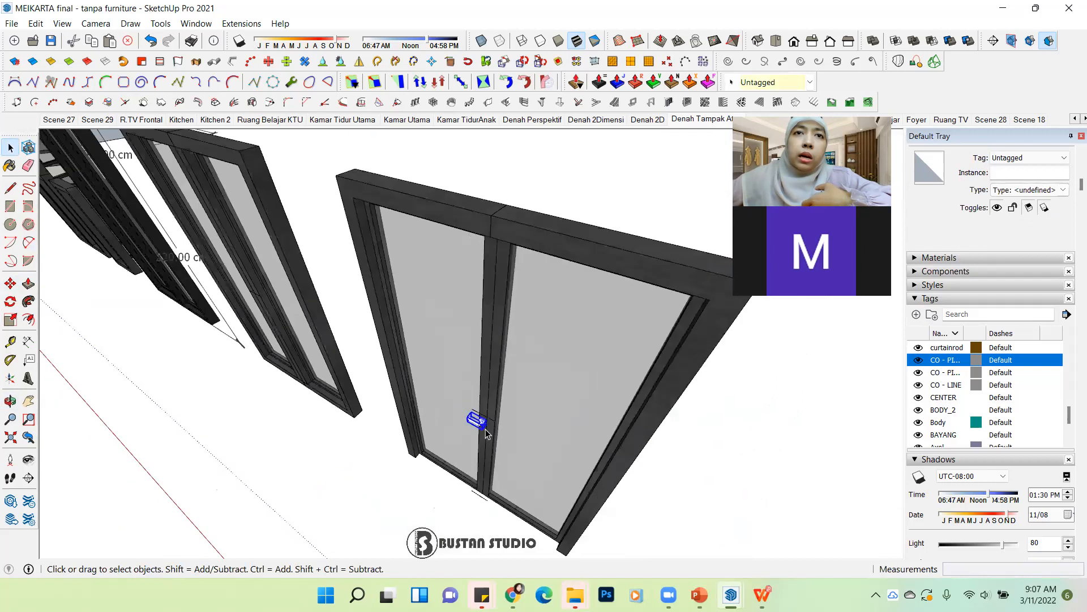
{"action": "key", "text": "m"}
{"action": "middle_click_drag", "start_coordinate": [484, 426], "coordinate": [373, 493]}
{"action": "key", "text": "ctrl"}
{"action": "left_click", "coordinate": [459, 431]}
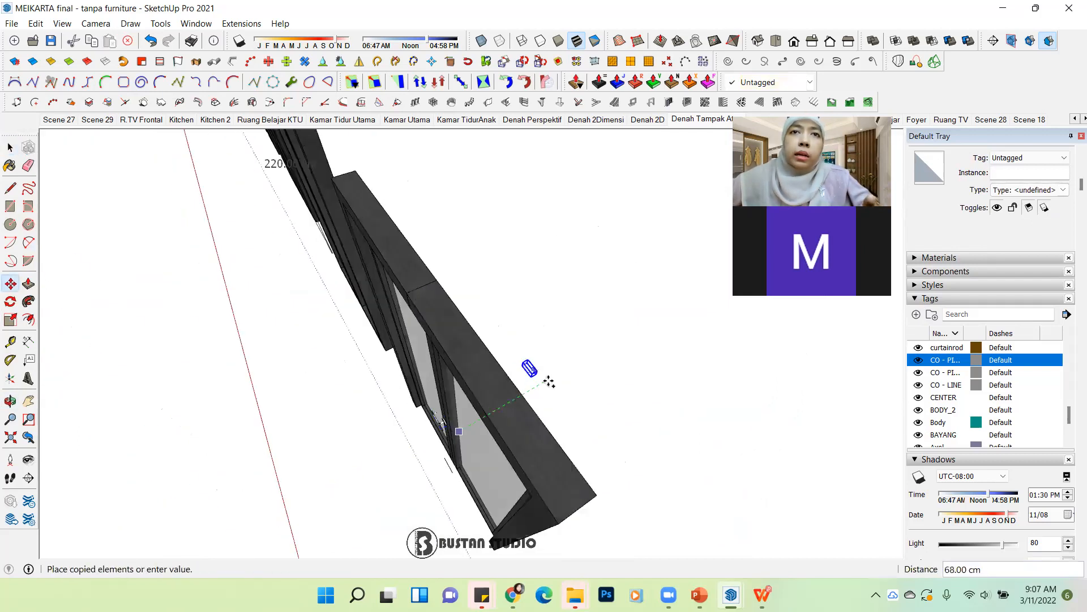
{"action": "left_click", "coordinate": [550, 384]}
Step: Mirror the copied handle along the green axis with a scale factor of -1
{"action": "middle_click_drag", "start_coordinate": [549, 384], "coordinate": [521, 365]}
{"action": "scroll", "coordinate": [573, 424], "scroll_direction": "up", "scroll_amount": 5}
{"action": "key", "text": "s"}
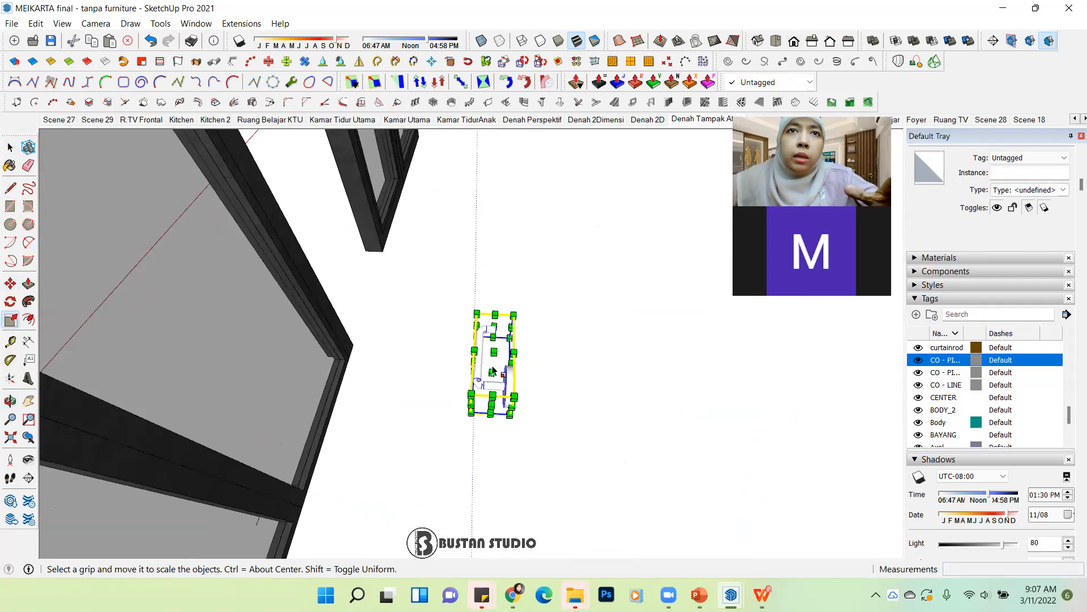
{"action": "left_click_drag", "start_coordinate": [503, 364], "coordinate": [491, 369]}
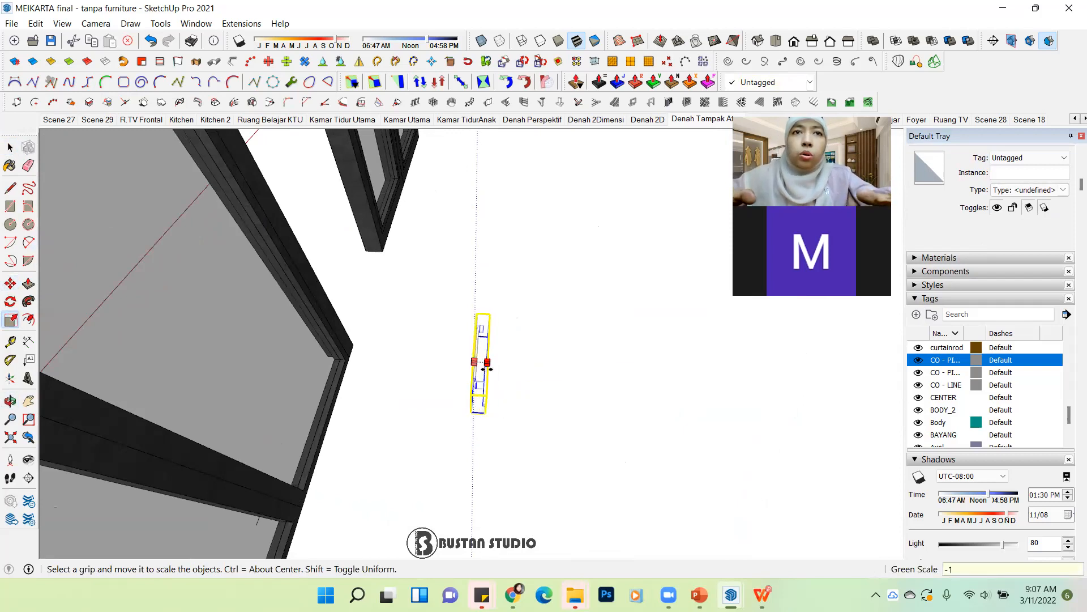
{"action": "key", "text": "Return"}
Step: Move the mirrored handle about 57 cm along the green axis onto the rear face of the door frame
{"action": "key", "text": "m"}
{"action": "scroll", "coordinate": [390, 393], "scroll_direction": "up", "scroll_amount": 3}
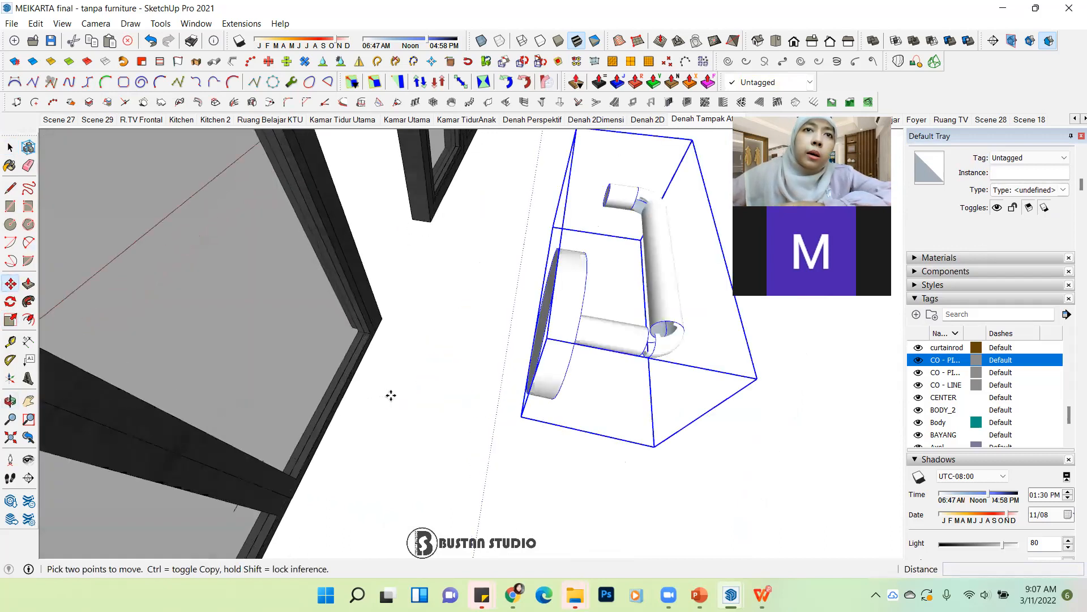
{"action": "scroll", "coordinate": [391, 393], "scroll_direction": "down", "scroll_amount": 2}
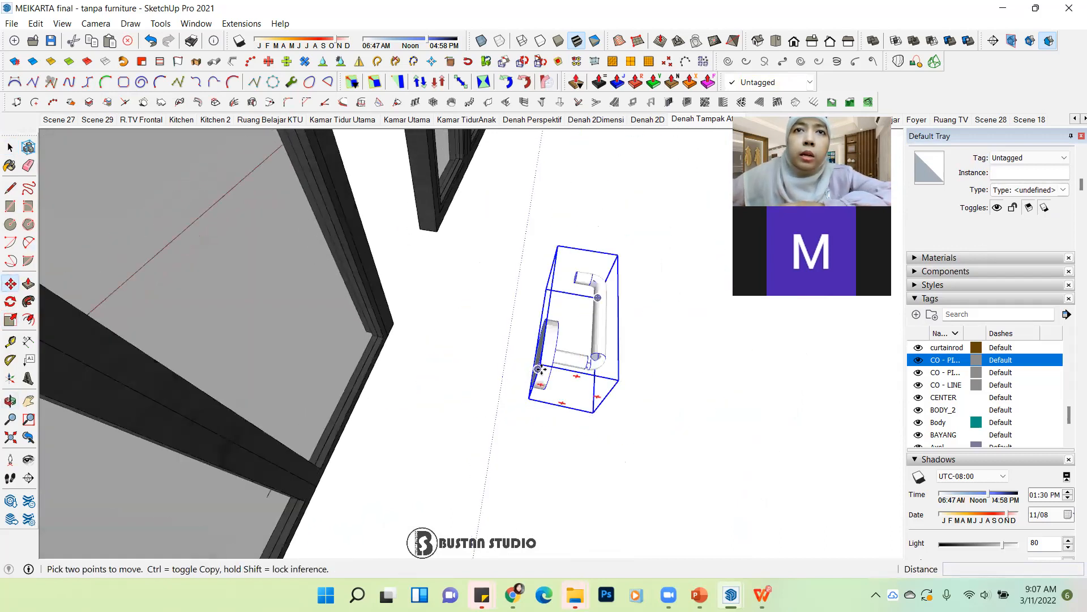
{"action": "scroll", "coordinate": [542, 370], "scroll_direction": "up", "scroll_amount": 1}
{"action": "middle_click_drag", "start_coordinate": [539, 383], "coordinate": [525, 306]}
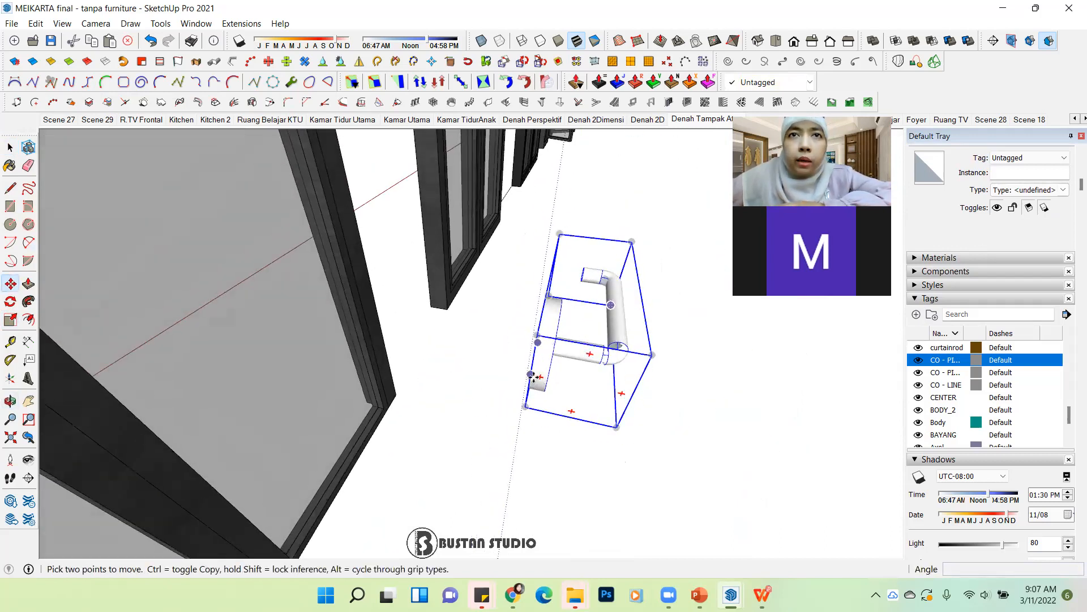
{"action": "left_click", "coordinate": [534, 376]}
{"action": "scroll", "coordinate": [534, 376], "scroll_direction": "down", "scroll_amount": 2}
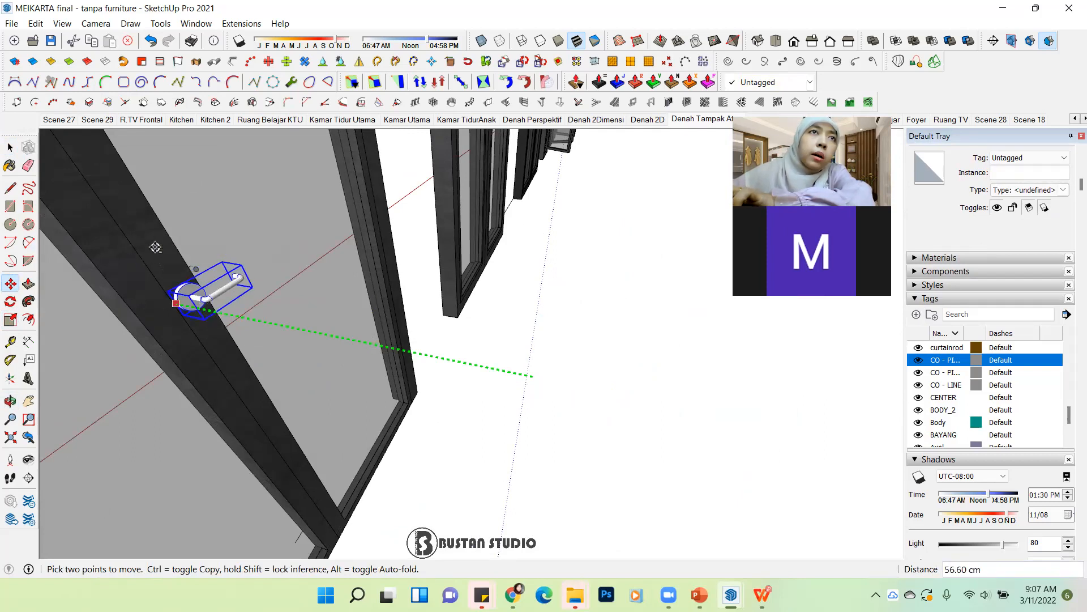
{"action": "left_click", "coordinate": [154, 250]}
{"action": "left_click", "coordinate": [11, 147]}
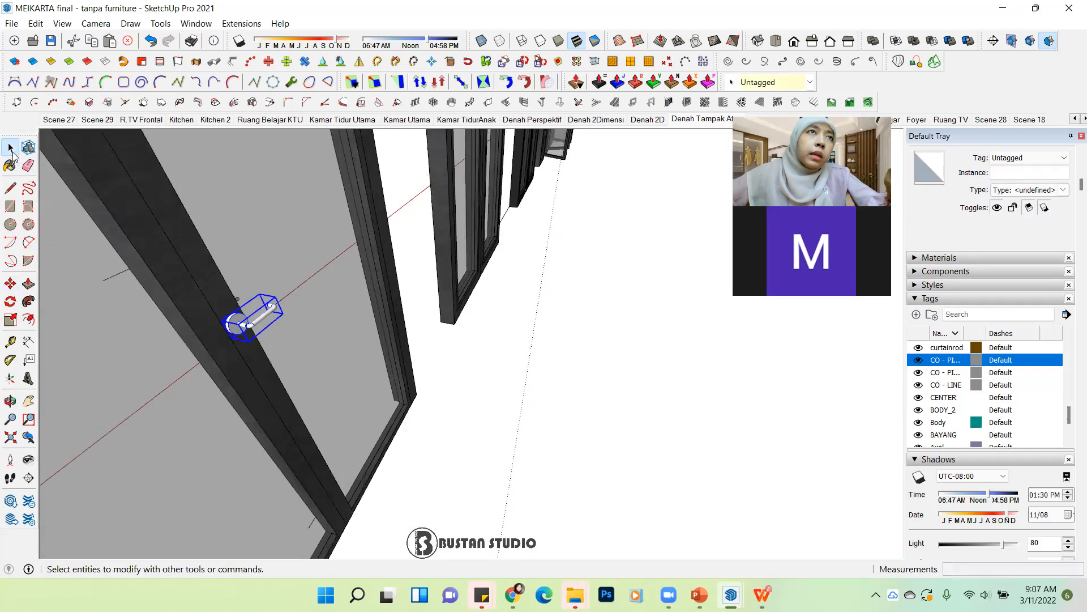
Step: Cut the front and rear handles and paste them in place inside the door leaf component, then close the component
{"action": "scroll", "coordinate": [406, 337], "scroll_direction": "down", "scroll_amount": 3}
{"action": "middle_click_drag", "start_coordinate": [326, 322], "coordinate": [294, 289]}
{"action": "left_click_drag", "start_coordinate": [419, 369], "coordinate": [431, 384]}
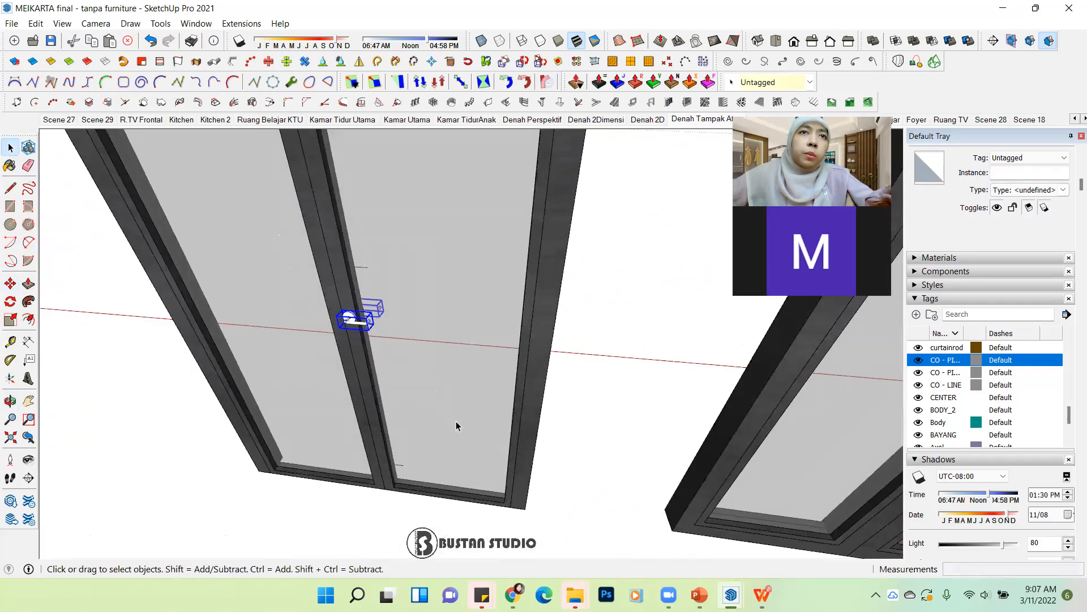
{"action": "scroll", "coordinate": [456, 422], "scroll_direction": "down", "scroll_amount": 2}
{"action": "scroll", "coordinate": [387, 338], "scroll_direction": "up", "scroll_amount": 2}
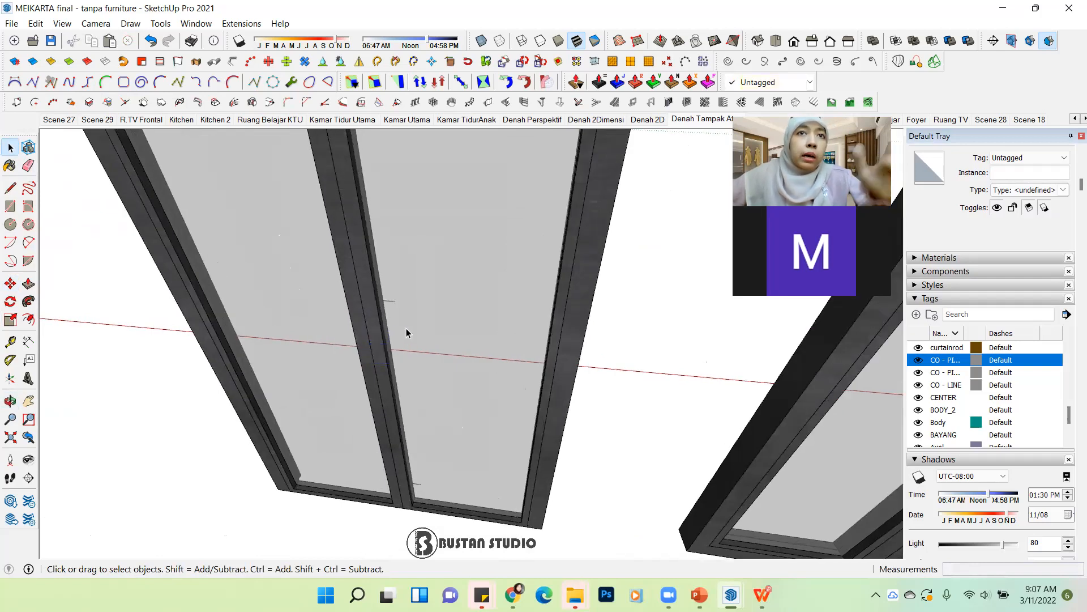
{"action": "double_click", "coordinate": [389, 379]}
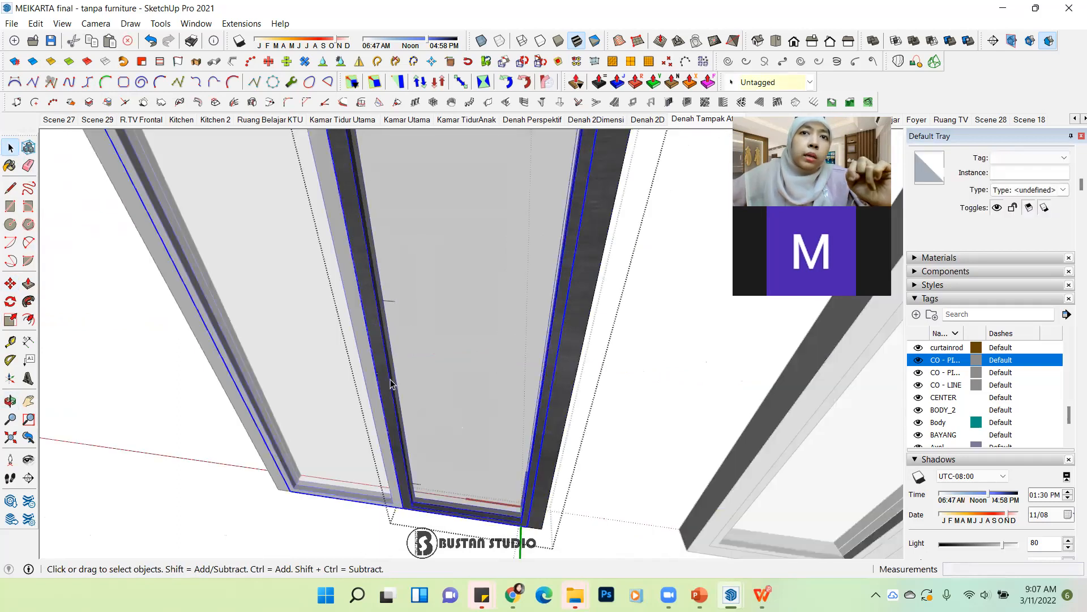
{"action": "left_click", "coordinate": [36, 24]}
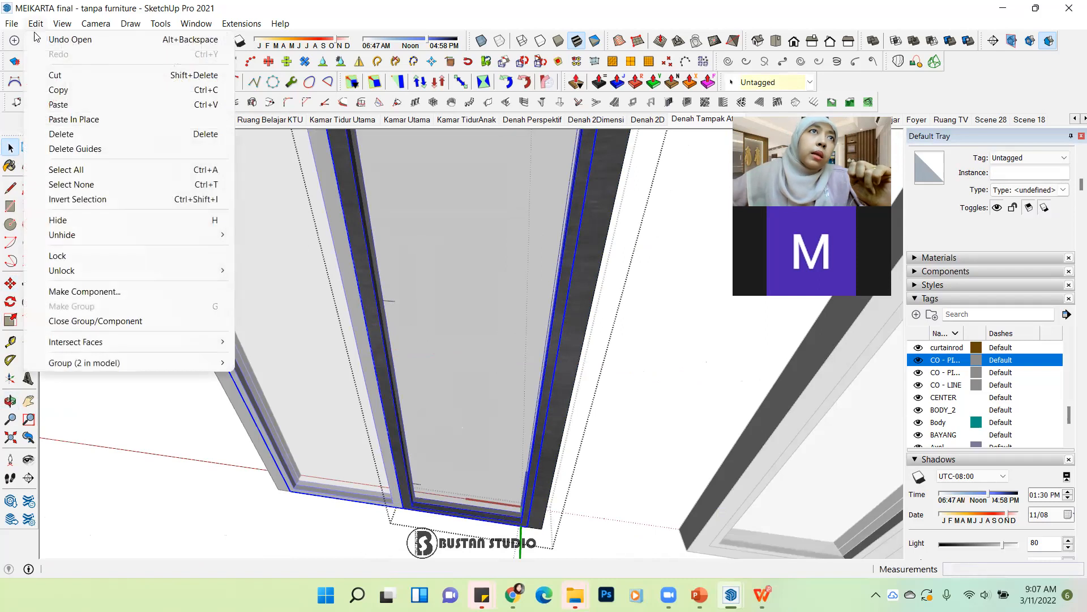
{"action": "left_click", "coordinate": [80, 121]}
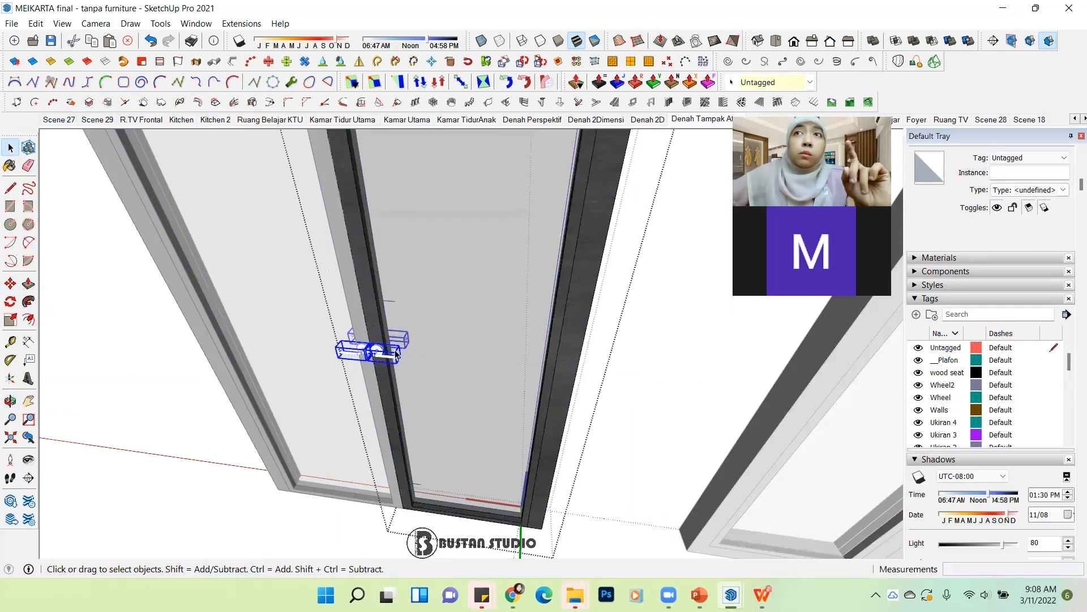
{"action": "left_click", "coordinate": [133, 352]}
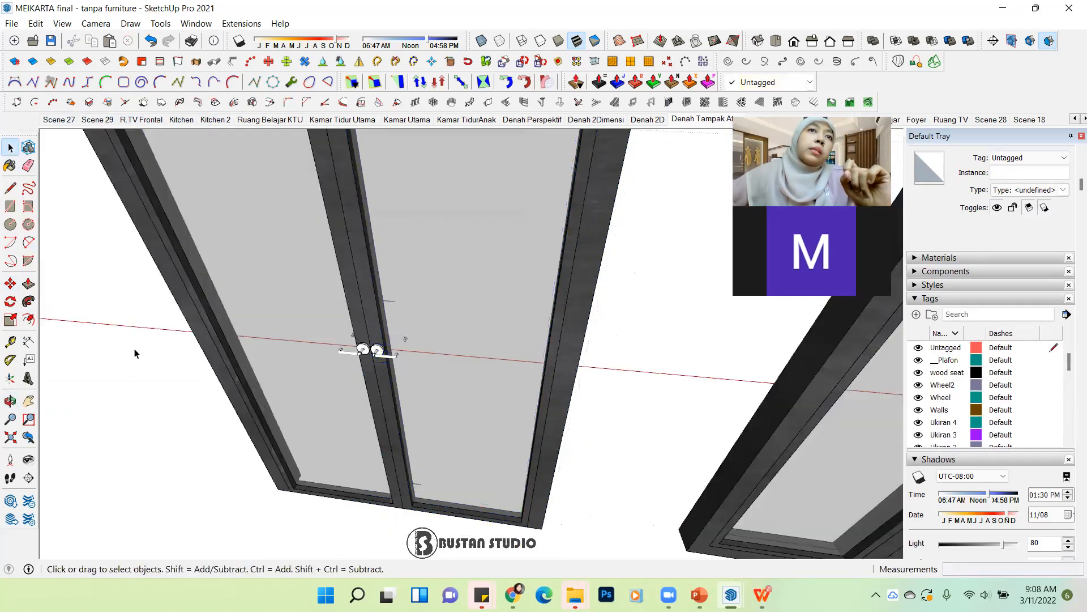
Step: Examine the handles on both leaves of the double door from the front, back and above
{"action": "middle_click_drag", "start_coordinate": [420, 335], "coordinate": [426, 187]}
{"action": "scroll", "coordinate": [433, 349], "scroll_direction": "down", "scroll_amount": 4}
{"action": "middle_click_drag", "start_coordinate": [433, 348], "coordinate": [583, 418]}
{"action": "scroll", "coordinate": [347, 318], "scroll_direction": "down", "scroll_amount": 6}
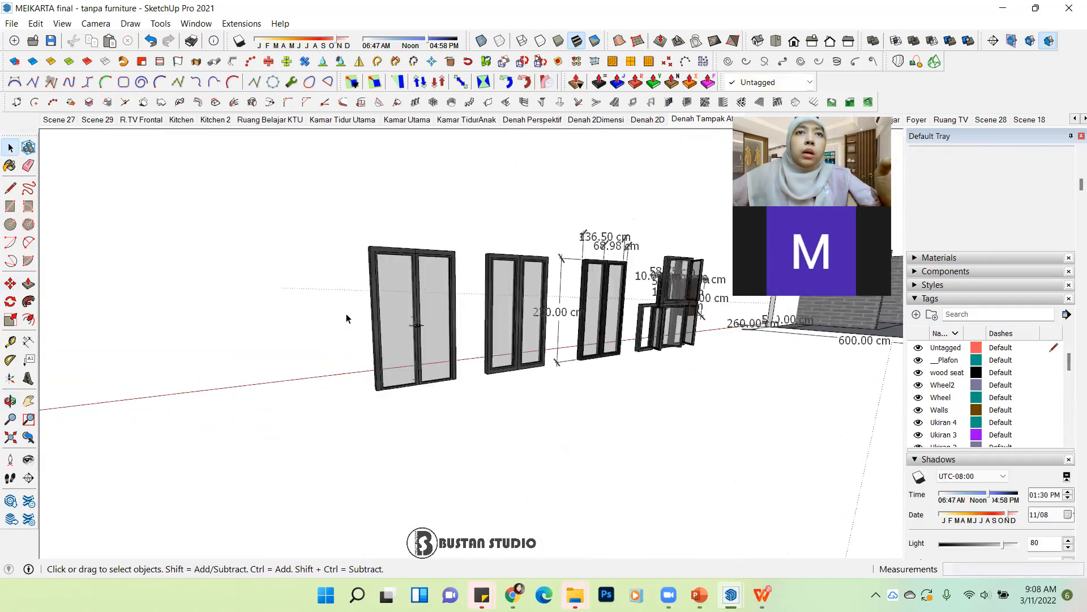
{"action": "middle_click_drag", "start_coordinate": [347, 318], "coordinate": [783, 420]}
{"action": "middle_click_drag", "start_coordinate": [466, 333], "coordinate": [457, 369]}
{"action": "scroll", "coordinate": [458, 369], "scroll_direction": "up", "scroll_amount": 3}
{"action": "scroll", "coordinate": [514, 360], "scroll_direction": "up", "scroll_amount": 6}
{"action": "middle_click_drag", "start_coordinate": [499, 331], "coordinate": [563, 348]}
{"action": "scroll", "coordinate": [531, 335], "scroll_direction": "down", "scroll_amount": 3}
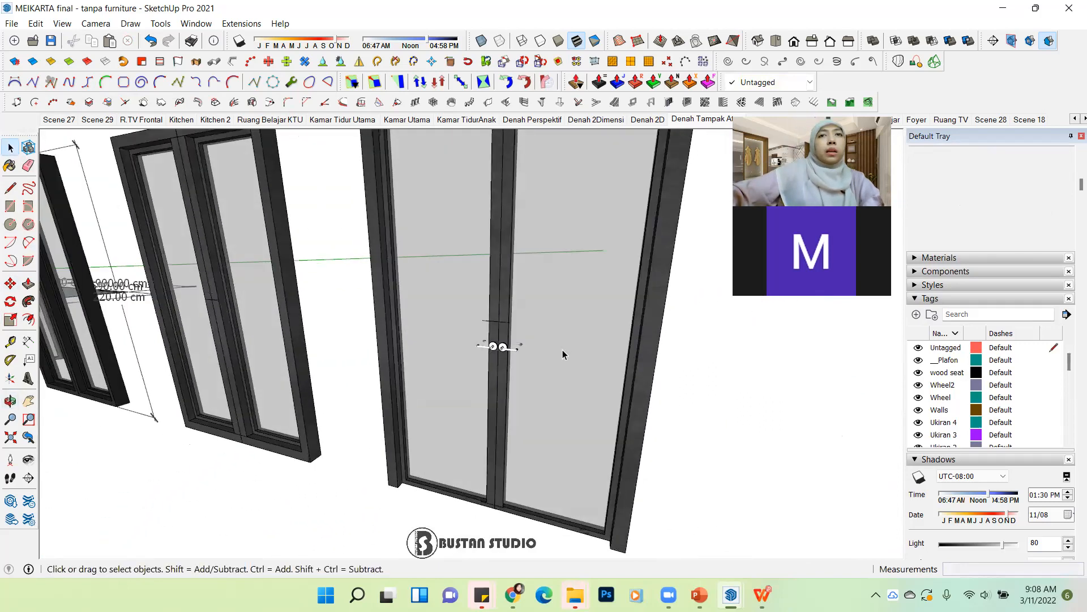
{"action": "scroll", "coordinate": [510, 352], "scroll_direction": "up", "scroll_amount": 5}
{"action": "scroll", "coordinate": [497, 352], "scroll_direction": "down", "scroll_amount": 8}
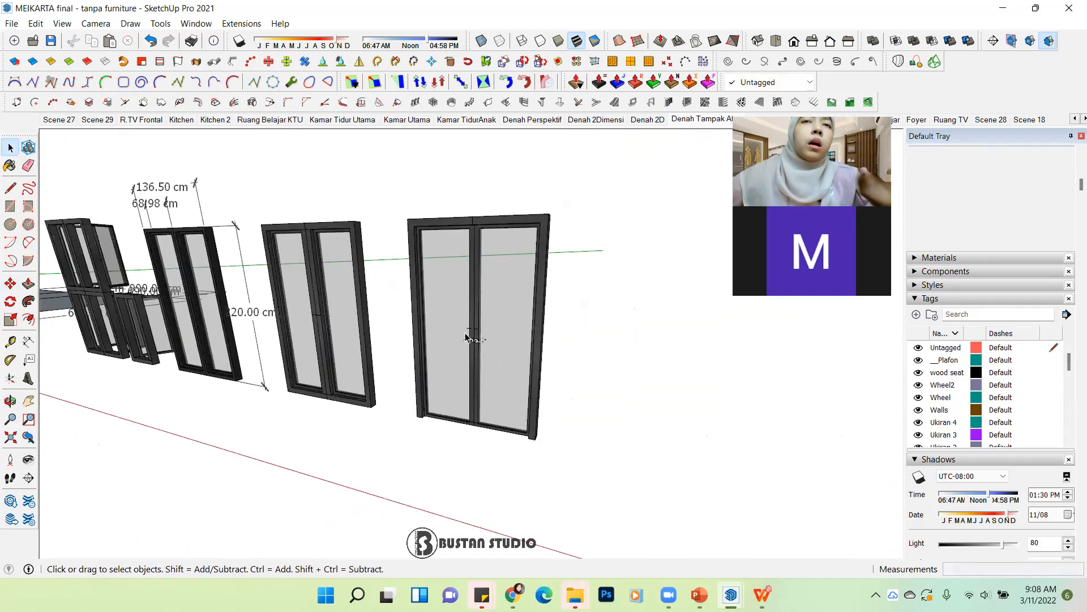
{"action": "middle_click_drag", "start_coordinate": [466, 333], "coordinate": [428, 380]}
{"action": "scroll", "coordinate": [423, 385], "scroll_direction": "up", "scroll_amount": 3}
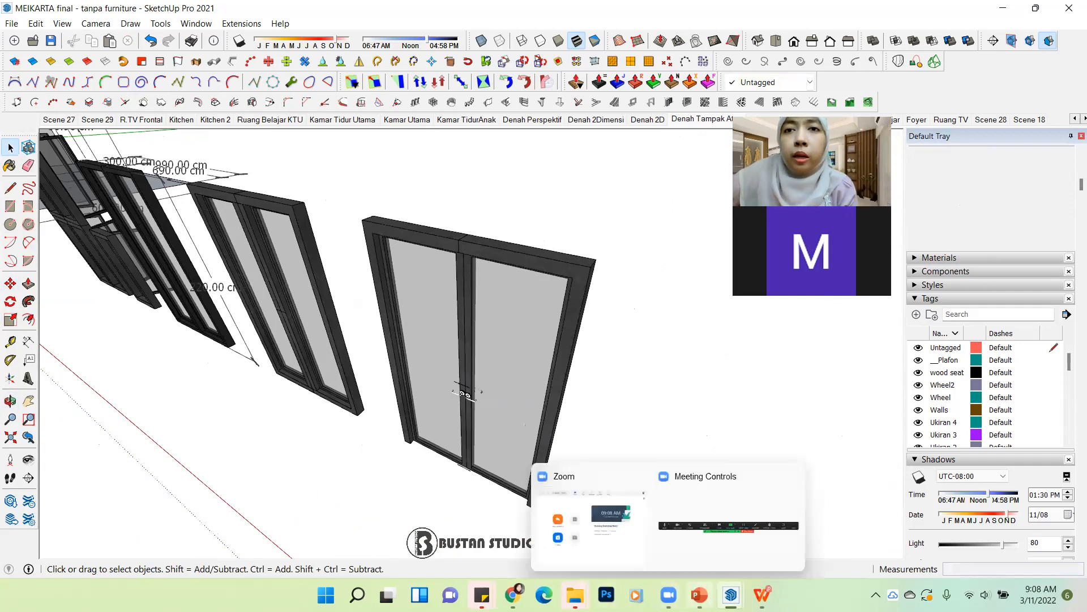
Step: Switch to PowerPoint, highlight the Layer and Scene topics in the syllabus table, and return to SketchUp
{"action": "left_click", "coordinate": [699, 595]}
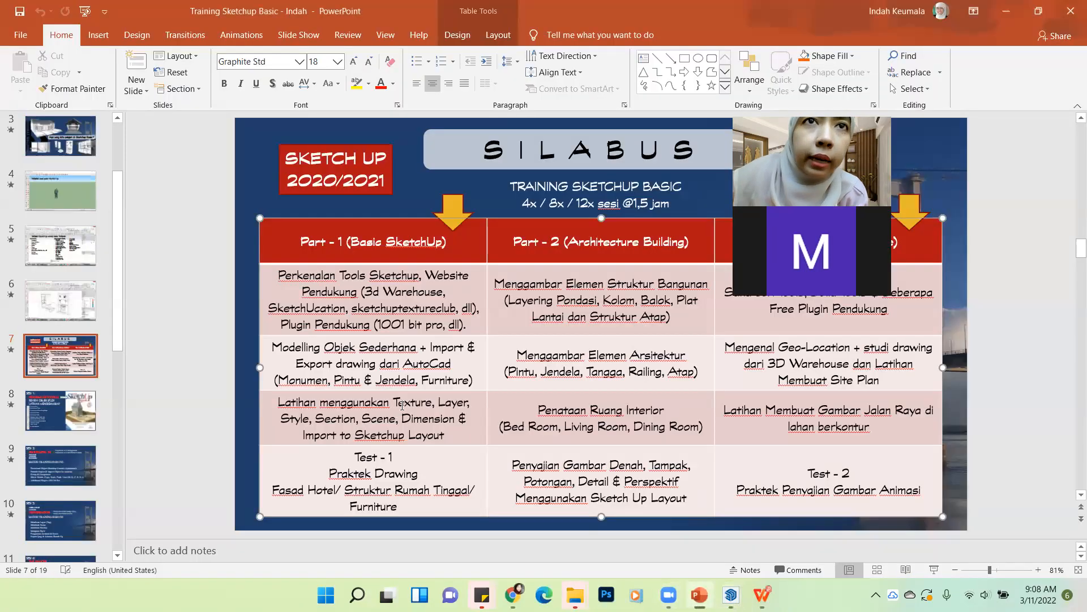
{"action": "left_click_drag", "start_coordinate": [438, 403], "coordinate": [482, 408]}
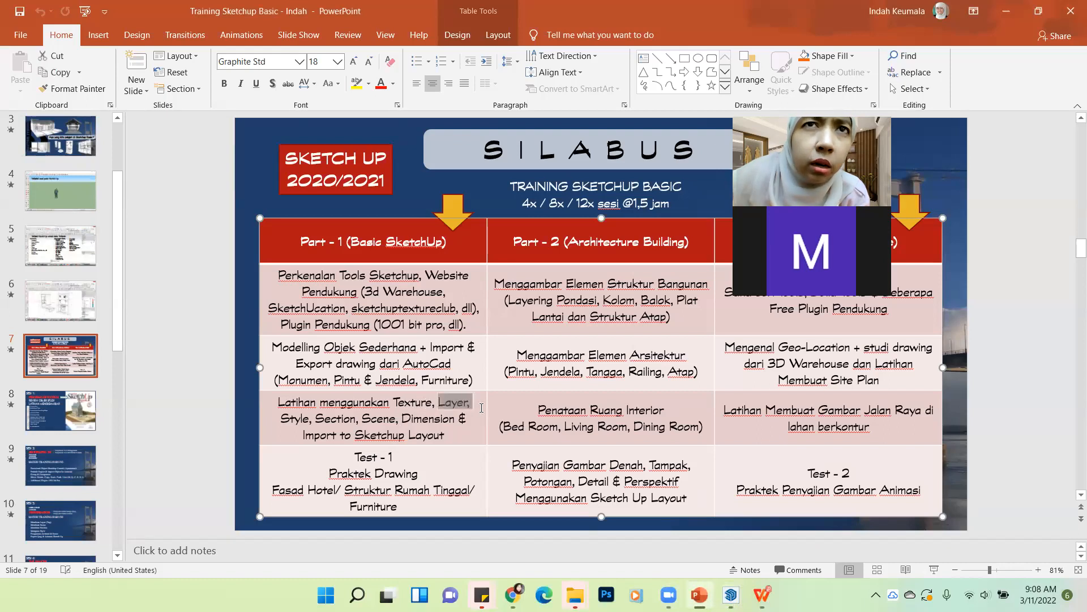
{"action": "left_click_drag", "start_coordinate": [315, 418], "coordinate": [400, 420]}
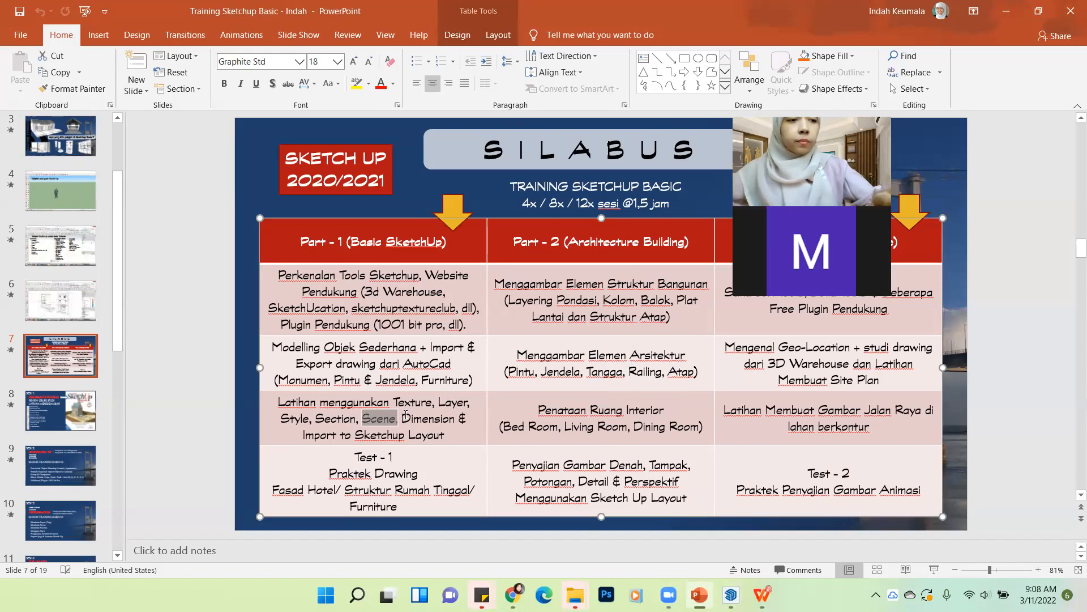
{"action": "key", "text": "alt+Tab"}
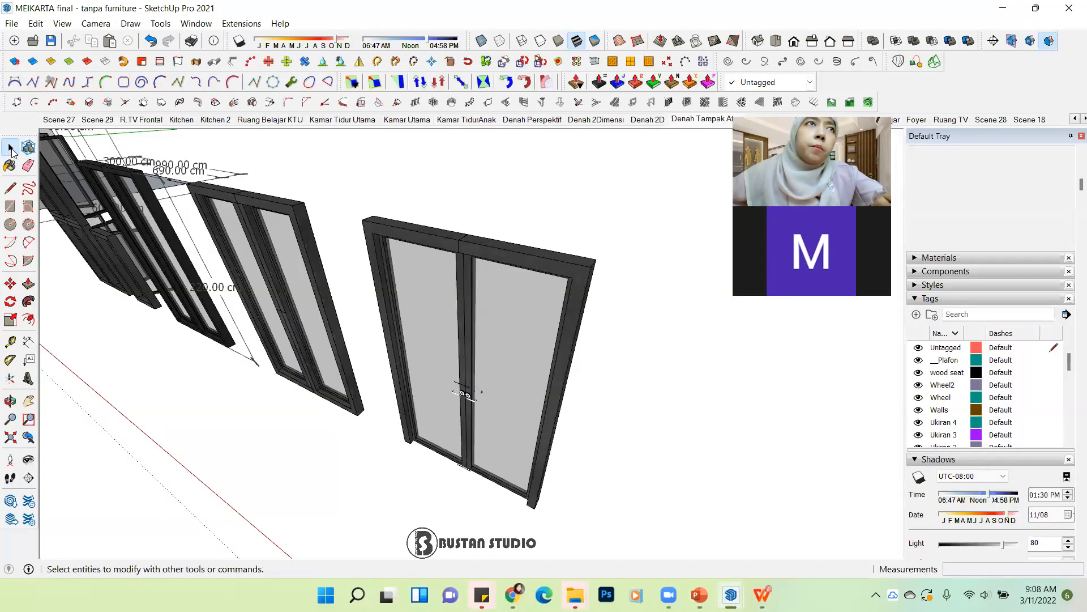
{"action": "scroll", "coordinate": [331, 329], "scroll_direction": "down", "scroll_amount": 3}
{"action": "middle_click_drag", "start_coordinate": [413, 360], "coordinate": [453, 354]}
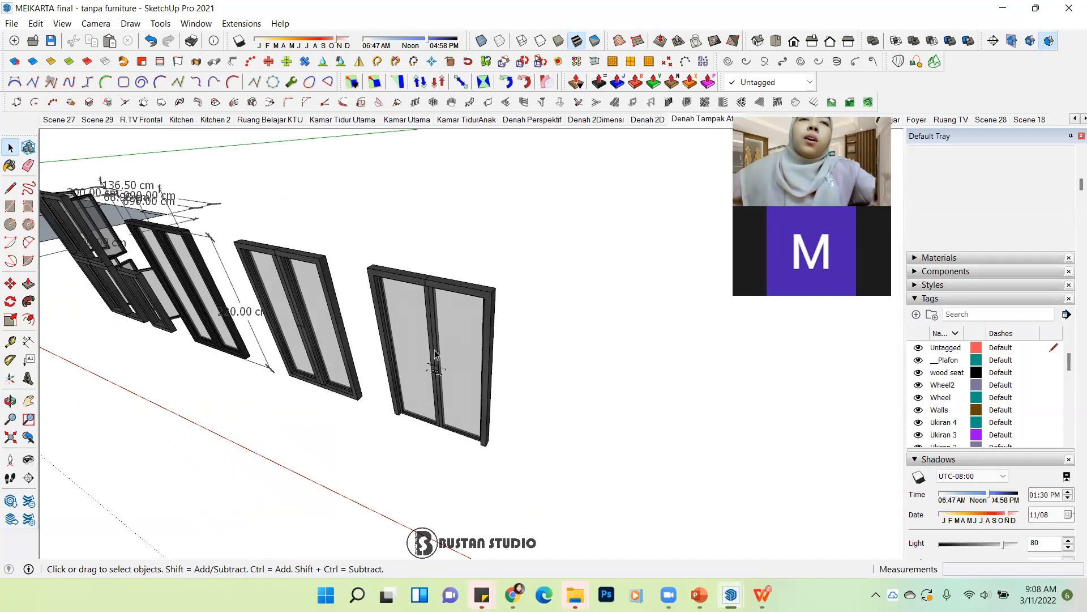
{"action": "scroll", "coordinate": [447, 354], "scroll_direction": "up", "scroll_amount": 3}
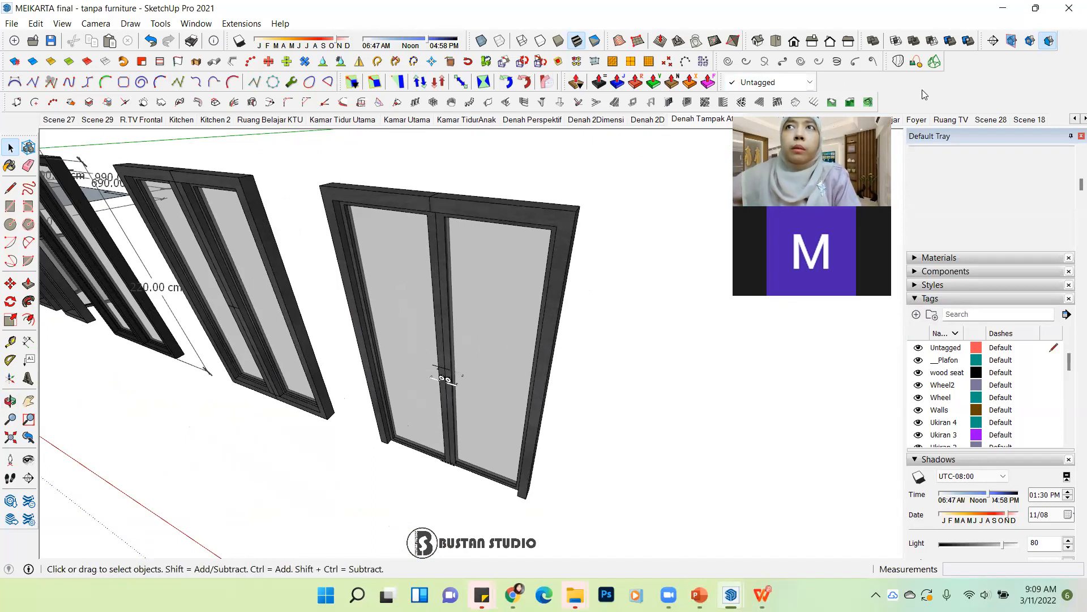
Step: Check which toolbars are enabled in the toolbar list, including Tags, and look at the tag selector
{"action": "right_click", "coordinate": [975, 75]}
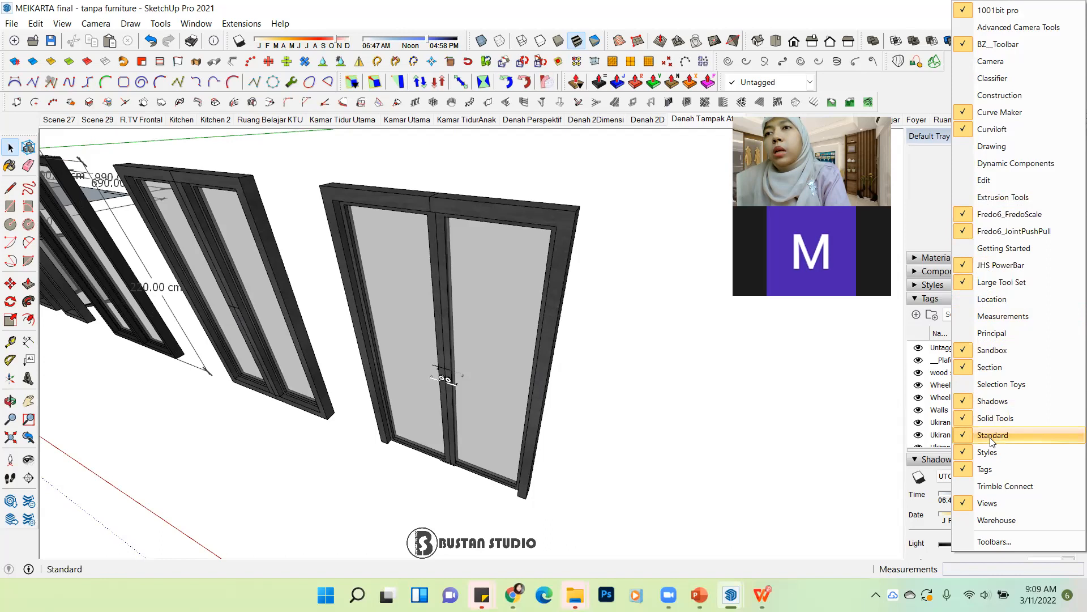
{"action": "left_click", "coordinate": [666, 312]}
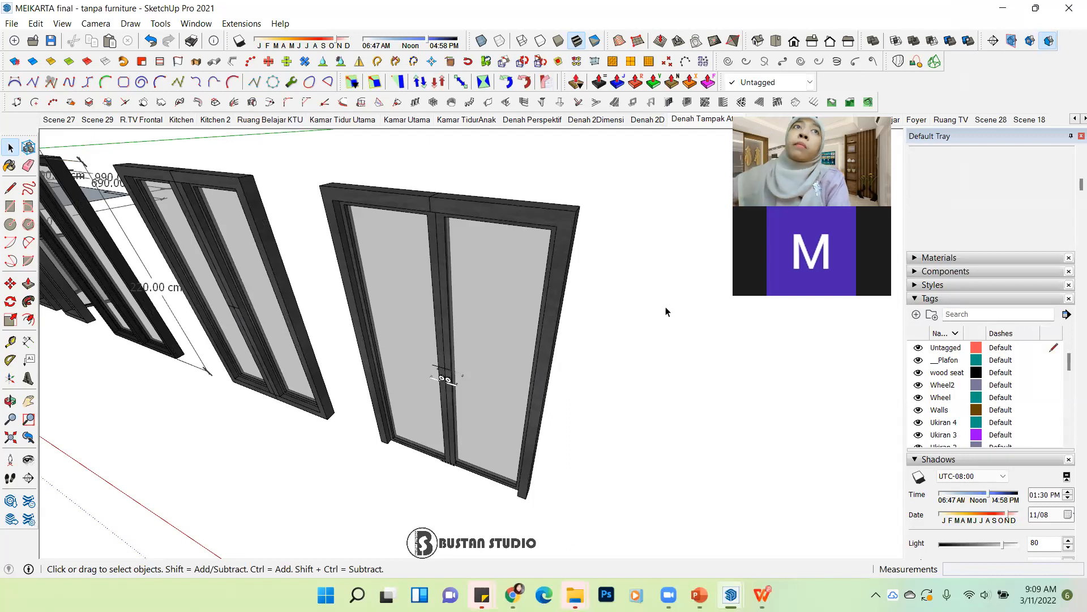
{"action": "left_click", "coordinate": [241, 23]}
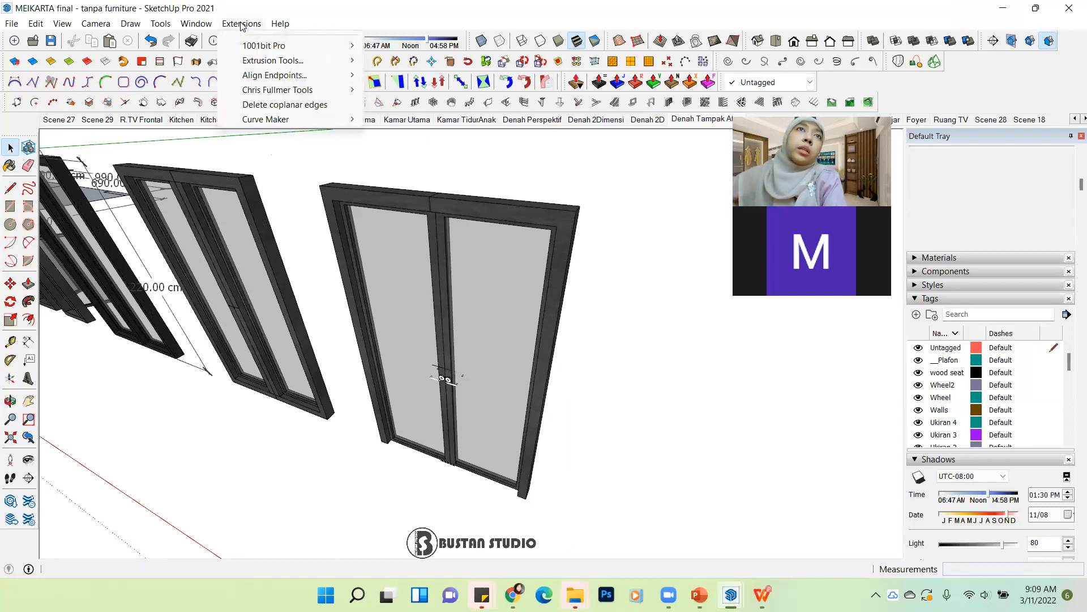
{"action": "mouse_move", "coordinate": [196, 24]}
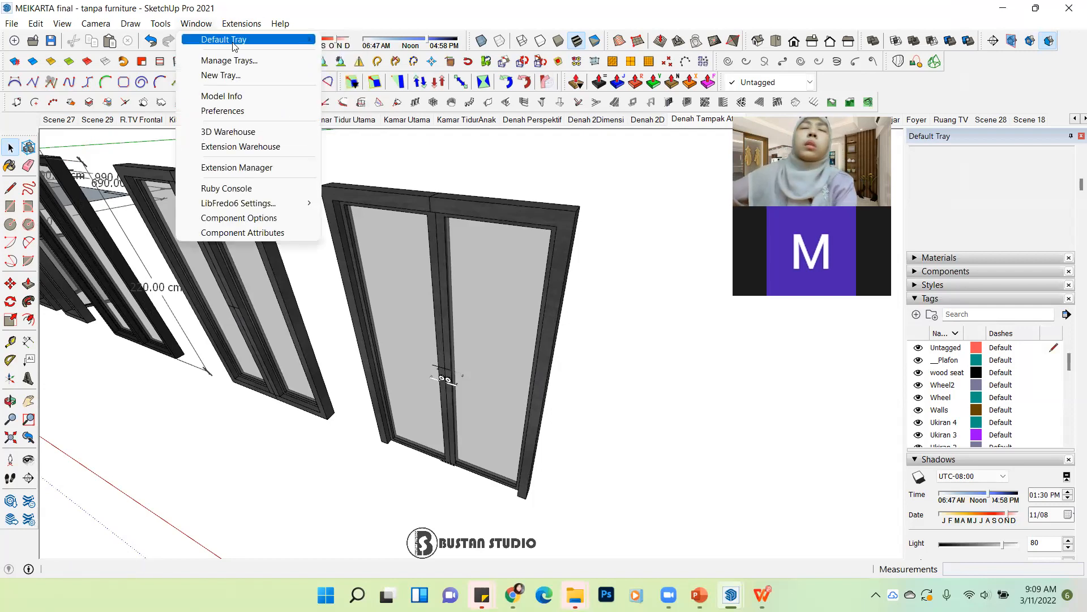
{"action": "mouse_move", "coordinate": [247, 43]}
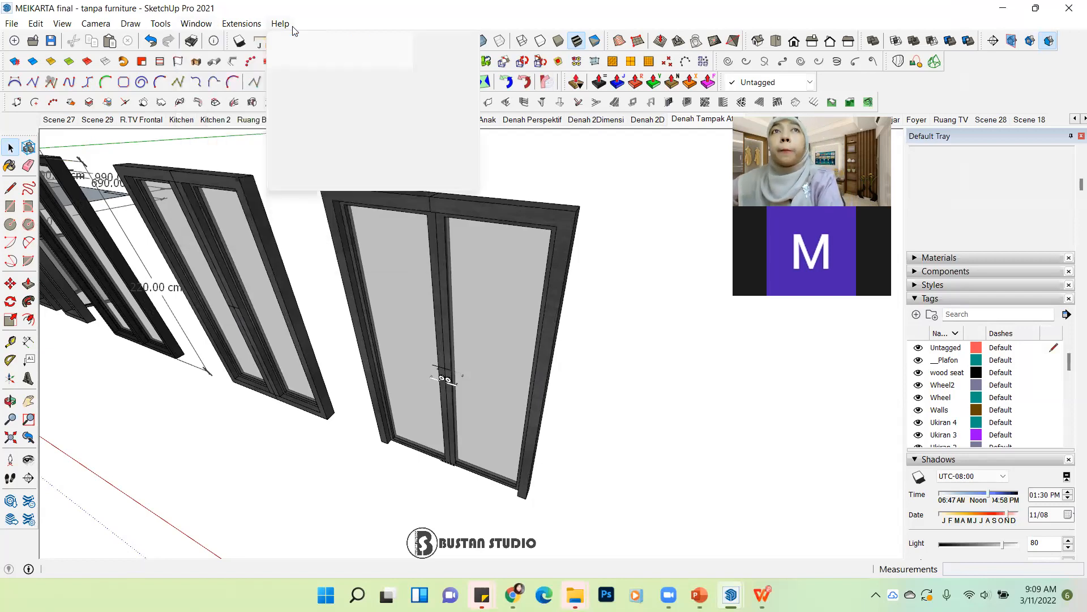
{"action": "left_click", "coordinate": [331, 12]}
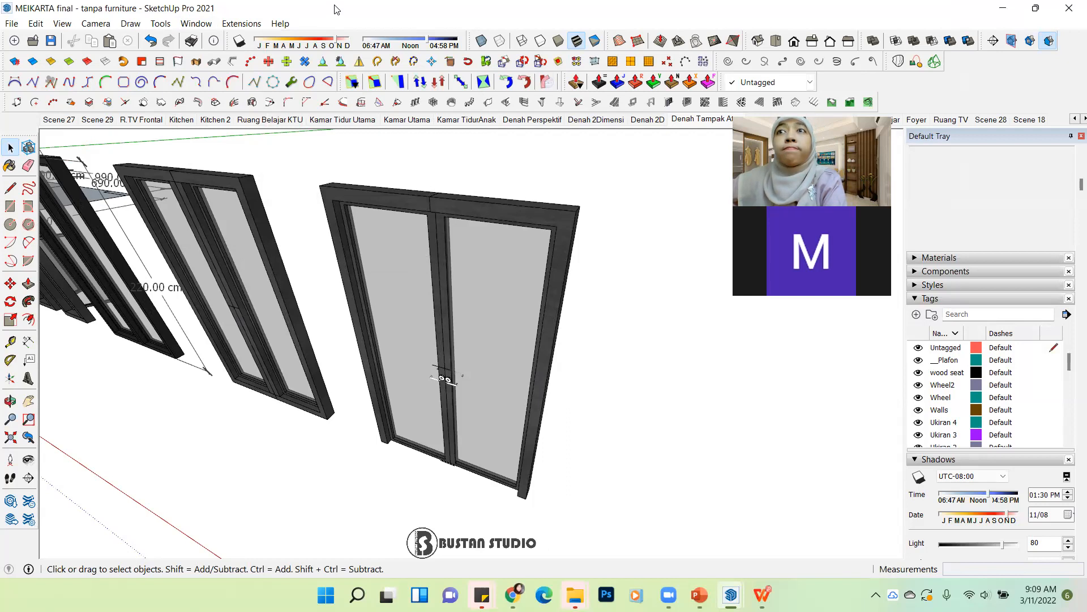
{"action": "left_click", "coordinate": [811, 84]}
{"action": "left_click", "coordinate": [822, 97]}
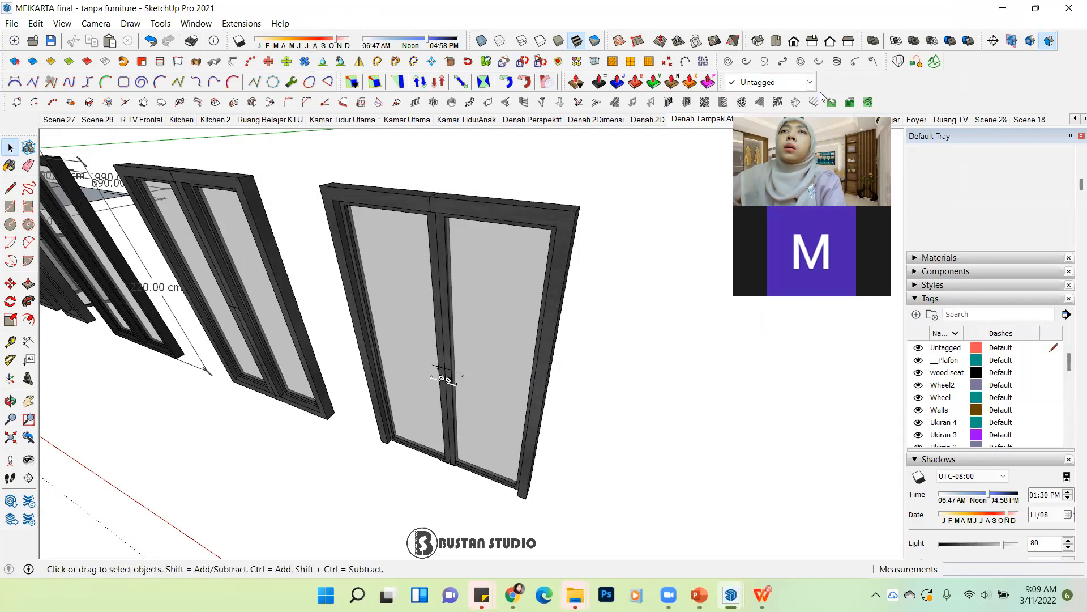
{"action": "right_click", "coordinate": [971, 67]}
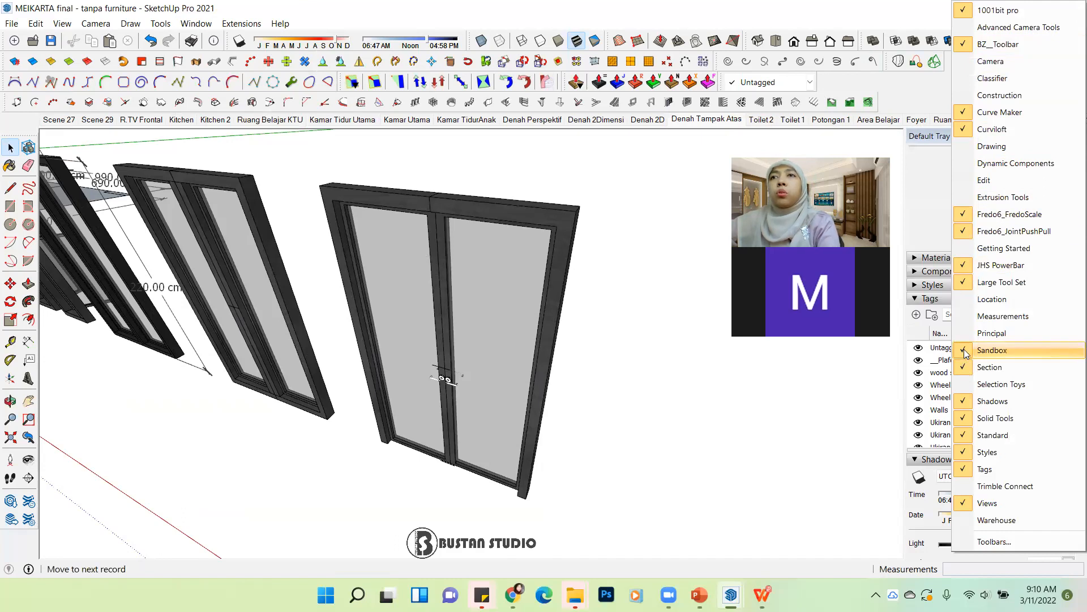
{"action": "left_click", "coordinate": [910, 86]}
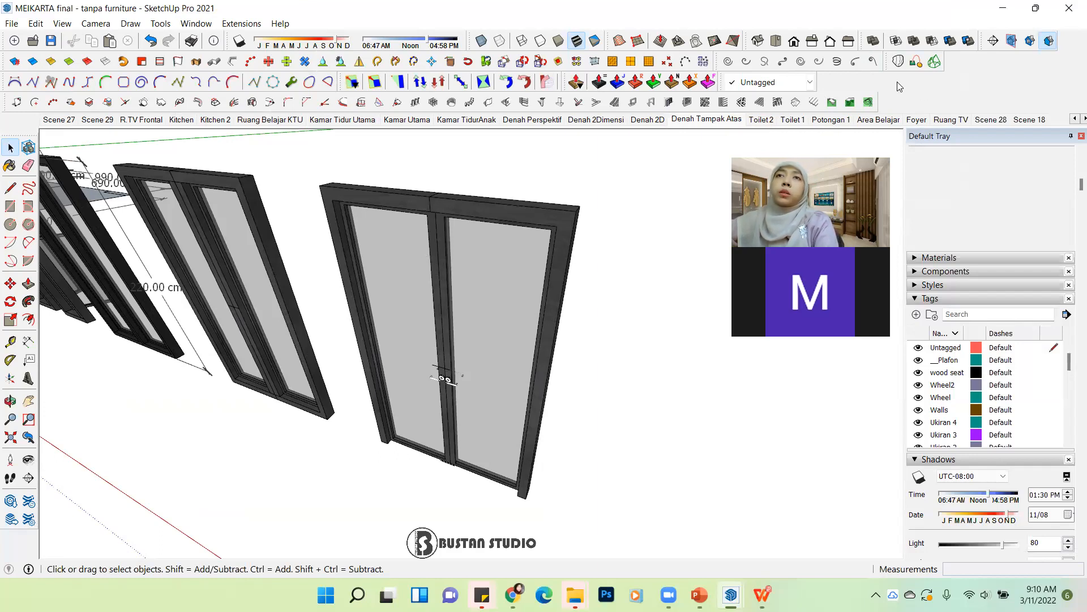
{"action": "right_click", "coordinate": [898, 81]}
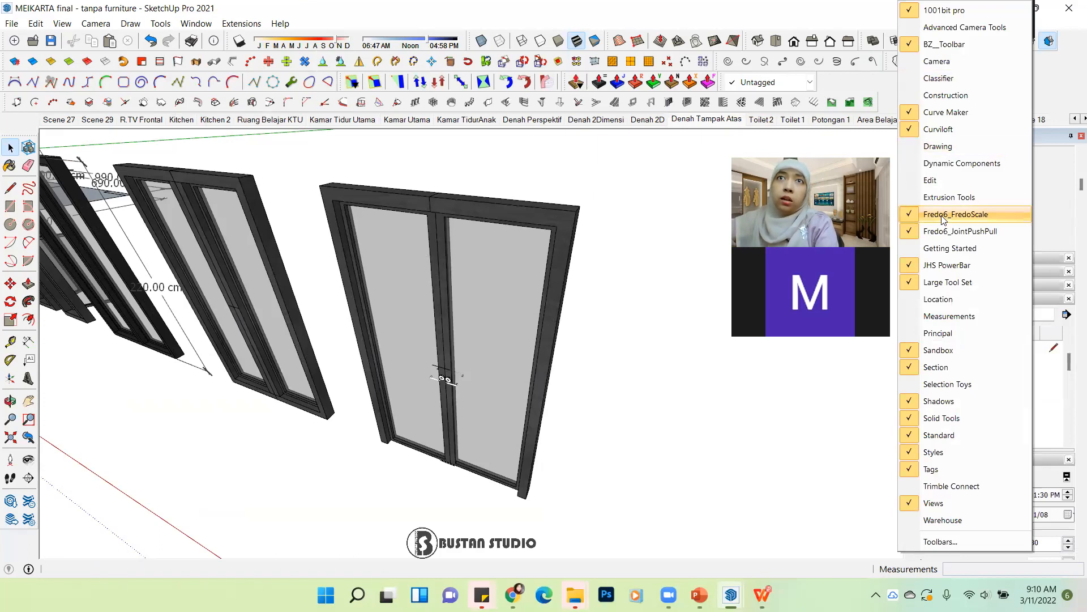
{"action": "left_click", "coordinate": [682, 223]}
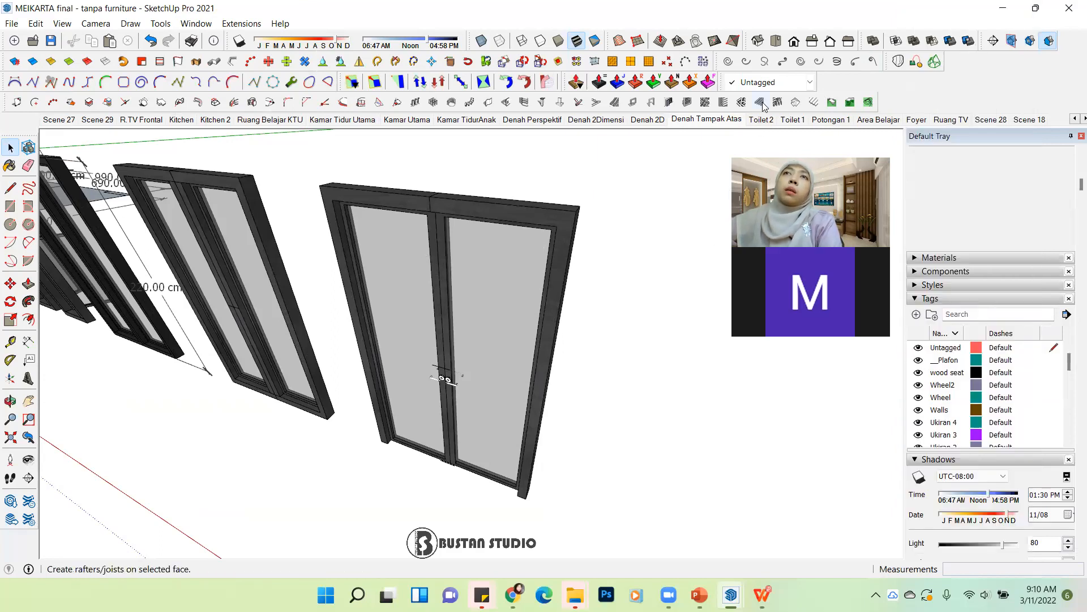
{"action": "mouse_move", "coordinate": [726, 85]}
{"action": "left_mouse_down"}
{"action": "mouse_move", "coordinate": [633, 169]}
{"action": "mouse_move", "coordinate": [691, 134]}
{"action": "mouse_move", "coordinate": [736, 65]}
{"action": "mouse_move", "coordinate": [720, 91]}
{"action": "mouse_move", "coordinate": [747, 100]}
{"action": "left_mouse_up"}
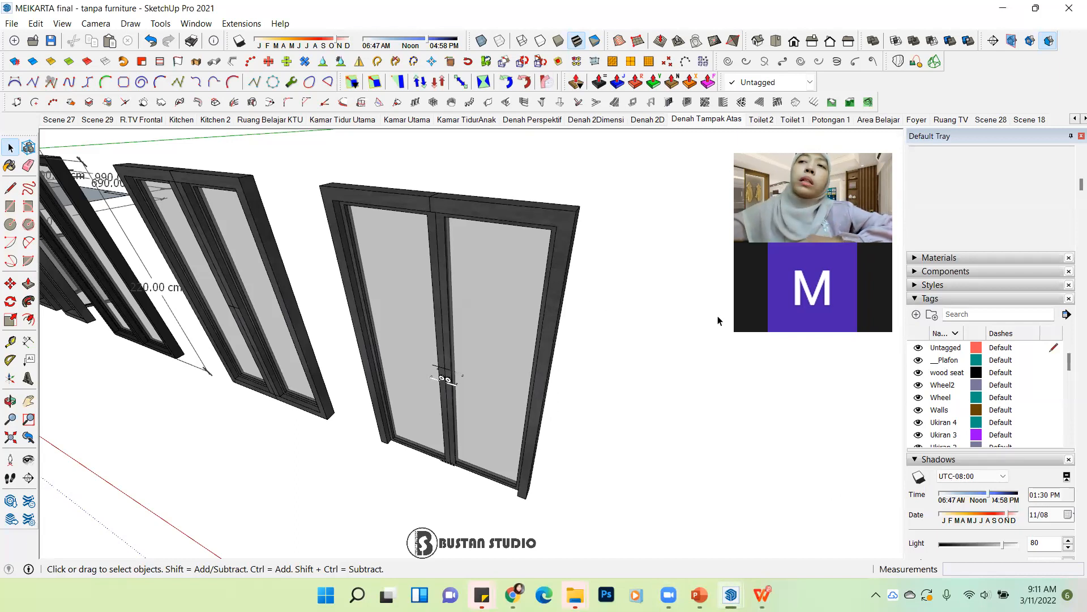
Step: Review the model's existing tags, going down the tag list and back to its beginning
{"action": "left_click", "coordinate": [983, 301]}
{"action": "left_click", "coordinate": [987, 298]}
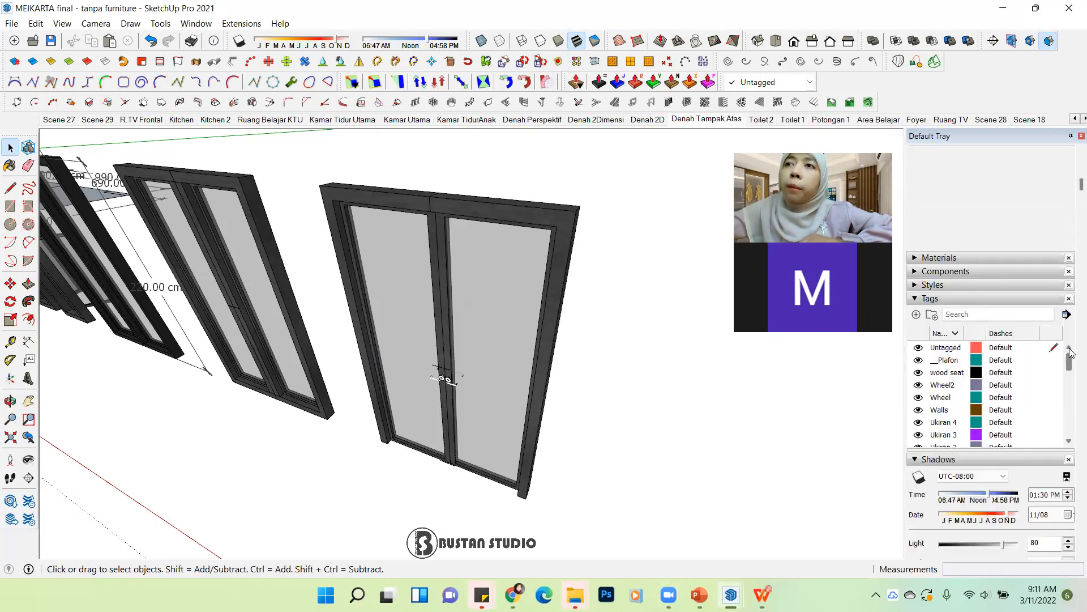
{"action": "left_click_drag", "start_coordinate": [1069, 357], "coordinate": [1070, 400]}
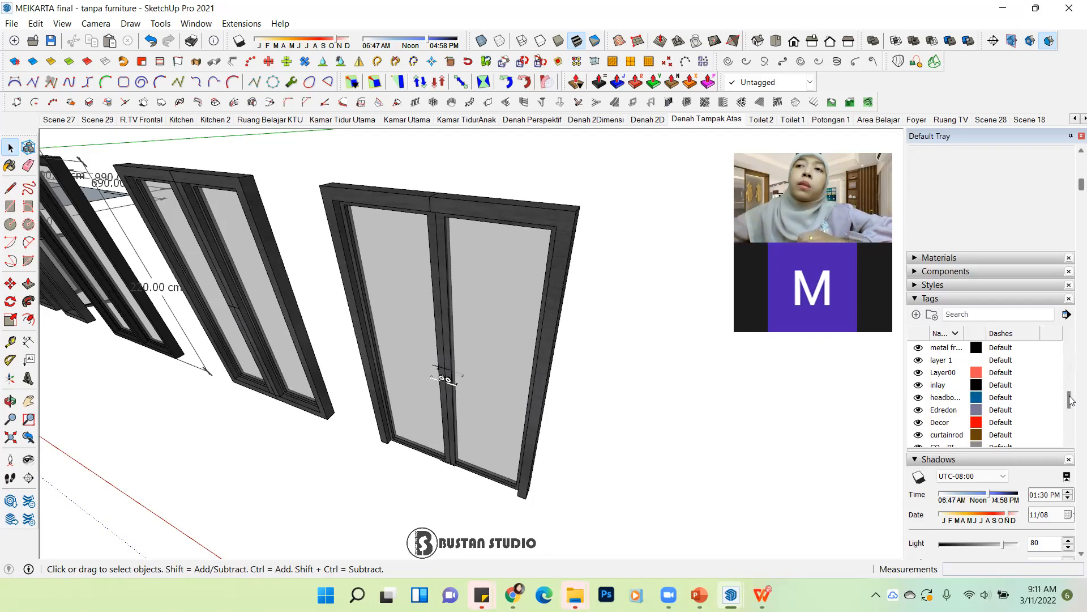
{"action": "scroll", "coordinate": [1071, 416], "scroll_direction": "down", "scroll_amount": 1}
{"action": "scroll", "coordinate": [1072, 415], "scroll_direction": "up", "scroll_amount": 10}
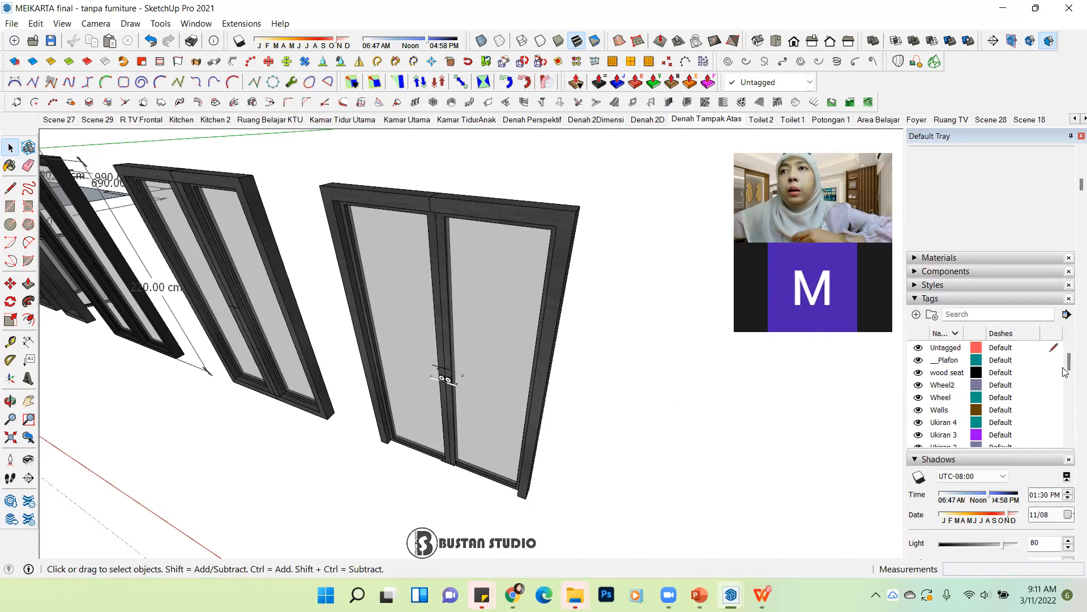
{"action": "mouse_move", "coordinate": [1068, 360]}
{"action": "left_mouse_down"}
{"action": "mouse_move", "coordinate": [1070, 431]}
{"action": "mouse_move", "coordinate": [1068, 355]}
{"action": "left_mouse_up"}
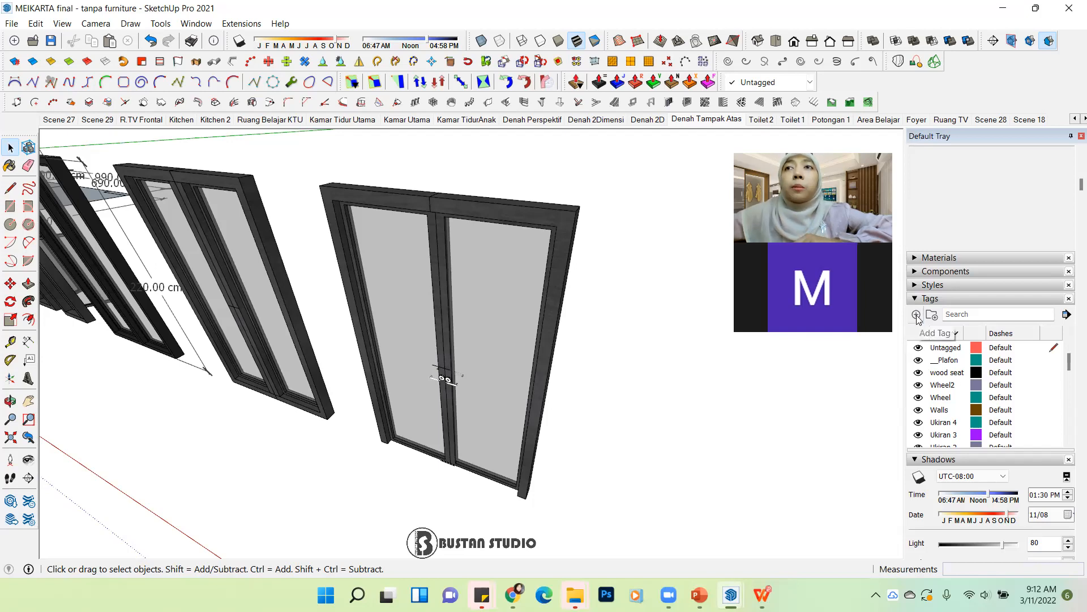
{"action": "left_click_drag", "start_coordinate": [1069, 365], "coordinate": [1071, 337]}
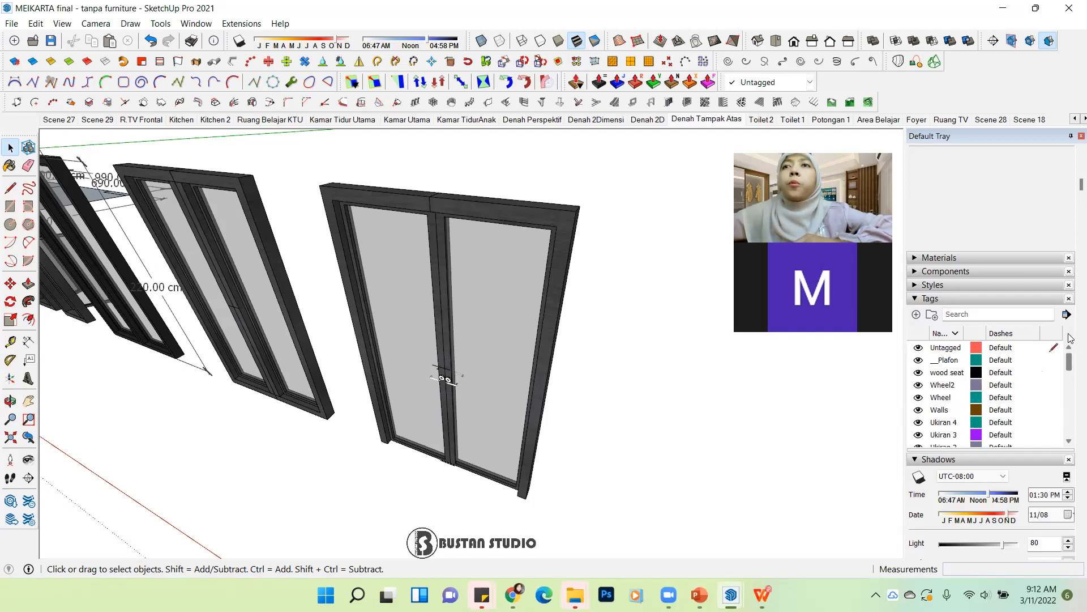
Step: Add a new tag named "___ Kusen" to the model
{"action": "left_click", "coordinate": [917, 315]}
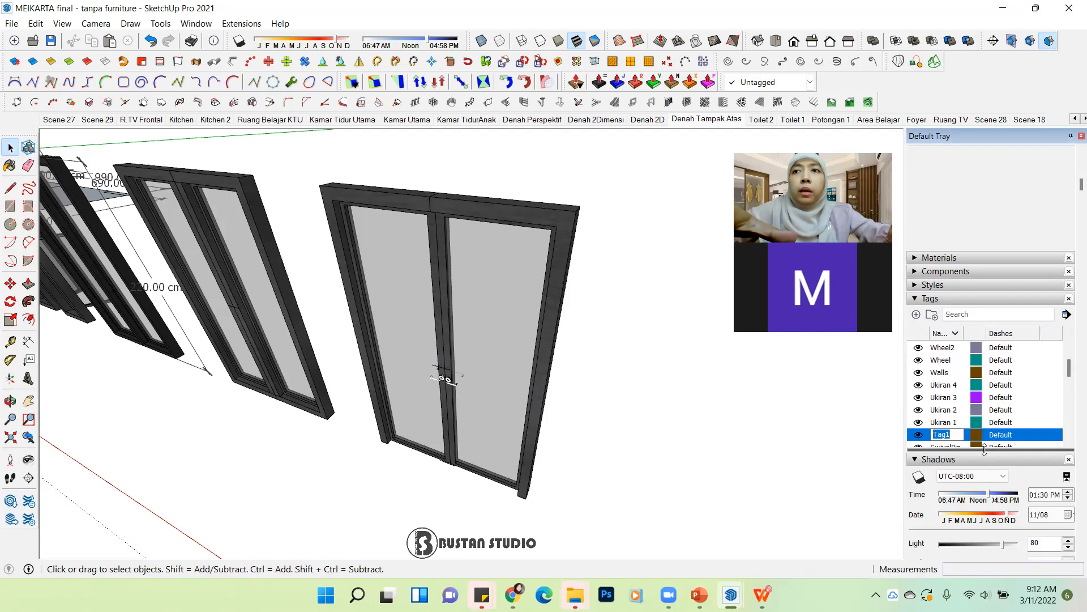
{"action": "key", "text": "BackSpace"}
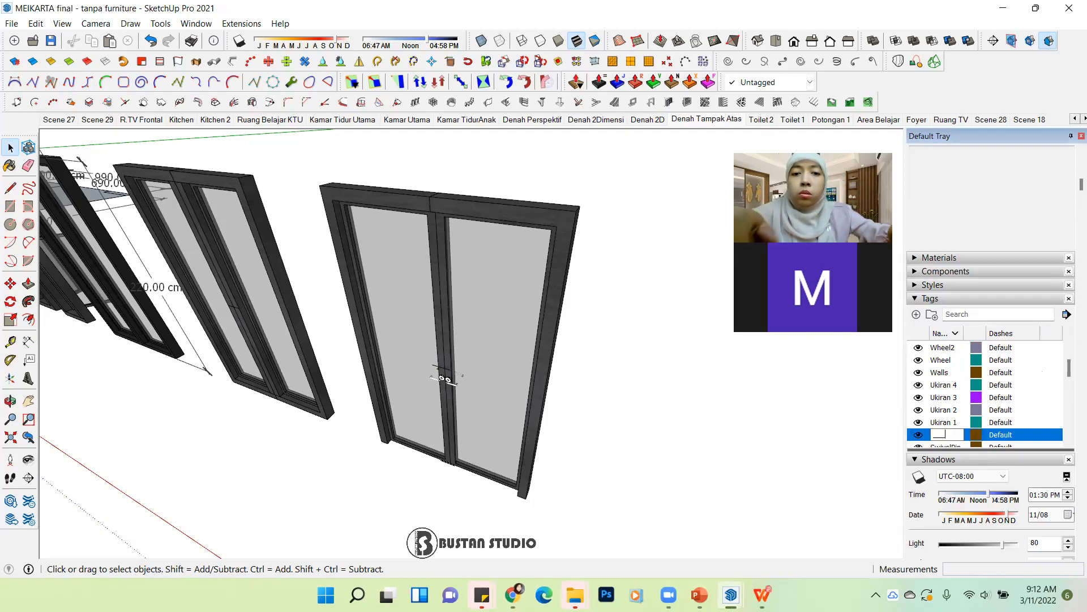
{"action": "type", "text": "___ Pi"}
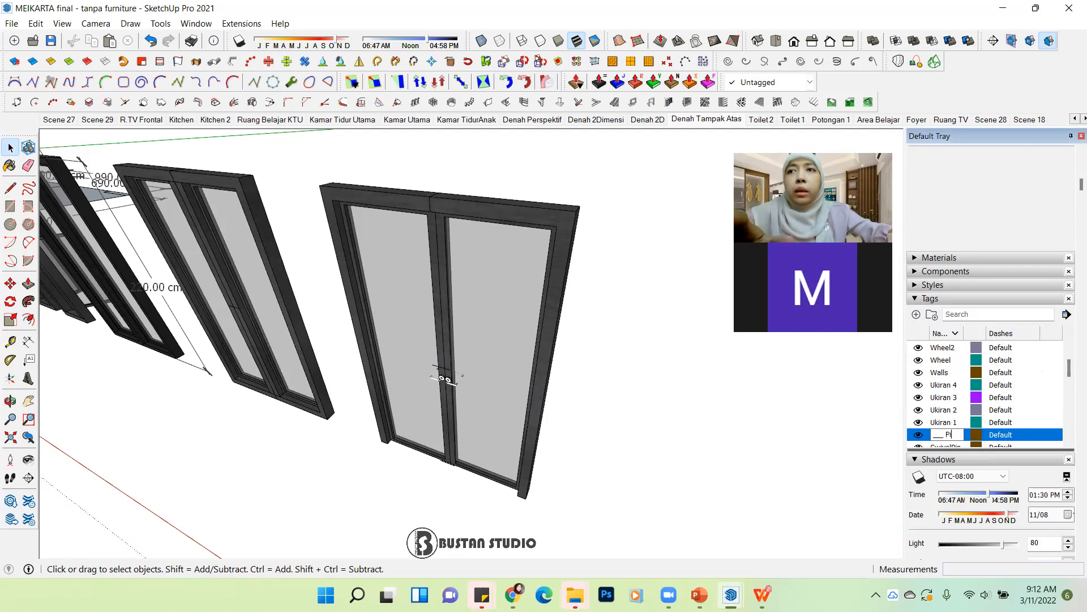
{"action": "type", "text": "ntu___ Kusen"}
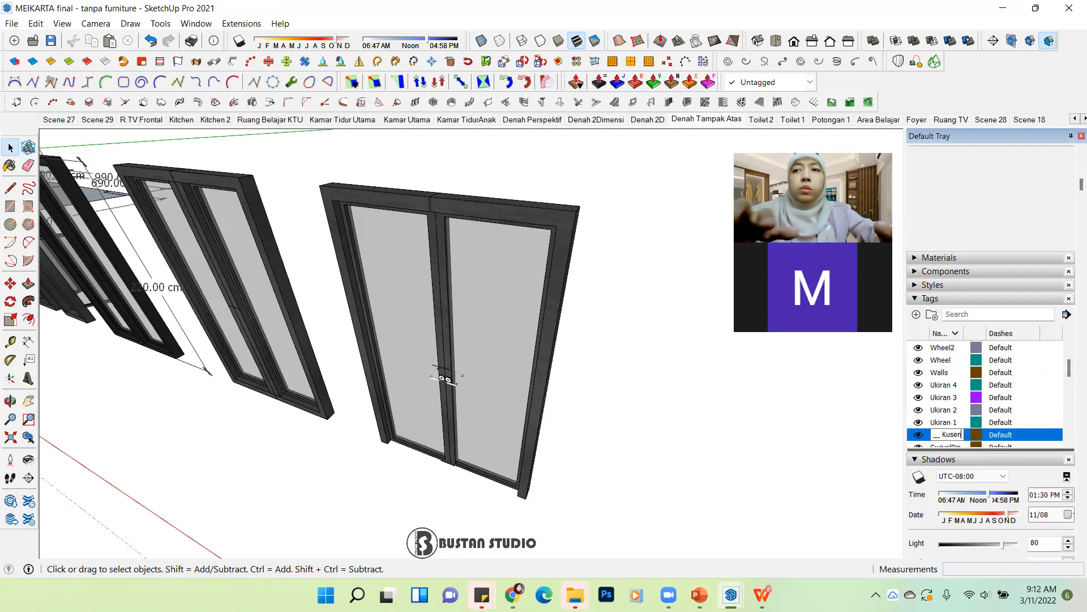
{"action": "key", "text": "Return"}
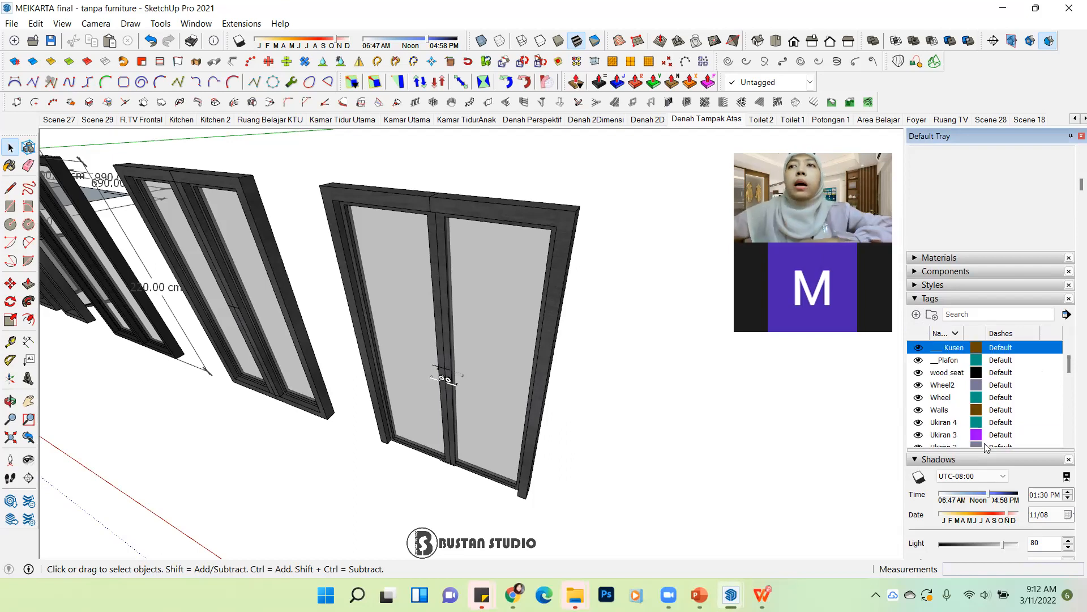
Step: Rename the new Kusen tag to "__Kusen", with the same two-underscore prefix and no space as the __Plafon tag
{"action": "double_click", "coordinate": [943, 348]}
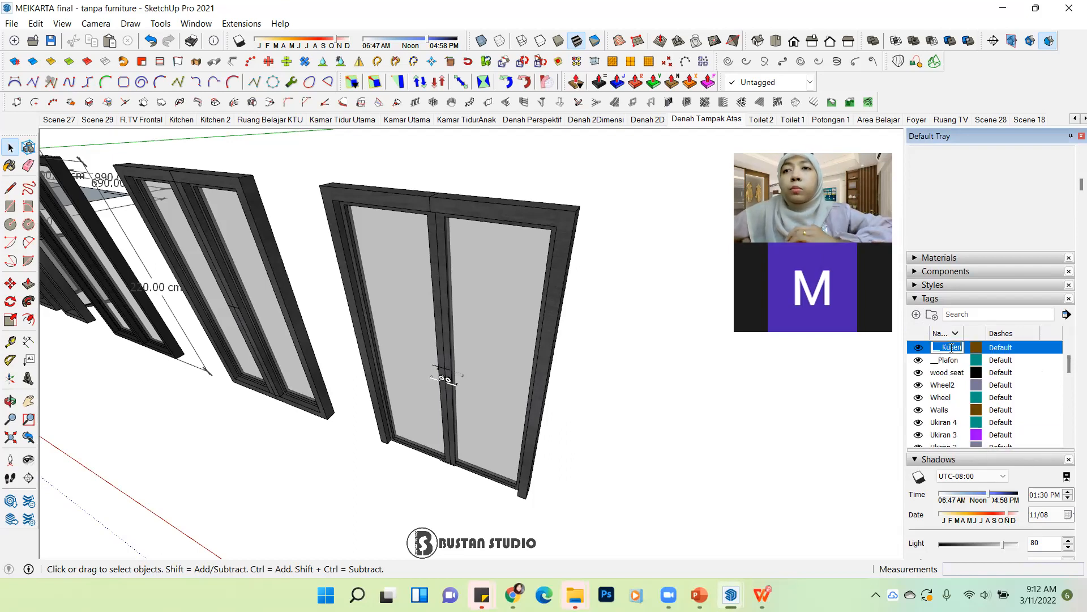
{"action": "key", "text": "Return"}
{"action": "double_click", "coordinate": [936, 349]}
{"action": "key", "text": "Return"}
{"action": "double_click", "coordinate": [949, 350]}
{"action": "key", "text": "Left"}
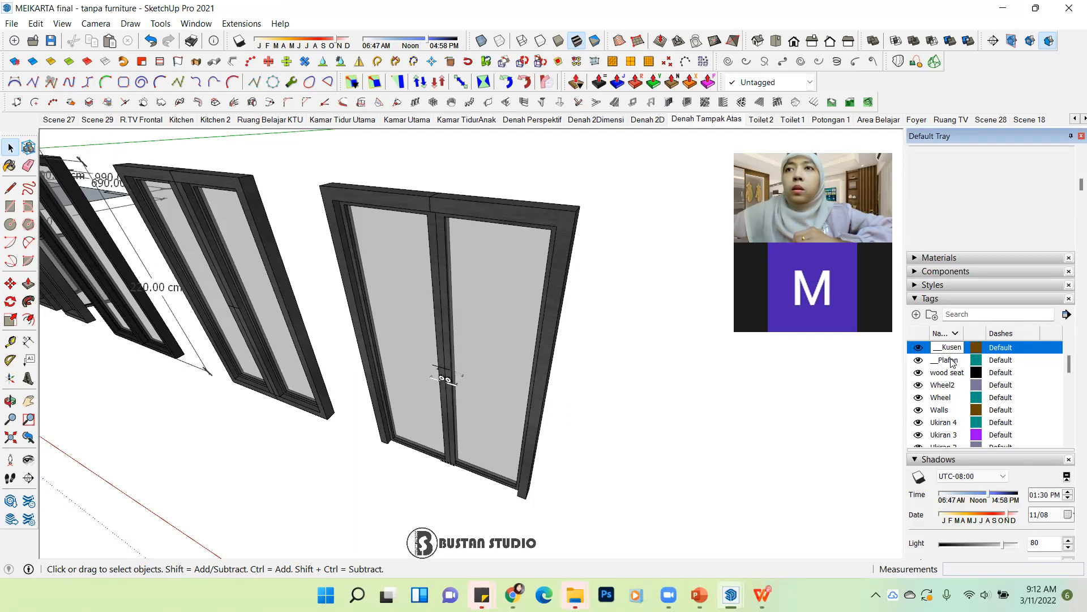
{"action": "left_click", "coordinate": [783, 474]}
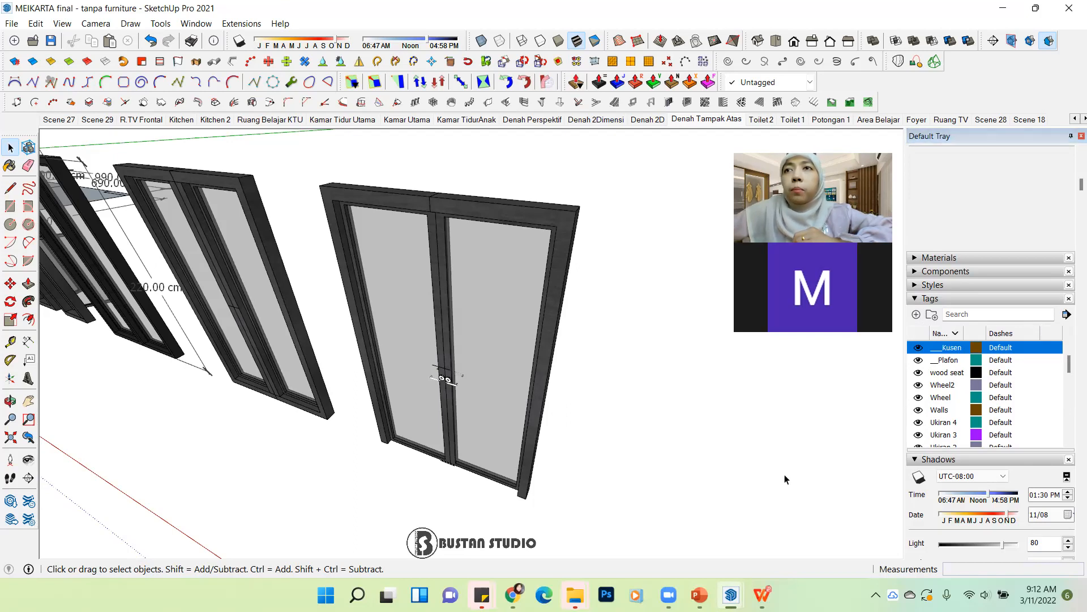
{"action": "scroll", "coordinate": [952, 353], "scroll_direction": "up", "scroll_amount": 1}
{"action": "left_click", "coordinate": [952, 359]}
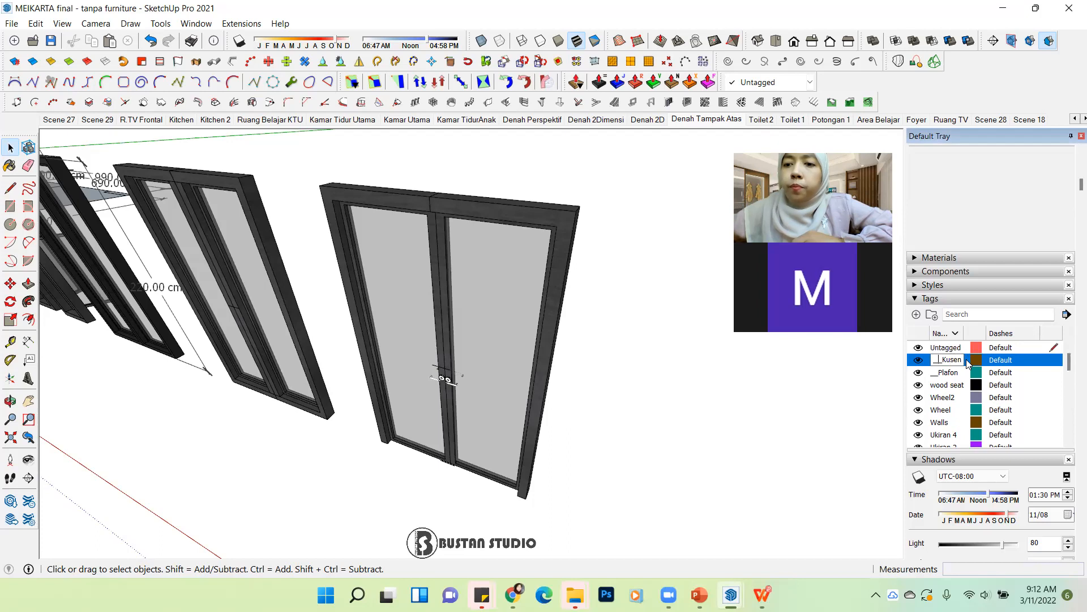
{"action": "left_click", "coordinate": [788, 489]}
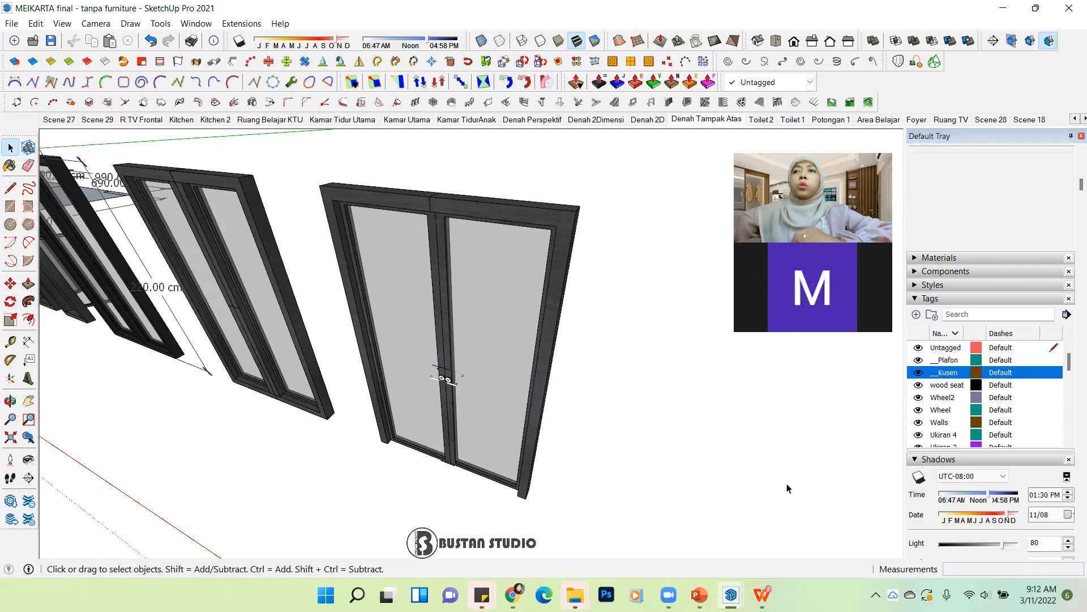
Step: Assign the __Kusen tag to the outer frame group inside the right-hand door component, leaving the component when finished
{"action": "middle_click_drag", "start_coordinate": [461, 331], "coordinate": [492, 340]}
{"action": "middle_click_drag", "start_coordinate": [524, 307], "coordinate": [559, 210]}
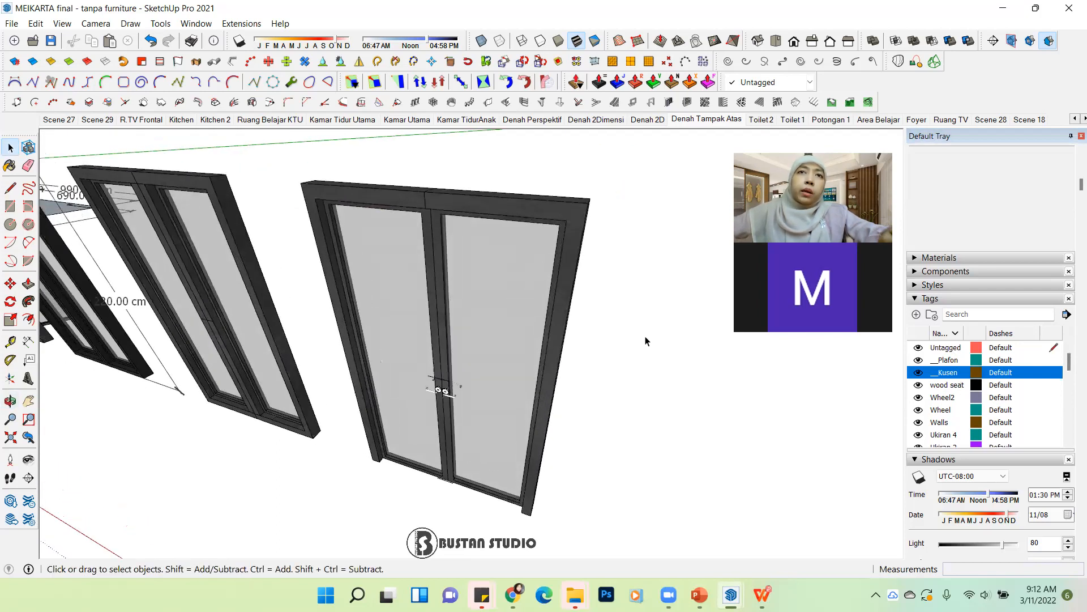
{"action": "left_click", "coordinate": [553, 211]}
{"action": "scroll", "coordinate": [499, 219], "scroll_direction": "up", "scroll_amount": 3}
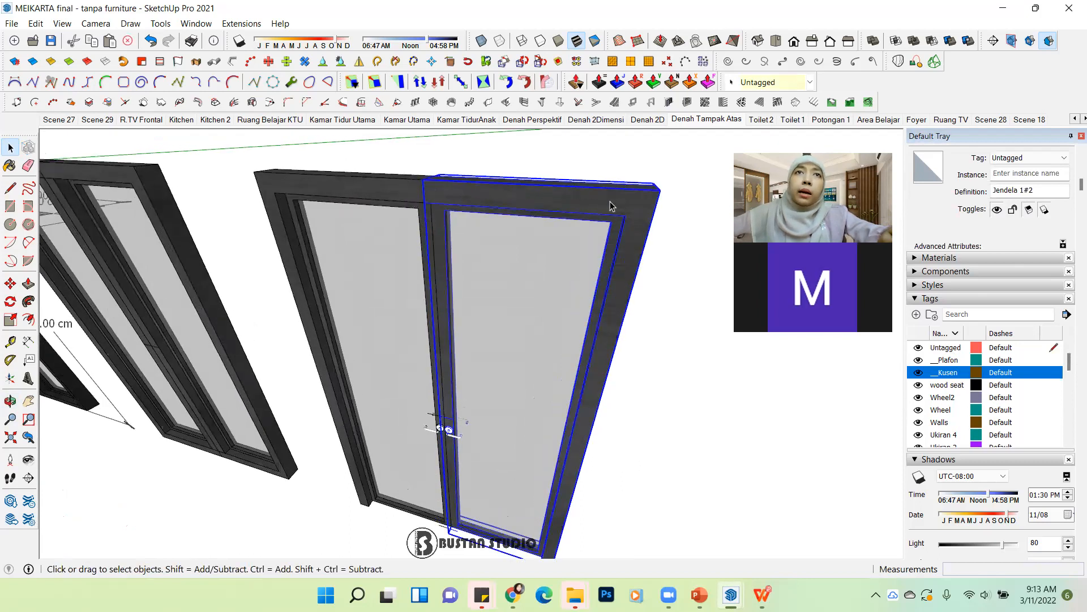
{"action": "double_click", "coordinate": [606, 199]}
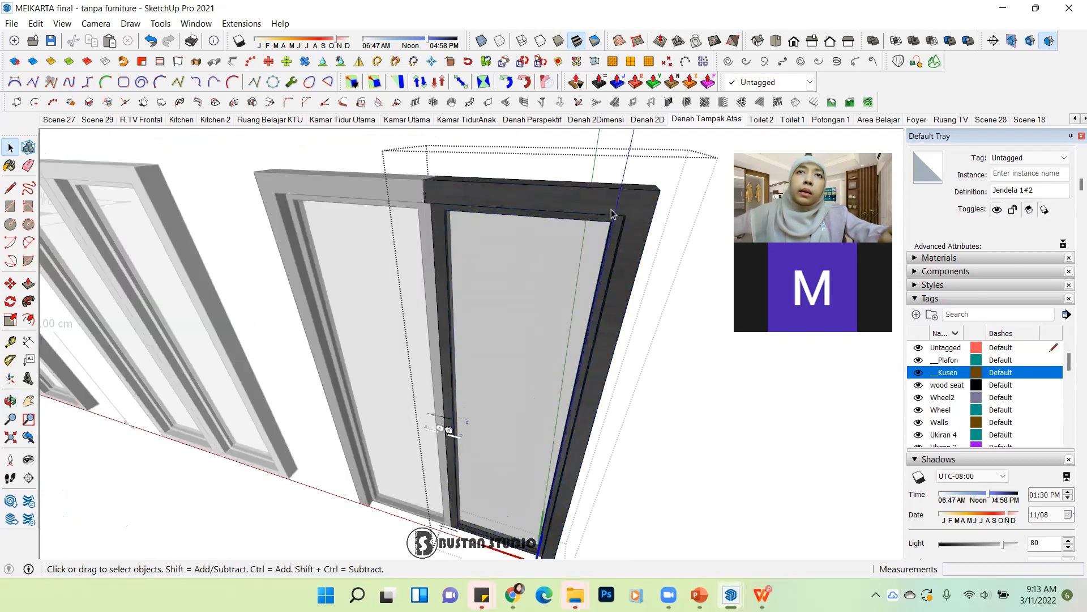
{"action": "left_click", "coordinate": [531, 217]}
{"action": "middle_click_drag", "start_coordinate": [532, 217], "coordinate": [461, 254]}
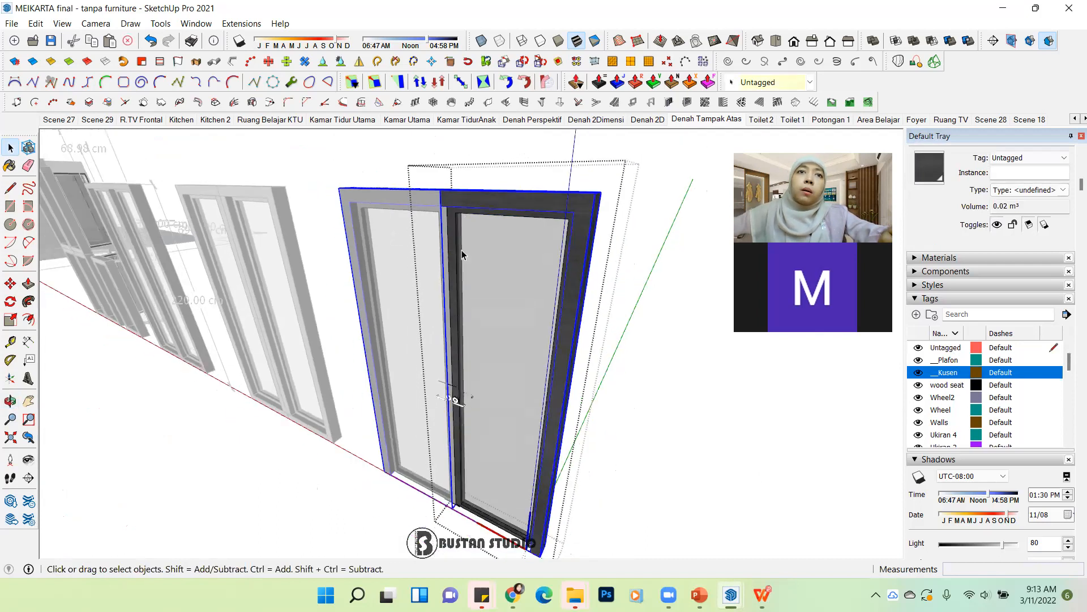
{"action": "left_click", "coordinate": [811, 83]}
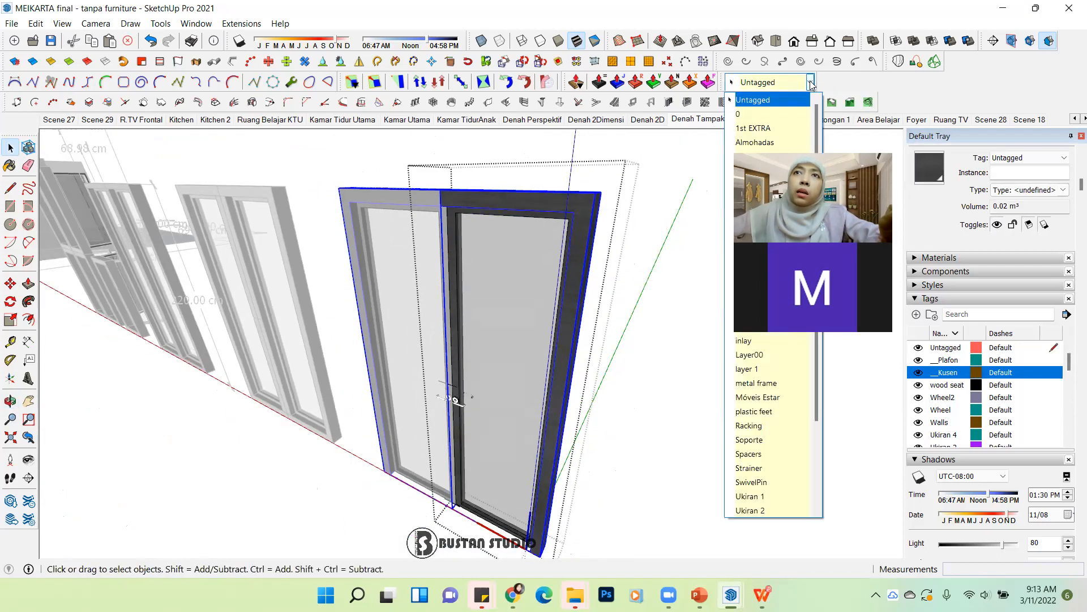
{"action": "scroll", "coordinate": [773, 396], "scroll_direction": "down", "scroll_amount": 2}
{"action": "scroll", "coordinate": [788, 501], "scroll_direction": "down", "scroll_amount": 1}
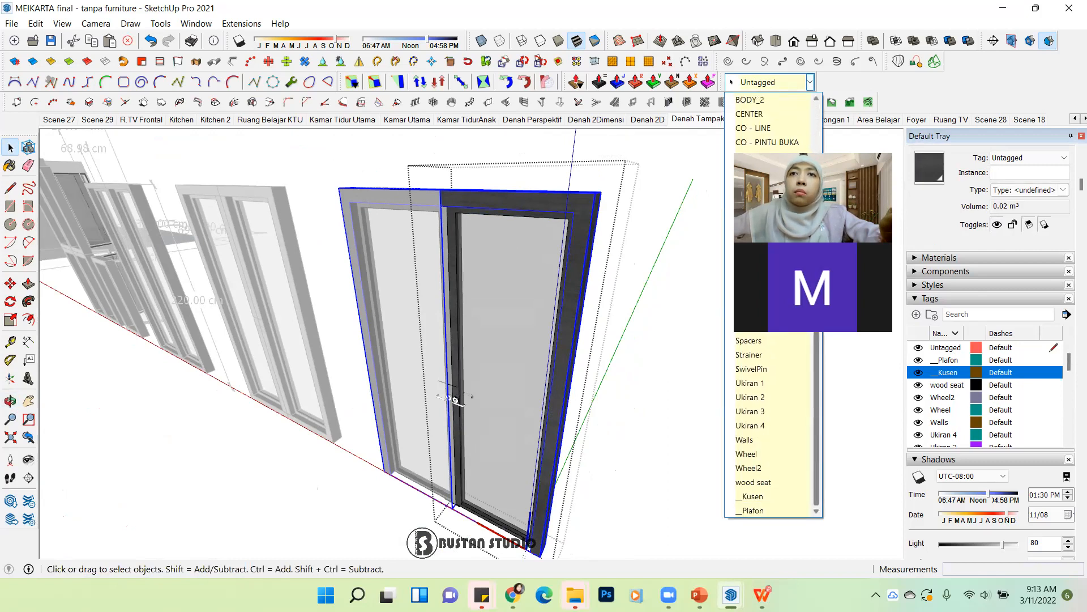
{"action": "left_click", "coordinate": [790, 500]}
{"action": "middle_click_drag", "start_coordinate": [701, 427], "coordinate": [505, 338]}
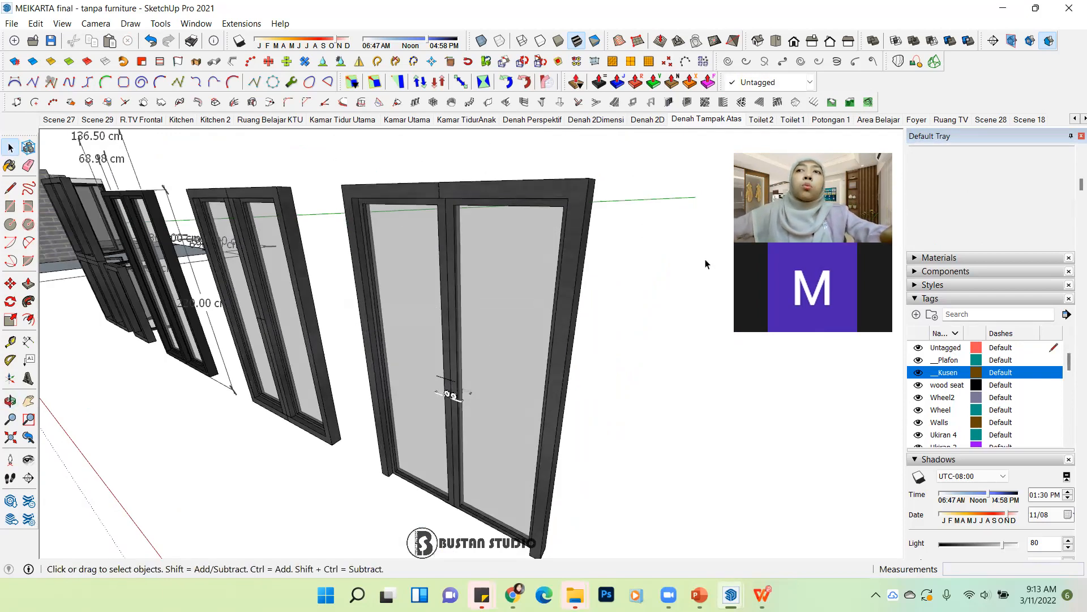
Step: Check the frame's tag assignment by hiding the __Kusen tag and showing it again
{"action": "left_click", "coordinate": [501, 202]}
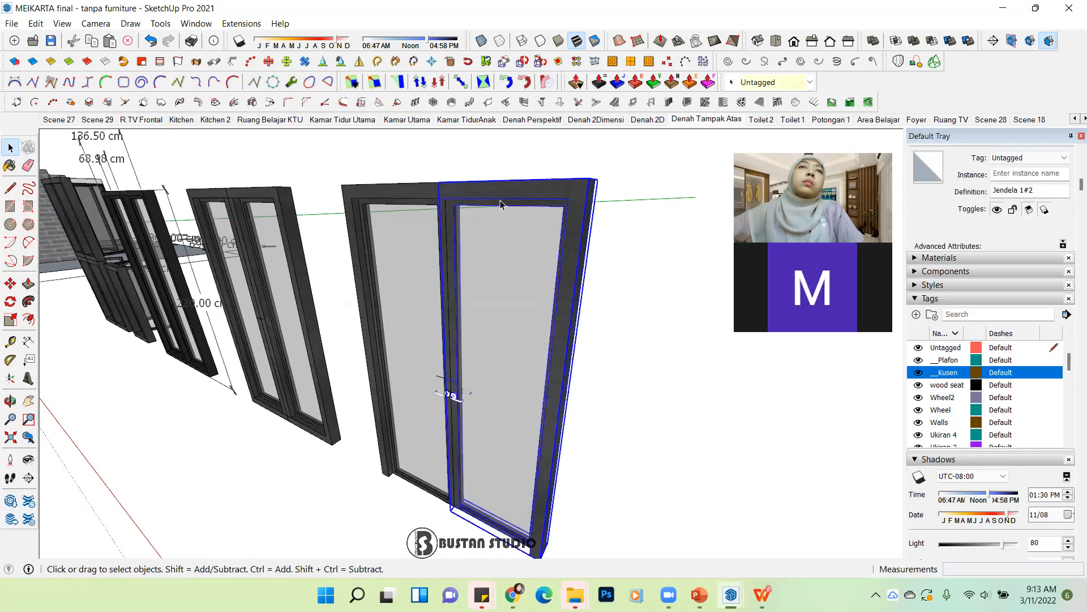
{"action": "left_click", "coordinate": [920, 374]}
{"action": "left_click", "coordinate": [919, 374]}
{"action": "left_click", "coordinate": [920, 374]}
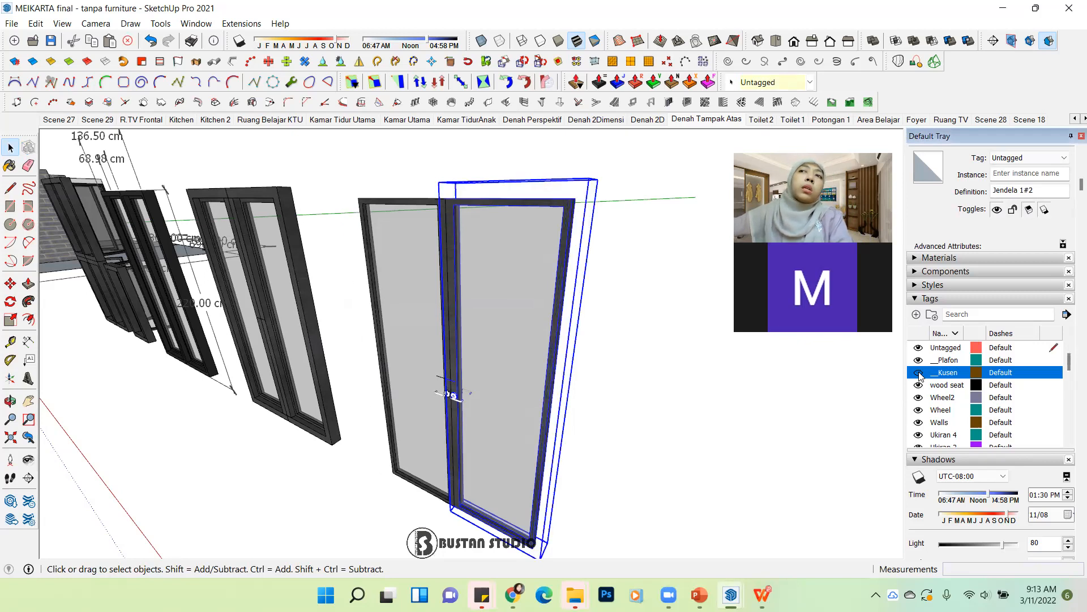
{"action": "left_click", "coordinate": [919, 375]}
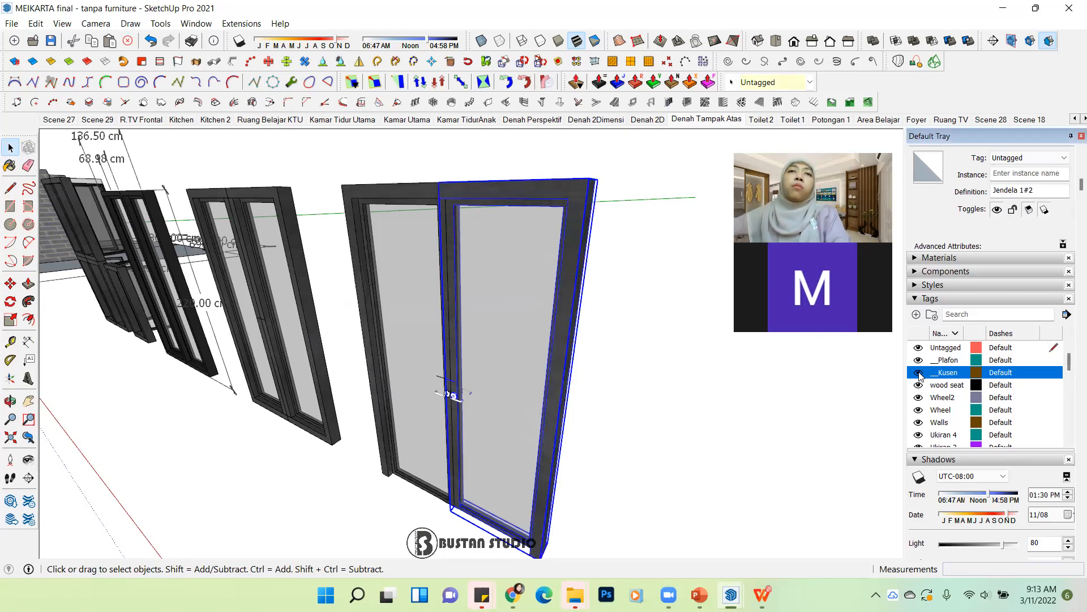
Step: Examine the double door's lower frame corner, leaves and handles up close and from a distance
{"action": "left_click", "coordinate": [624, 342]}
{"action": "middle_click_drag", "start_coordinate": [495, 372], "coordinate": [528, 403]}
{"action": "scroll", "coordinate": [484, 446], "scroll_direction": "up", "scroll_amount": 3}
{"action": "middle_click_drag", "start_coordinate": [485, 447], "coordinate": [544, 436]}
{"action": "scroll", "coordinate": [400, 430], "scroll_direction": "up", "scroll_amount": 3}
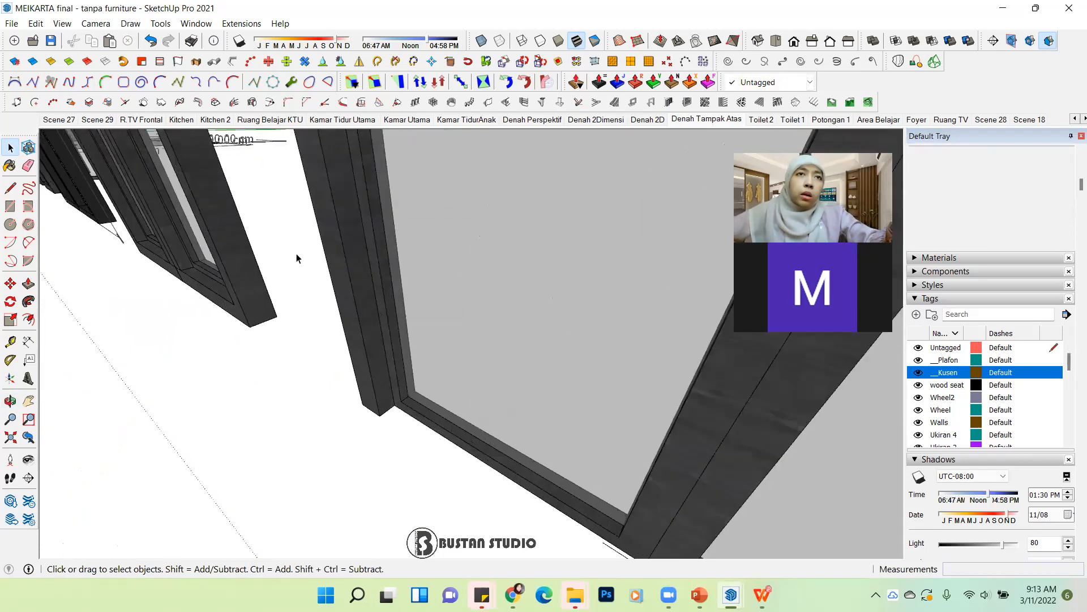
{"action": "scroll", "coordinate": [412, 420], "scroll_direction": "down", "scroll_amount": 3}
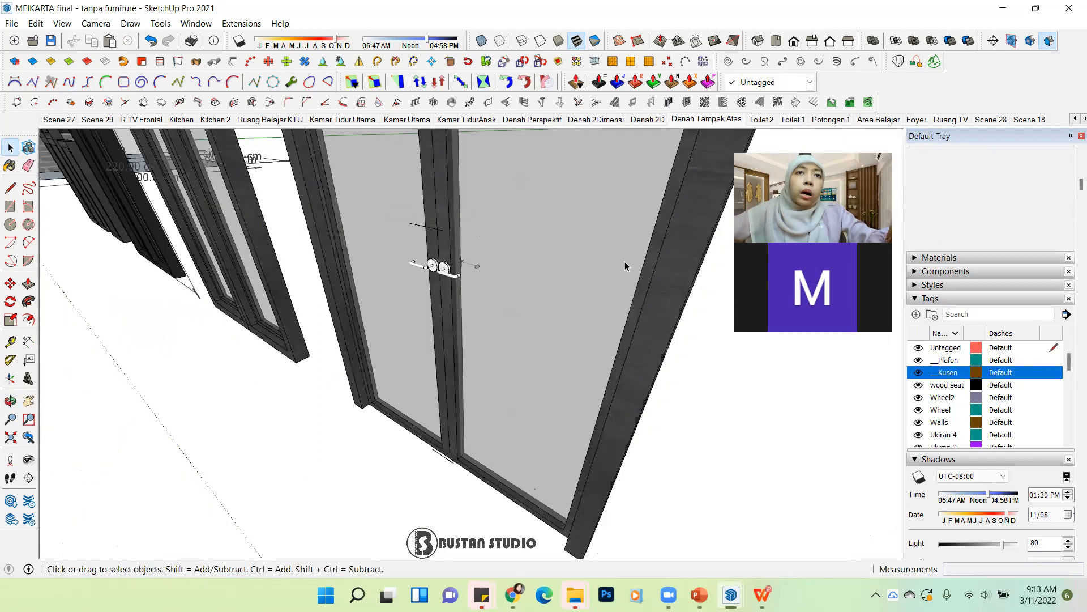
{"action": "middle_click_drag", "start_coordinate": [506, 392], "coordinate": [474, 446]}
{"action": "scroll", "coordinate": [487, 440], "scroll_direction": "down", "scroll_amount": 3}
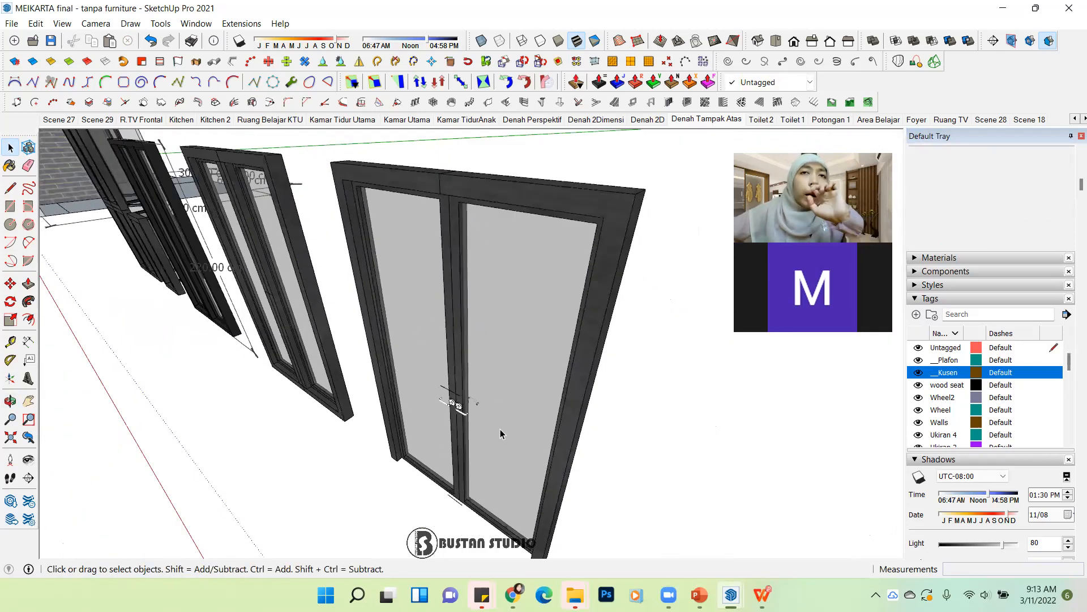
{"action": "middle_click_drag", "start_coordinate": [495, 423], "coordinate": [451, 460]}
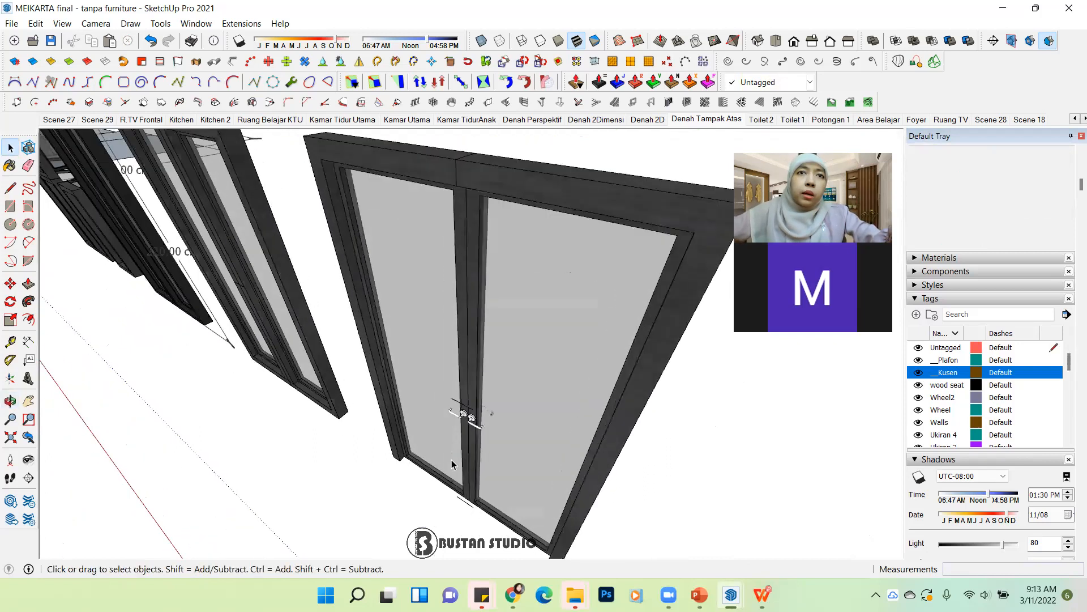
Step: Open the left-hand door component for editing and delete the stray line above the handles
{"action": "scroll", "coordinate": [451, 460], "scroll_direction": "up", "scroll_amount": 2}
{"action": "double_click", "coordinate": [430, 460]}
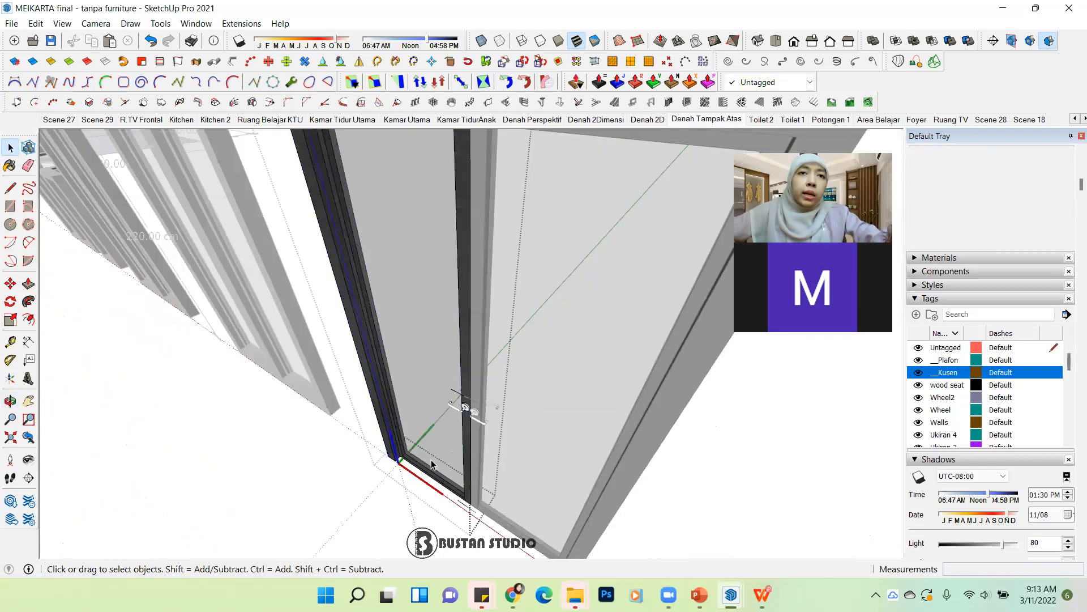
{"action": "left_click", "coordinate": [461, 442]}
{"action": "mouse_move", "coordinate": [461, 441]}
{"action": "middle_mouse_down"}
{"action": "mouse_move", "coordinate": [449, 423]}
{"action": "mouse_move", "coordinate": [458, 427]}
{"action": "middle_mouse_up"}
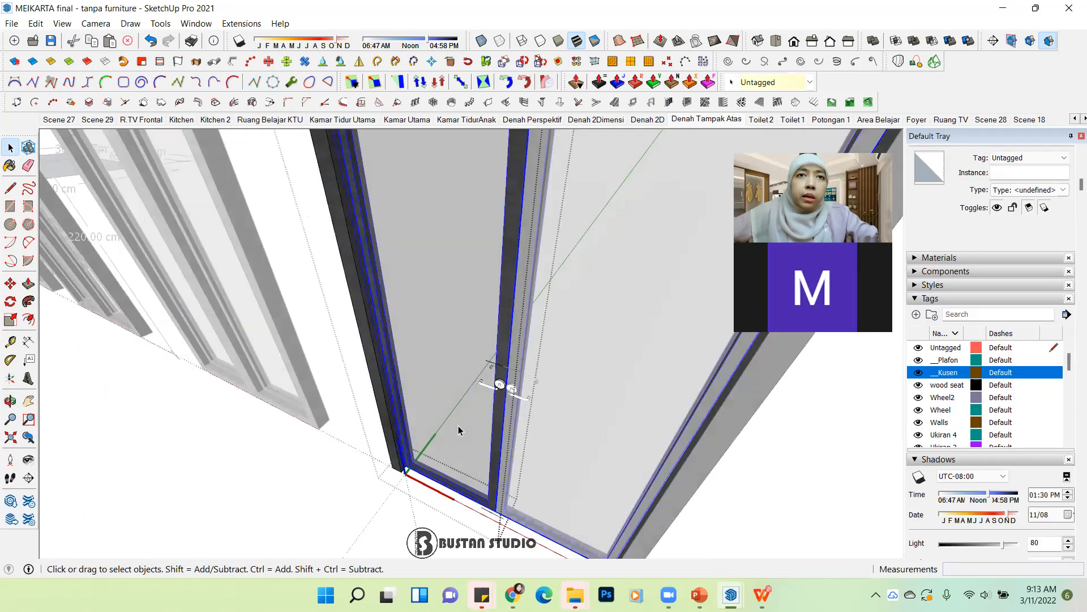
{"action": "scroll", "coordinate": [459, 427], "scroll_direction": "up", "scroll_amount": 1}
{"action": "scroll", "coordinate": [476, 414], "scroll_direction": "up", "scroll_amount": 1}
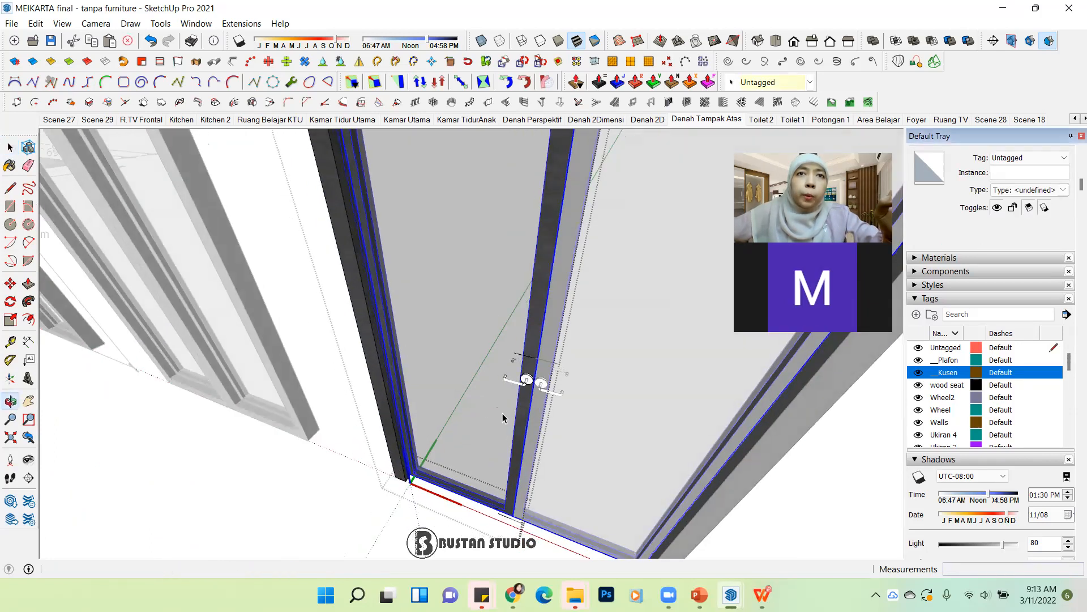
{"action": "left_click", "coordinate": [520, 354]}
{"action": "key", "text": "Delete"}
Step: Group the door leaf together with all of its handle parts inside the component, then leave the component
{"action": "left_click", "coordinate": [517, 387]}
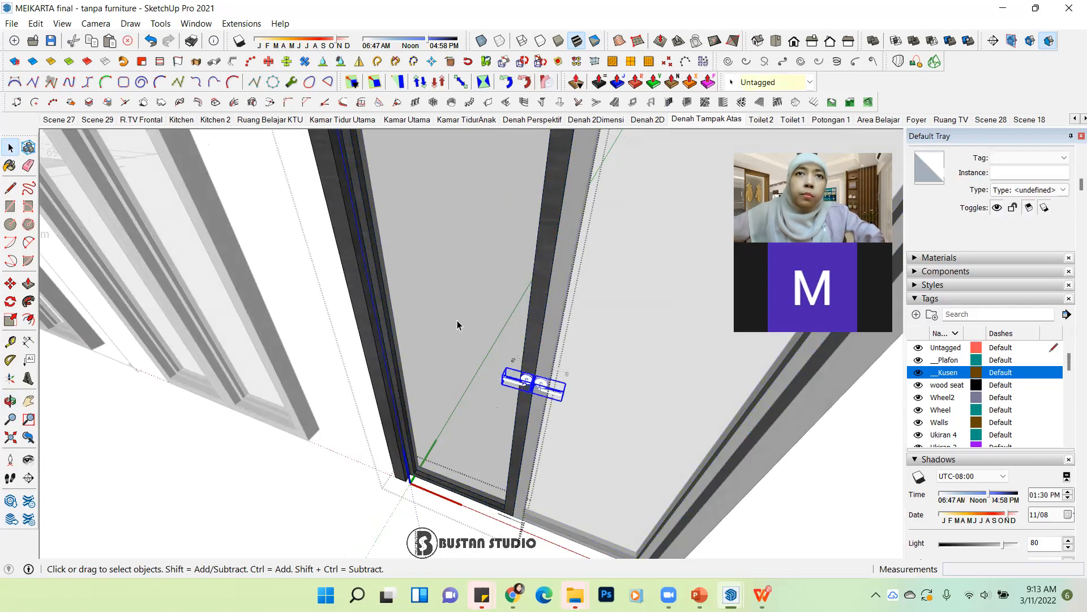
{"action": "left_click_drag", "start_coordinate": [444, 316], "coordinate": [593, 470]}
{"action": "left_click", "coordinate": [506, 308], "text": "shift"}
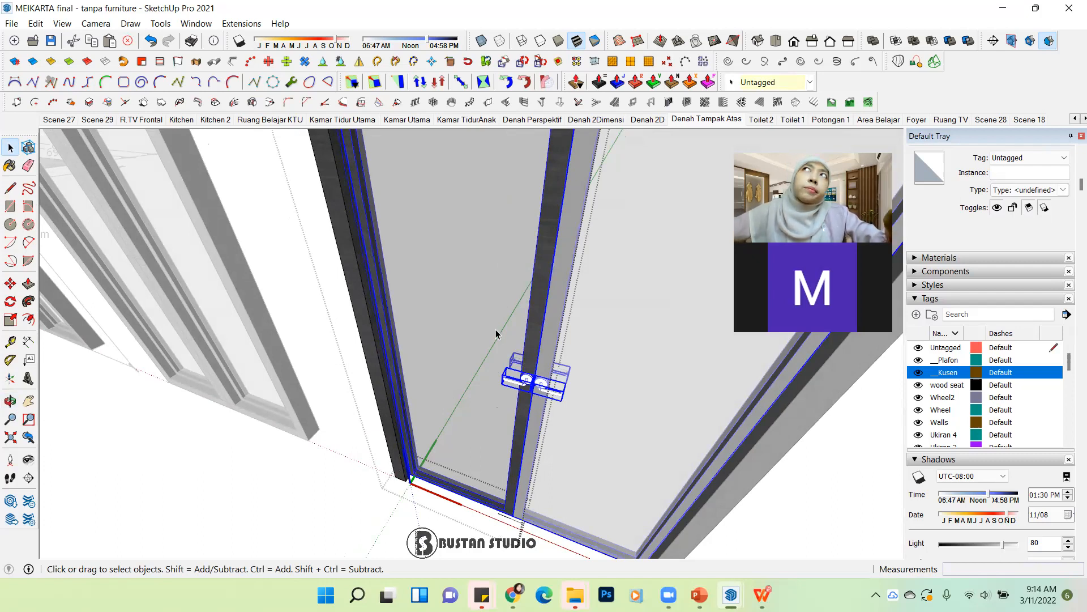
{"action": "right_click", "coordinate": [475, 354]}
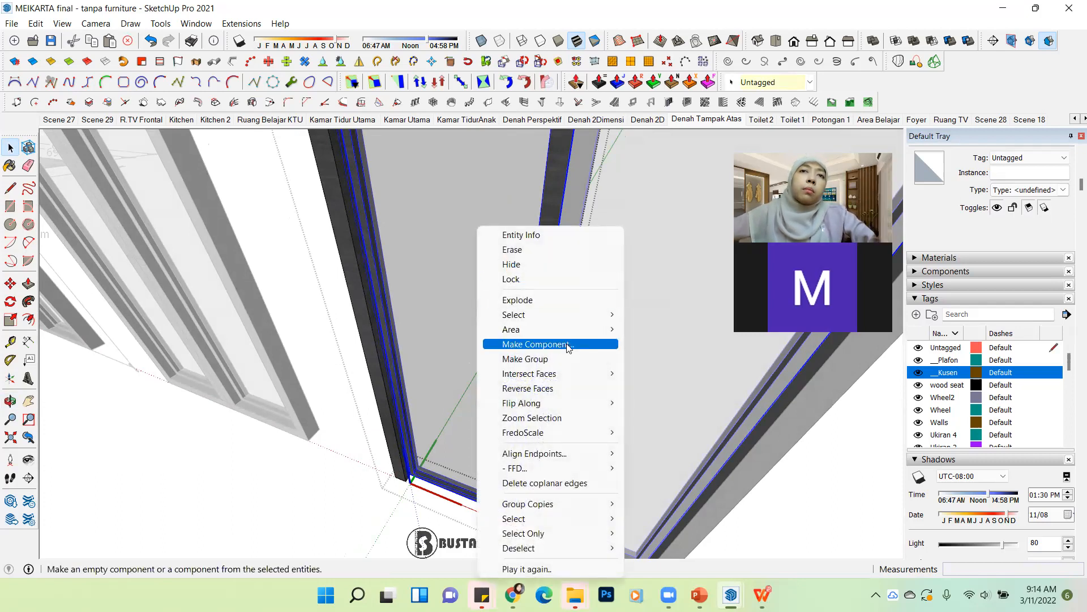
{"action": "left_click", "coordinate": [578, 360]}
{"action": "left_click", "coordinate": [354, 473]}
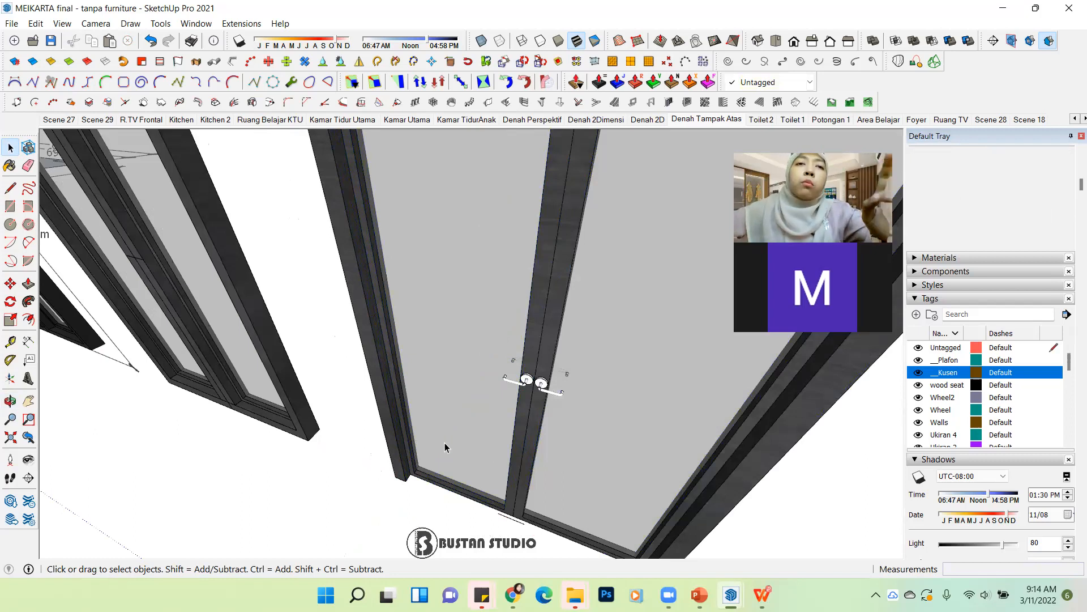
Step: Try to copy the left-hand door component from its lower outer corner
{"action": "middle_click_drag", "start_coordinate": [453, 427], "coordinate": [481, 437]}
{"action": "left_click", "coordinate": [471, 439]}
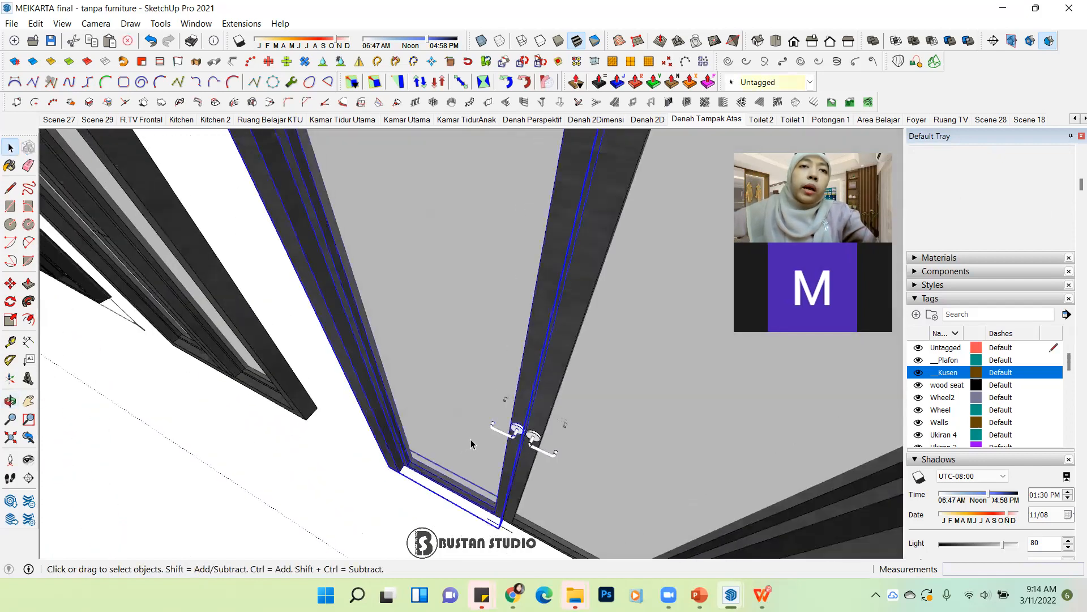
{"action": "key", "text": "m"}
{"action": "scroll", "coordinate": [399, 470], "scroll_direction": "up", "scroll_amount": 4}
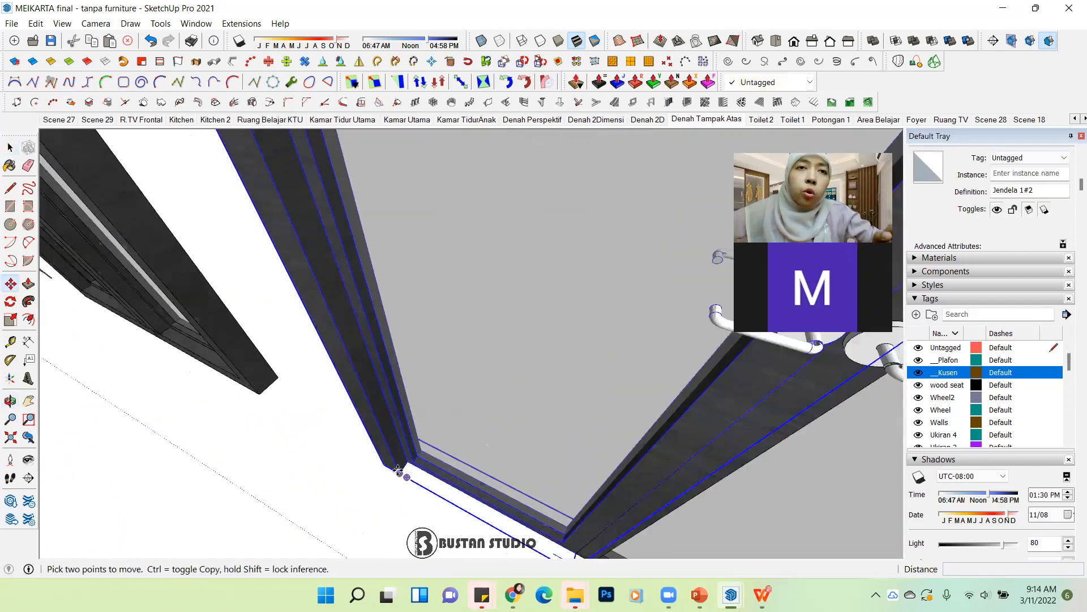
{"action": "key", "text": "ctrl"}
{"action": "left_click", "coordinate": [399, 472]}
{"action": "left_click", "coordinate": [410, 460]}
{"action": "middle_click_drag", "start_coordinate": [410, 460], "coordinate": [122, 476]}
{"action": "middle_click_drag", "start_coordinate": [447, 342], "coordinate": [344, 360]}
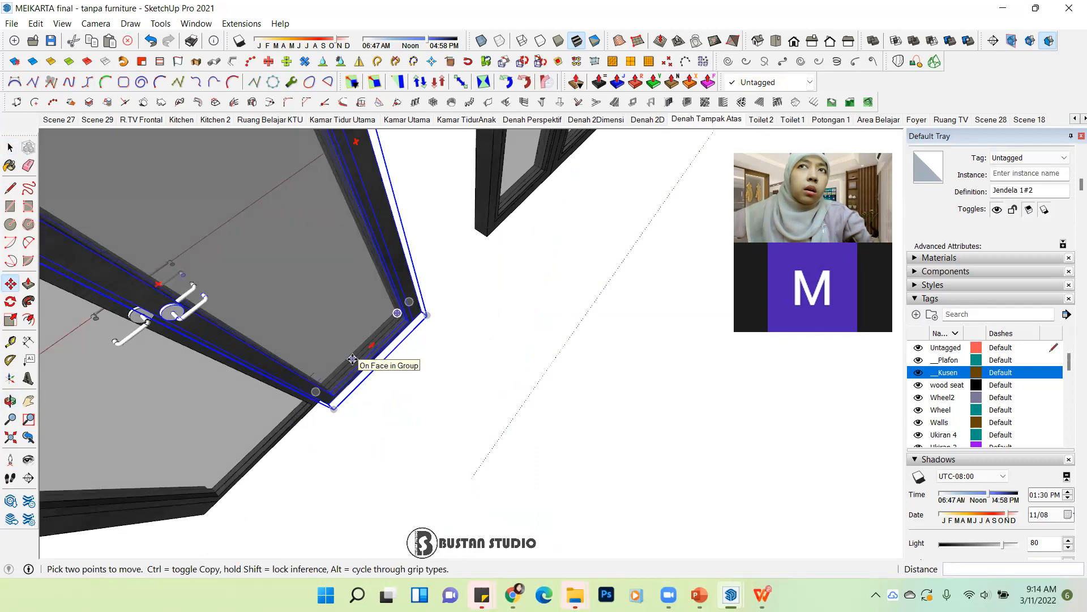
{"action": "middle_click_drag", "start_coordinate": [352, 359], "coordinate": [444, 399]}
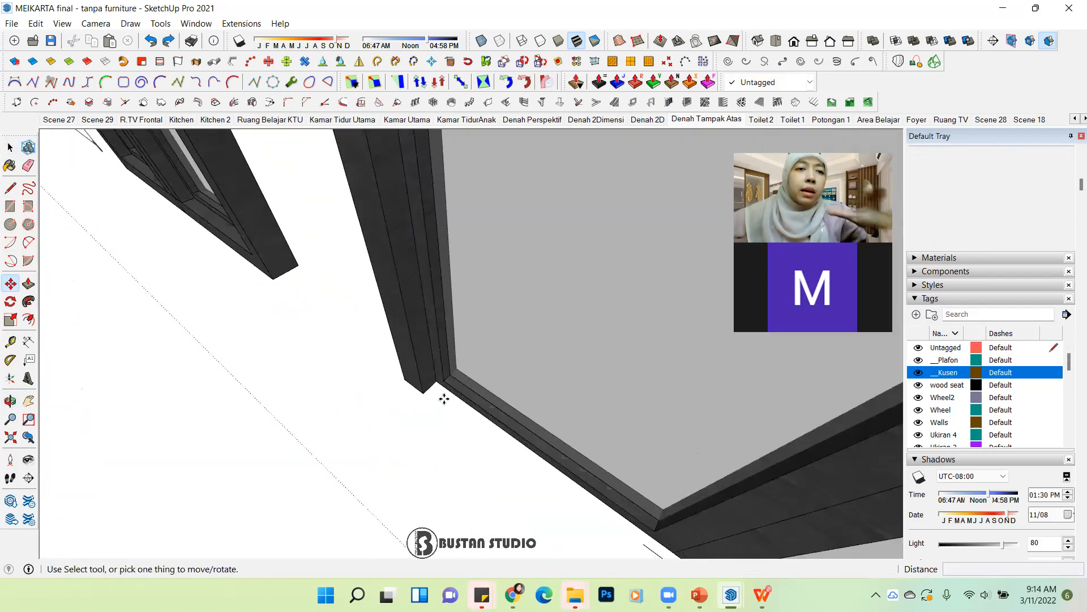
Step: Inside the left-hand door component, rotate a copy of the door leaf group 90 degrees about its lower hinge-side corner
{"action": "left_click", "coordinate": [11, 147]}
{"action": "left_click", "coordinate": [500, 404]}
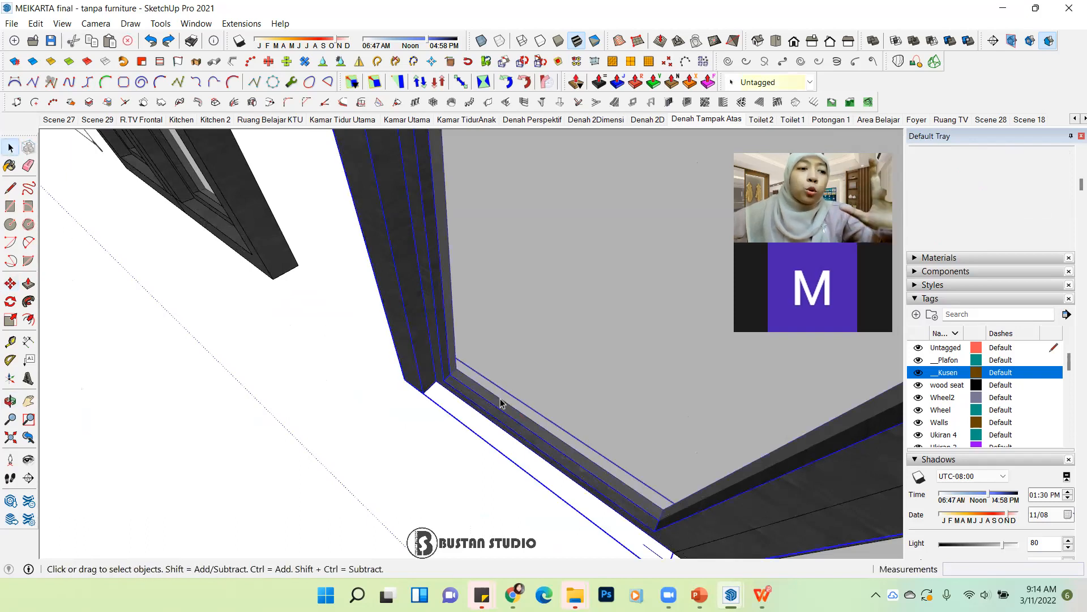
{"action": "key", "text": "q"}
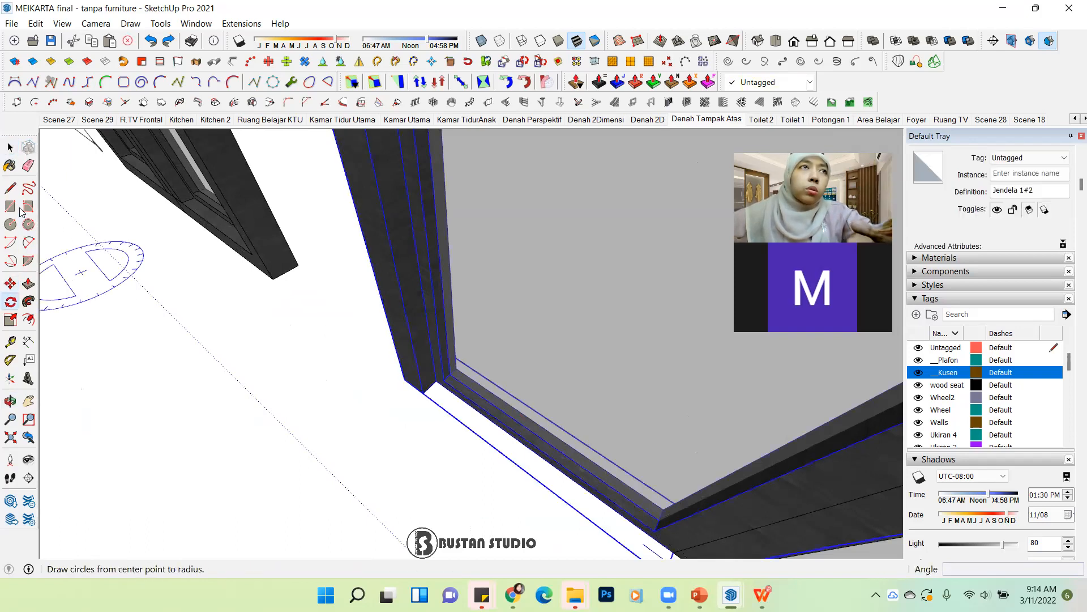
{"action": "left_click", "coordinate": [10, 147]}
{"action": "left_click", "coordinate": [495, 350]}
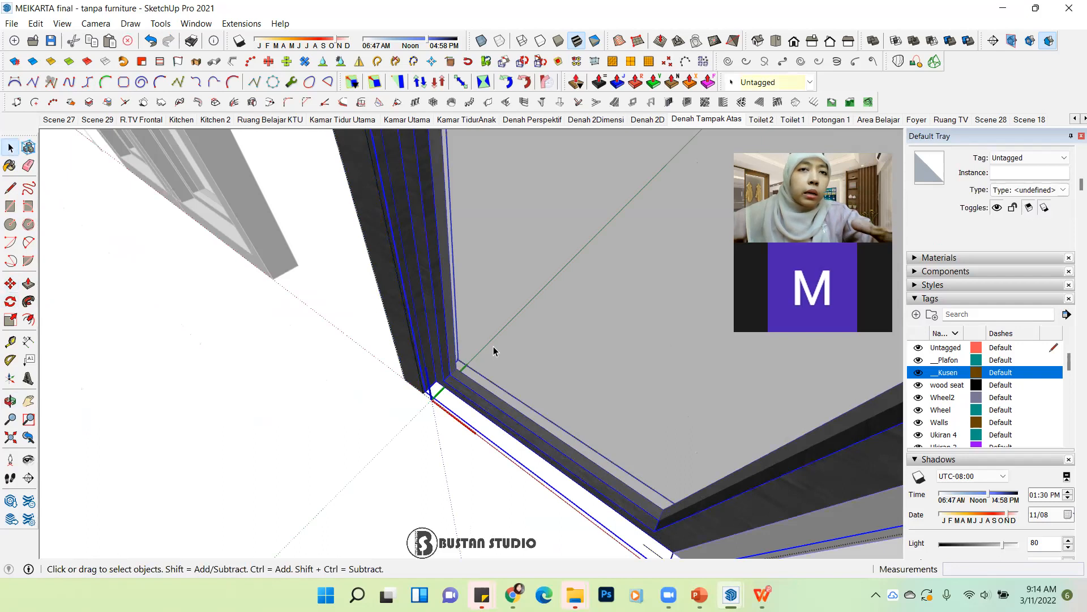
{"action": "key", "text": "q"}
{"action": "scroll", "coordinate": [416, 393], "scroll_direction": "up", "scroll_amount": 3}
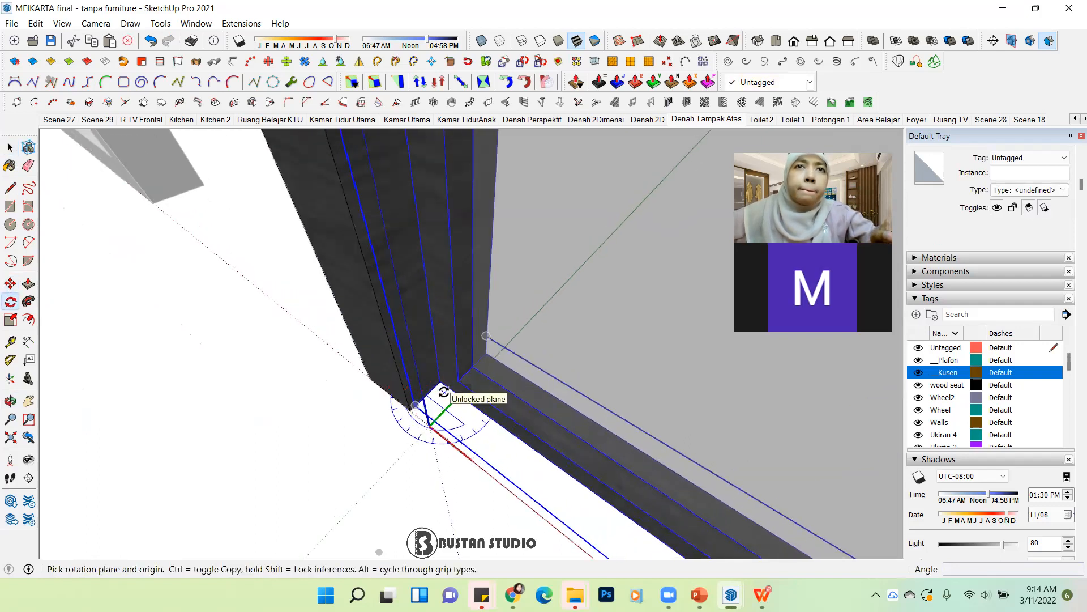
{"action": "middle_click_drag", "start_coordinate": [525, 364], "coordinate": [439, 331]}
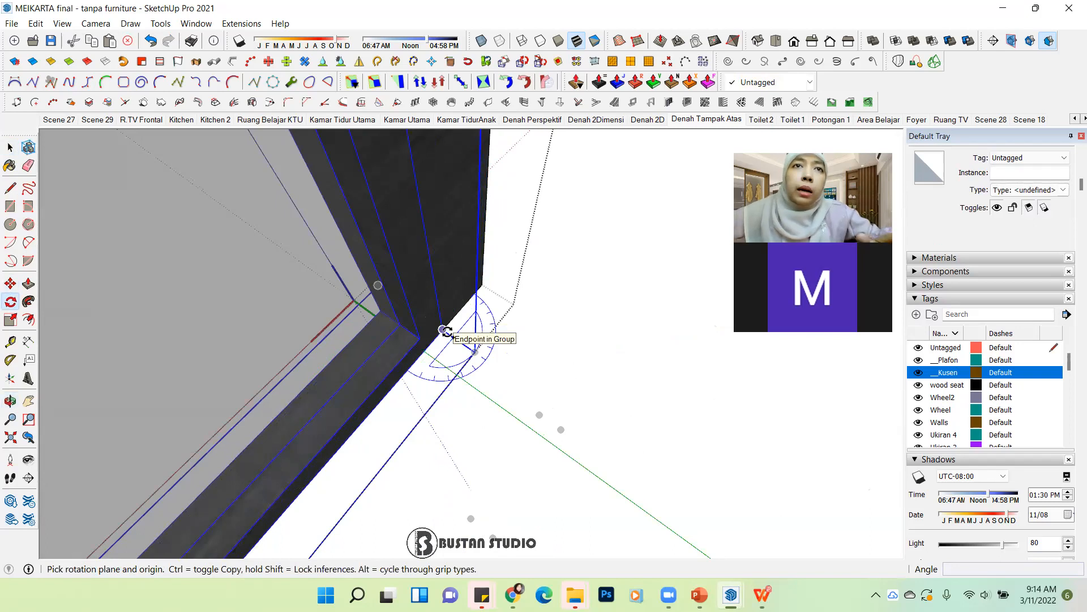
{"action": "left_click", "coordinate": [444, 330]}
{"action": "left_click", "coordinate": [400, 381]}
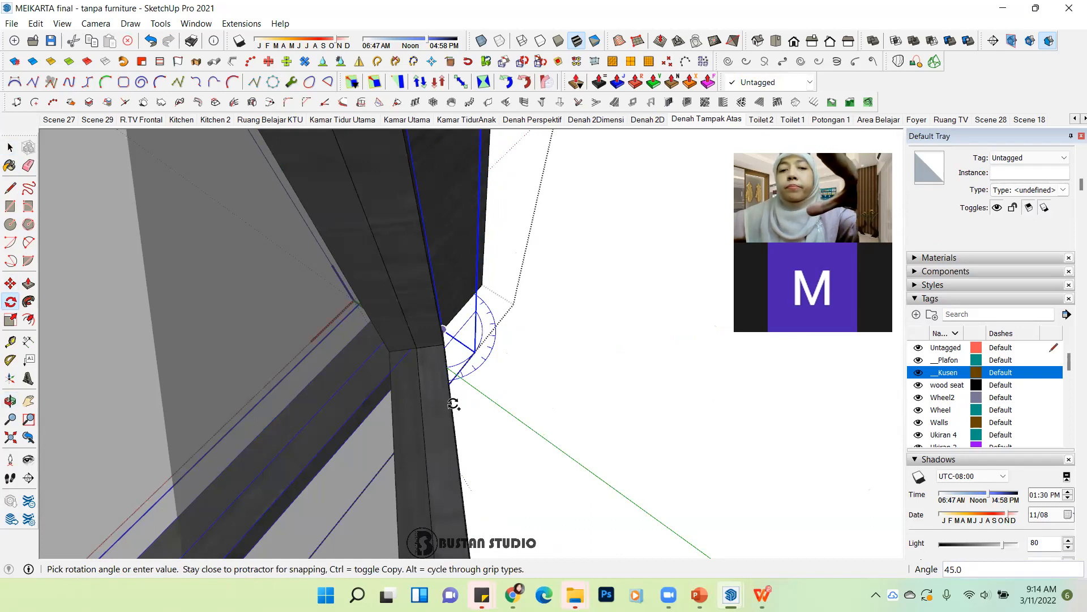
{"action": "left_click", "coordinate": [453, 403]}
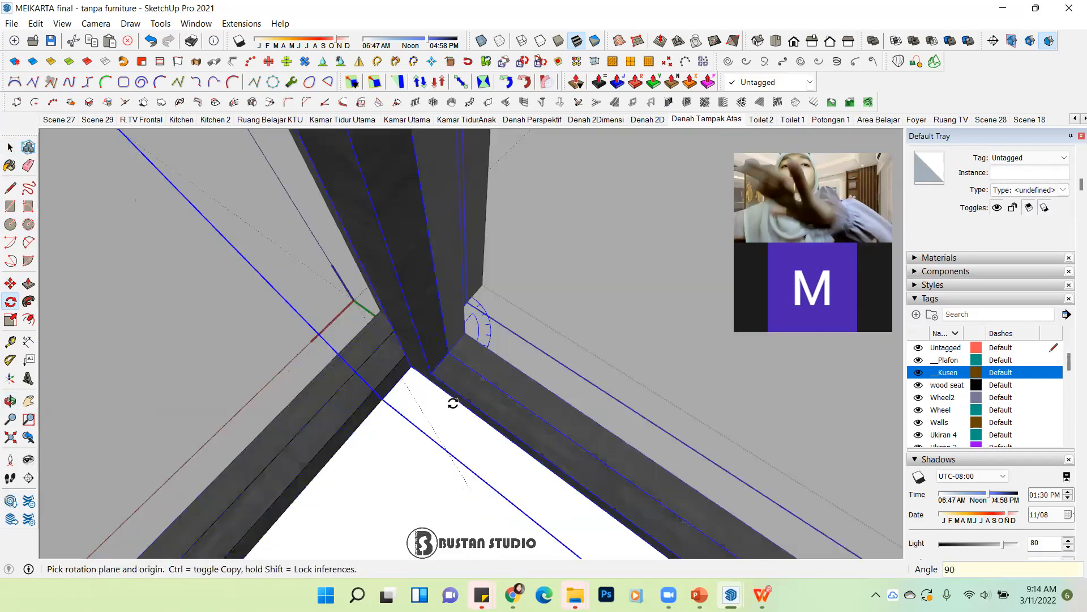
Step: Leave the component and examine the opened door leaves and their handles on both door halves
{"action": "left_click", "coordinate": [10, 149]}
{"action": "scroll", "coordinate": [456, 374], "scroll_direction": "down", "scroll_amount": 10}
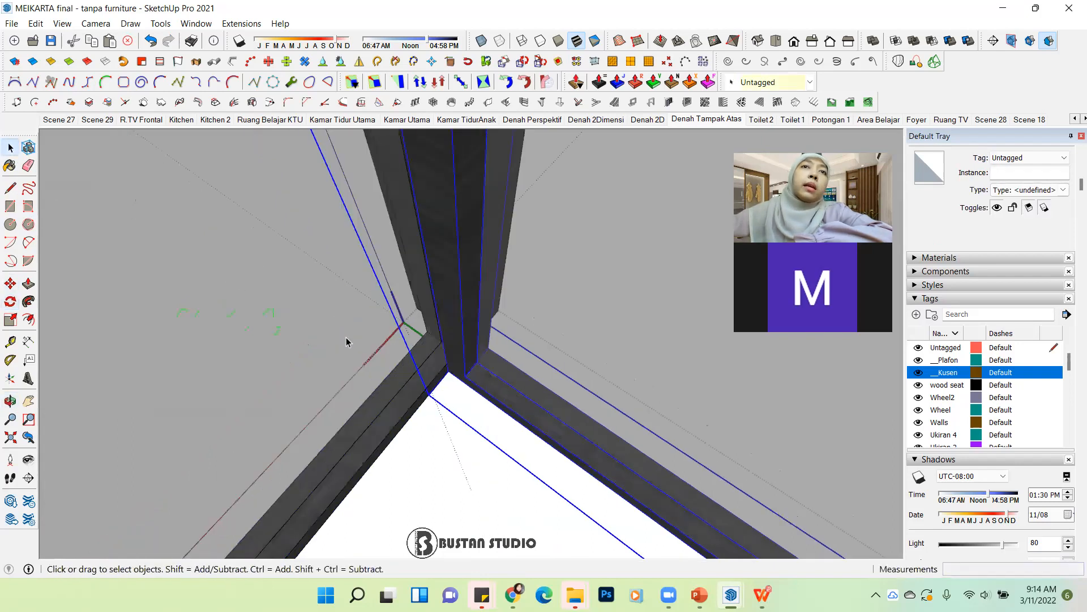
{"action": "middle_click_drag", "start_coordinate": [456, 373], "coordinate": [263, 283]}
{"action": "left_click", "coordinate": [263, 283]}
{"action": "scroll", "coordinate": [436, 318], "scroll_direction": "up", "scroll_amount": 3}
{"action": "middle_click_drag", "start_coordinate": [437, 317], "coordinate": [409, 286]}
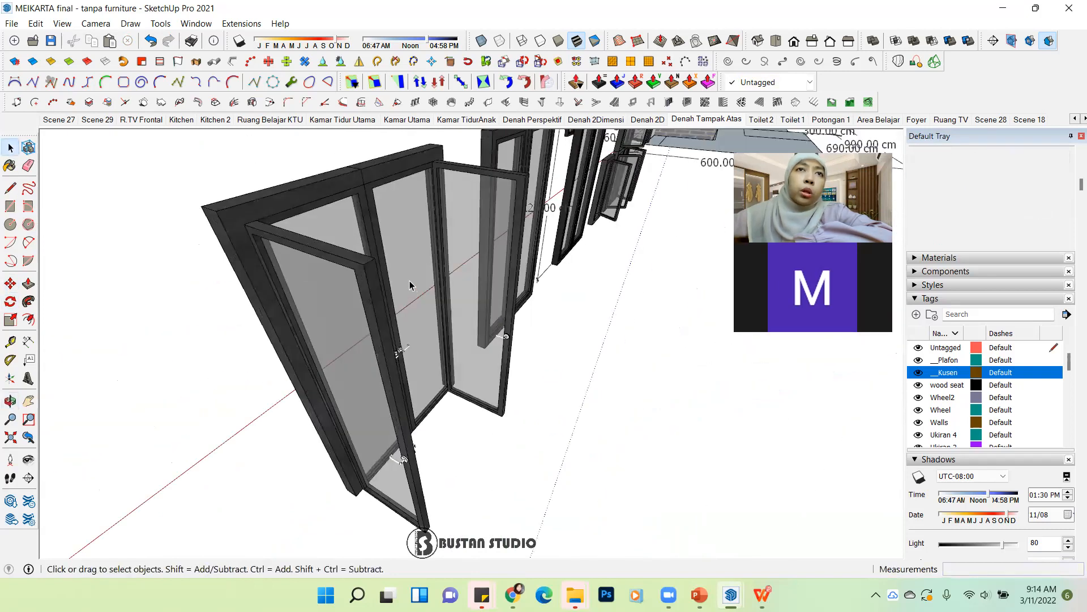
{"action": "left_click", "coordinate": [410, 285]}
{"action": "scroll", "coordinate": [475, 238], "scroll_direction": "up", "scroll_amount": 3}
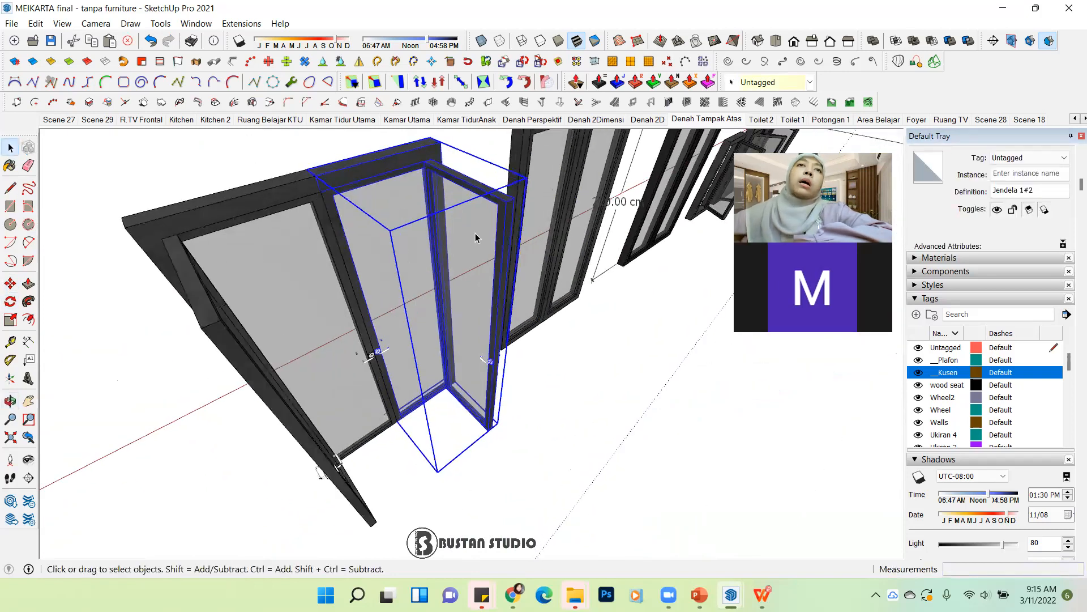
Step: Find the CO - PINTU TUTUP, CO - PINTU BUKA and CO - LINE tags and widen the tag name column to read them
{"action": "scroll", "coordinate": [464, 281], "scroll_direction": "down", "scroll_amount": 1}
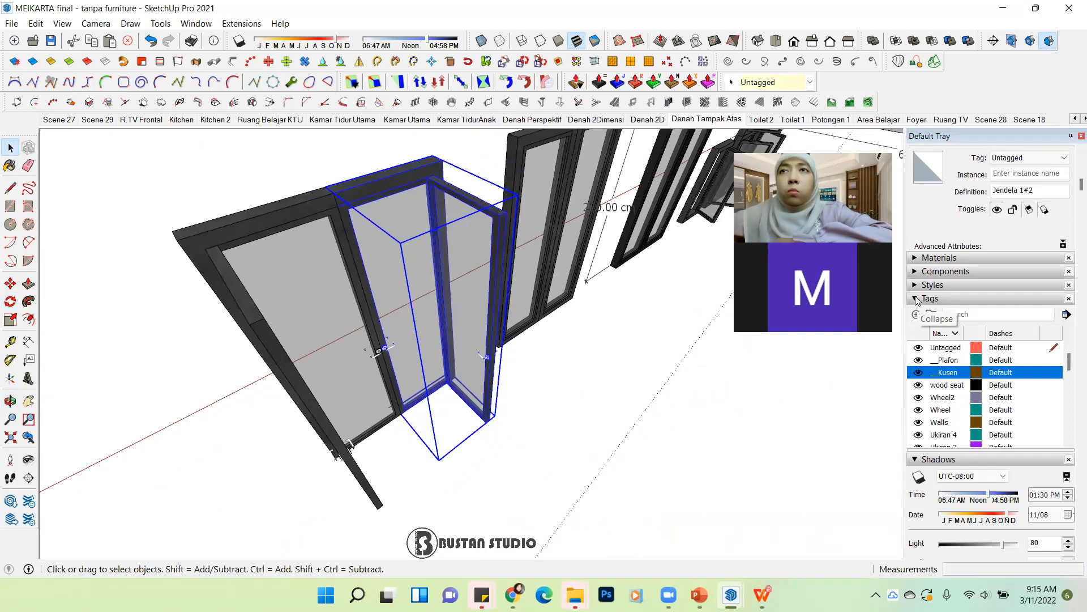
{"action": "left_click_drag", "start_coordinate": [1069, 360], "coordinate": [1071, 412]}
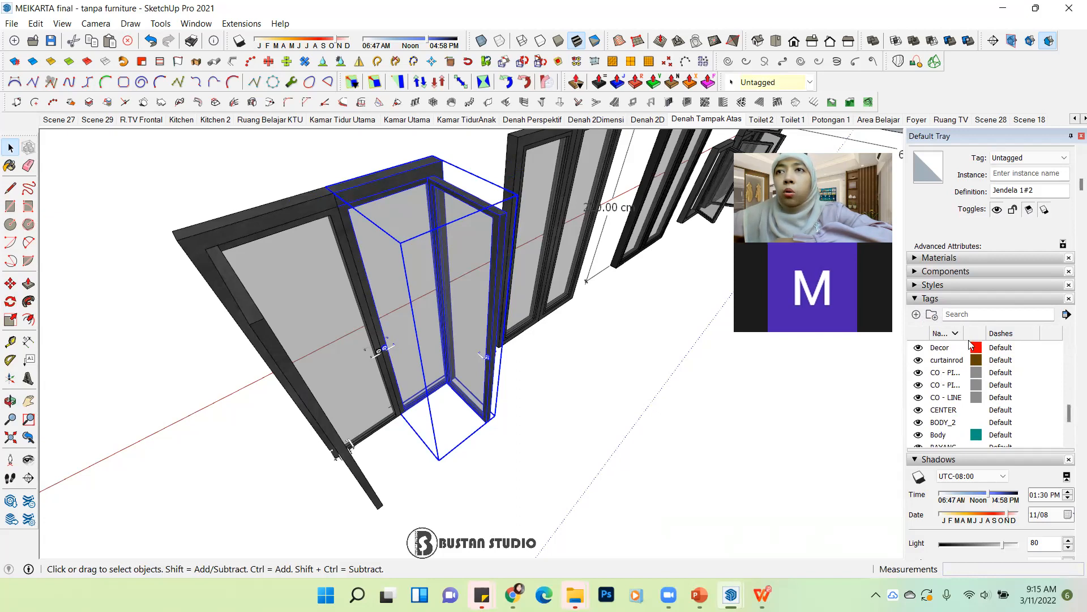
{"action": "left_click_drag", "start_coordinate": [964, 334], "coordinate": [1003, 338]}
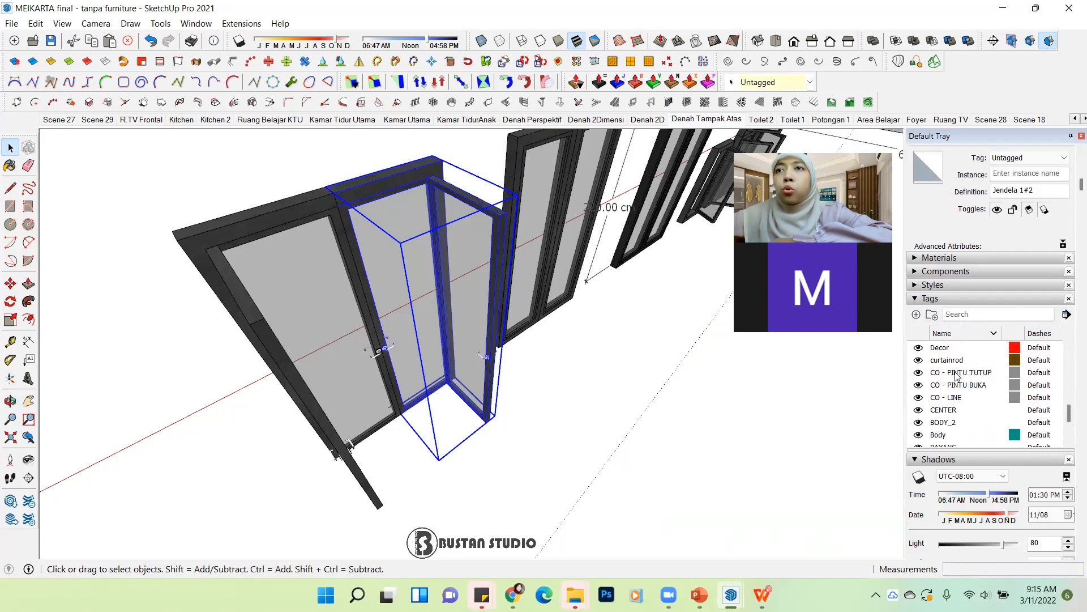
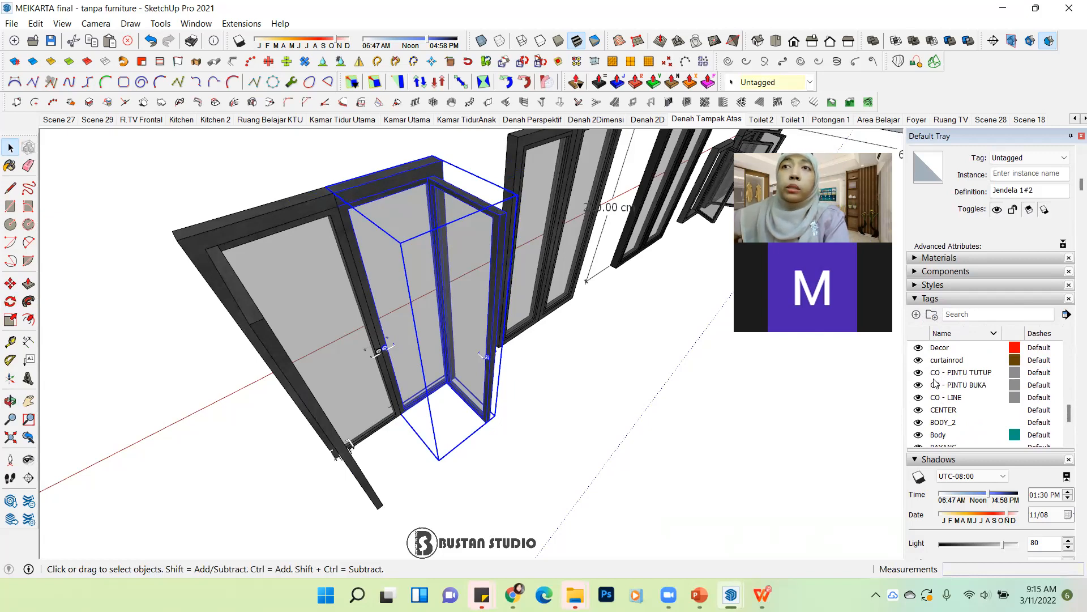
{"action": "left_click", "coordinate": [963, 373]}
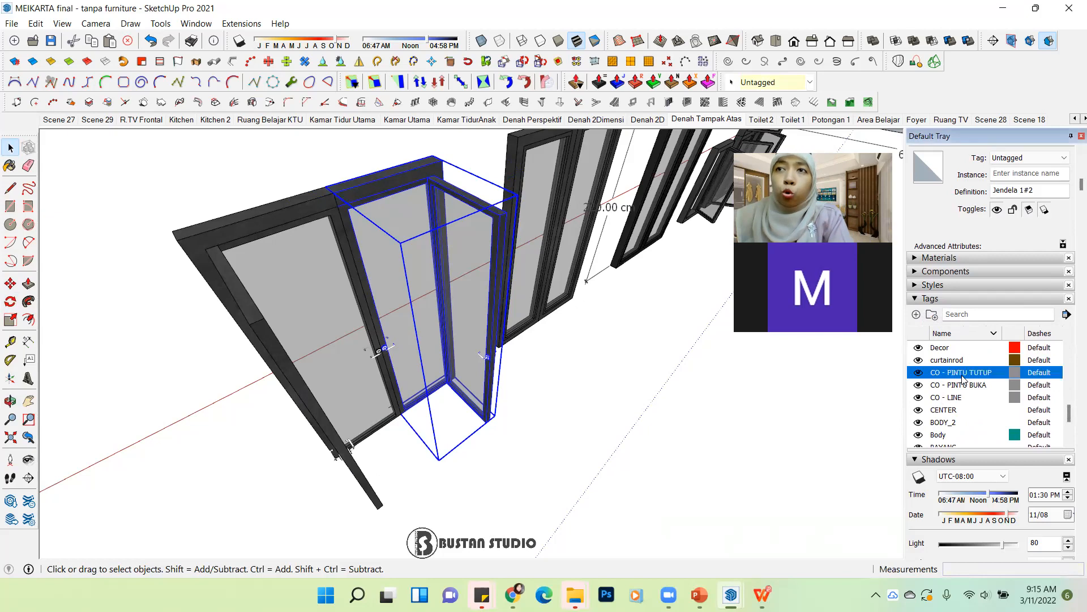
{"action": "left_click", "coordinate": [963, 387]}
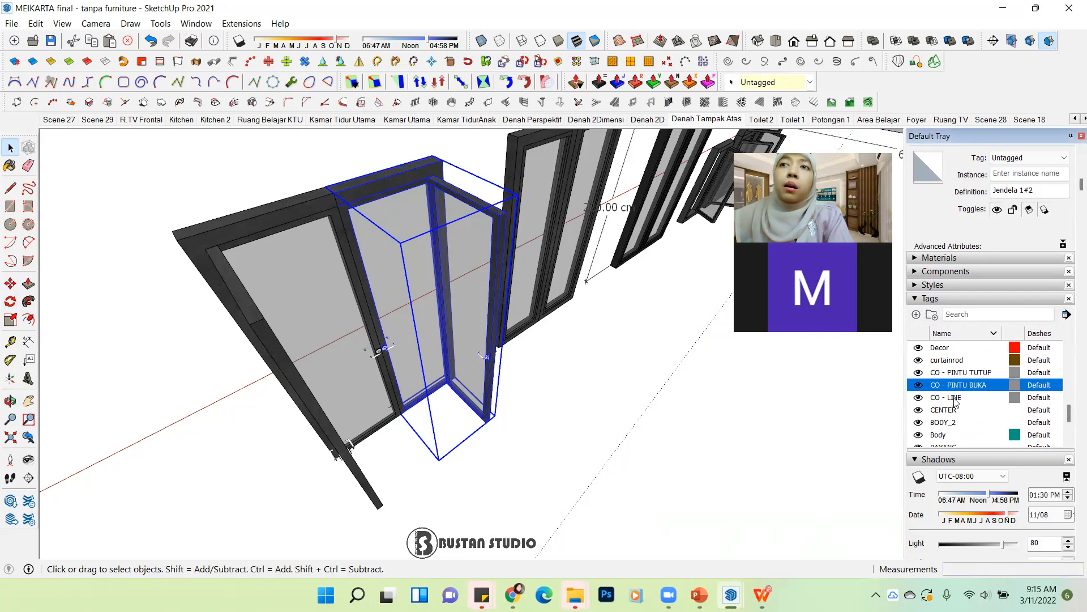
{"action": "left_click", "coordinate": [956, 399]}
{"action": "left_click", "coordinate": [966, 373]}
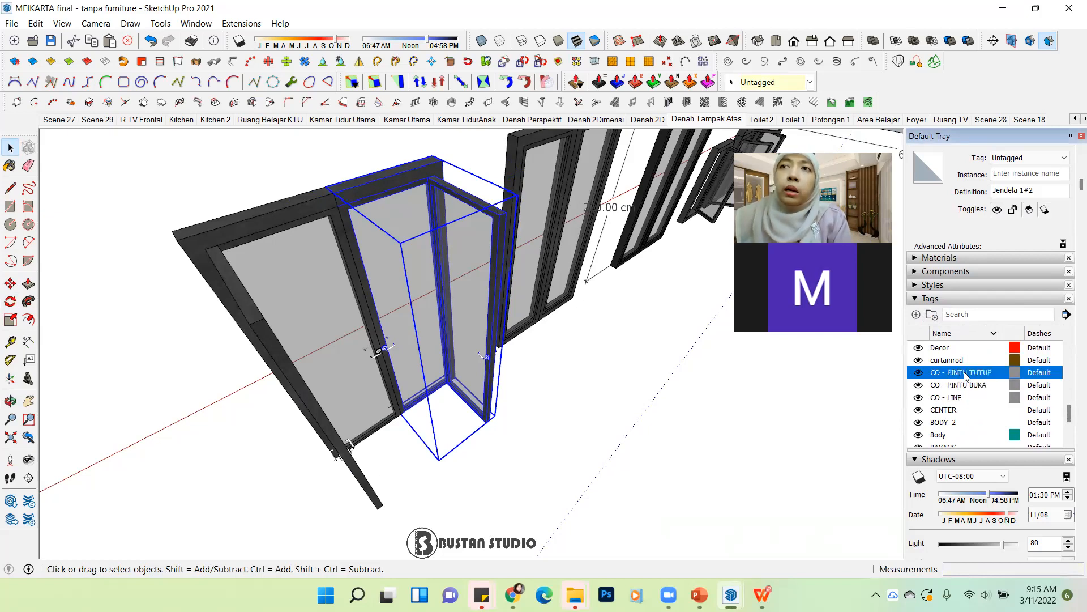
Step: Inside the door component, assign the closed door leaf group to the CO - PINTU TUTUP tag
{"action": "left_click", "coordinate": [10, 147]}
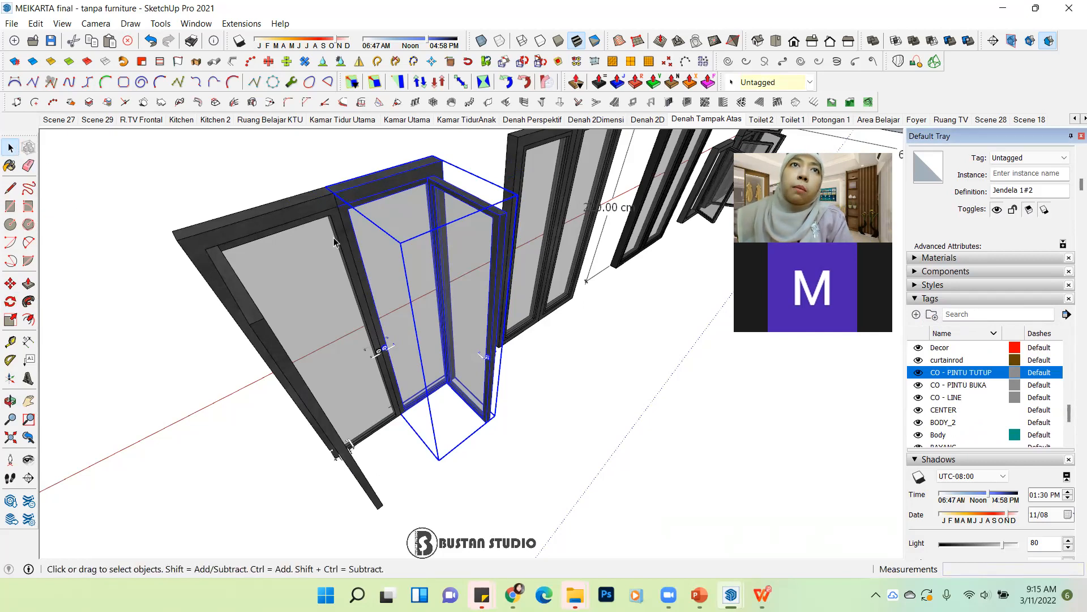
{"action": "scroll", "coordinate": [346, 236], "scroll_direction": "up", "scroll_amount": 1}
{"action": "double_click", "coordinate": [376, 231]}
{"action": "left_click", "coordinate": [414, 221]}
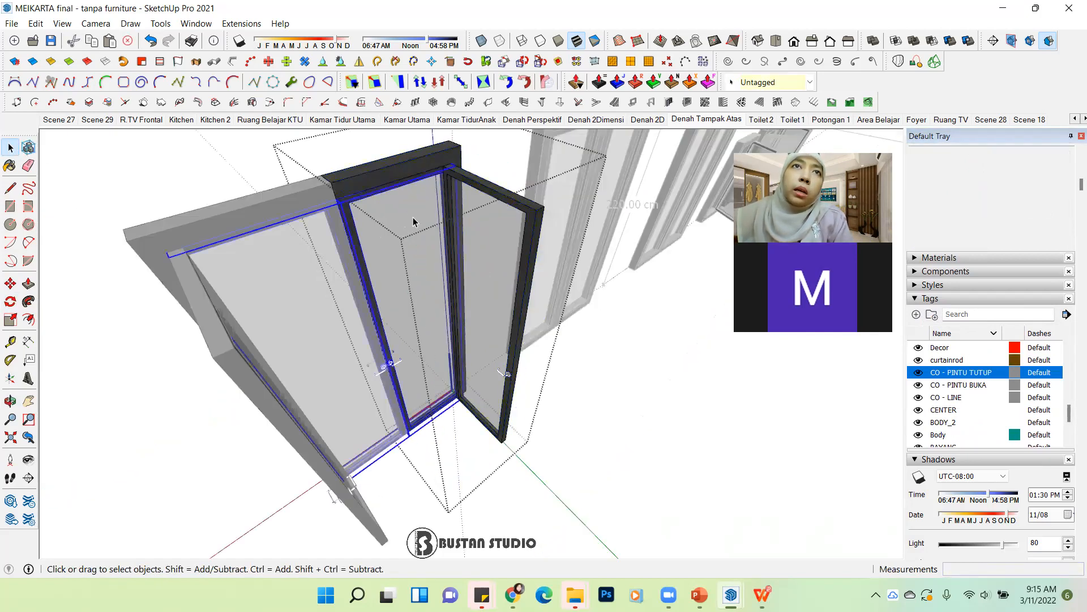
{"action": "left_click", "coordinate": [810, 82]}
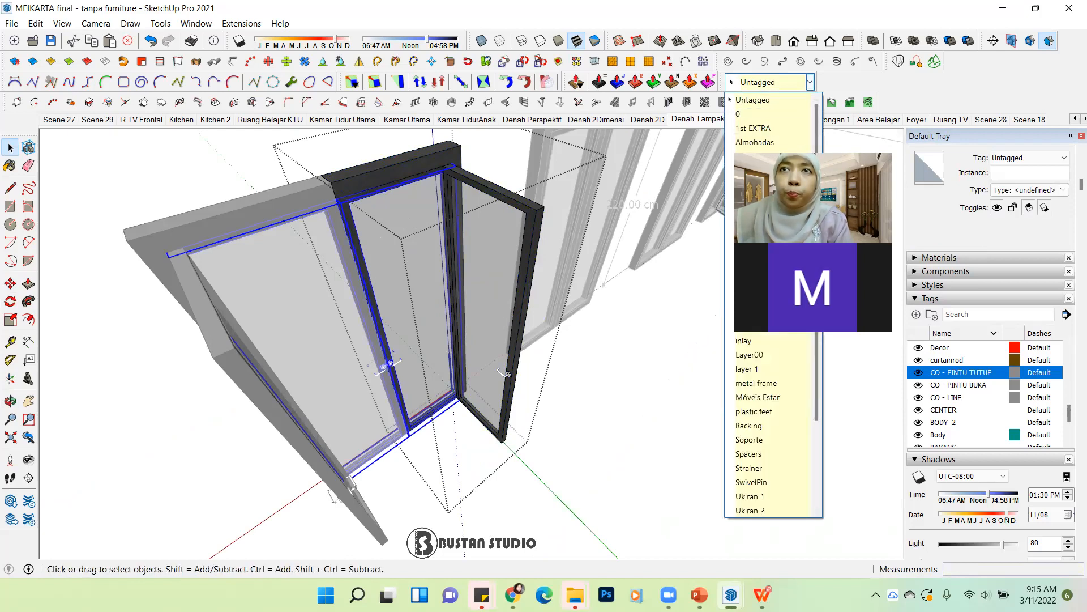
{"action": "left_click", "coordinate": [762, 242]}
Step: Assign the opened door leaf group to the CO - PINTU BUKA tag and leave the component
{"action": "left_click", "coordinate": [480, 236]}
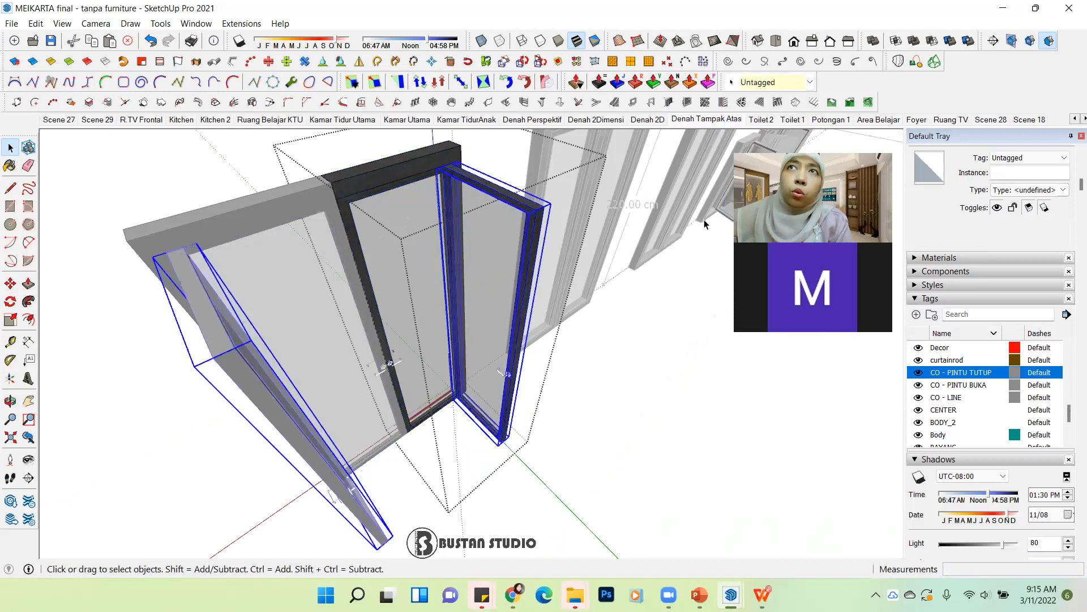
{"action": "left_click", "coordinate": [812, 83]}
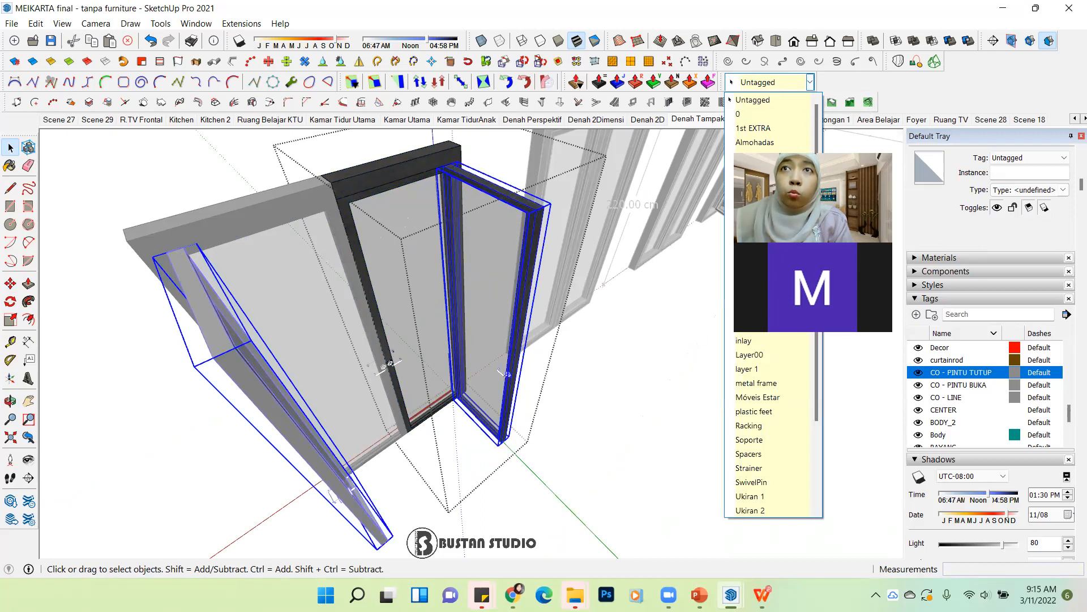
{"action": "left_click", "coordinate": [762, 228]}
{"action": "left_click", "coordinate": [616, 366]}
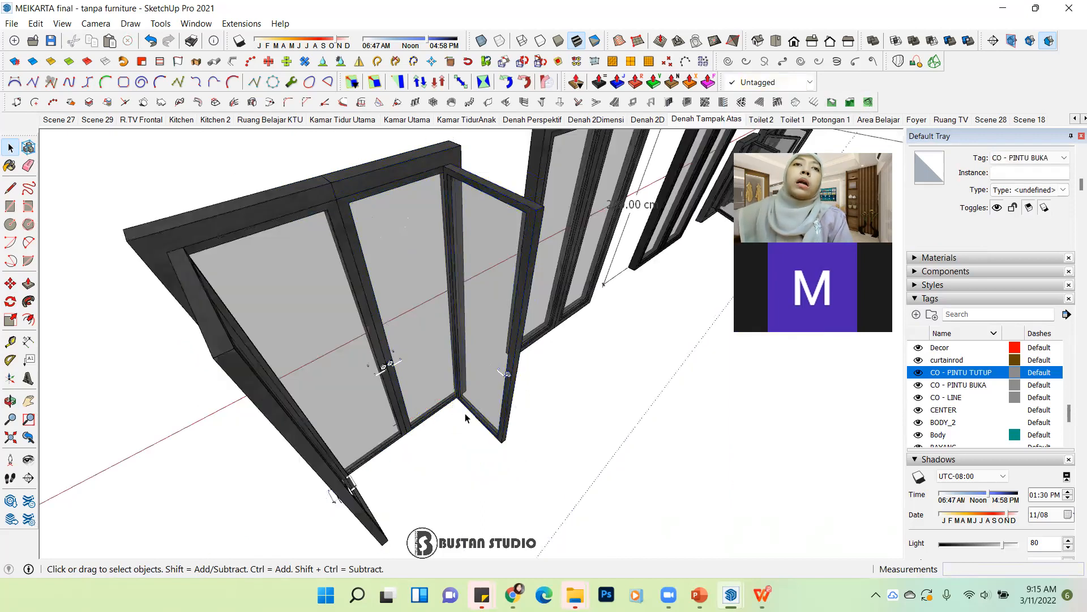
Step: Examine the leaves' lower corners, and check the tags of the frame, opened leaf and closed leaf inside the door component
{"action": "scroll", "coordinate": [466, 417], "scroll_direction": "up", "scroll_amount": 4}
{"action": "middle_click_drag", "start_coordinate": [449, 420], "coordinate": [453, 433]}
{"action": "scroll", "coordinate": [391, 463], "scroll_direction": "up", "scroll_amount": 3}
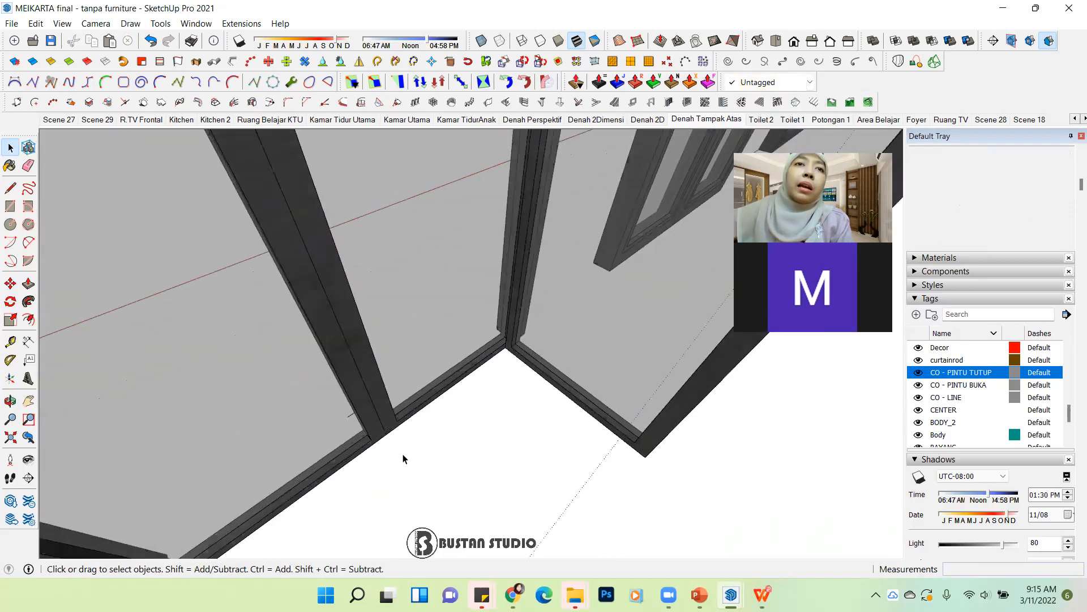
{"action": "left_click", "coordinate": [449, 332]}
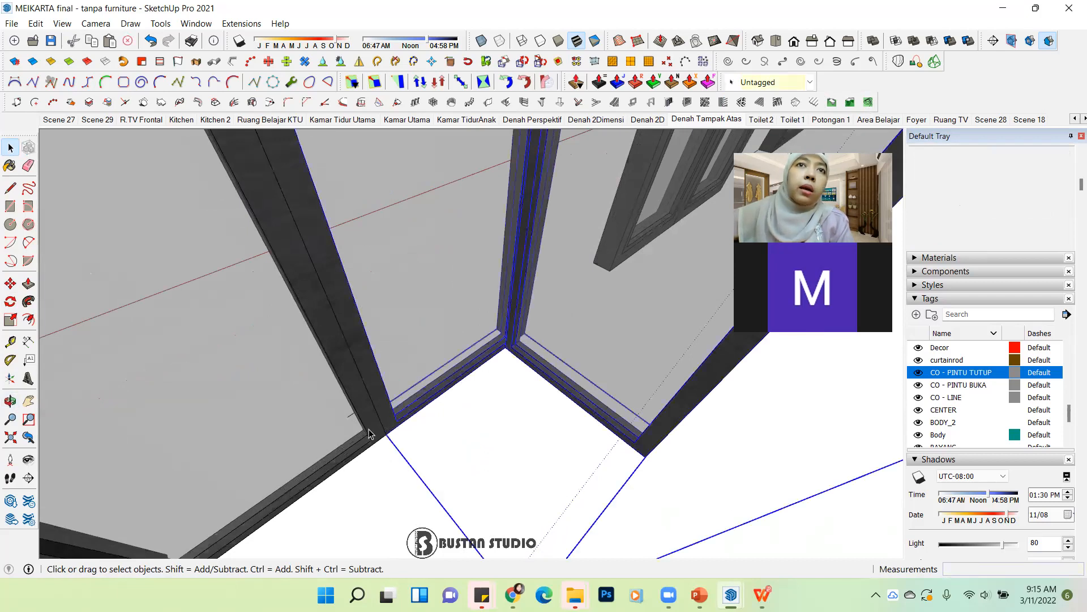
{"action": "scroll", "coordinate": [461, 396], "scroll_direction": "down", "scroll_amount": 3}
{"action": "scroll", "coordinate": [443, 355], "scroll_direction": "down", "scroll_amount": 4}
{"action": "scroll", "coordinate": [446, 322], "scroll_direction": "up", "scroll_amount": 4}
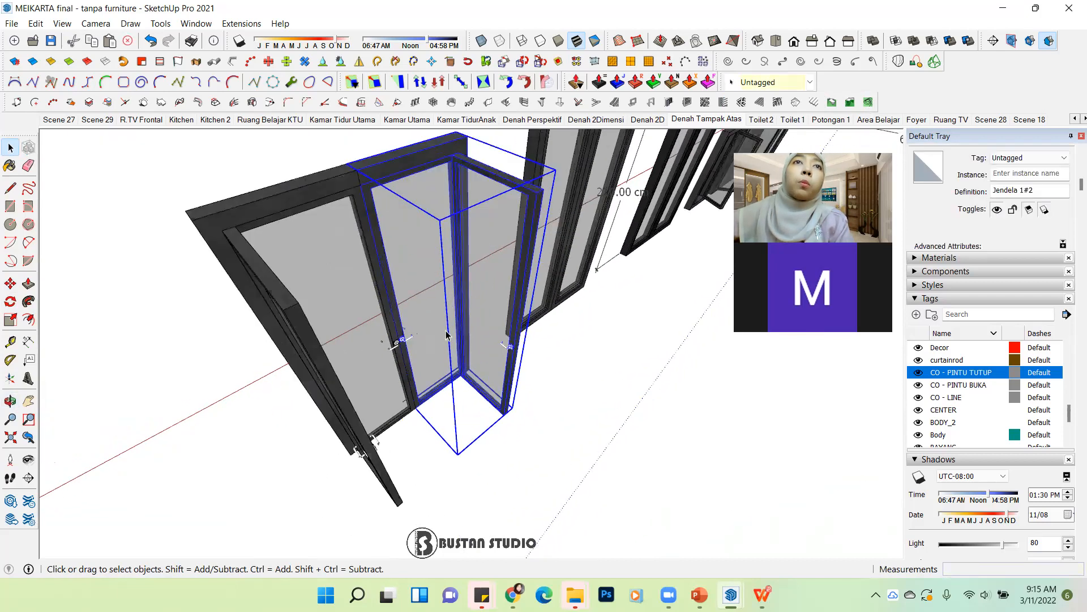
{"action": "left_click", "coordinate": [455, 186]}
{"action": "left_click", "coordinate": [431, 157]}
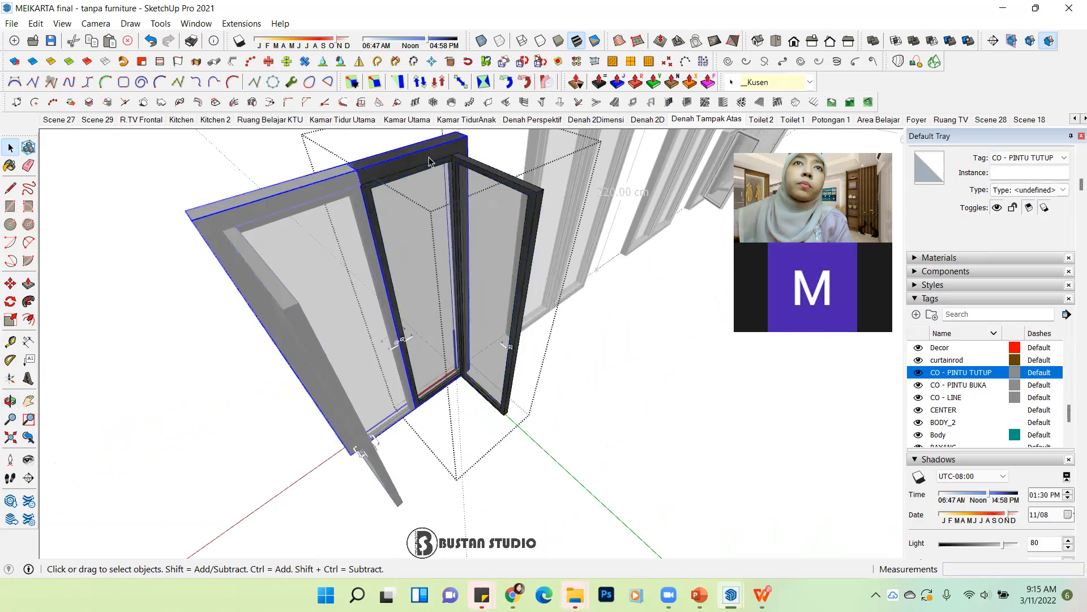
{"action": "left_click", "coordinate": [480, 268]}
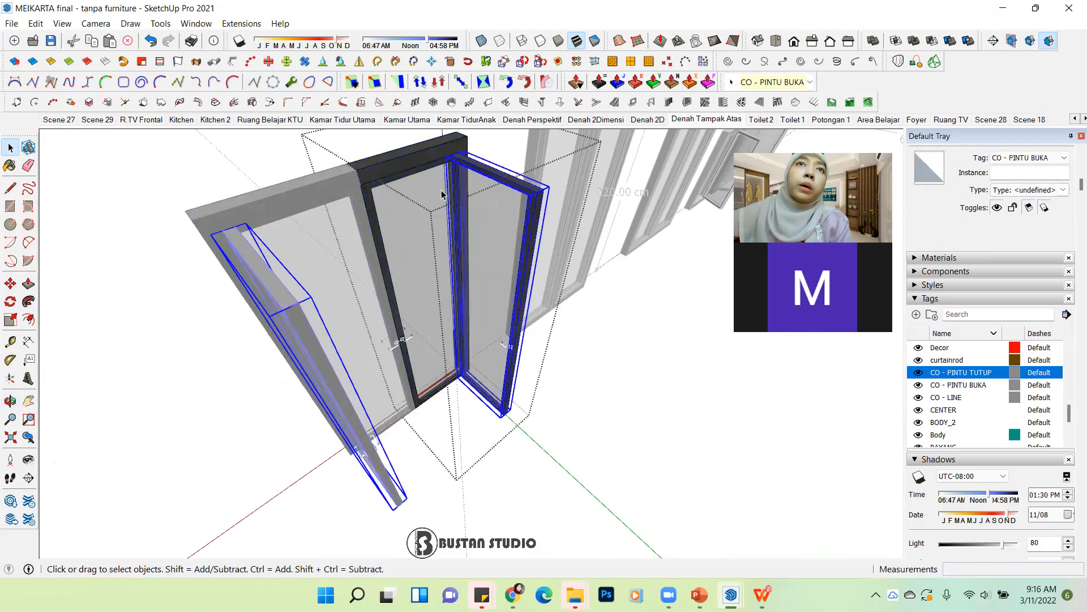
{"action": "left_click", "coordinate": [422, 160]}
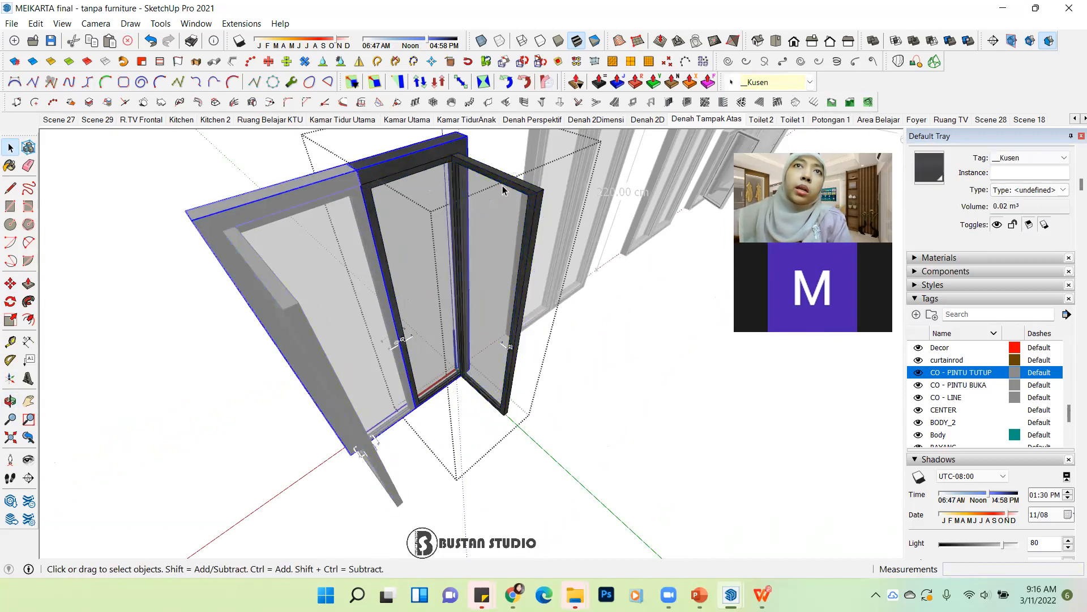
{"action": "left_click", "coordinate": [498, 202]}
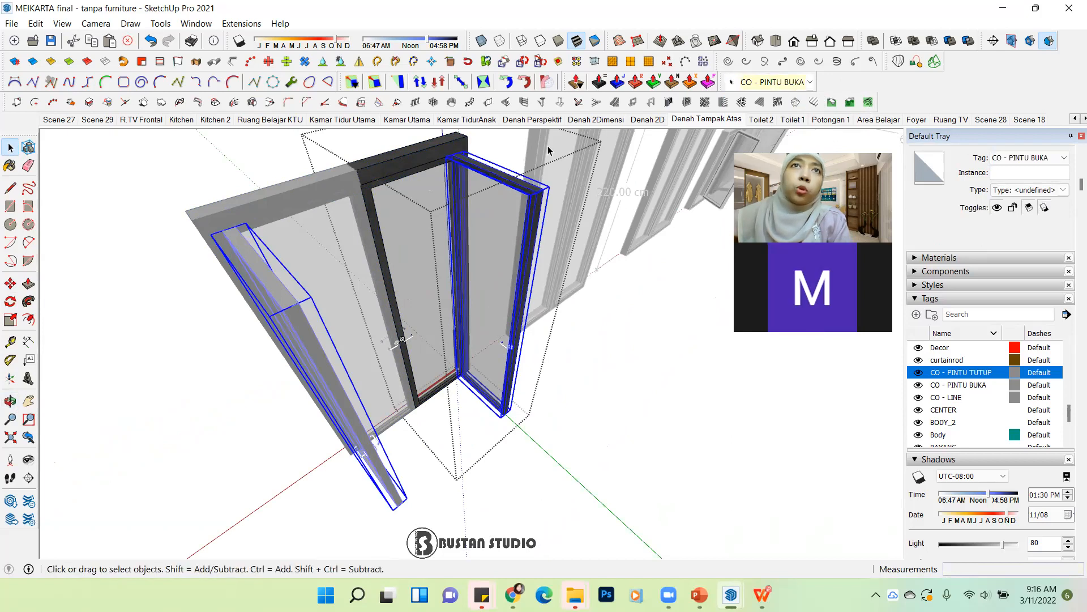
{"action": "left_click", "coordinate": [430, 208]}
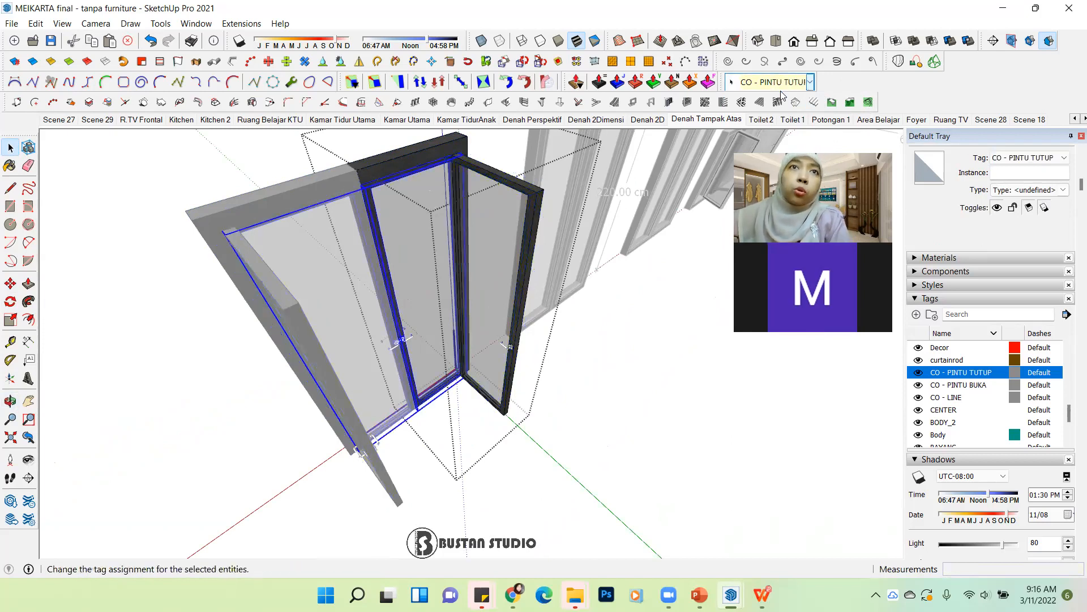
{"action": "left_click", "coordinate": [621, 370]}
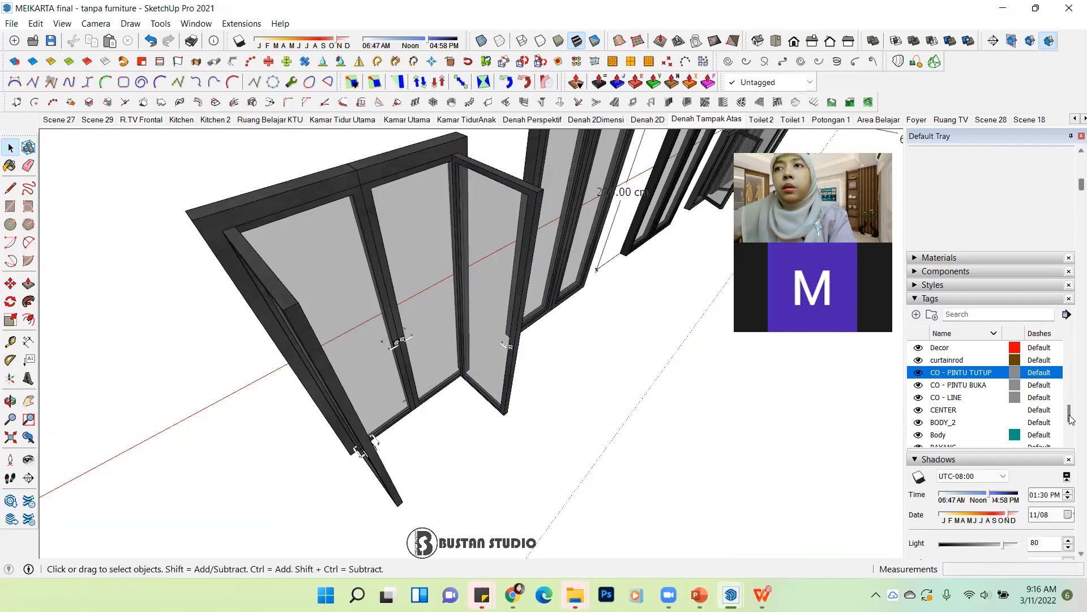
{"action": "left_click_drag", "start_coordinate": [1070, 416], "coordinate": [1069, 357]}
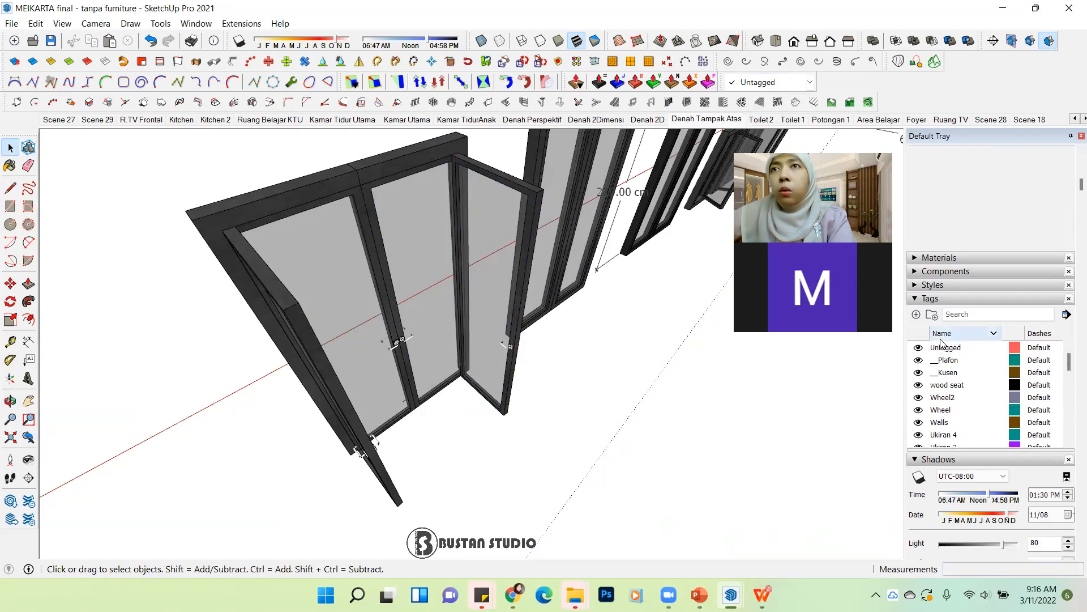
{"action": "scroll", "coordinate": [973, 369], "scroll_direction": "up", "scroll_amount": 2}
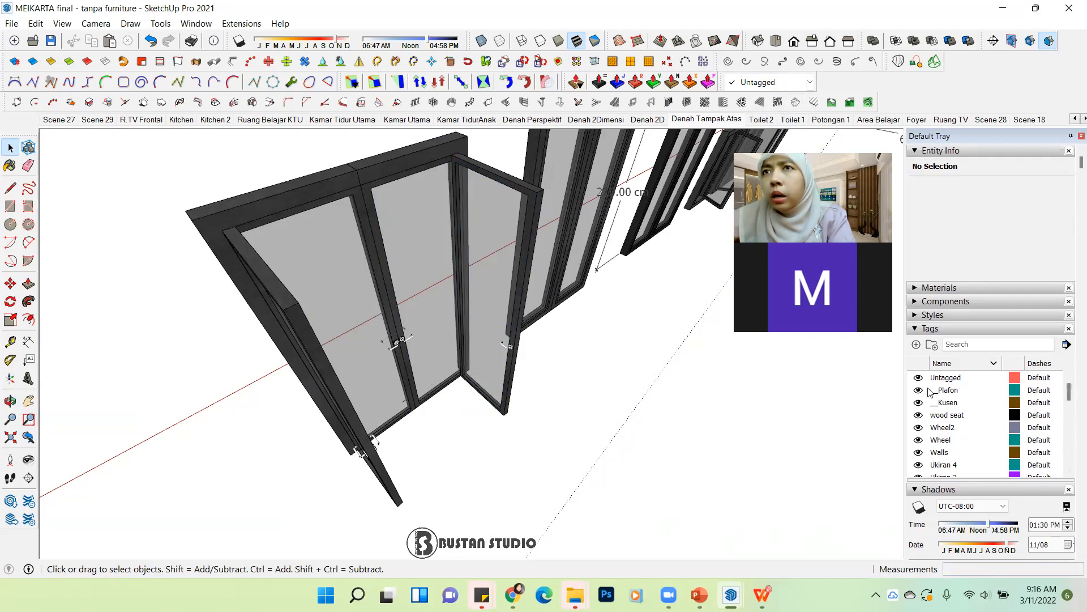
{"action": "left_click_drag", "start_coordinate": [905, 392], "coordinate": [882, 392]}
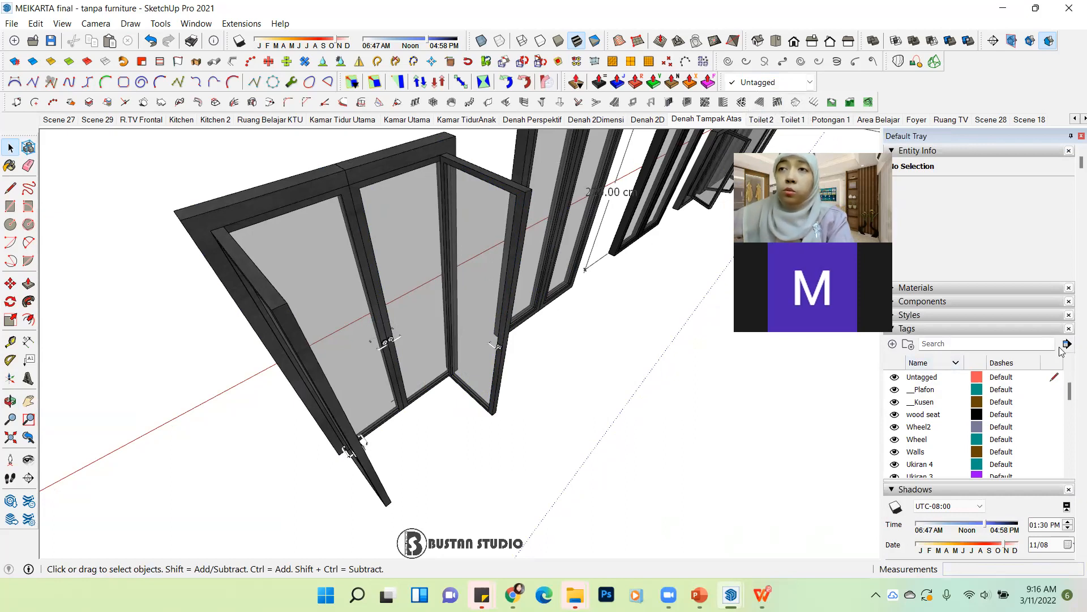
{"action": "left_click_drag", "start_coordinate": [882, 443], "coordinate": [936, 433]}
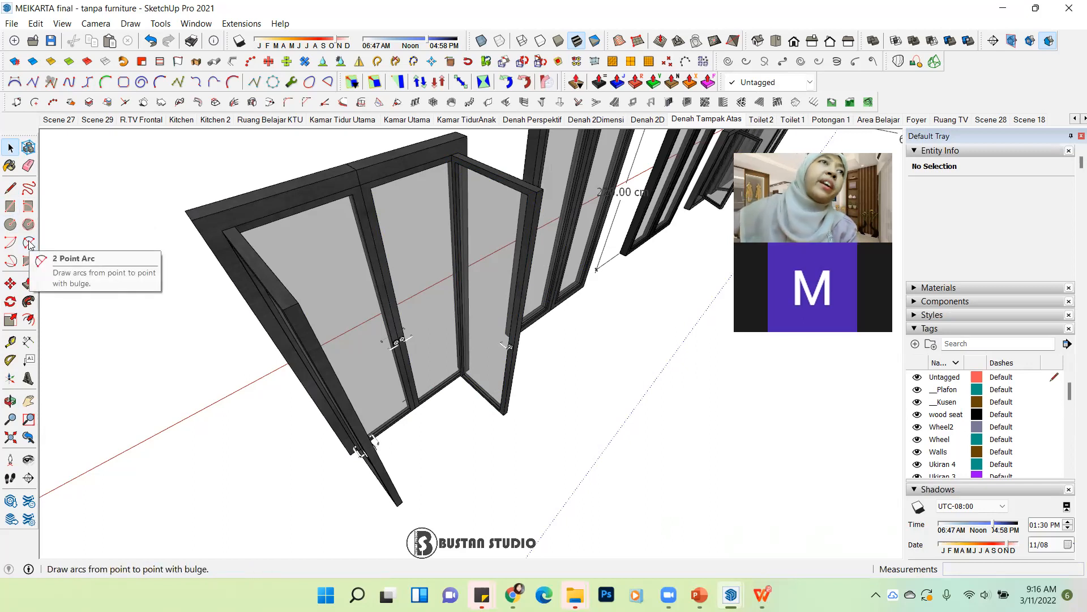
Step: Open the door component for editing and select the closed door leaf group
{"action": "double_click", "coordinate": [436, 292]}
{"action": "left_click", "coordinate": [453, 289]}
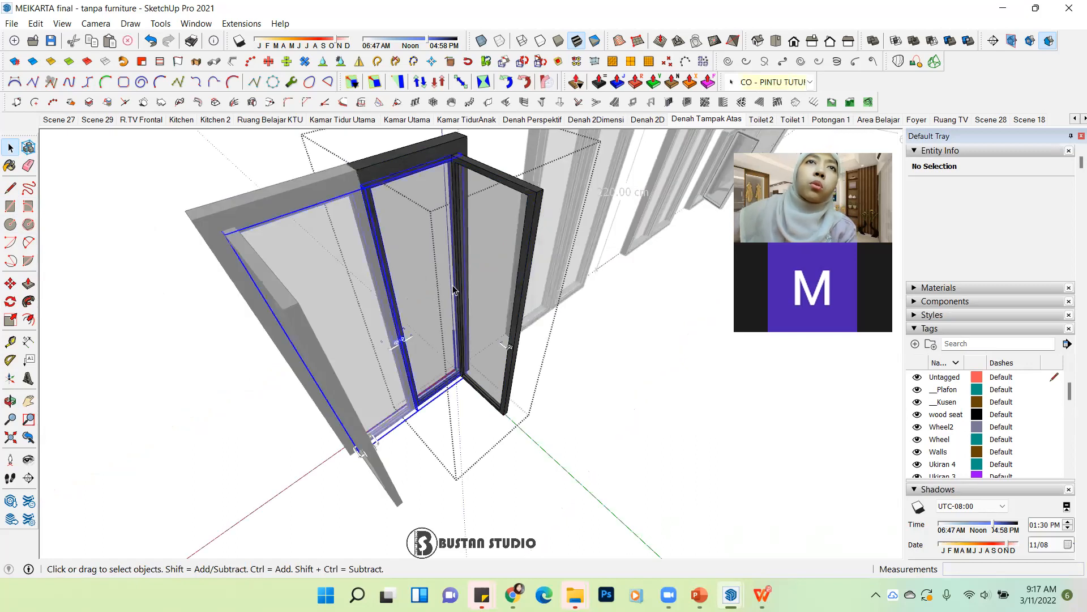
{"action": "scroll", "coordinate": [466, 306], "scroll_direction": "up", "scroll_amount": 2}
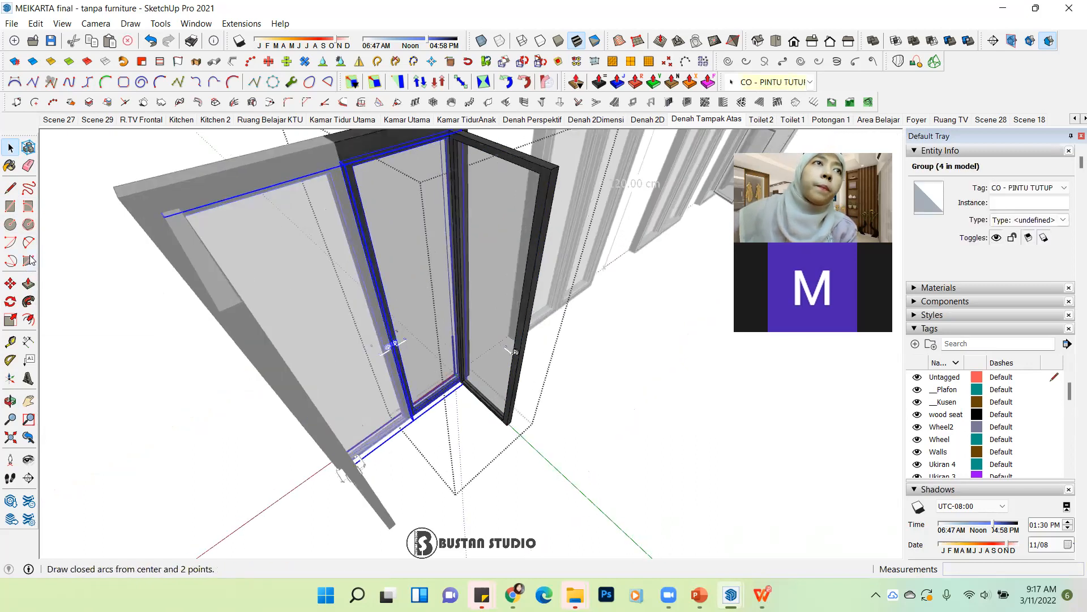
{"action": "left_click", "coordinate": [28, 243]}
{"action": "scroll", "coordinate": [469, 386], "scroll_direction": "up", "scroll_amount": 2}
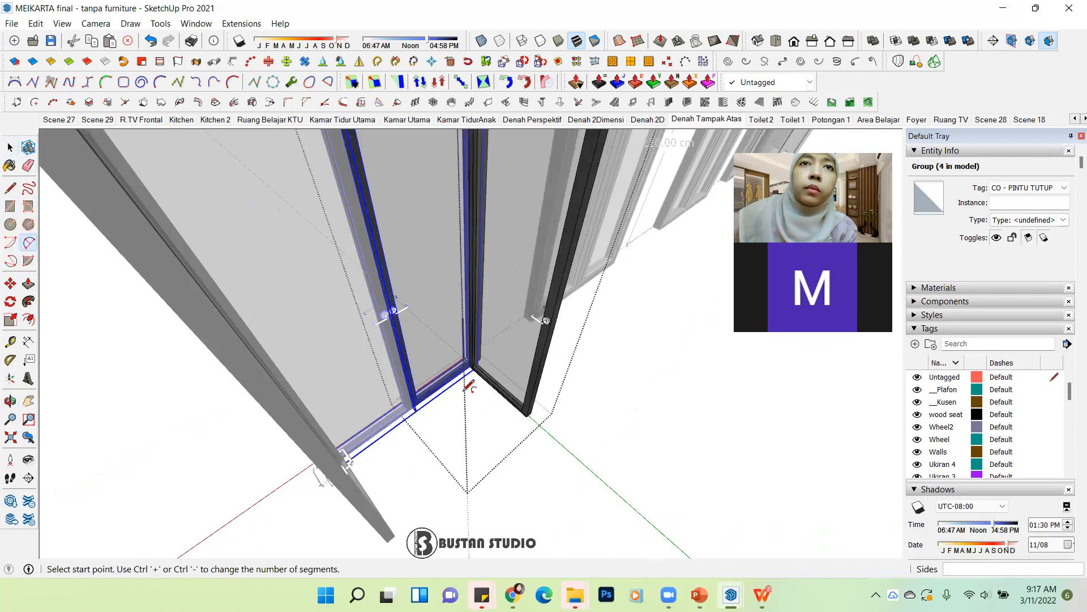
{"action": "scroll", "coordinate": [469, 387], "scroll_direction": "up", "scroll_amount": 3}
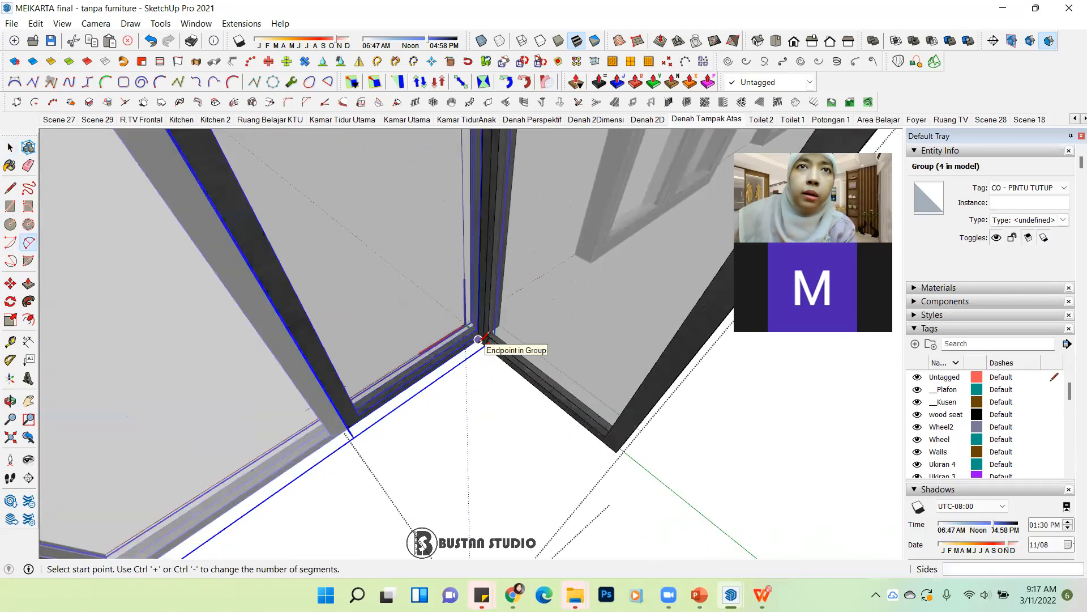
{"action": "left_click", "coordinate": [478, 339]}
{"action": "left_click", "coordinate": [347, 428]}
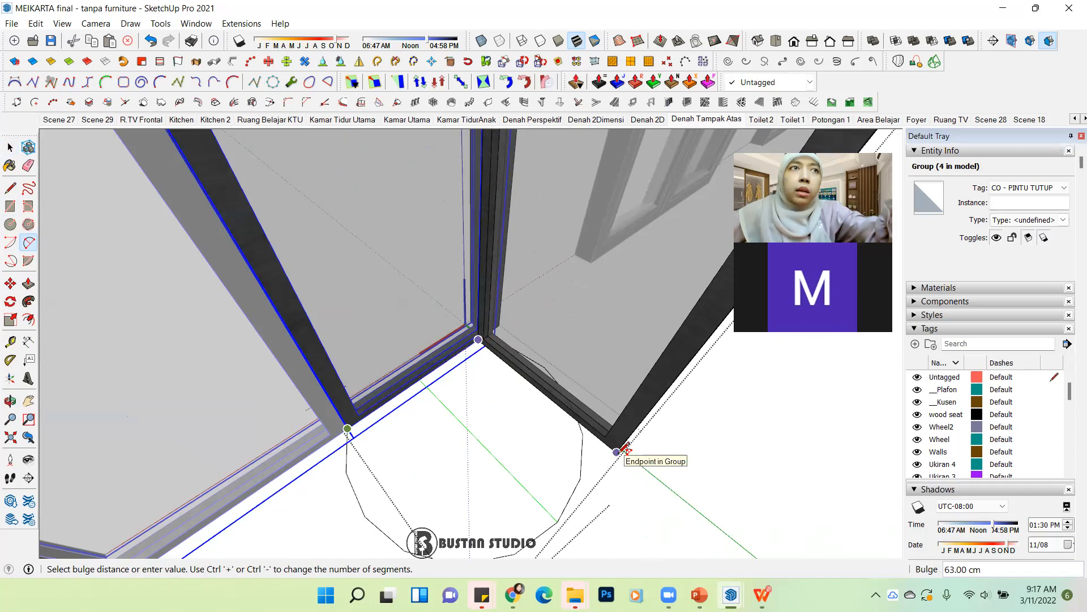
{"action": "key", "text": "Escape"}
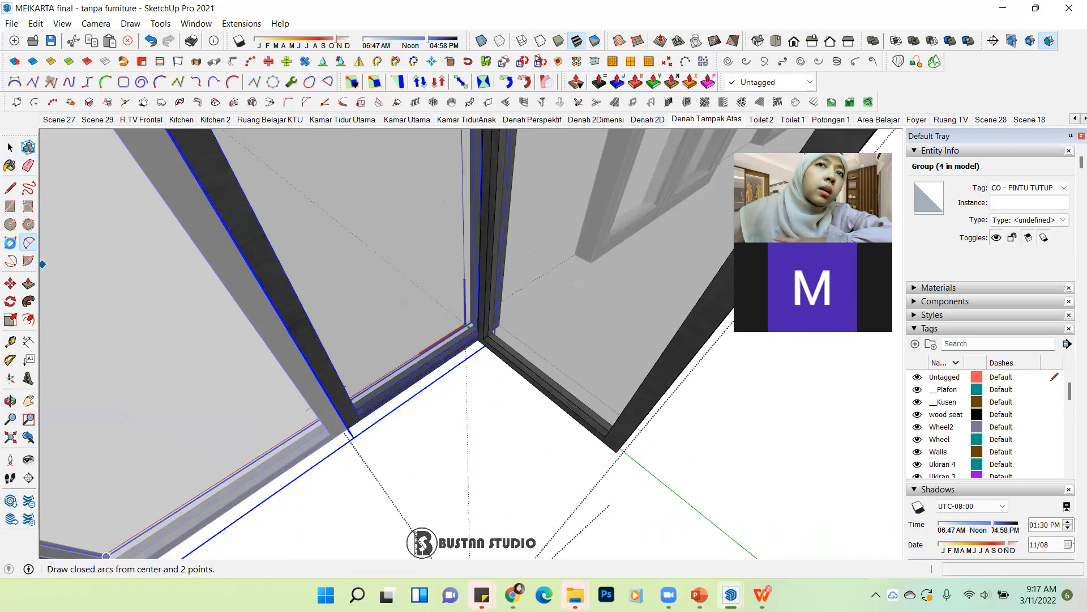
{"action": "left_click", "coordinate": [11, 243]}
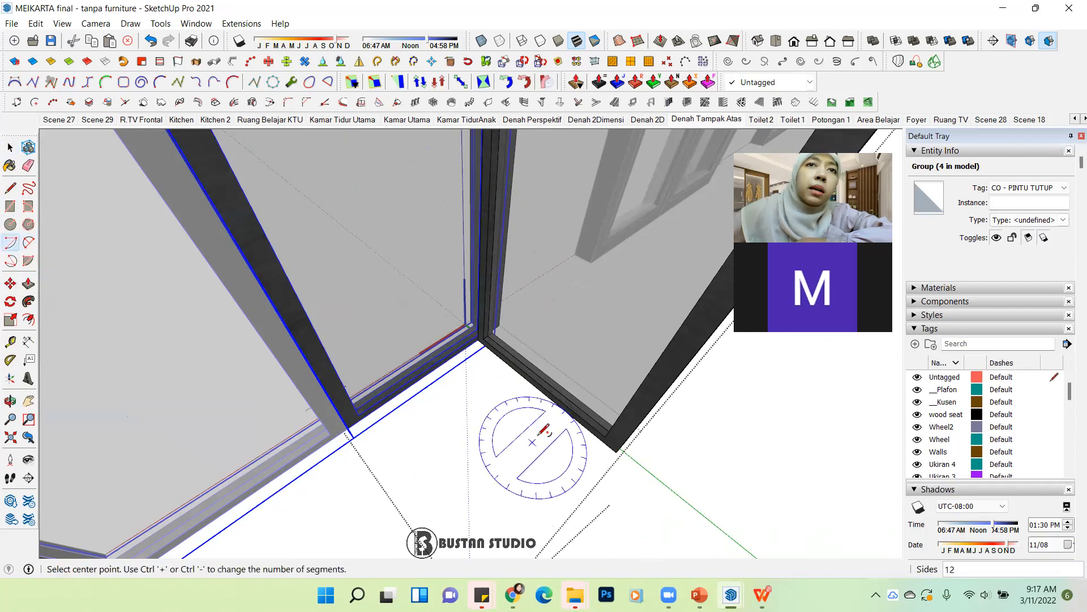
{"action": "left_click", "coordinate": [478, 340]}
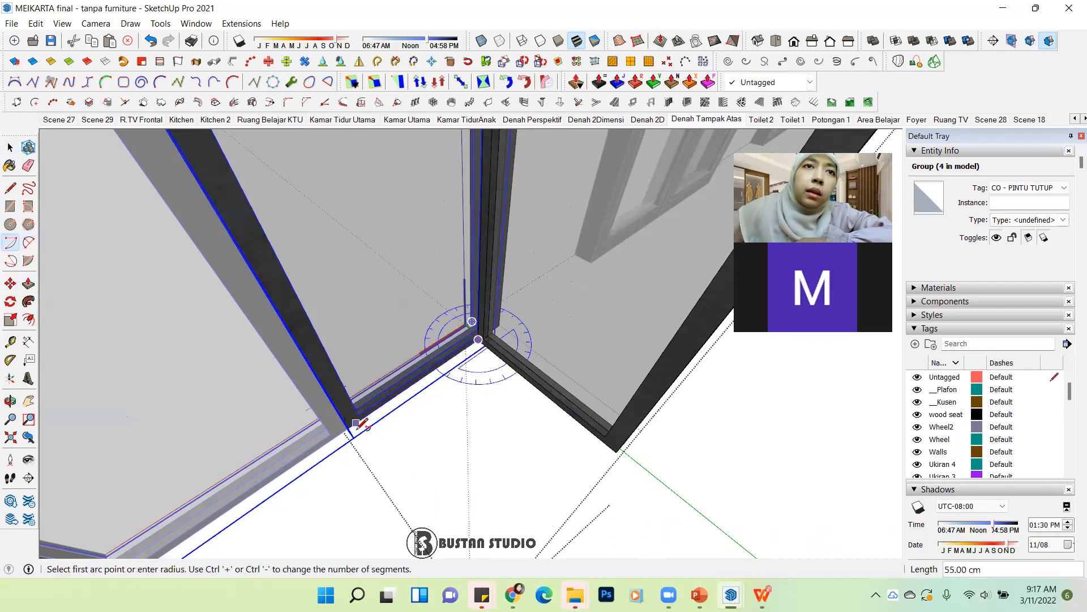
{"action": "left_click", "coordinate": [347, 427]}
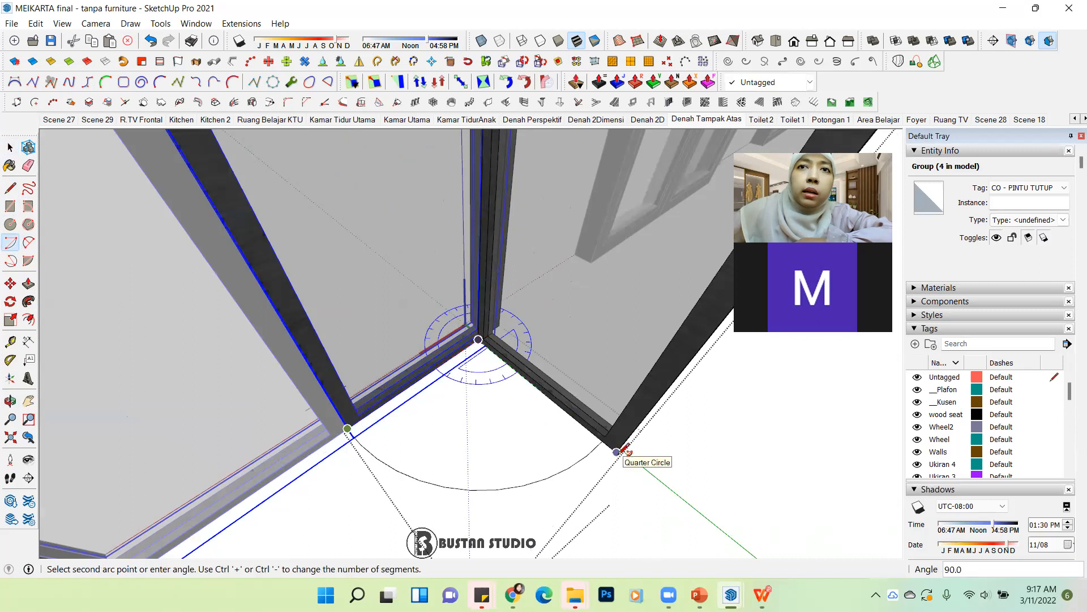
{"action": "middle_click_drag", "start_coordinate": [619, 446], "coordinate": [615, 517]}
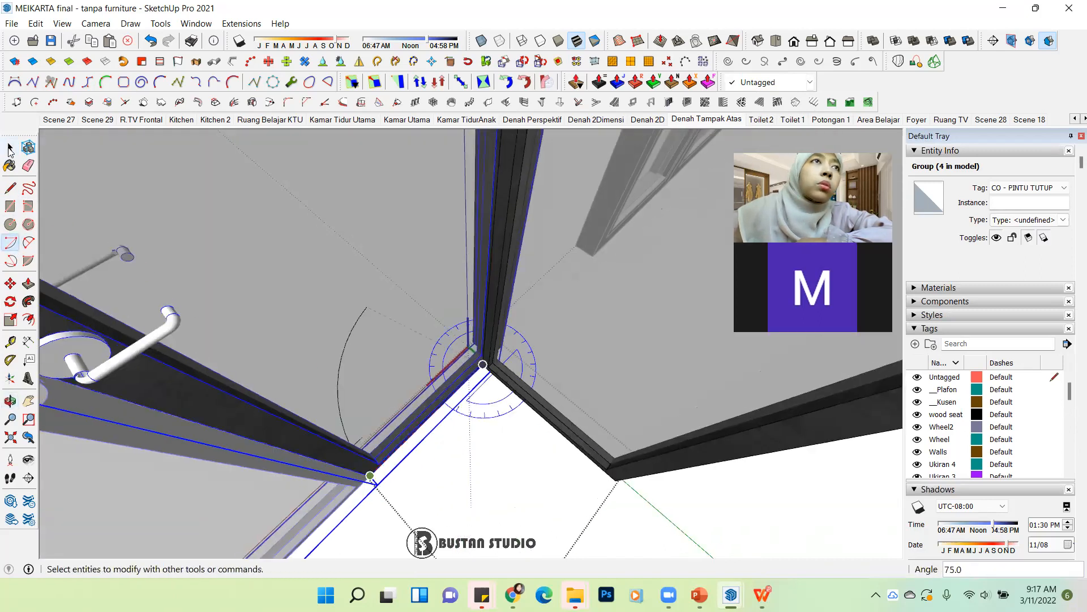
{"action": "left_click", "coordinate": [8, 148]}
{"action": "left_click", "coordinate": [499, 380]}
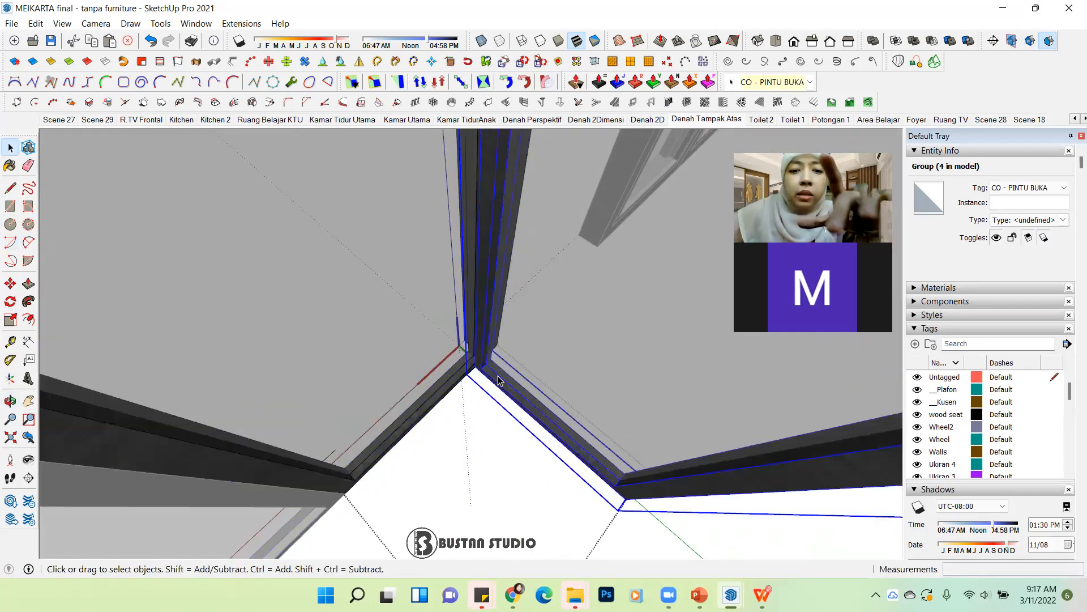
{"action": "key", "text": "m"}
{"action": "middle_click_drag", "start_coordinate": [499, 380], "coordinate": [704, 392]}
{"action": "scroll", "coordinate": [502, 288], "scroll_direction": "up", "scroll_amount": 1}
{"action": "scroll", "coordinate": [503, 318], "scroll_direction": "up", "scroll_amount": 1}
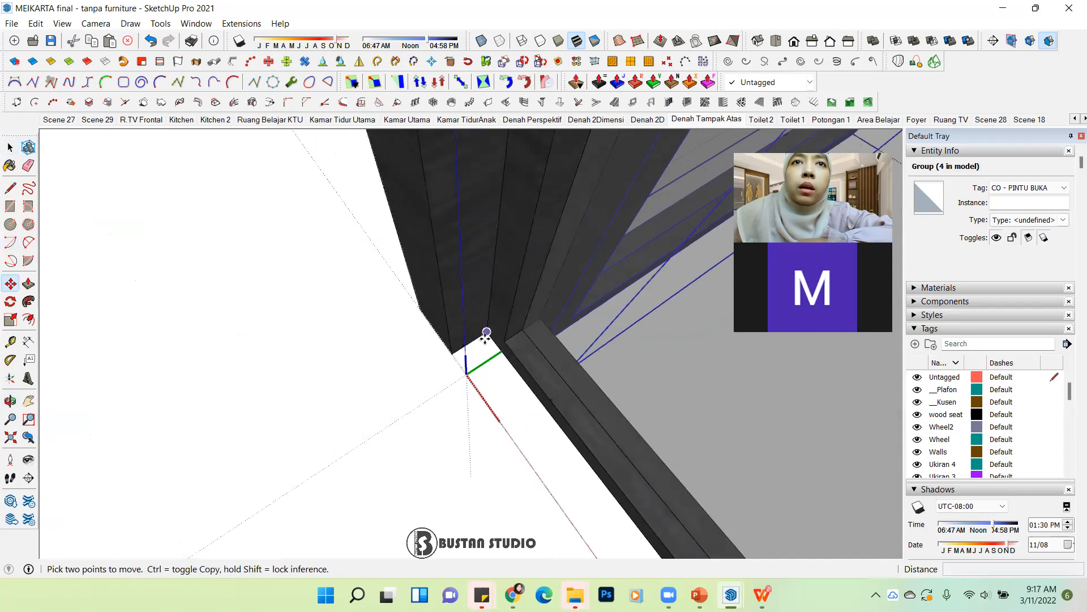
{"action": "left_click", "coordinate": [486, 334]}
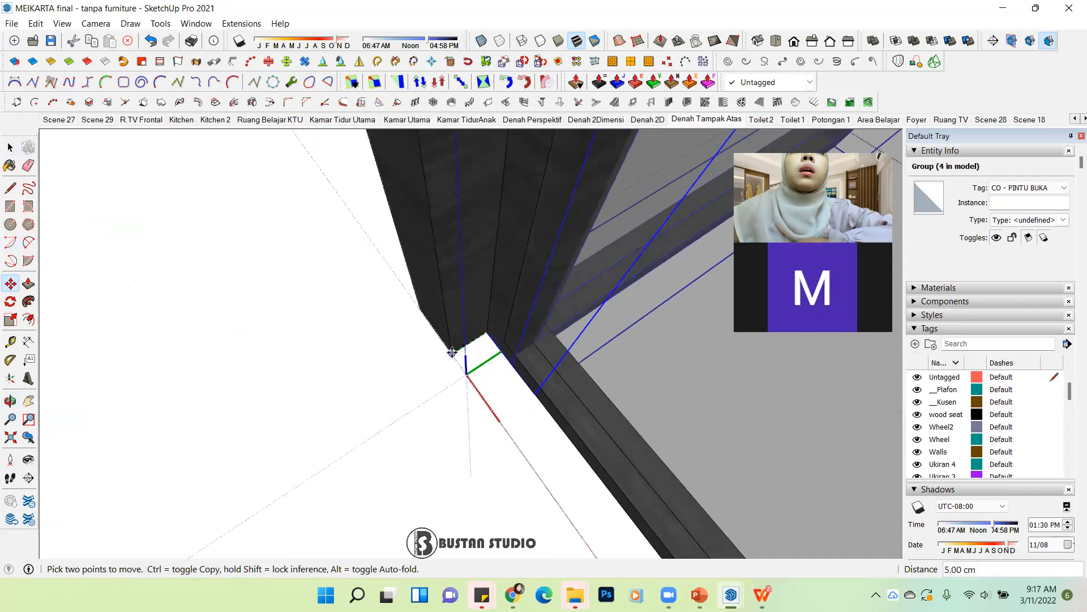
{"action": "key", "text": "Escape"}
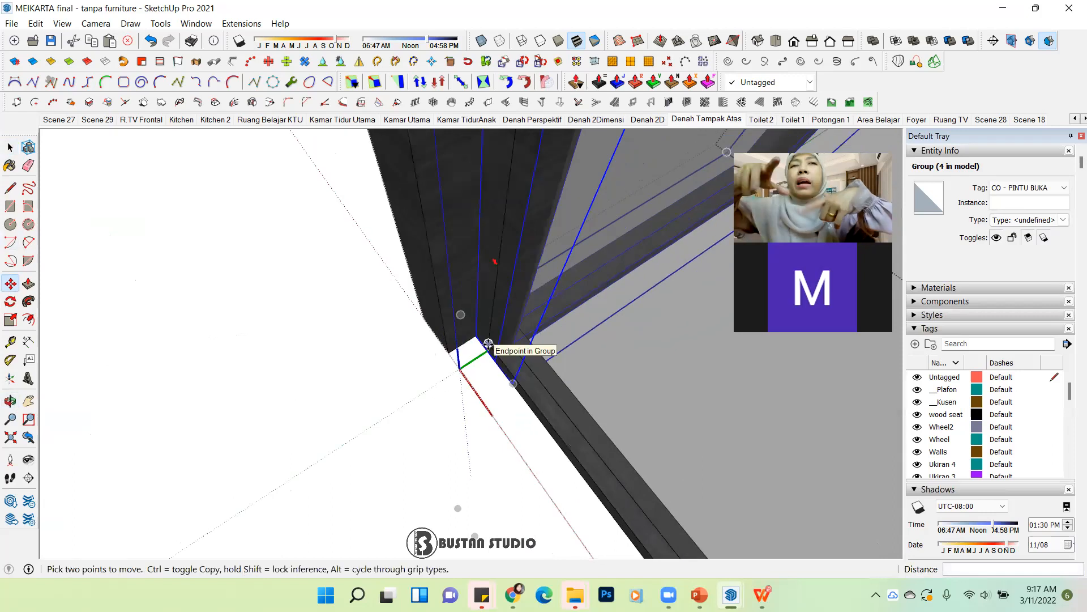
Step: Draw a quarter-circle swing arc of 63 cm radius centred on the hinge corner, from the closed leaf's lower corner to the opened leaf's
{"action": "middle_click_drag", "start_coordinate": [516, 354], "coordinate": [91, 334]}
{"action": "scroll", "coordinate": [441, 289], "scroll_direction": "down", "scroll_amount": 4}
{"action": "middle_click_drag", "start_coordinate": [452, 290], "coordinate": [340, 340]}
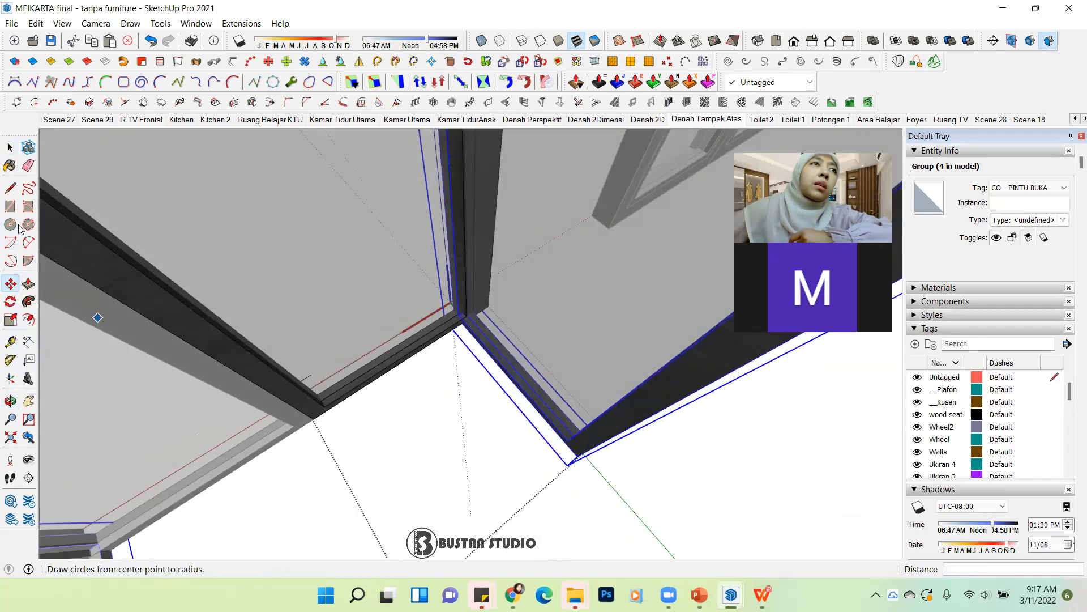
{"action": "left_click", "coordinate": [10, 242]}
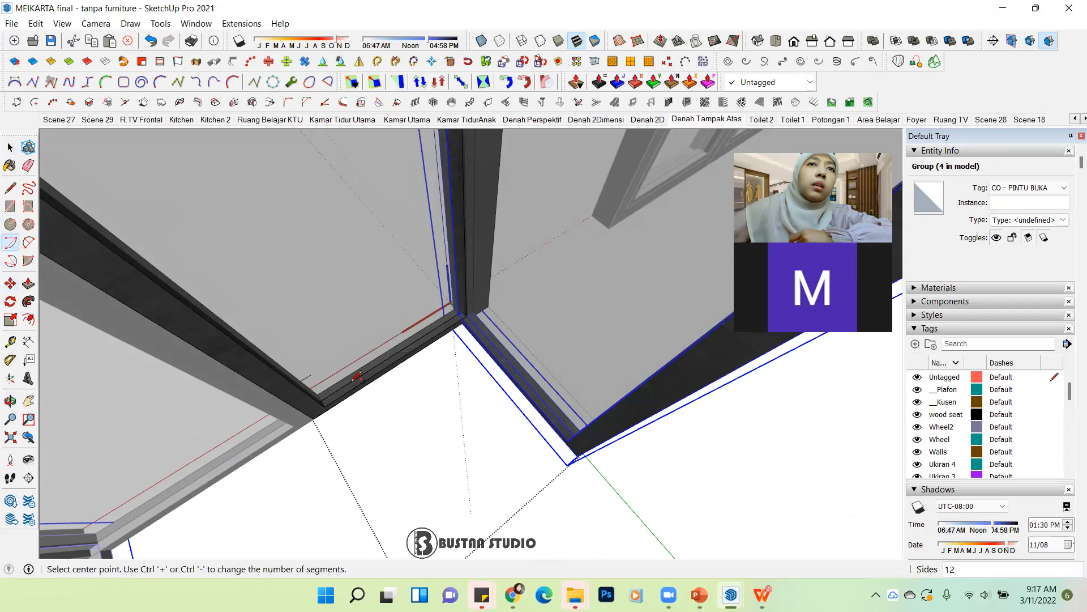
{"action": "scroll", "coordinate": [352, 380], "scroll_direction": "up", "scroll_amount": 1}
{"action": "scroll", "coordinate": [352, 380], "scroll_direction": "up", "scroll_amount": 1}
{"action": "middle_click_drag", "start_coordinate": [502, 295], "coordinate": [715, 289]}
{"action": "middle_click_drag", "start_coordinate": [324, 259], "coordinate": [553, 213]}
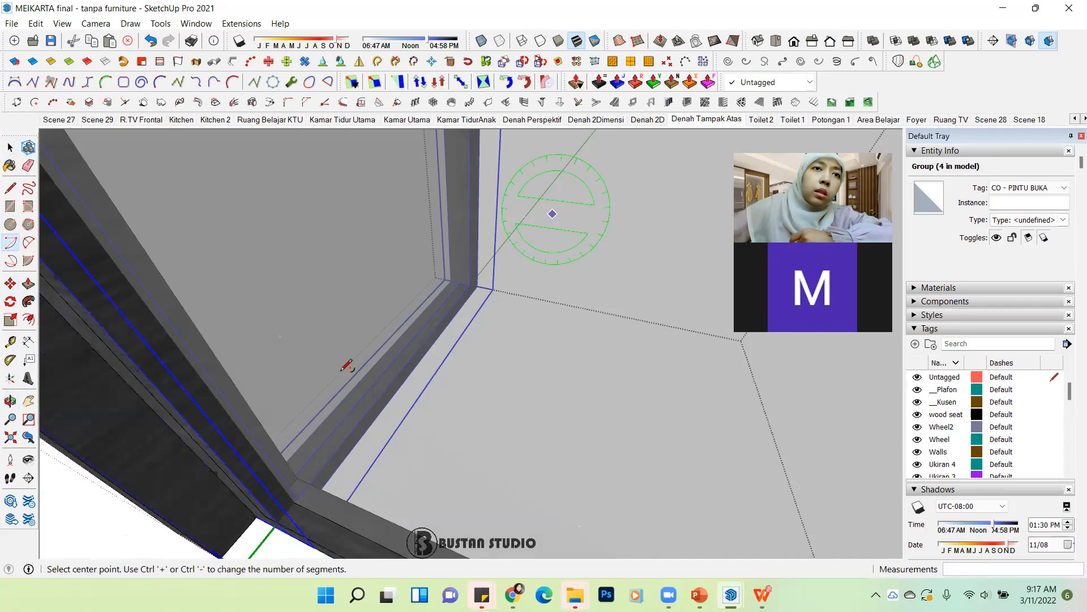
{"action": "scroll", "coordinate": [347, 365], "scroll_direction": "down", "scroll_amount": 1}
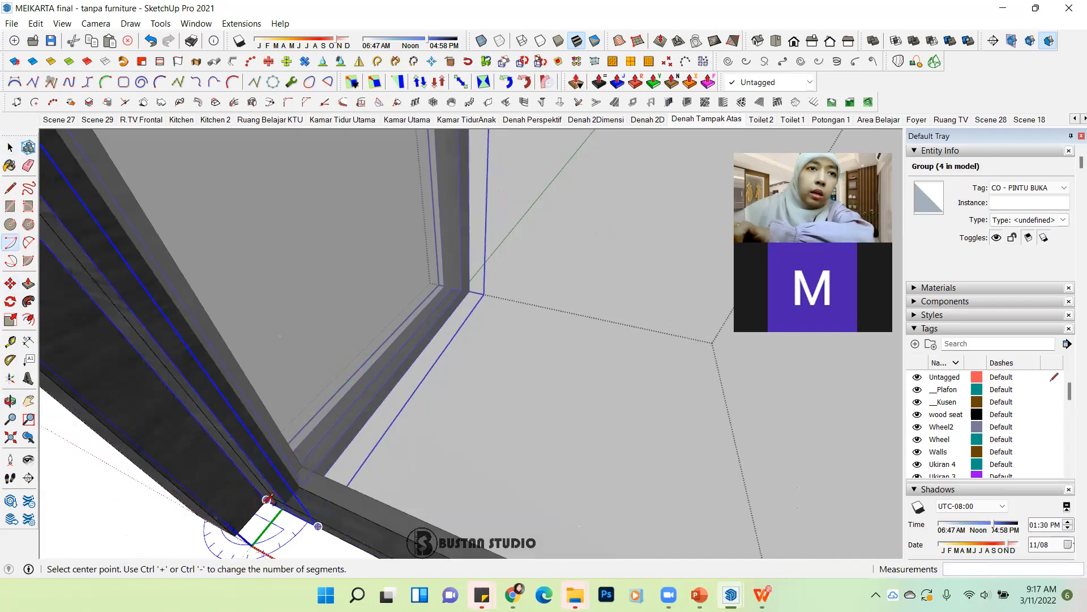
{"action": "left_click", "coordinate": [267, 499]}
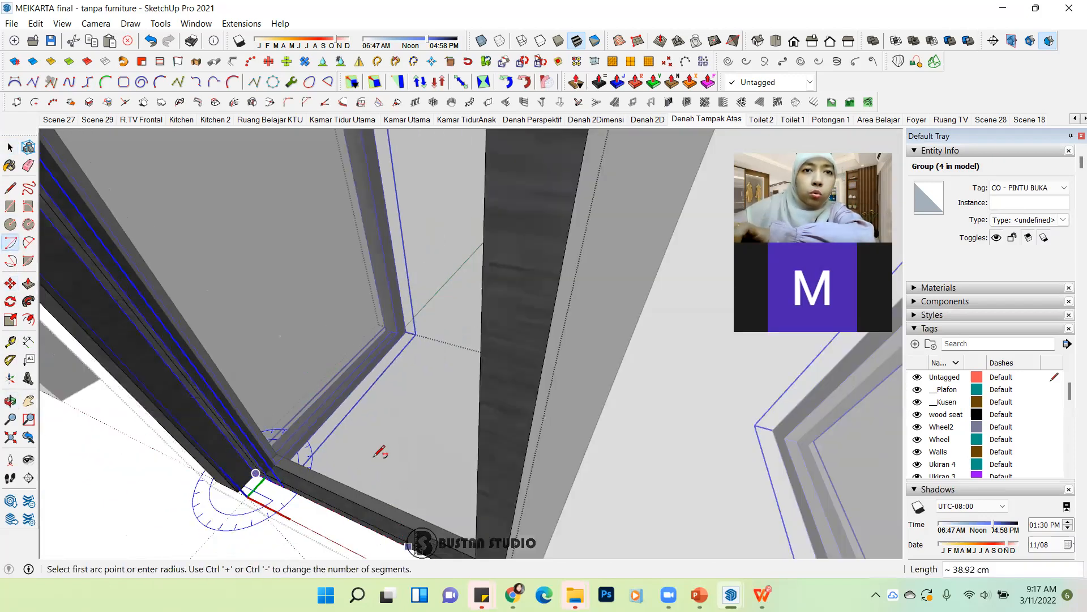
{"action": "scroll", "coordinate": [380, 452], "scroll_direction": "down", "scroll_amount": 1}
{"action": "middle_click_drag", "start_coordinate": [382, 451], "coordinate": [595, 510]}
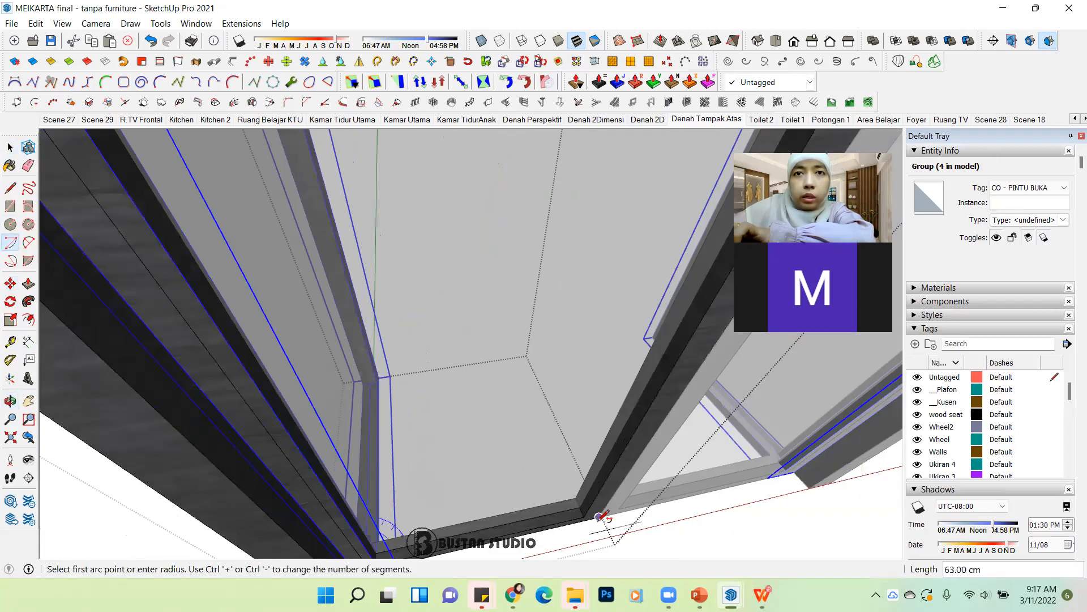
{"action": "left_click", "coordinate": [599, 516]}
{"action": "middle_click_drag", "start_coordinate": [400, 348], "coordinate": [583, 394]}
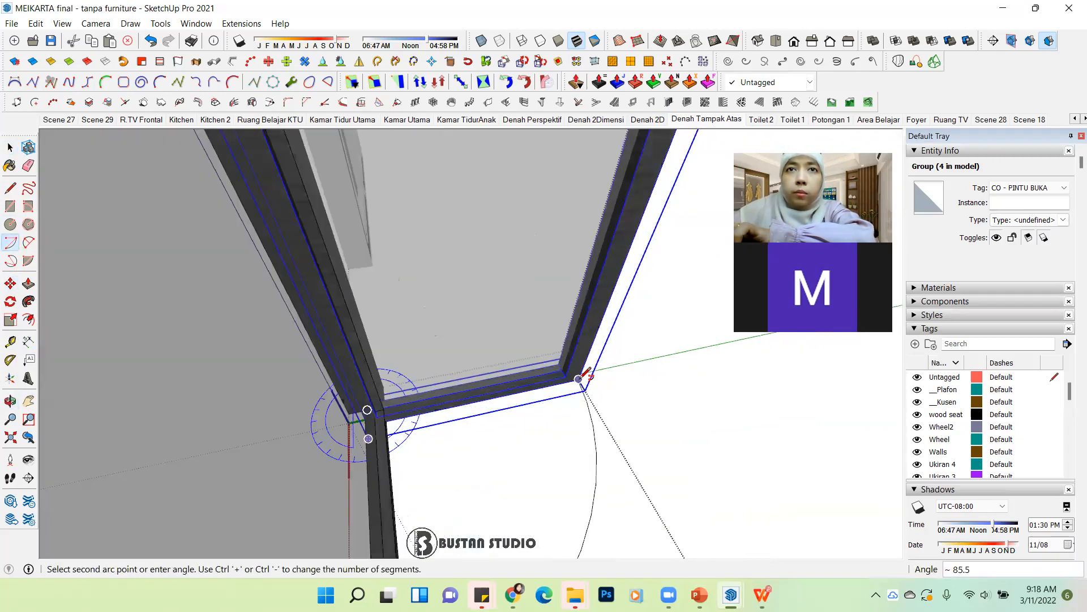
{"action": "key", "text": "Escape"}
Step: Assign the door swing arc to the CO - LINE tag and leave the door component
{"action": "left_click", "coordinate": [10, 147]}
{"action": "scroll", "coordinate": [374, 294], "scroll_direction": "down", "scroll_amount": 3}
{"action": "middle_click_drag", "start_coordinate": [374, 294], "coordinate": [607, 334]}
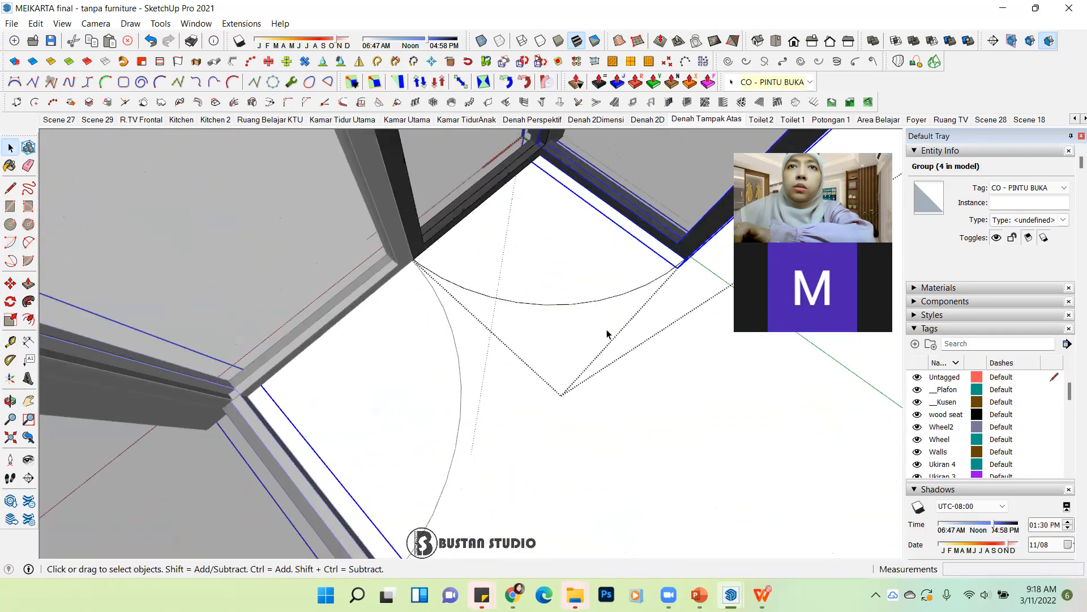
{"action": "left_click", "coordinate": [609, 304]}
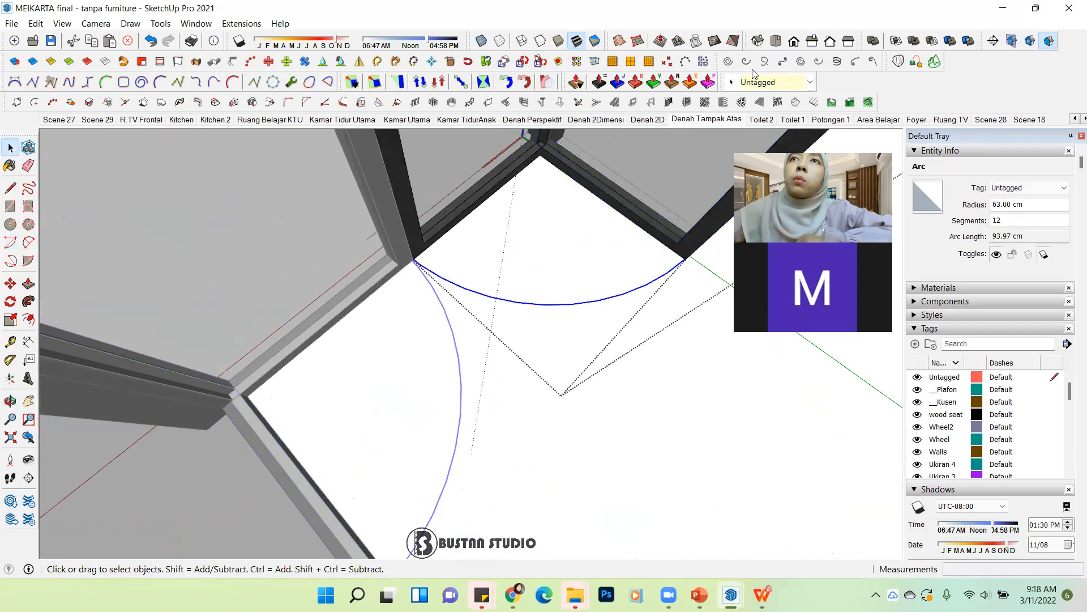
{"action": "left_click", "coordinate": [812, 83]}
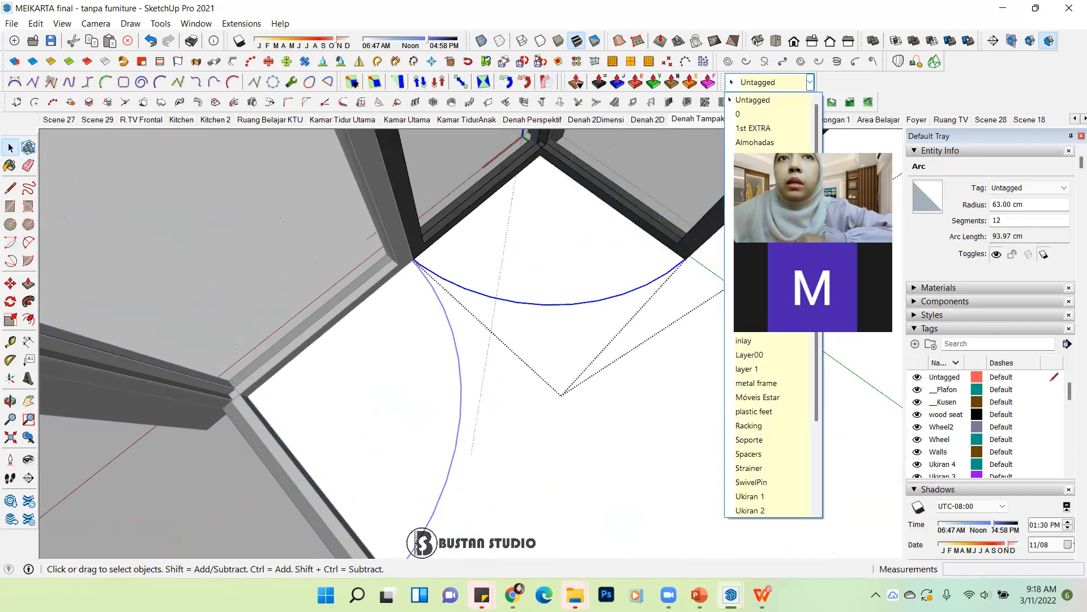
{"action": "left_click", "coordinate": [759, 213]}
{"action": "left_click", "coordinate": [10, 148]}
{"action": "scroll", "coordinate": [417, 355], "scroll_direction": "down", "scroll_amount": 6}
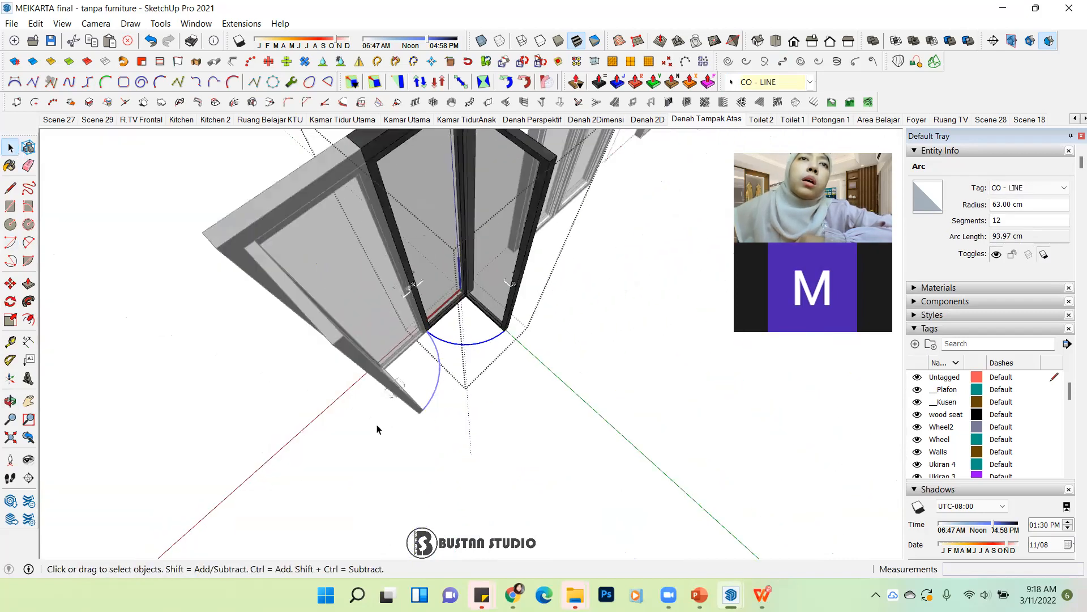
{"action": "left_click", "coordinate": [380, 464]}
{"action": "scroll", "coordinate": [435, 348], "scroll_direction": "down", "scroll_amount": 4}
{"action": "middle_click_drag", "start_coordinate": [437, 340], "coordinate": [559, 354]}
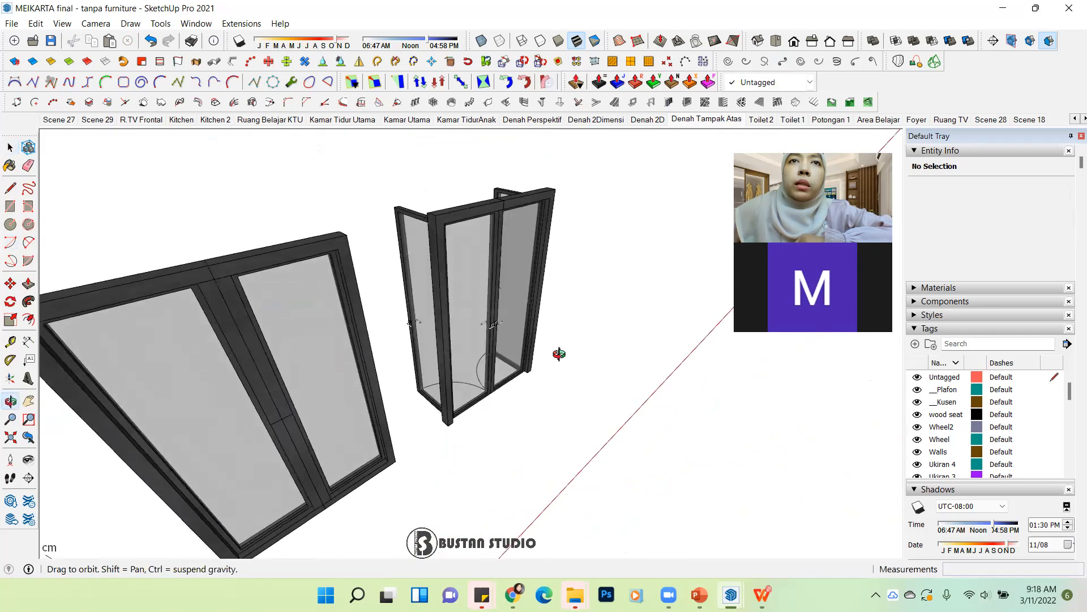
Step: Find the CO tags in the tag list and widen its name column to show their full names
{"action": "scroll", "coordinate": [453, 286], "scroll_direction": "up", "scroll_amount": 8}
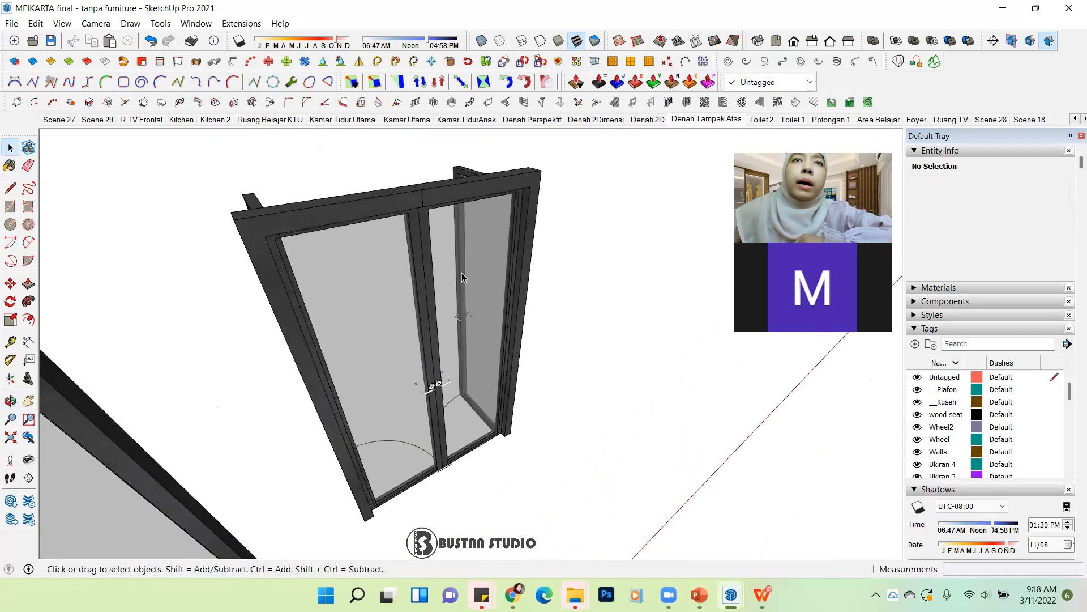
{"action": "scroll", "coordinate": [952, 448], "scroll_direction": "down", "scroll_amount": 10}
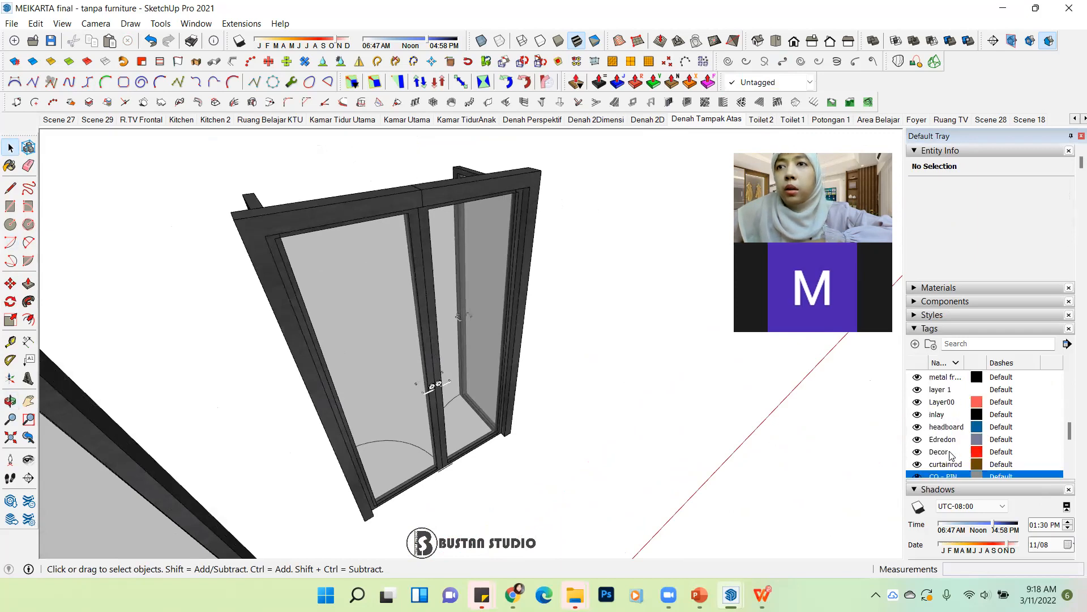
{"action": "scroll", "coordinate": [951, 455], "scroll_direction": "down", "scroll_amount": 2}
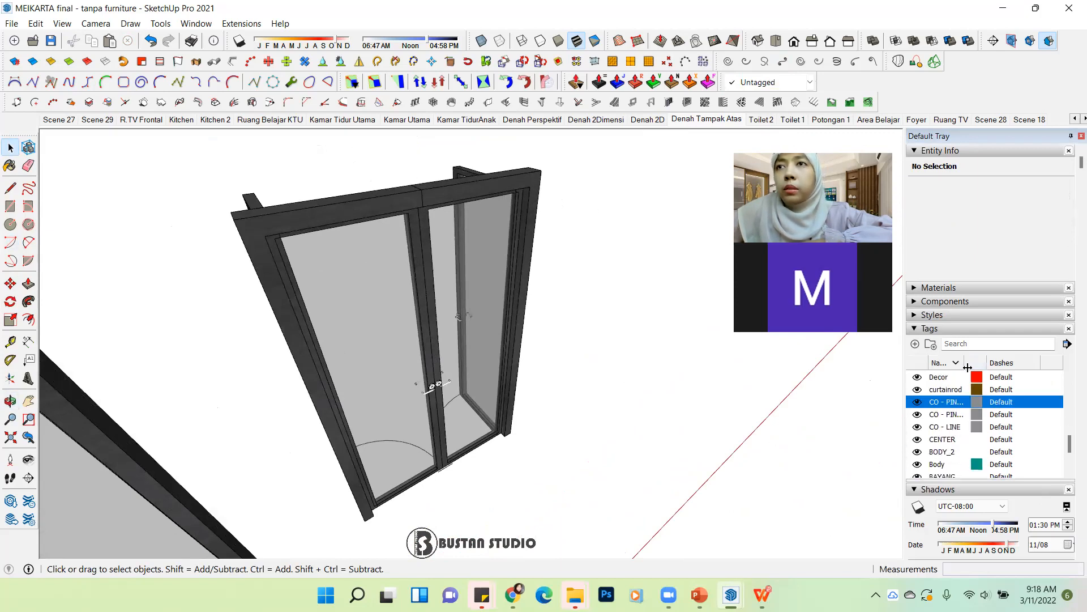
{"action": "left_click_drag", "start_coordinate": [977, 364], "coordinate": [999, 365]}
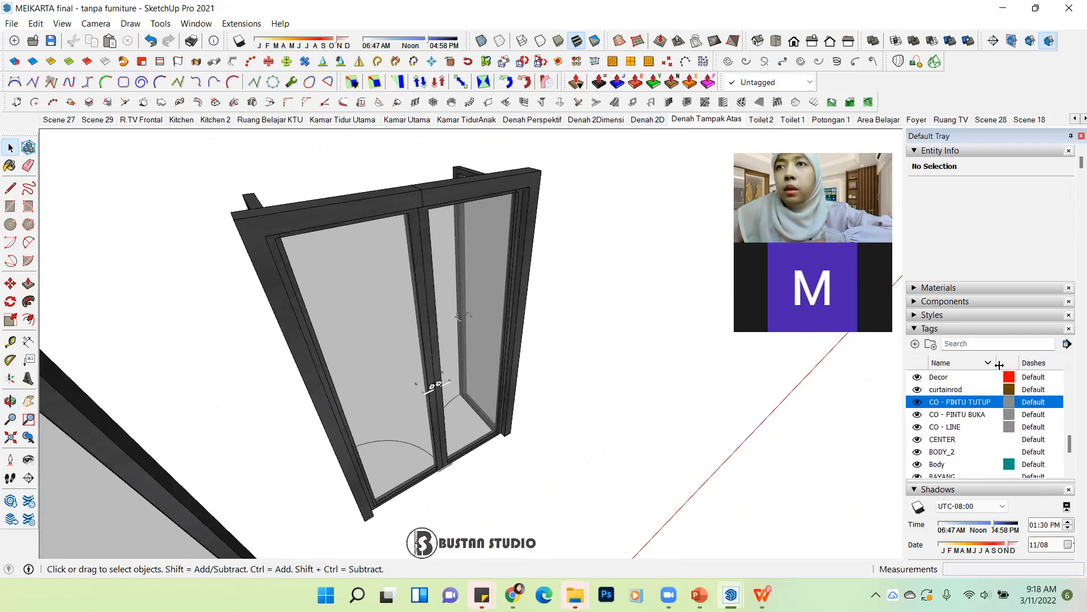
Step: Test the CO - PINTU BUKA and CO - LINE tags by hiding and reshowing them, and hide the CO - PINTU TUTUP tag
{"action": "left_click", "coordinate": [918, 415]}
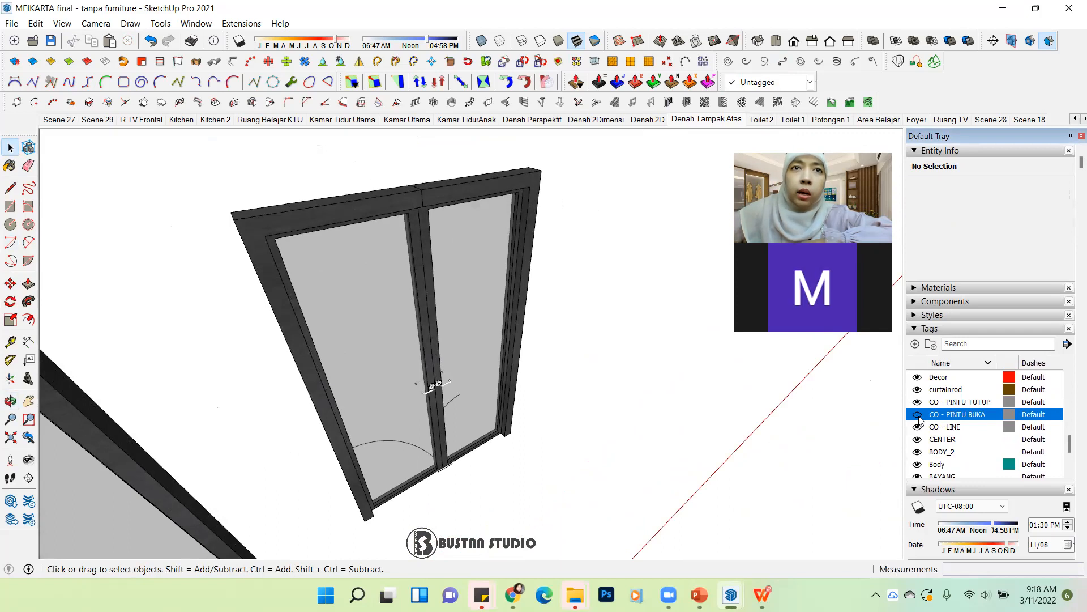
{"action": "left_click", "coordinate": [917, 427]}
{"action": "middle_click_drag", "start_coordinate": [567, 482], "coordinate": [510, 340]}
{"action": "left_click", "coordinate": [918, 427]}
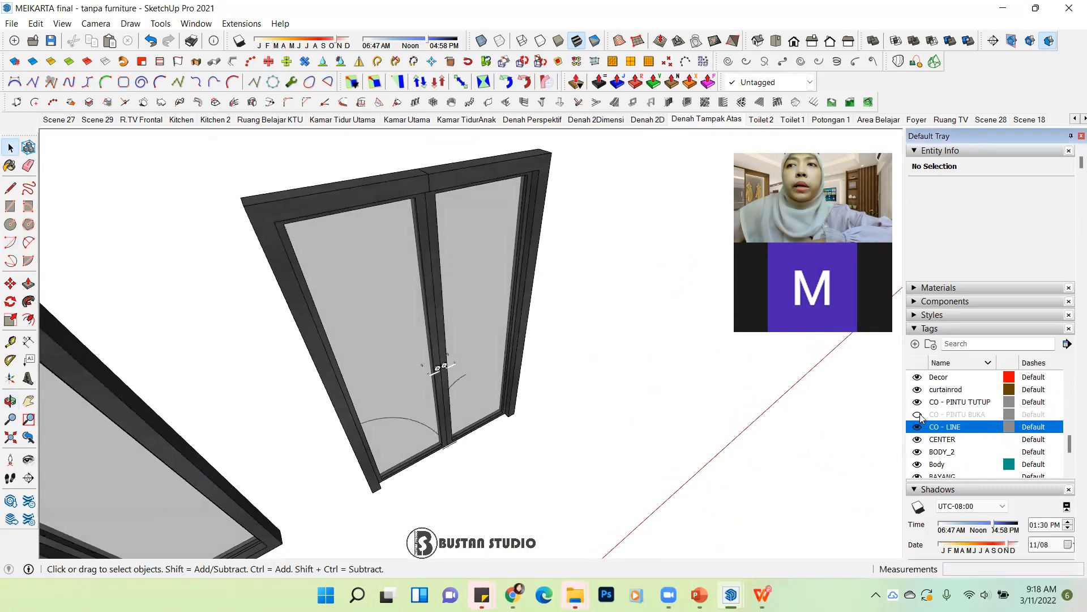
{"action": "left_click", "coordinate": [918, 415]}
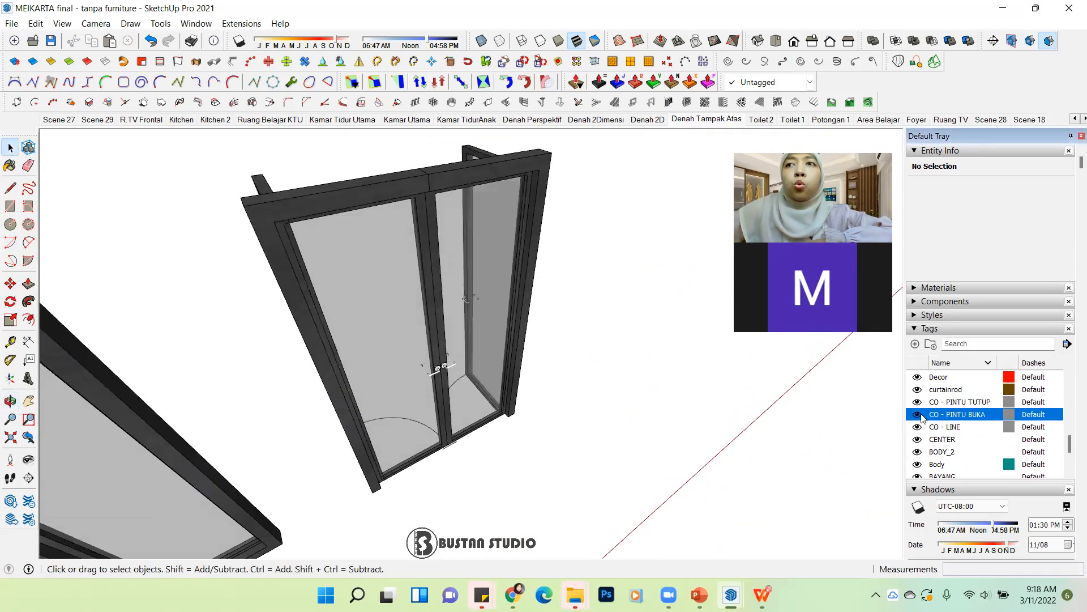
{"action": "left_click", "coordinate": [918, 403]}
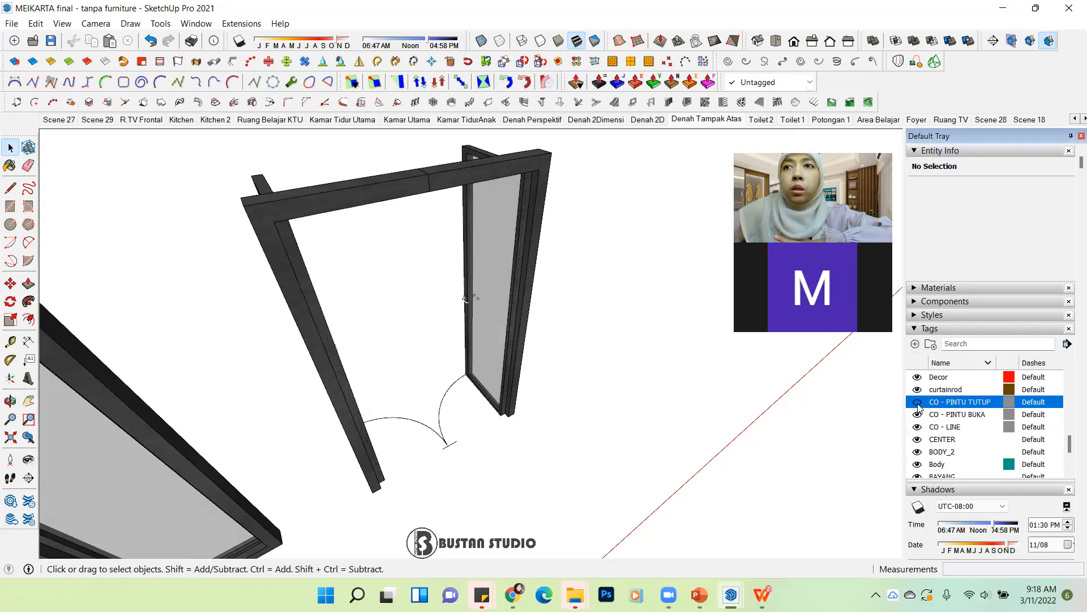
{"action": "middle_click_drag", "start_coordinate": [488, 320], "coordinate": [397, 368]}
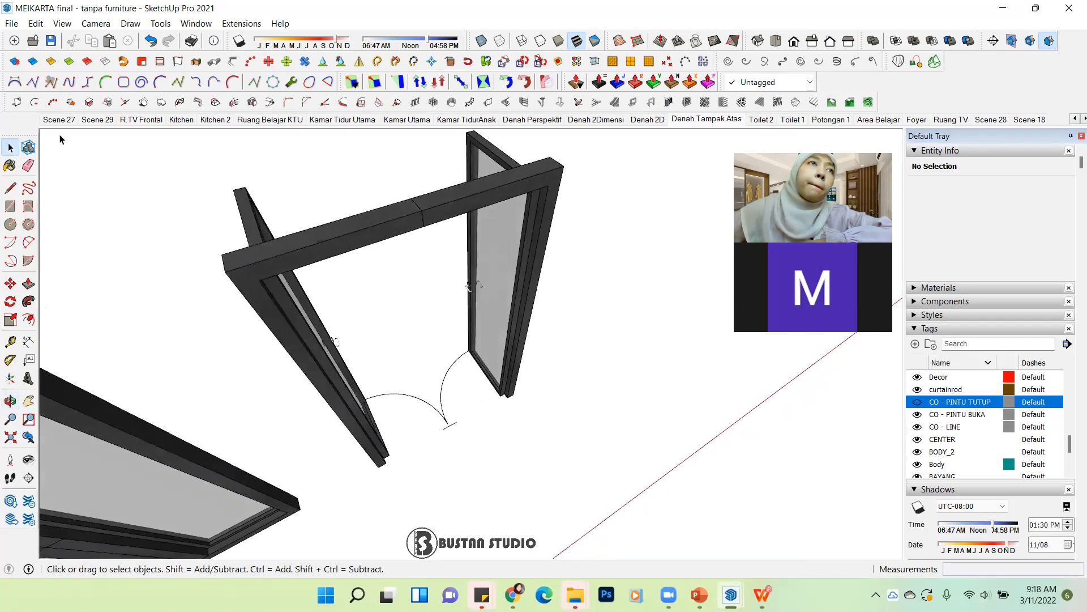
Step: Inside the door component, delete the short stray edge at the end of the swing arc, and leave the component
{"action": "double_click", "coordinate": [459, 427]}
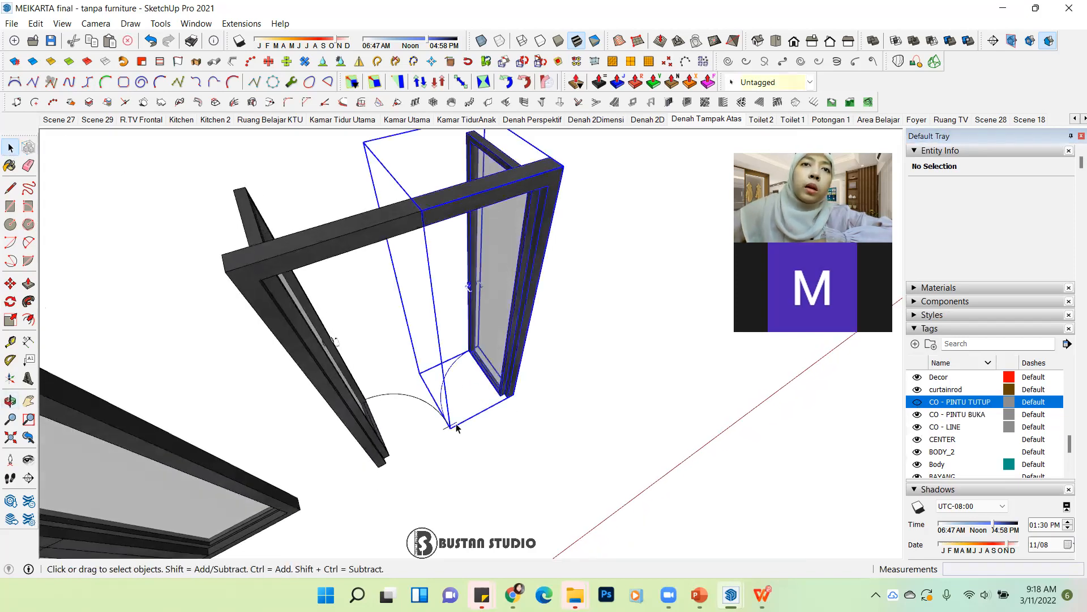
{"action": "left_click", "coordinate": [468, 424]}
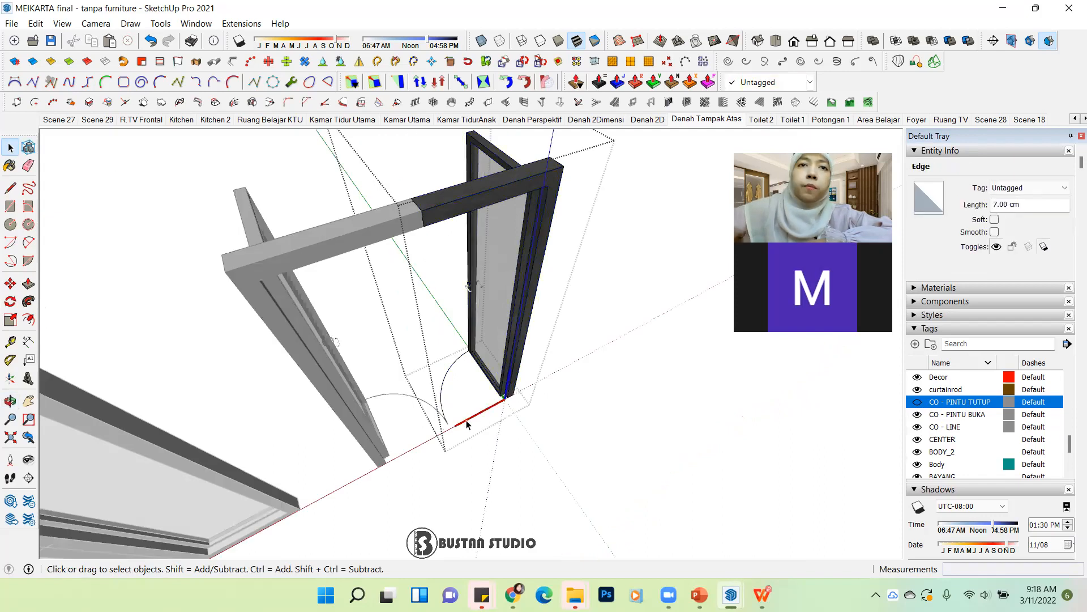
{"action": "left_click", "coordinate": [573, 391]}
{"action": "left_click", "coordinate": [572, 390]}
{"action": "middle_click_drag", "start_coordinate": [526, 383], "coordinate": [474, 382]}
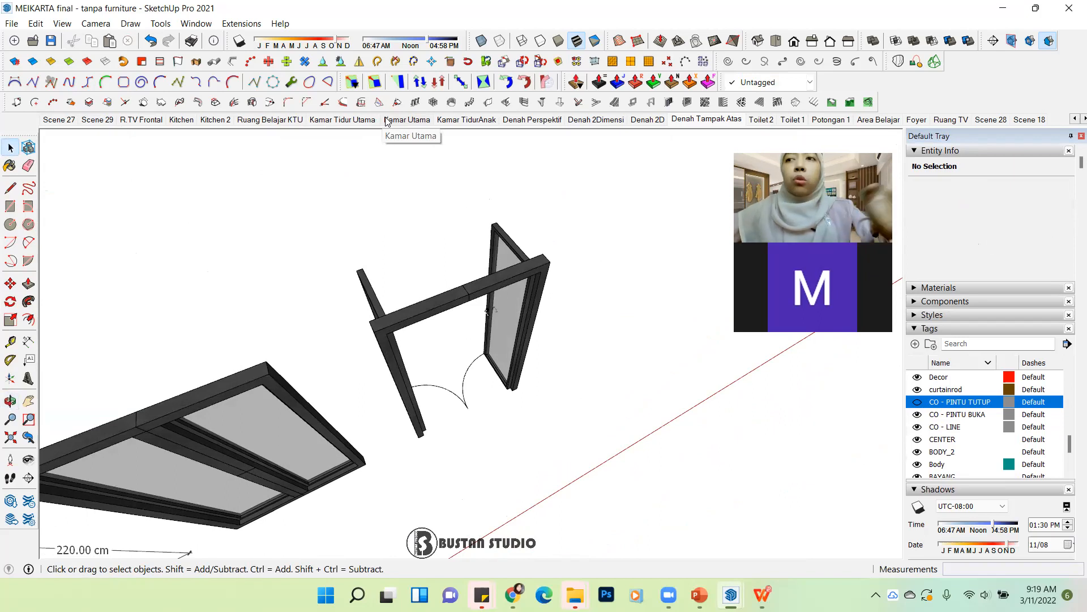
Step: Examine the double door with its opened leaves and swing arcs alongside the neighbouring door and window models
{"action": "middle_click_drag", "start_coordinate": [384, 335], "coordinate": [229, 337]}
{"action": "middle_click_drag", "start_coordinate": [507, 352], "coordinate": [456, 351]}
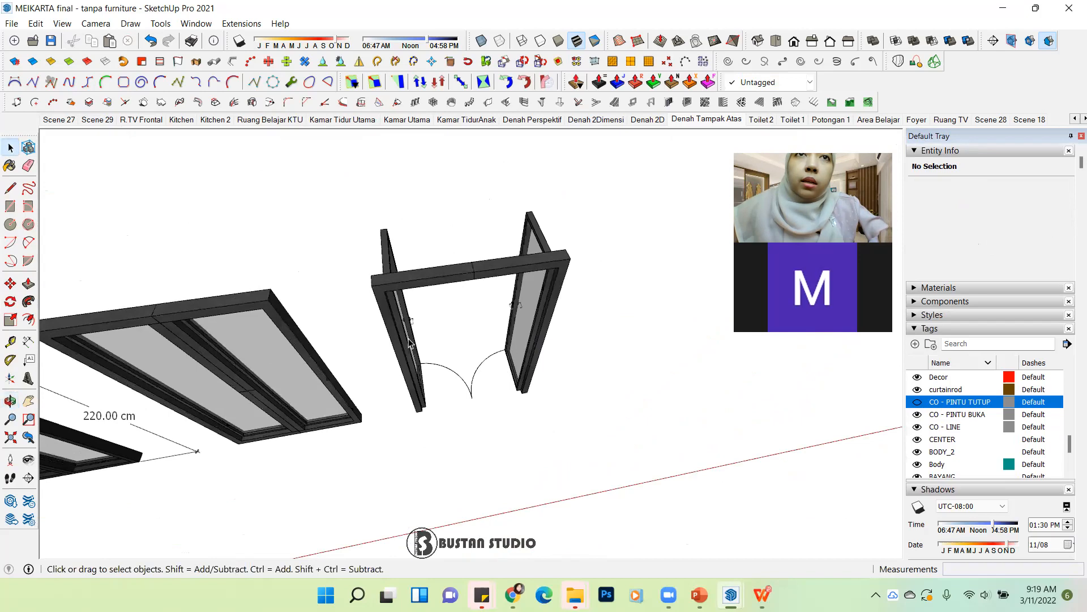
{"action": "left_click", "coordinate": [515, 334]}
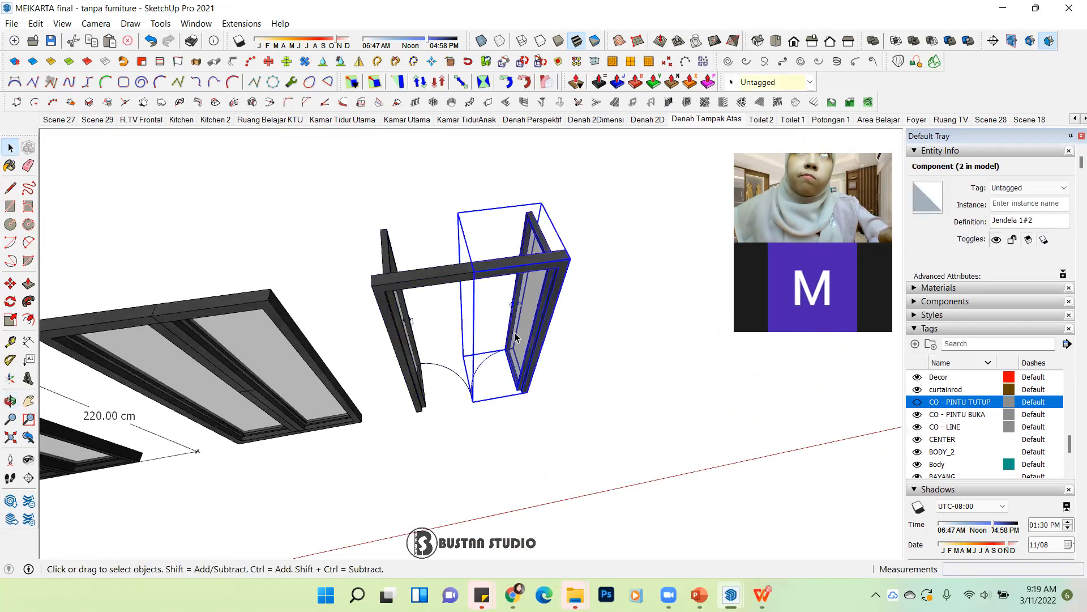
{"action": "scroll", "coordinate": [516, 337], "scroll_direction": "down", "scroll_amount": 3}
{"action": "middle_click_drag", "start_coordinate": [558, 338], "coordinate": [504, 352]}
{"action": "scroll", "coordinate": [506, 350], "scroll_direction": "up", "scroll_amount": 1}
{"action": "scroll", "coordinate": [613, 358], "scroll_direction": "down", "scroll_amount": 1}
{"action": "left_click", "coordinate": [614, 357]}
{"action": "scroll", "coordinate": [616, 361], "scroll_direction": "down", "scroll_amount": 4}
{"action": "middle_click_drag", "start_coordinate": [107, 283], "coordinate": [550, 329], "text": "shift"}
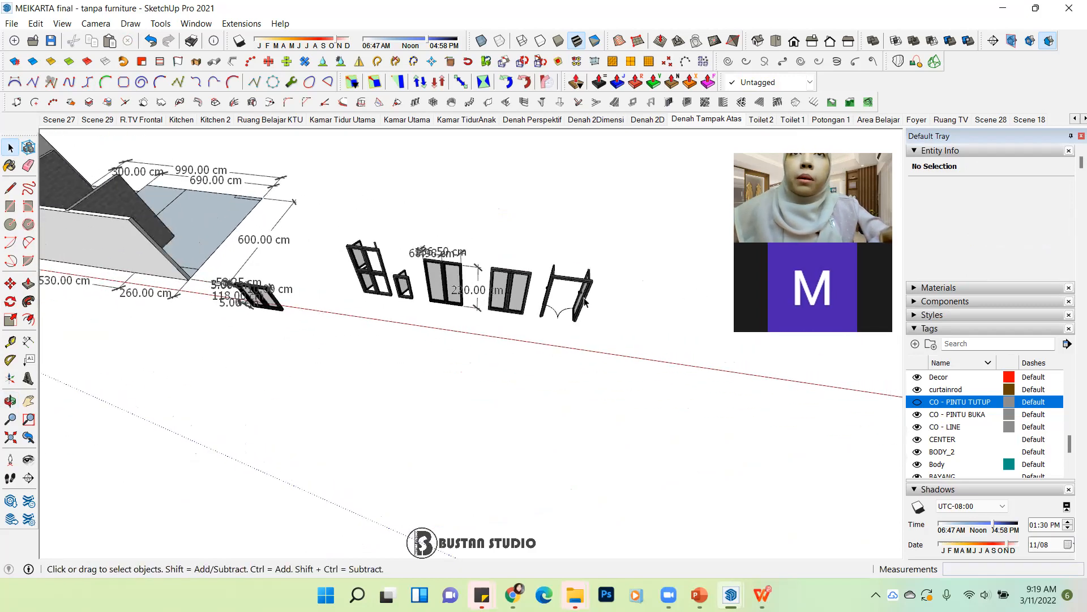
Step: Make the CO - PINTU TUTUP tag visible again so the door shows its closed leaves
{"action": "left_click", "coordinate": [584, 299]}
{"action": "scroll", "coordinate": [576, 304], "scroll_direction": "up", "scroll_amount": 4}
{"action": "left_click", "coordinate": [566, 346]}
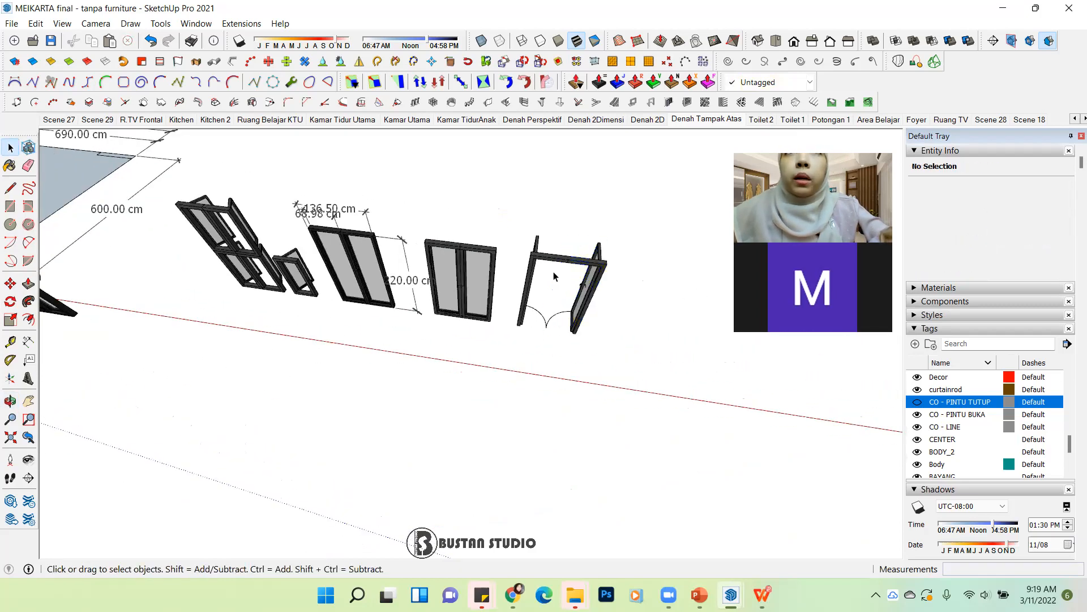
{"action": "left_click", "coordinate": [917, 401]}
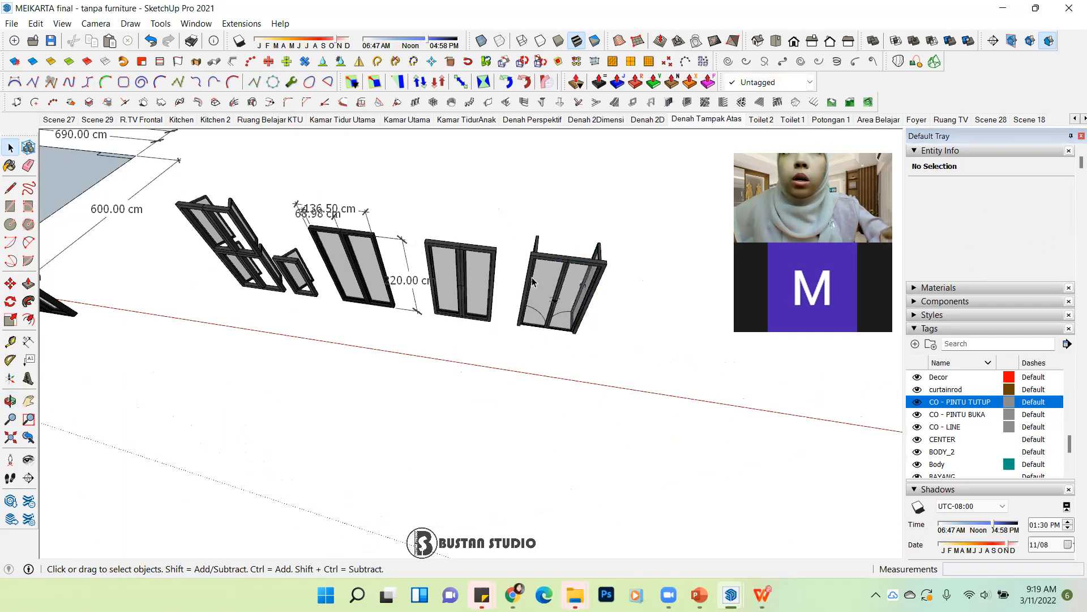
Step: Select both halves of the double door with the opened leaves and combine them into one group
{"action": "left_click_drag", "start_coordinate": [520, 225], "coordinate": [629, 367]}
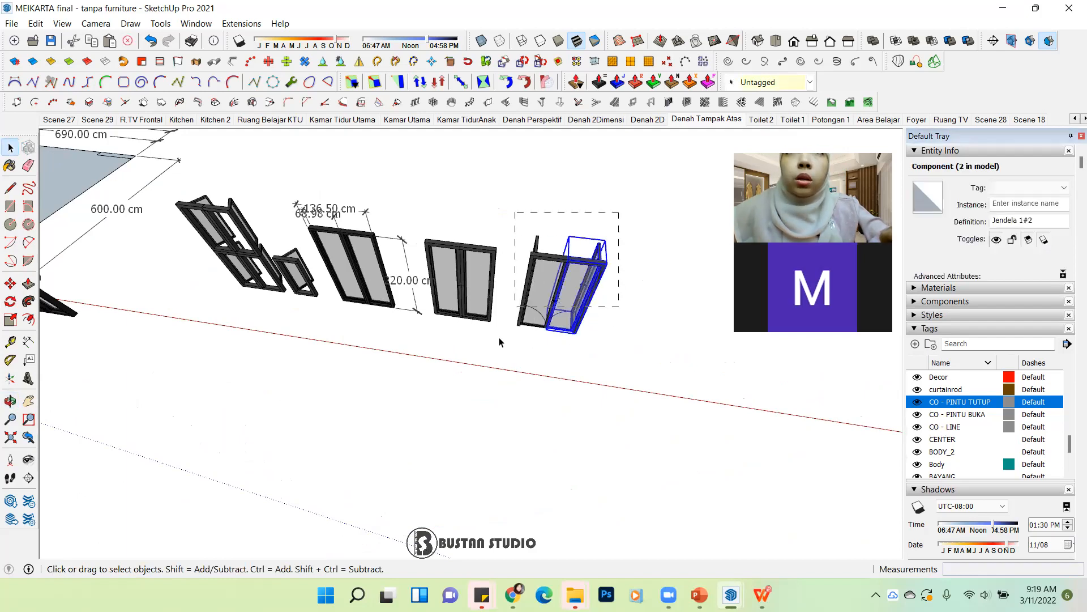
{"action": "left_click_drag", "start_coordinate": [514, 355], "coordinate": [515, 354]}
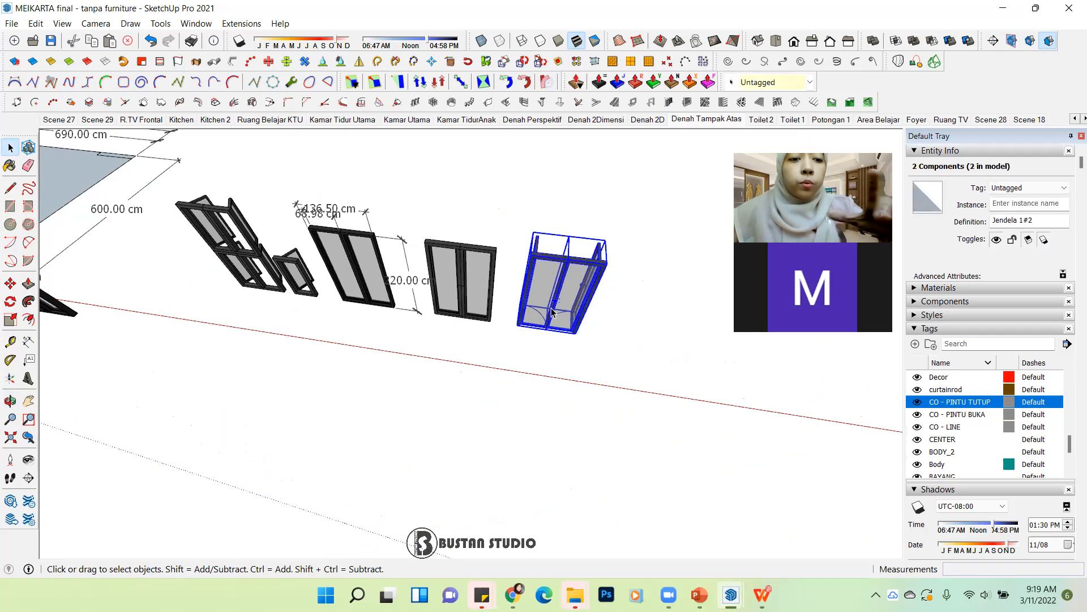
{"action": "right_click", "coordinate": [558, 305]}
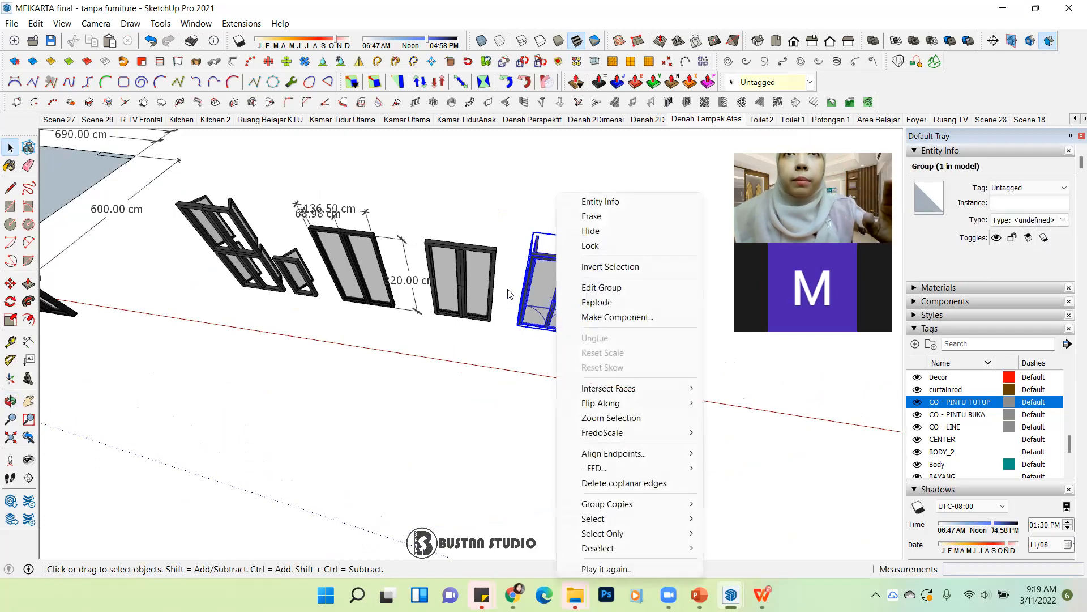
Step: Move the double door group from the row of models to the inner side of the house wall beside the brick partition
{"action": "left_click", "coordinate": [549, 334]}
{"action": "left_click", "coordinate": [559, 323]}
{"action": "key", "text": "m"}
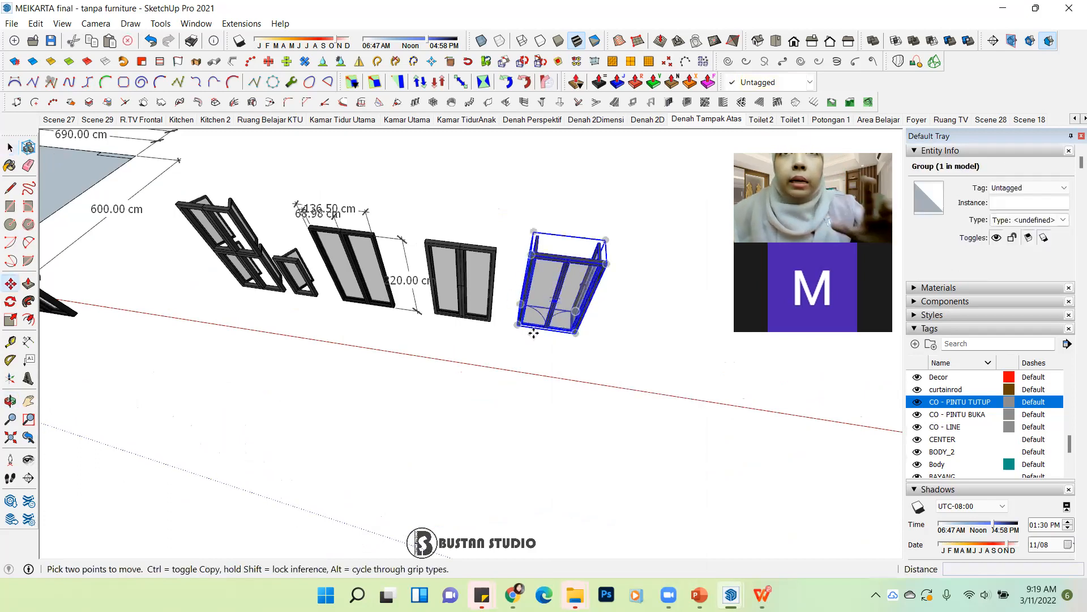
{"action": "scroll", "coordinate": [534, 333], "scroll_direction": "up", "scroll_amount": 6}
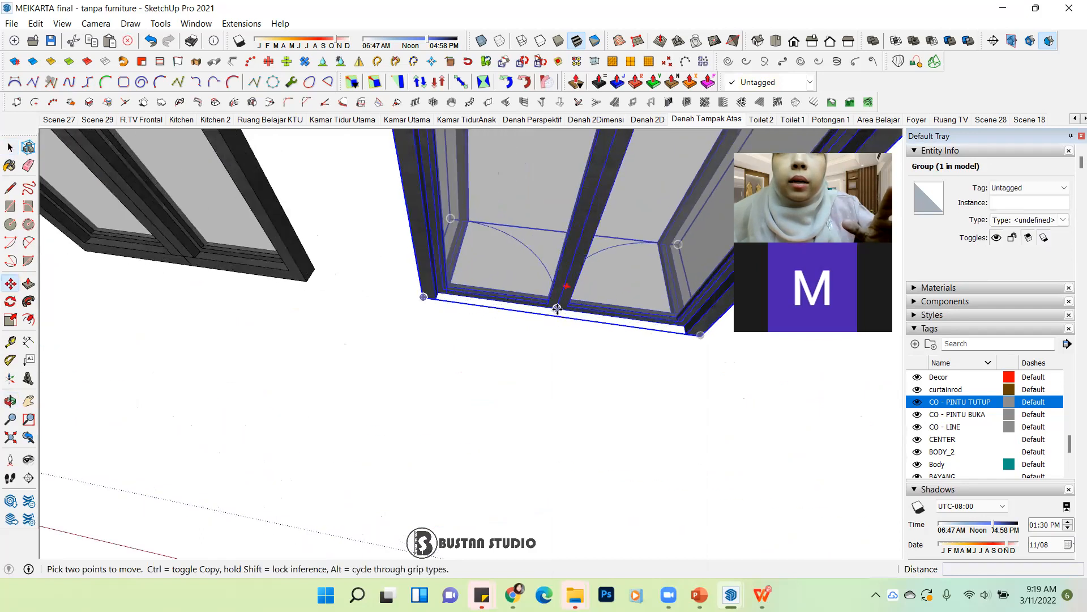
{"action": "scroll", "coordinate": [557, 308], "scroll_direction": "down", "scroll_amount": 10}
{"action": "middle_click_drag", "start_coordinate": [145, 227], "coordinate": [55, 296]}
{"action": "middle_click_drag", "start_coordinate": [397, 303], "coordinate": [170, 289]}
{"action": "scroll", "coordinate": [502, 301], "scroll_direction": "up", "scroll_amount": 5}
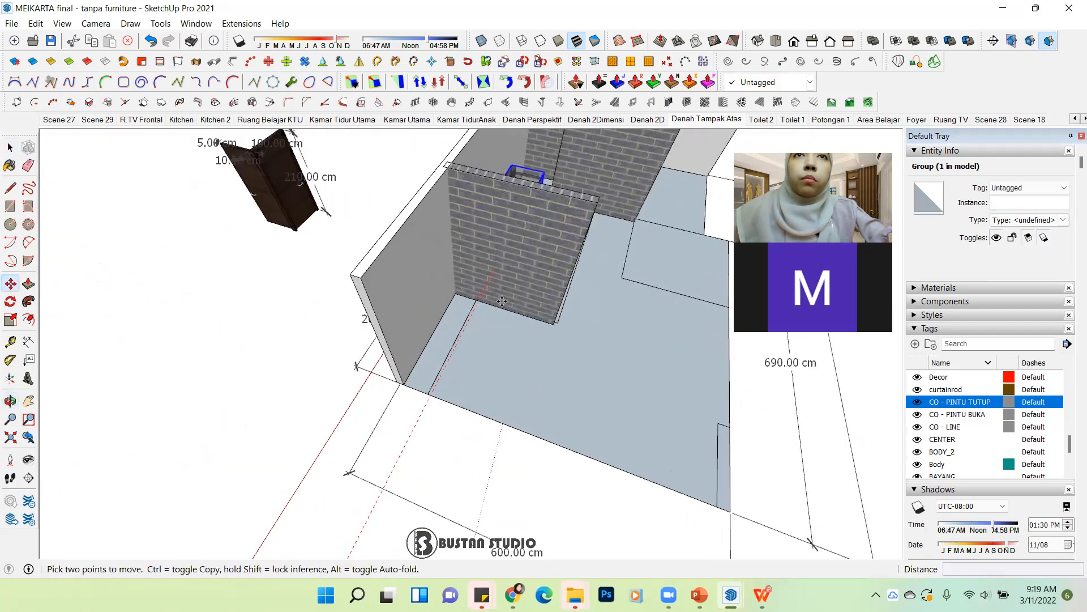
{"action": "scroll", "coordinate": [502, 302], "scroll_direction": "up", "scroll_amount": 2}
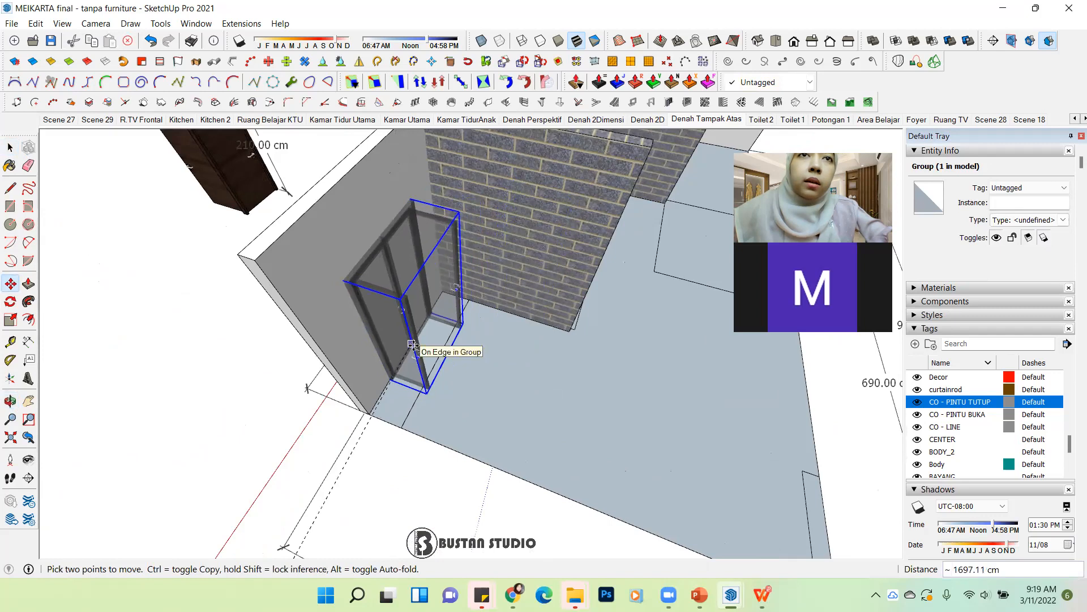
{"action": "left_click", "coordinate": [411, 344]}
Step: Shift the door group 5 cm by its lower frame corner so that the frame is set into the wall
{"action": "middle_click_drag", "start_coordinate": [412, 344], "coordinate": [187, 238]}
{"action": "scroll", "coordinate": [396, 376], "scroll_direction": "up", "scroll_amount": 4}
{"action": "scroll", "coordinate": [396, 375], "scroll_direction": "up", "scroll_amount": 4}
{"action": "left_click", "coordinate": [393, 369]}
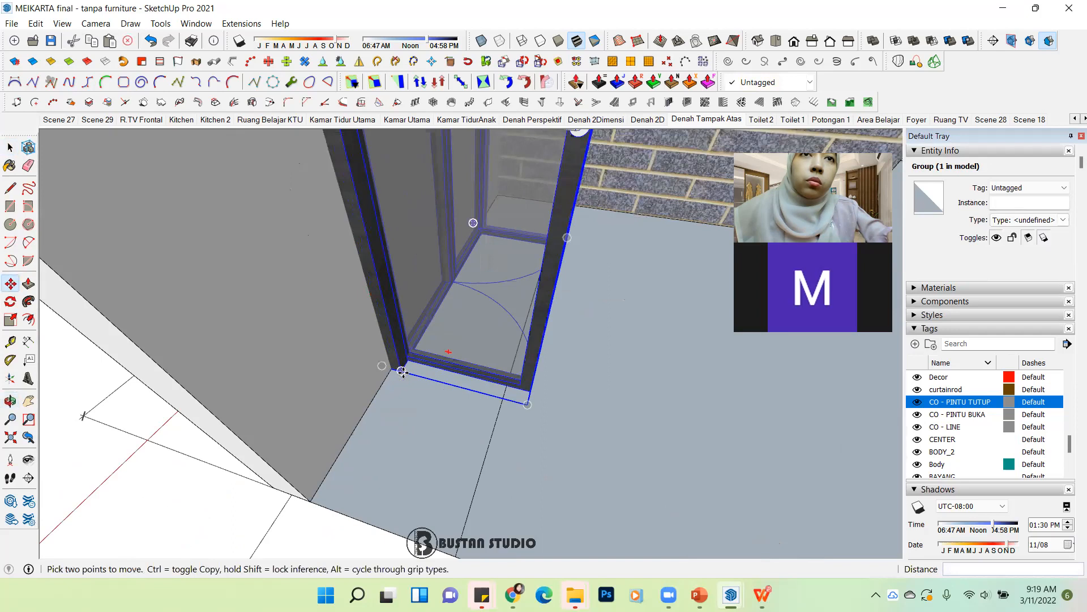
{"action": "left_click", "coordinate": [393, 369]}
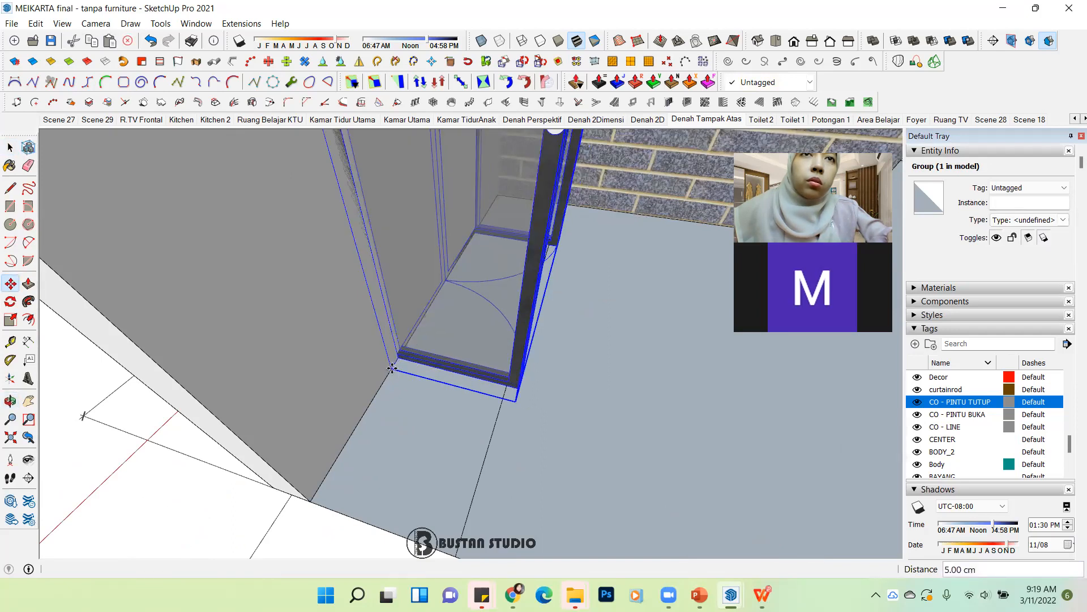
Step: Draw a 252.5 cm guide line along the wall base, from the brick partition to the outer wall corner
{"action": "scroll", "coordinate": [386, 363], "scroll_direction": "down", "scroll_amount": 4}
{"action": "middle_click_drag", "start_coordinate": [380, 355], "coordinate": [510, 318]}
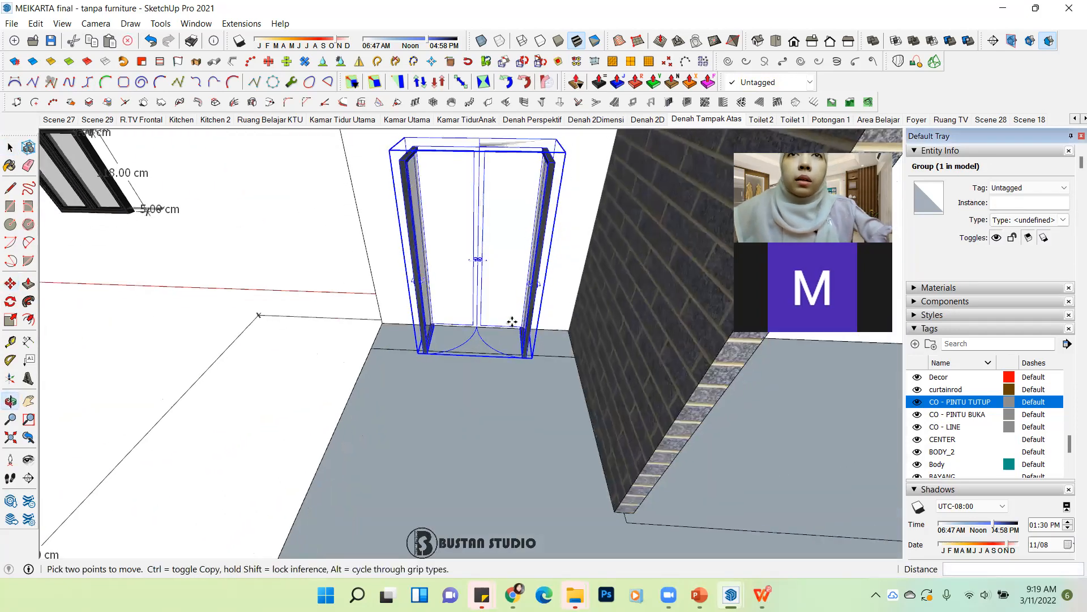
{"action": "key", "text": "l"}
{"action": "scroll", "coordinate": [572, 324], "scroll_direction": "up", "scroll_amount": 5}
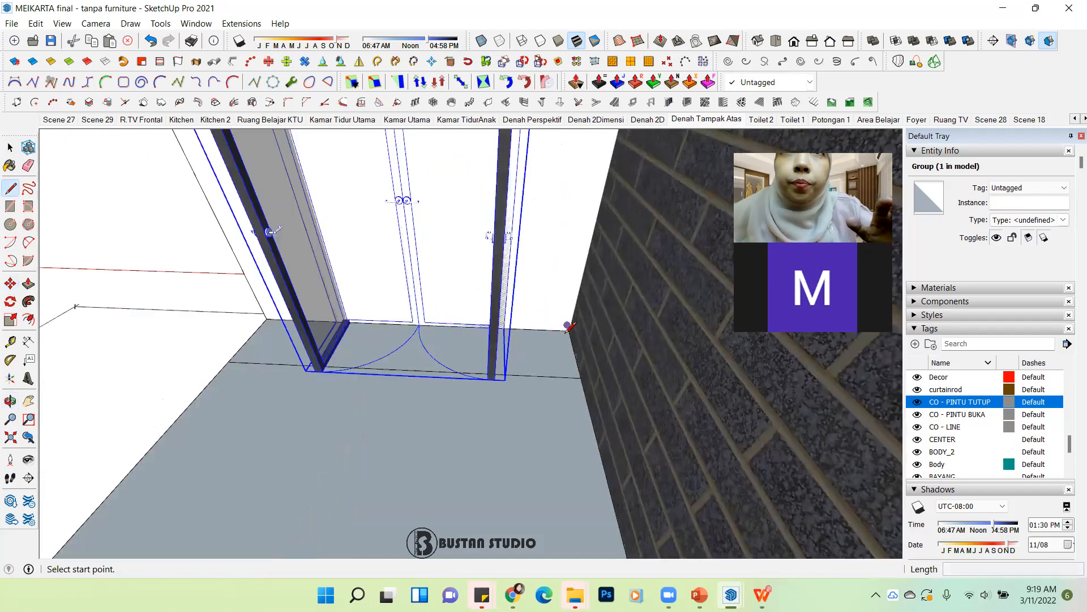
{"action": "left_click", "coordinate": [573, 323]}
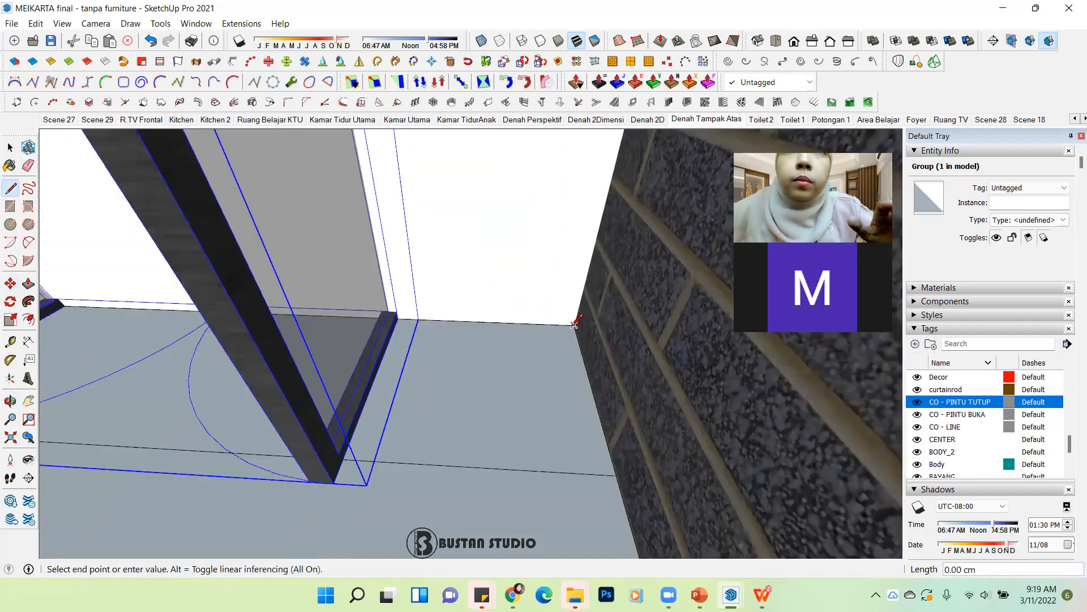
{"action": "scroll", "coordinate": [573, 323], "scroll_direction": "down", "scroll_amount": 5}
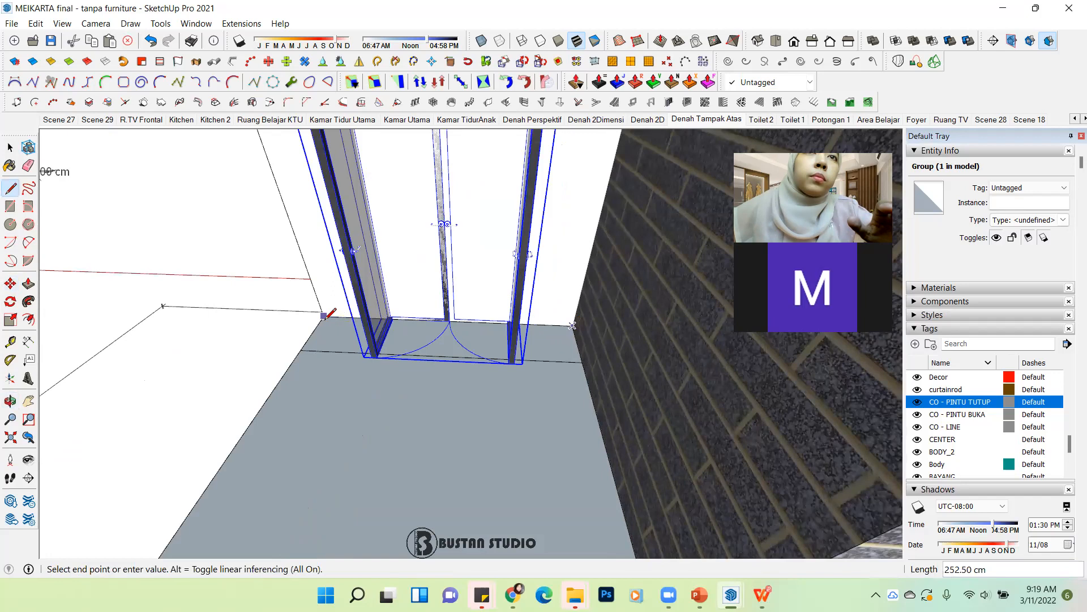
{"action": "key", "text": "space"}
Step: Move the door group aside and draw a 300 cm vertical guide line from the base line's midpoint to the wall's top edge
{"action": "key", "text": "m"}
{"action": "left_click", "coordinate": [495, 371]}
{"action": "left_click", "coordinate": [350, 388]}
{"action": "key", "text": "l"}
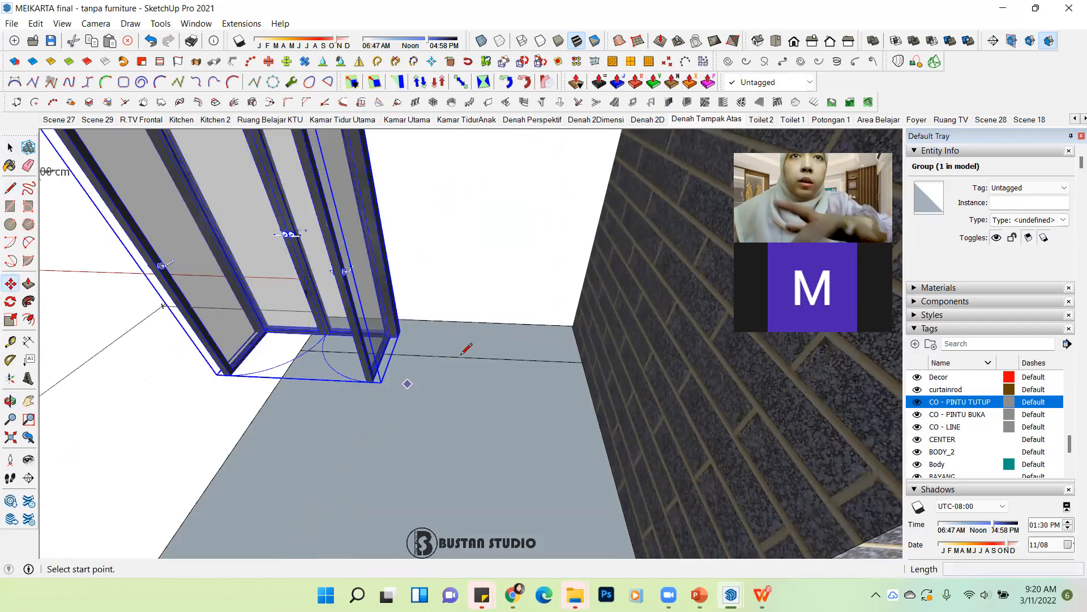
{"action": "left_click", "coordinate": [446, 320]}
{"action": "scroll", "coordinate": [448, 321], "scroll_direction": "down", "scroll_amount": 5}
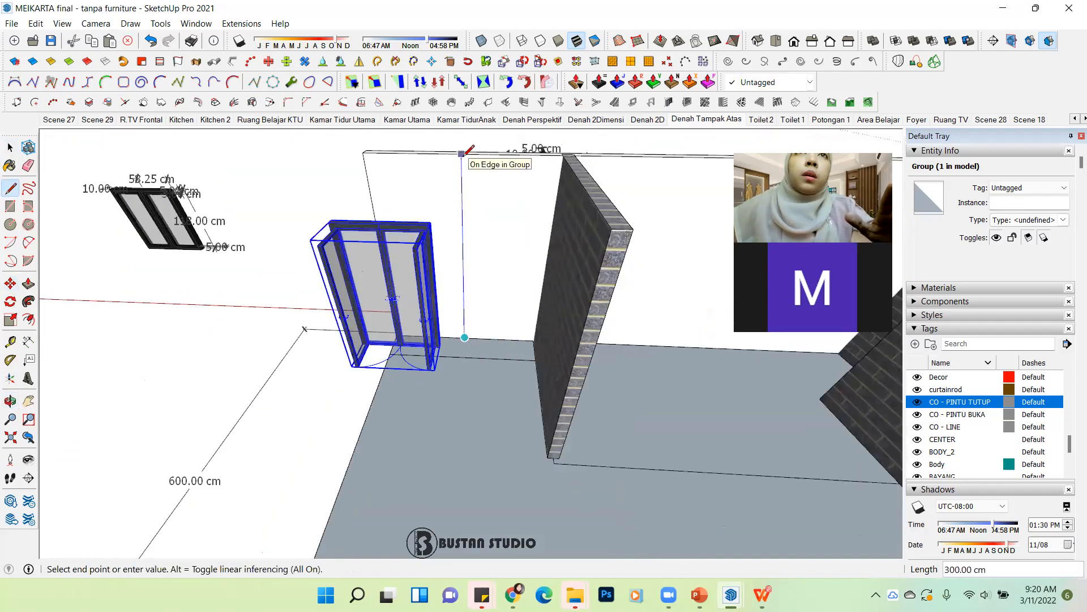
{"action": "left_click", "coordinate": [462, 154]}
{"action": "key", "text": "space"}
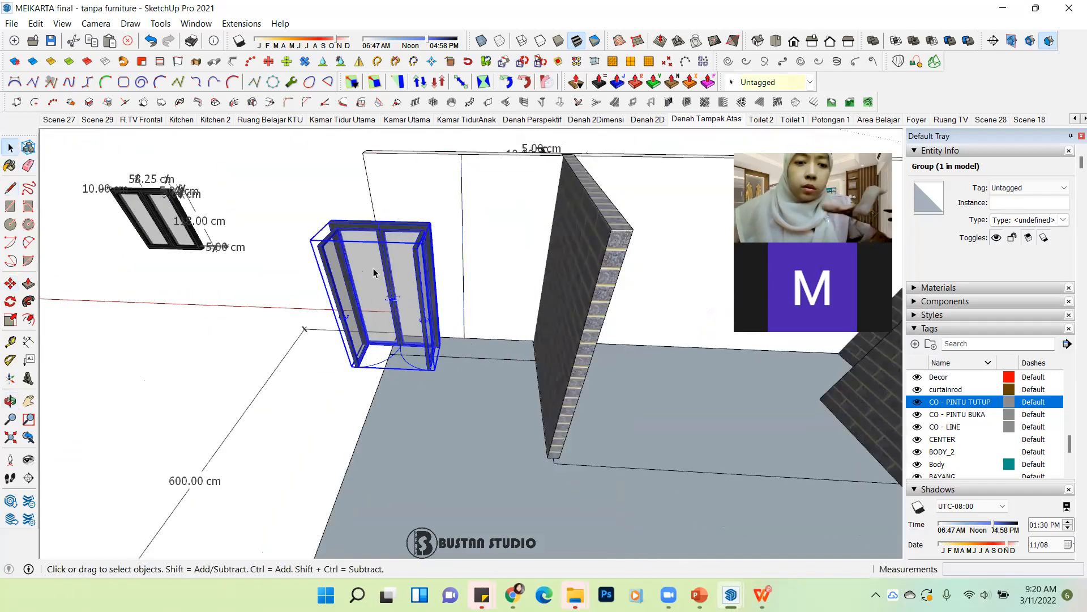
Step: Move the door group by the meeting point of its swing arcs onto the guide line, centring it on the wall
{"action": "key", "text": "m"}
{"action": "scroll", "coordinate": [384, 338], "scroll_direction": "up", "scroll_amount": 5}
{"action": "mouse_move", "coordinate": [431, 363]}
{"action": "middle_mouse_down"}
{"action": "mouse_move", "coordinate": [452, 371]}
{"action": "mouse_move", "coordinate": [436, 359]}
{"action": "middle_mouse_up"}
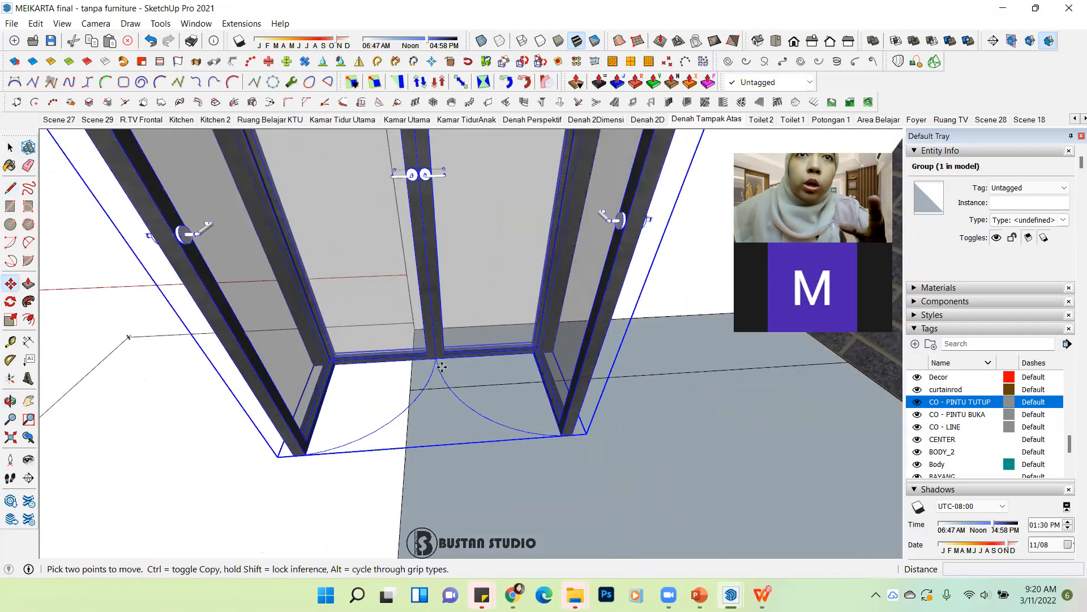
{"action": "scroll", "coordinate": [433, 357], "scroll_direction": "up", "scroll_amount": 2}
{"action": "scroll", "coordinate": [431, 352], "scroll_direction": "up", "scroll_amount": 2}
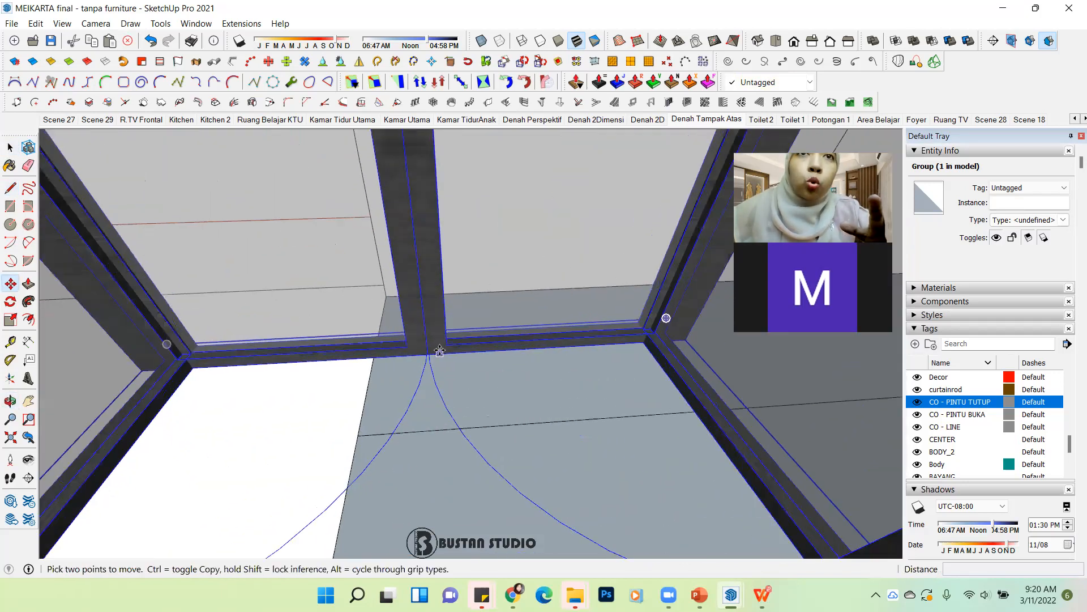
{"action": "scroll", "coordinate": [439, 352], "scroll_direction": "up", "scroll_amount": 3}
{"action": "scroll", "coordinate": [391, 371], "scroll_direction": "up", "scroll_amount": 1}
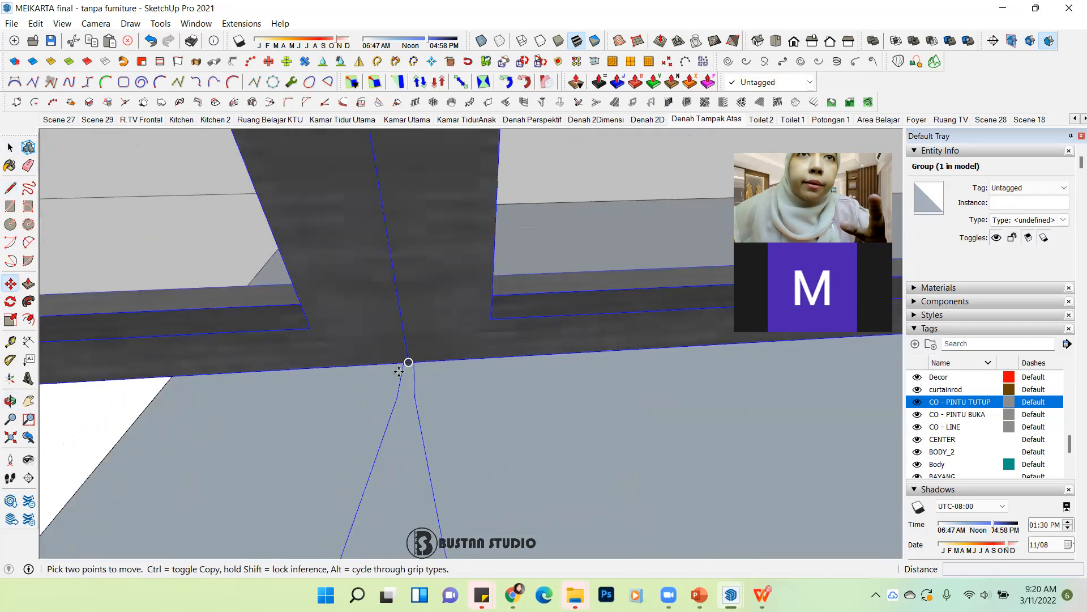
{"action": "left_click", "coordinate": [408, 364]}
{"action": "scroll", "coordinate": [408, 364], "scroll_direction": "down", "scroll_amount": 5}
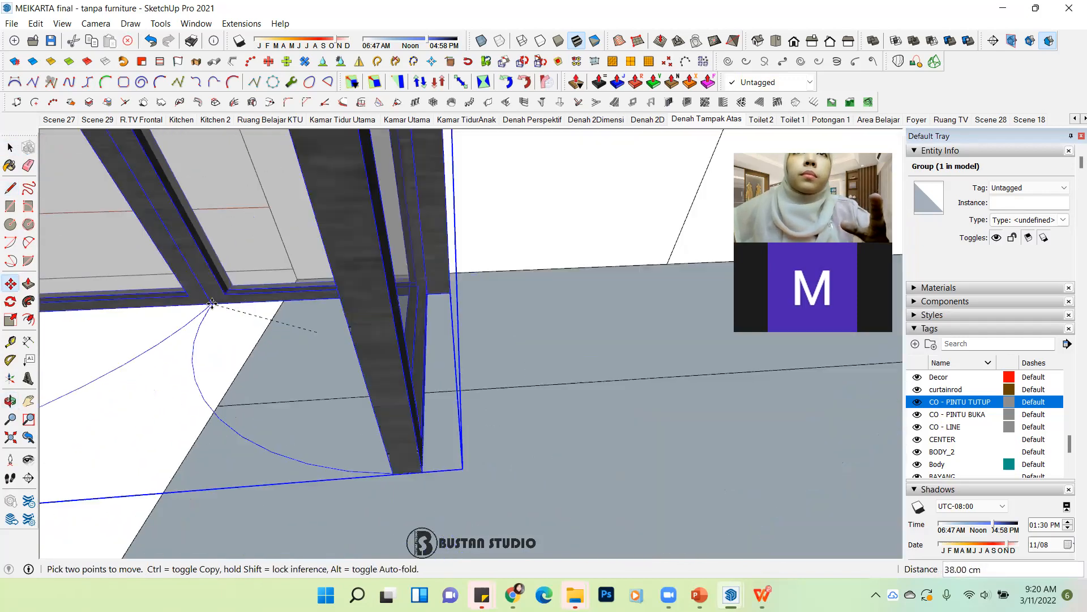
{"action": "scroll", "coordinate": [509, 277], "scroll_direction": "up", "scroll_amount": 5}
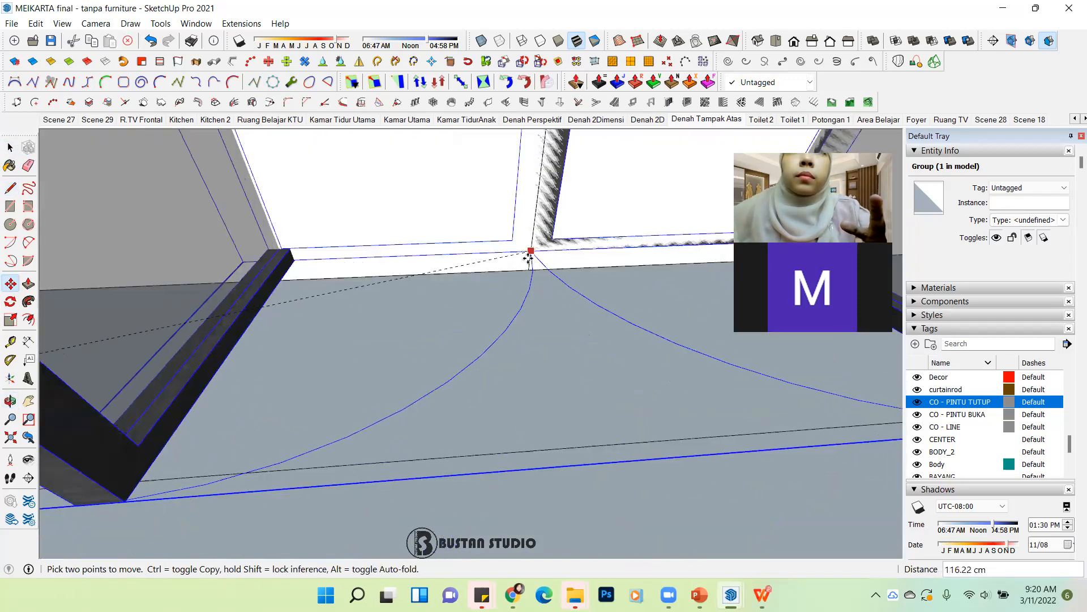
{"action": "left_click", "coordinate": [528, 270]}
{"action": "scroll", "coordinate": [399, 361], "scroll_direction": "down", "scroll_amount": 5}
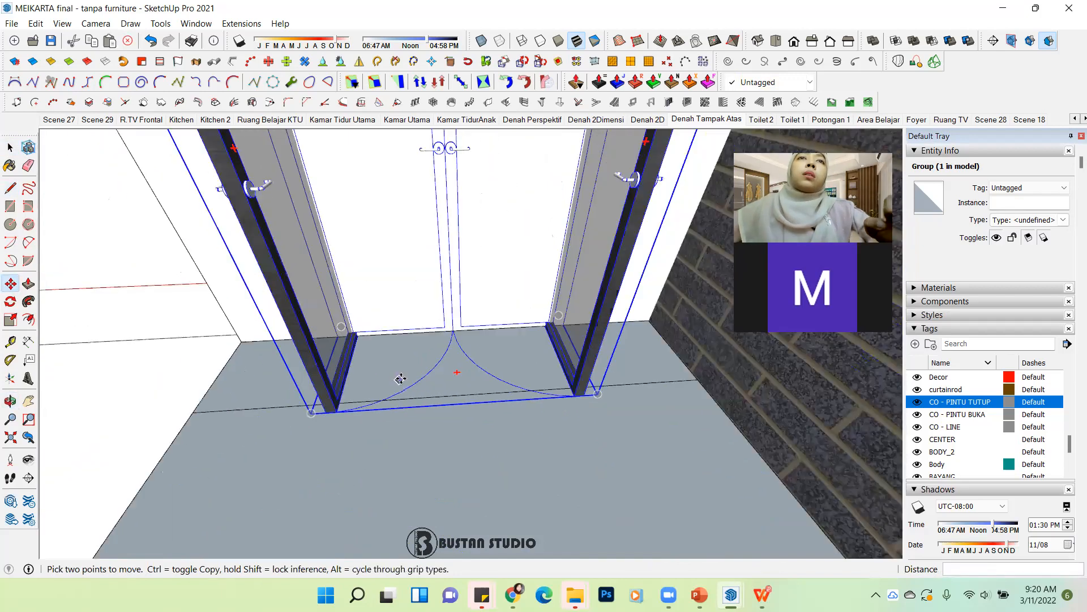
{"action": "scroll", "coordinate": [405, 369], "scroll_direction": "down", "scroll_amount": 3}
Step: Delete the vertical and base guide lines on the wall
{"action": "left_click", "coordinate": [11, 147]}
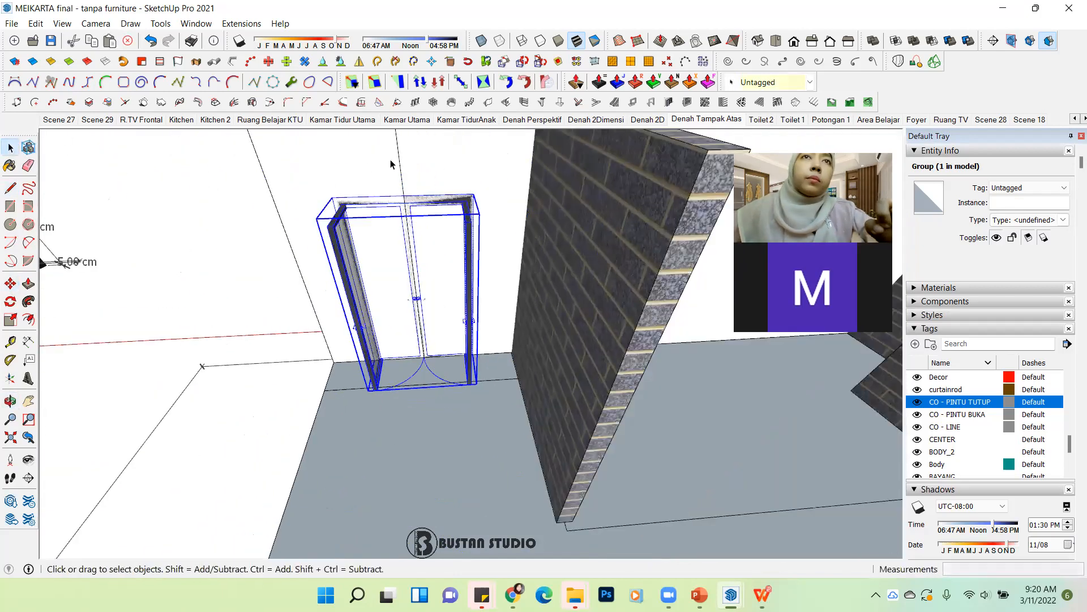
{"action": "left_click", "coordinate": [398, 159]}
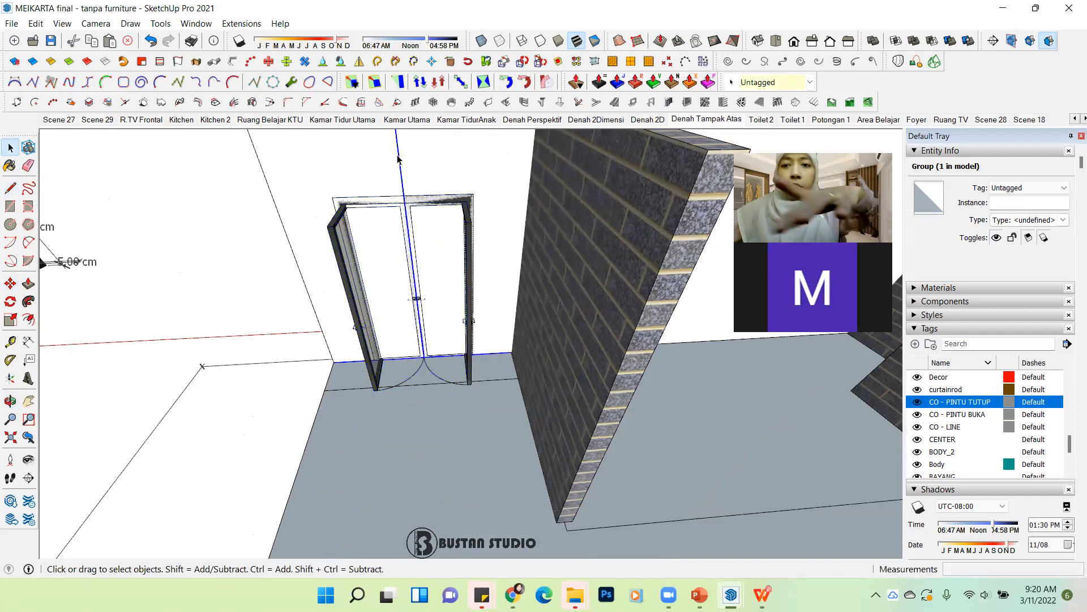
{"action": "key", "text": "Delete"}
Step: Inside the wall group, draw a 220 × 140 cm rectangle around the double door's frame on the wall face
{"action": "triple_click", "coordinate": [510, 205]}
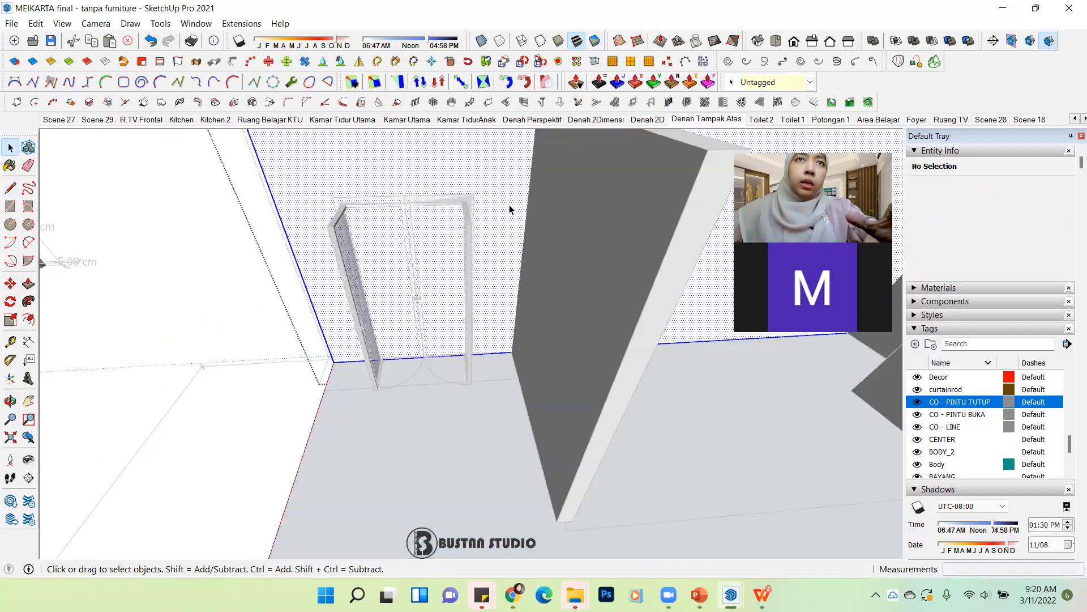
{"action": "key", "text": "r"}
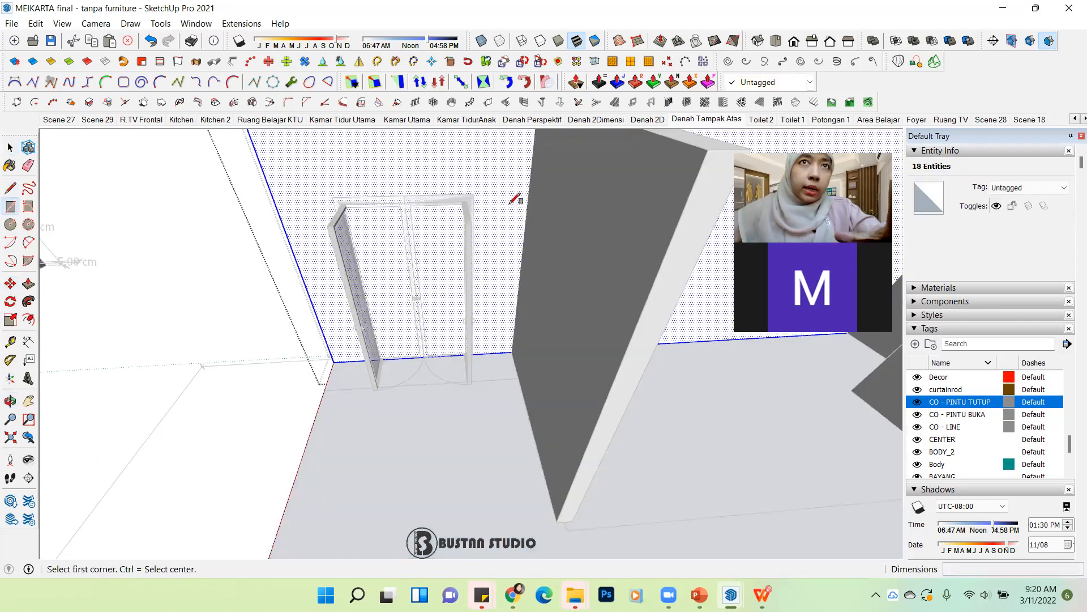
{"action": "left_click", "coordinate": [474, 194]}
{"action": "scroll", "coordinate": [474, 194], "scroll_direction": "down", "scroll_amount": 2}
{"action": "middle_click_drag", "start_coordinate": [429, 252], "coordinate": [474, 254]}
{"action": "scroll", "coordinate": [398, 347], "scroll_direction": "up", "scroll_amount": 4}
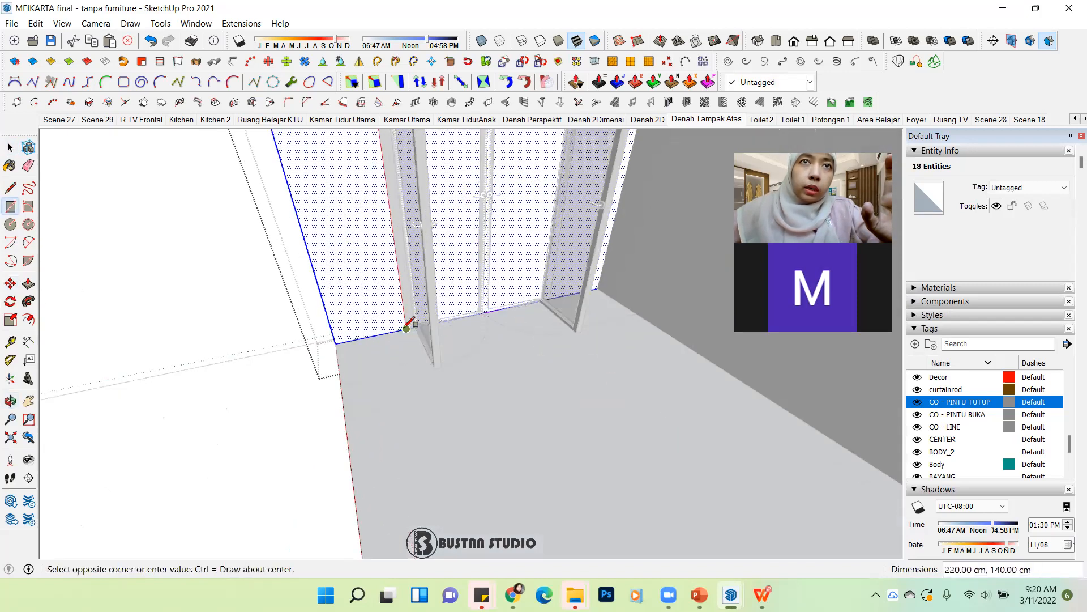
{"action": "left_click", "coordinate": [406, 327]}
Step: Push the rectangle 15 cm through the wall to cut the door opening, and leave the wall group
{"action": "scroll", "coordinate": [427, 407], "scroll_direction": "down", "scroll_amount": 5}
{"action": "key", "text": "p"}
{"action": "scroll", "coordinate": [461, 293], "scroll_direction": "down", "scroll_amount": 2}
{"action": "middle_click_drag", "start_coordinate": [461, 292], "coordinate": [516, 357]}
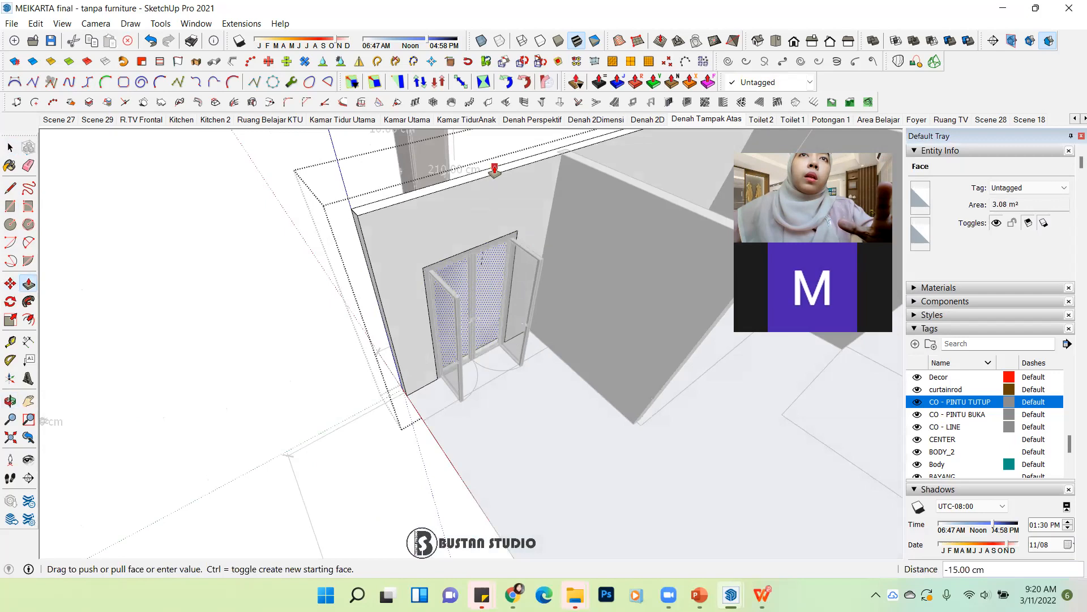
{"action": "left_click", "coordinate": [495, 170]}
{"action": "left_click", "coordinate": [10, 147]}
{"action": "left_click", "coordinate": [158, 276]}
{"action": "middle_click_drag", "start_coordinate": [497, 353], "coordinate": [447, 311]}
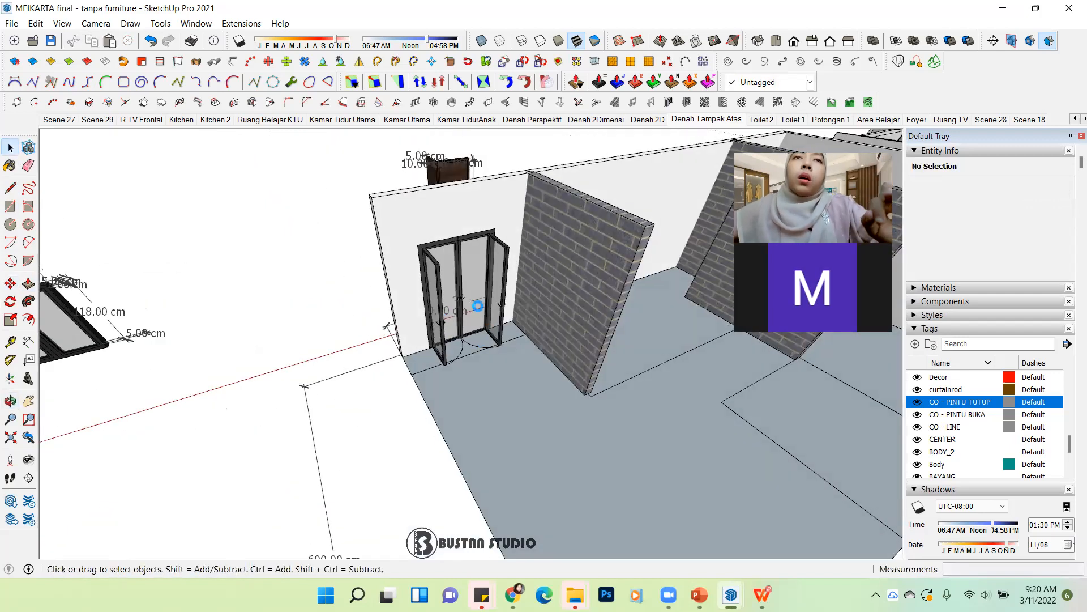
{"action": "scroll", "coordinate": [473, 311], "scroll_direction": "down", "scroll_amount": 3}
{"action": "middle_click_drag", "start_coordinate": [474, 311], "coordinate": [551, 342]}
{"action": "scroll", "coordinate": [551, 342], "scroll_direction": "down", "scroll_amount": 6}
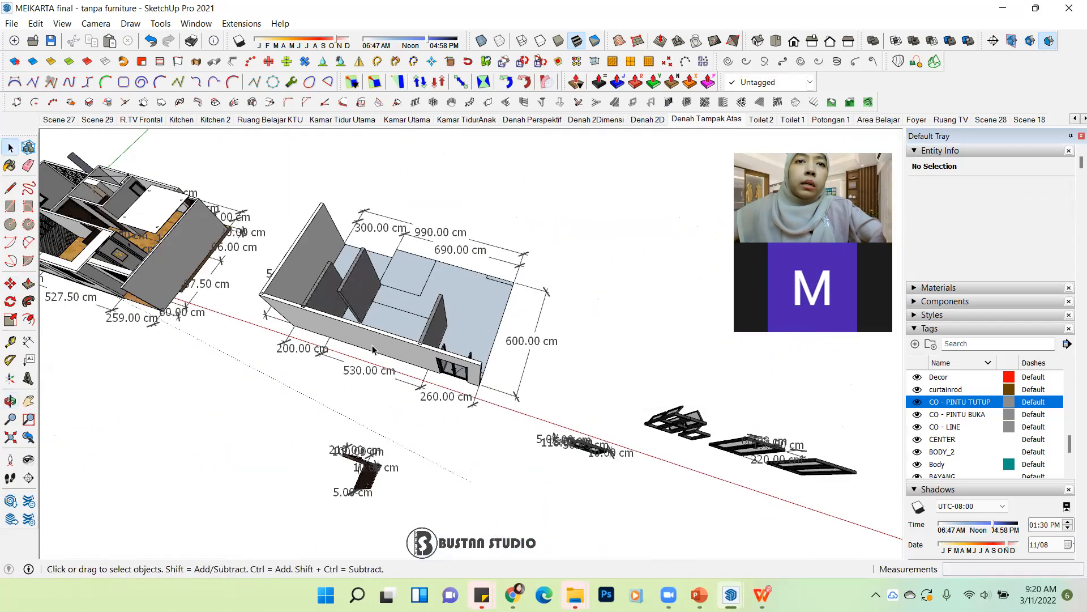